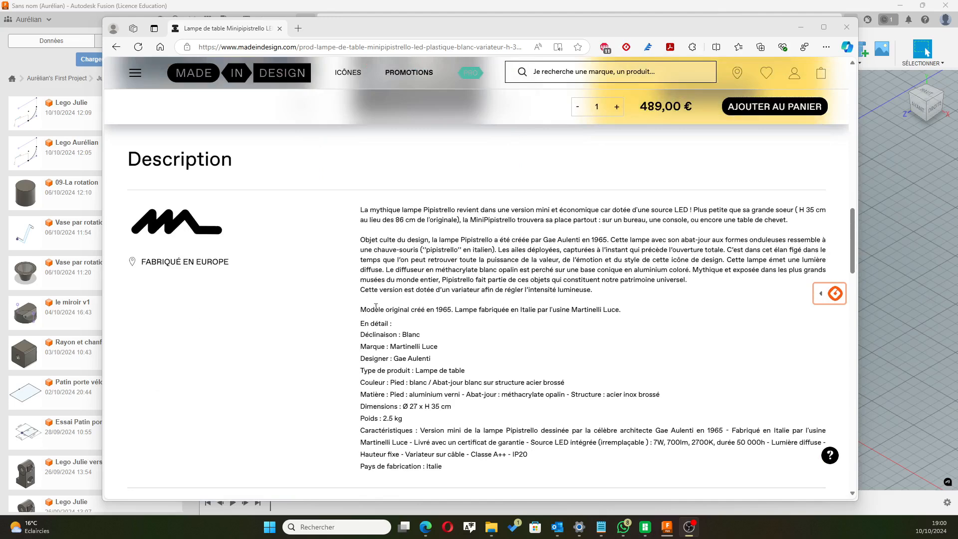
Read the Minipipistrello lamp's product description, examining its dimensions, materials and product photos.
triple_click(526, 473)
click(556, 466)
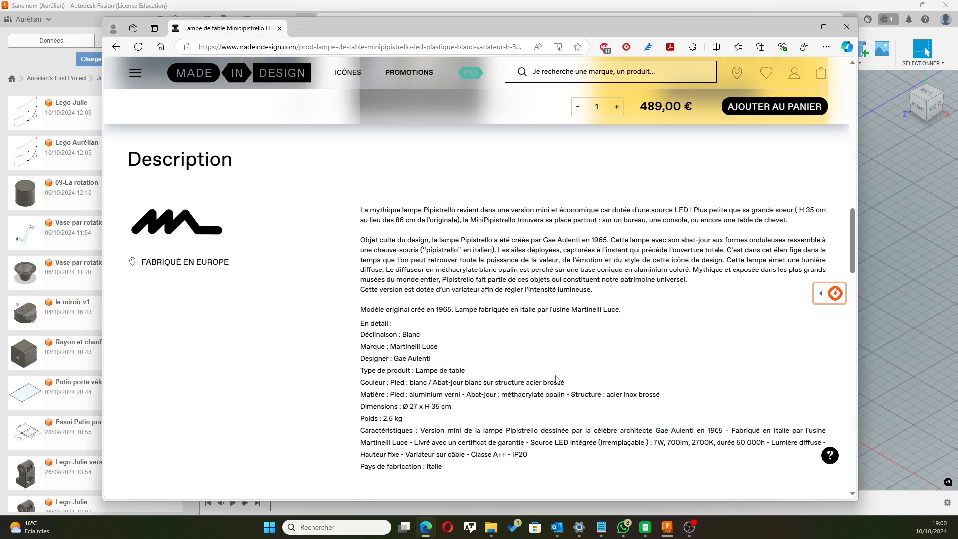
scroll(538, 376, down, 2)
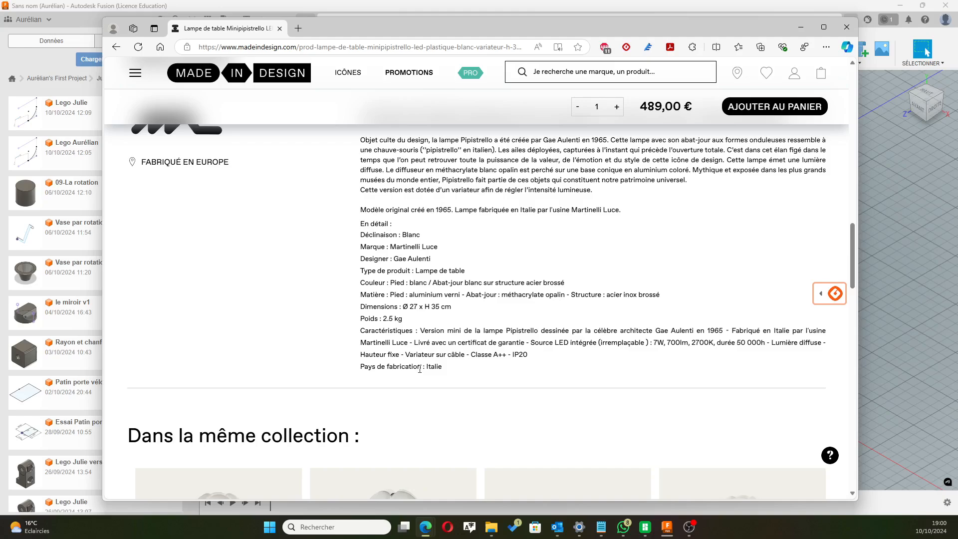
scroll(465, 360, up, 10)
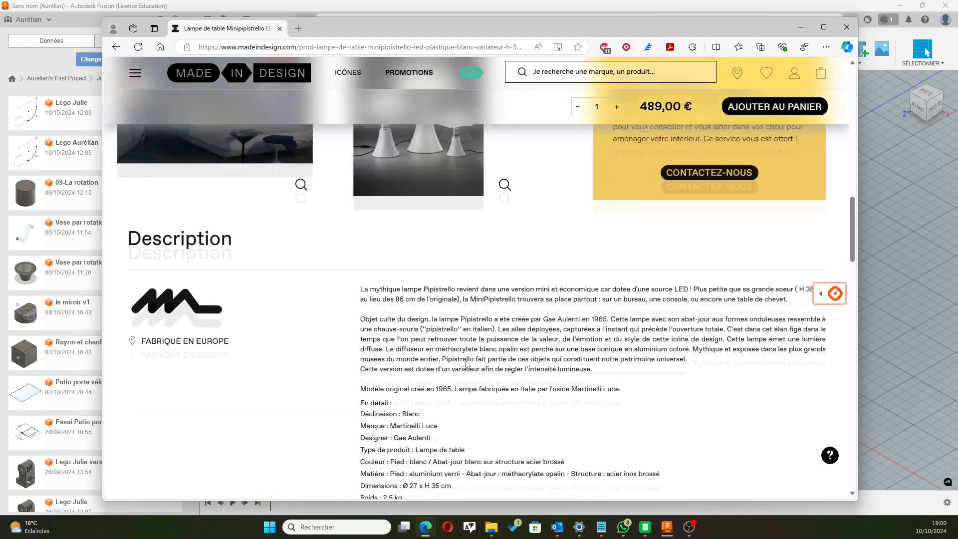
scroll(488, 358, down, 10)
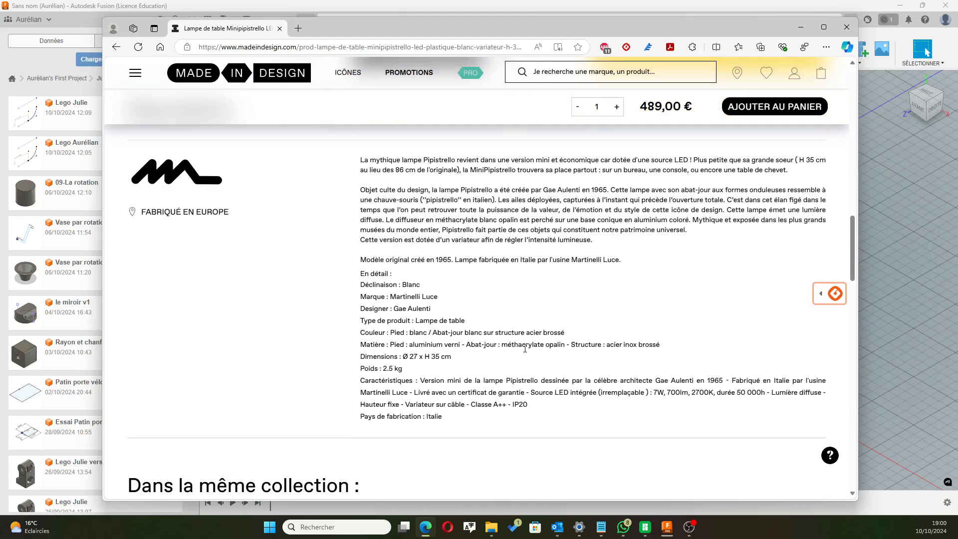
scroll(524, 348, up, 10)
scroll(542, 279, up, 4)
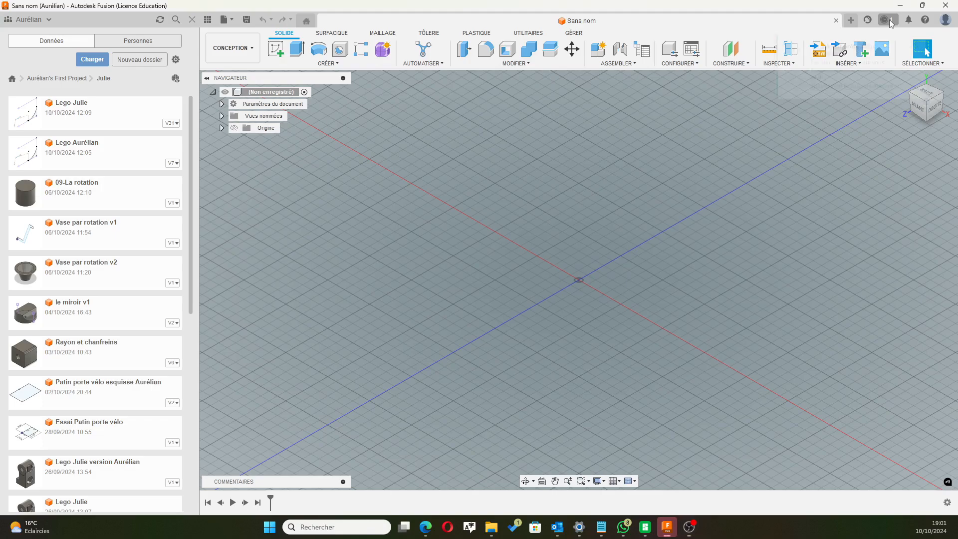
Check the job status and dismiss the update notification in Fusion.
click(889, 20)
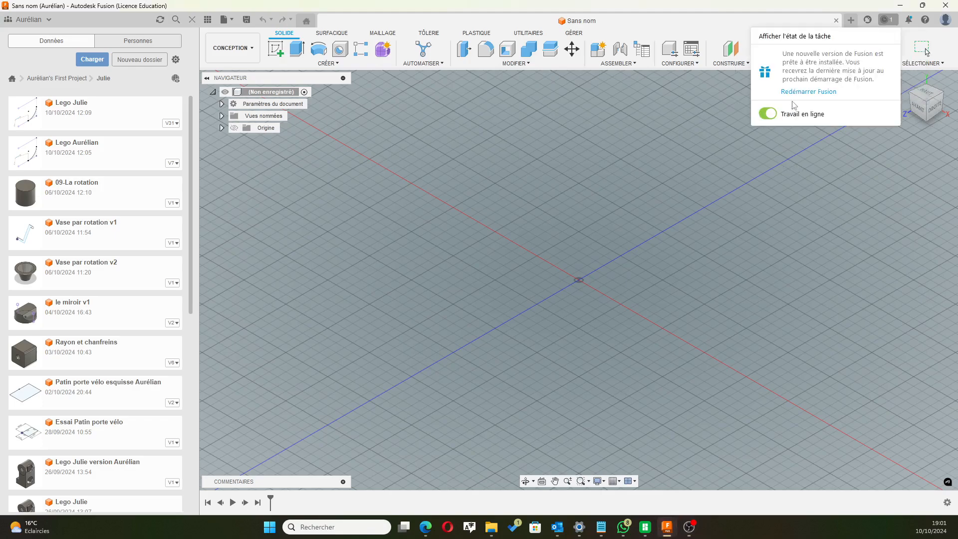
click(908, 22)
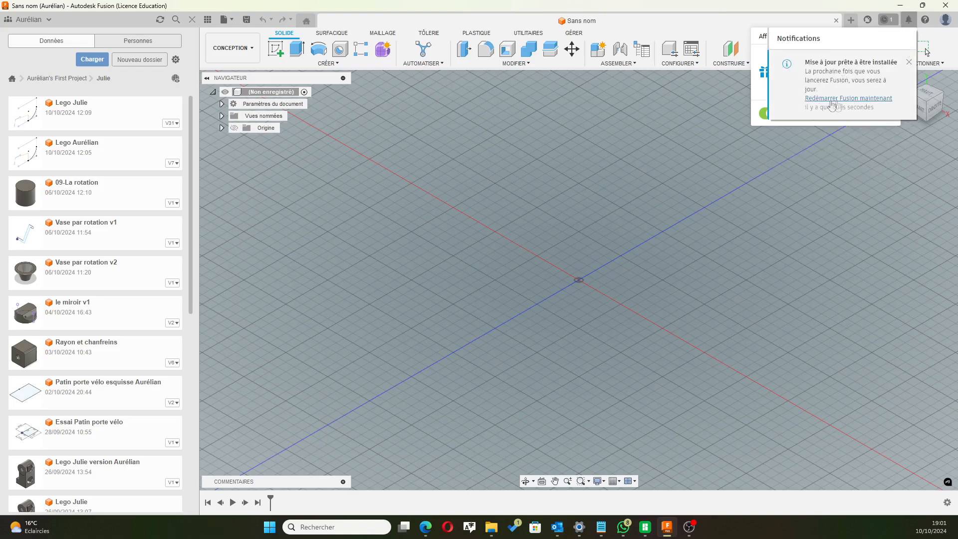
click(908, 62)
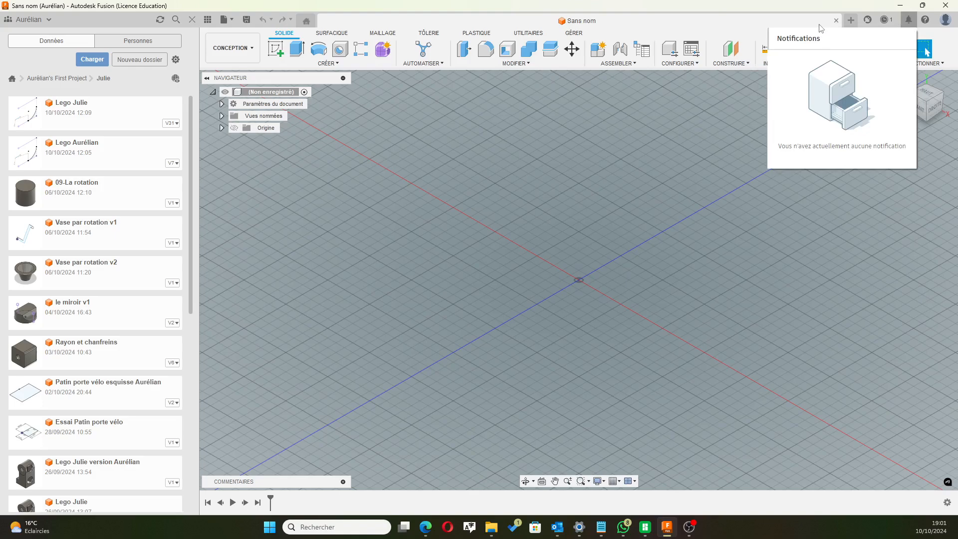
click(803, 14)
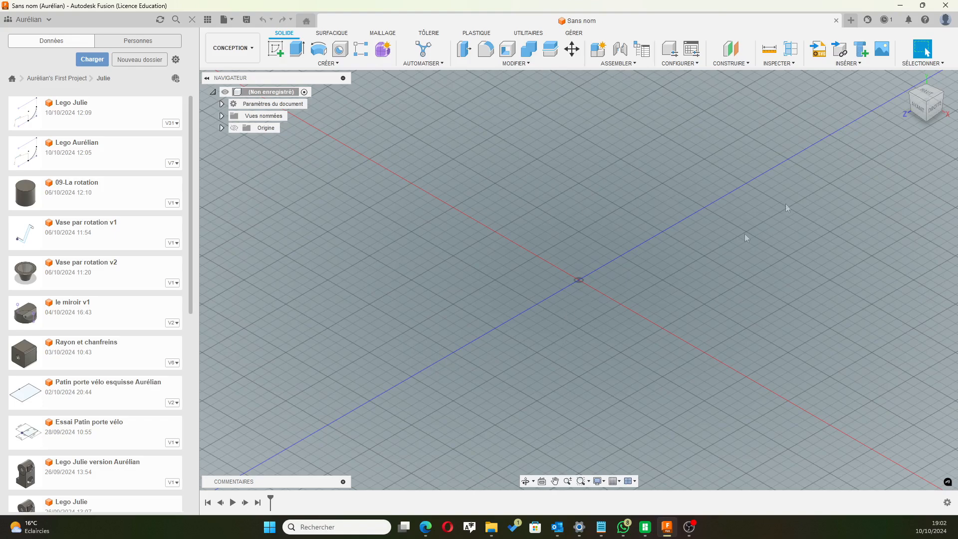
Switch to the top view, create a sketch on the horizontal plane and finish it empty.
click(924, 95)
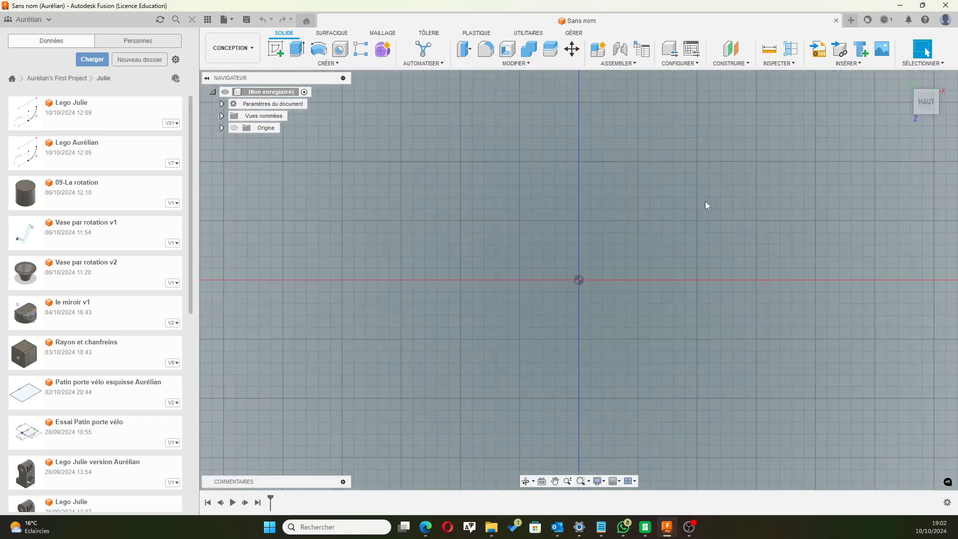
click(275, 48)
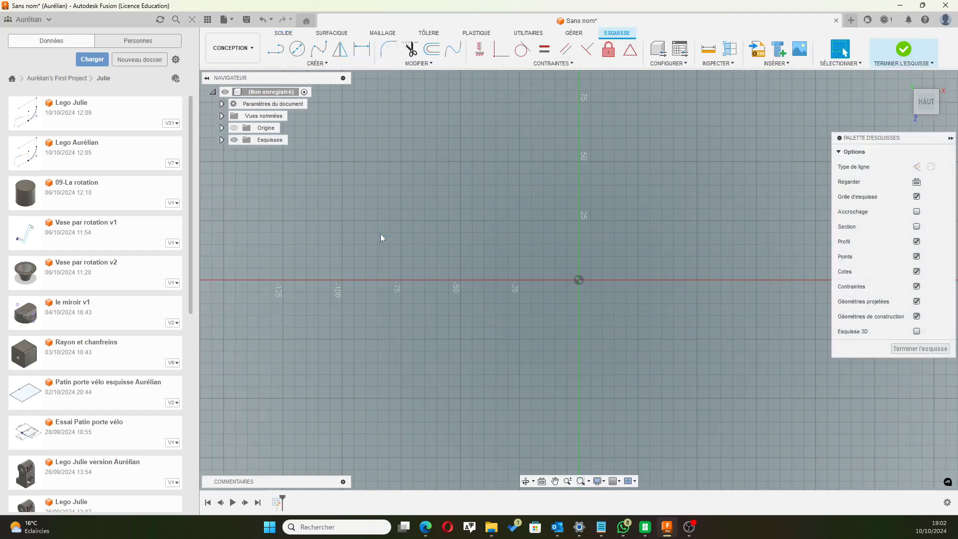
click(919, 348)
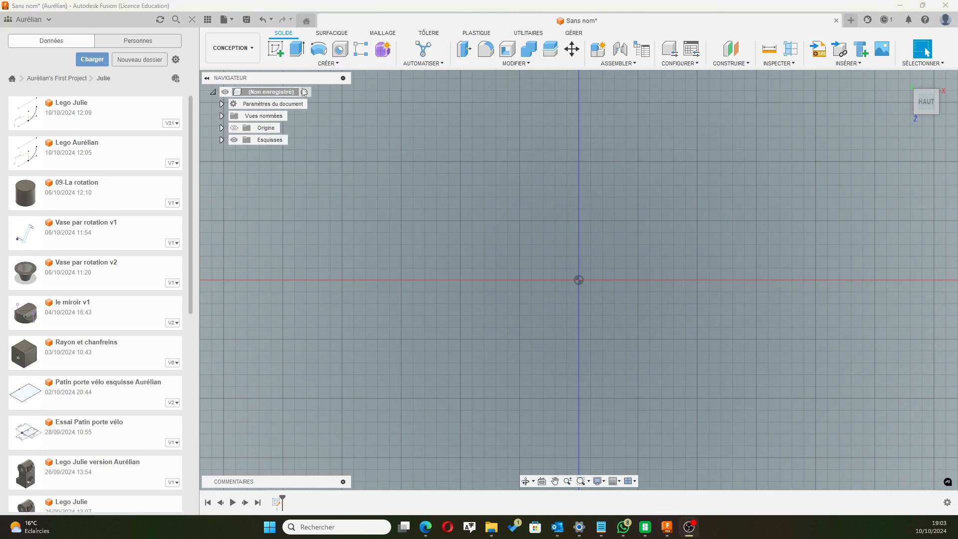
Create an active internal standard component named "Abat Jour" under the root assembly.
right_click(285, 94)
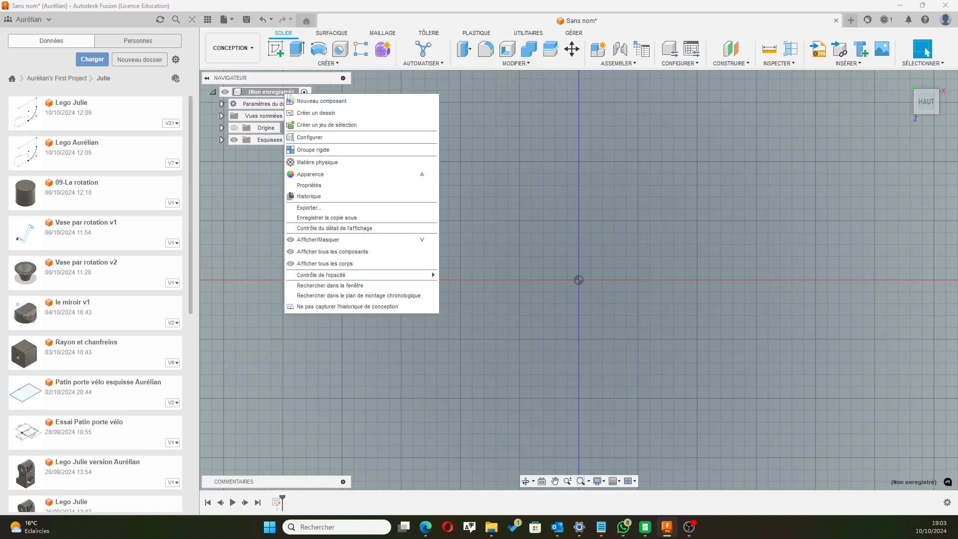
click(300, 99)
drag(774, 174, 671, 184)
drag(771, 174, 723, 167)
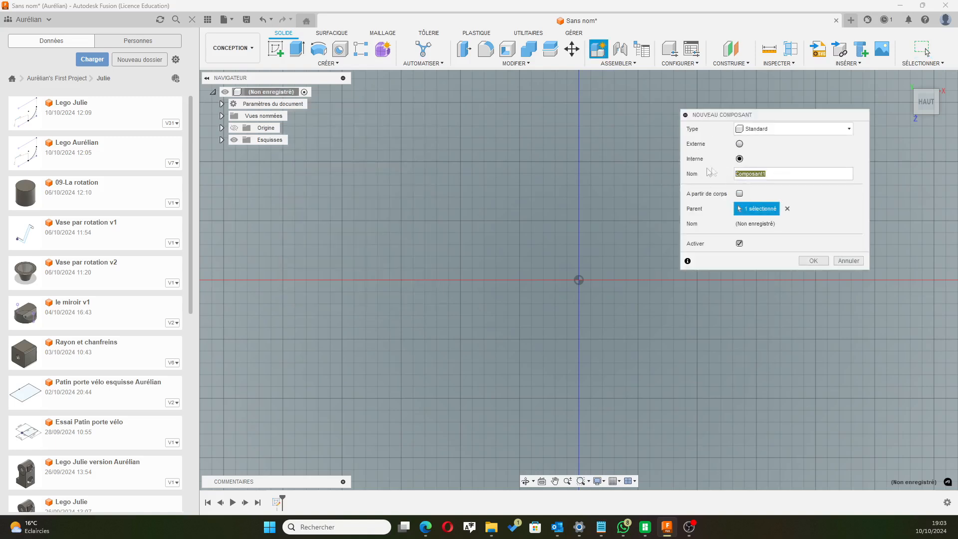
text(Abat Jour)
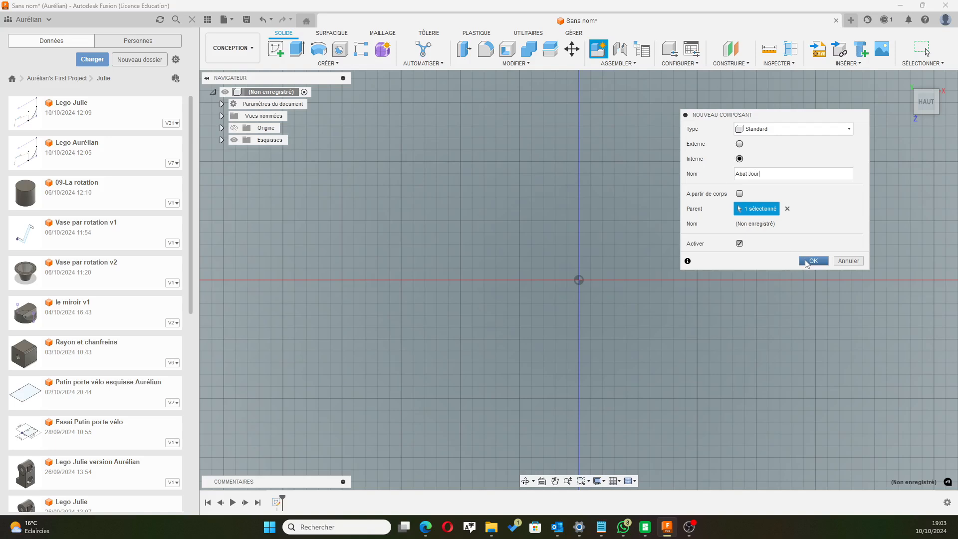
click(812, 260)
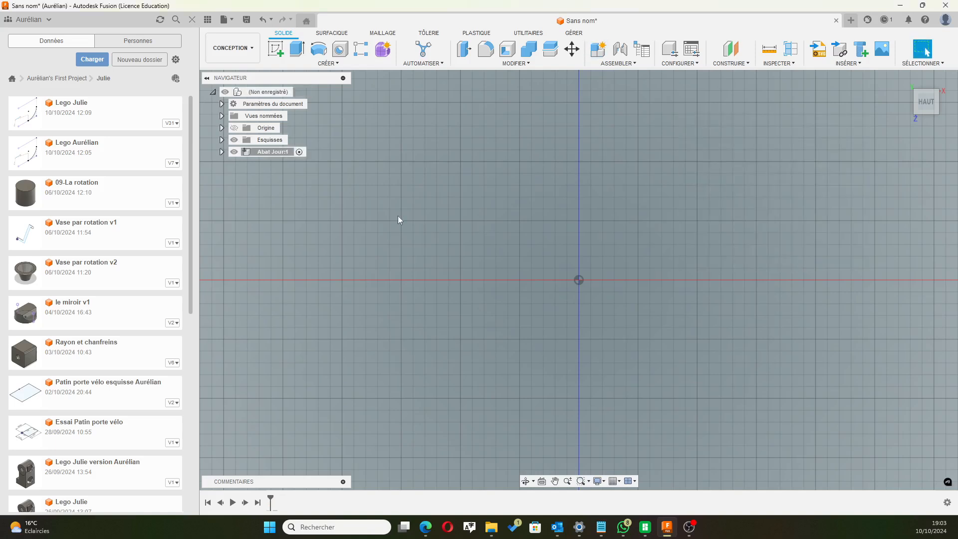
Create a second internal component named "Pied" under the root assembly.
right_click(272, 93)
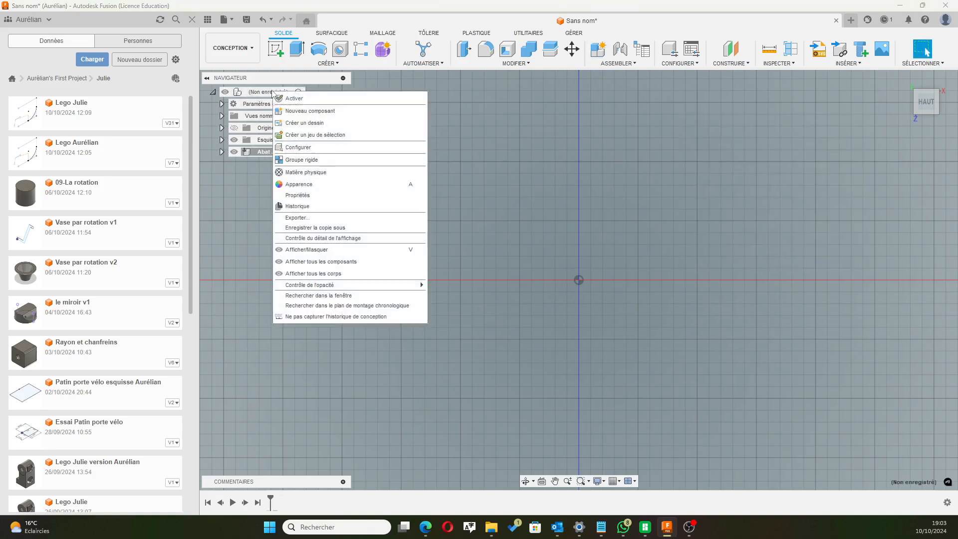
click(300, 113)
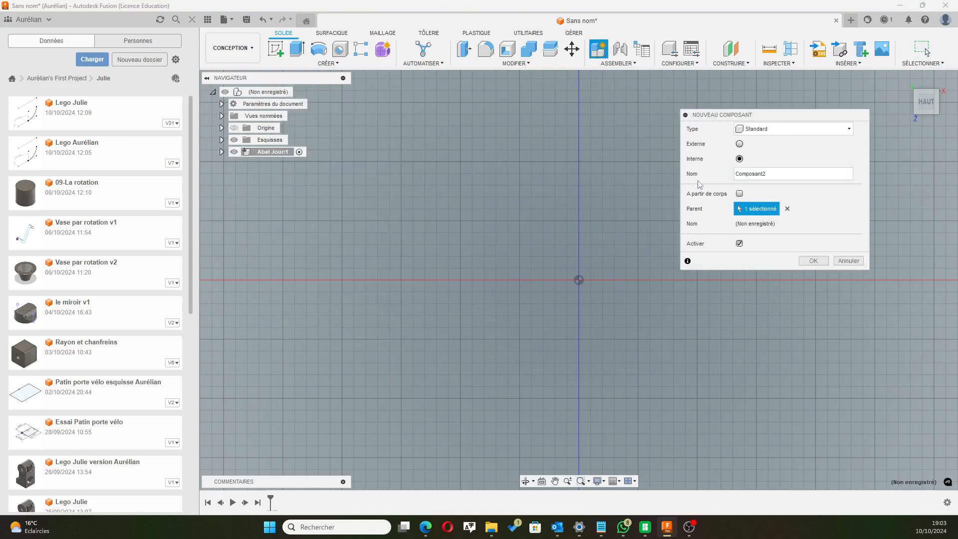
double_click(764, 176)
text(Pied)
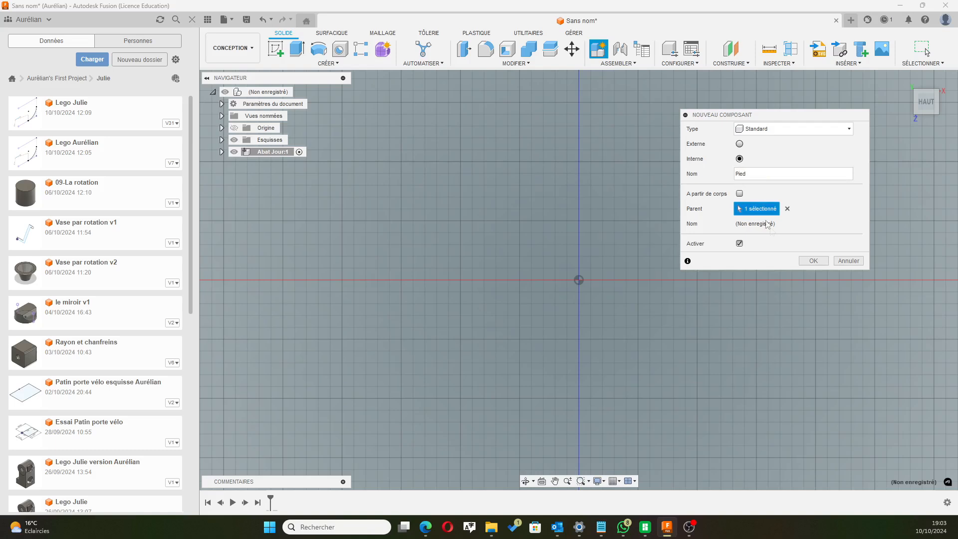
click(812, 261)
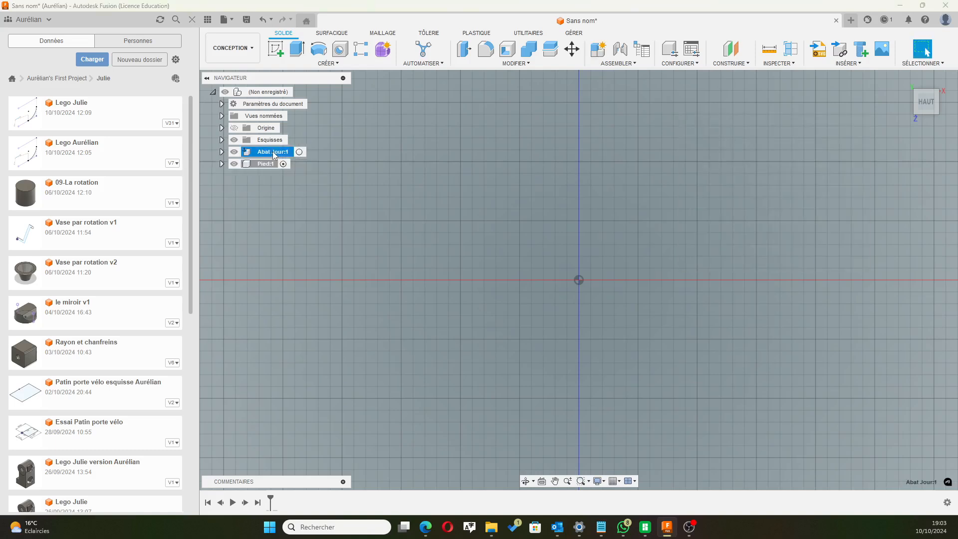
Activate the Abat Jour component and start a sketch in it on the horizontal plane.
click(298, 151)
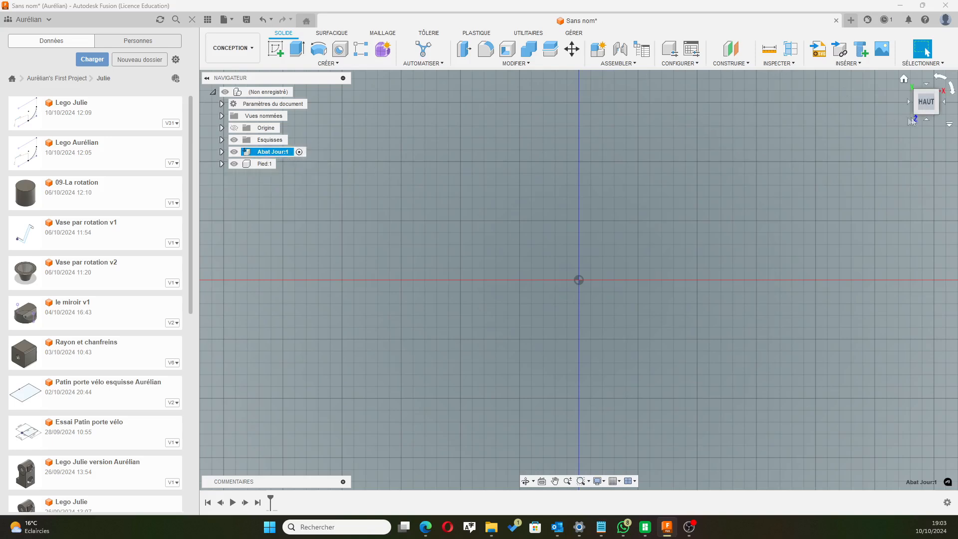
click(276, 49)
click(601, 323)
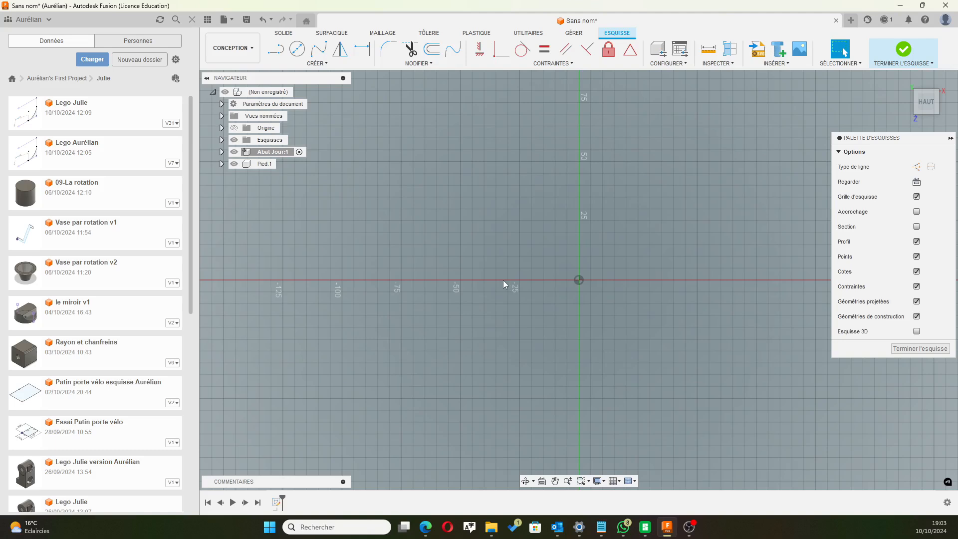
Draw a circle centred on the origin with a diameter of 7.5 mm.
click(298, 49)
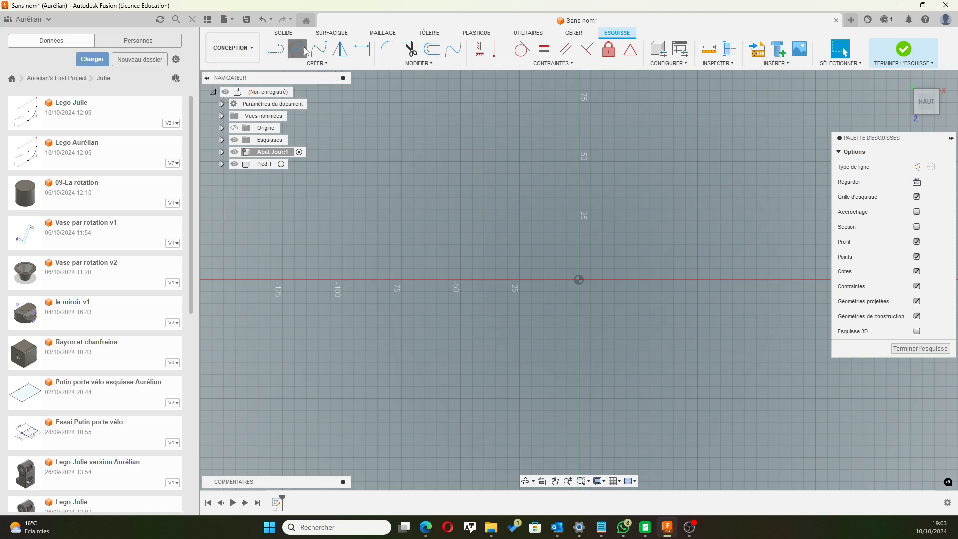
click(579, 279)
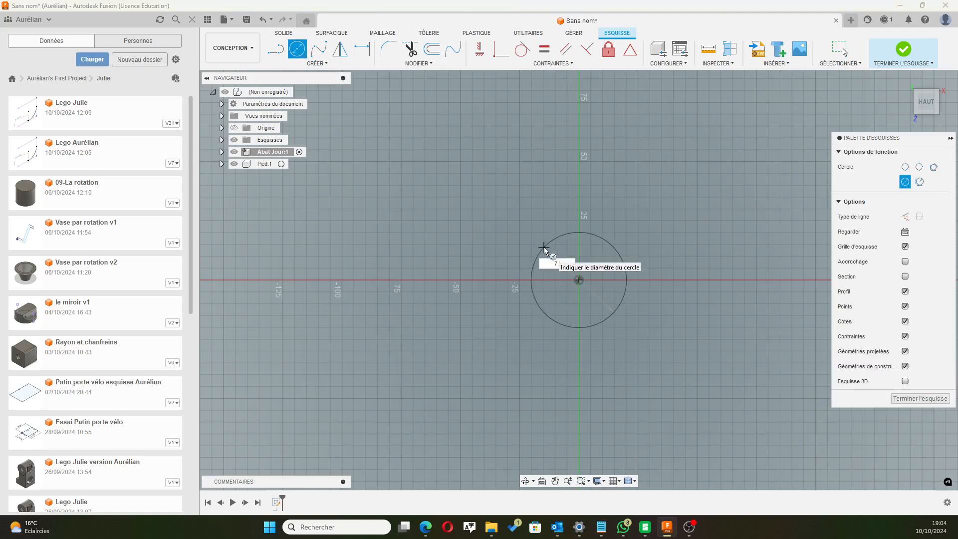
text(7)
key(Return)
key(Escape)
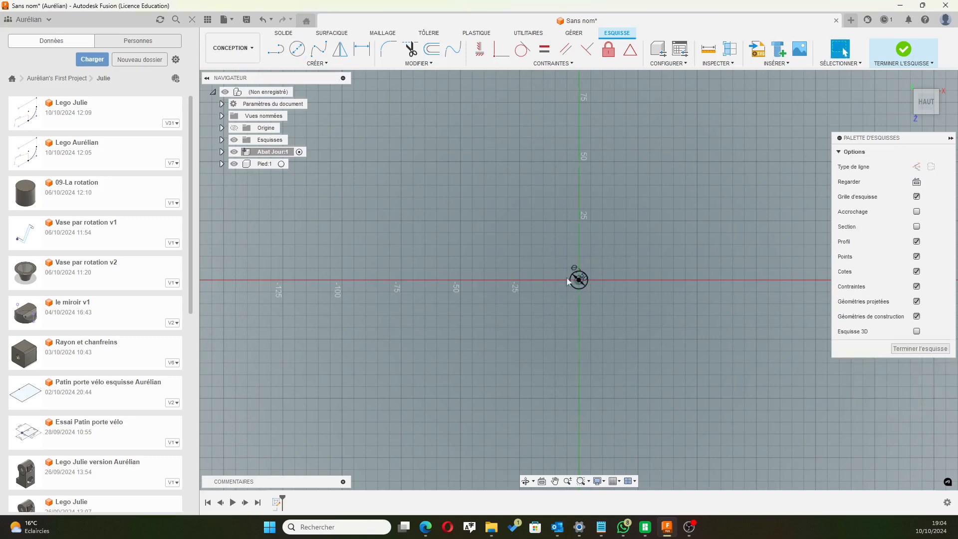
Draw a second circle centred on the origin with a diameter of 36.8 mm.
scroll(564, 279, up, 5)
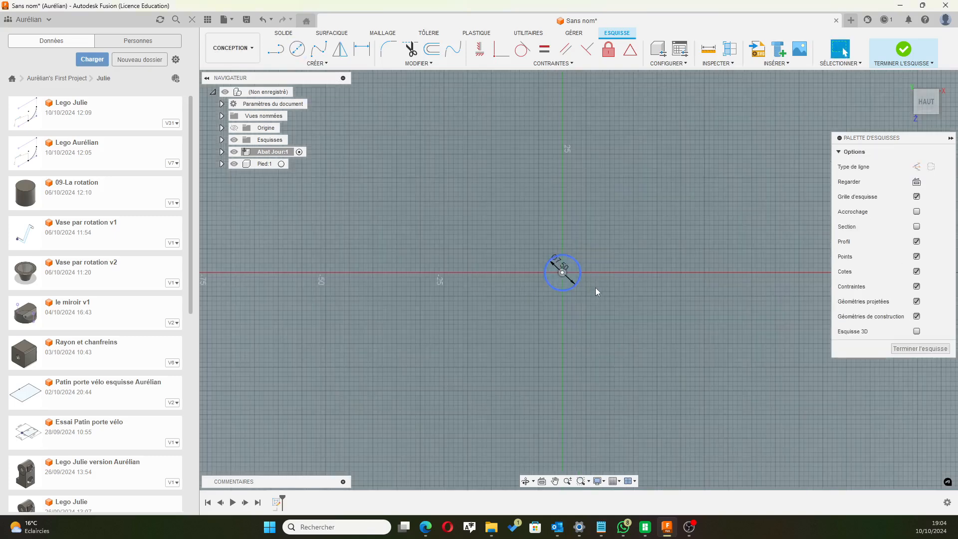
click(296, 49)
click(567, 277)
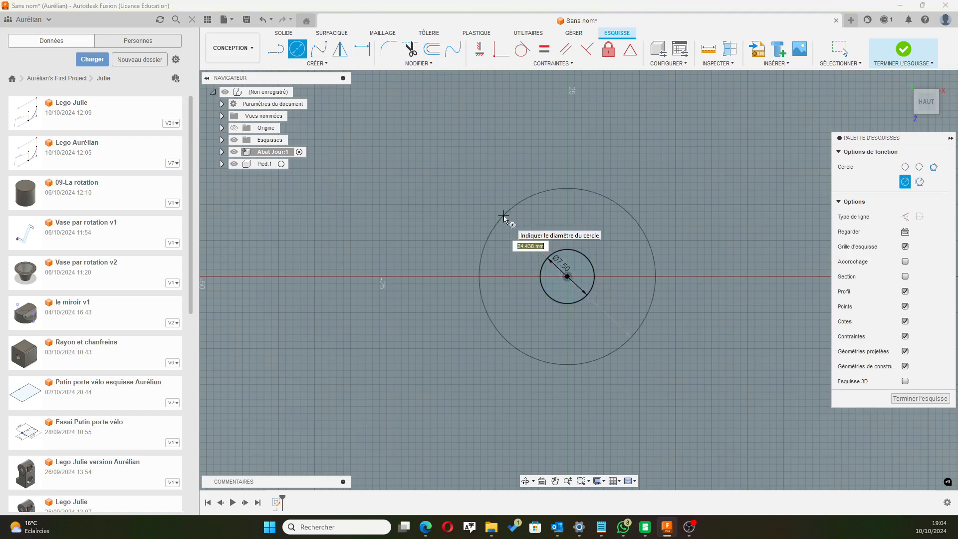
text(36)
key(Tab)
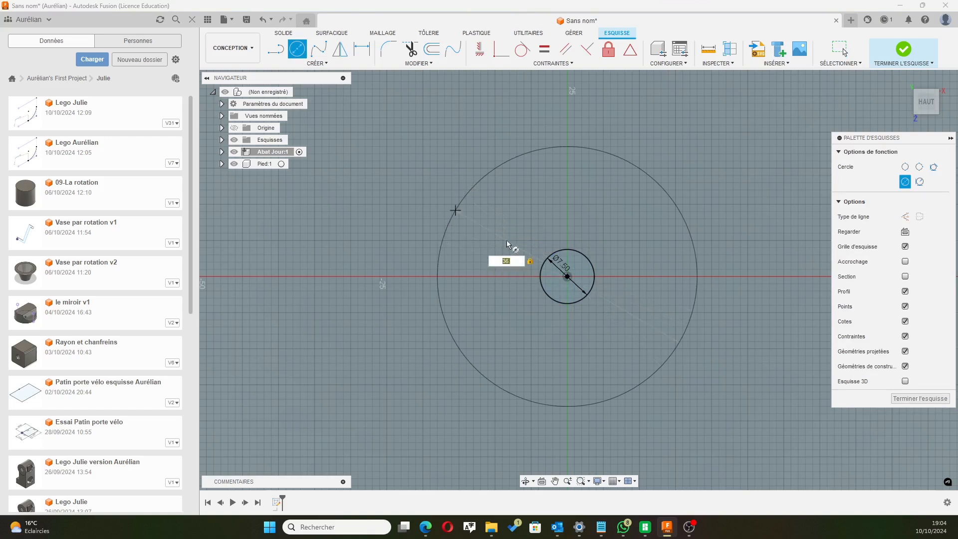
text(80)
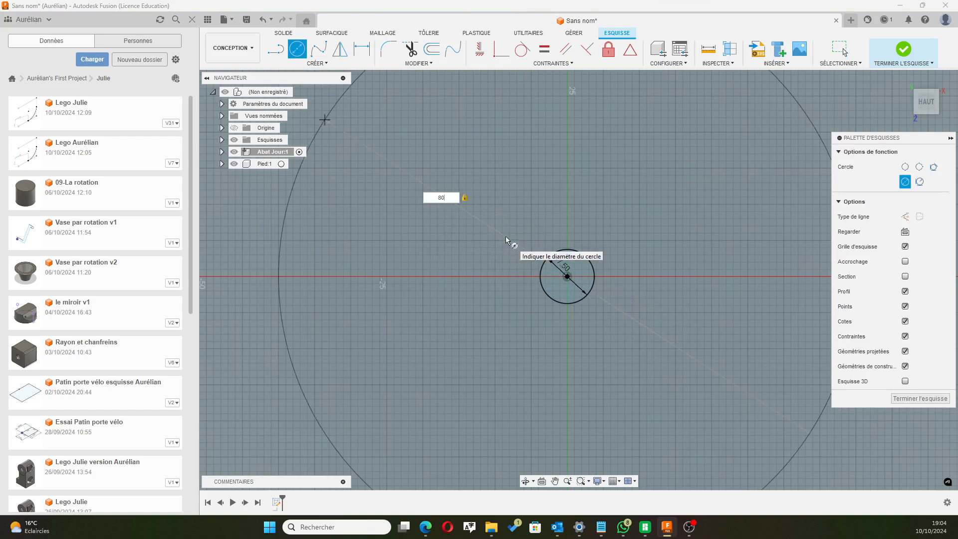
key(Tab)
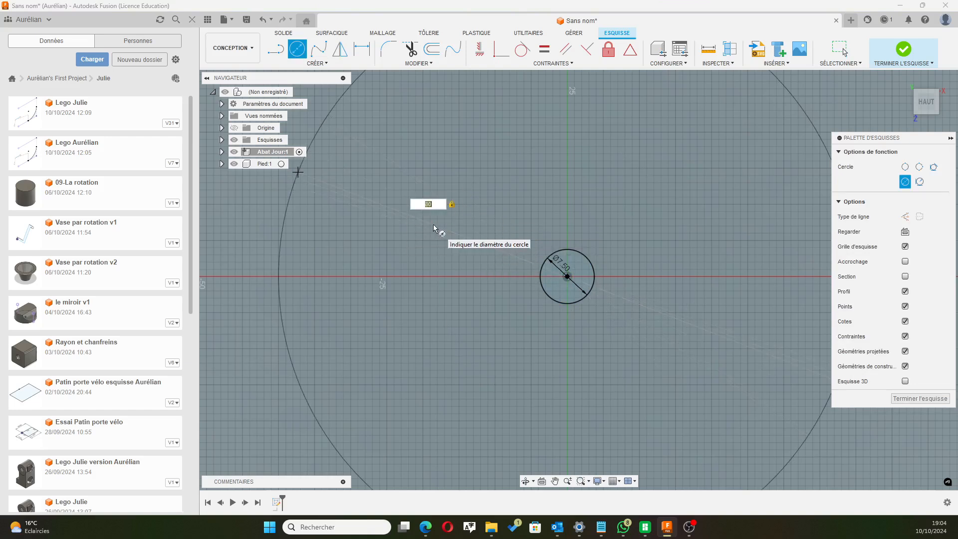
key(Return)
key(Escape)
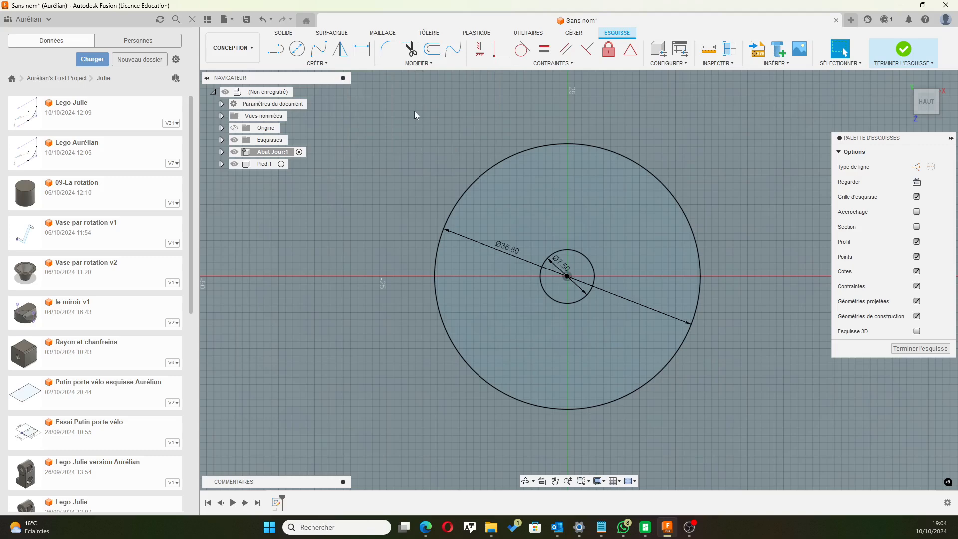
Draw a horizontal line about 85 mm long from the origin along the positive red axis, in two collinear segments.
scroll(698, 338, down, 5)
mouse_move(657, 342)
middle_down()
mouse_move(500, 255)
mouse_move(490, 240)
middle_up()
click(278, 50)
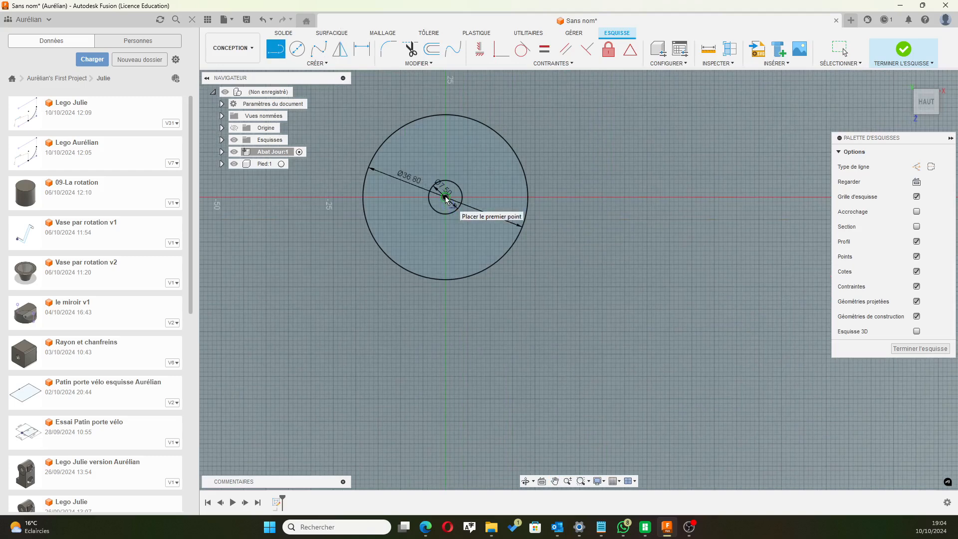
click(445, 198)
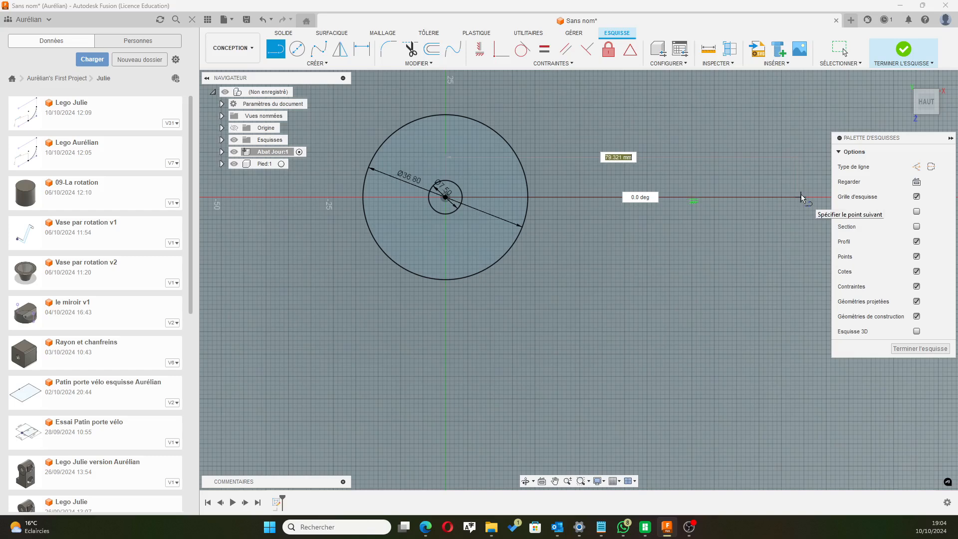
click(800, 196)
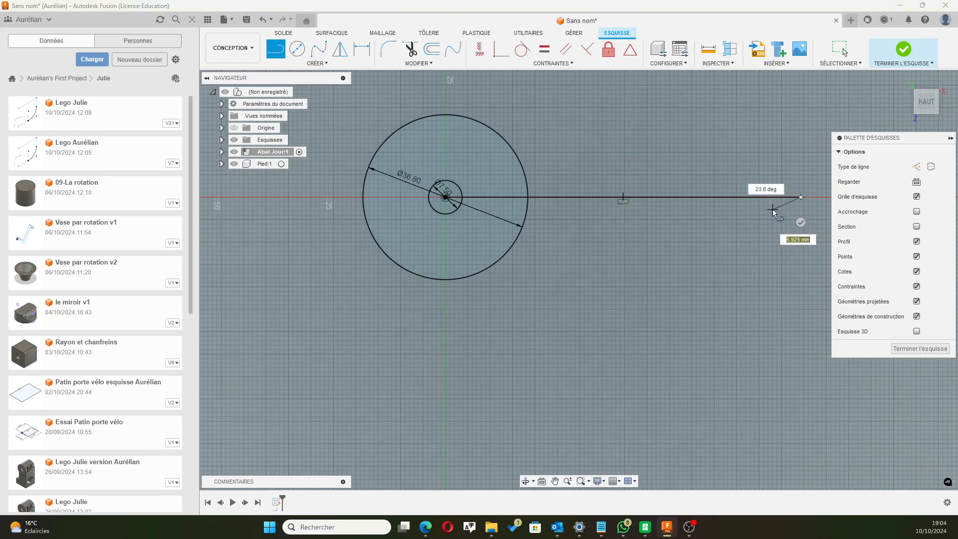
middle_drag(772, 208, 737, 226)
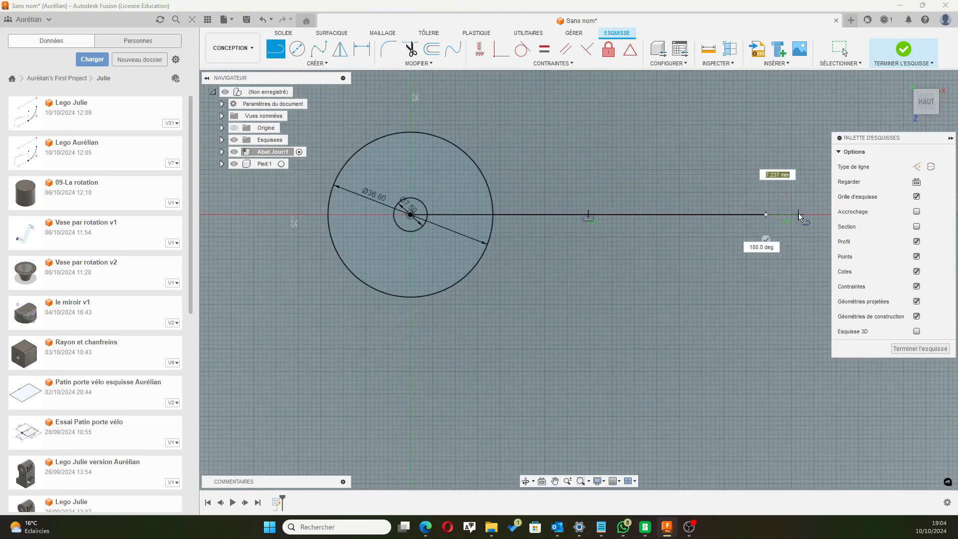
click(790, 215)
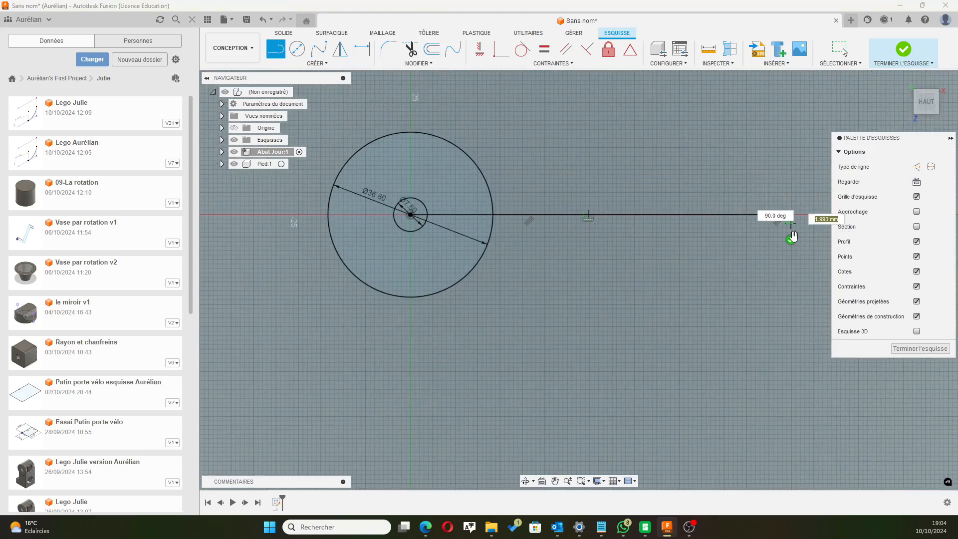
Close a small rectangle about 8 mm by 7.3 mm beneath the far end of the horizontal line.
scroll(792, 234, up, 3)
scroll(790, 232, down, 2)
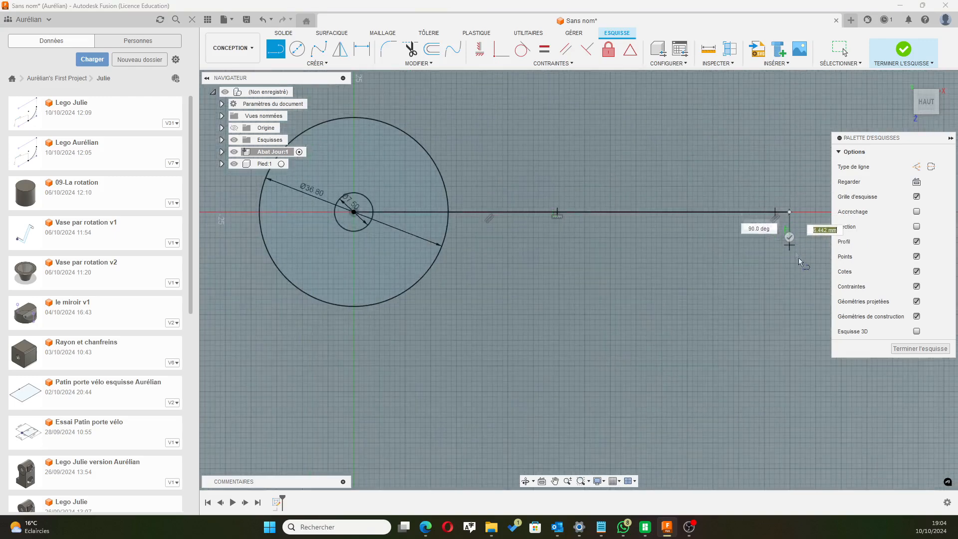
click(762, 251)
click(747, 251)
click(750, 213)
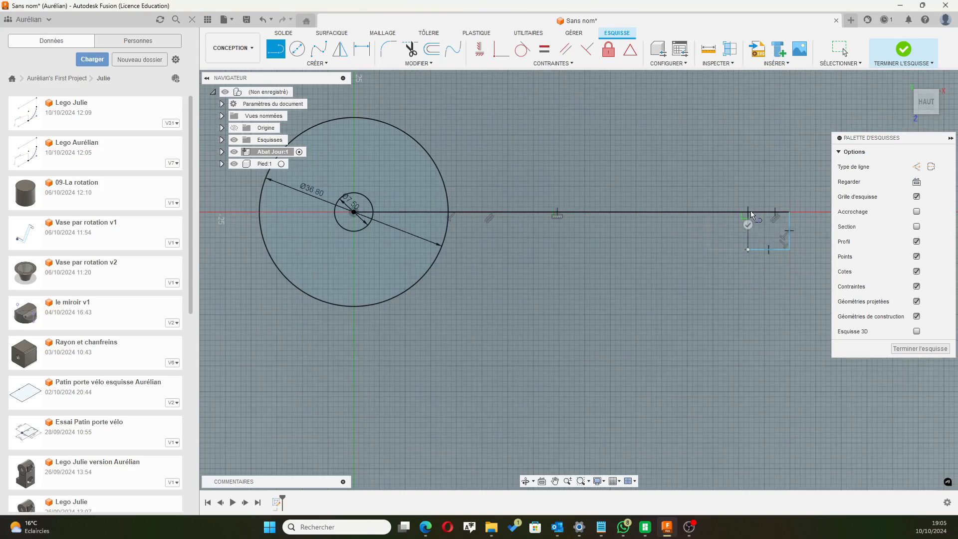
Extend the small rectangle's lower edge back to near the origin and close it up to the horizontal line.
click(747, 250)
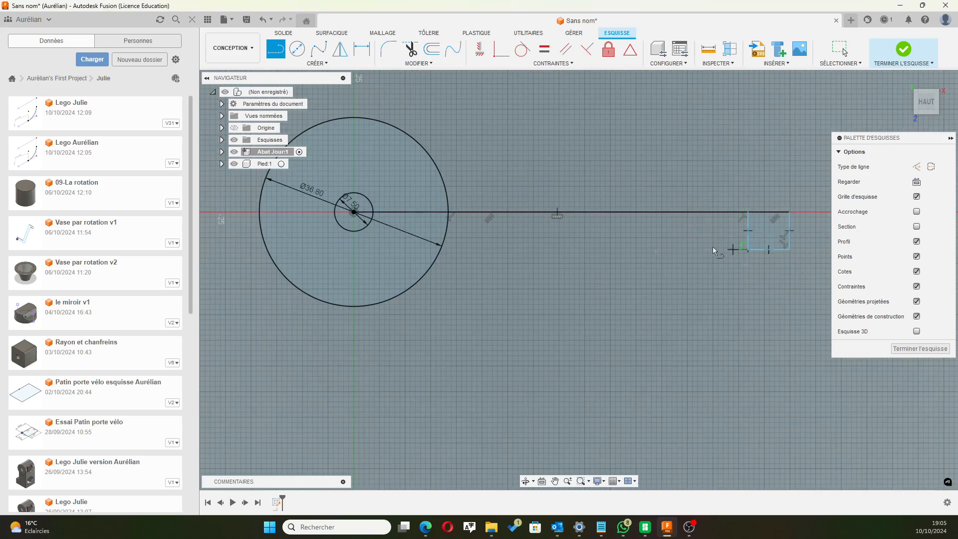
click(380, 249)
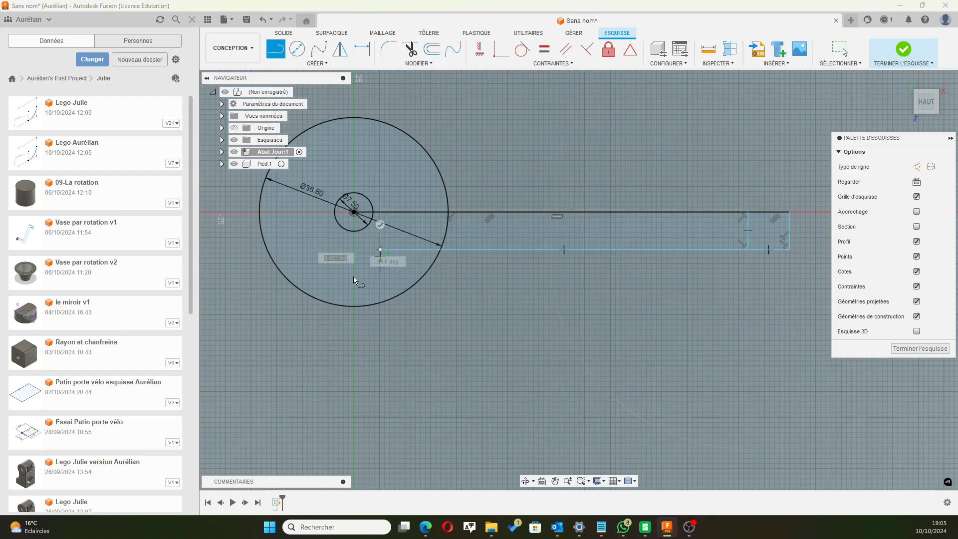
click(381, 212)
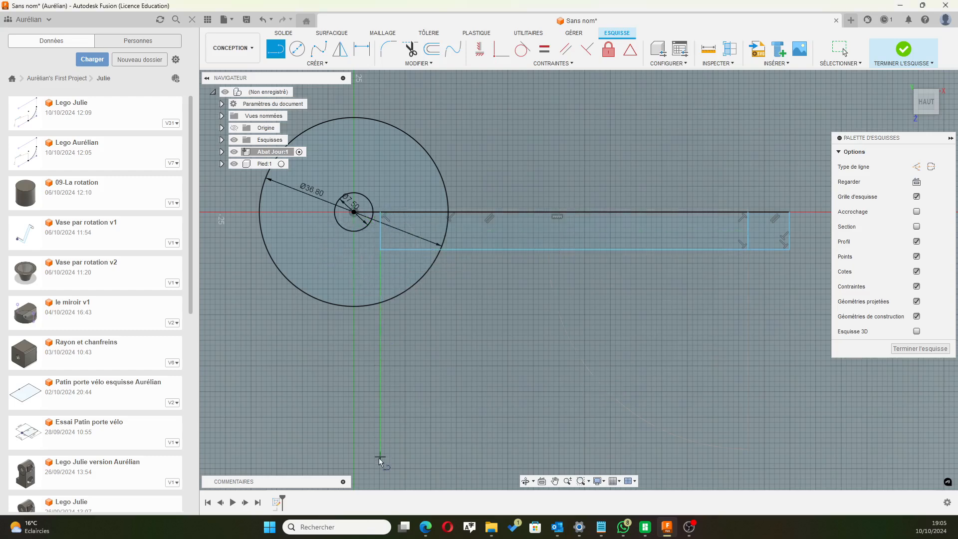
Draw a vertical strip about 5.2 mm wide and 91 mm long below the origin, joined to the horizontal arm's lower inner corner.
middle_drag(378, 459, 395, 319)
scroll(390, 353, up, 2)
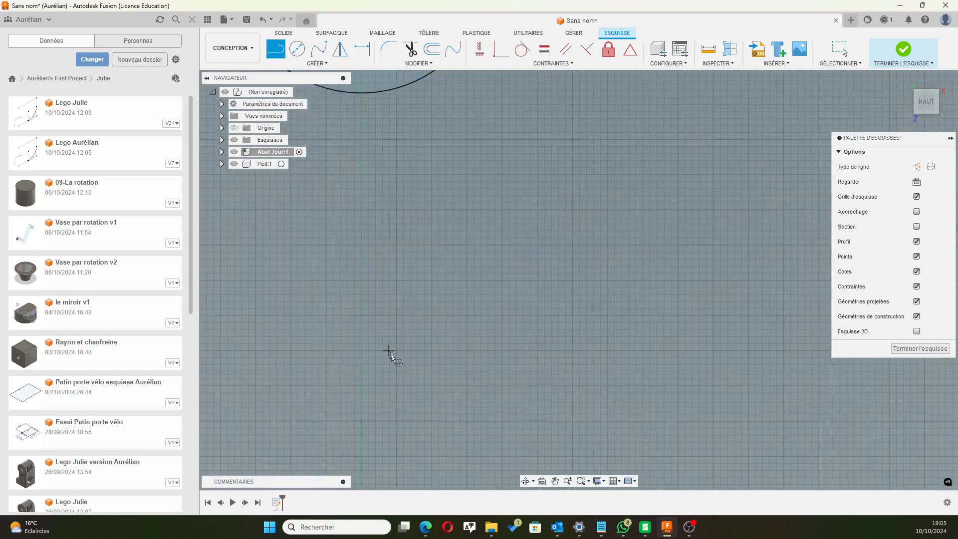
scroll(391, 354, down, 5)
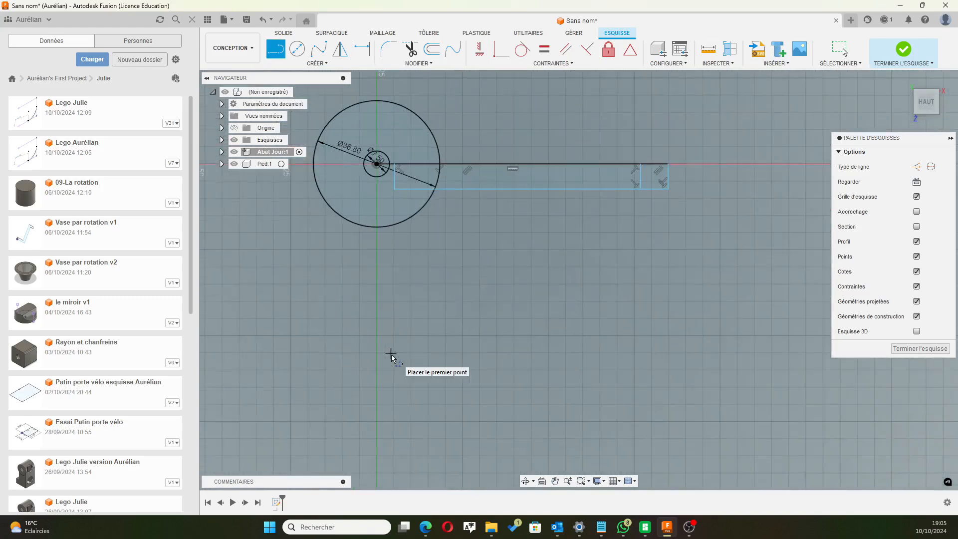
click(393, 455)
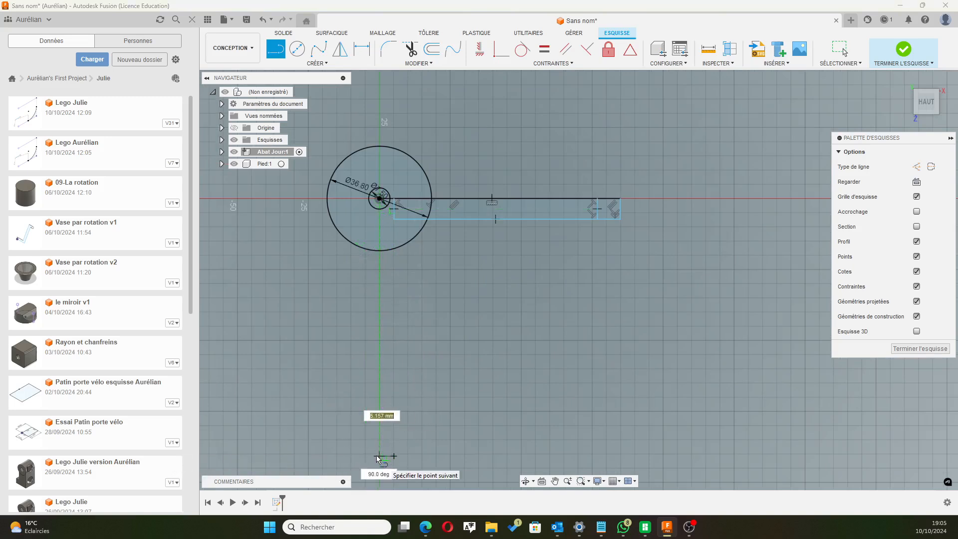
click(379, 456)
click(379, 199)
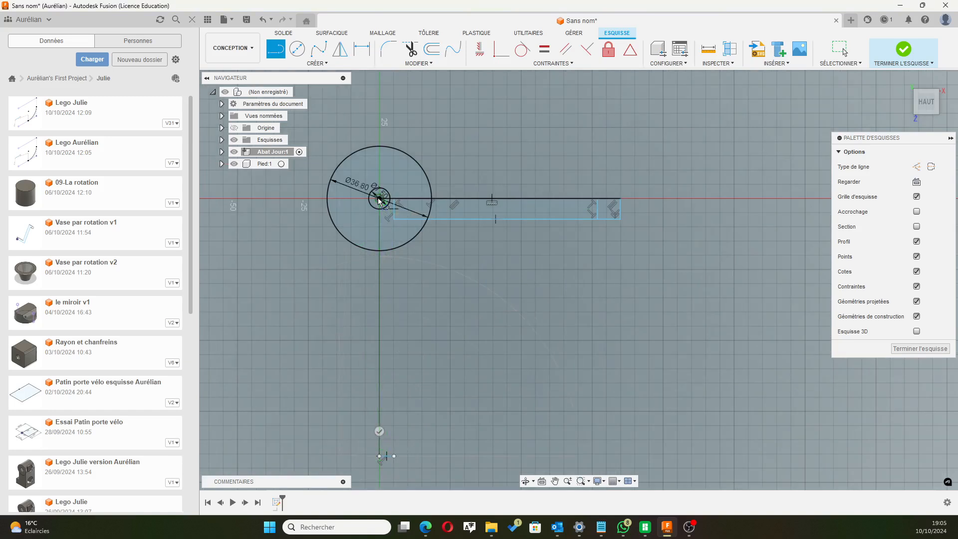
click(393, 455)
click(393, 218)
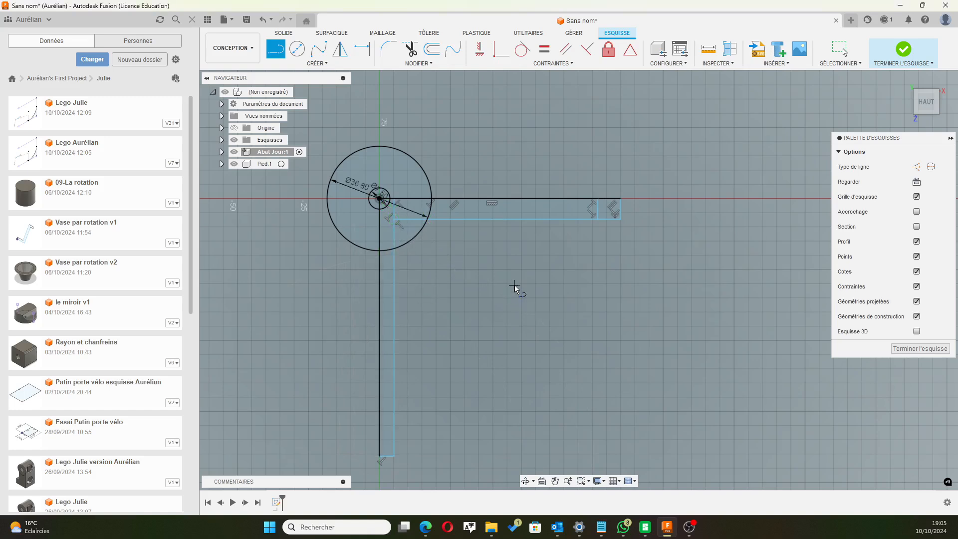
Dimension the end edge of the horizontal arm to 7 mm.
middle_drag(494, 280, 520, 277)
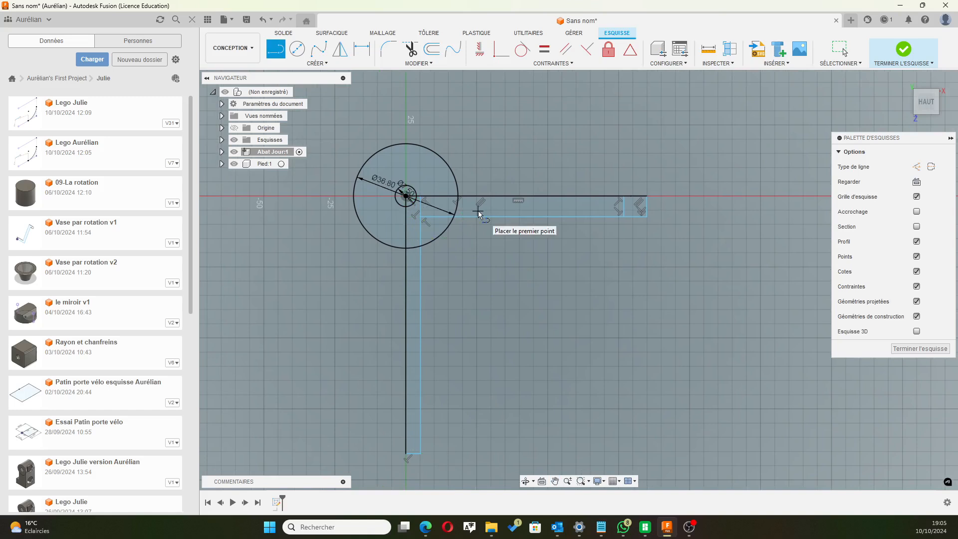
key(d)
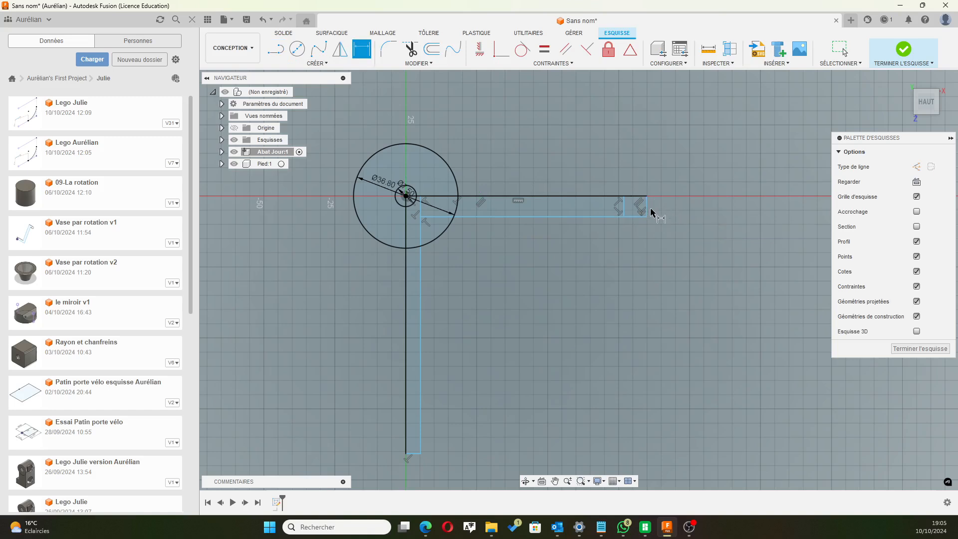
click(647, 206)
click(675, 206)
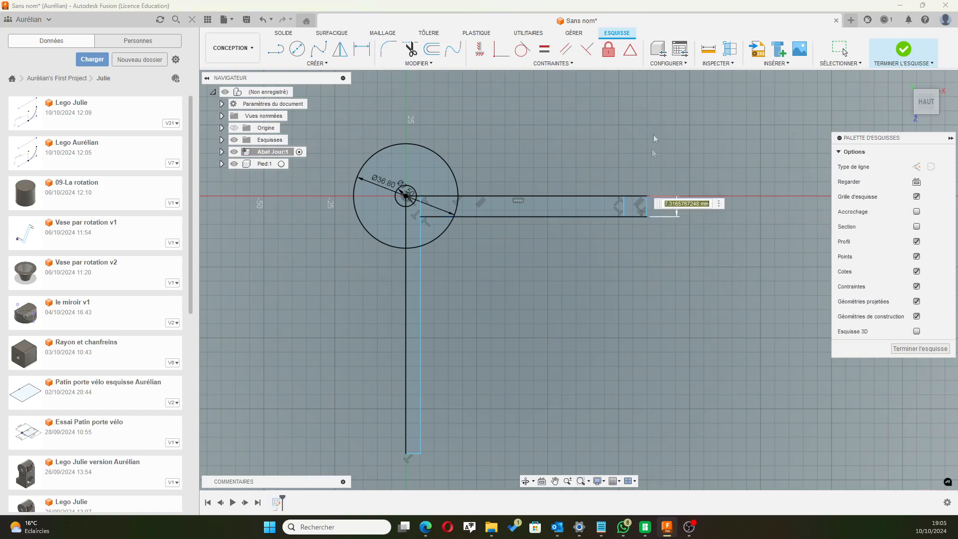
text(7)
key(Return)
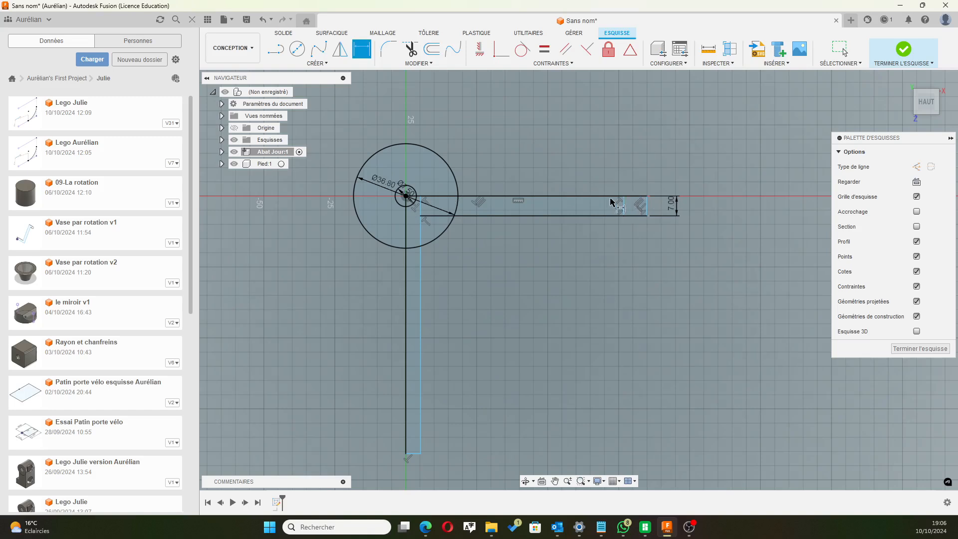
Dimension the width of the small rectangle at the horizontal arm's end to 10 mm.
click(624, 206)
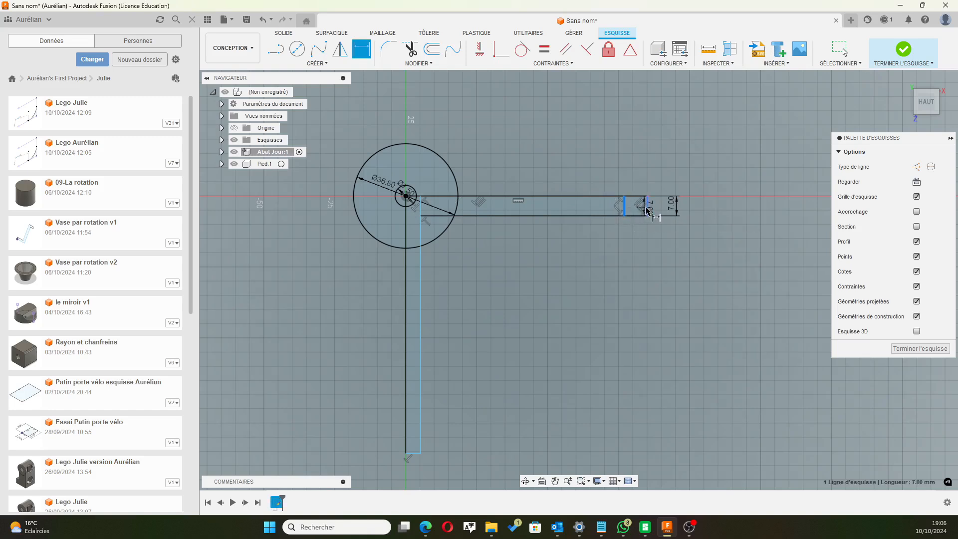
click(646, 207)
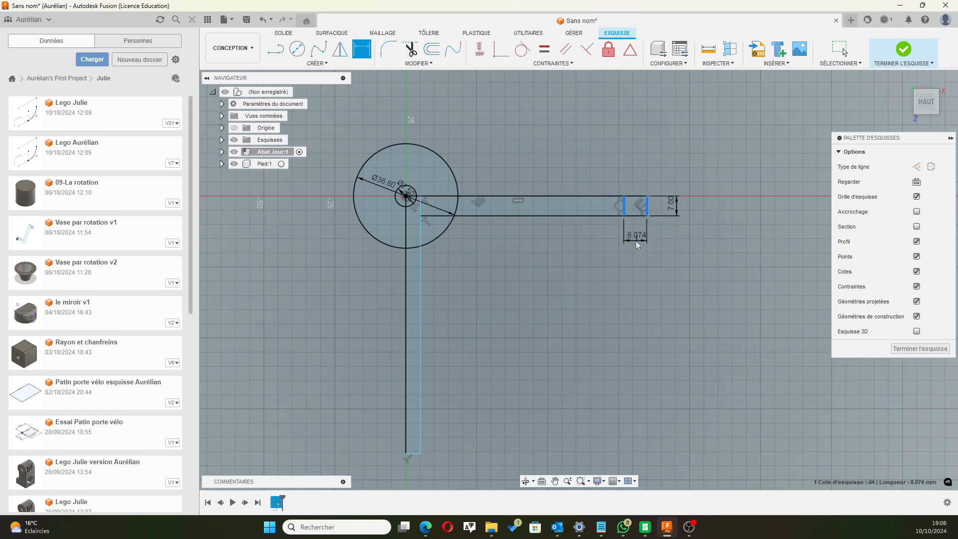
click(634, 235)
text(10)
key(Return)
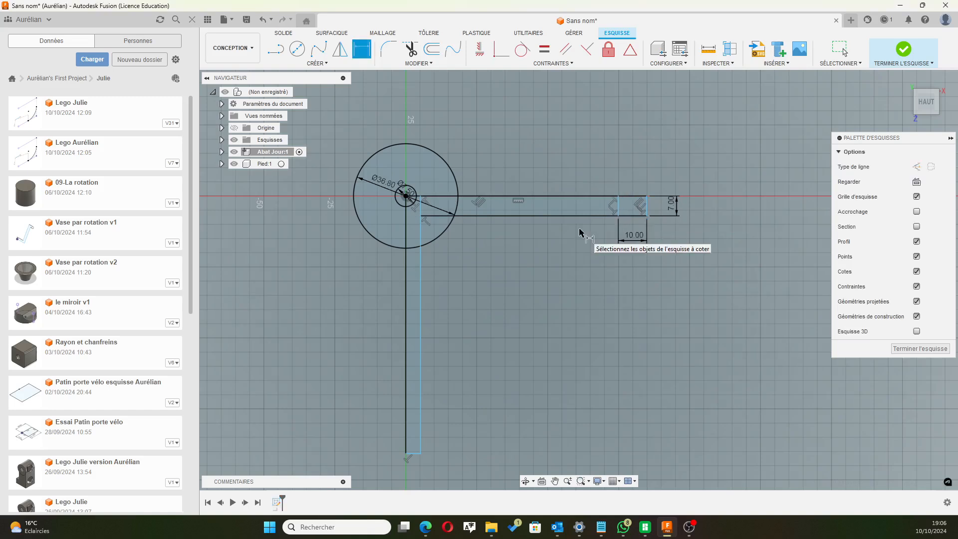
Dimension the distance from the origin to the horizontal arm's end edge to 120 mm.
click(647, 208)
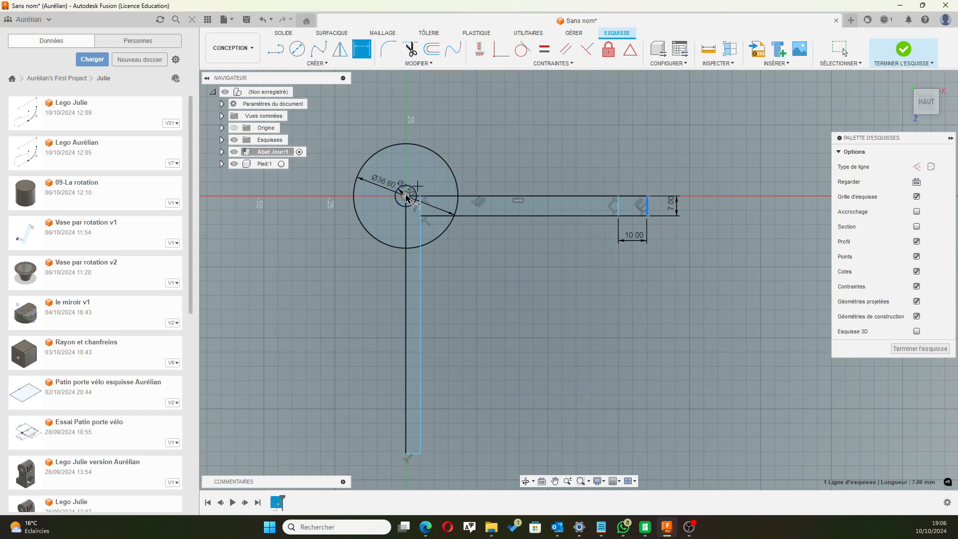
click(406, 197)
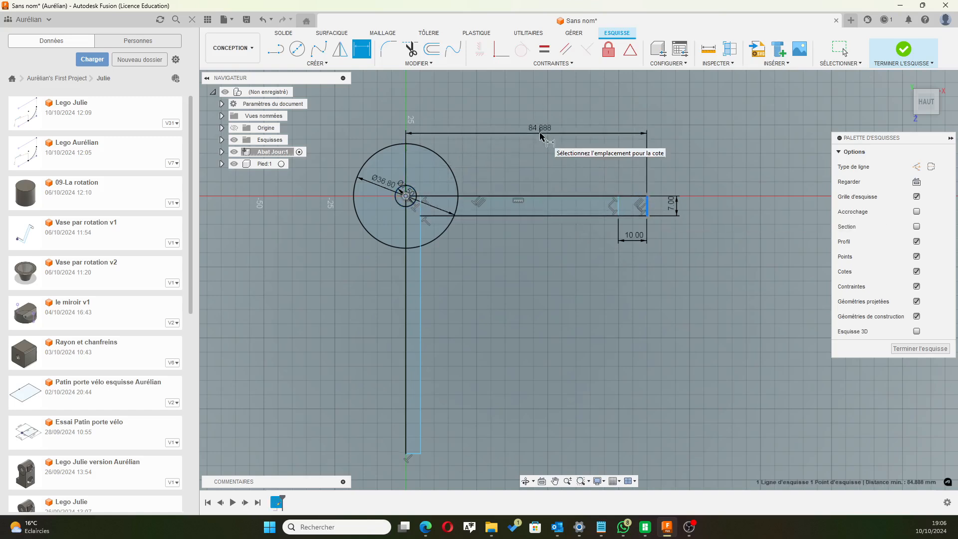
click(539, 133)
text(120)
key(Return)
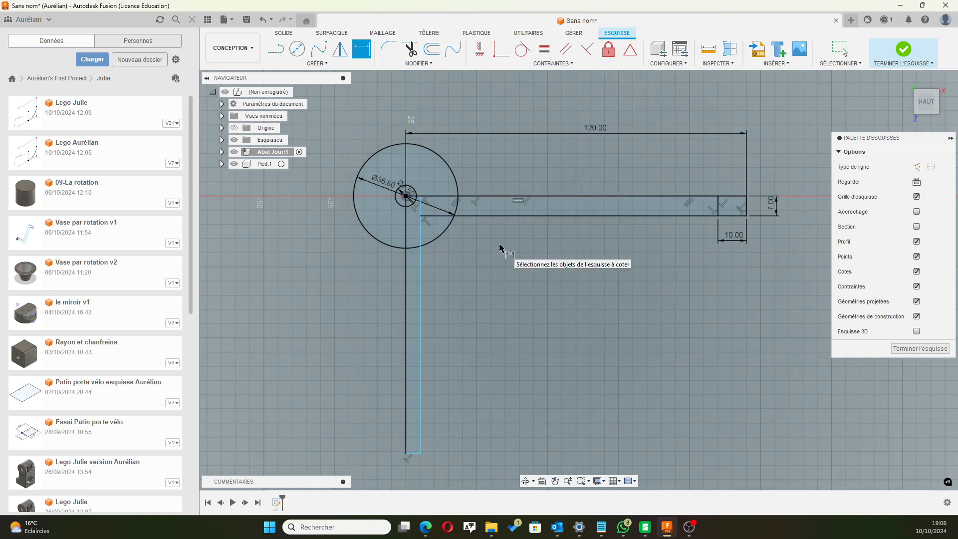
Dimension the distance from the origin to the vertical strip's bottom edge to 120 mm.
click(405, 196)
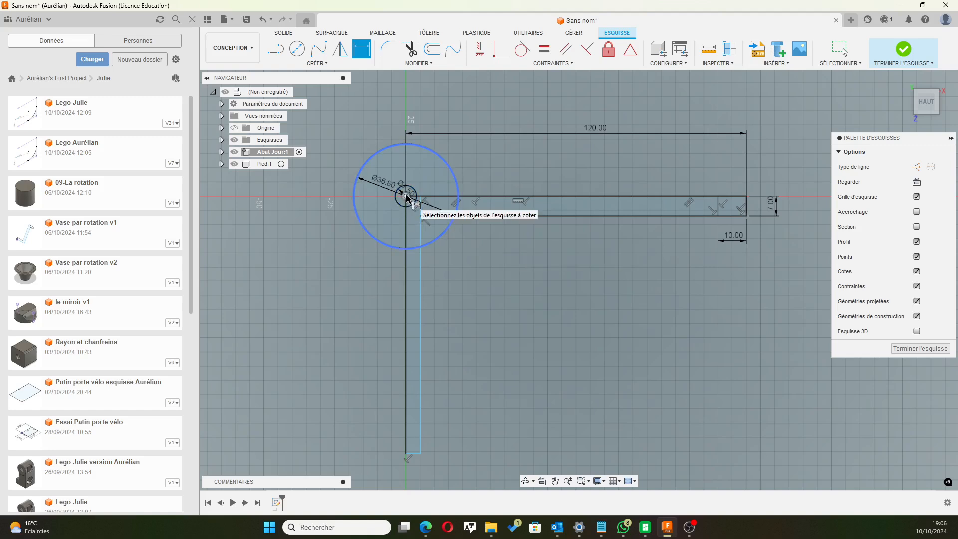
click(409, 454)
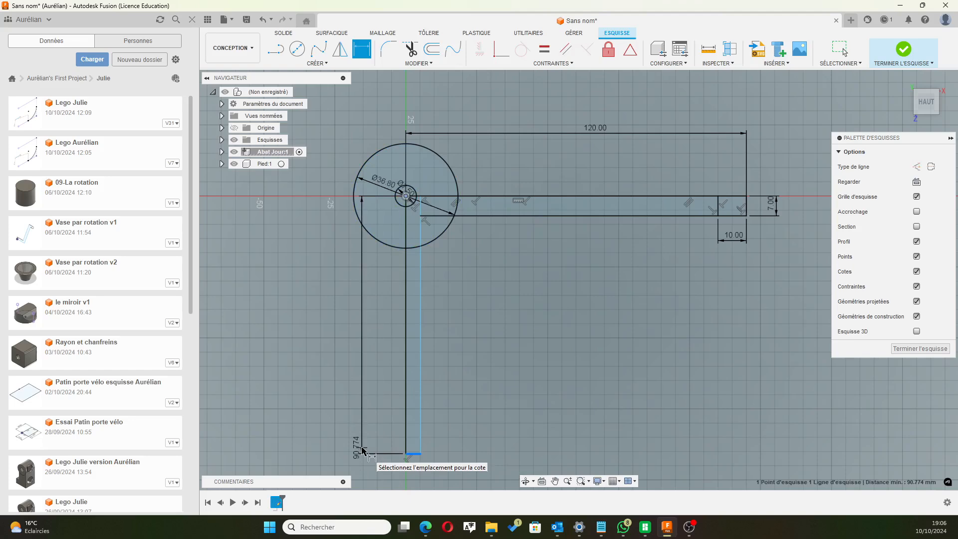
click(363, 450)
text(120)
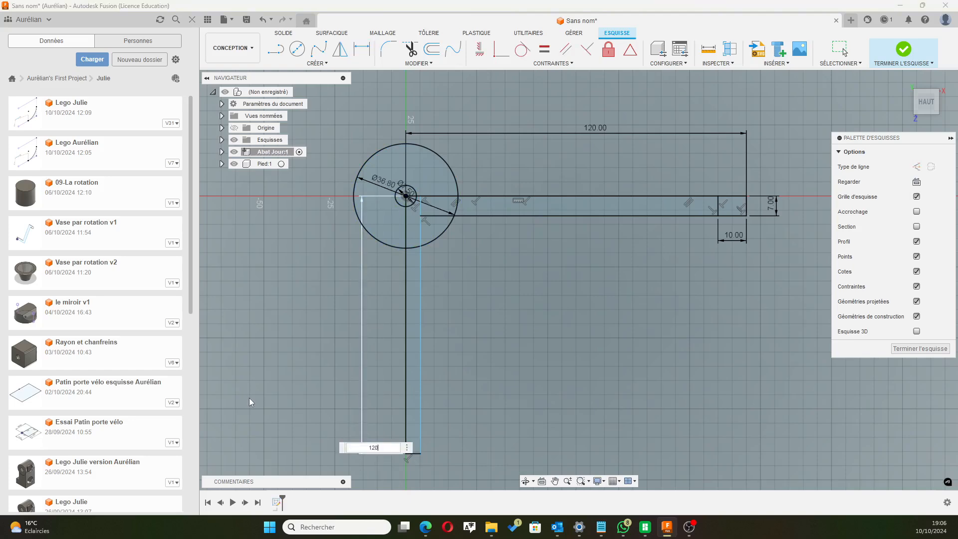
key(Return)
Draw a short horizontal line across the vertical strip just above its bottom edge.
scroll(432, 343, down, 2)
mouse_move(501, 315)
middle_down()
mouse_move(502, 299)
mouse_move(550, 246)
middle_up()
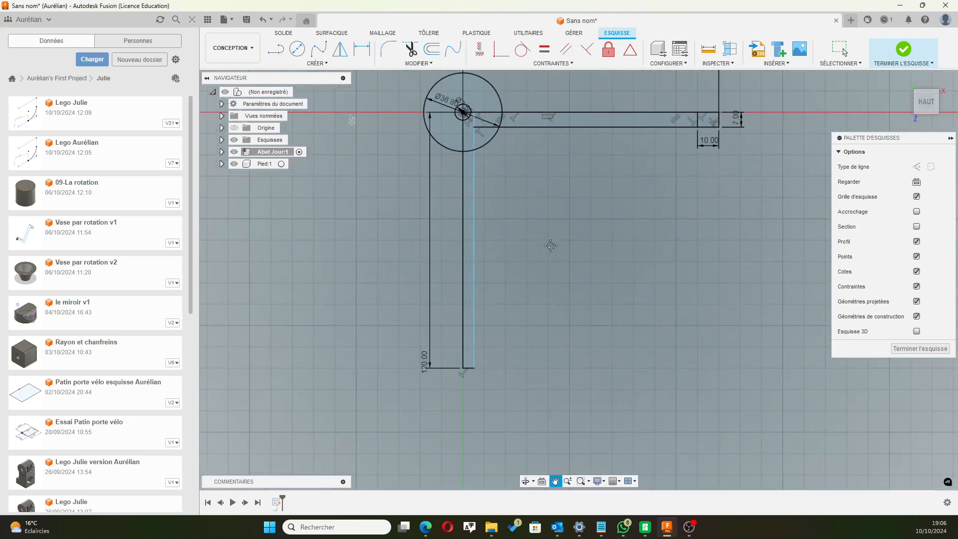
key(l)
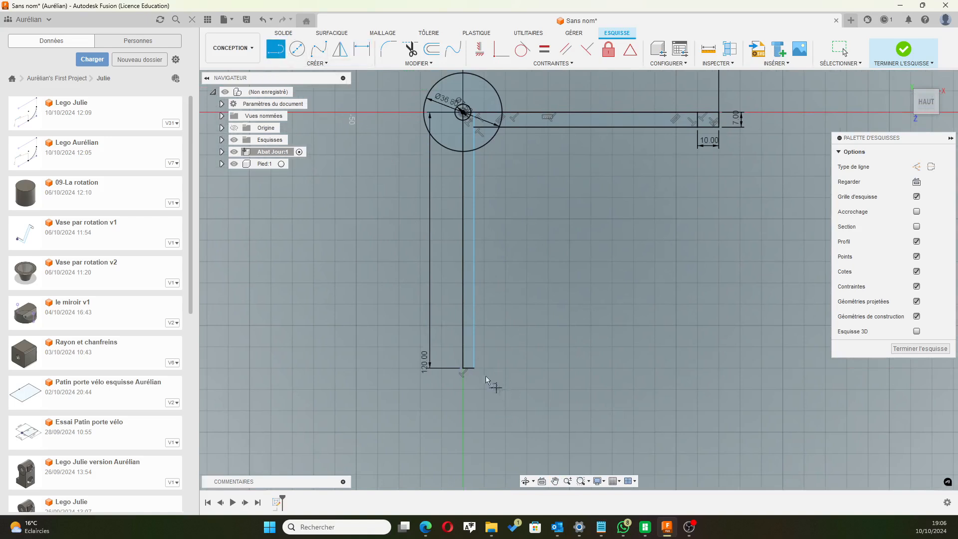
click(474, 346)
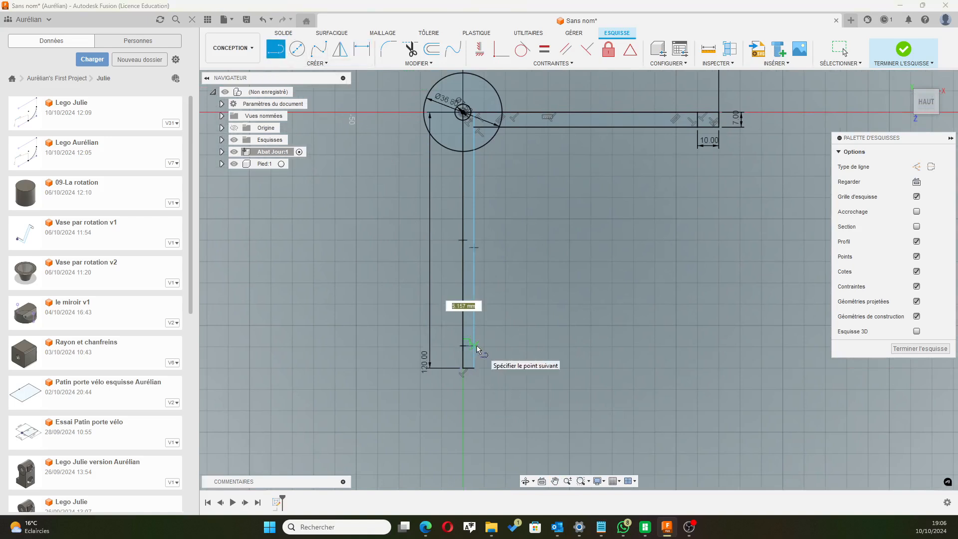
scroll(511, 343, up, 2)
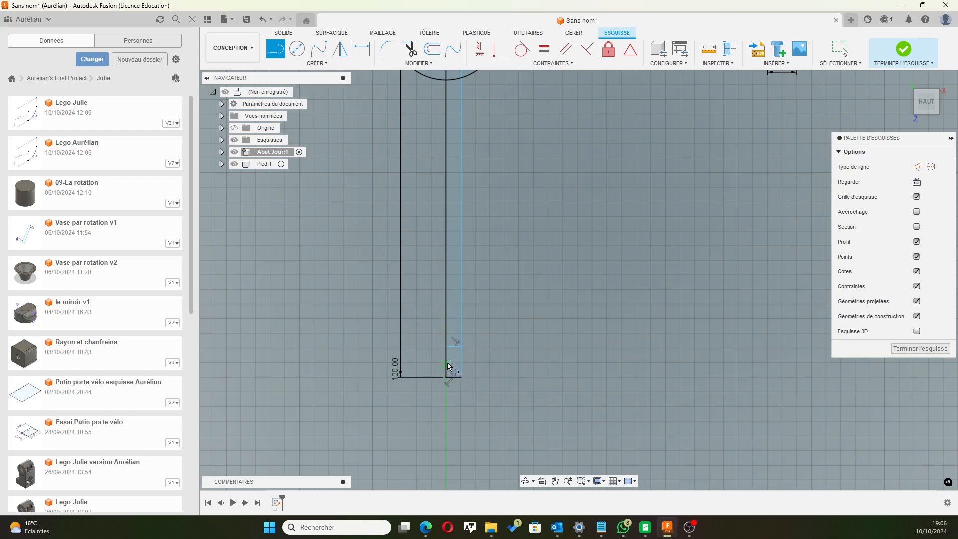
scroll(500, 311, down, 2)
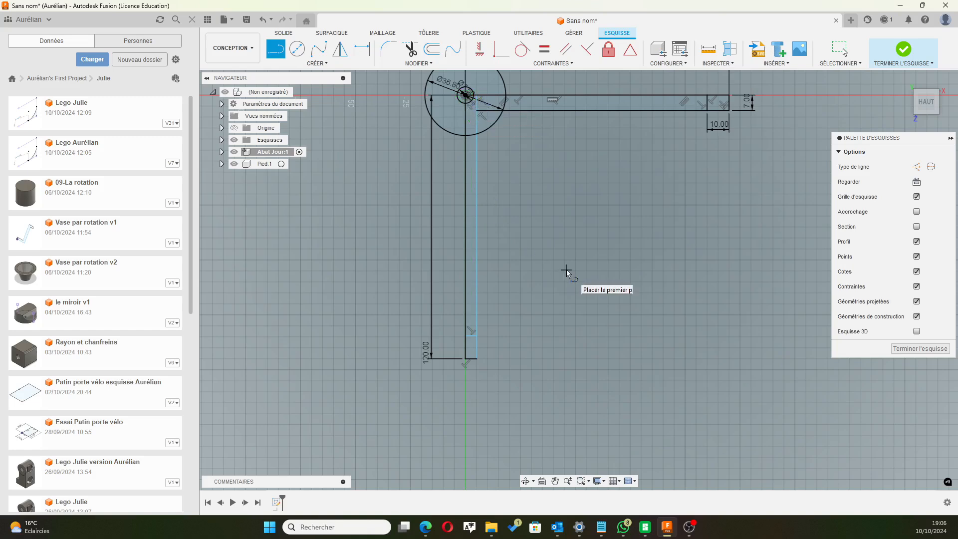
Dimension the height of the small rectangle at the vertical strip's bottom end to 10 mm.
key(d)
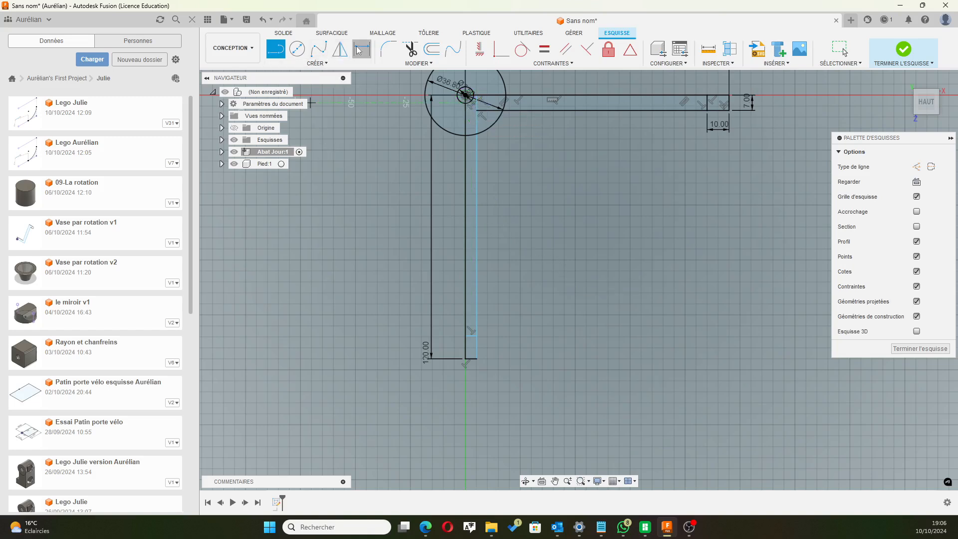
scroll(474, 337, up, 2)
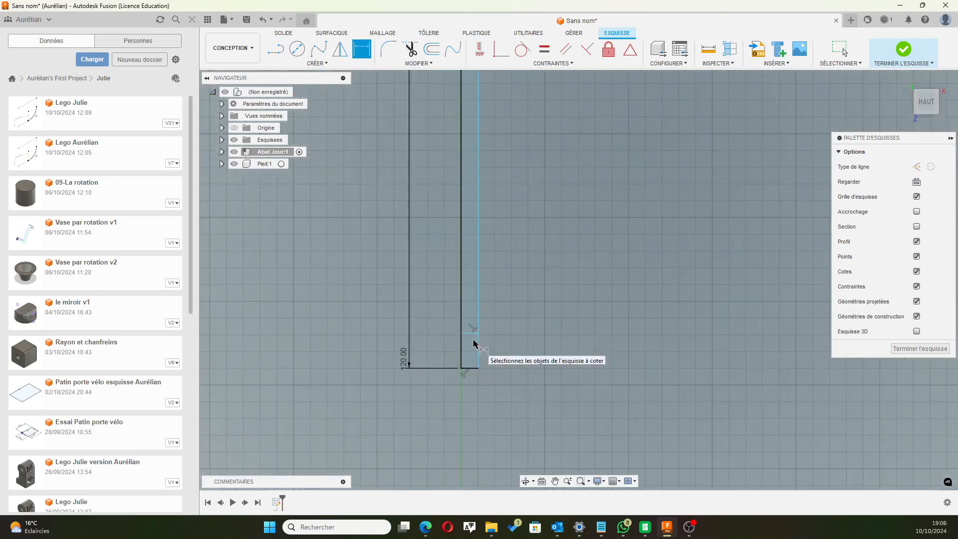
click(471, 333)
click(473, 369)
click(518, 352)
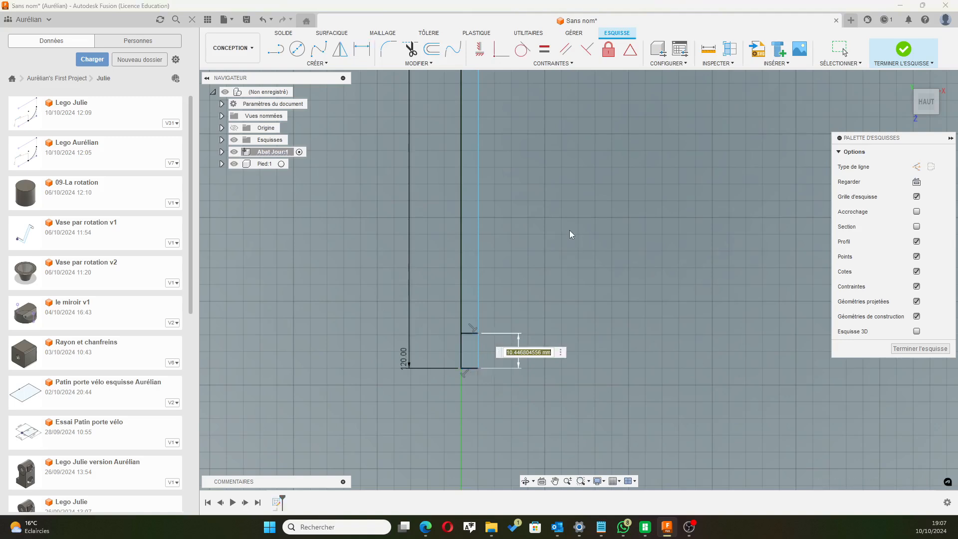
text(10)
key(Return)
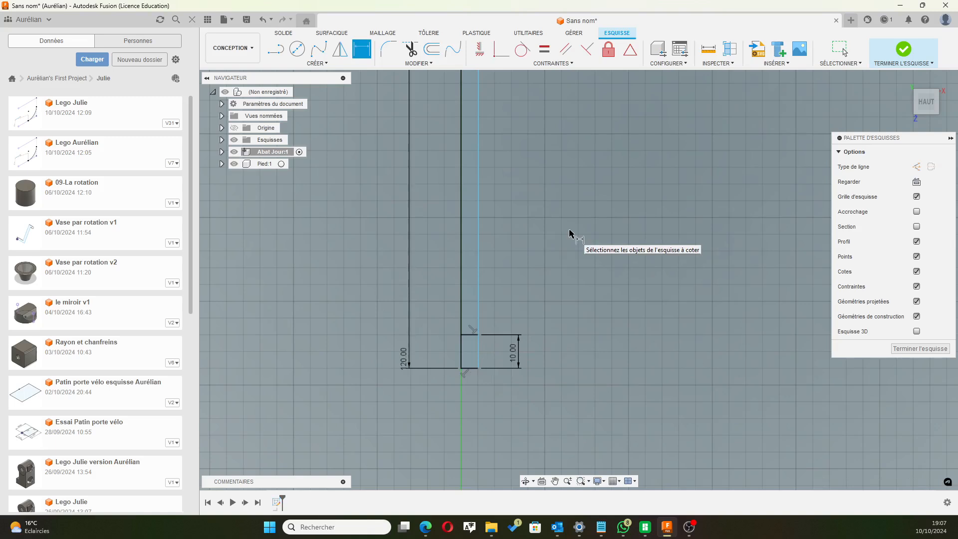
Dimension the vertical strip's width along its bottom edge to 7 mm.
click(467, 369)
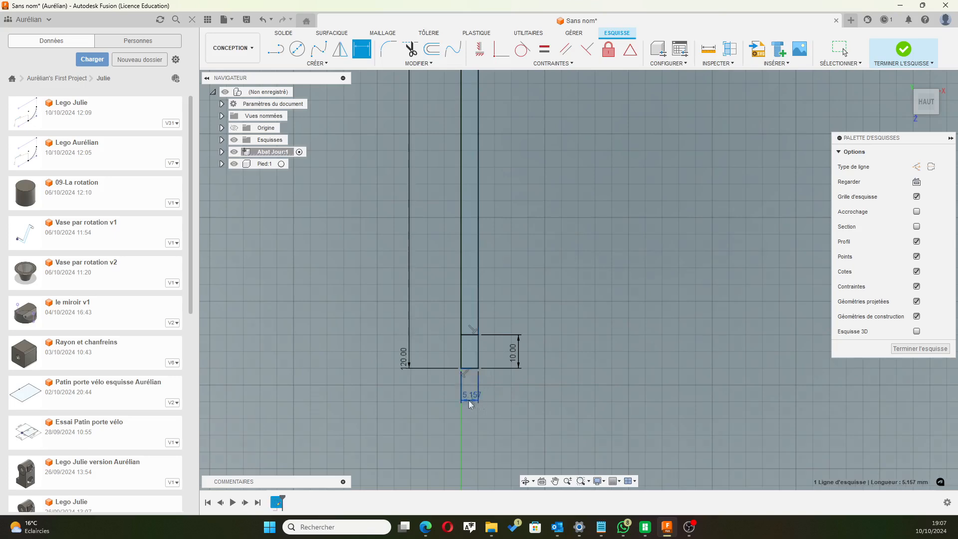
click(469, 395)
text(7)
key(Return)
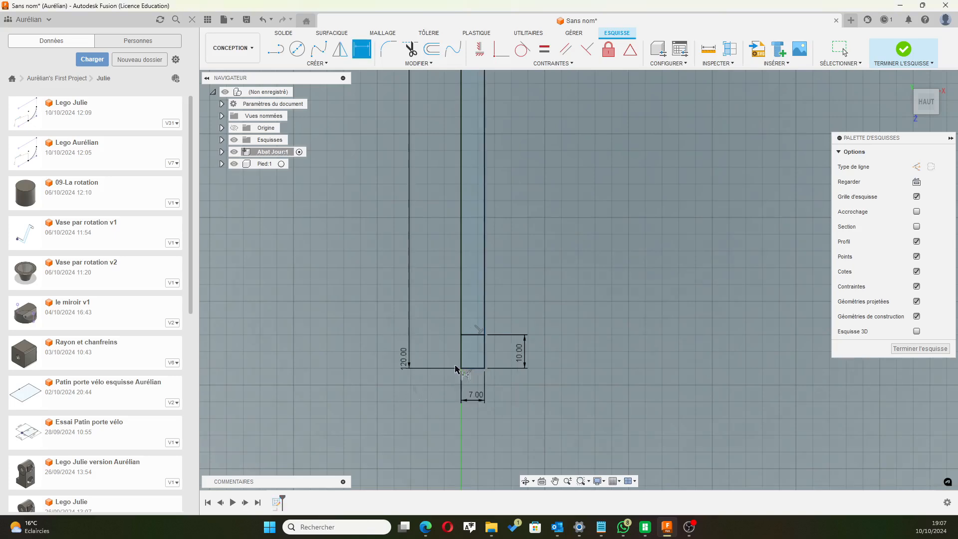
Draw a 240 mm diameter circle centred on the origin.
scroll(571, 289, down, 3)
middle_drag(596, 232, 546, 295)
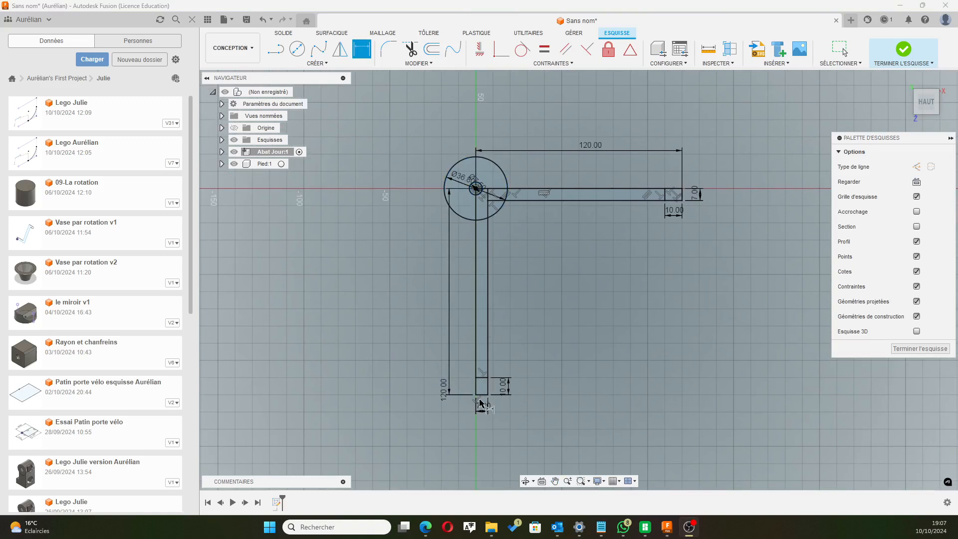
click(476, 189)
click(297, 49)
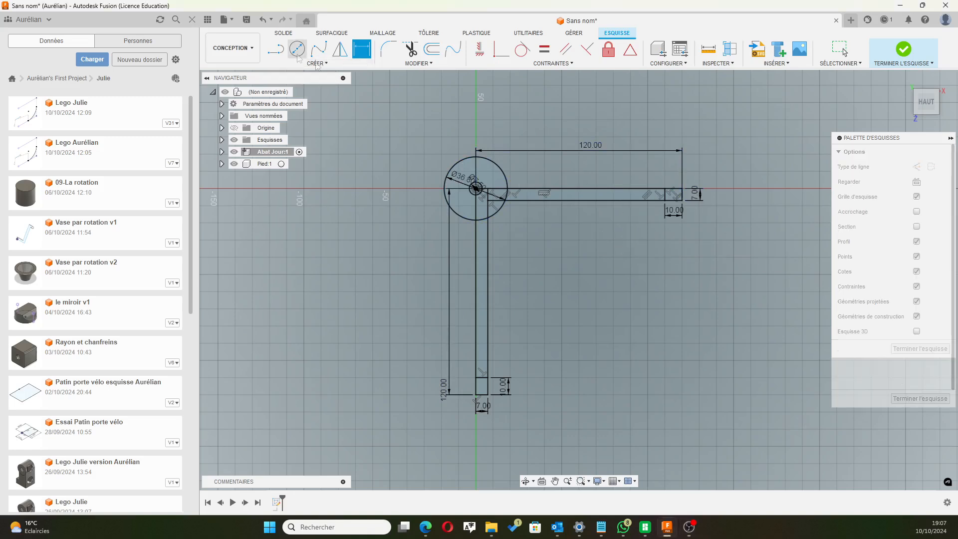
click(475, 189)
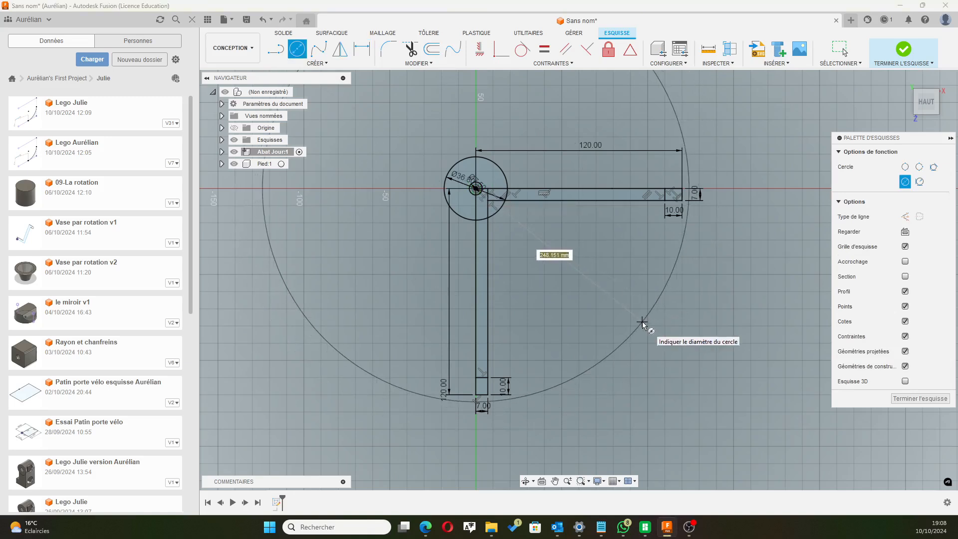
text(240)
key(Return)
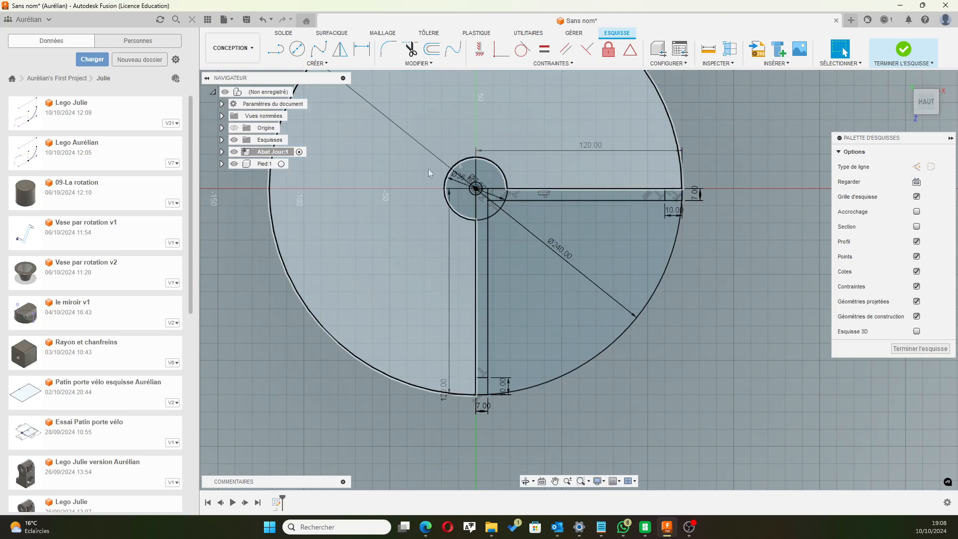
Trim away the 240 mm circle's three-quarter portion outside the two arms and dismiss the resulting warning.
scroll(618, 163, down, 4)
middle_drag(683, 122, 678, 186)
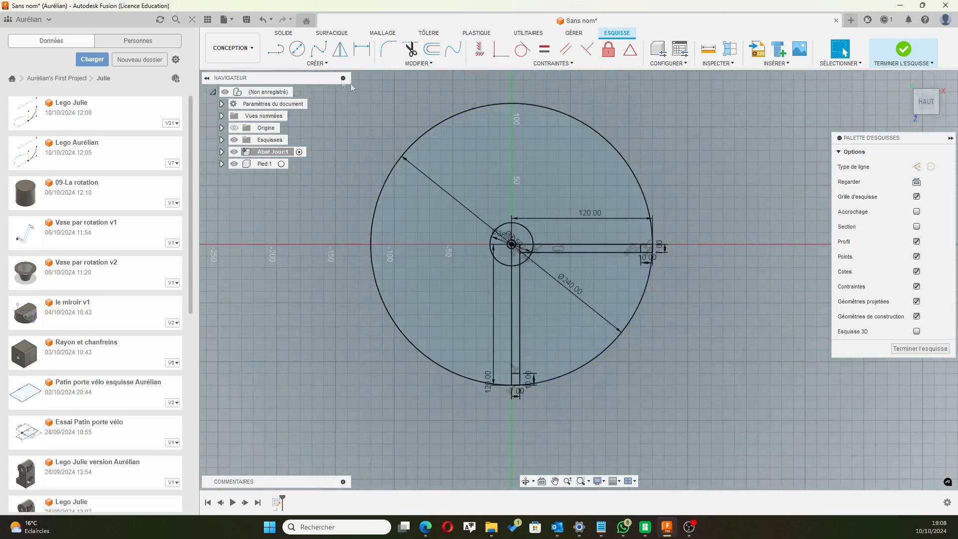
click(410, 49)
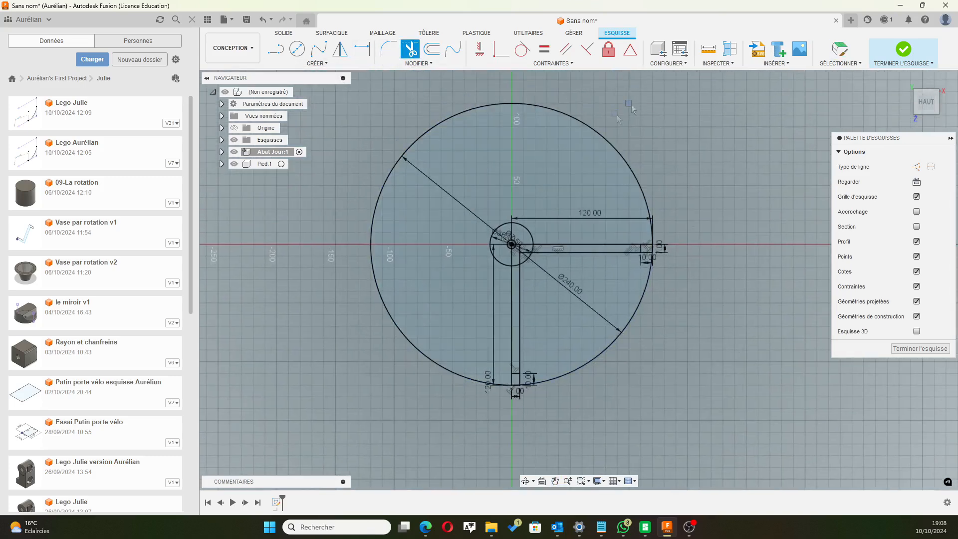
click(588, 128)
middle_drag(413, 292, 401, 281)
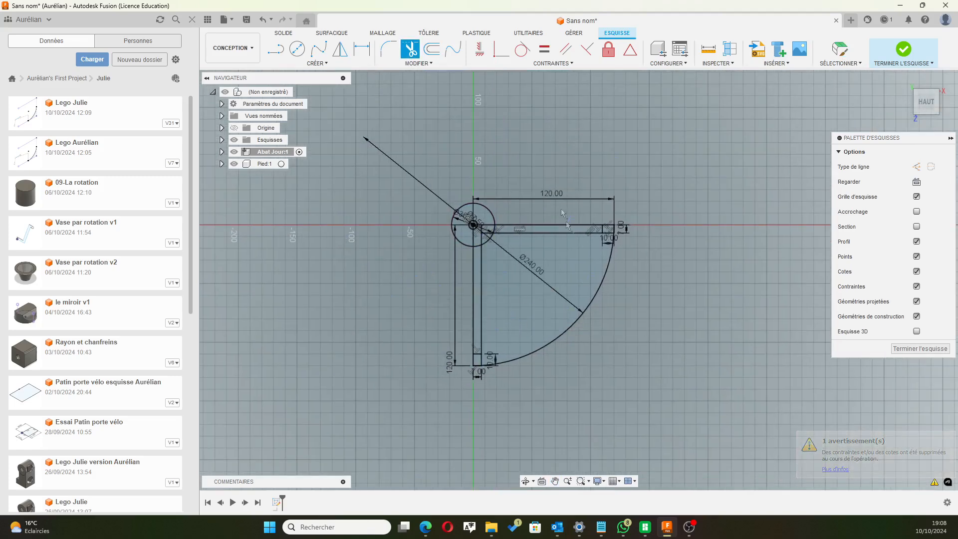
click(934, 484)
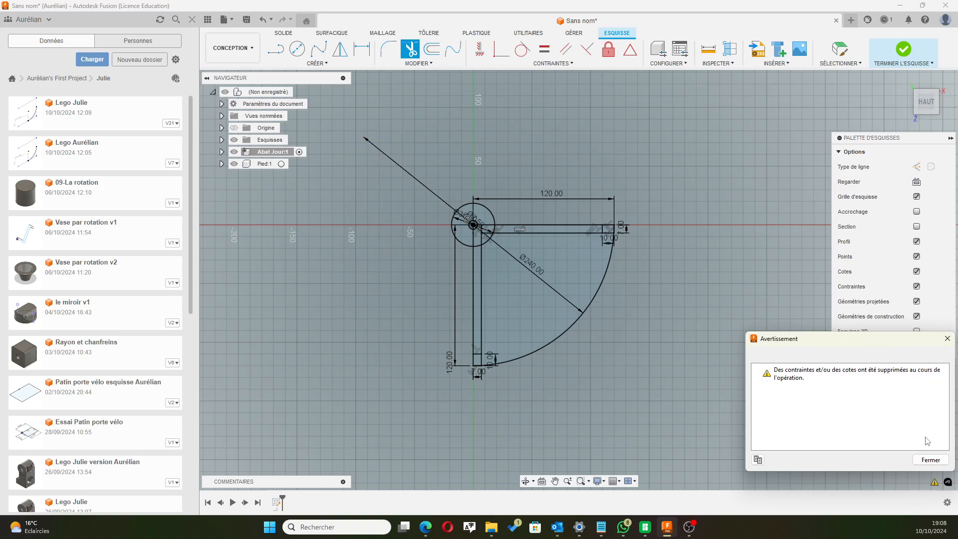
click(929, 459)
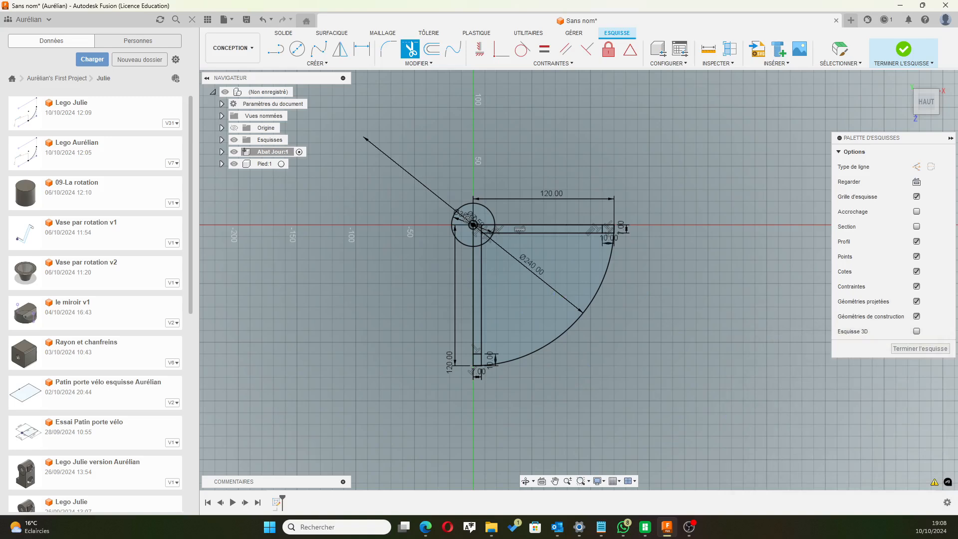
Enable 3D sketching for the lampshade sketch and leave the Trim command.
drag(898, 138, 858, 154)
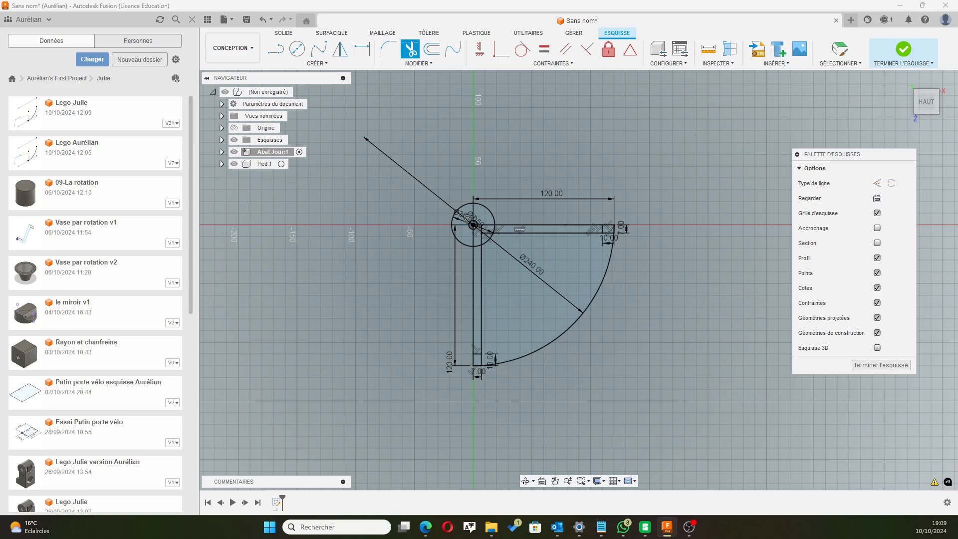
click(876, 348)
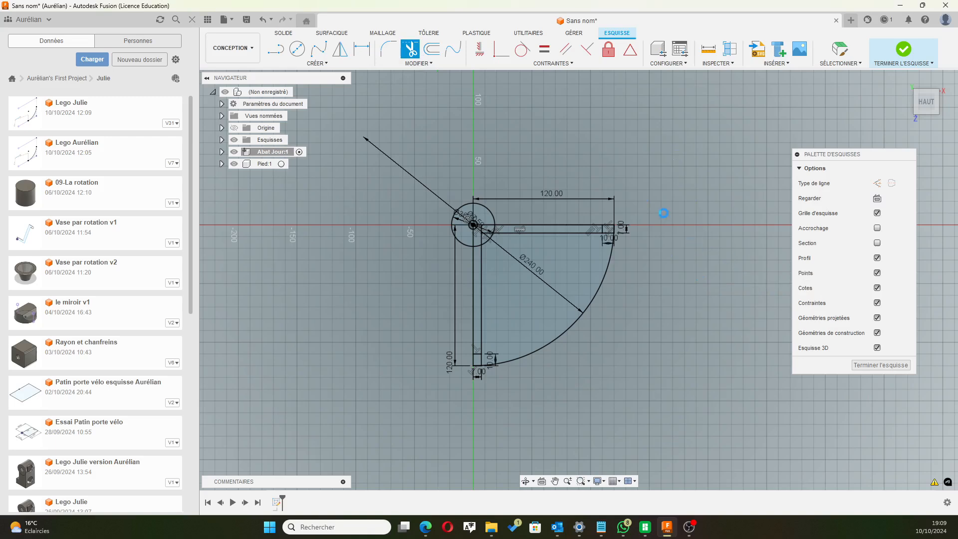
key(Escape)
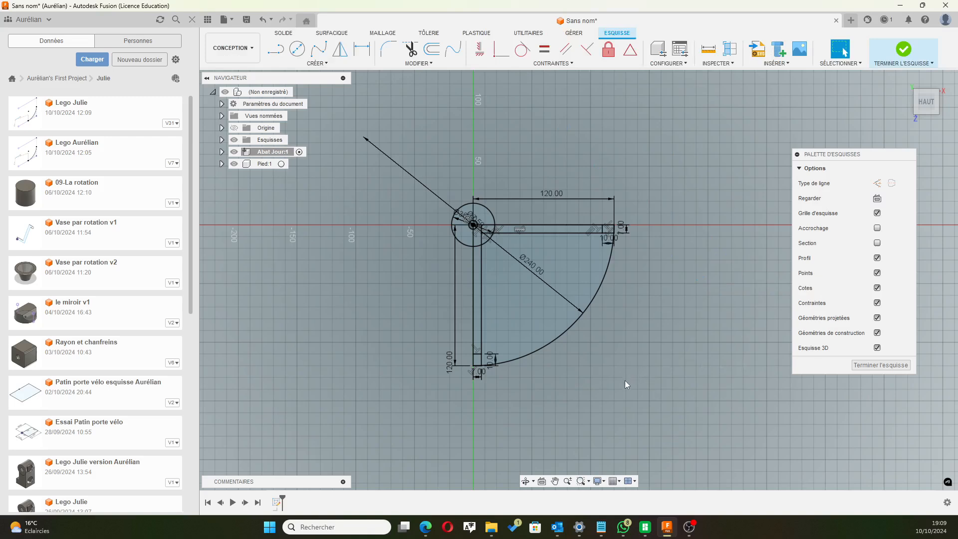
Draw a 10 mm line straight up from the middle of the quarter arc, perpendicular to the sketch plane.
mouse_move(625, 382)
middle_down()
mouse_move(629, 393)
mouse_move(616, 316)
mouse_move(618, 326)
middle_up()
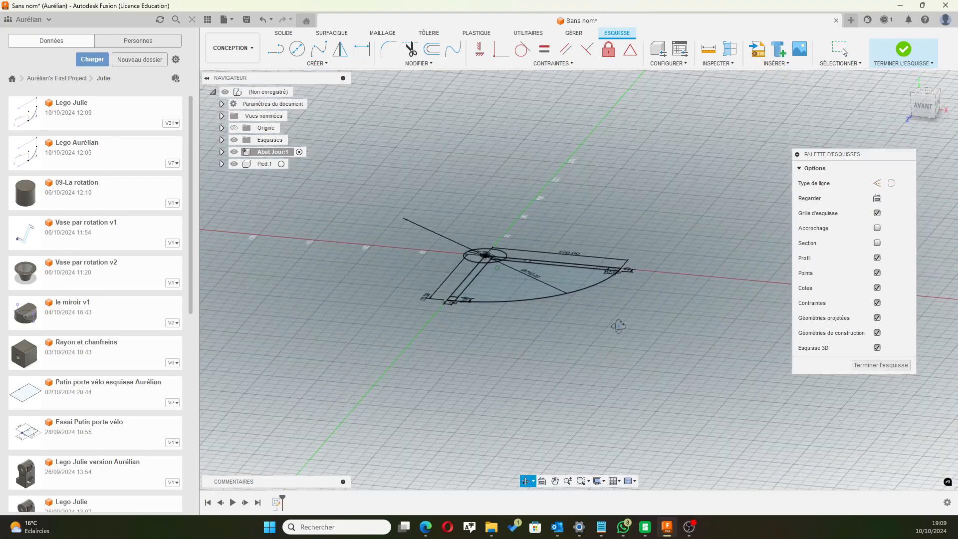
scroll(545, 295, up, 4)
middle_drag(541, 197, 546, 213)
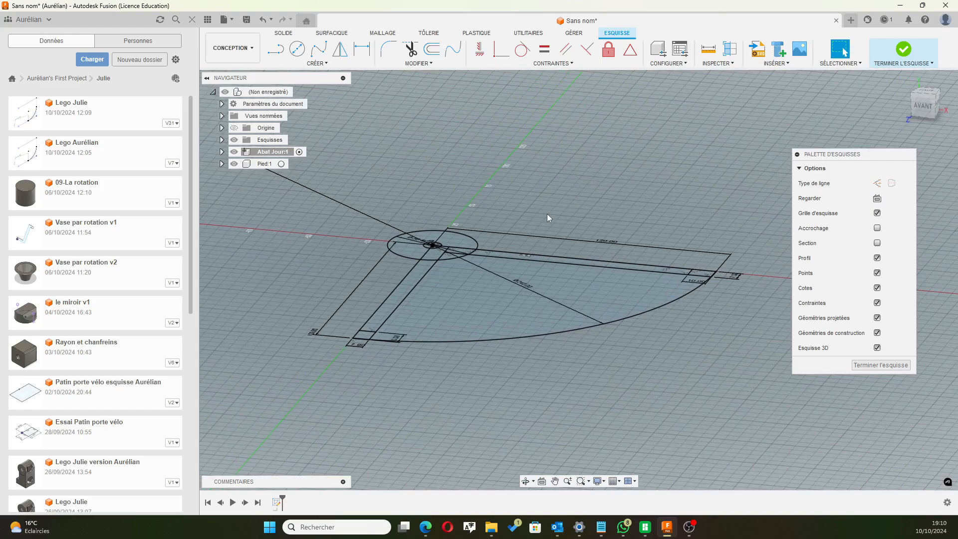
click(276, 48)
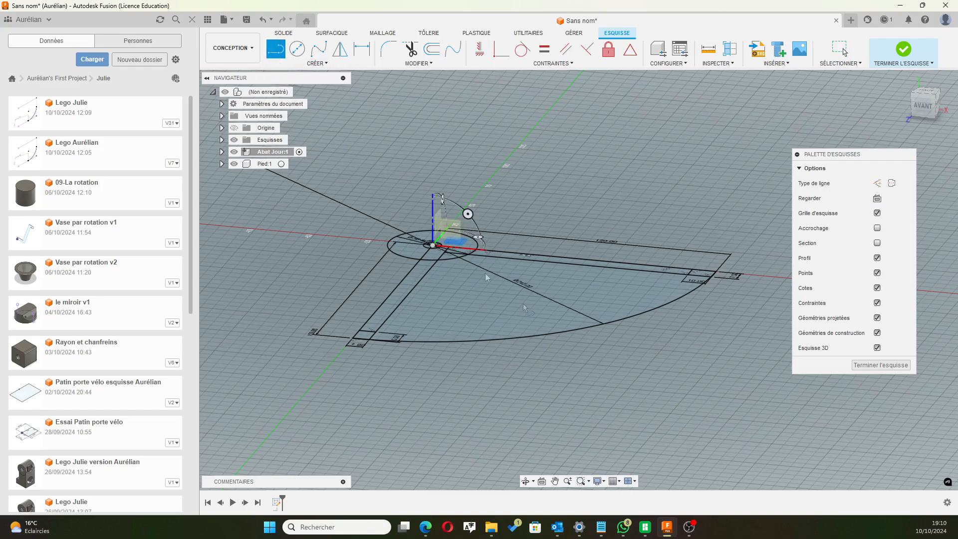
click(577, 328)
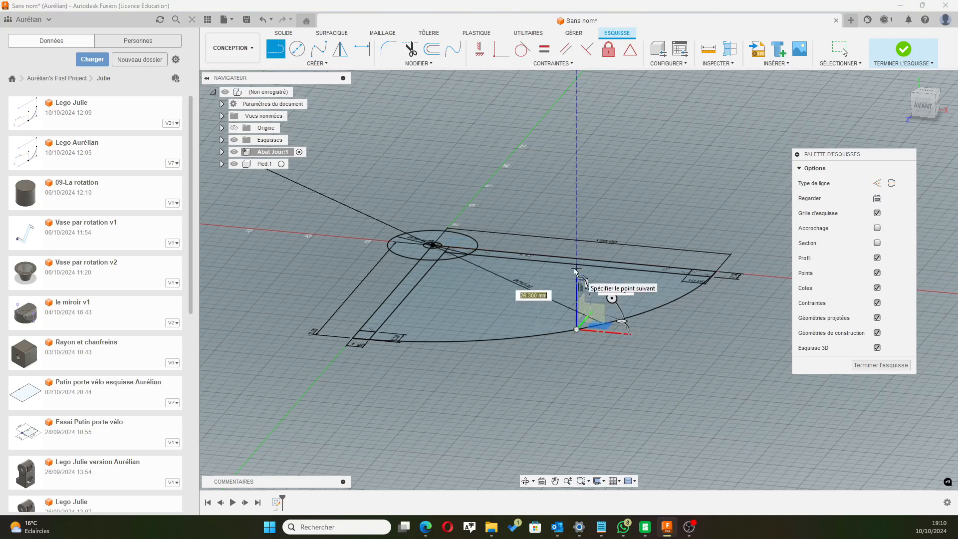
text(10)
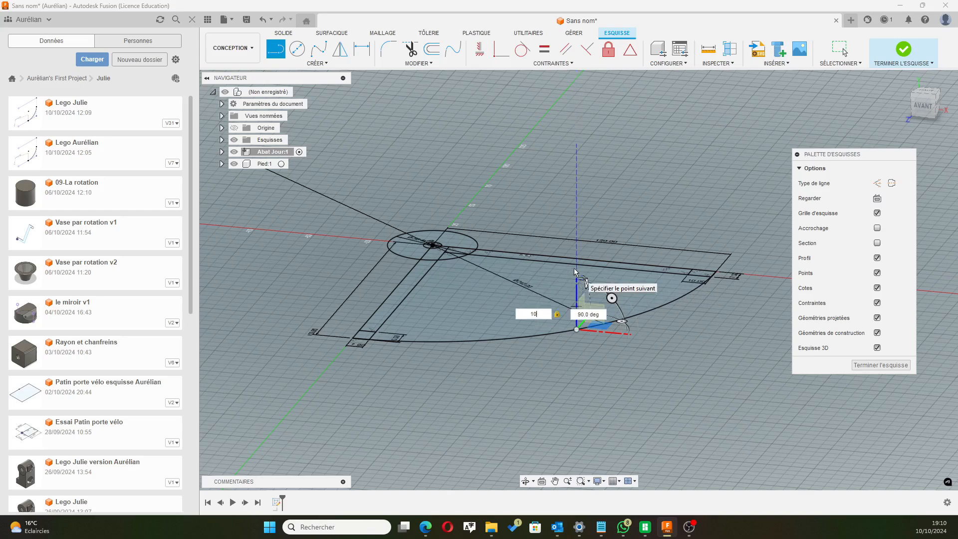
key(Return)
key(Escape)
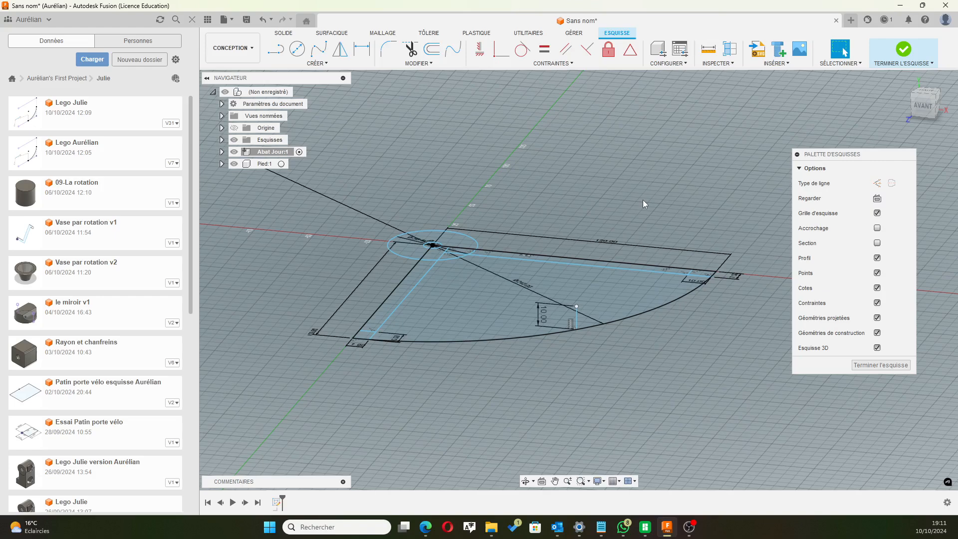
Try to draw a fit-point spline from the vertical strip's end corner through the 10 mm line's top to the horizontal arm's end corner.
click(317, 50)
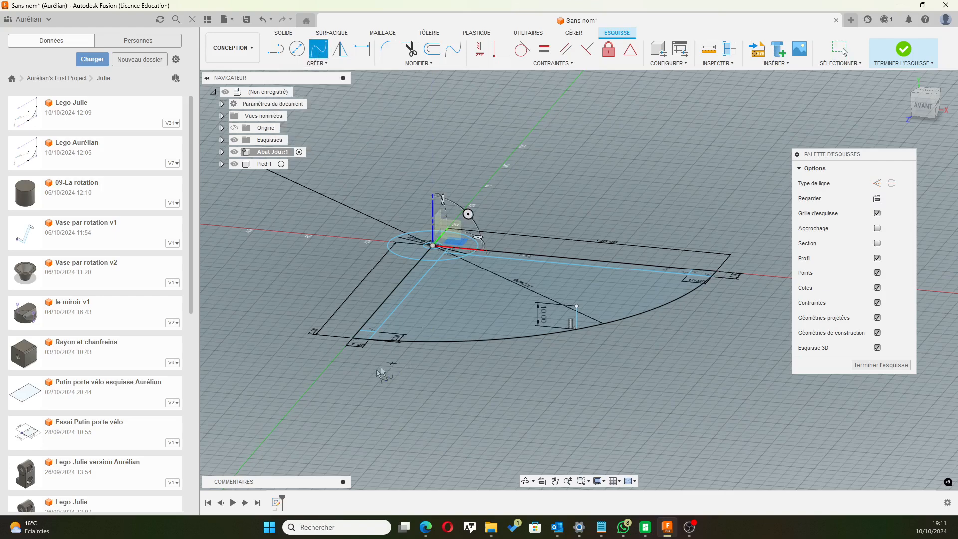
click(370, 342)
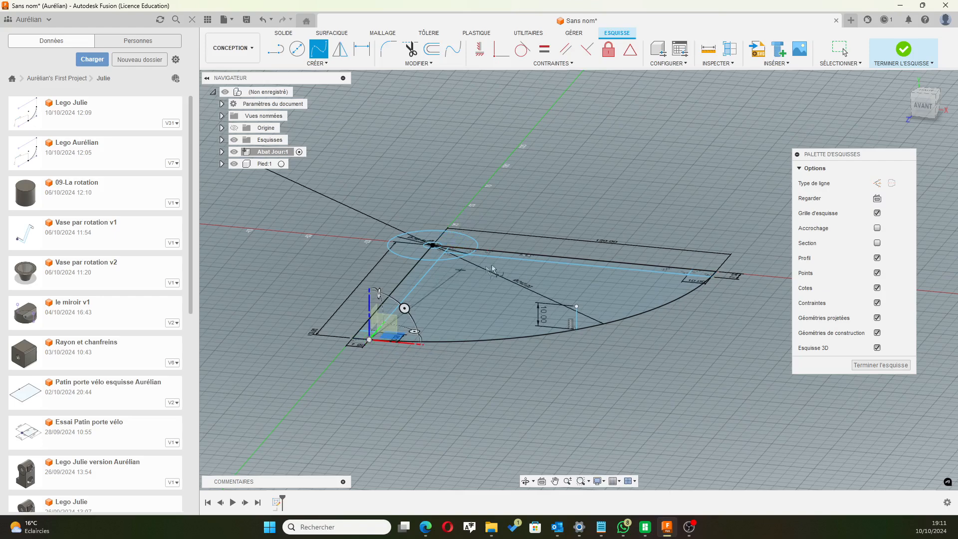
click(576, 306)
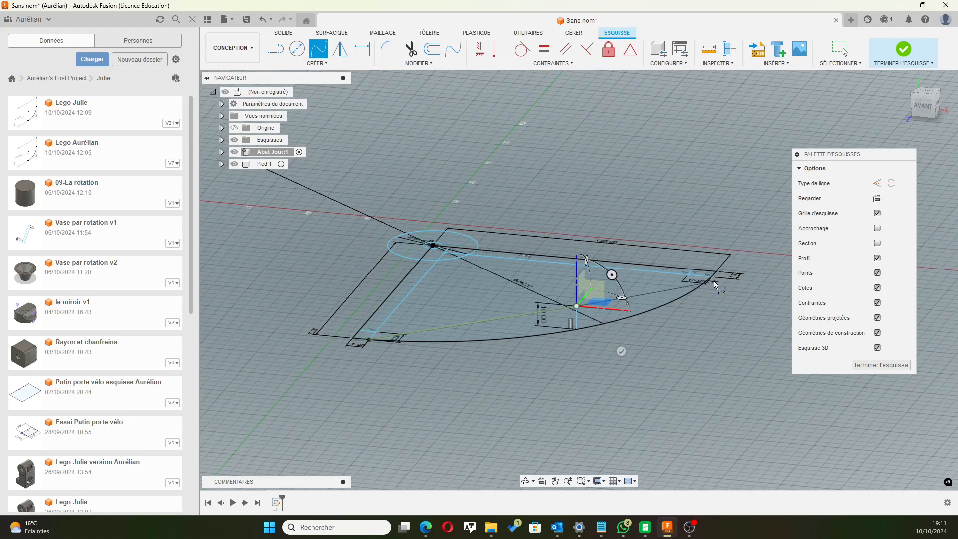
scroll(703, 289, up, 5)
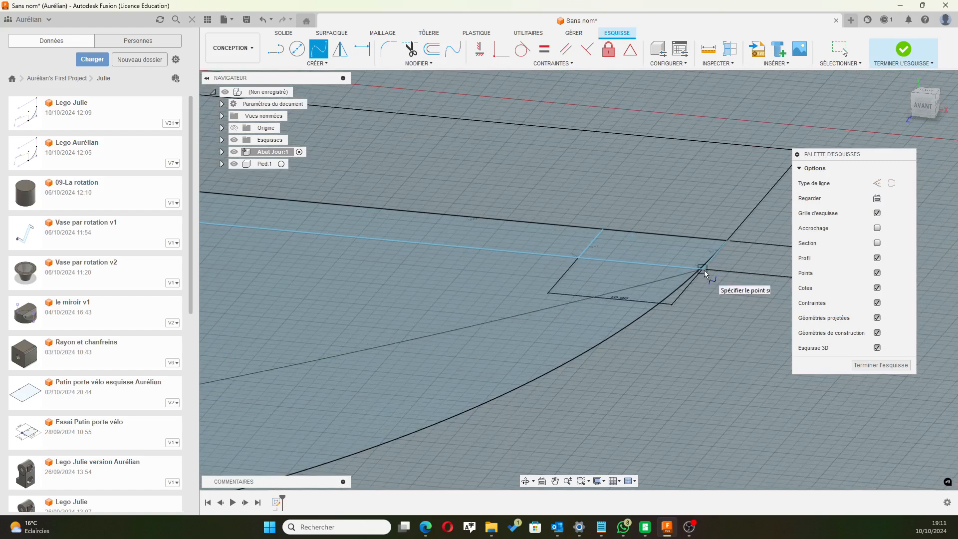
click(703, 270)
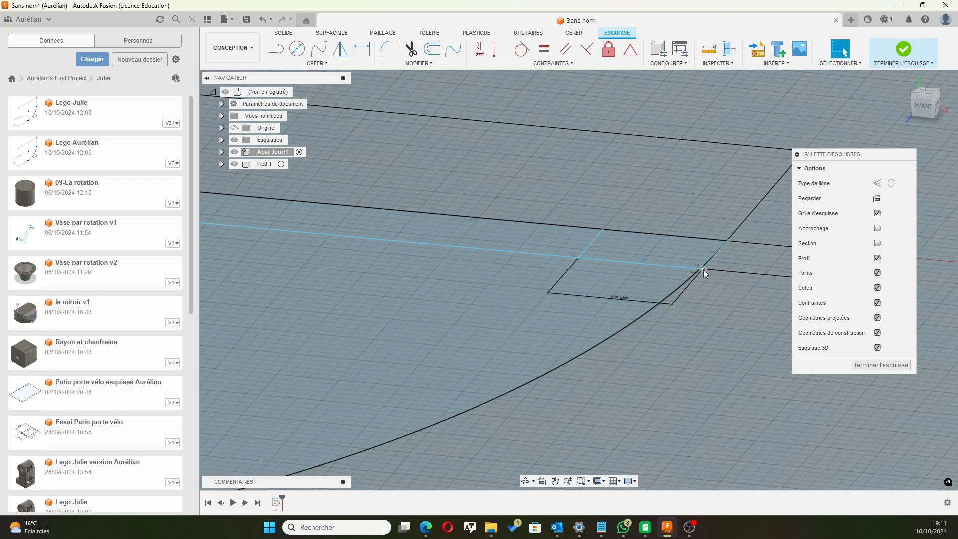
click(702, 269)
Draw a fit-point spline from the vertical strip's end corner through the 10 mm line's top to the horizontal arm's end corner.
scroll(480, 329, down, 3)
mouse_move(413, 374)
shift+middle_down()
mouse_move(482, 354)
mouse_move(444, 346)
mouse_move(460, 308)
shift+middle_up()
scroll(444, 346, up, 6)
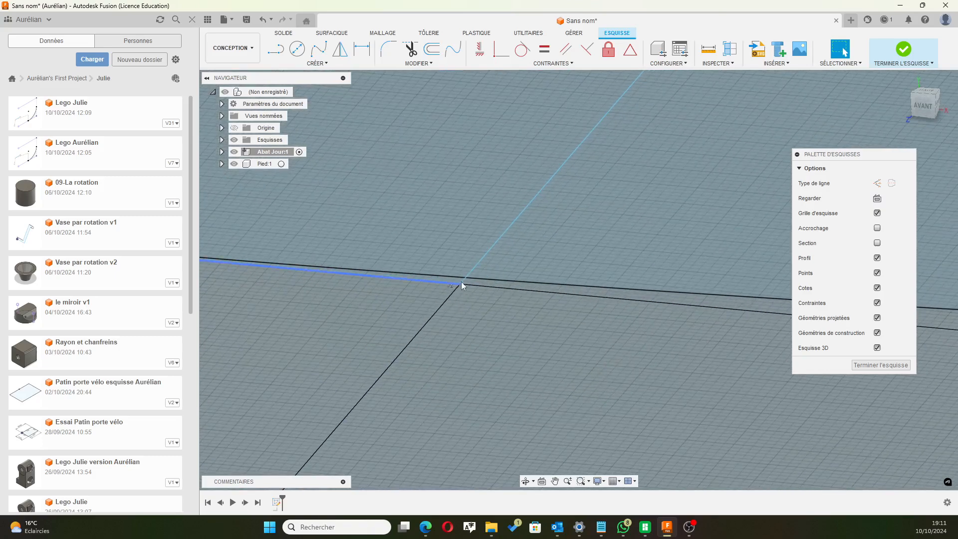
click(319, 49)
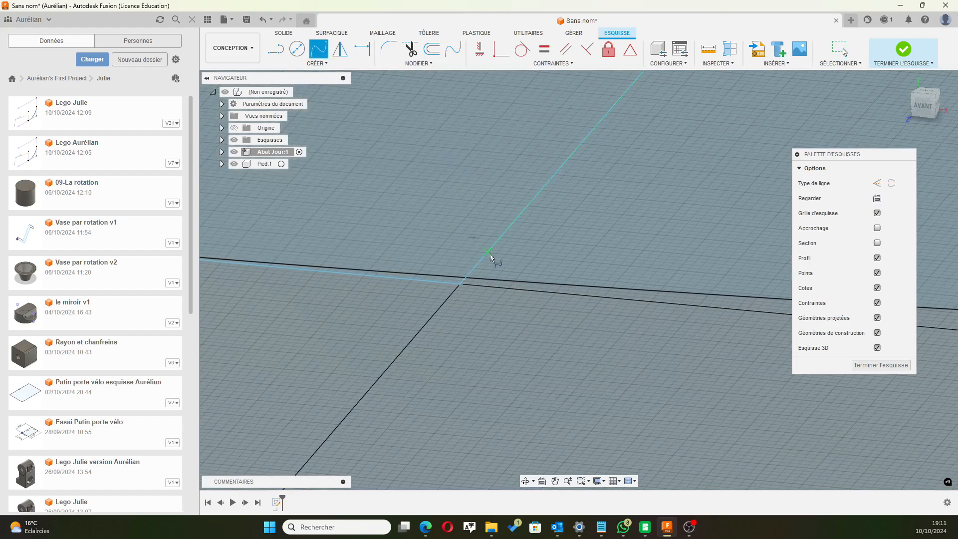
click(456, 284)
scroll(612, 370, down, 3)
scroll(612, 370, down, 3)
middle_drag(697, 373, 347, 337)
middle_drag(666, 333, 206, 328)
middle_drag(641, 268, 255, 286)
middle_drag(575, 272, 245, 299)
scroll(563, 306, down, 5)
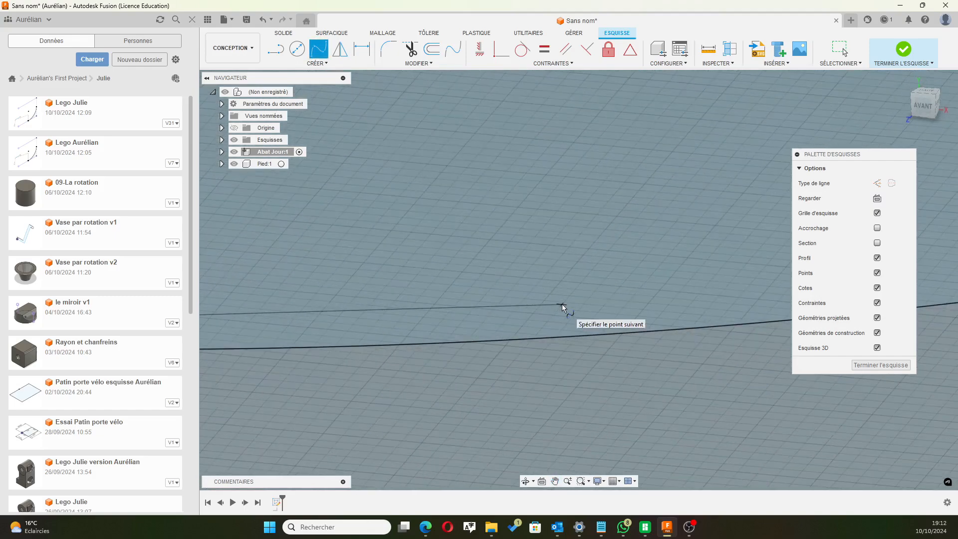
middle_drag(662, 271, 225, 357)
scroll(299, 329, up, 2)
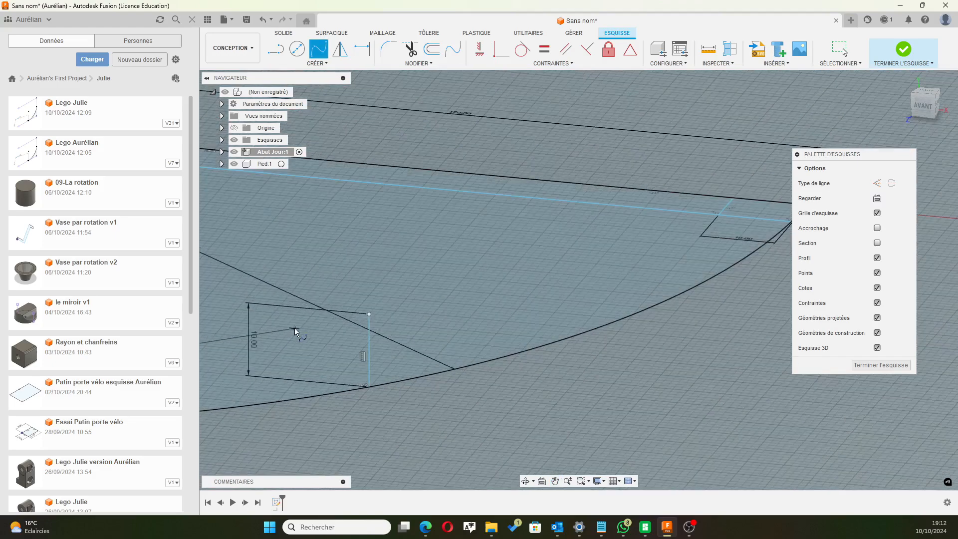
click(369, 313)
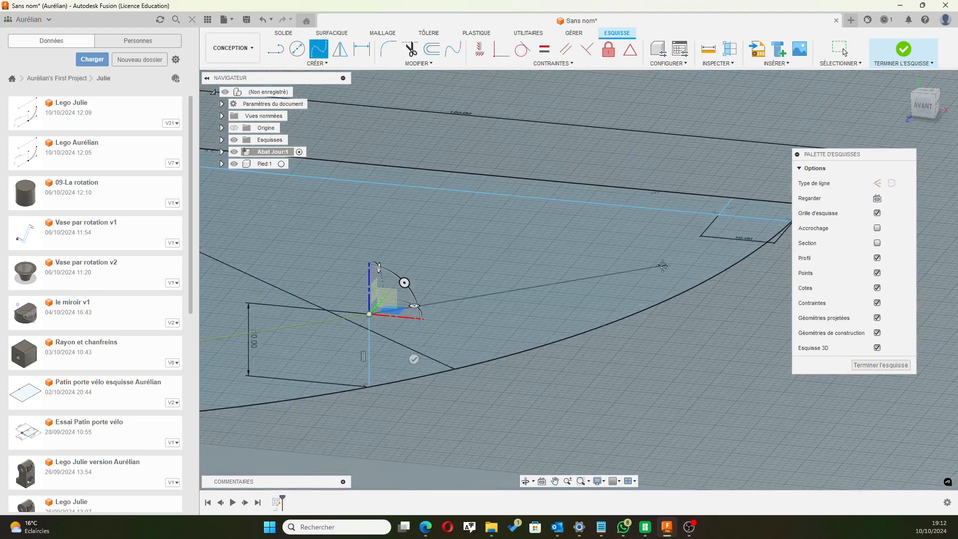
scroll(409, 284, up, 6)
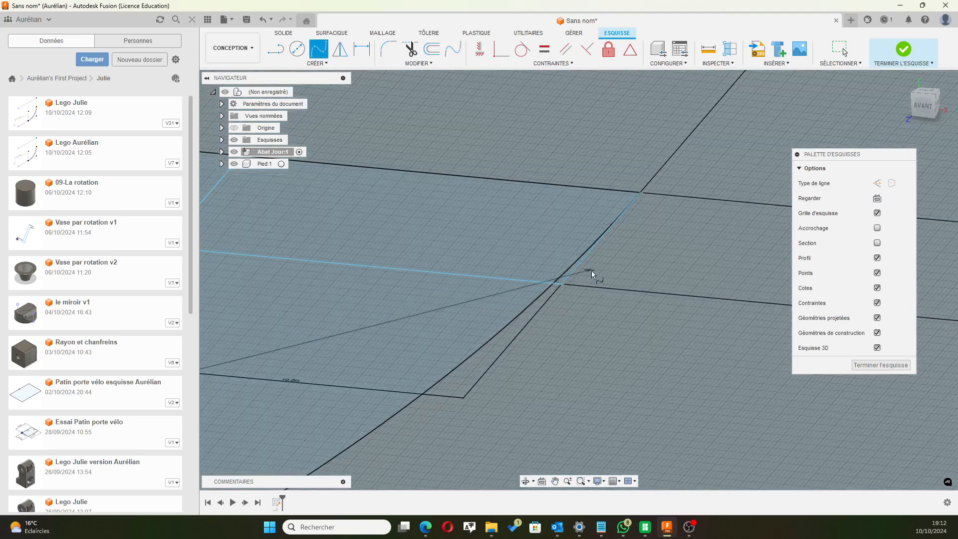
click(560, 285)
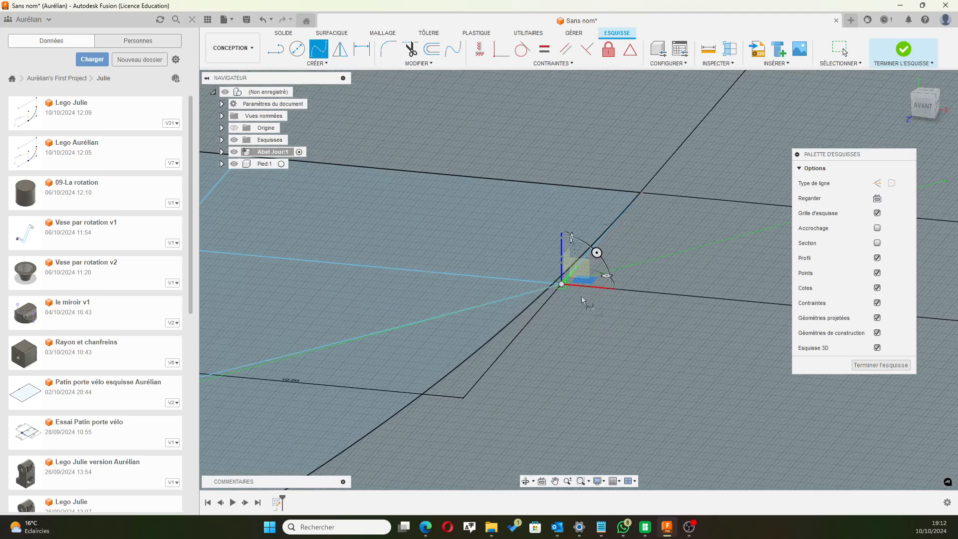
scroll(544, 393, down, 3)
scroll(528, 409, down, 5)
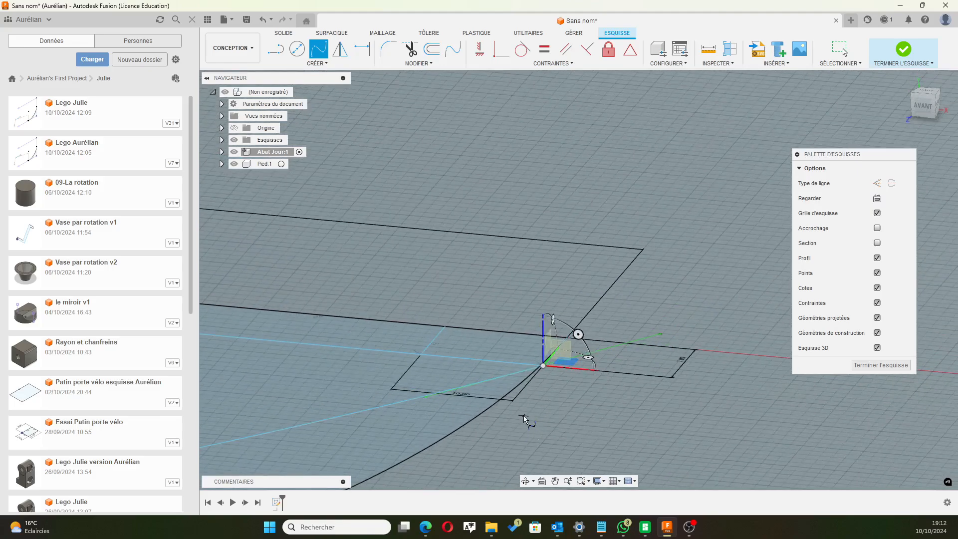
middle_drag(376, 421, 721, 184)
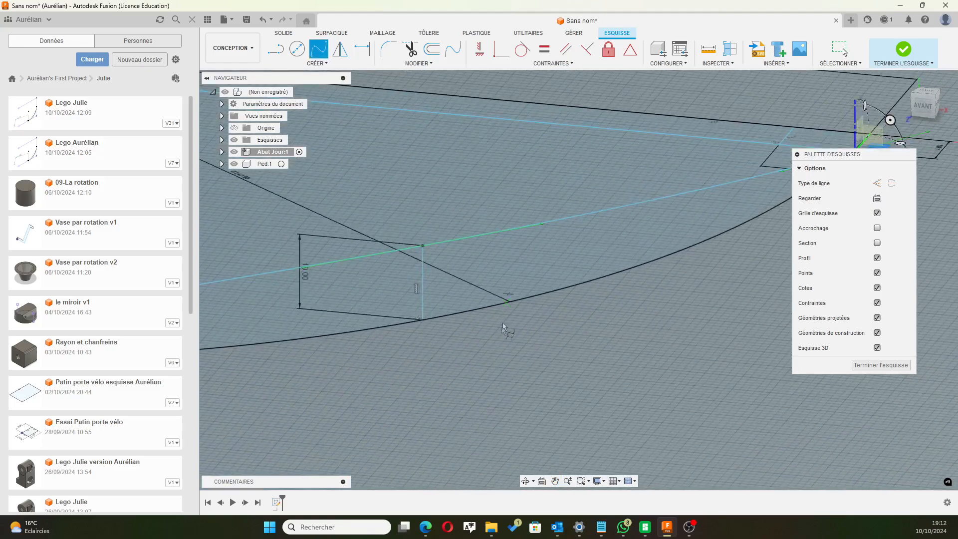
scroll(486, 368, down, 3)
middle_drag(409, 379, 544, 373)
scroll(544, 375, down, 3)
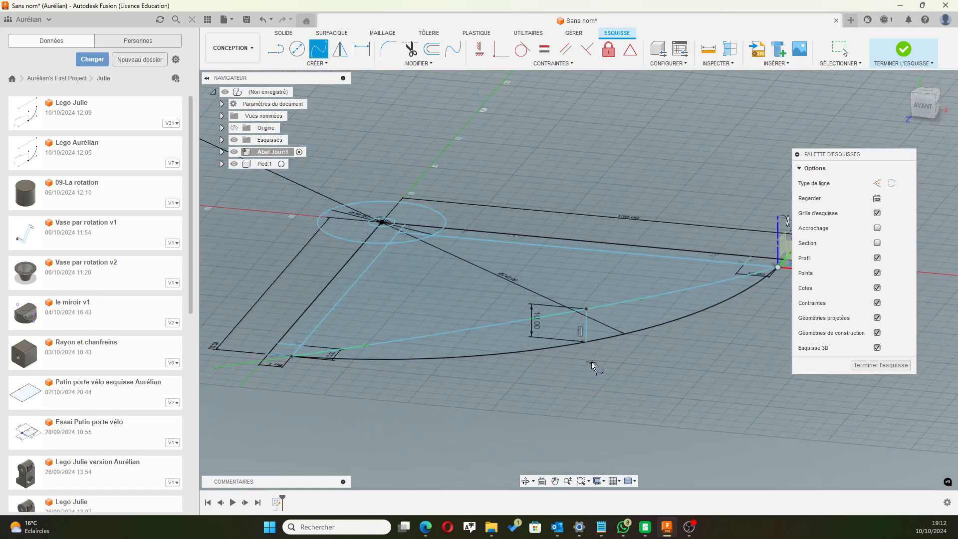
scroll(591, 365, up, 2)
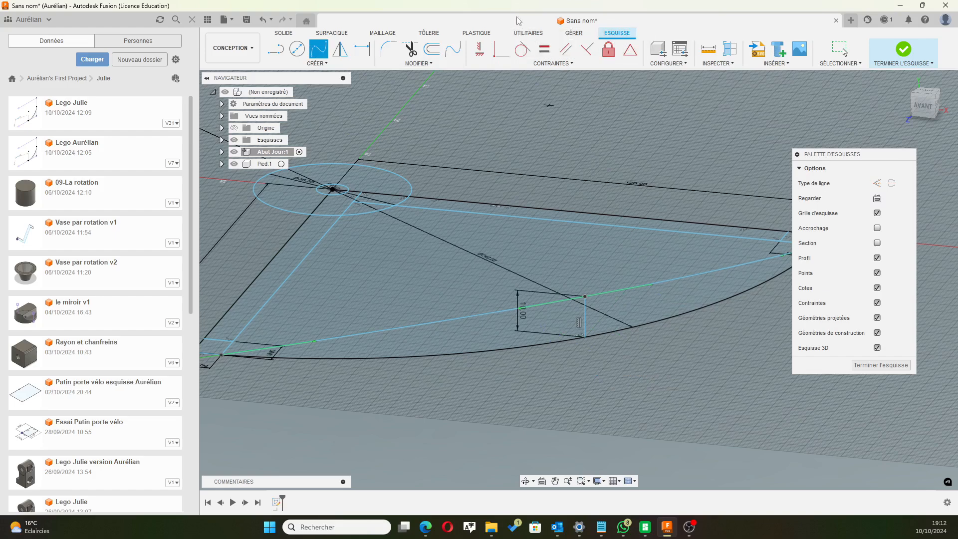
key(Escape)
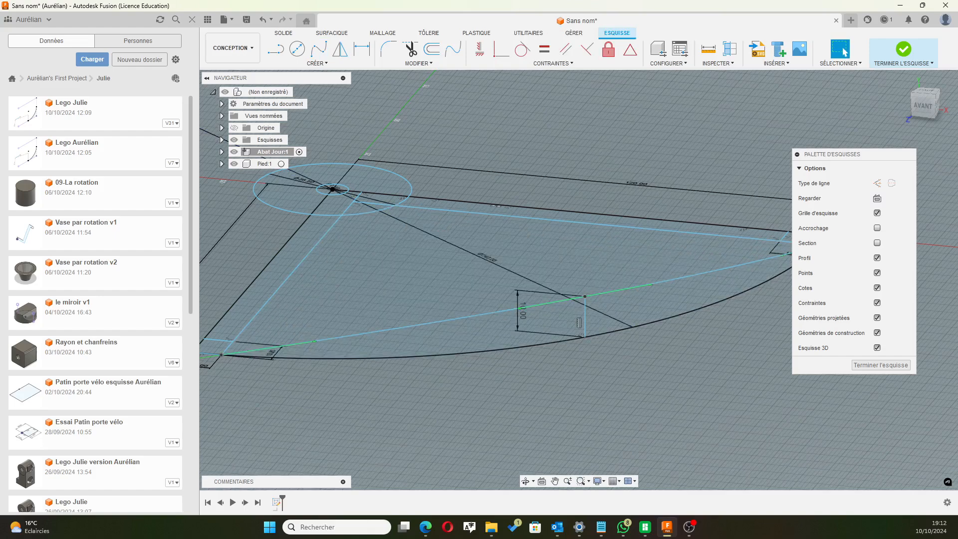
In top view, trim the 36.80 mm circle's two arc segments lying between the outer and inner edges of the arms.
scroll(337, 202, up, 2)
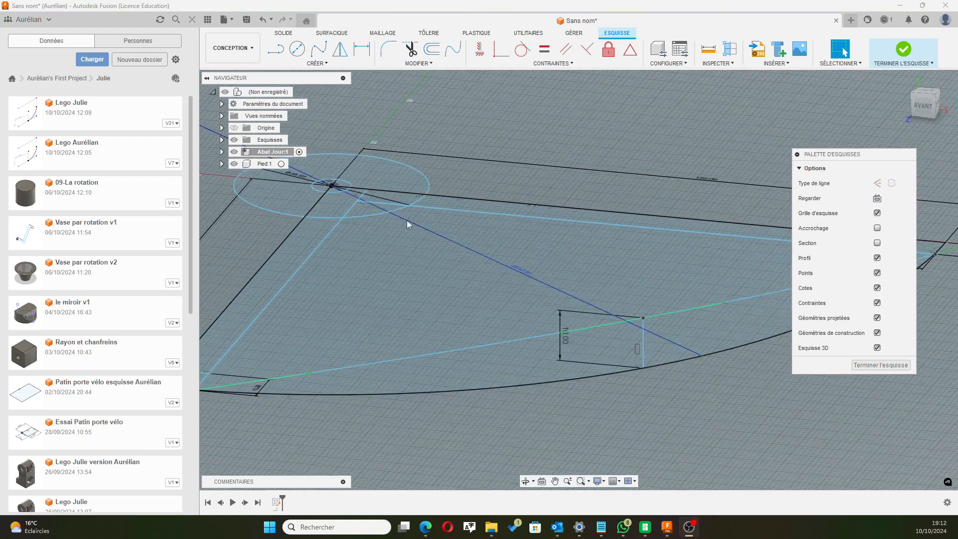
scroll(411, 221, up, 3)
scroll(415, 221, down, 3)
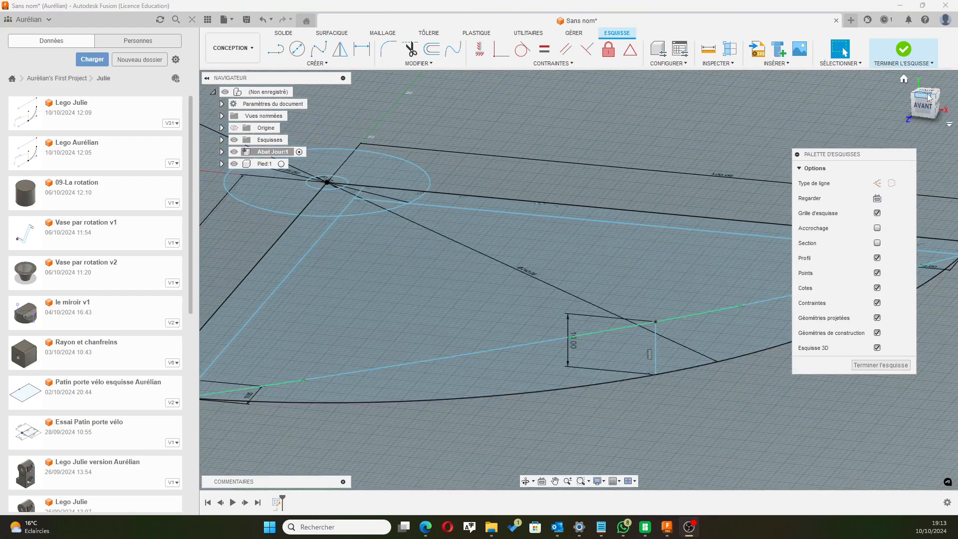
click(930, 96)
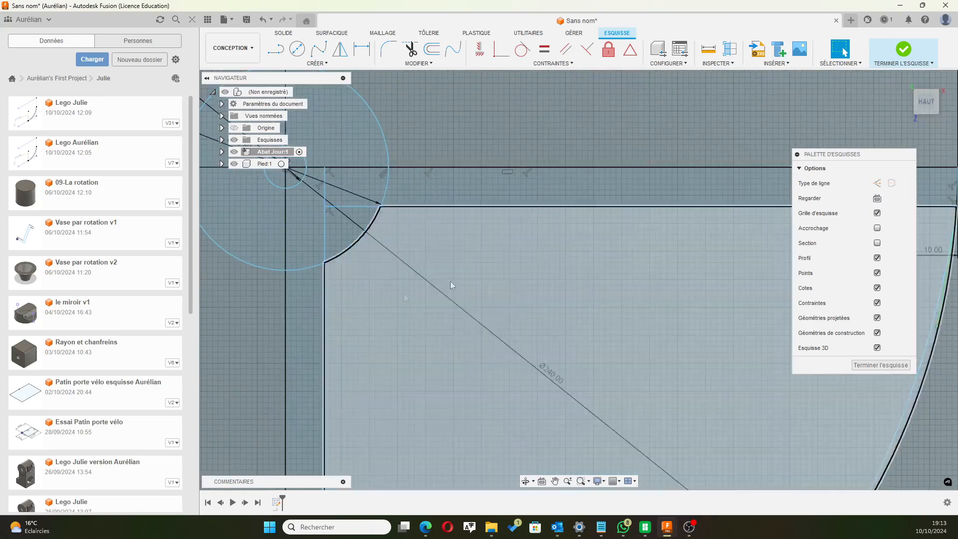
middle_drag(337, 276, 520, 299)
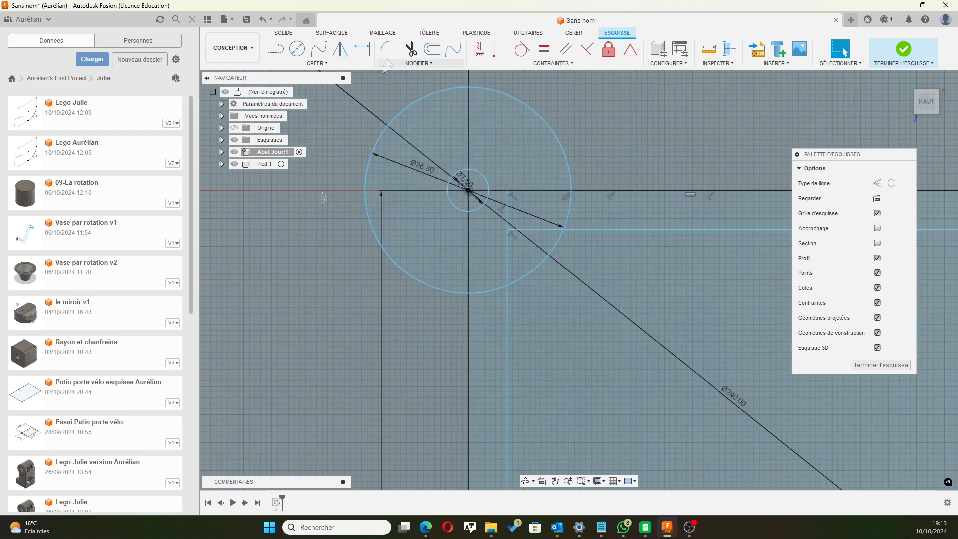
click(409, 49)
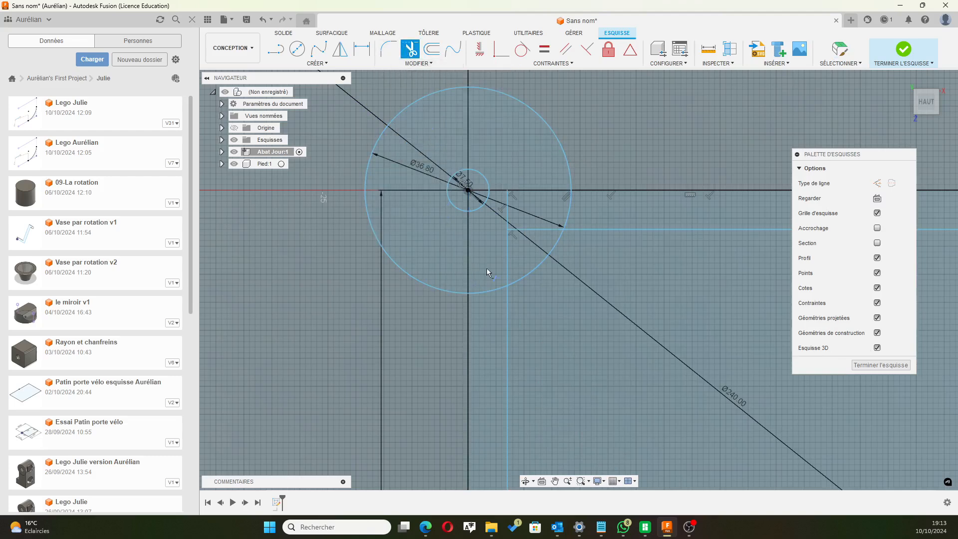
click(487, 291)
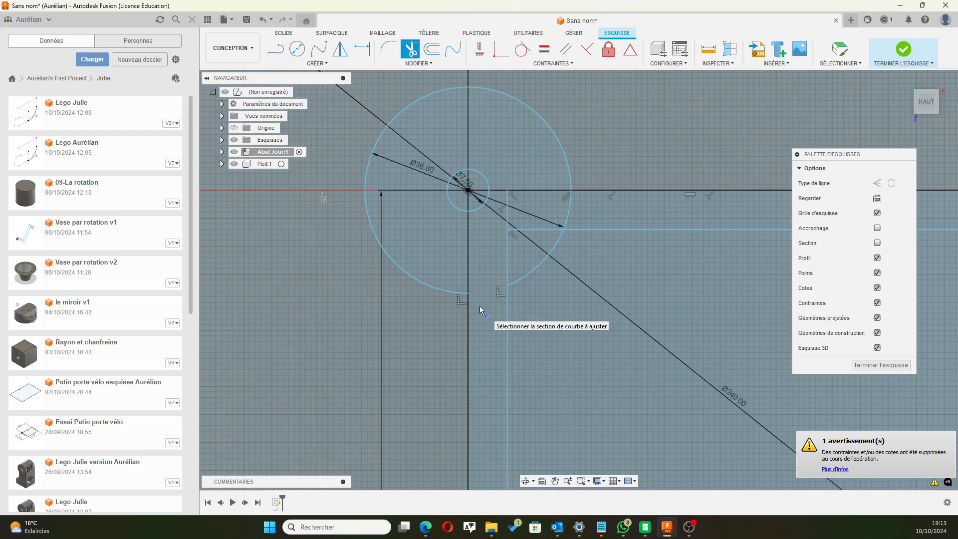
click(560, 207)
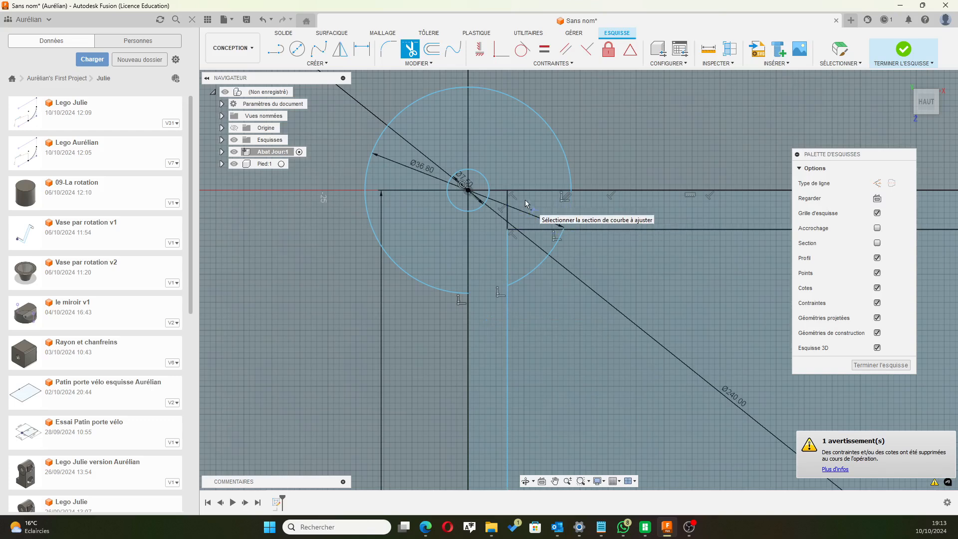
Trim the arms' inner edges back to the 36.80 mm circle and finish the lampshade sketch.
click(508, 203)
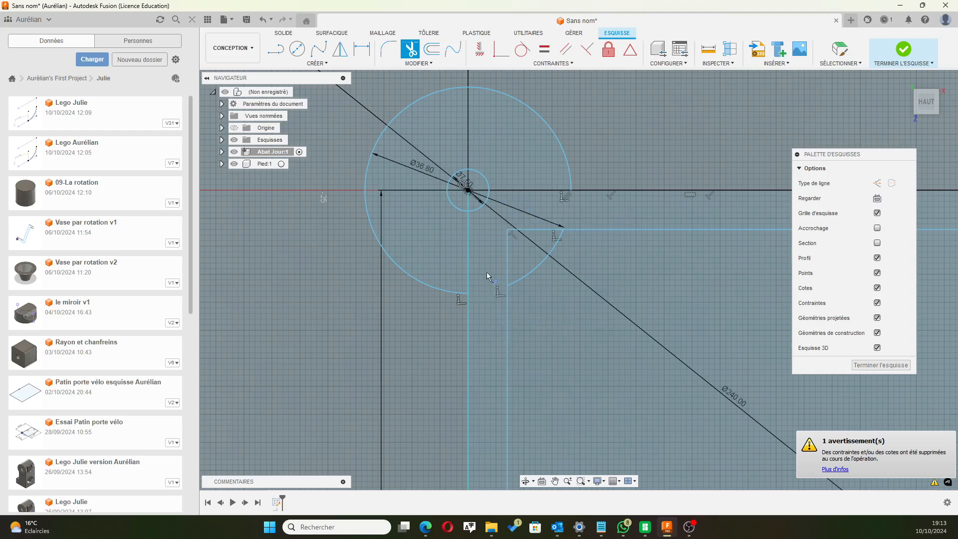
click(507, 257)
click(514, 230)
scroll(618, 245, down, 3)
middle_drag(711, 294, 542, 250)
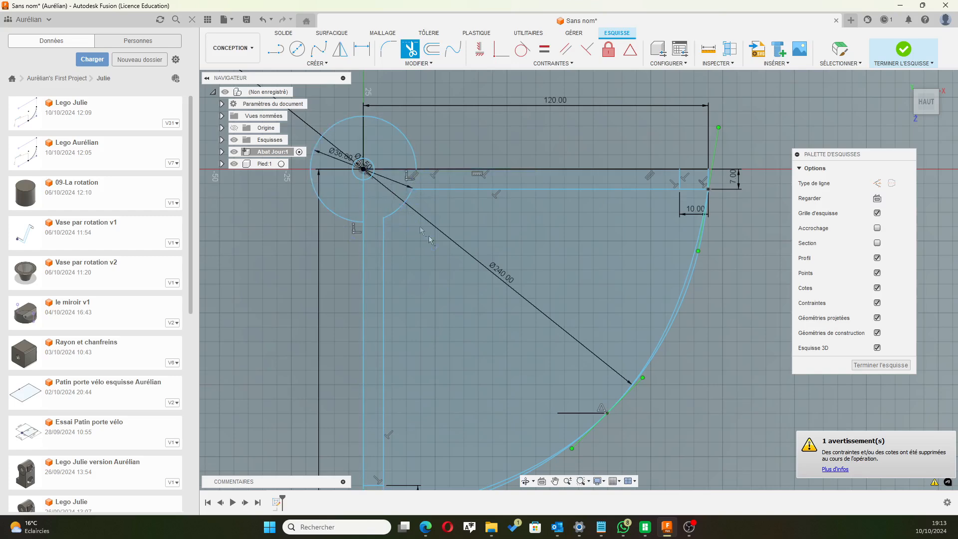
scroll(454, 259, down, 2)
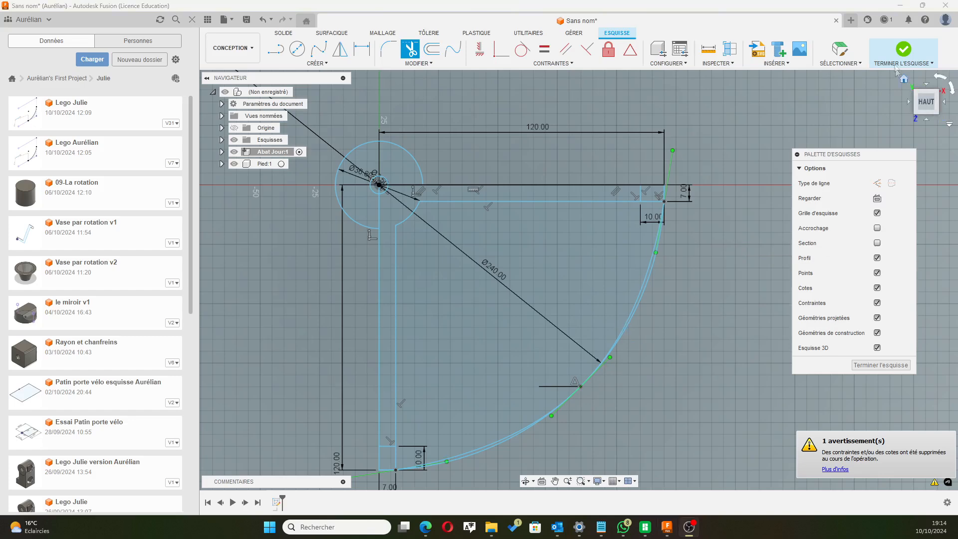
click(903, 49)
Create a construction plane offset 89 mm above the horizontal XZ plane.
scroll(683, 298, down, 4)
mouse_move(699, 340)
middle_down()
mouse_move(712, 280)
mouse_move(701, 305)
mouse_move(711, 280)
mouse_move(675, 260)
middle_up()
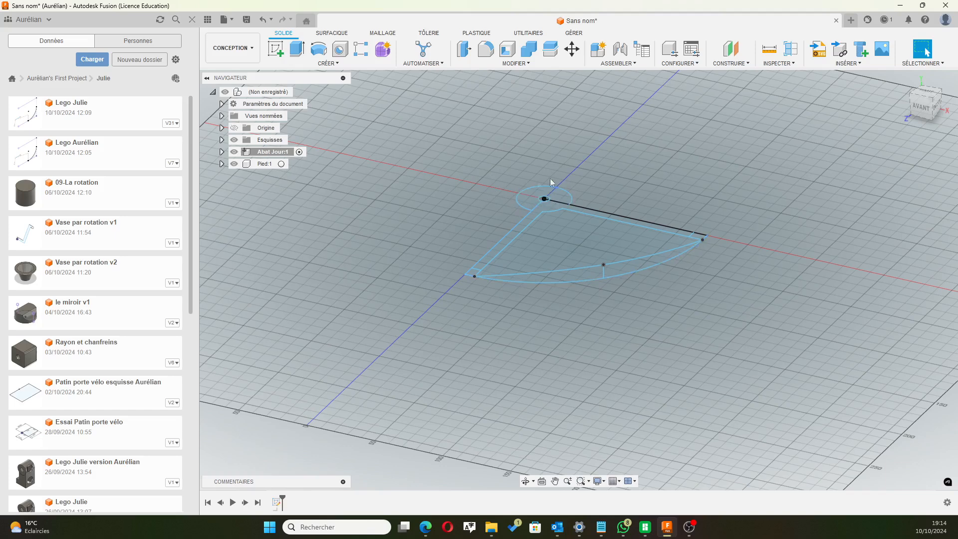
click(729, 64)
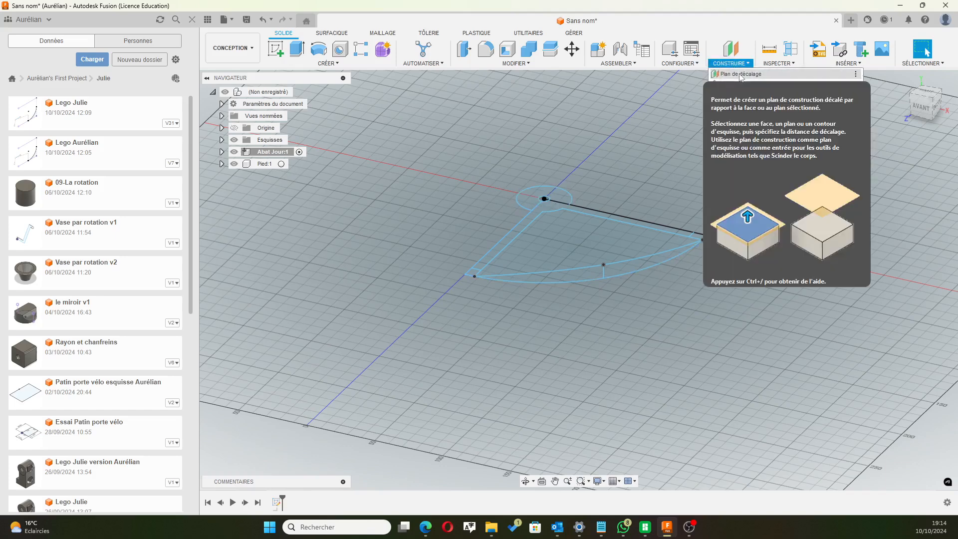
click(736, 84)
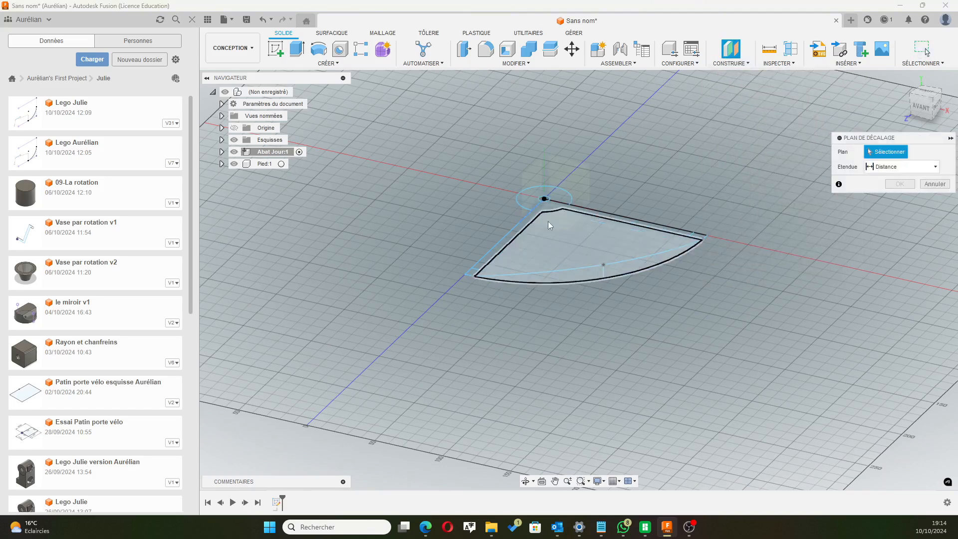
scroll(574, 208, down, 3)
scroll(549, 230, down, 5)
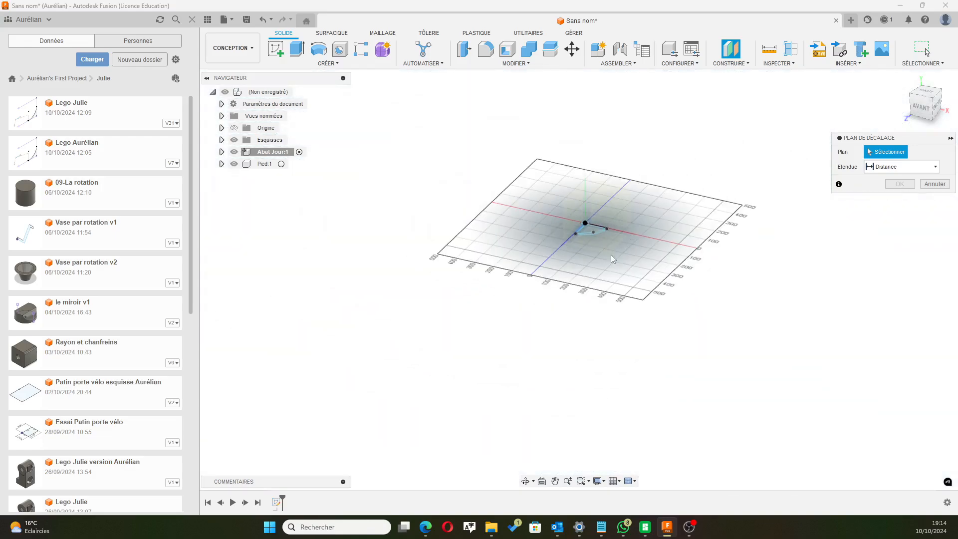
click(607, 249)
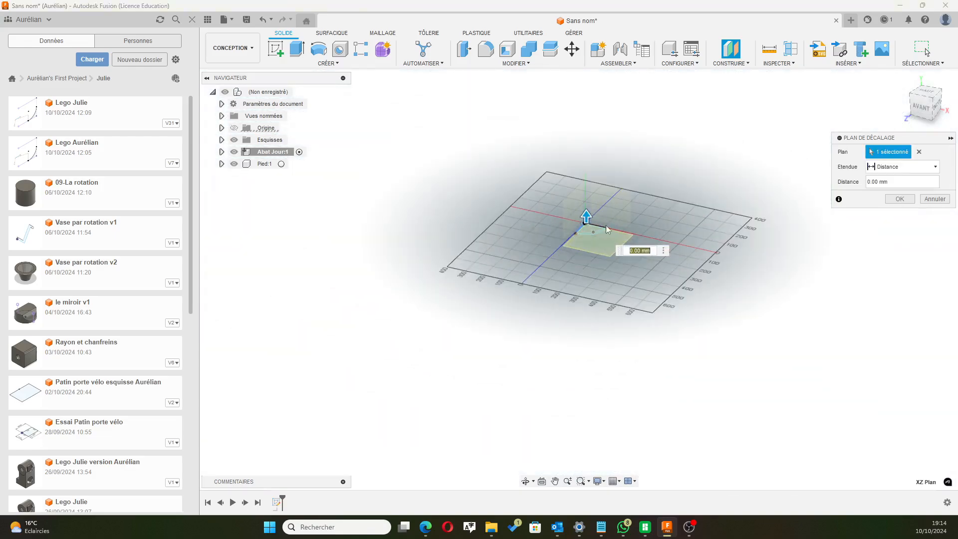
scroll(611, 242, up, 5)
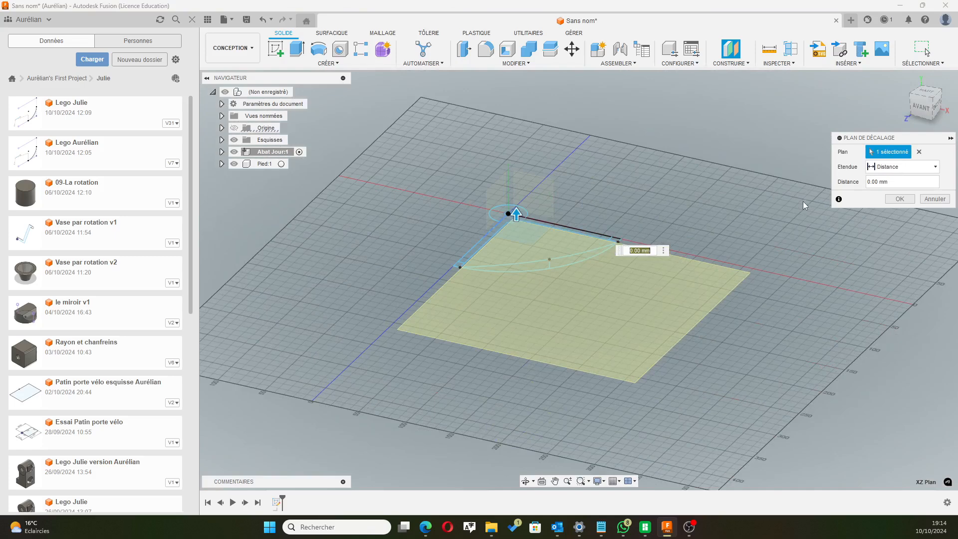
click(893, 183)
text(89)
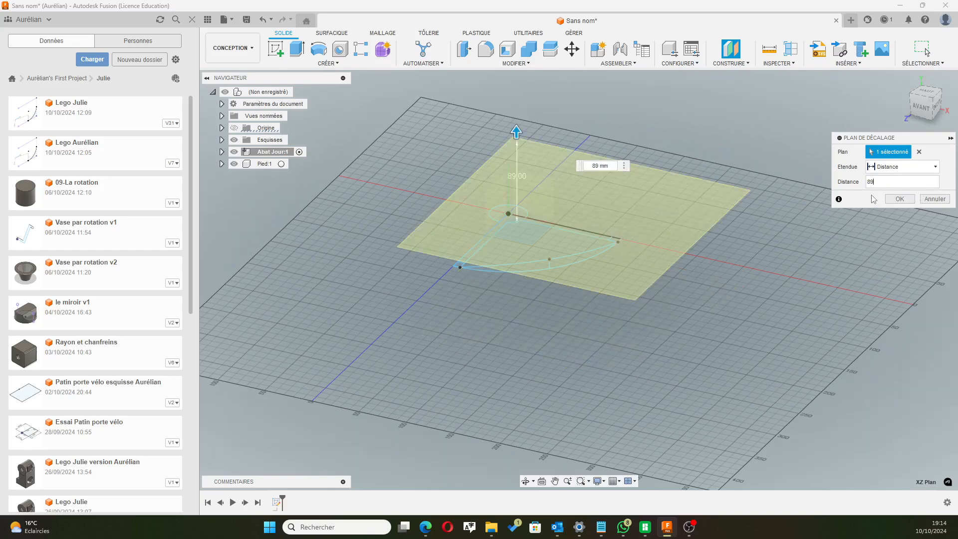
click(899, 199)
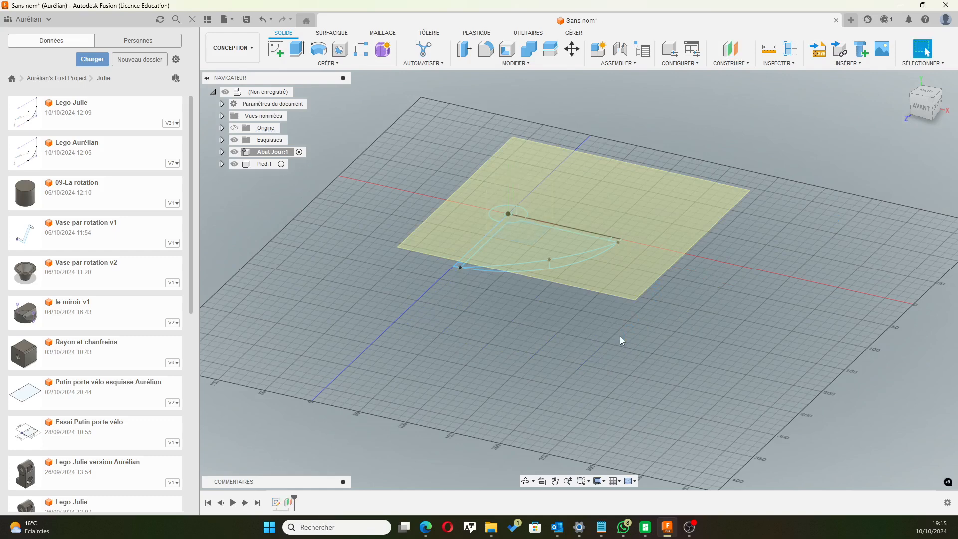
Start a new lampshade sketch on the construction plane offset 89 mm above the first sketch.
click(617, 199)
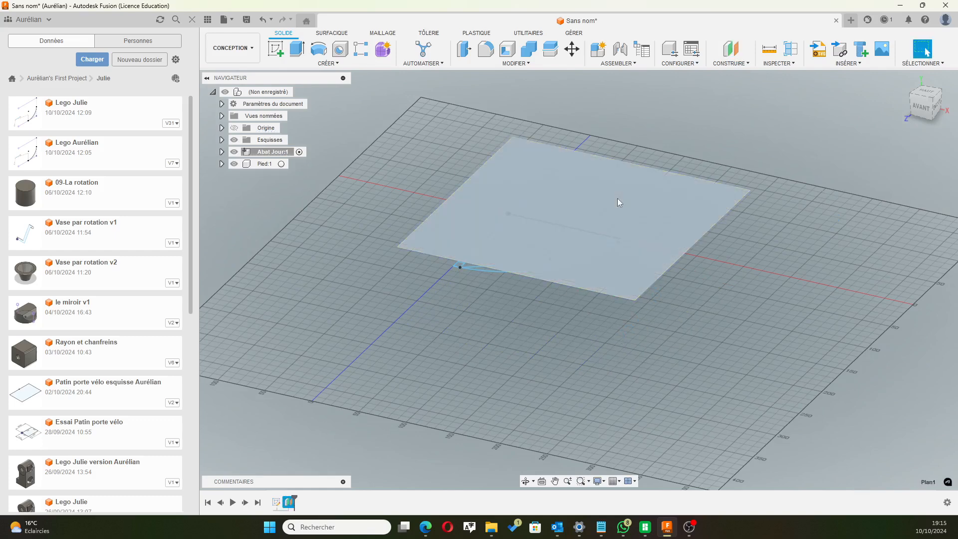
click(618, 199)
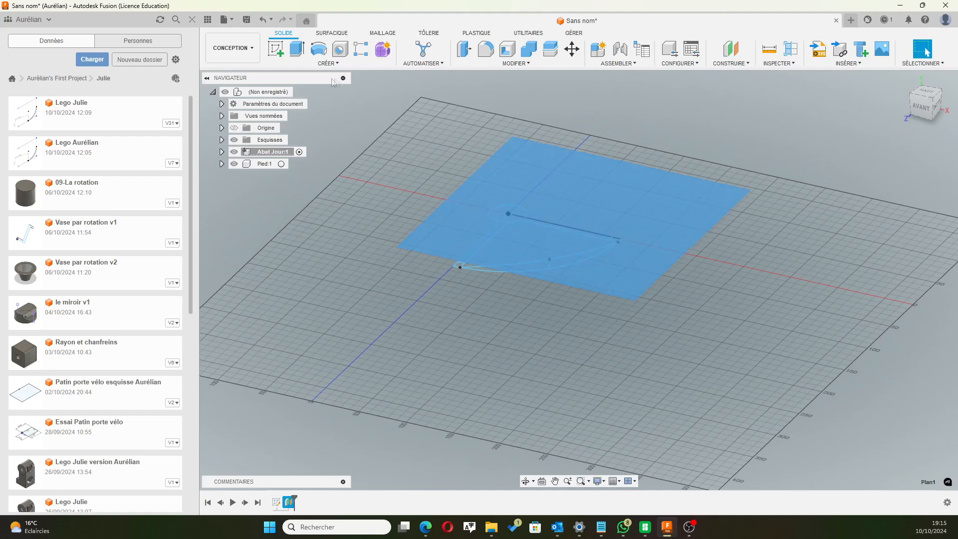
click(276, 50)
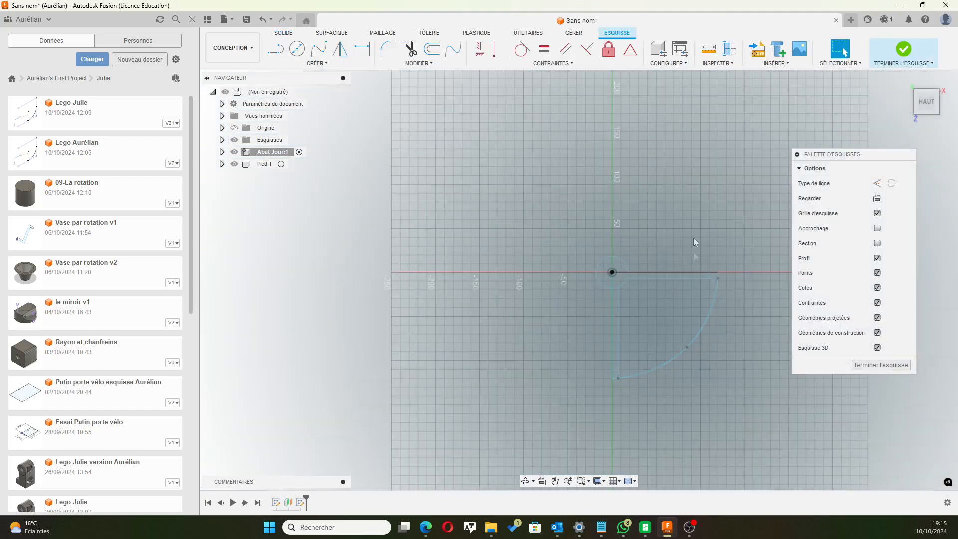
middle_drag(699, 207, 634, 184)
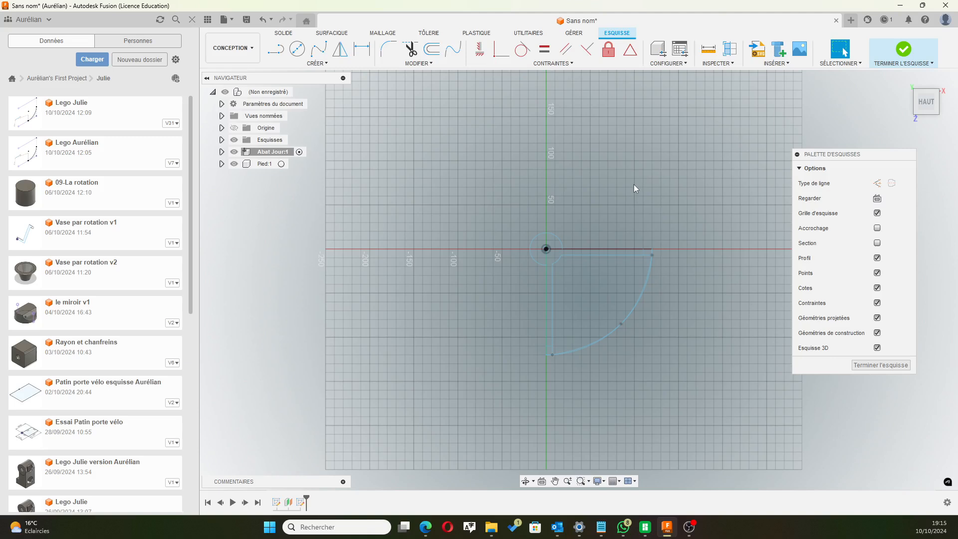
Select the outer edges of the horizontal and vertical arms for projection into the new sketch, including both segments of the horizontal edge.
click(315, 64)
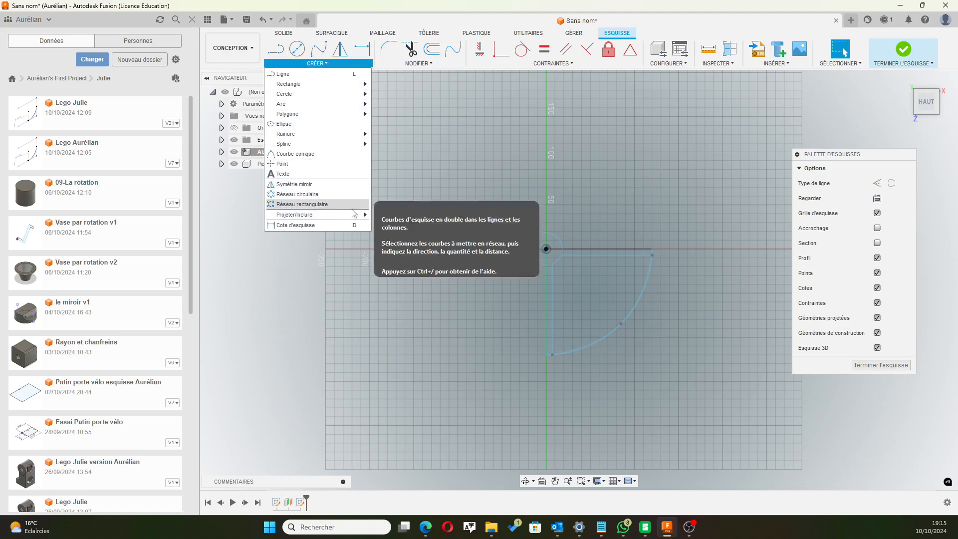
mouse_move(353, 215)
click(391, 213)
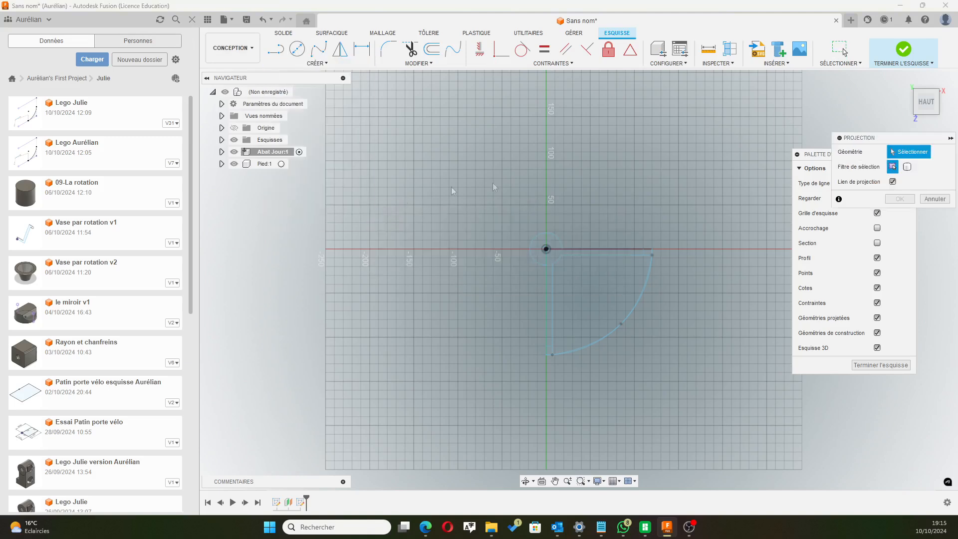
mouse_move(874, 136)
mouse_down()
mouse_move(716, 117)
mouse_move(294, 232)
mouse_move(257, 209)
mouse_up()
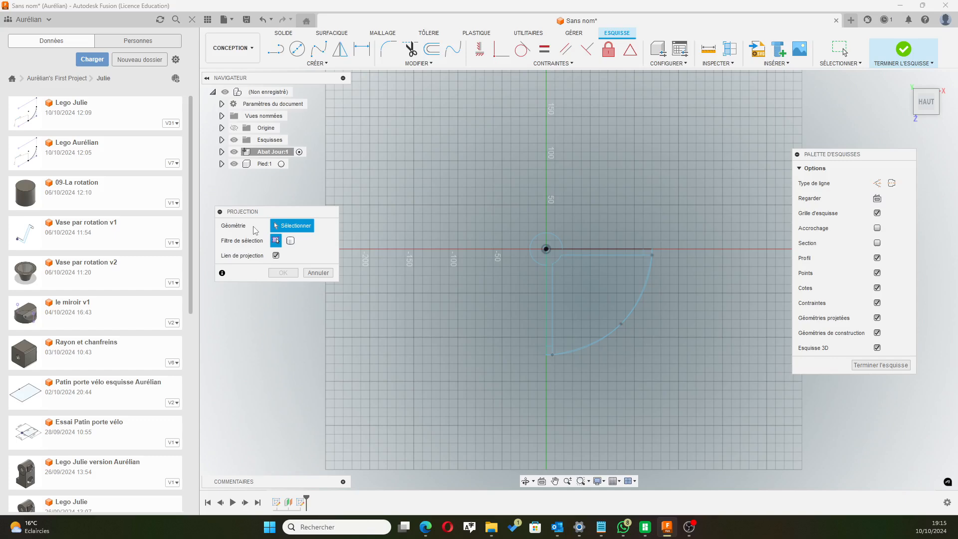
scroll(617, 255, up, 1)
scroll(617, 257, up, 3)
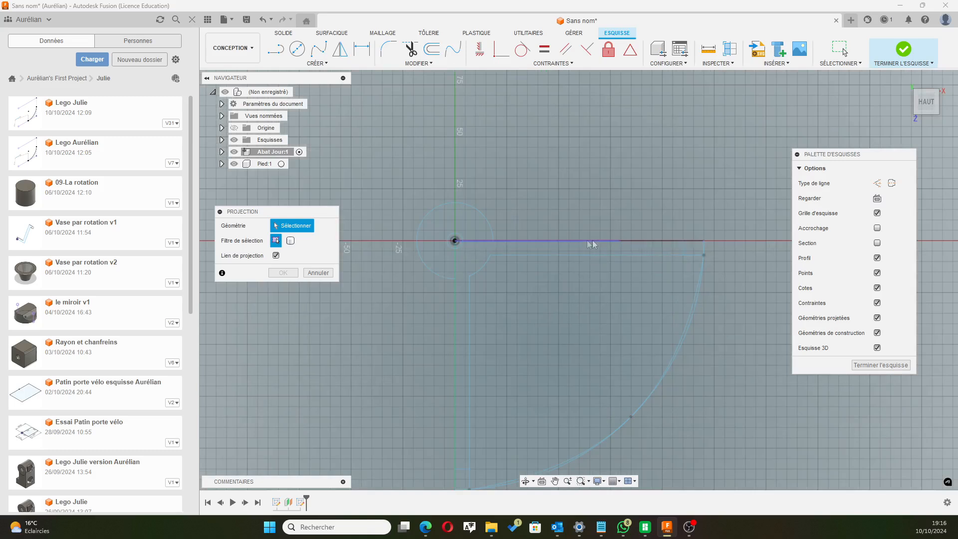
scroll(602, 241, up, 3)
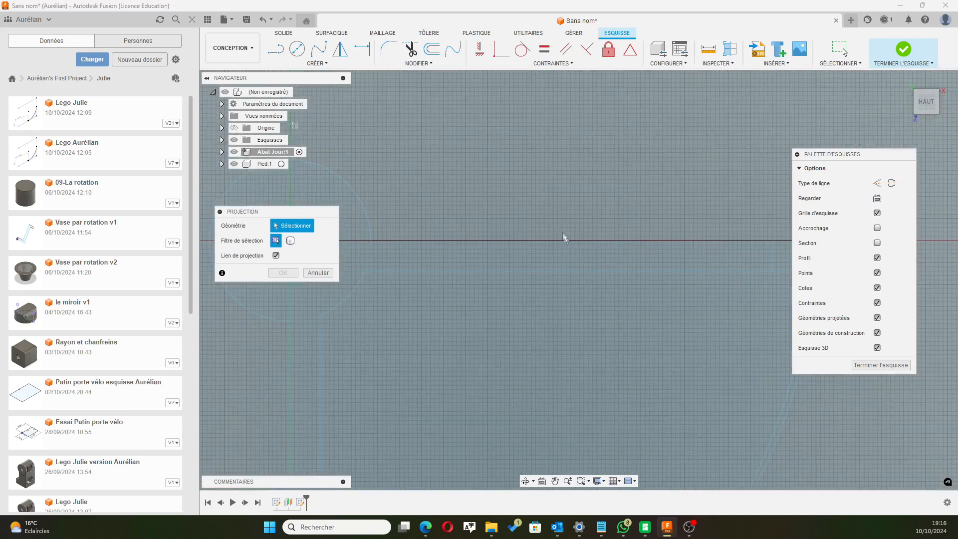
click(573, 242)
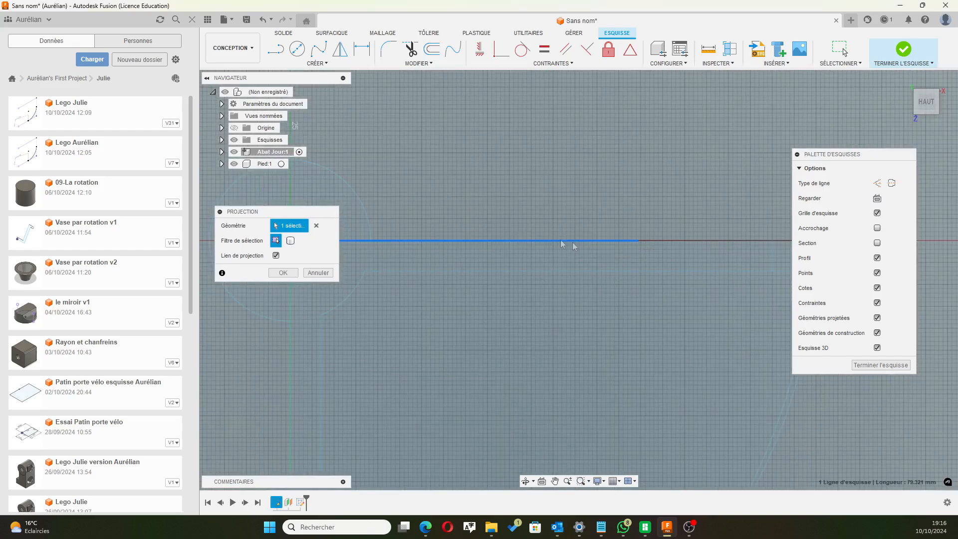
scroll(480, 179, down, 3)
scroll(480, 179, down, 1)
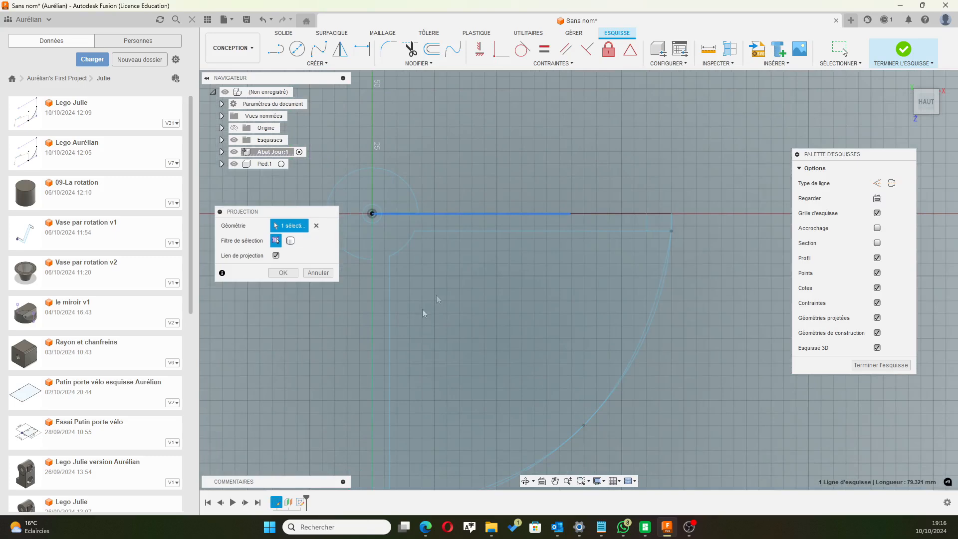
scroll(370, 337, down, 3)
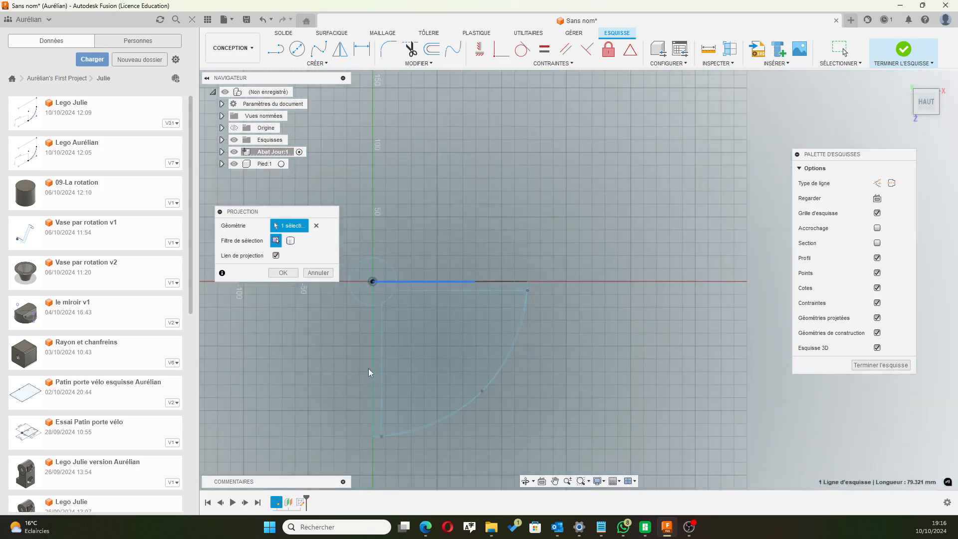
click(372, 368)
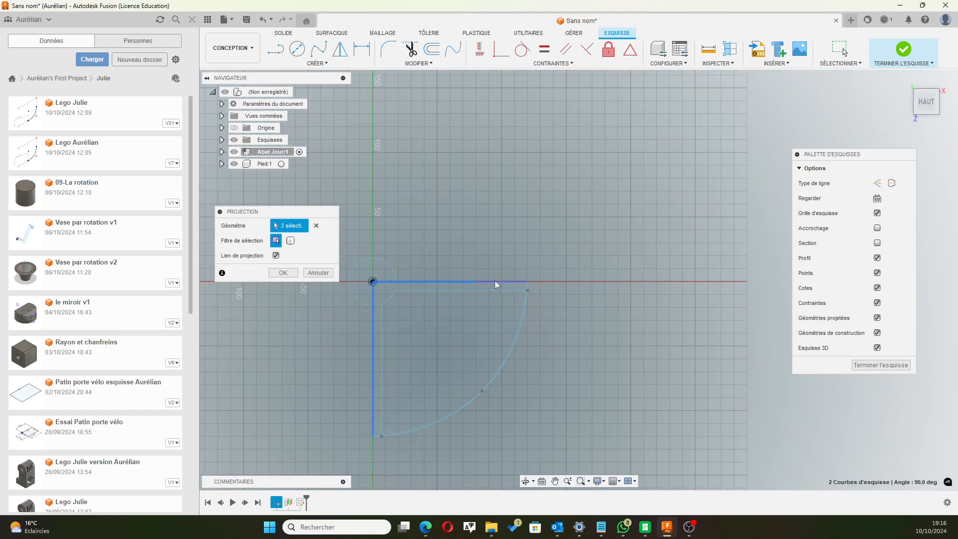
click(495, 280)
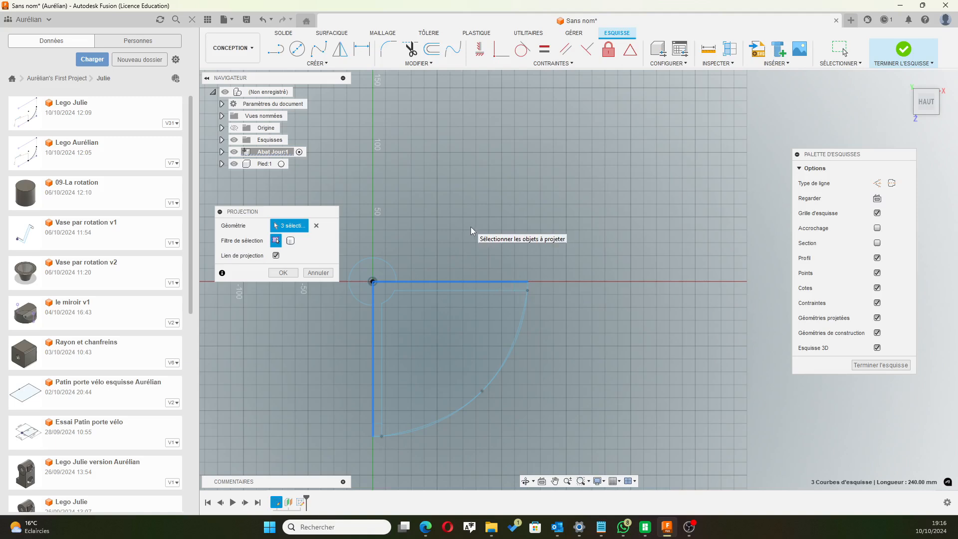
Add both arms' inner edges and the corner arc joining them, and complete the projection.
click(380, 354)
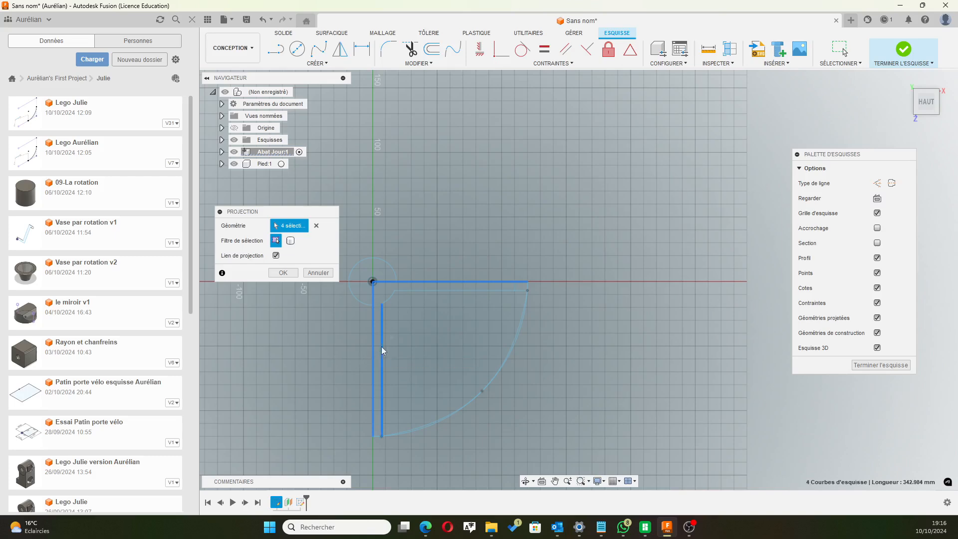
click(431, 294)
scroll(516, 303, up, 3)
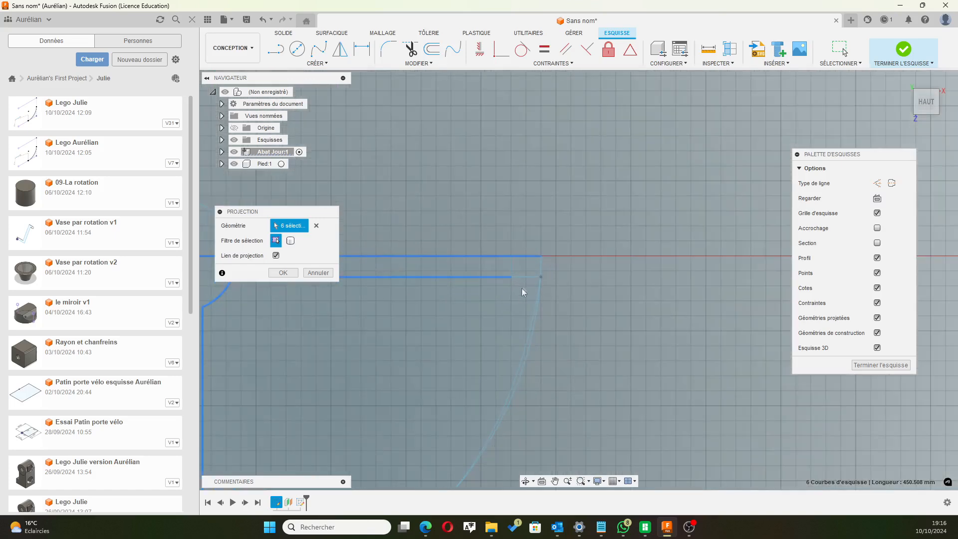
click(519, 276)
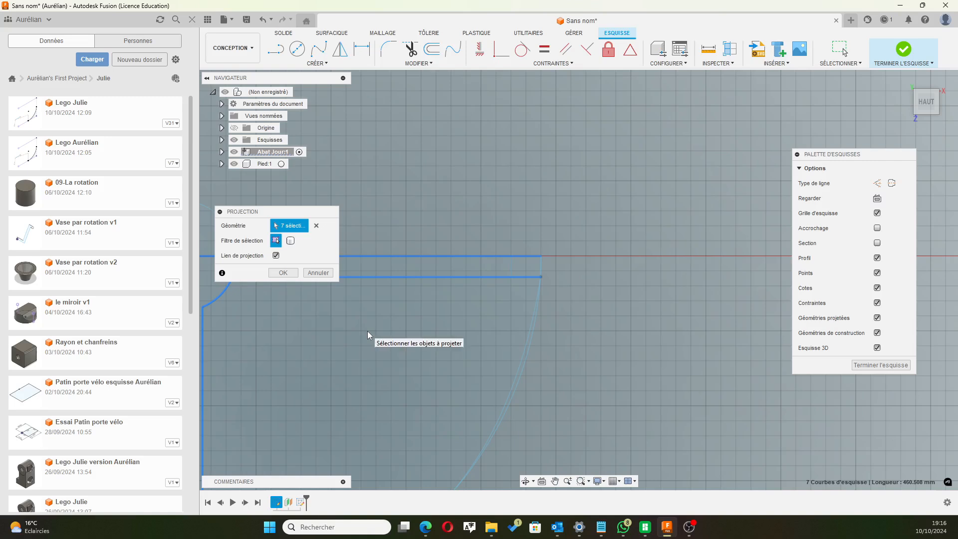
scroll(346, 350, down, 3)
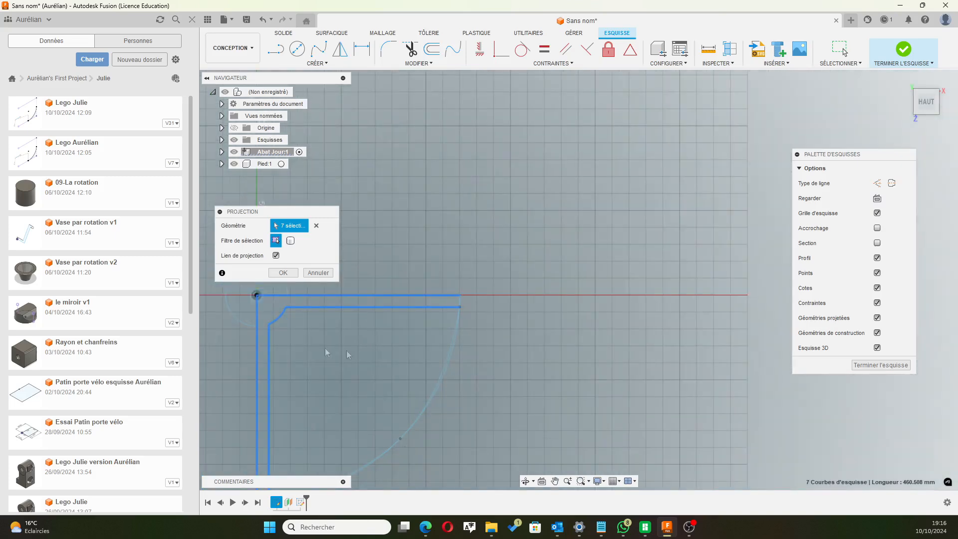
click(283, 277)
middle_drag(414, 227, 600, 188)
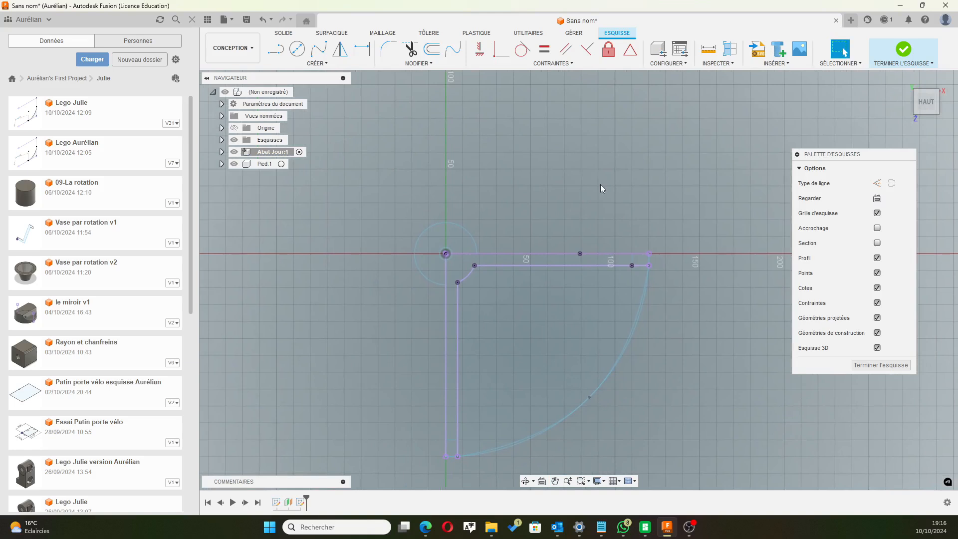
Draw a construction line about 95 mm long from the origin, at 45 degrees to the horizontal arm and between the two arms.
click(274, 50)
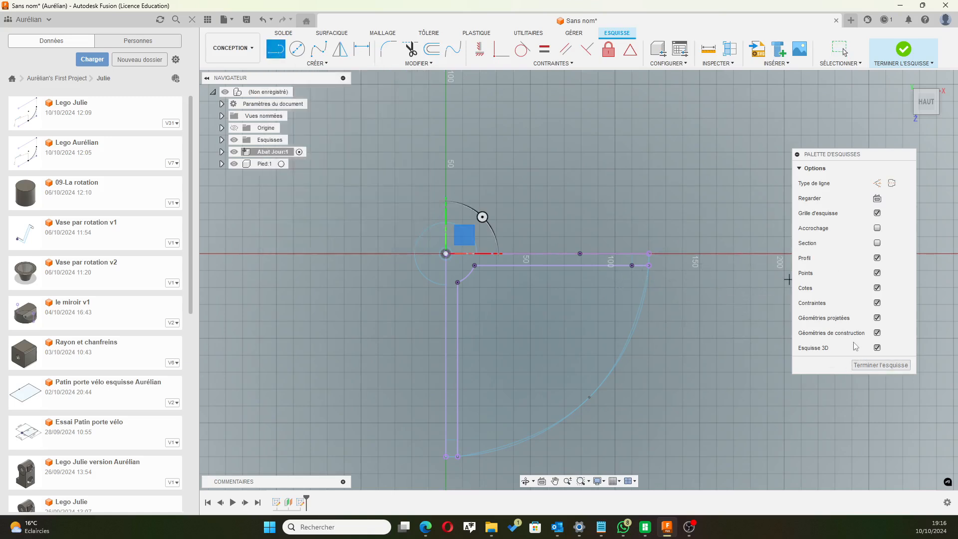
click(876, 183)
click(444, 256)
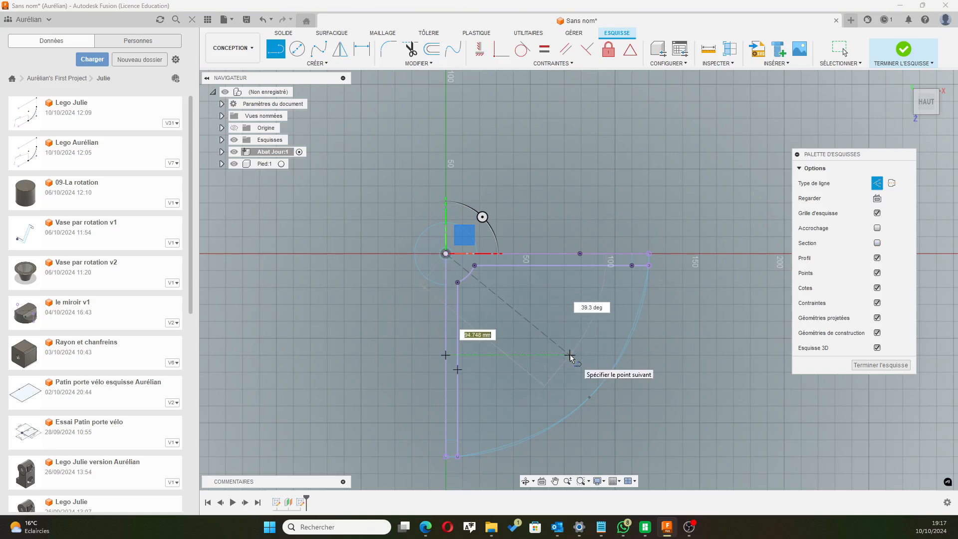
key(Tab)
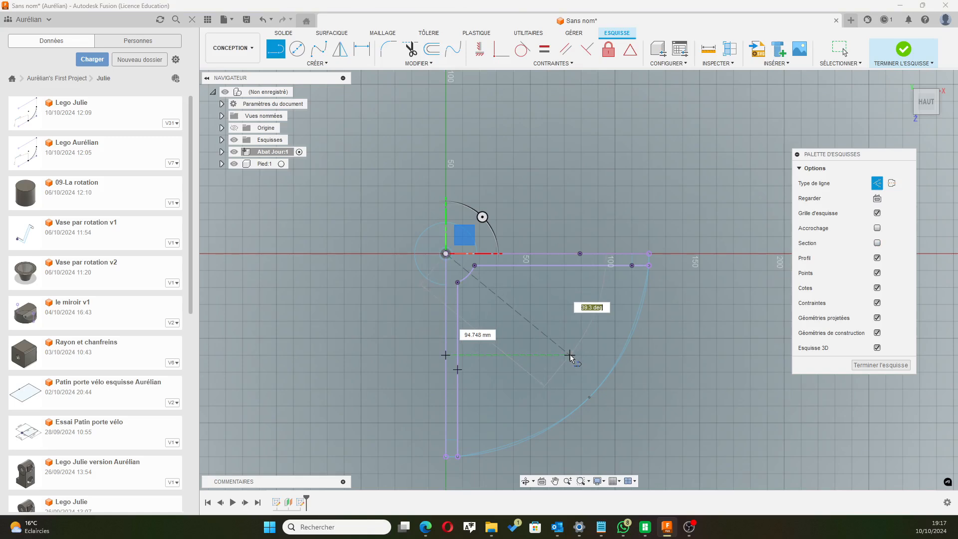
text(45)
key(Return)
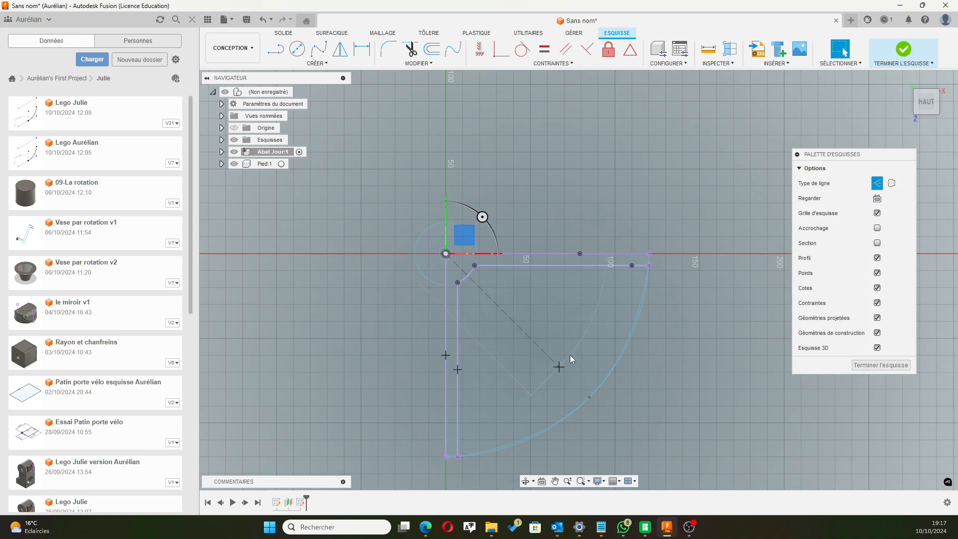
key(Escape)
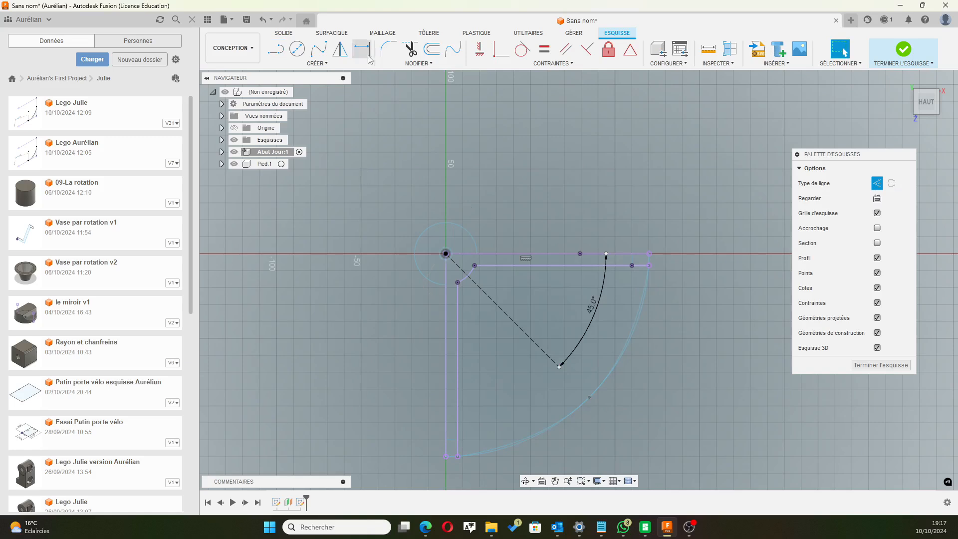
Place a sketch point on the 45-degree construction line, about 39 mm from the origin.
click(322, 66)
click(322, 164)
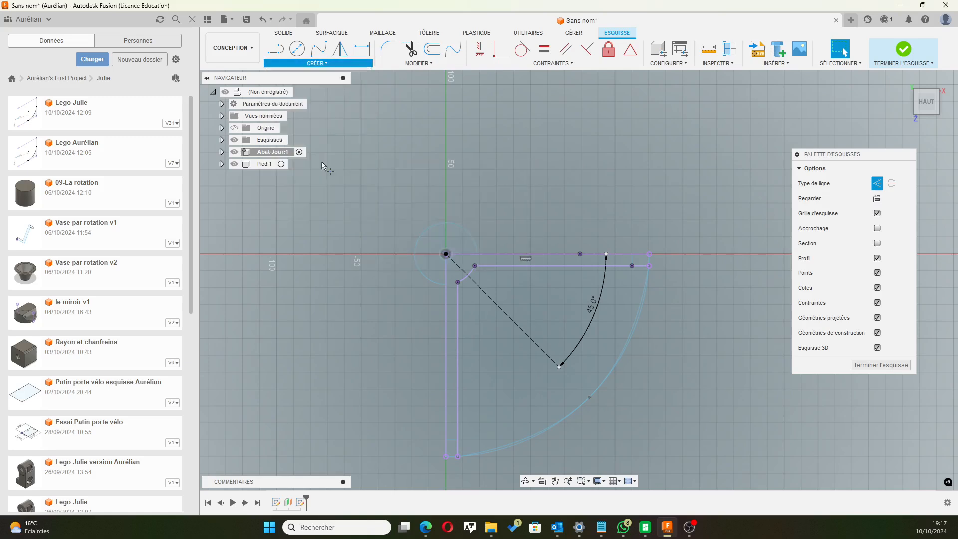
click(492, 300)
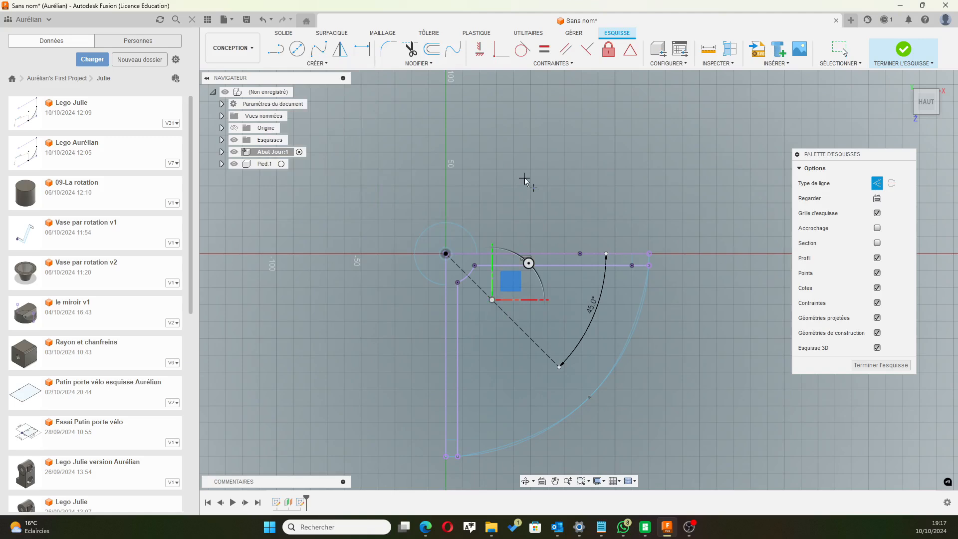
key(Escape)
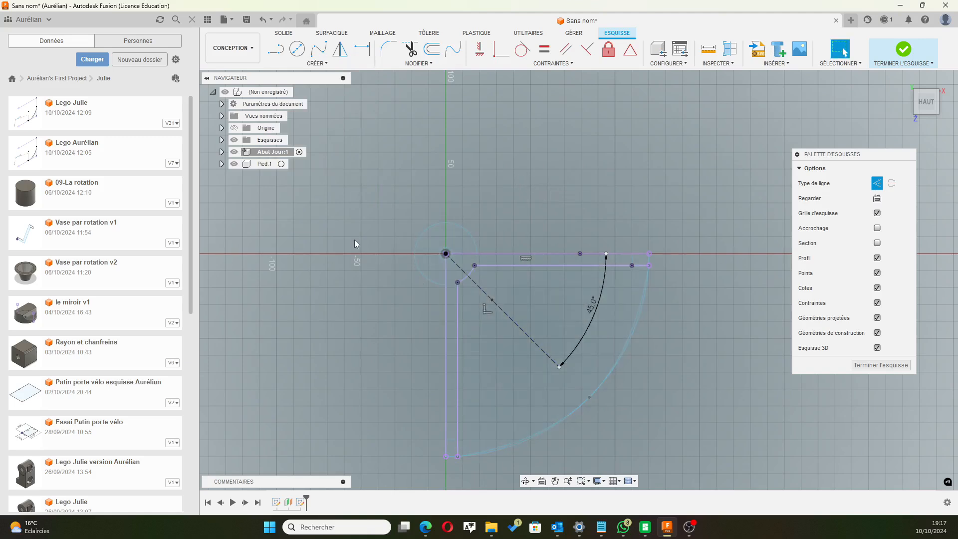
Dimension the distance from the origin to the point on the construction line as 40.80 mm.
click(362, 48)
click(492, 299)
click(445, 253)
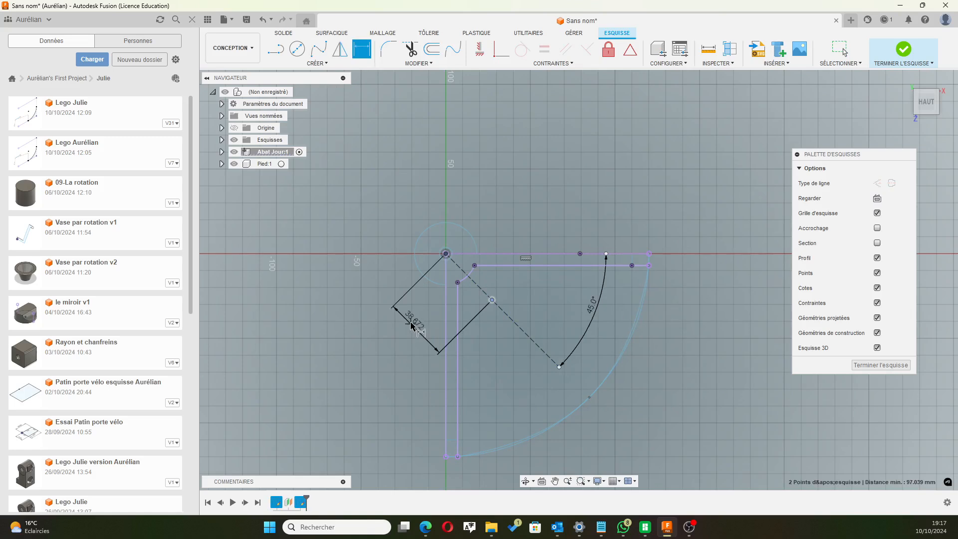
click(413, 321)
text(40)
key(Return)
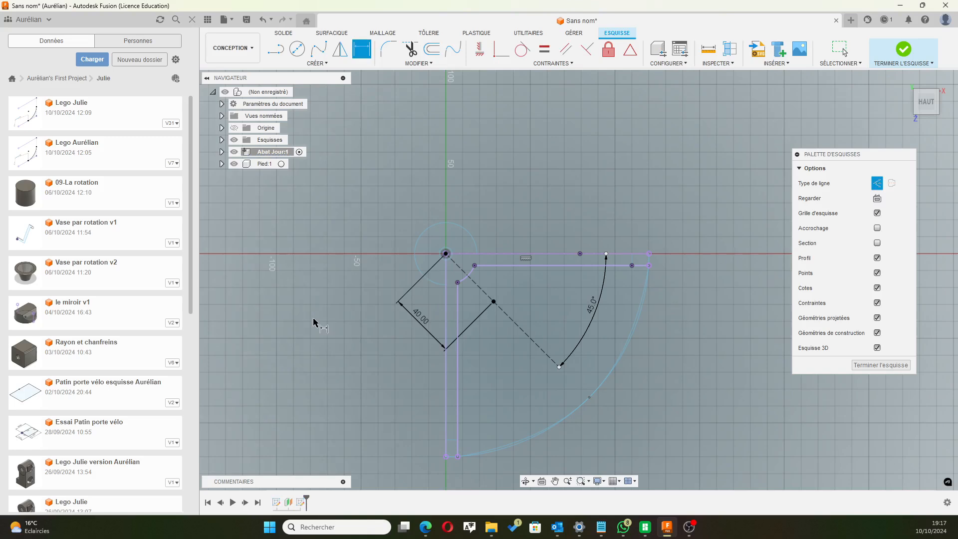
double_click(420, 316)
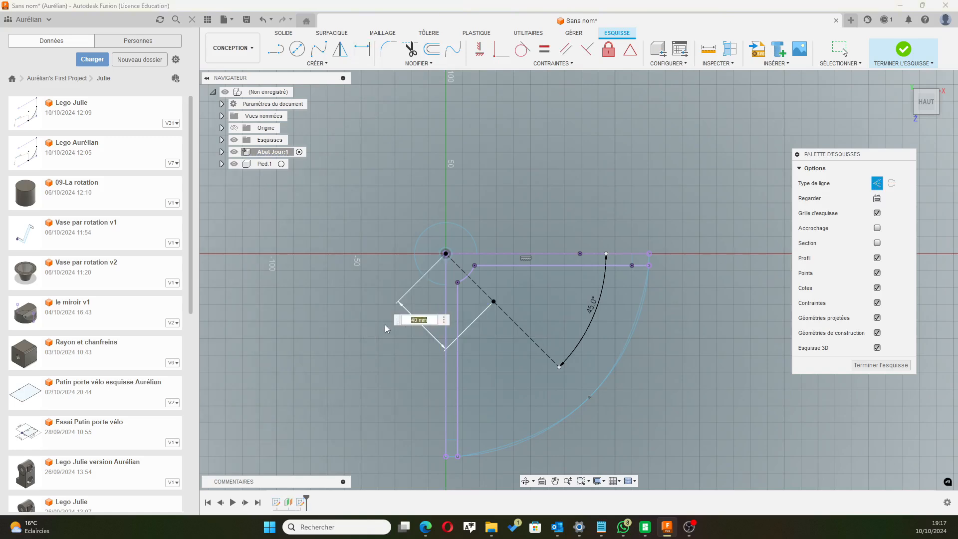
text(40.80)
key(Return)
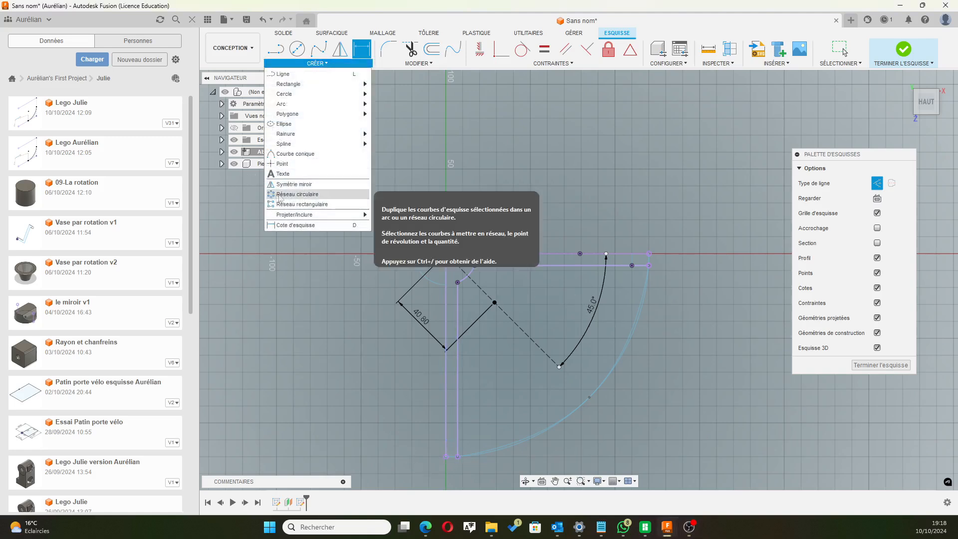
Project the short closing line near the outer end of each arm into the sketch, and finish the sketch.
mouse_move(319, 215)
click(384, 215)
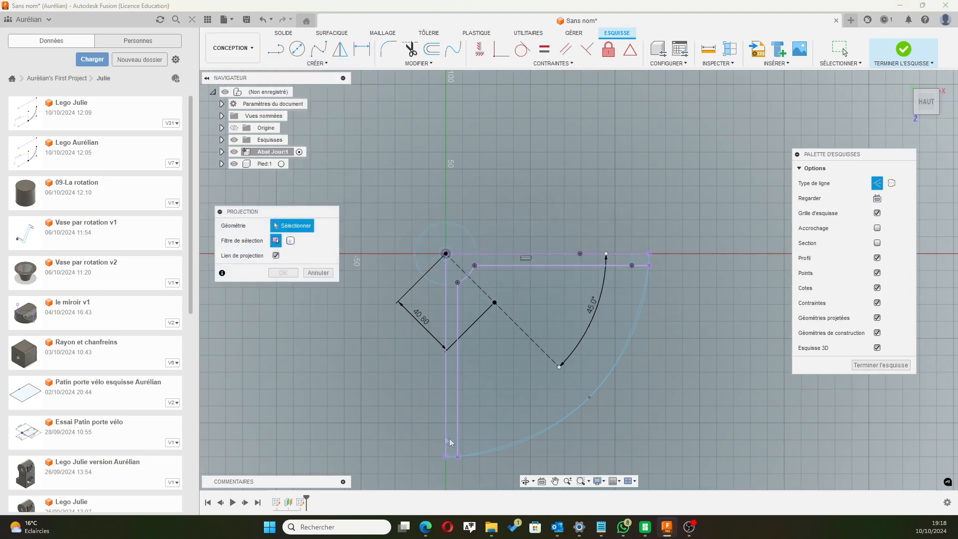
scroll(453, 444, up, 5)
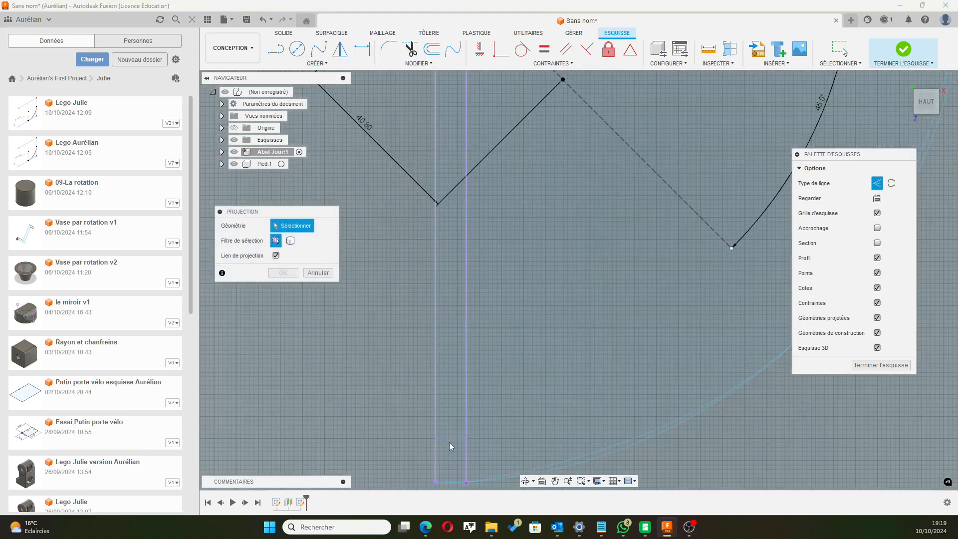
click(452, 440)
scroll(596, 255, down, 3)
scroll(725, 110, up, 5)
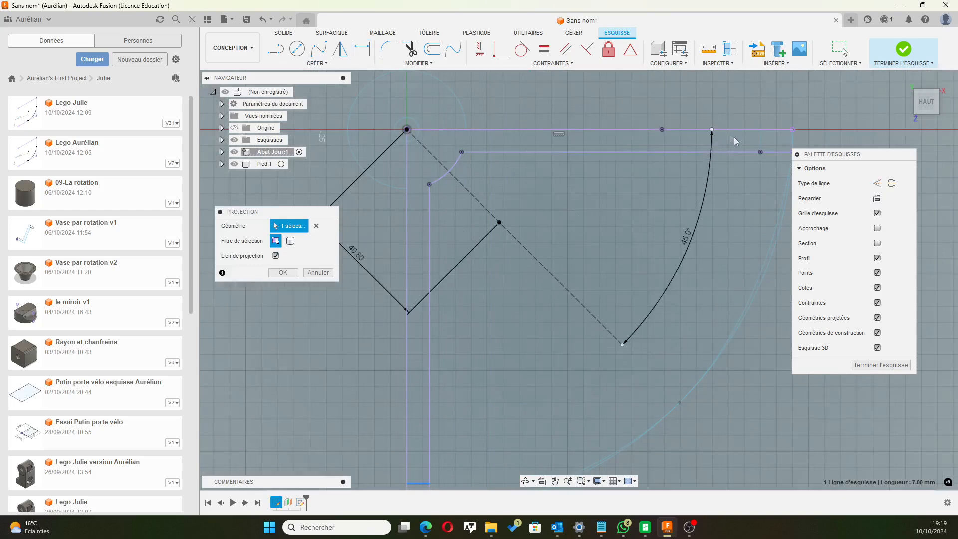
click(776, 142)
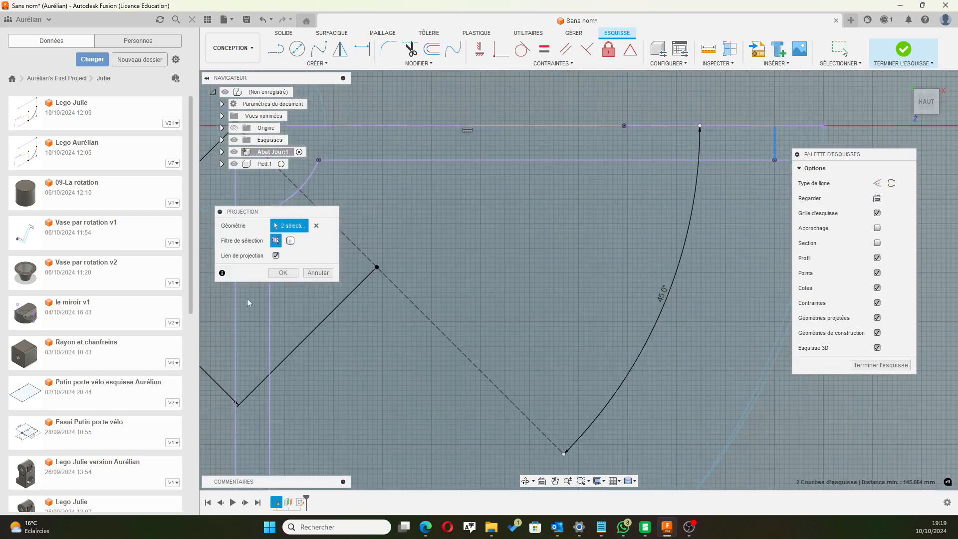
click(283, 273)
scroll(515, 325, down, 5)
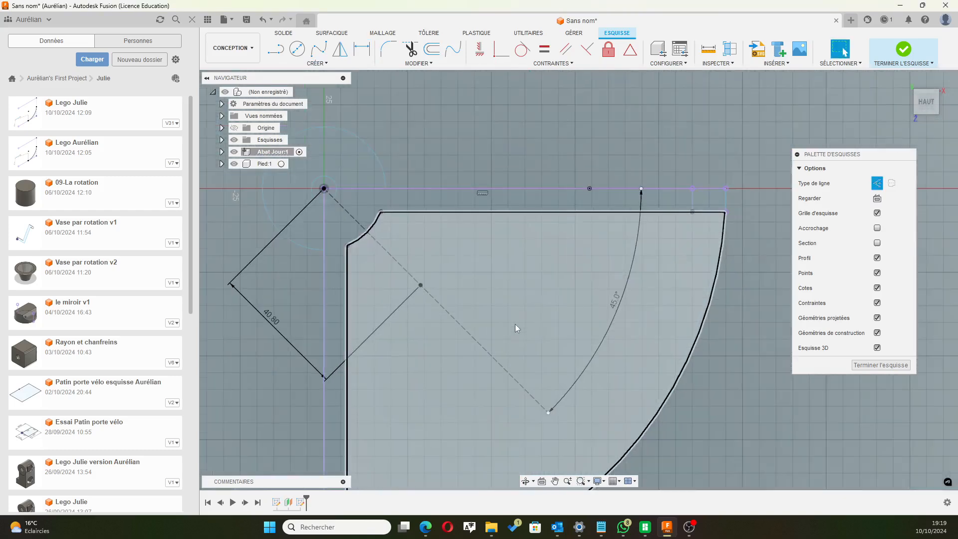
click(880, 365)
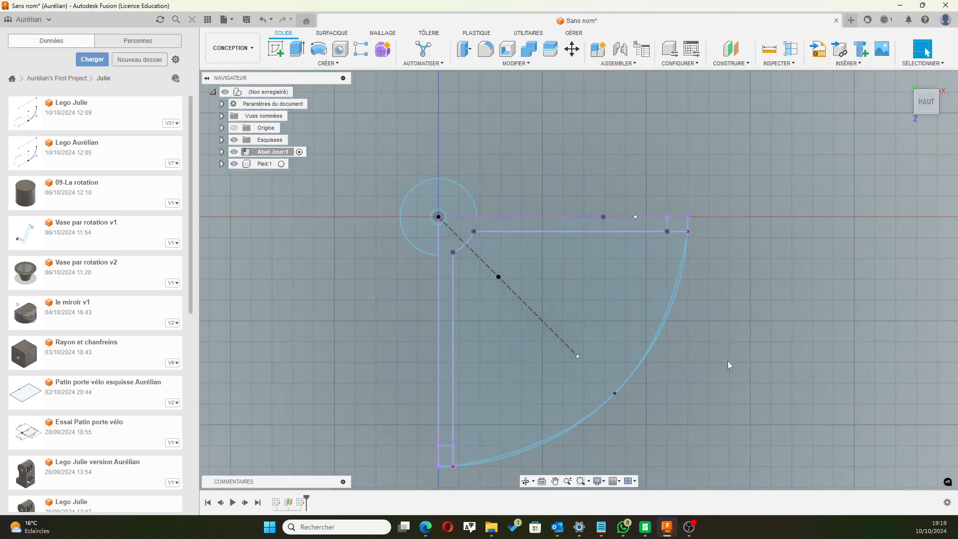
Start a surface Patch bounded by the closed inner contour of the lower sketch: the spline, both arms' inner edges and the corner arc.
mouse_move(727, 361)
shift+middle_down()
mouse_move(729, 301)
mouse_move(711, 356)
mouse_move(736, 409)
shift+middle_up()
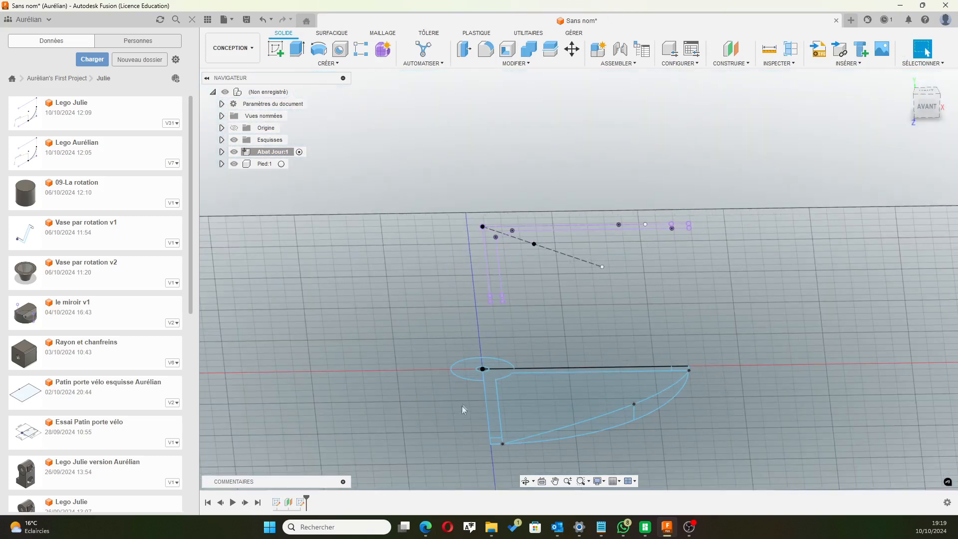
click(534, 244)
click(325, 33)
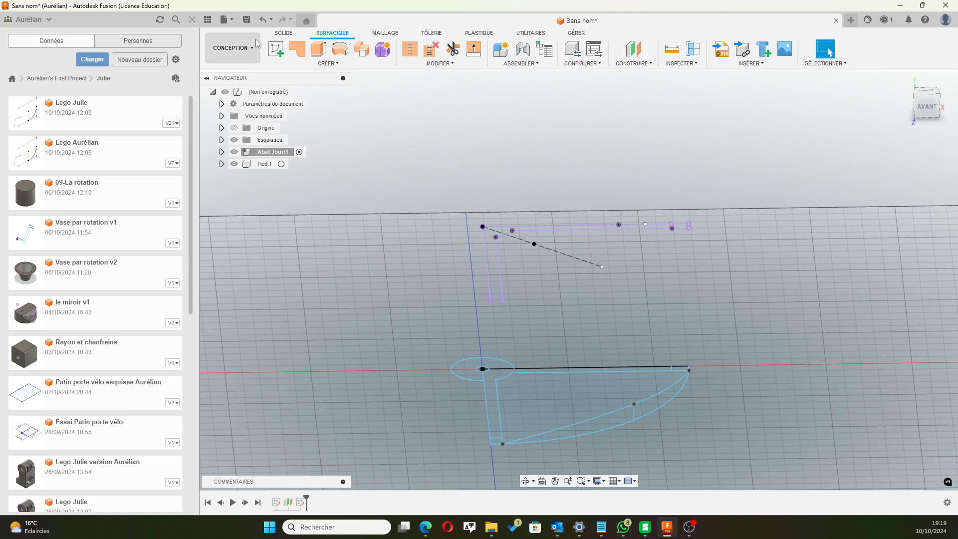
click(327, 63)
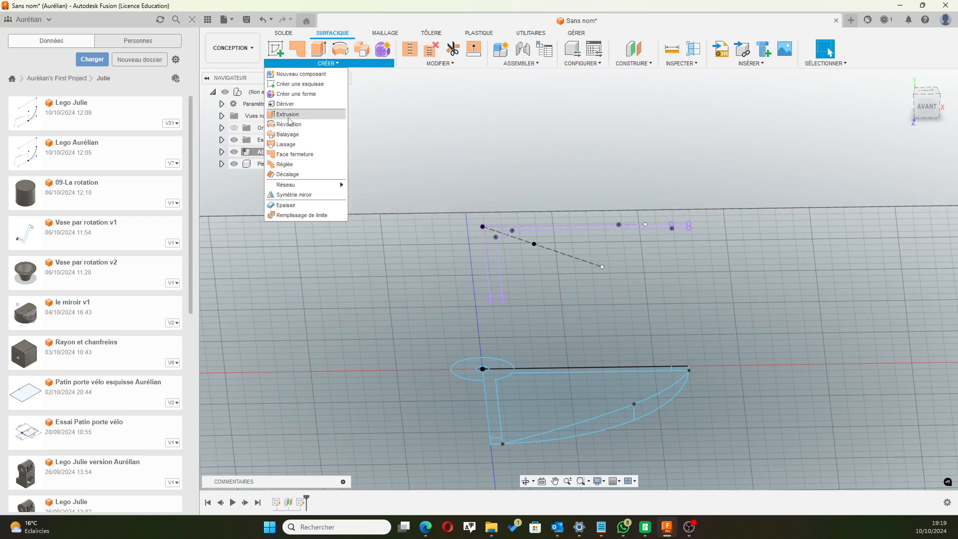
click(311, 154)
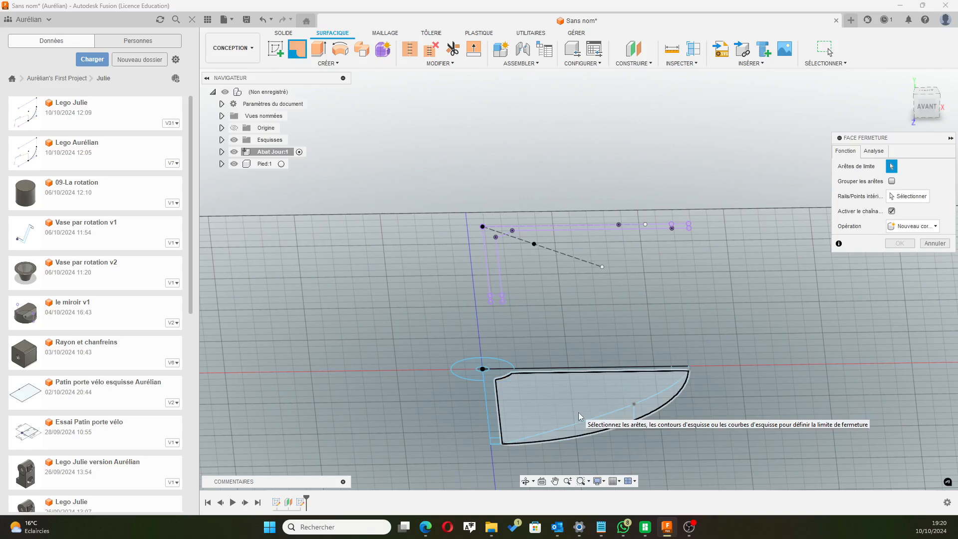
click(537, 436)
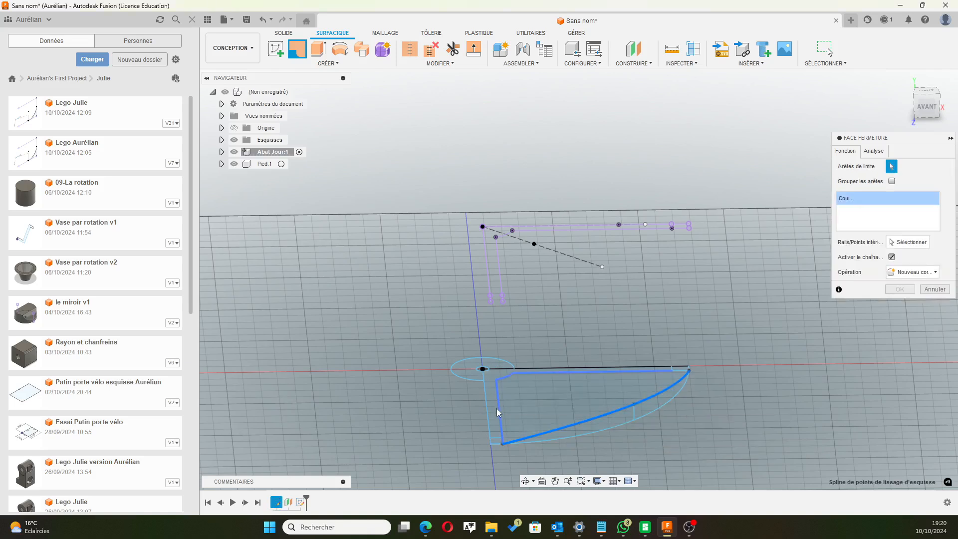
click(498, 414)
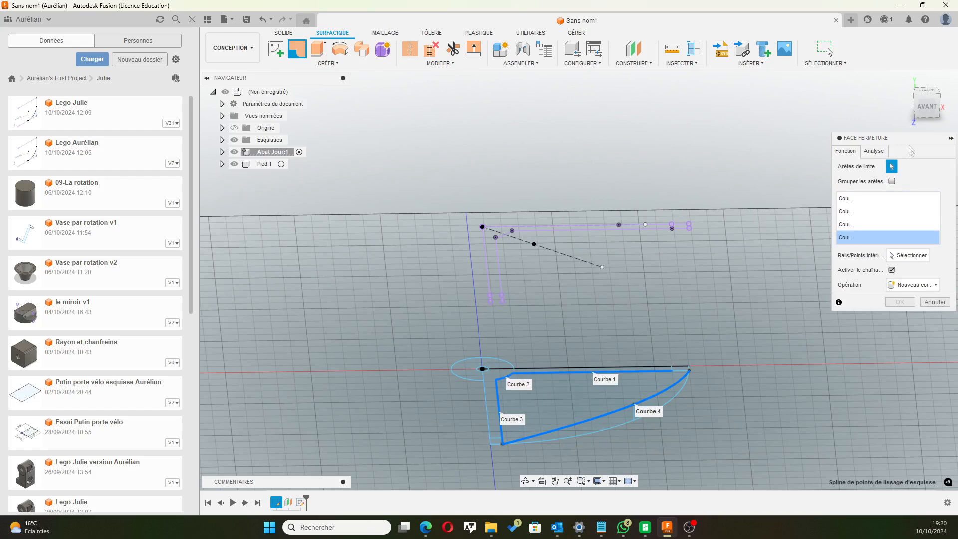
drag(907, 143, 851, 156)
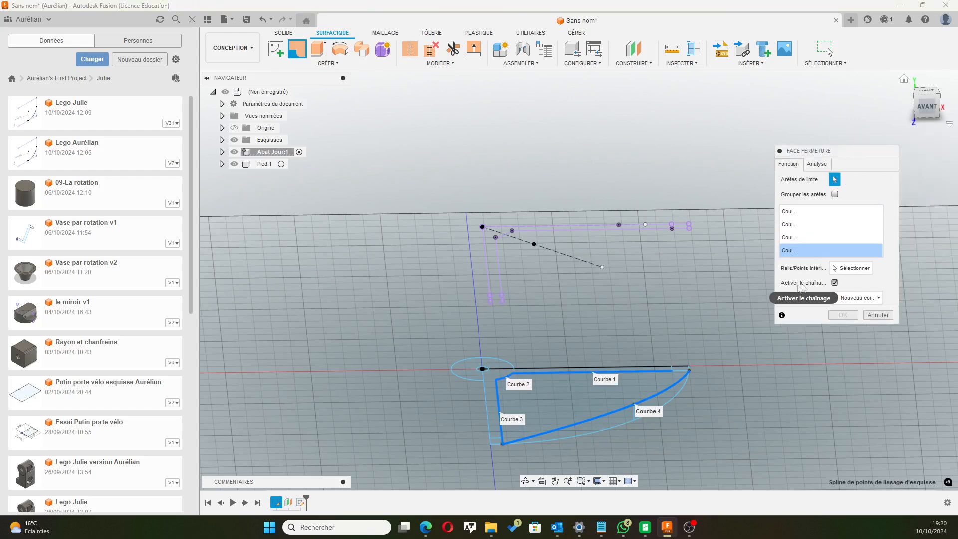
scroll(665, 356, up, 4)
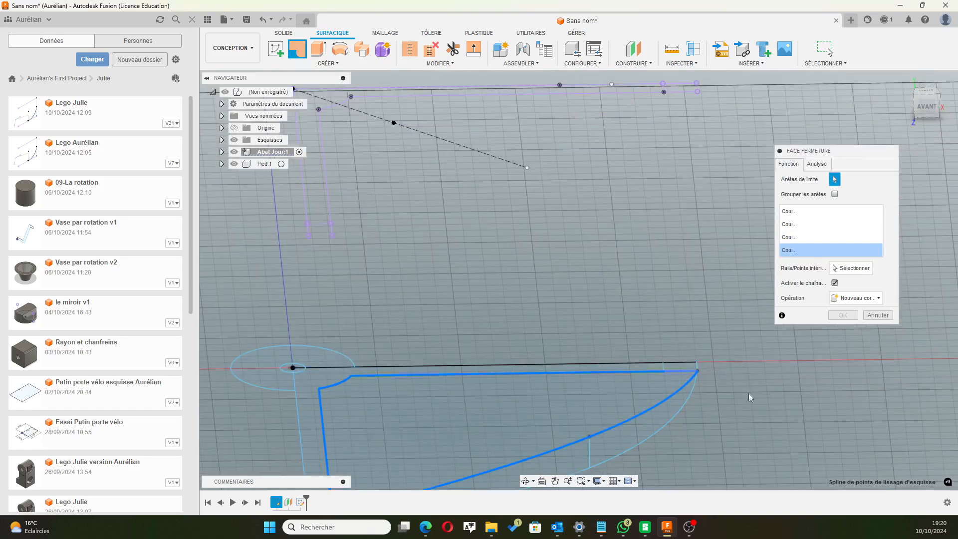
scroll(752, 398, down, 3)
scroll(757, 404, down, 1)
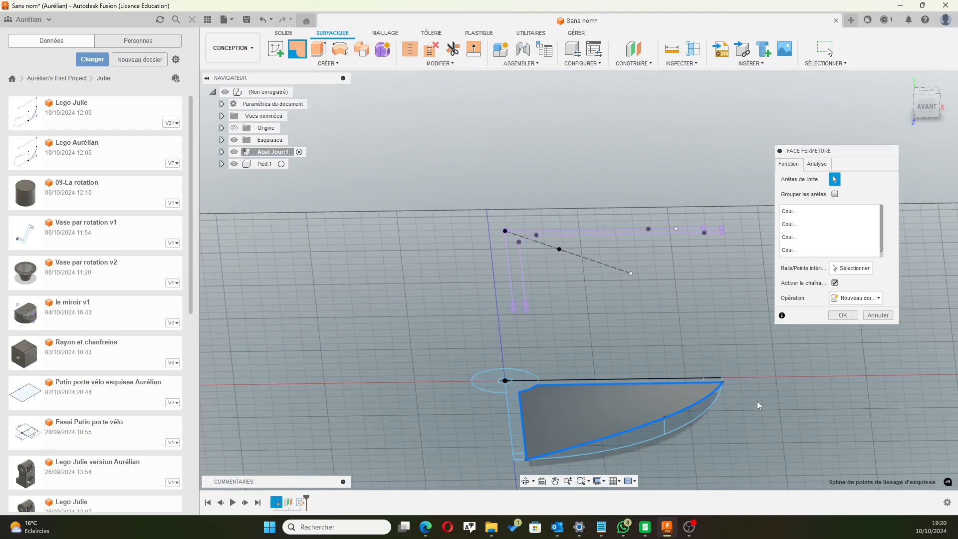
Create the Patch surface with the operation kept as a new body.
middle_drag(690, 312, 640, 281)
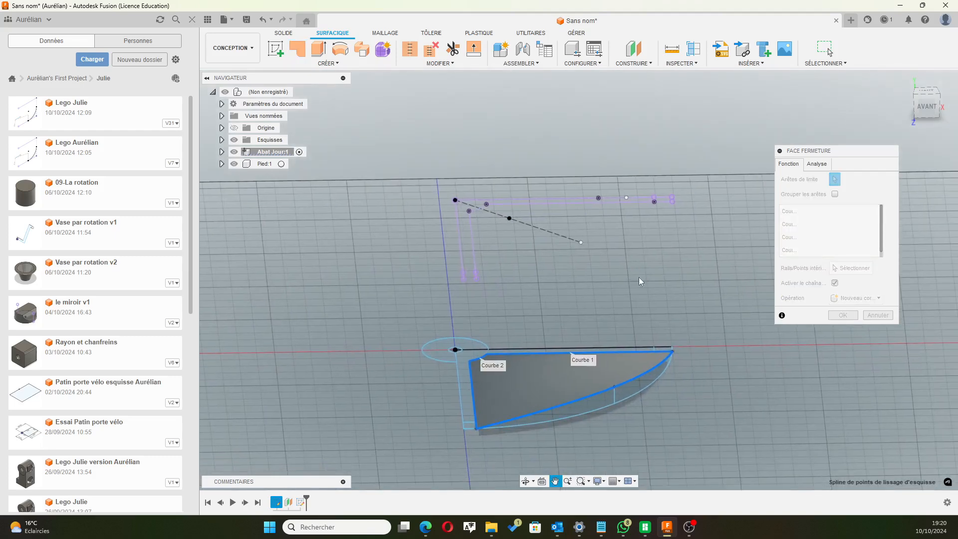
mouse_move(731, 421)
shift+middle_down()
mouse_move(727, 390)
mouse_move(736, 434)
shift+middle_up()
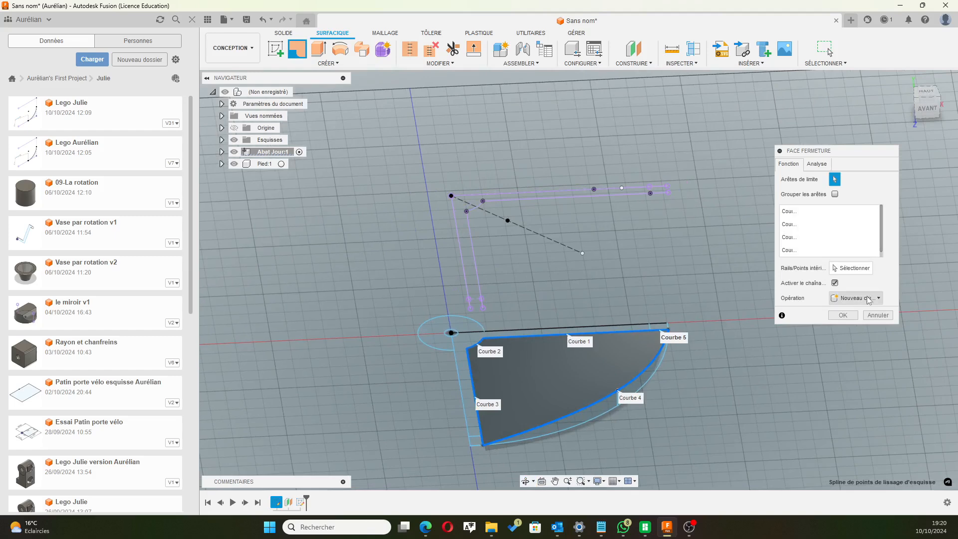
click(868, 299)
click(862, 313)
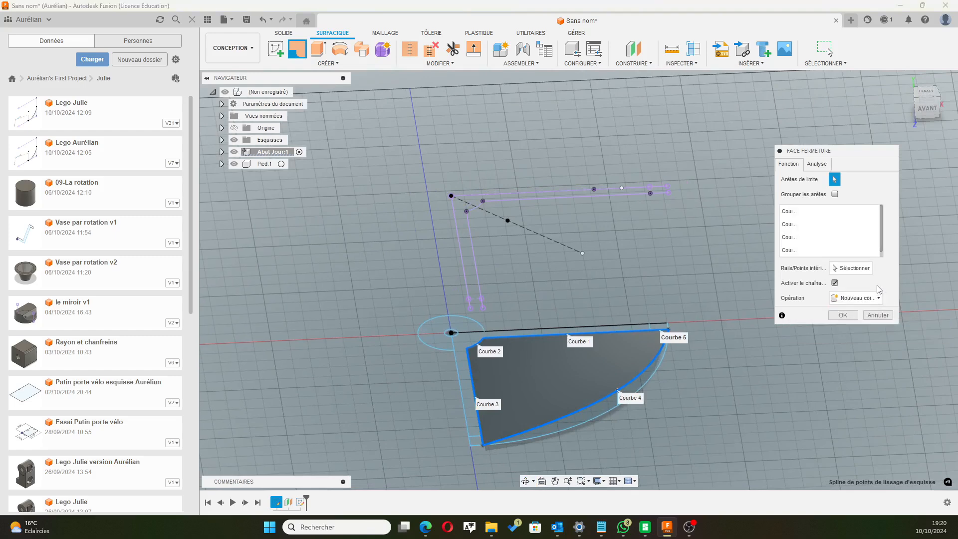
middle_drag(572, 308, 578, 267)
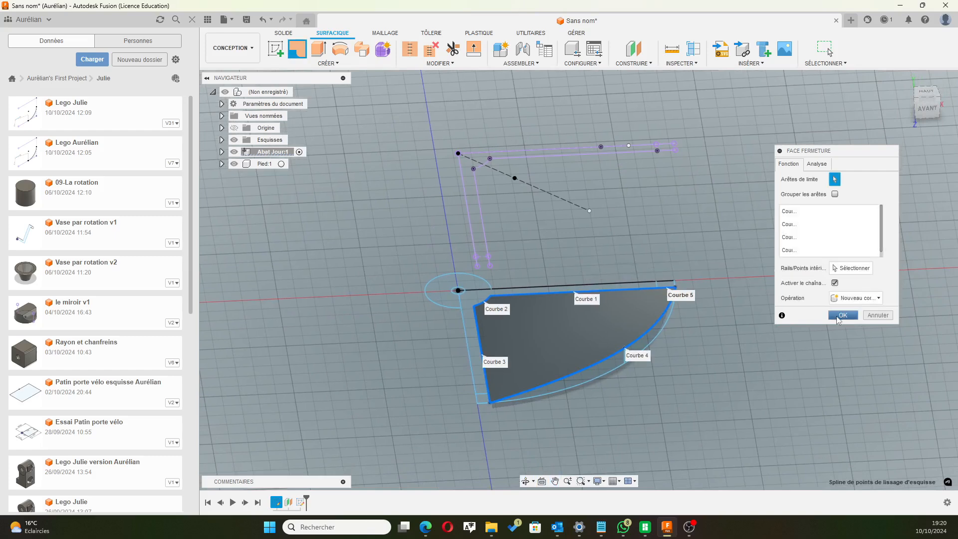
click(837, 317)
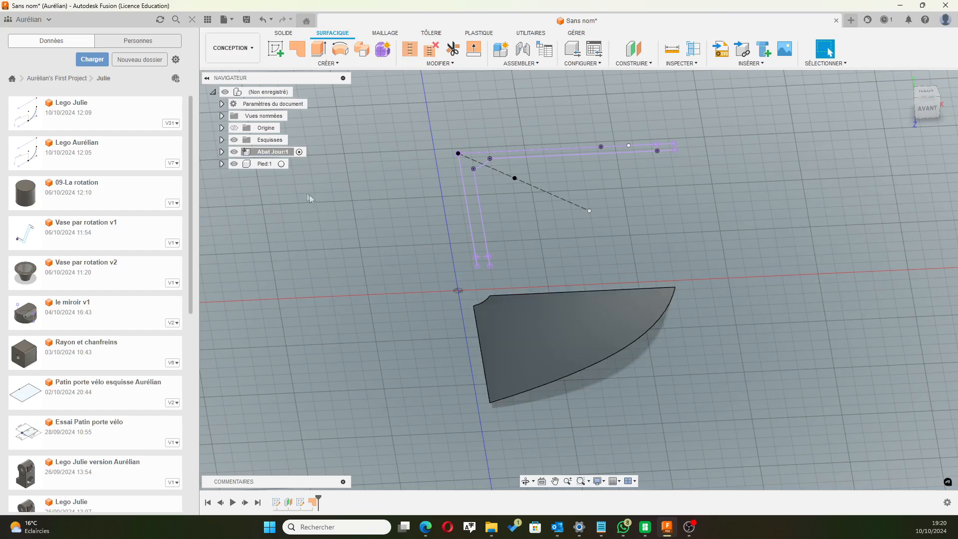
List the bodies of the Abat Jour component and examine the patch surface body.
click(221, 152)
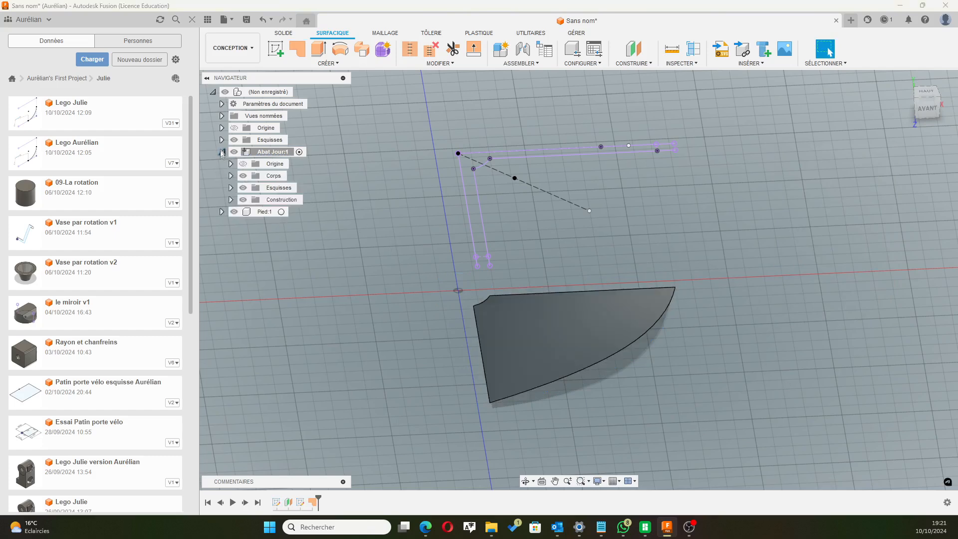
click(231, 176)
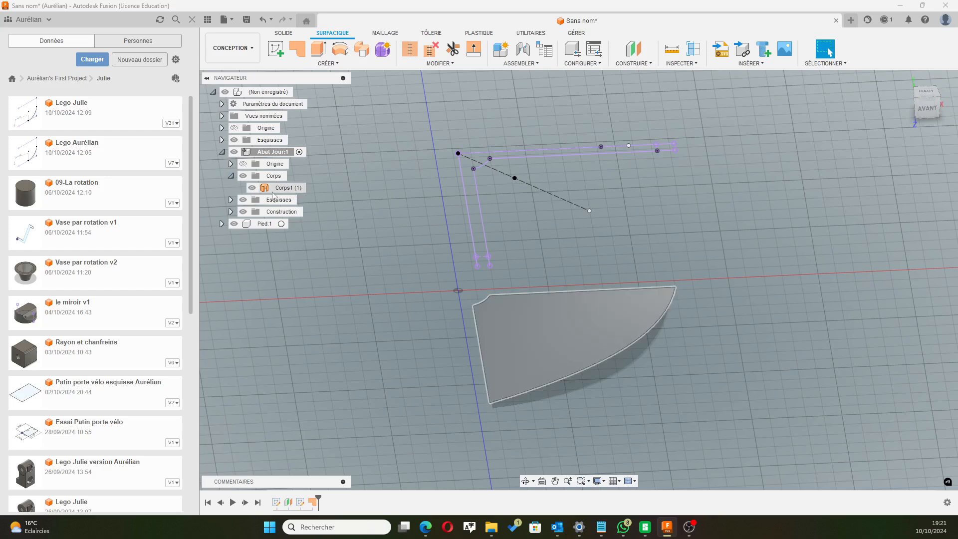
click(284, 33)
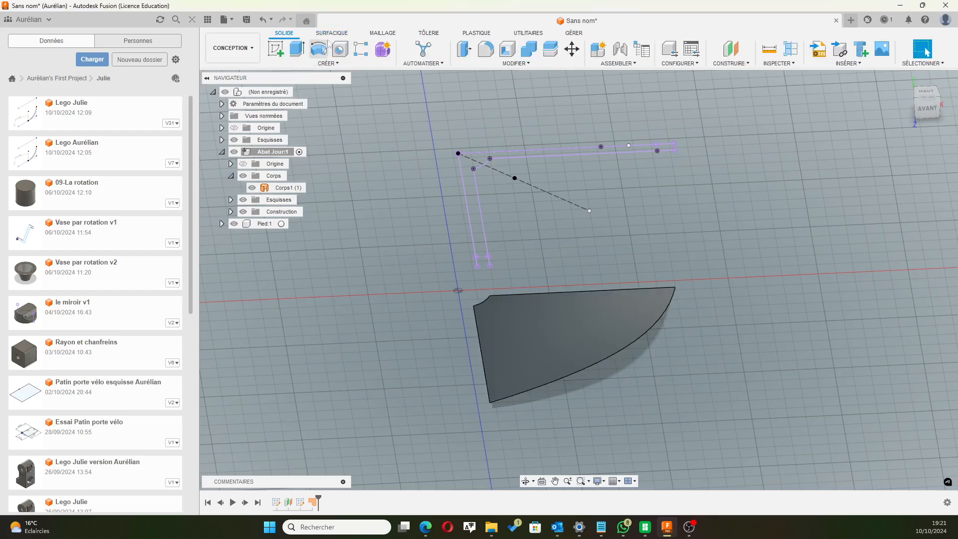
click(332, 33)
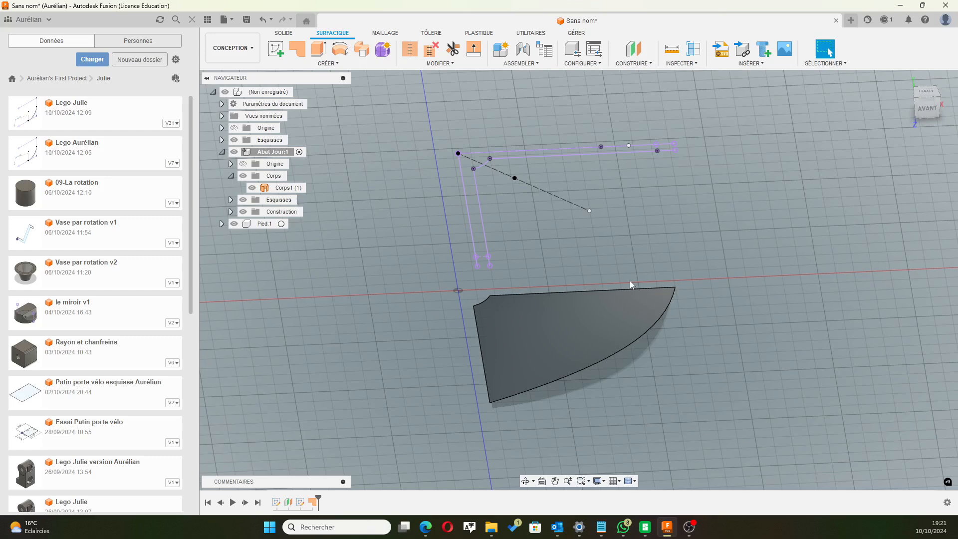
click(551, 320)
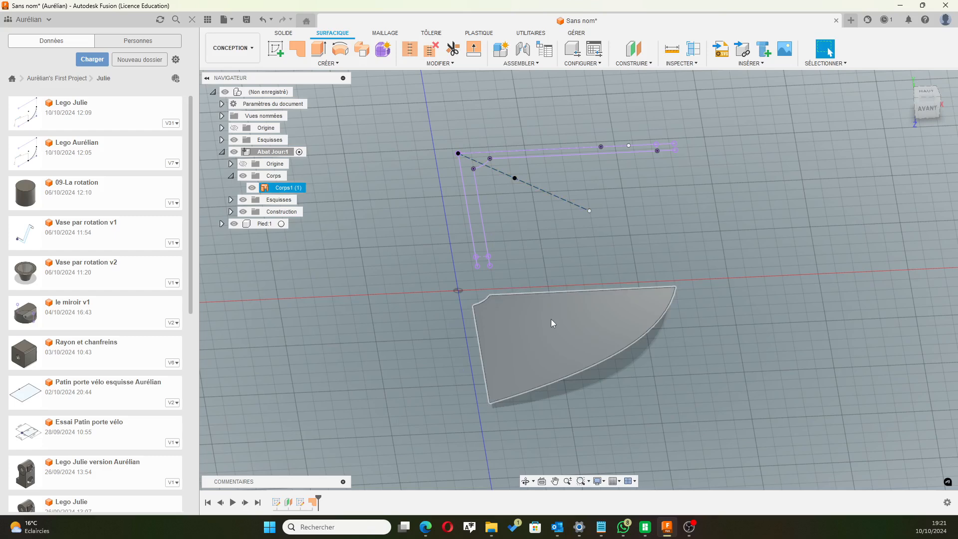
click(372, 131)
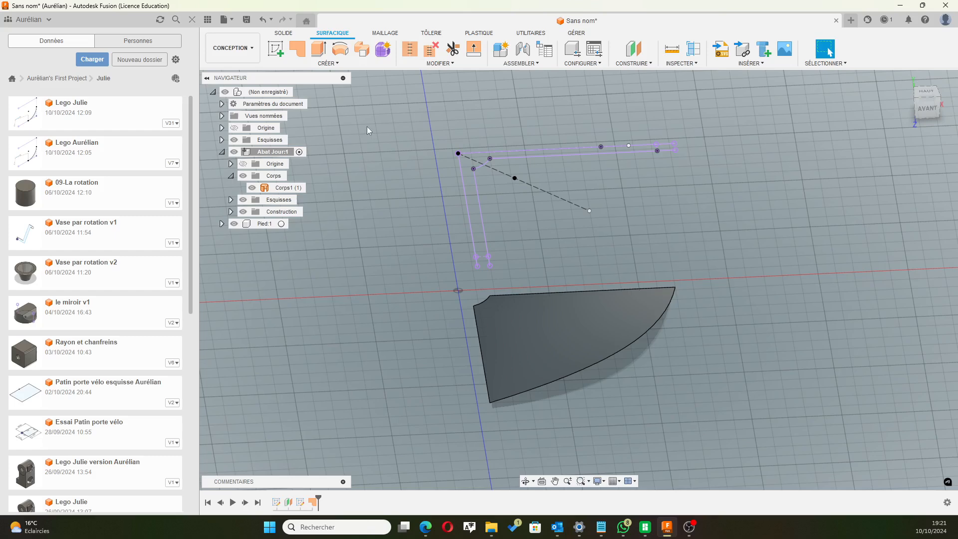
Start a surface Loft from the patch face to the sketch point on the upper sketch's 45-degree construction line.
click(327, 64)
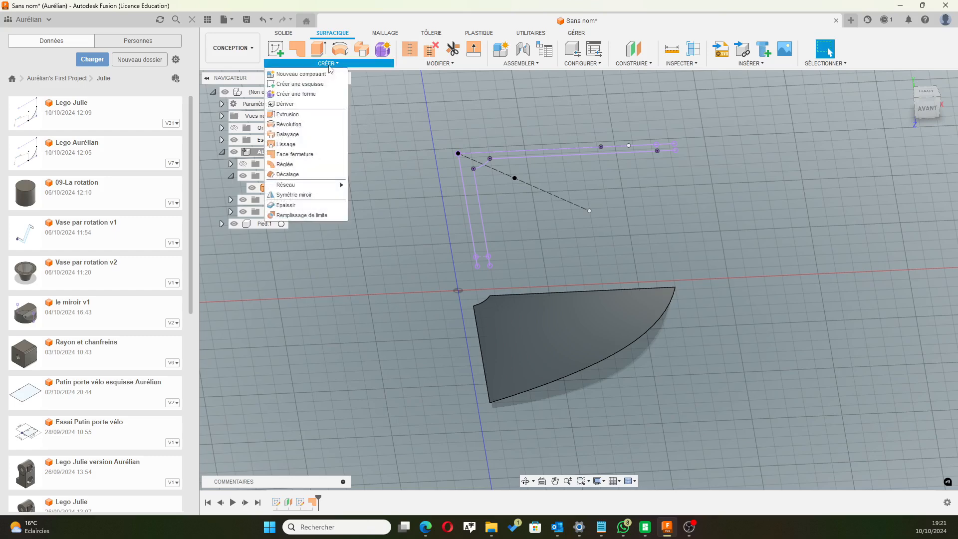
click(304, 144)
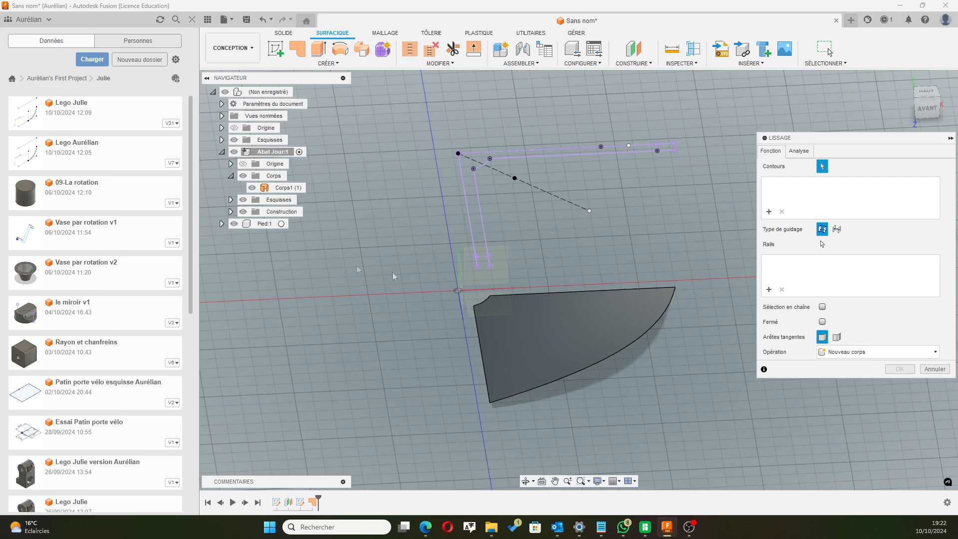
click(545, 323)
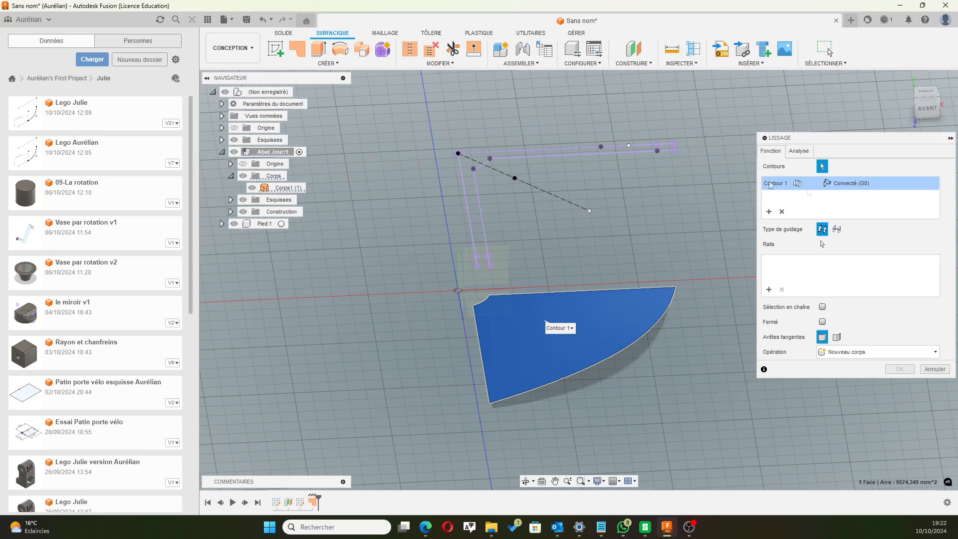
click(515, 178)
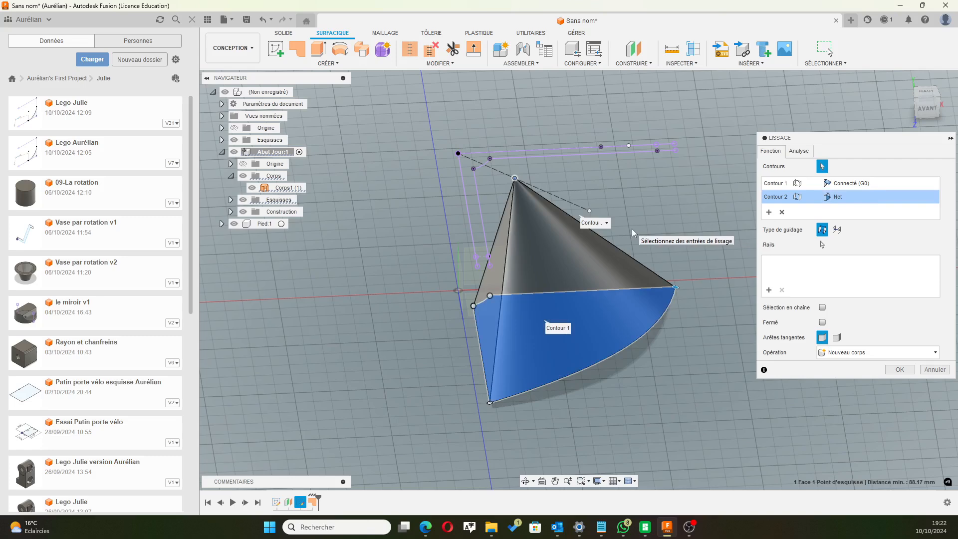
Set the Loft's point contour to point tangent with tangency weight 1.00 and create the surface as a new body.
click(843, 200)
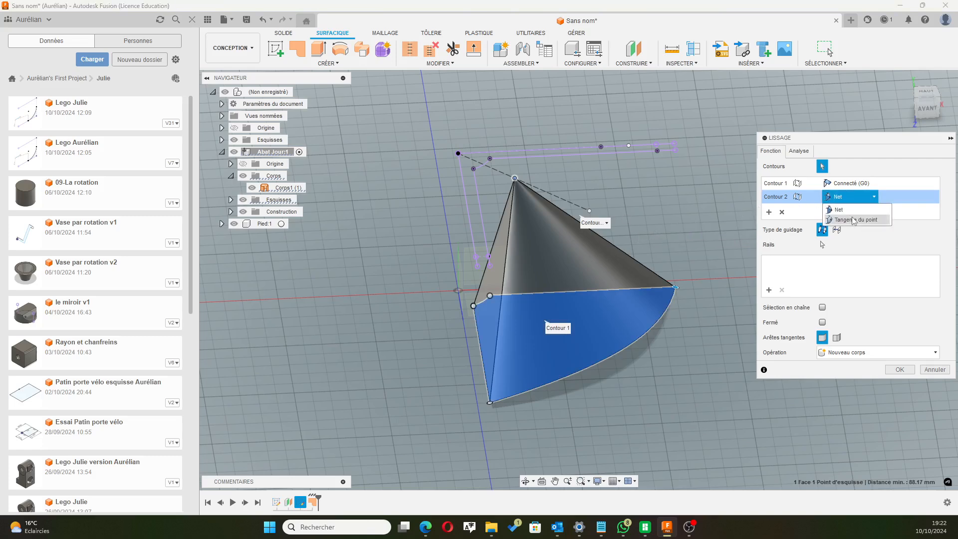
click(853, 220)
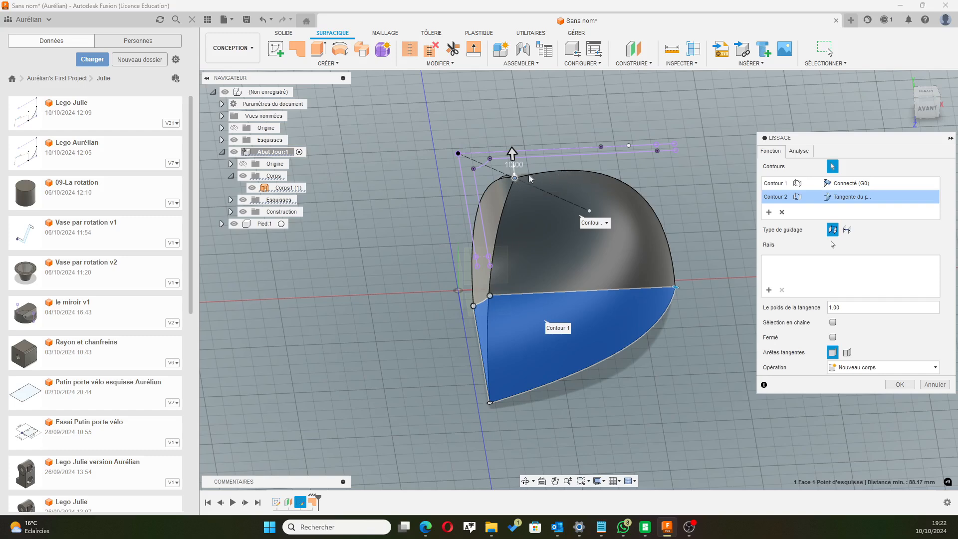
scroll(475, 183, up, 4)
middle_drag(395, 196, 399, 221)
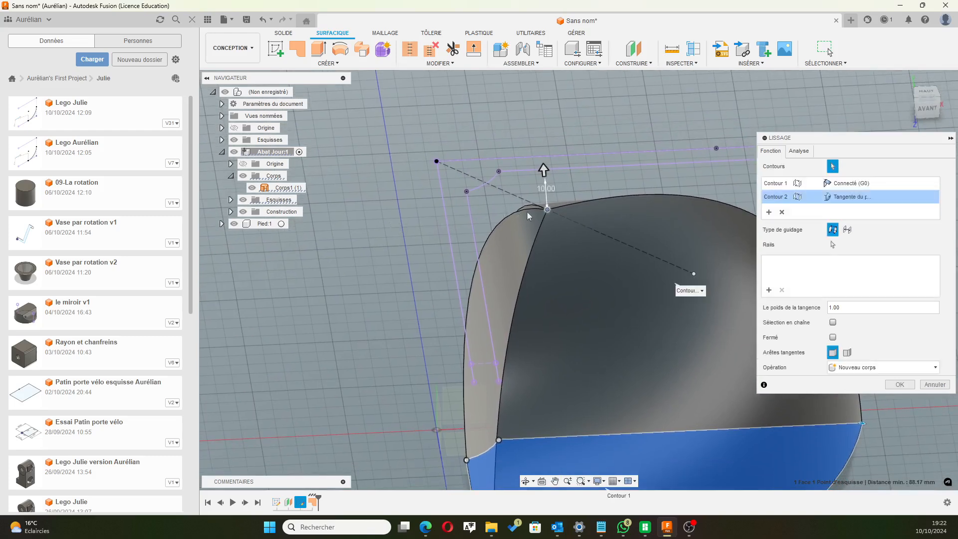
mouse_move(612, 187)
shift+middle_down()
mouse_move(618, 227)
mouse_move(617, 191)
shift+middle_up()
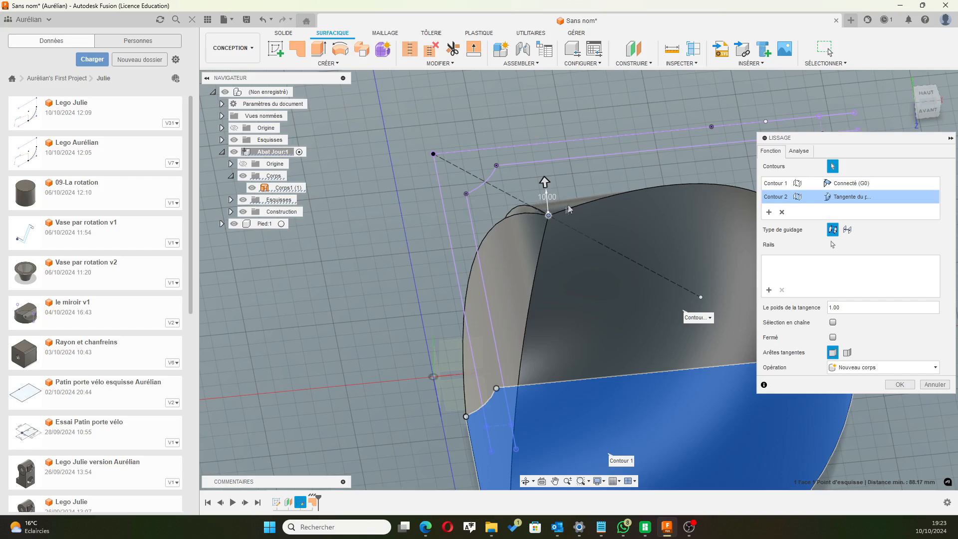
scroll(584, 226, down, 3)
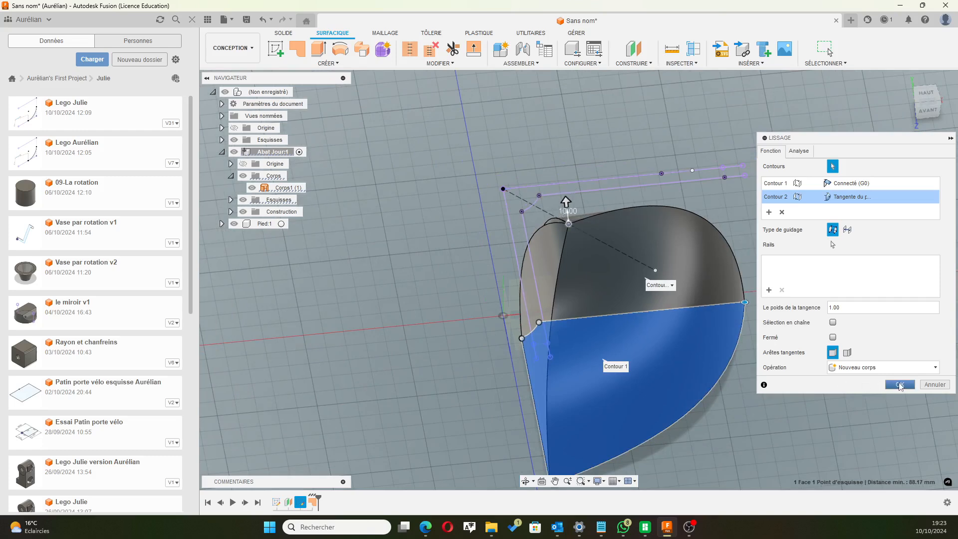
click(854, 374)
click(854, 374)
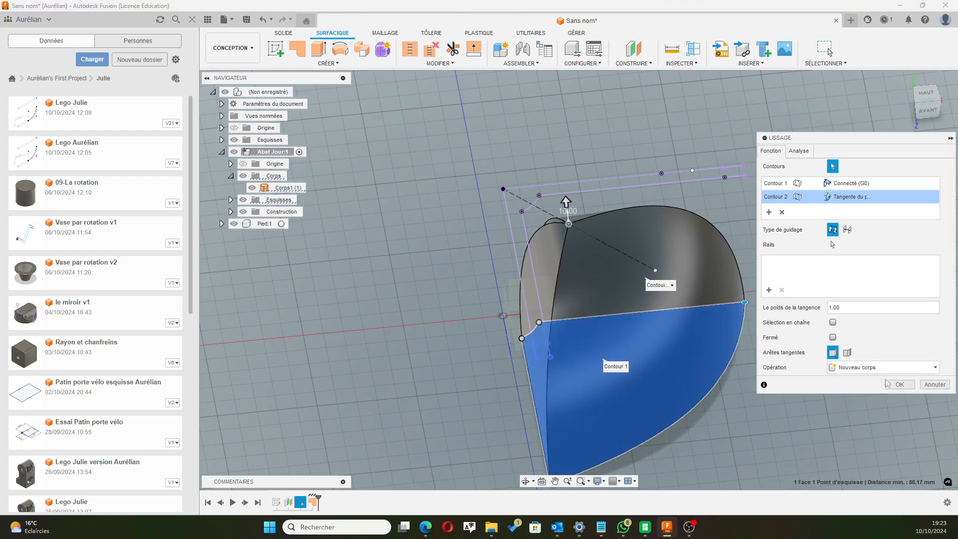
click(899, 384)
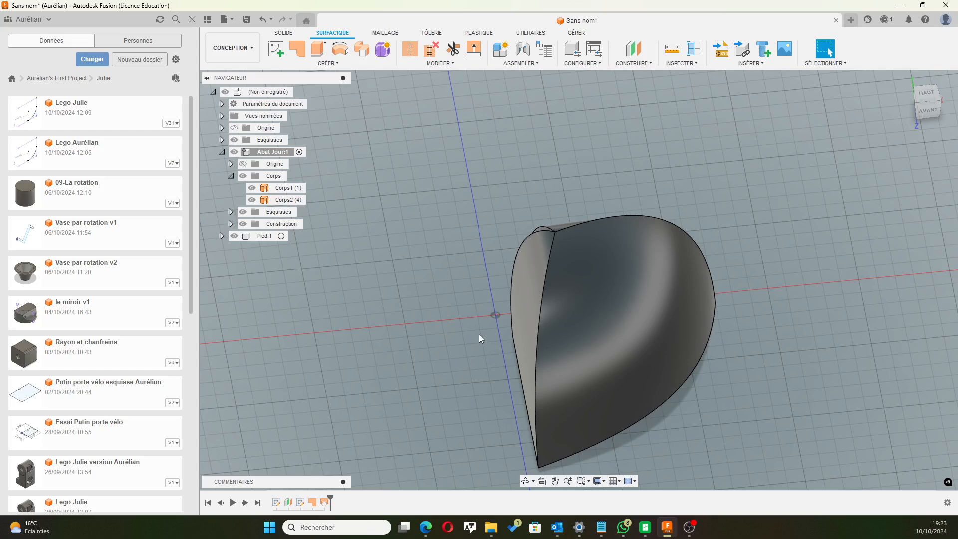
Stitch the patch and loft surface bodies together with a 0.10 mm tolerance, keeping the operation as a new body.
scroll(479, 334, down, 2)
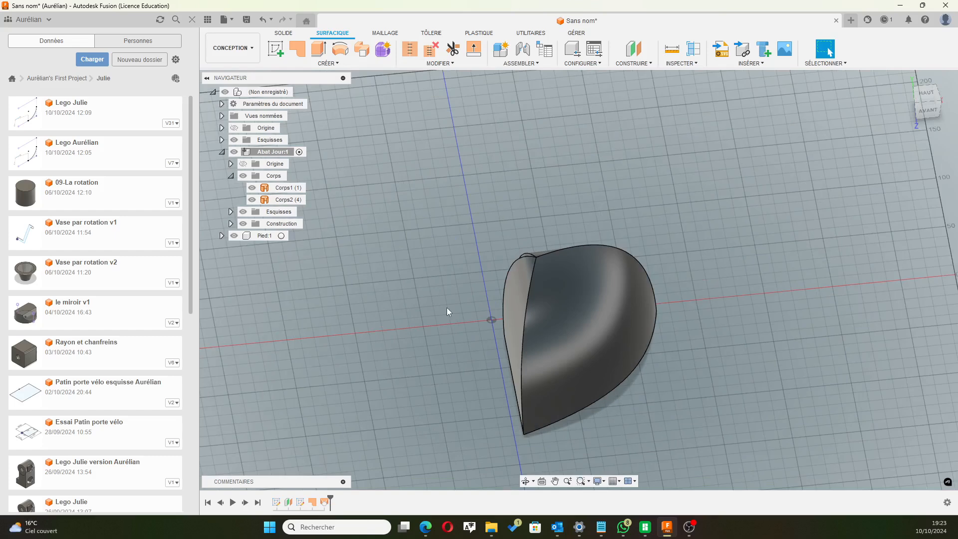
click(409, 50)
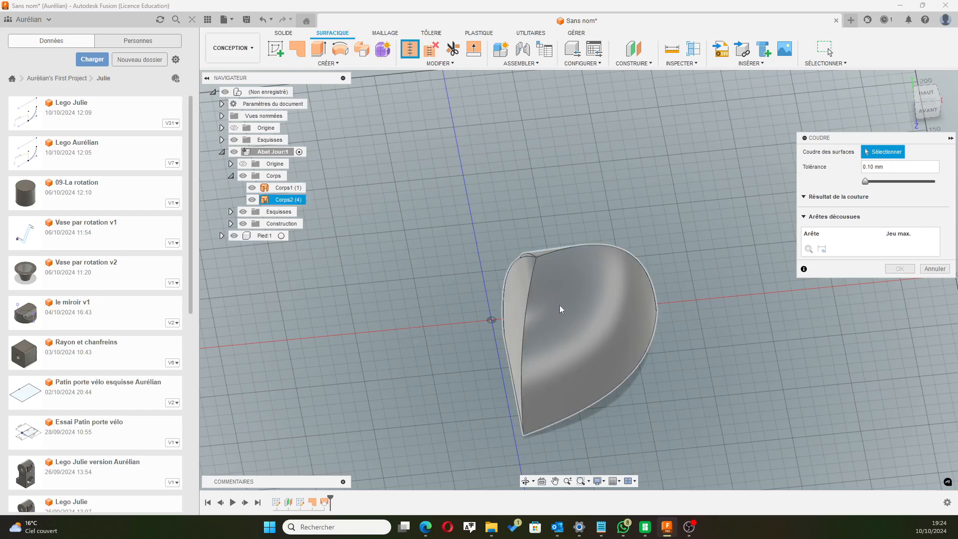
click(293, 188)
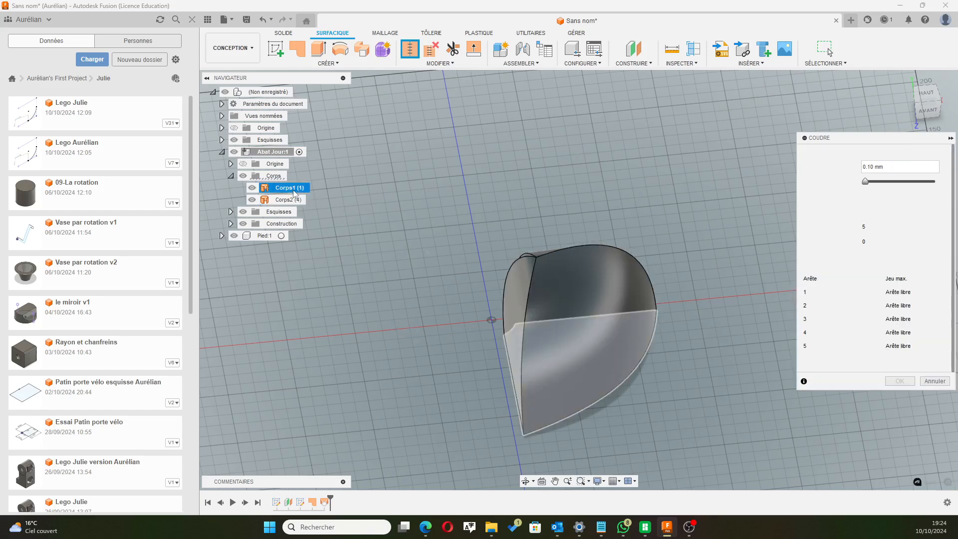
click(294, 200)
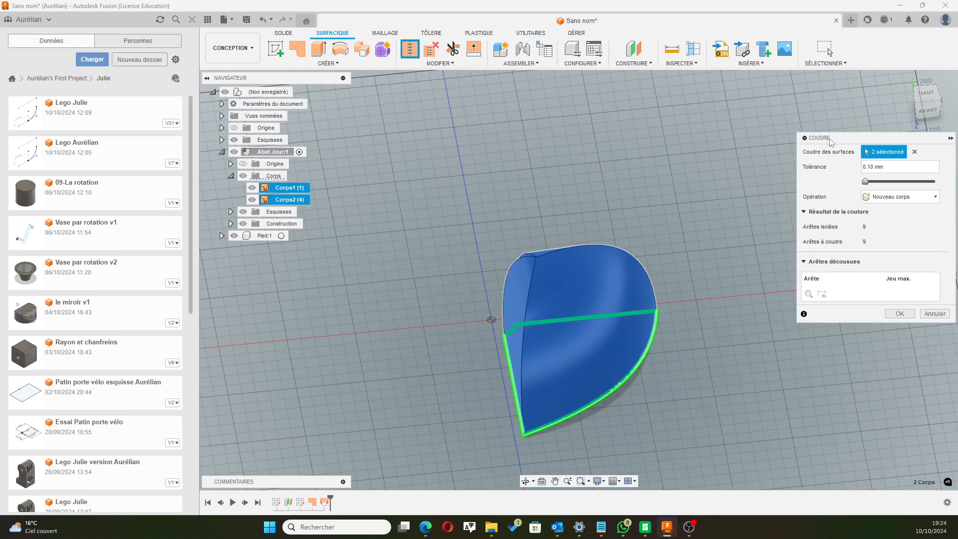
drag(828, 138, 764, 138)
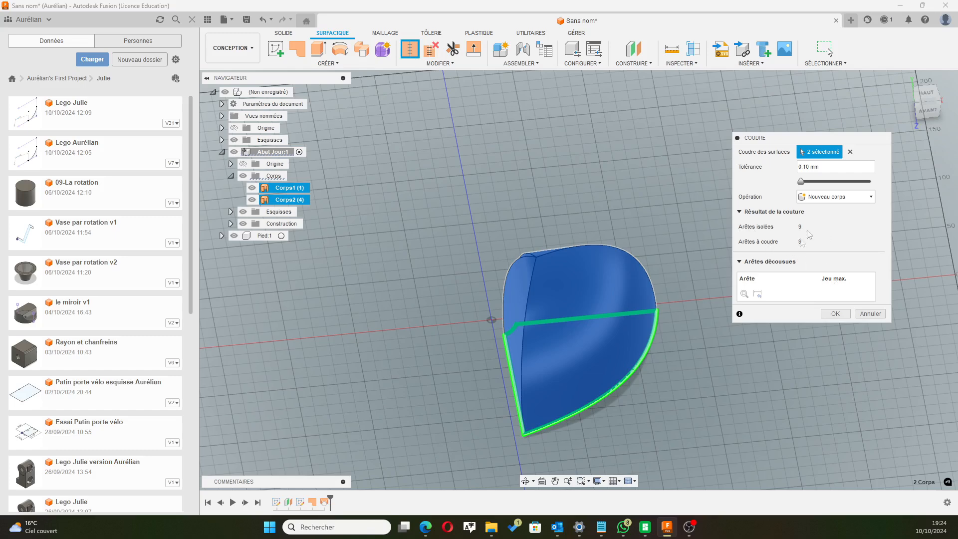
click(820, 200)
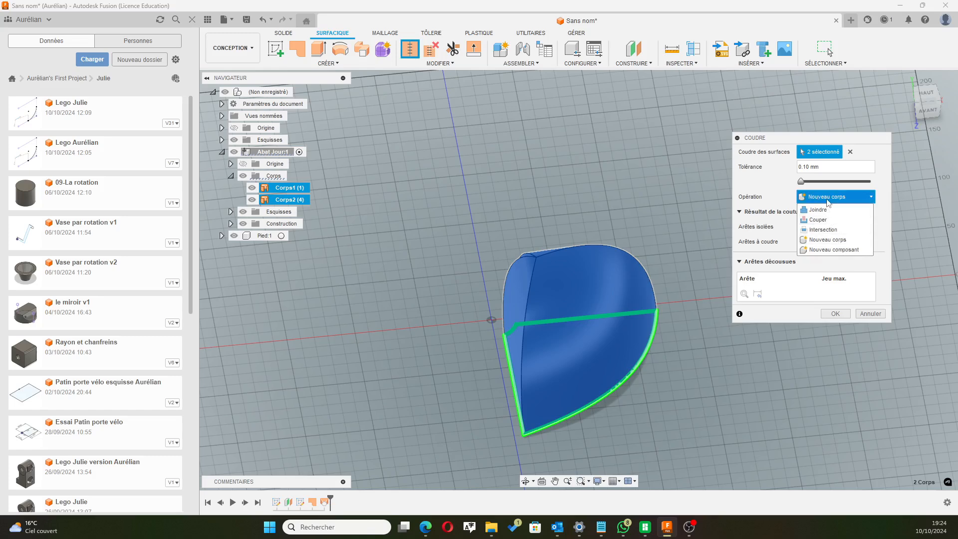
click(829, 201)
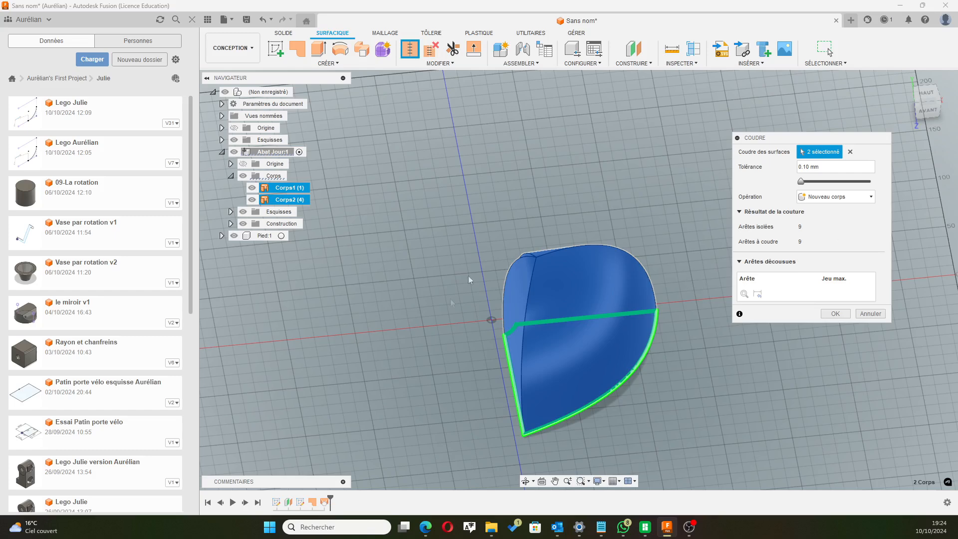
click(834, 314)
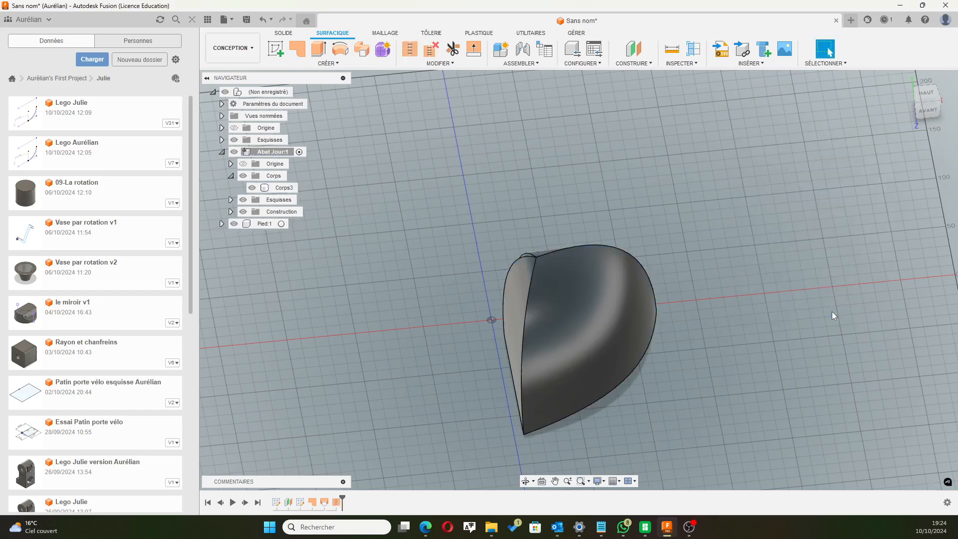
Fillet the two long curved edges between the lampshade's side faces and its domed outer face with a 10 mm radius.
scroll(553, 374, down, 1)
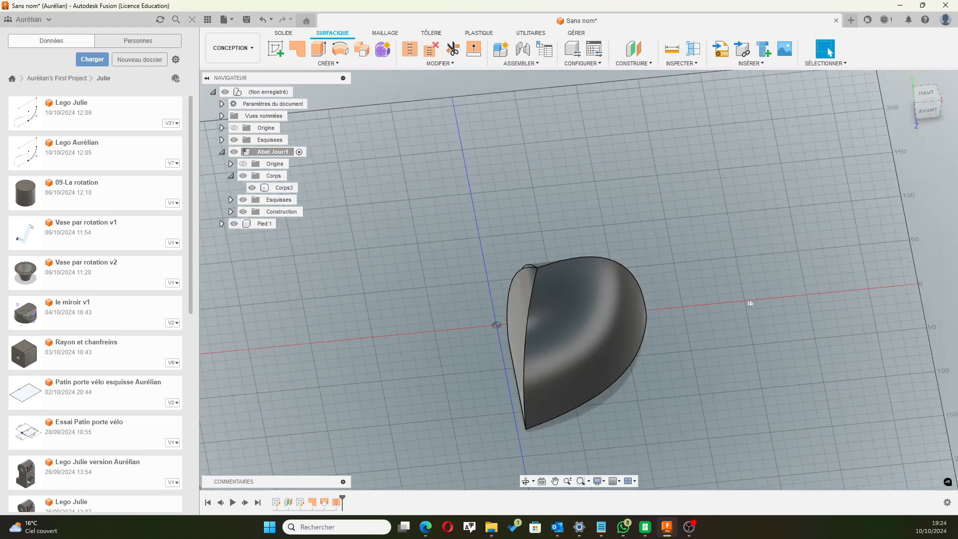
shift+middle_drag(705, 315, 749, 288)
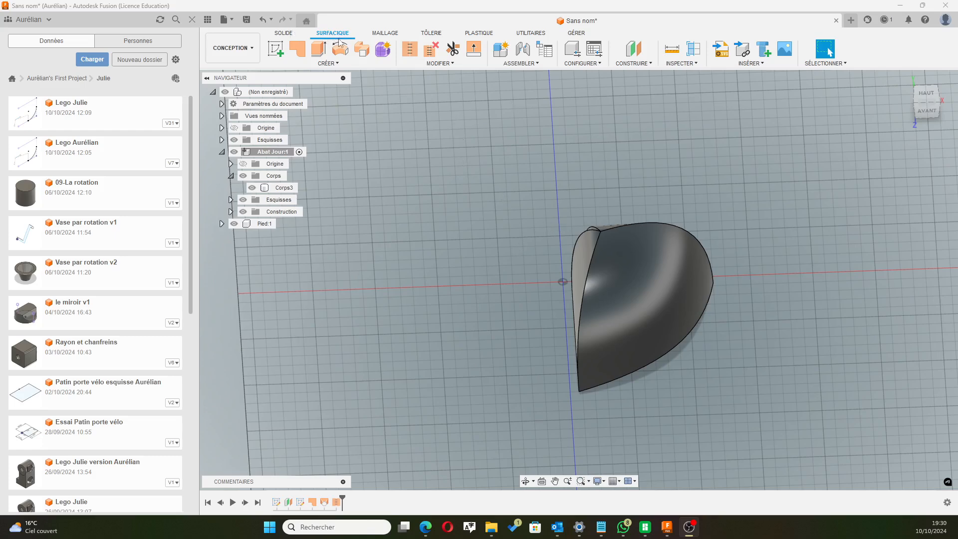
click(286, 33)
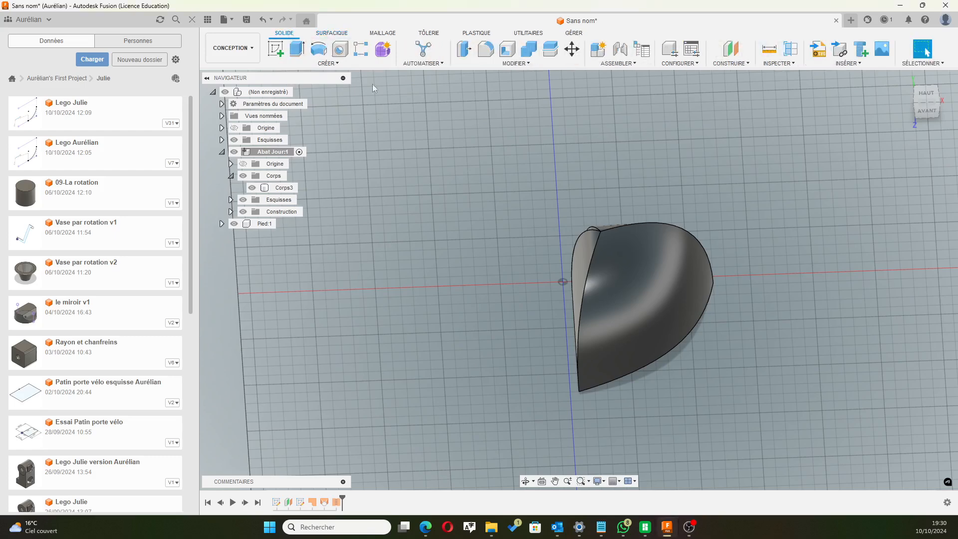
click(485, 49)
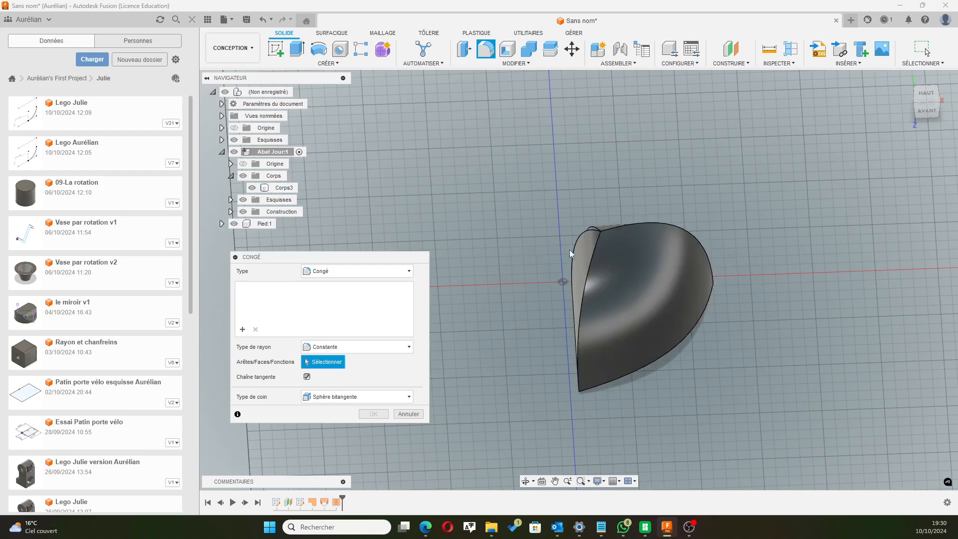
click(586, 279)
shift+middle_drag(776, 229, 733, 269)
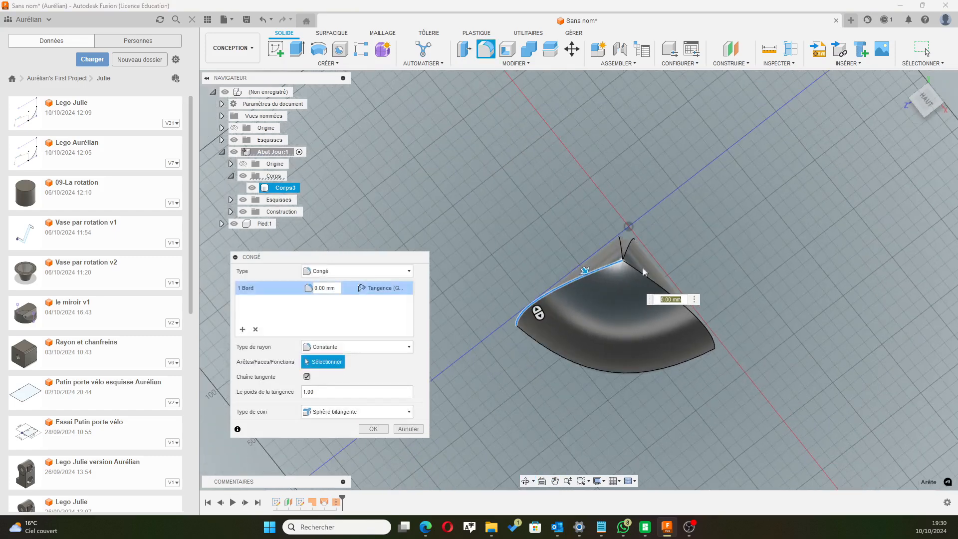
click(644, 274)
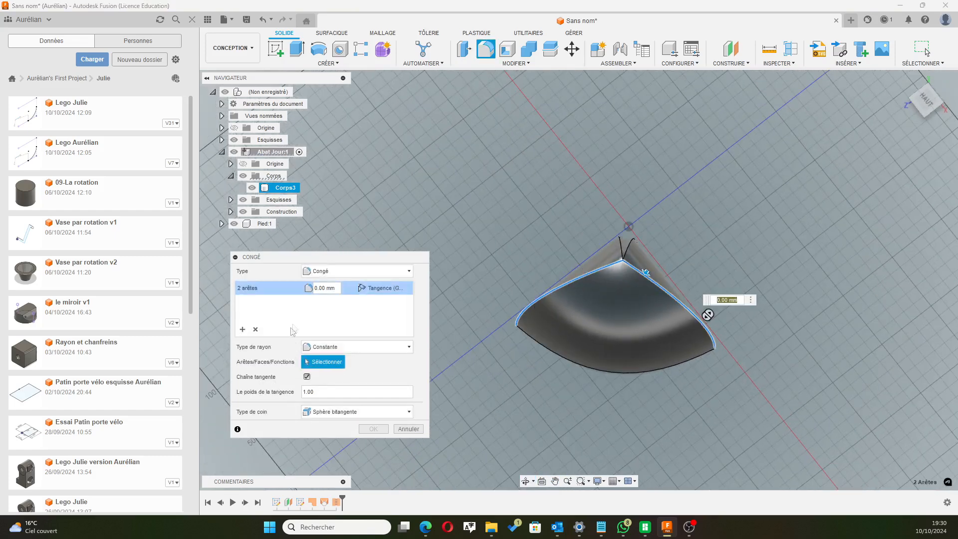
click(328, 288)
text(10)
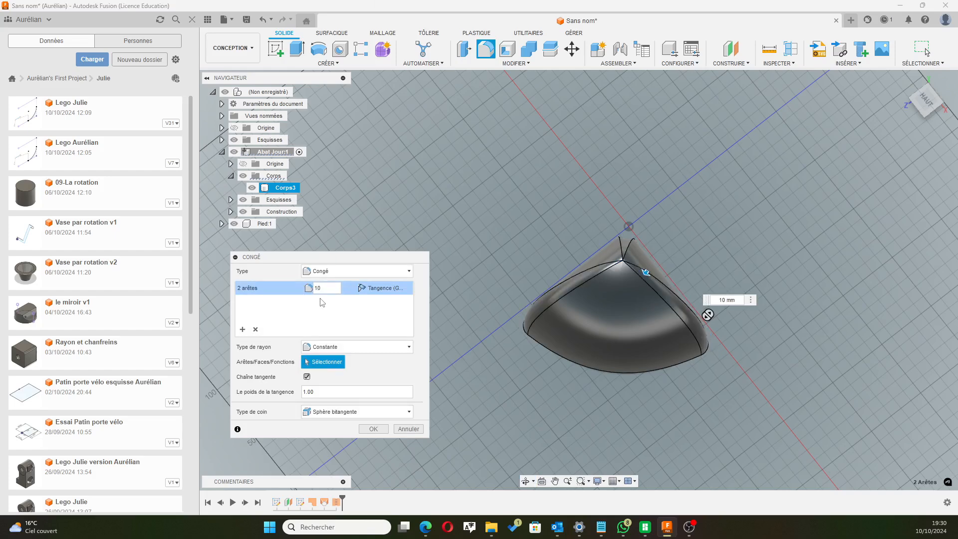
click(383, 430)
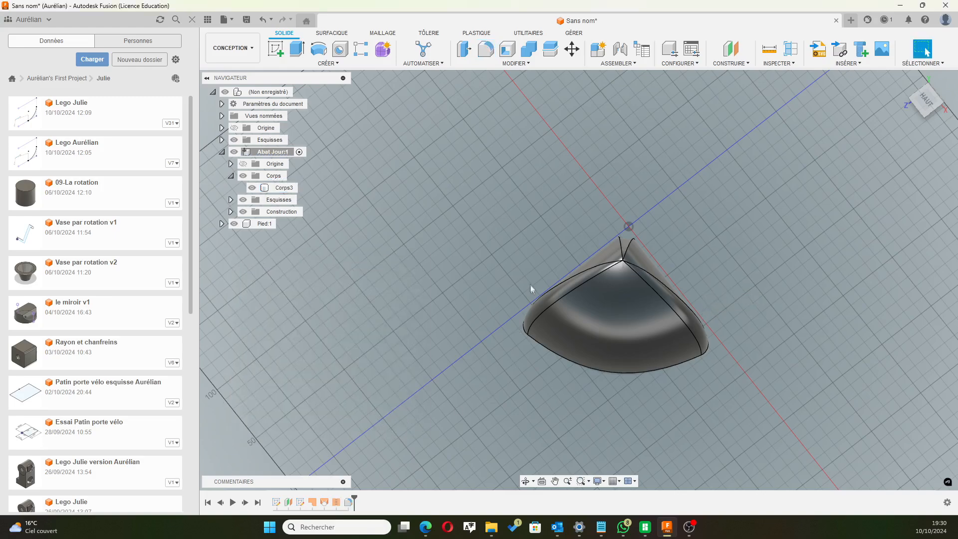
Fillet both upright edges of the narrow corner face between the two side walls with a 3 mm radius.
middle_drag(536, 231, 726, 160)
click(678, 242)
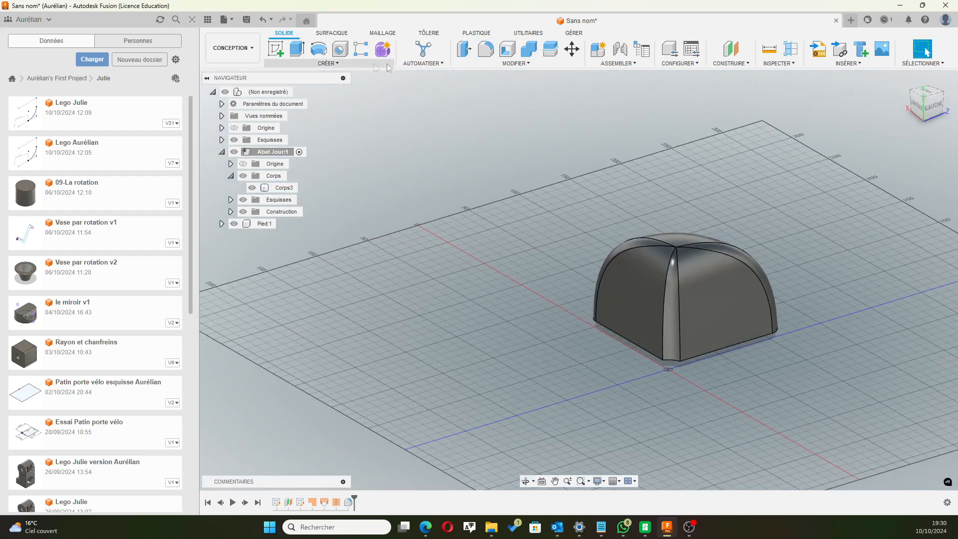
click(486, 49)
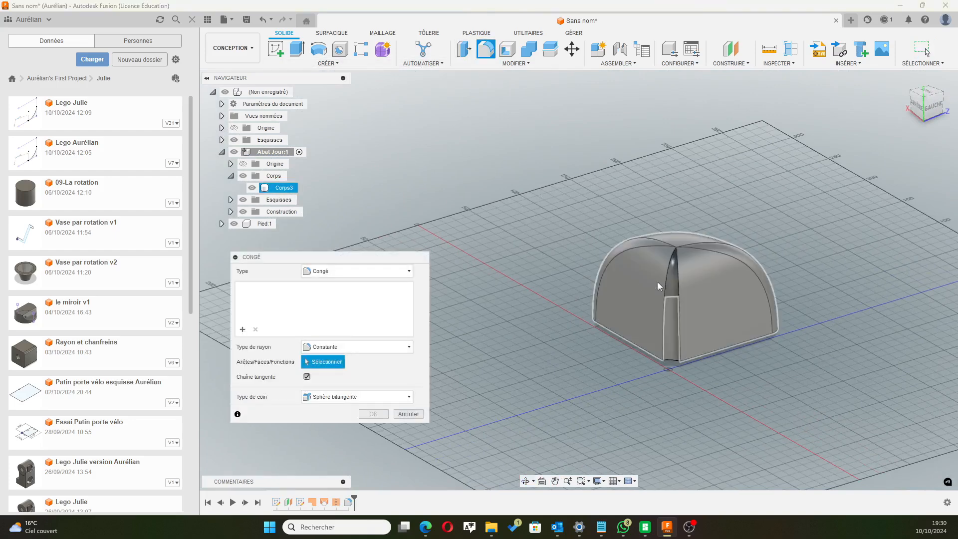
click(673, 287)
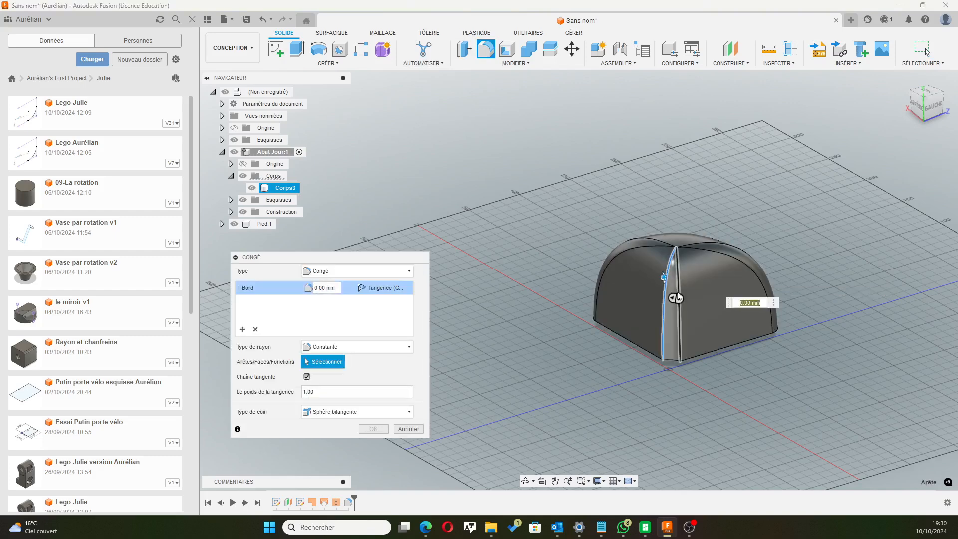
click(676, 286)
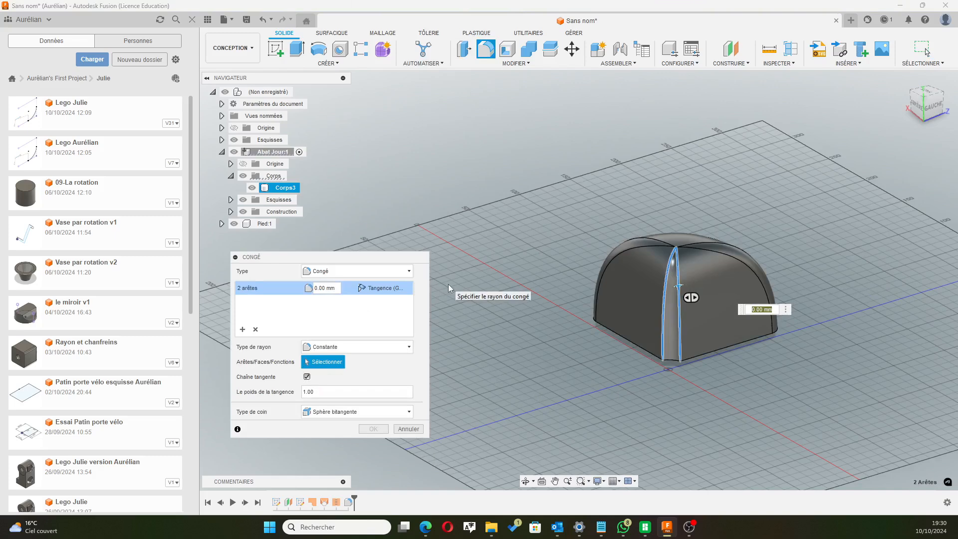
text(3)
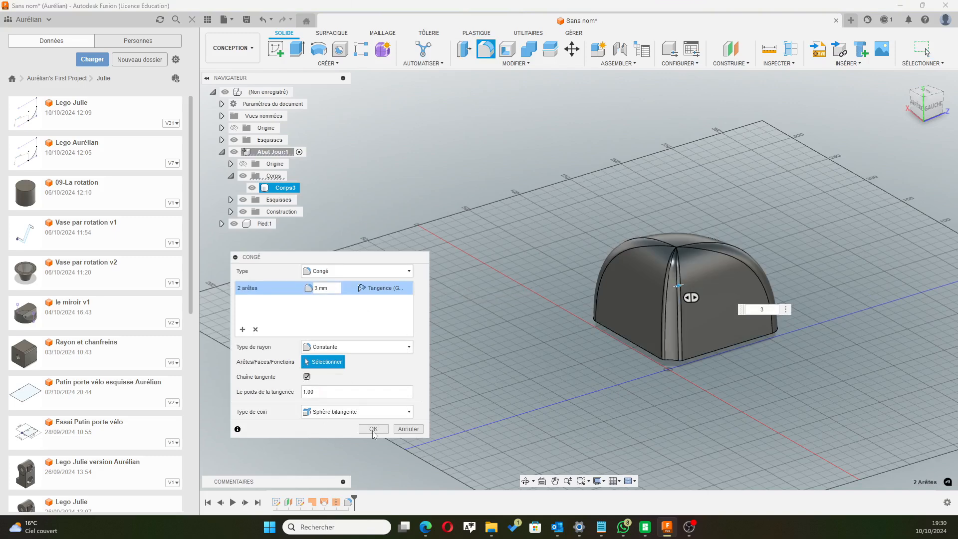
key(Return)
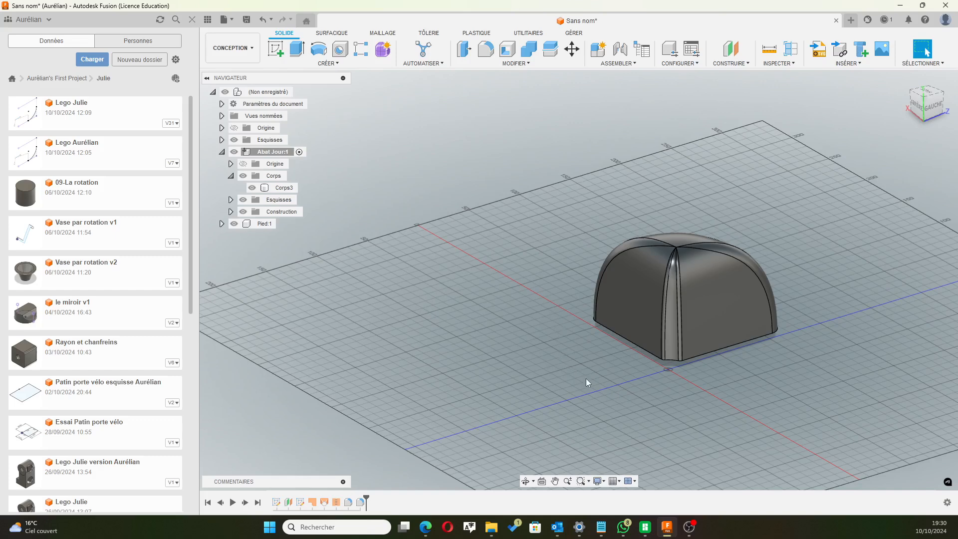
Shell the lampshade body inward with a 3 mm wall thickness, leaving its flat bottom face open.
middle_drag(623, 399, 616, 324)
click(509, 54)
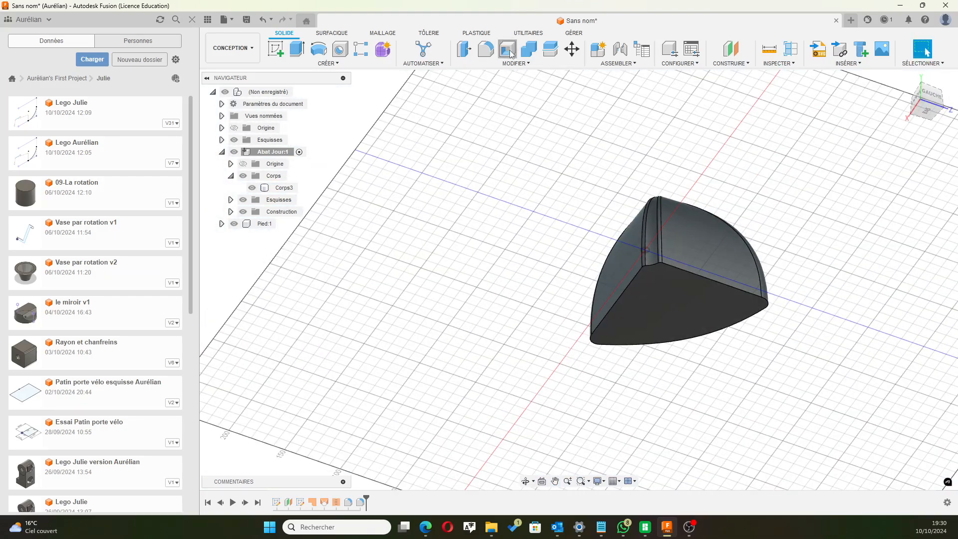
click(651, 293)
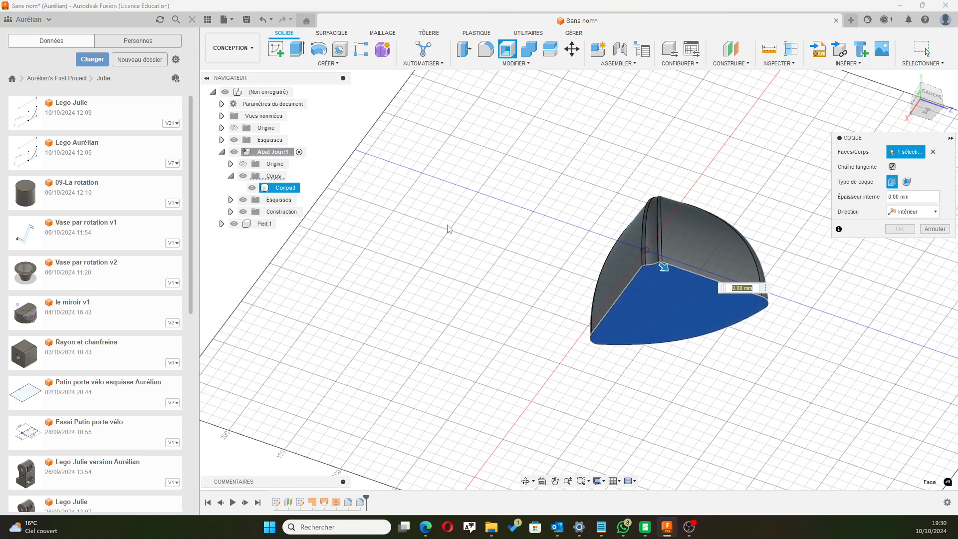
drag(868, 138, 820, 134)
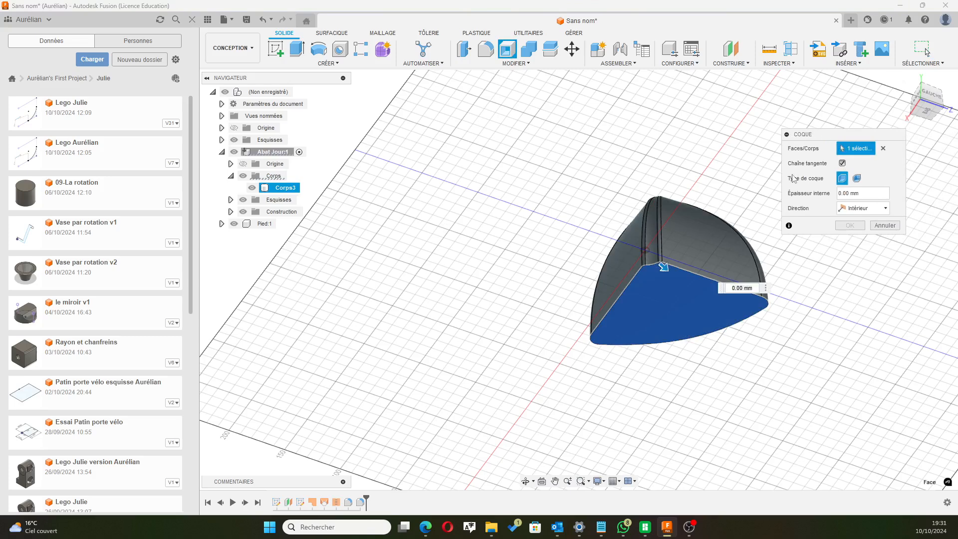
click(851, 193)
text(3)
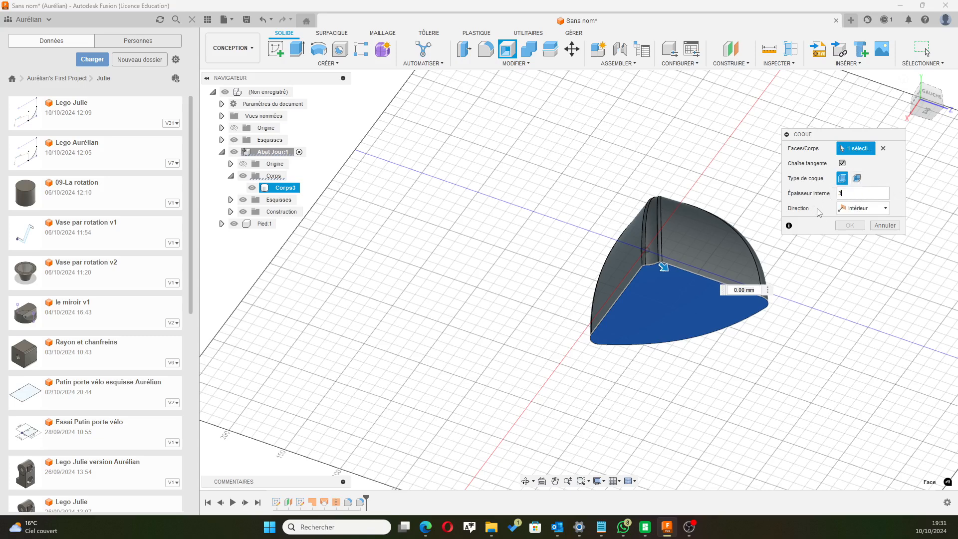
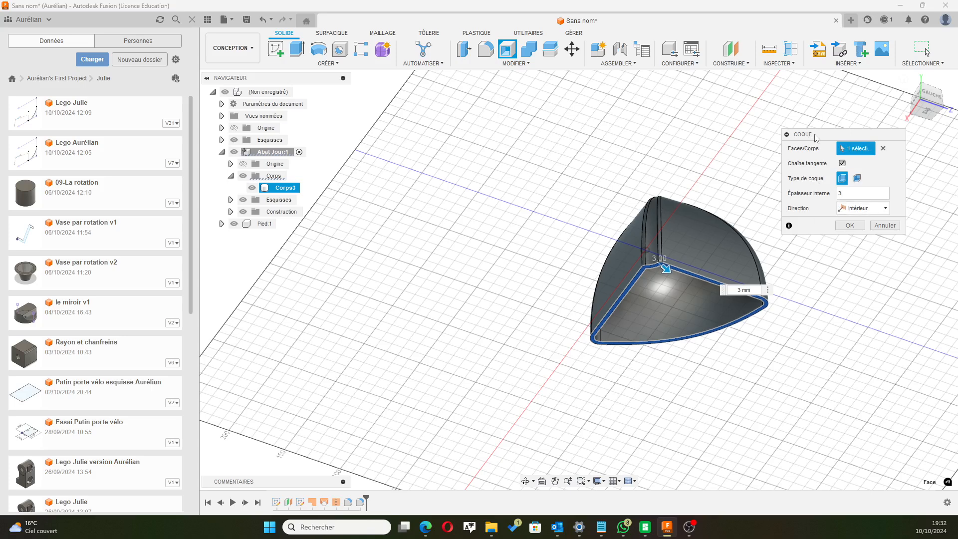
drag(816, 138, 794, 125)
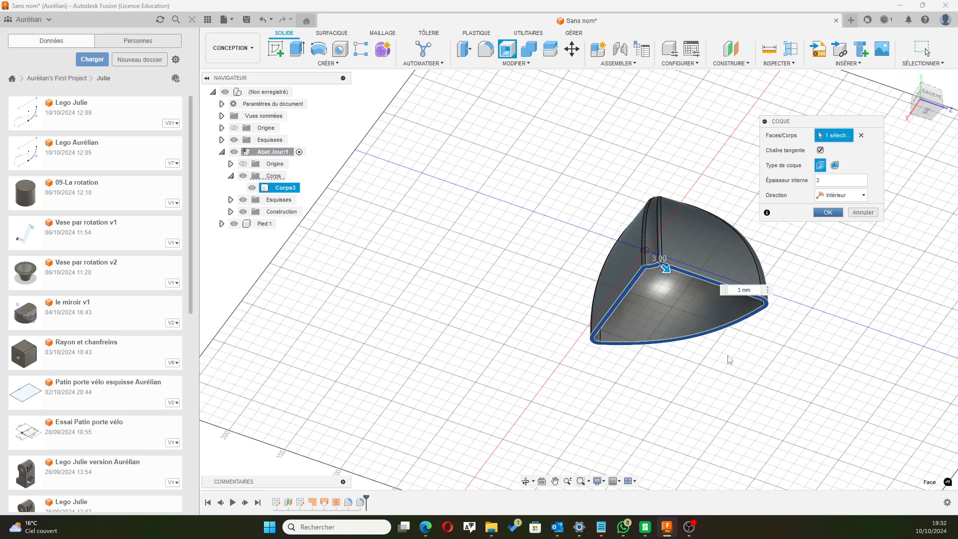
key(Return)
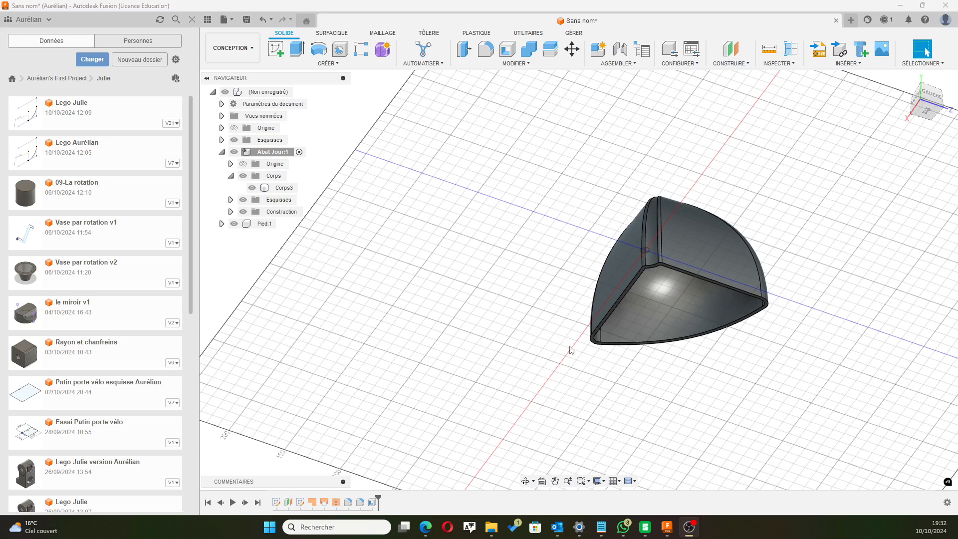
Start a sketch on the vertical YZ origin plane and project the straight bottom edge of the lampshade's side wall into it.
shift+middle_drag(553, 342, 482, 408)
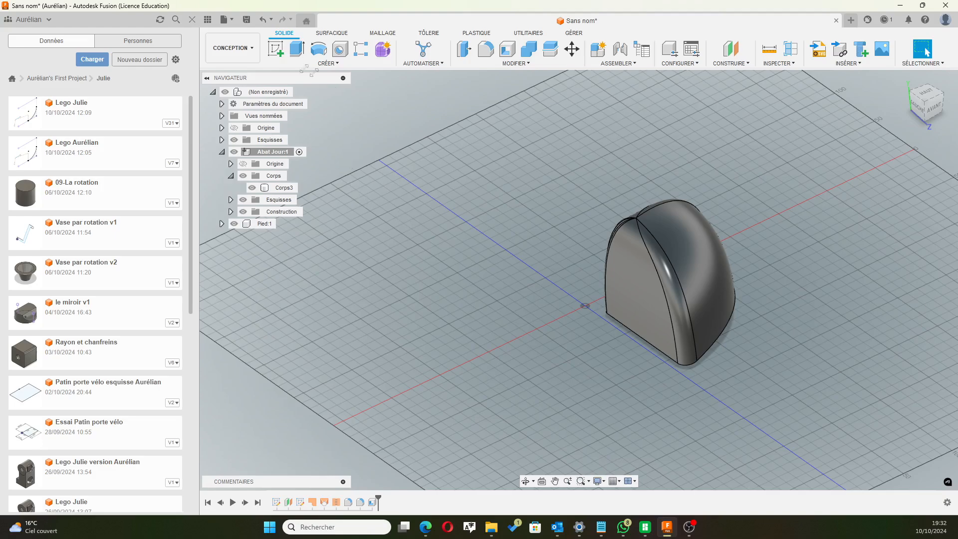
click(275, 50)
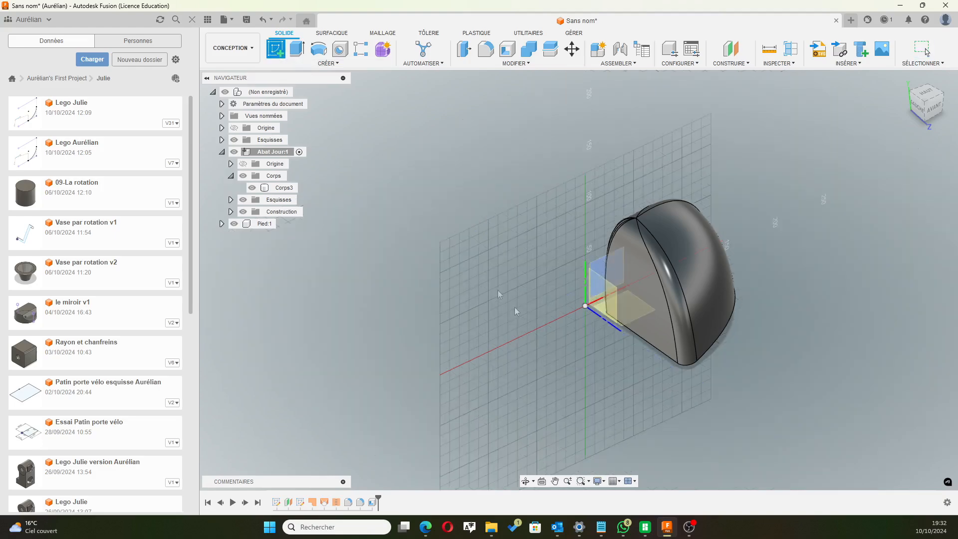
click(596, 301)
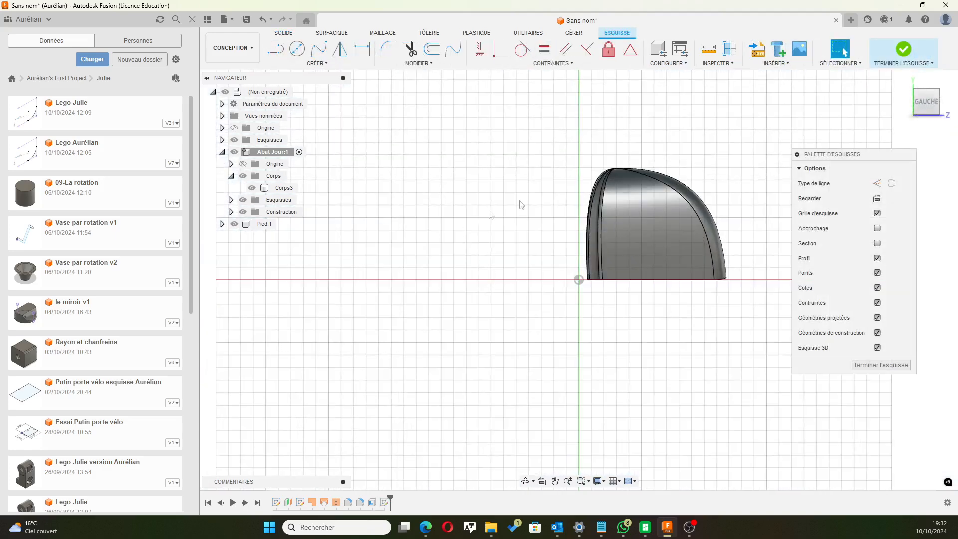
scroll(748, 142, up, 3)
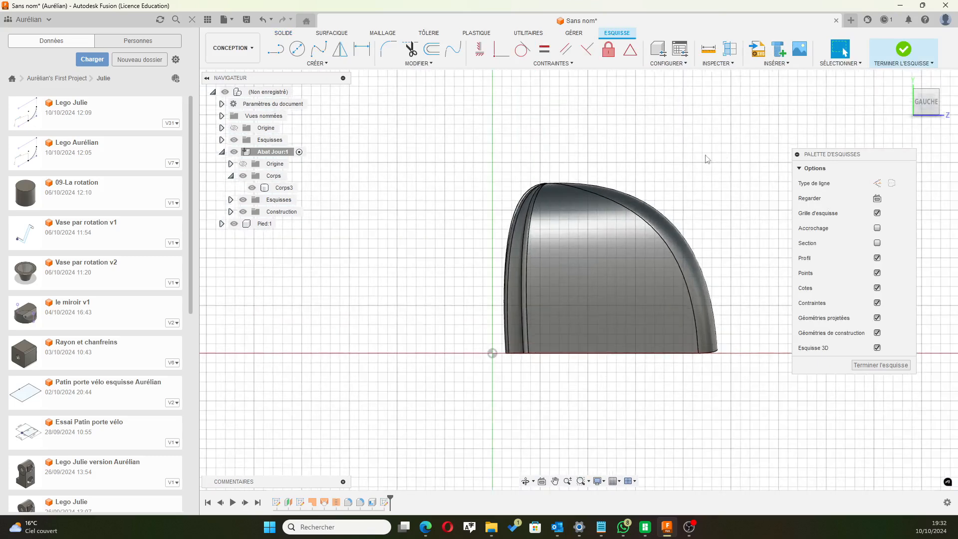
mouse_move(926, 102)
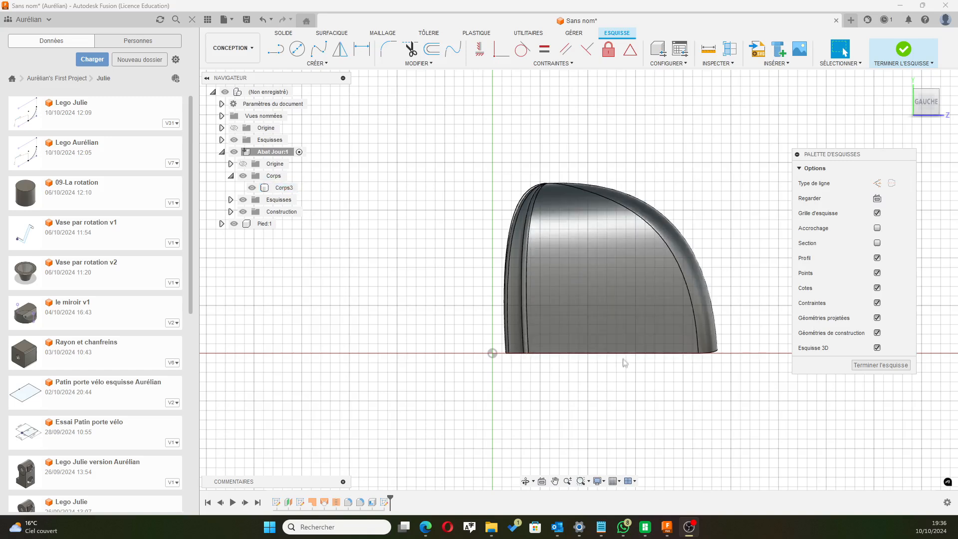
click(316, 63)
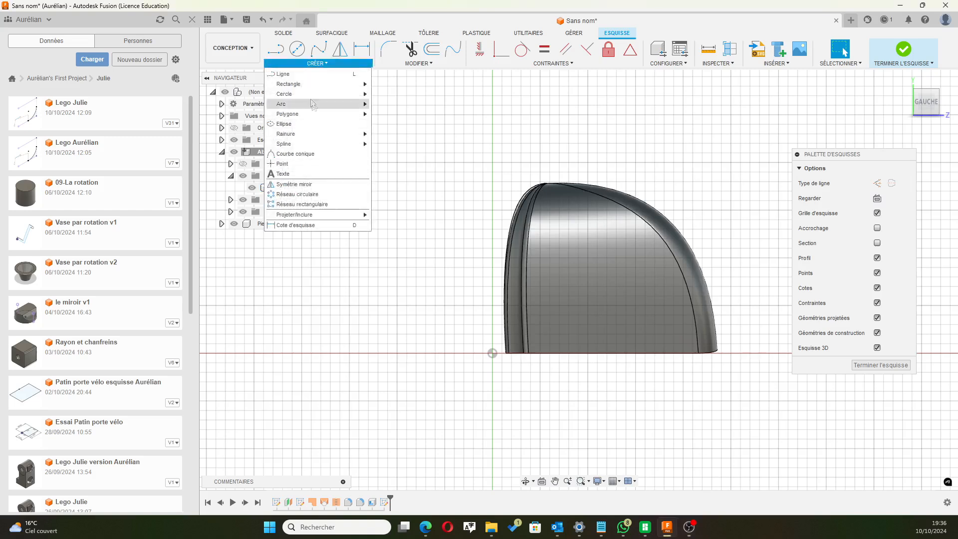
mouse_move(315, 214)
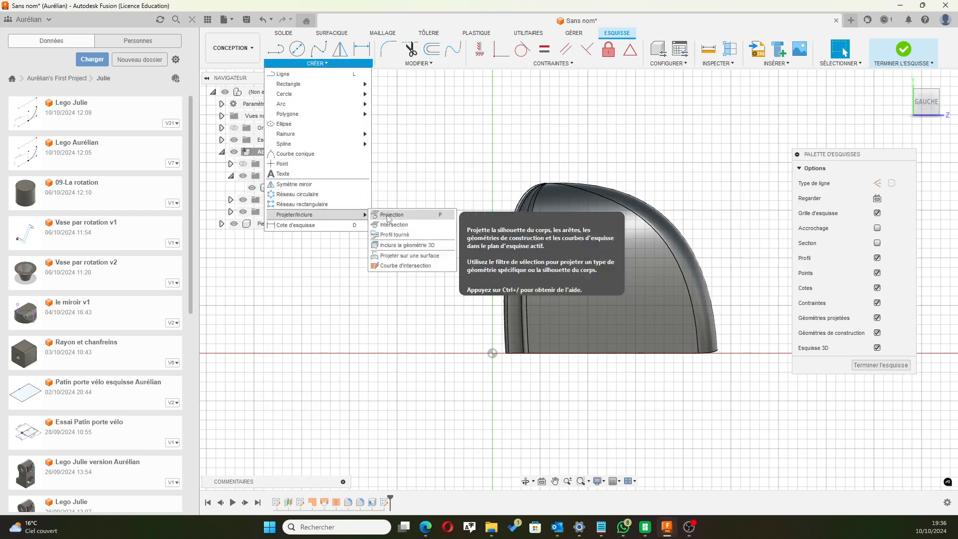
click(387, 216)
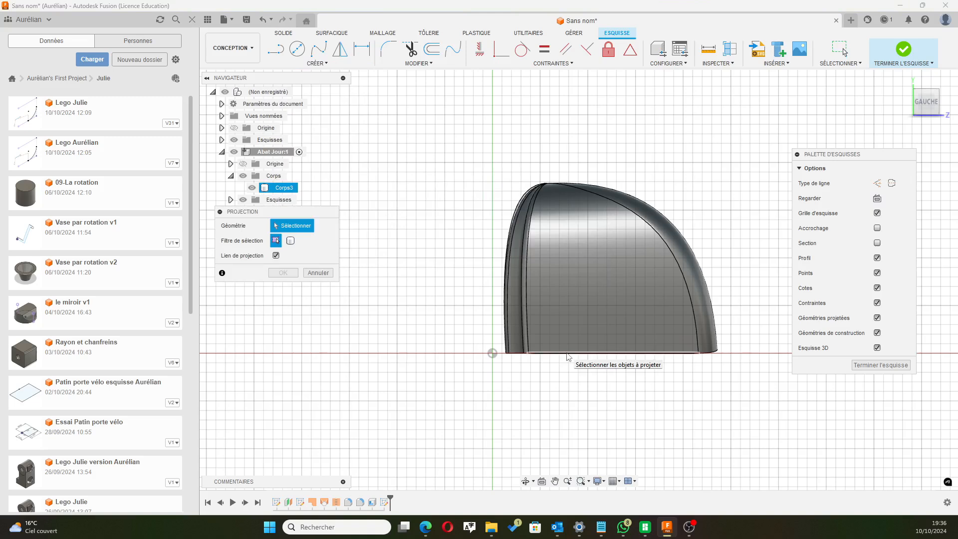
click(567, 354)
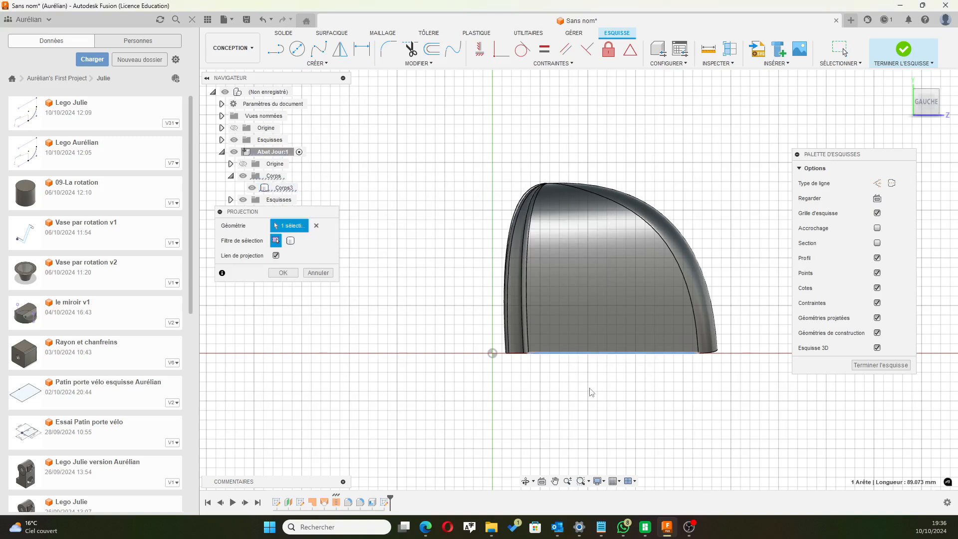
shift+middle_drag(591, 389, 588, 364)
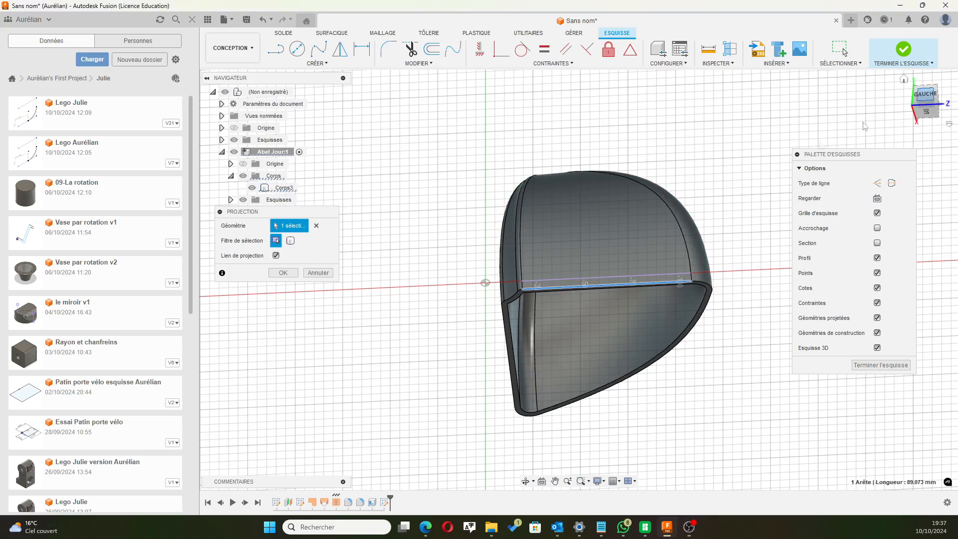
click(925, 96)
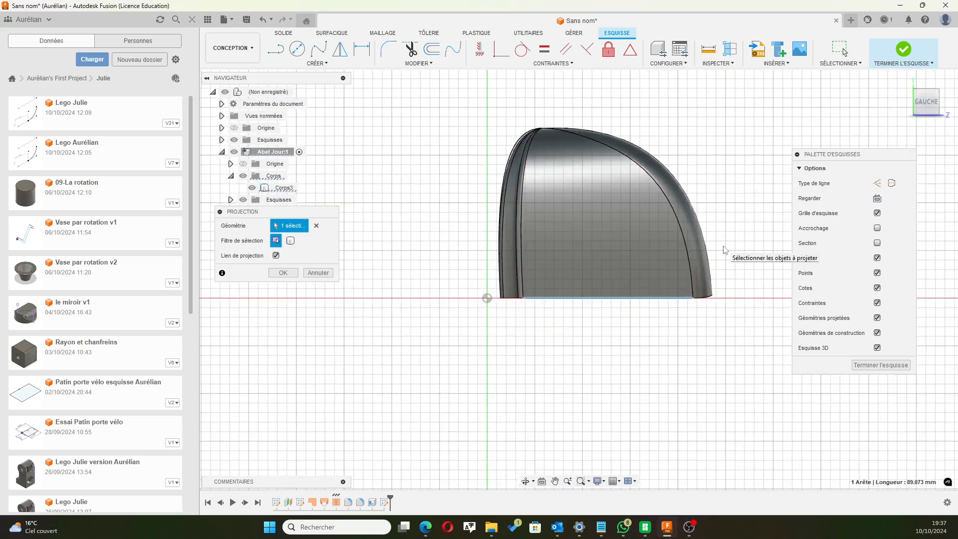
scroll(615, 263, up, 2)
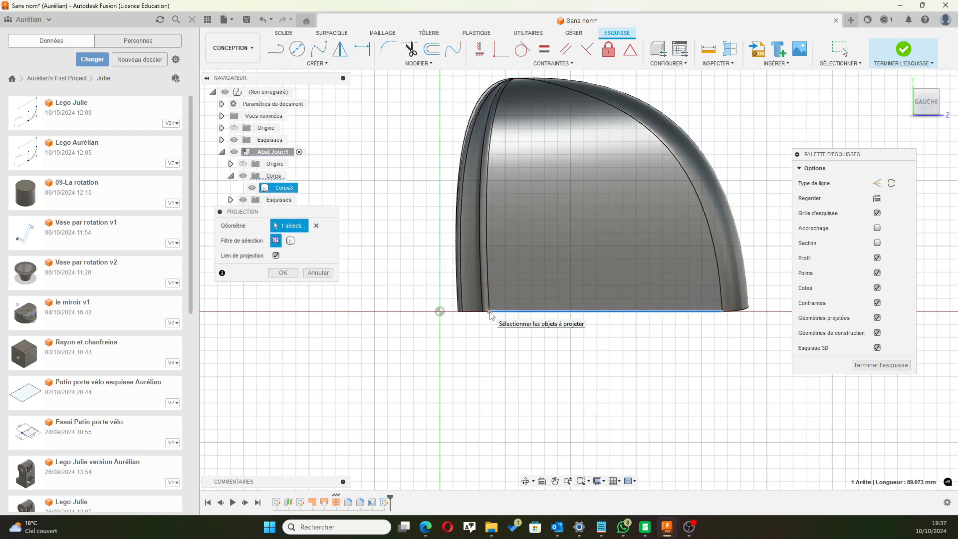
Draw a horizontal line from the origin to the near end of the projected bottom edge.
key(l)
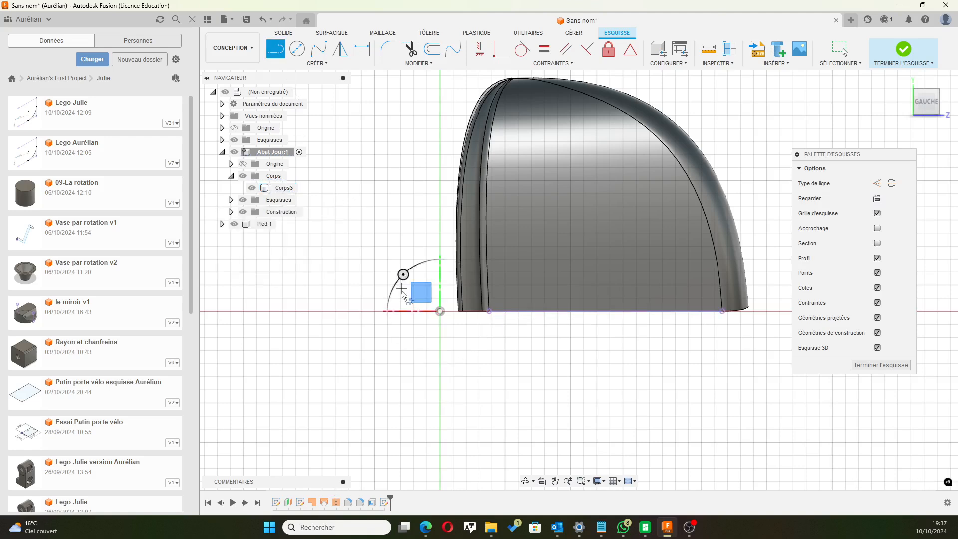
click(439, 311)
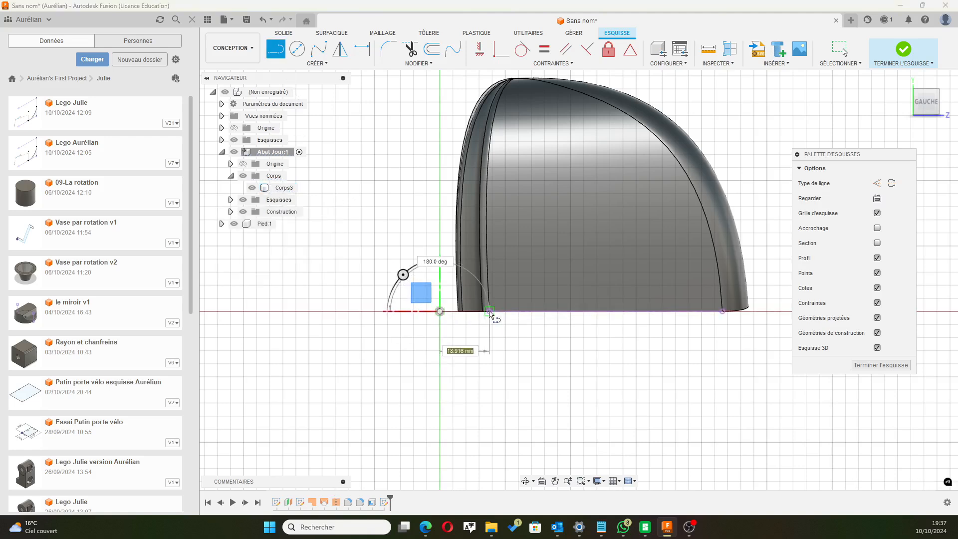
click(489, 311)
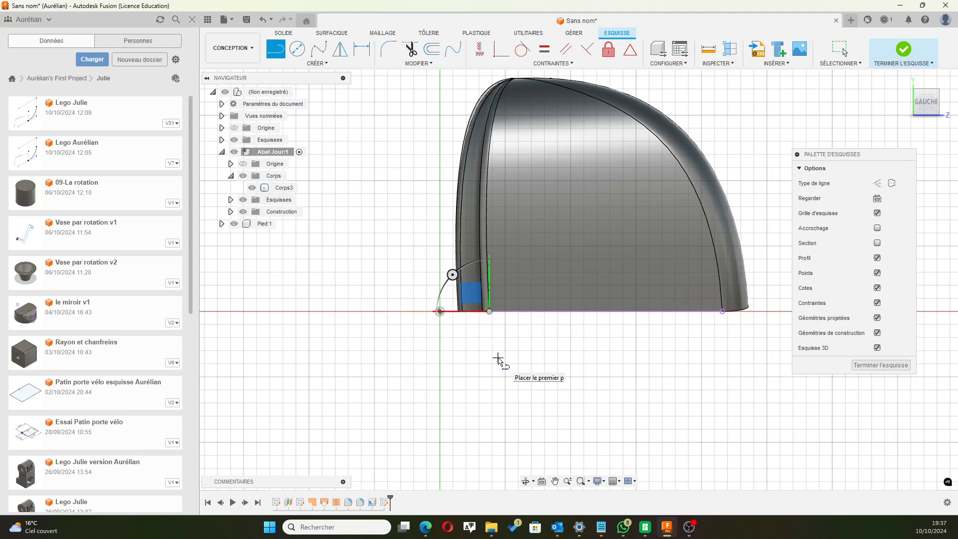
key(Escape)
Turn off 3D sketching and hide the lampshade body Corps3.
click(877, 348)
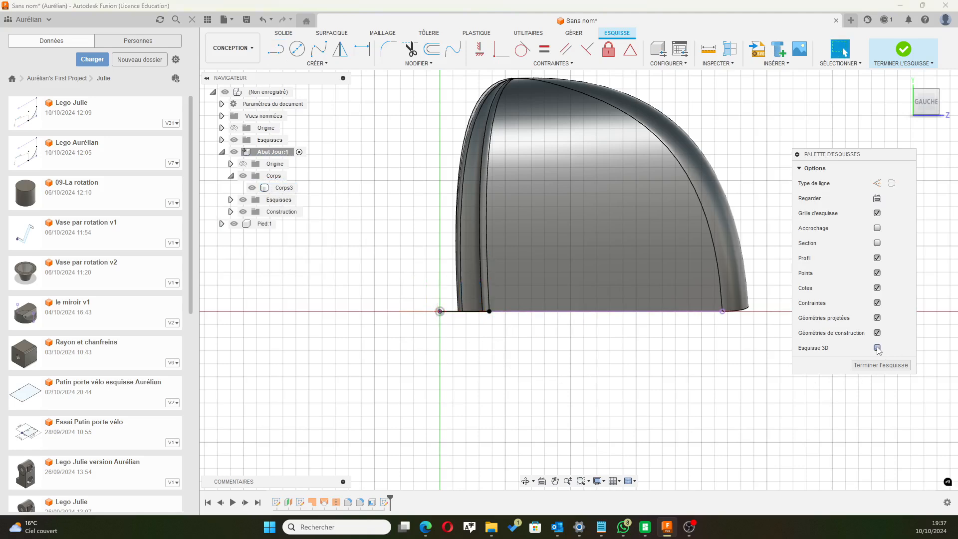
click(555, 317)
click(252, 187)
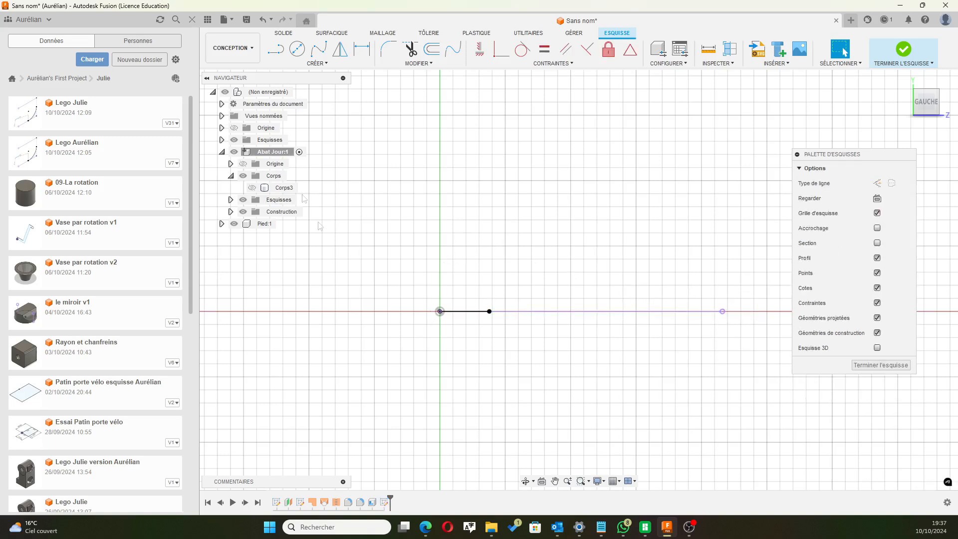
Draw a horizontal line along the axis extending outward from the far end of the projected edge.
click(276, 48)
scroll(755, 341, down, 2)
middle_drag(762, 344, 606, 341)
click(574, 314)
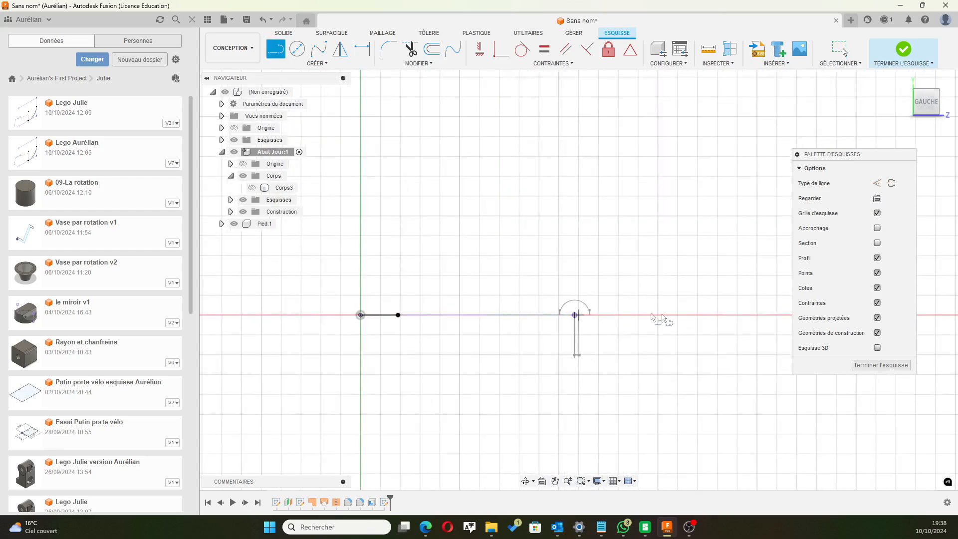
click(702, 315)
key(Escape)
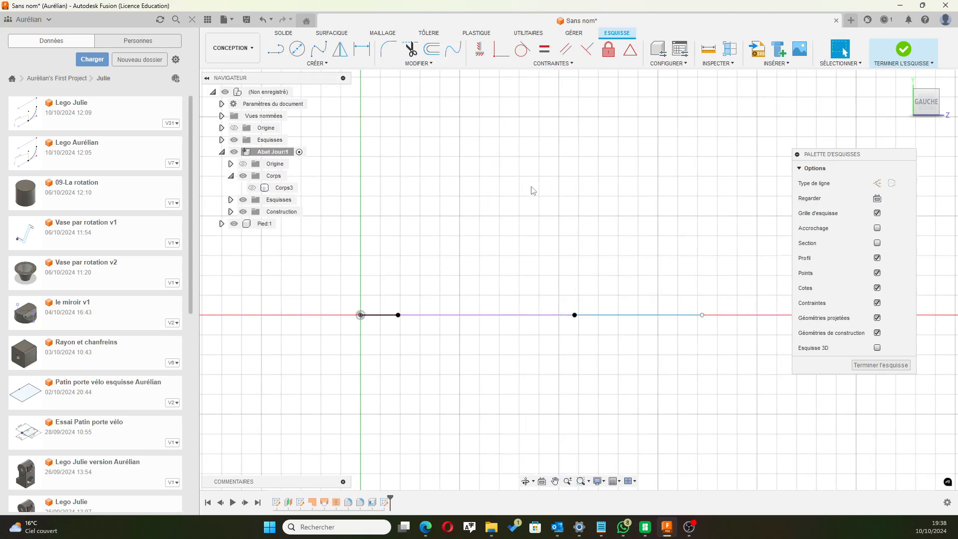
Draw a 56 mm vertical line upward from the origin.
click(277, 50)
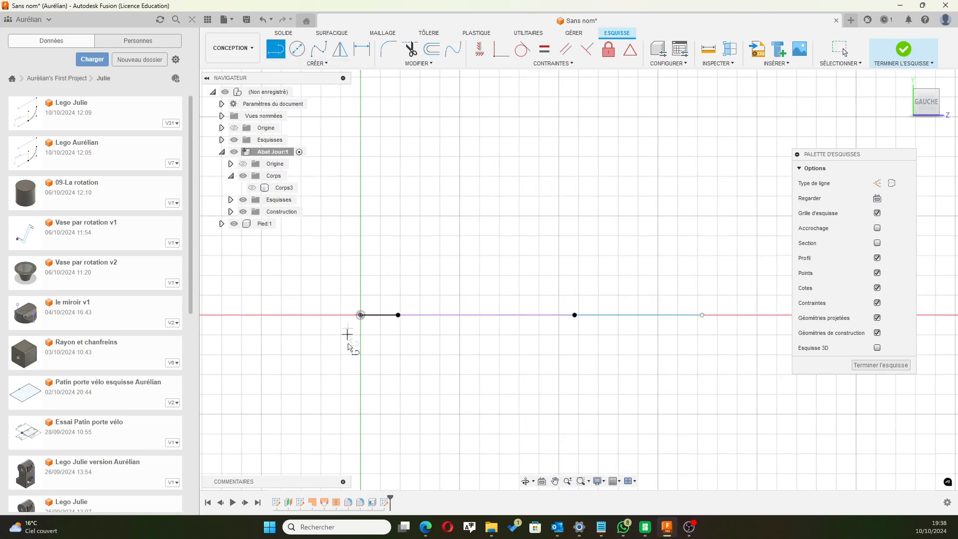
click(362, 315)
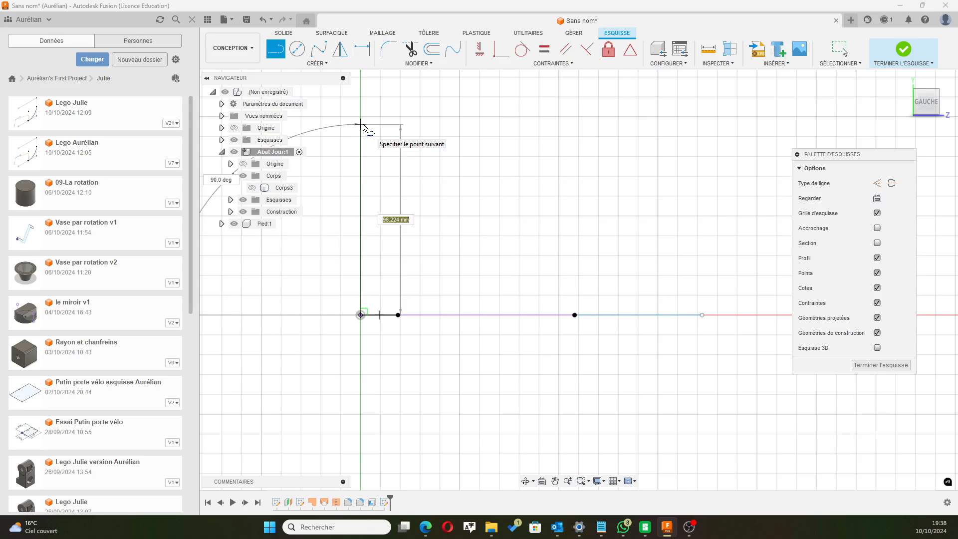
text(56)
key(Return)
key(Escape)
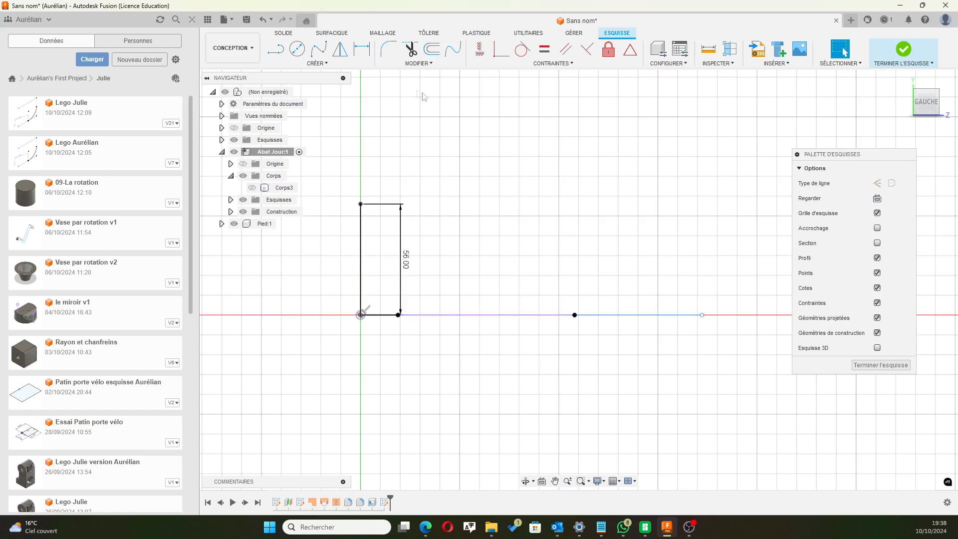
Place a sketch point on the horizontal axis line and dimension it 100 mm from the origin.
click(314, 66)
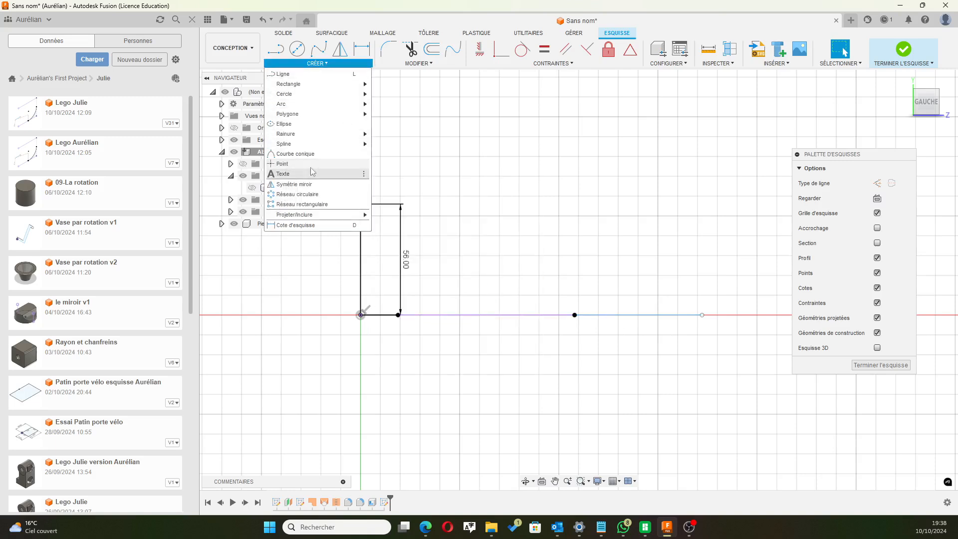
click(283, 164)
click(674, 315)
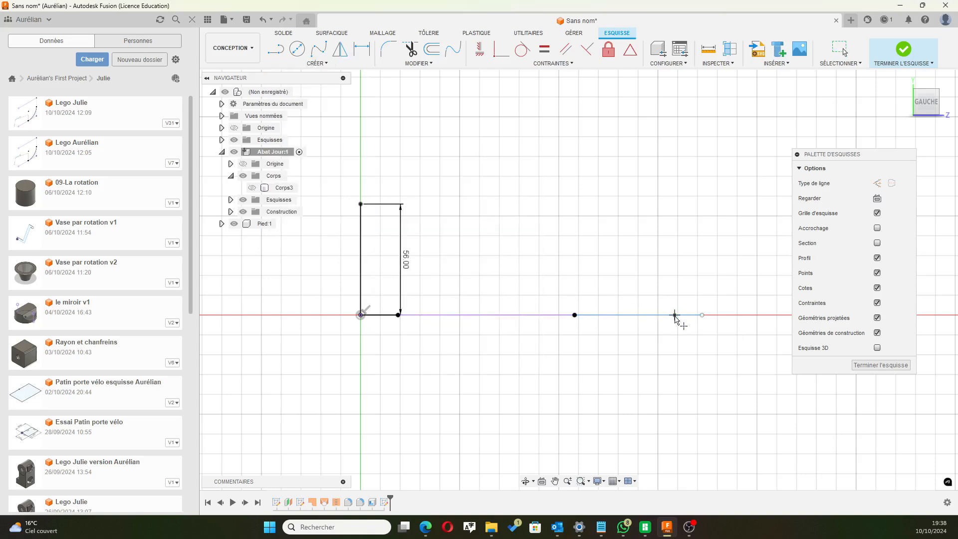
click(362, 49)
click(674, 315)
click(360, 314)
click(488, 366)
text(10)
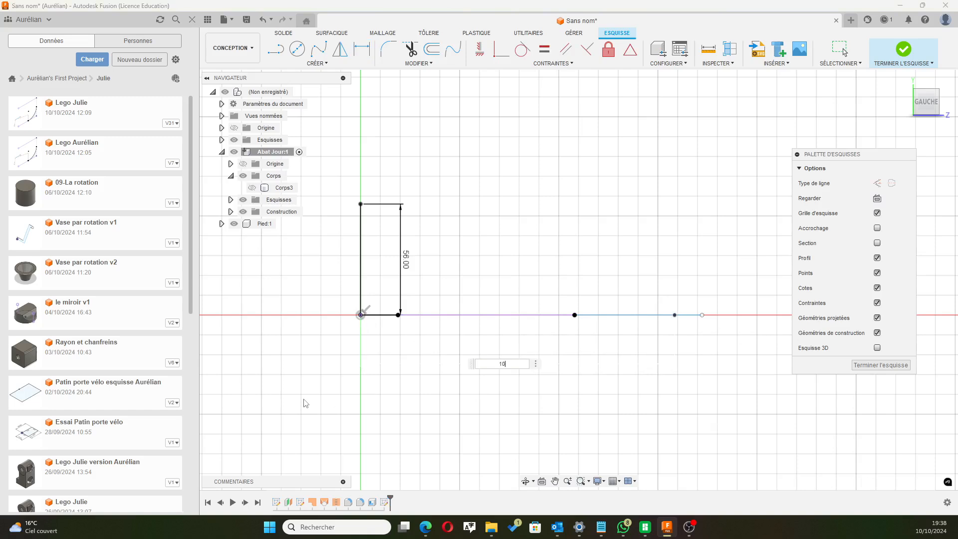
text(0)
key(Return)
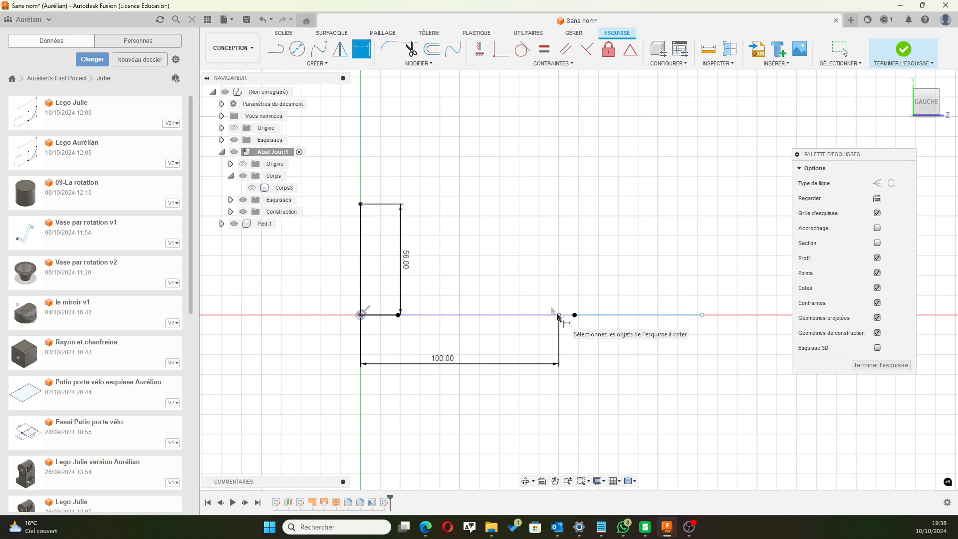
Draw a fit-point spline from the upper end of the 56 mm line to the point 100 mm from the origin.
click(318, 48)
click(360, 204)
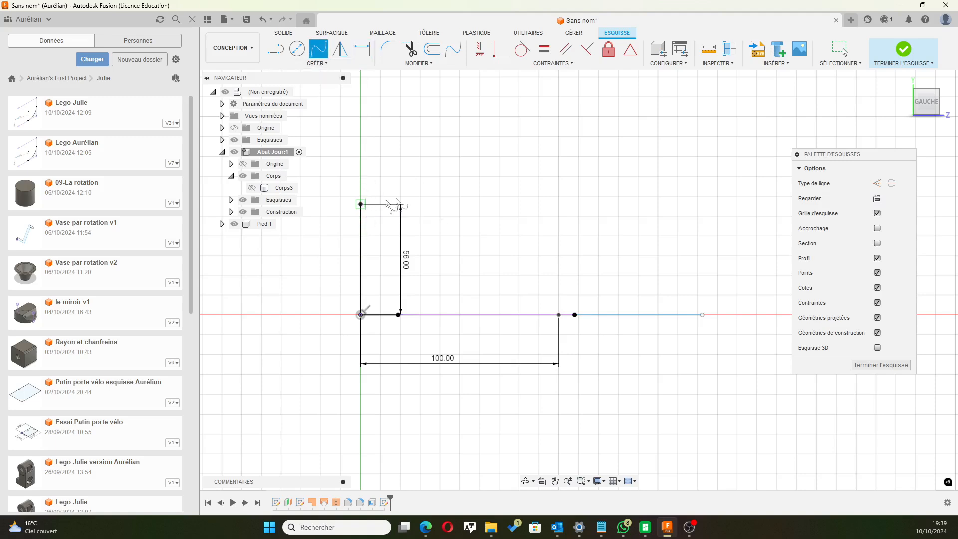
click(559, 315)
click(559, 317)
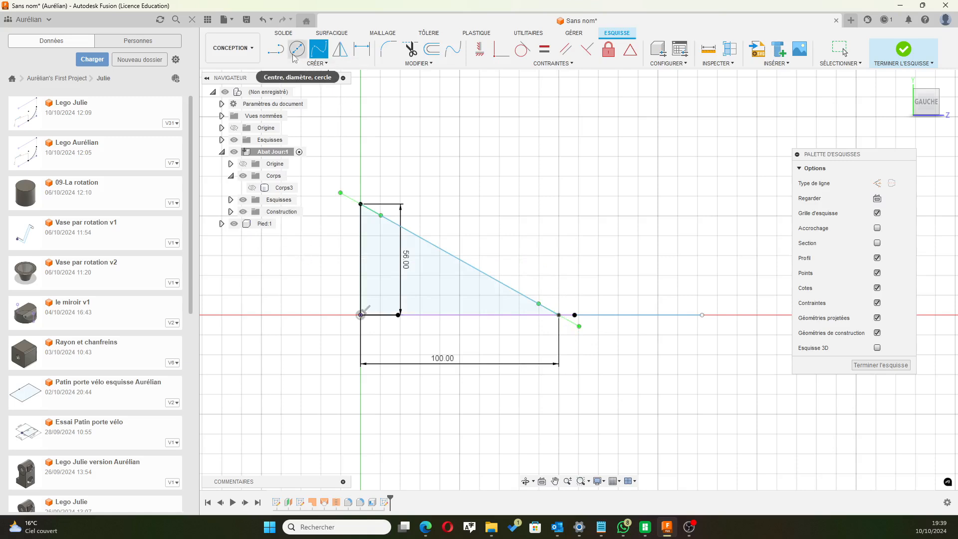
Constrain the spline's tangent handle at the upper end of the 56 mm line to be horizontal.
click(275, 51)
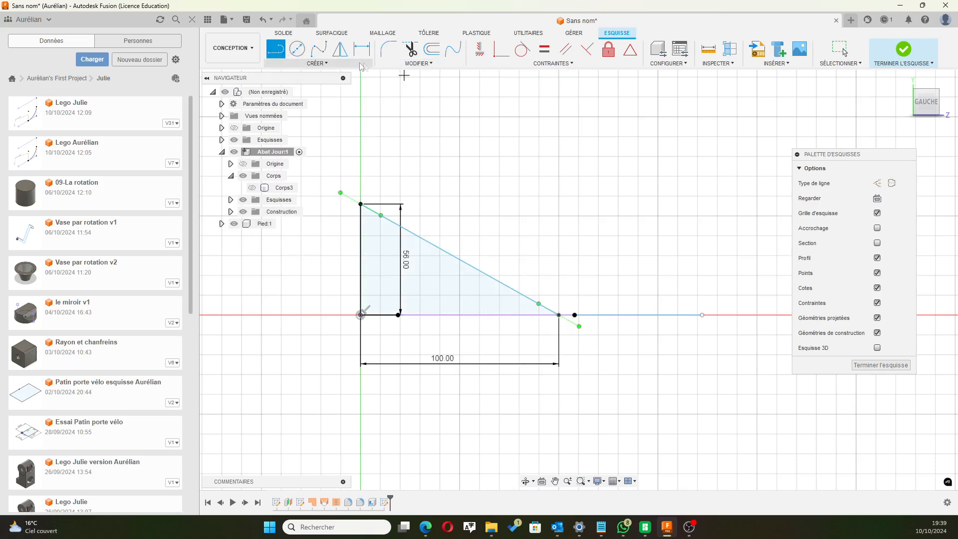
click(479, 49)
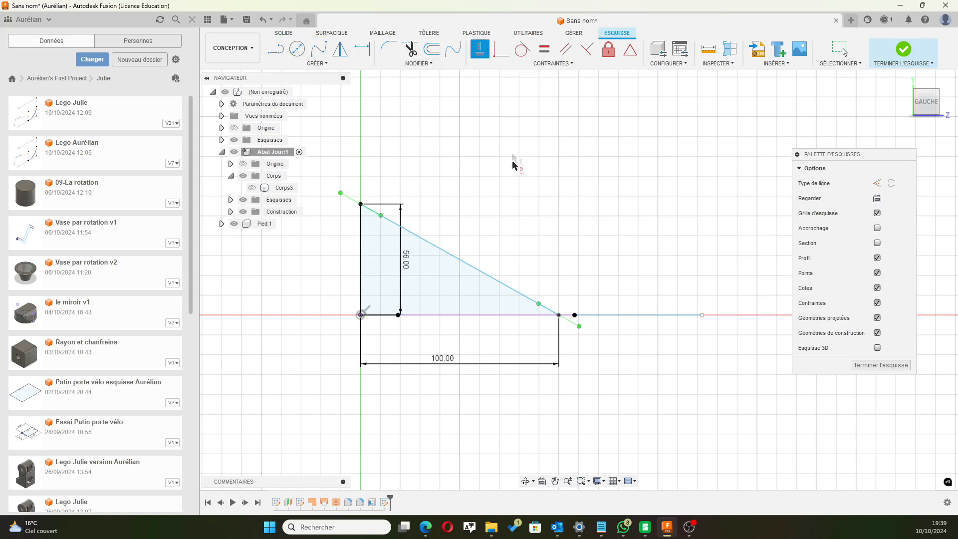
click(380, 215)
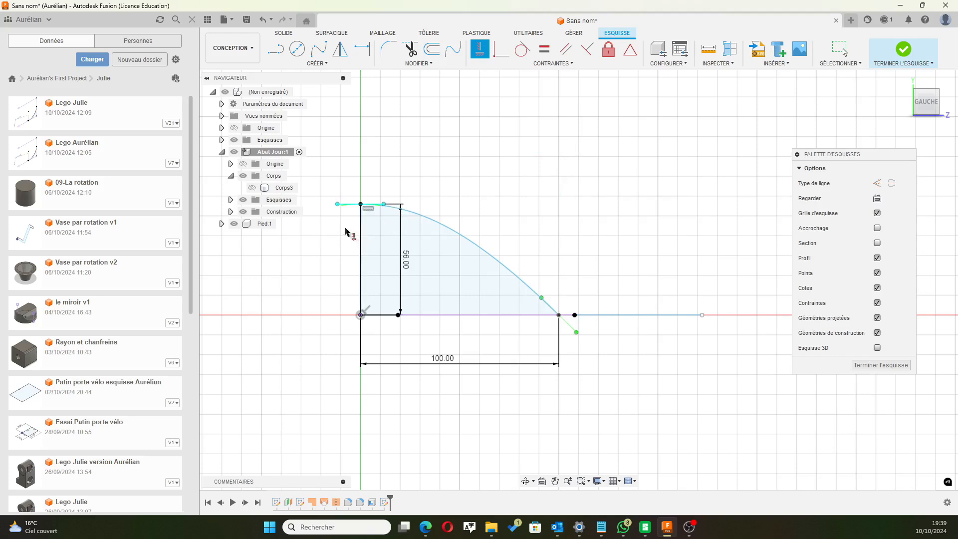
Try a horizontal constraint on the spline's tangent handle at the 100 mm point, and undo it.
scroll(349, 227, up, 3)
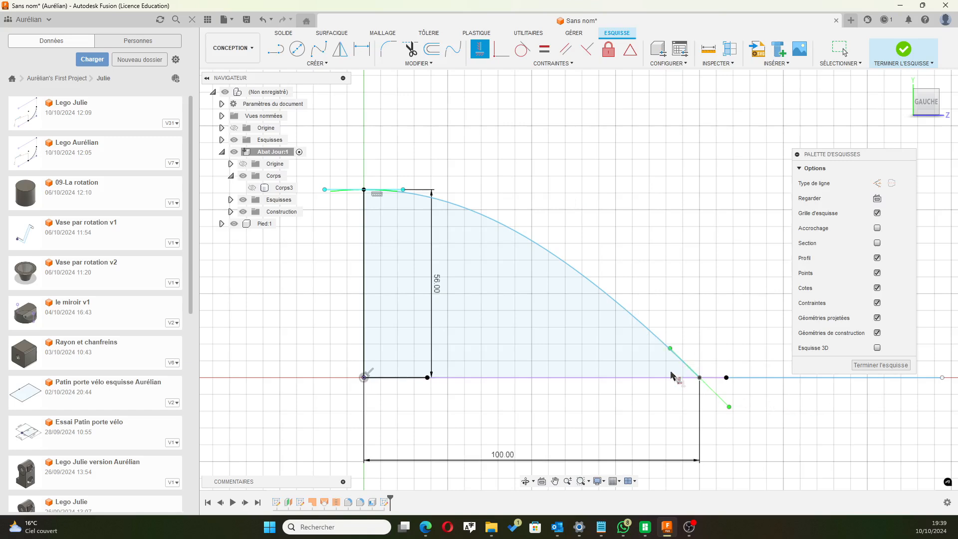
click(674, 353)
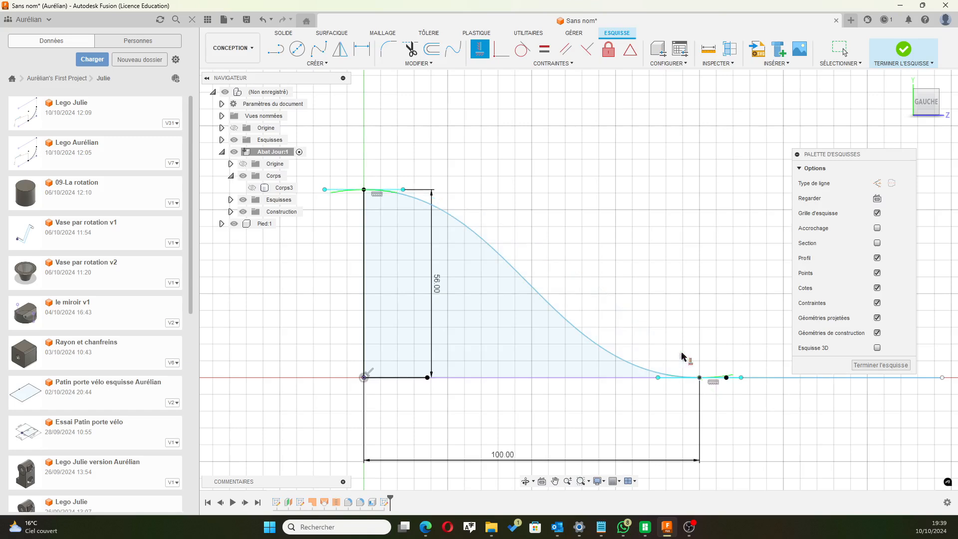
key(Escape)
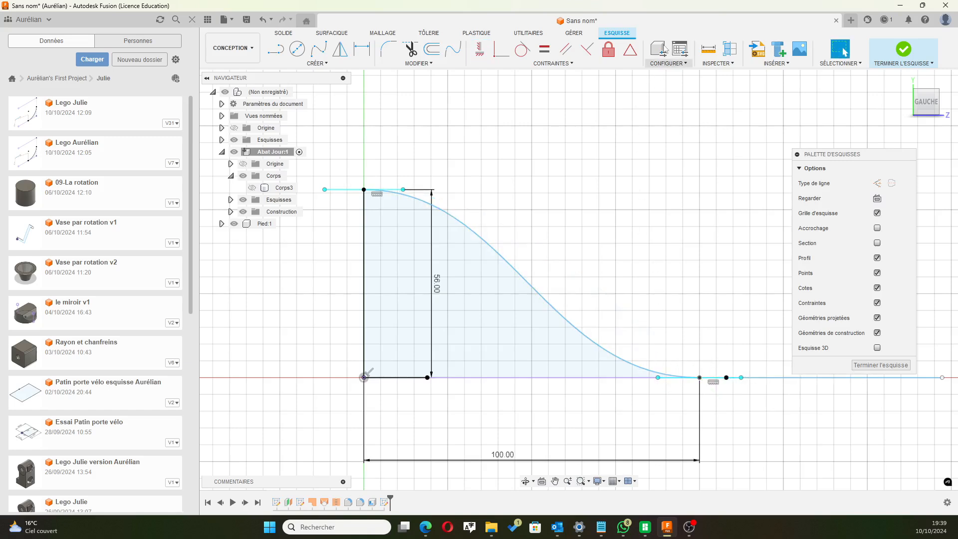
key(ctrl+z)
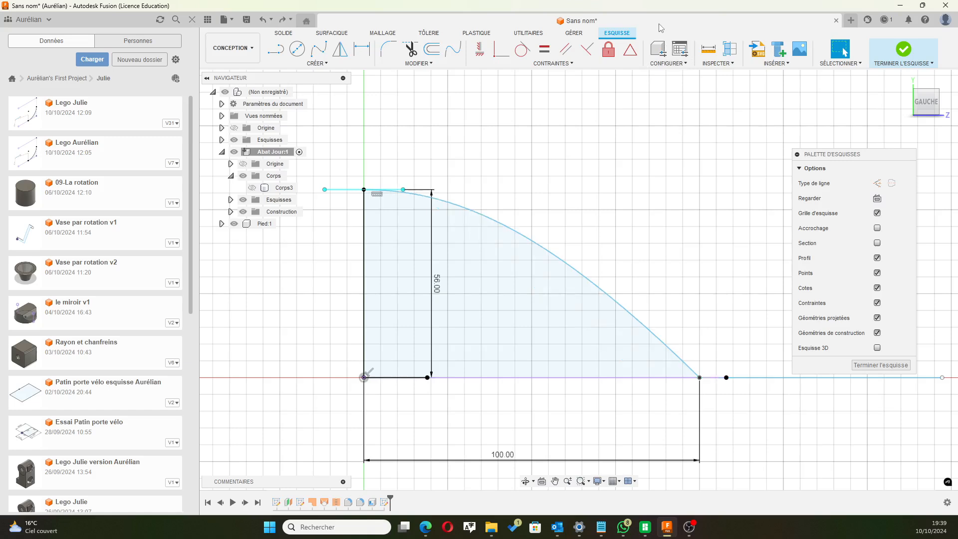
Bulge the spline outward by moving its tangent handle at the 100 mm point to about Y 10.3 mm, Z 96.6 mm.
click(664, 348)
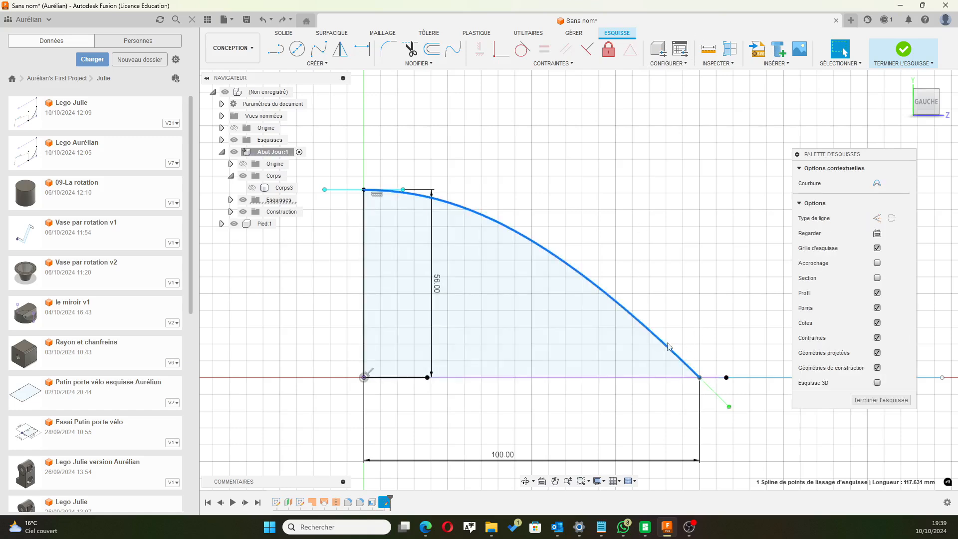
drag(670, 349, 688, 345)
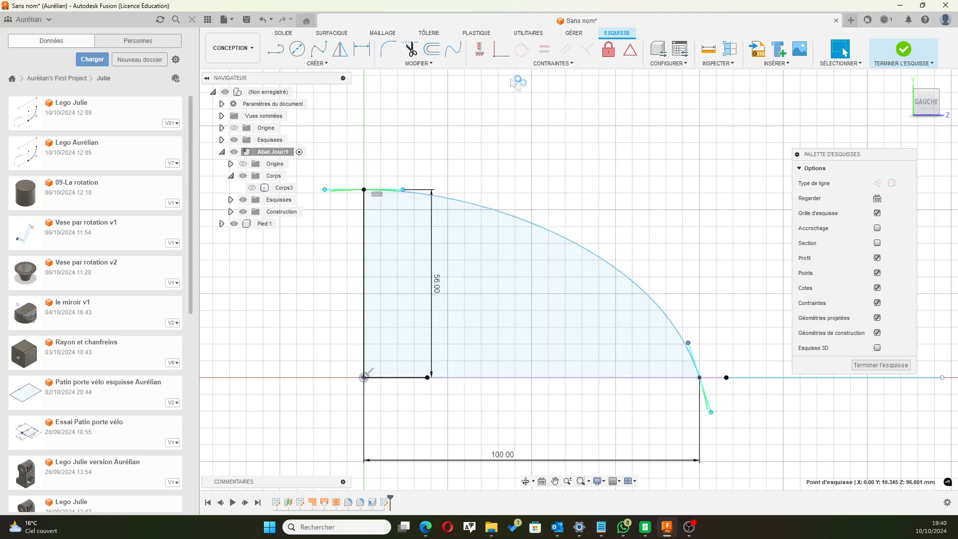
Offset the chained spline and vertical line 3 mm inward.
click(431, 49)
click(557, 234)
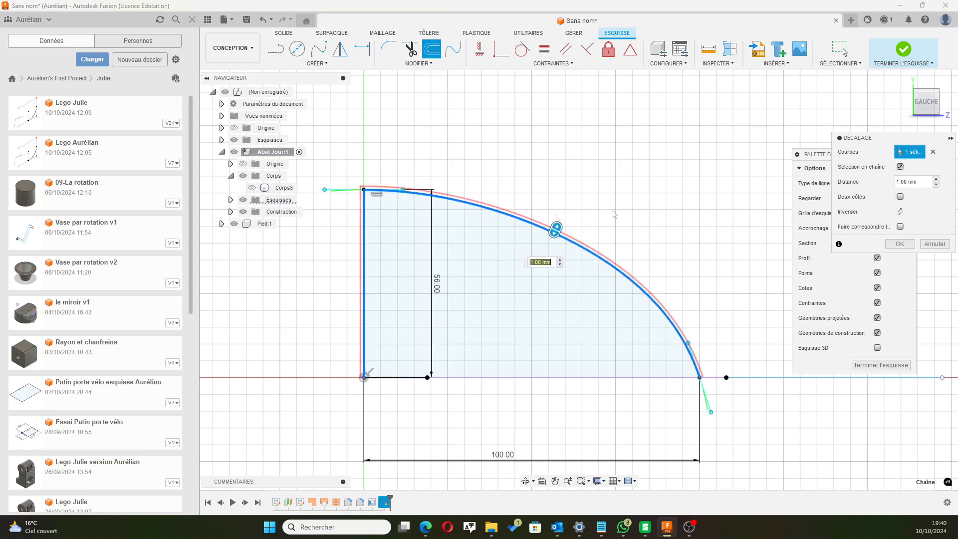
click(900, 211)
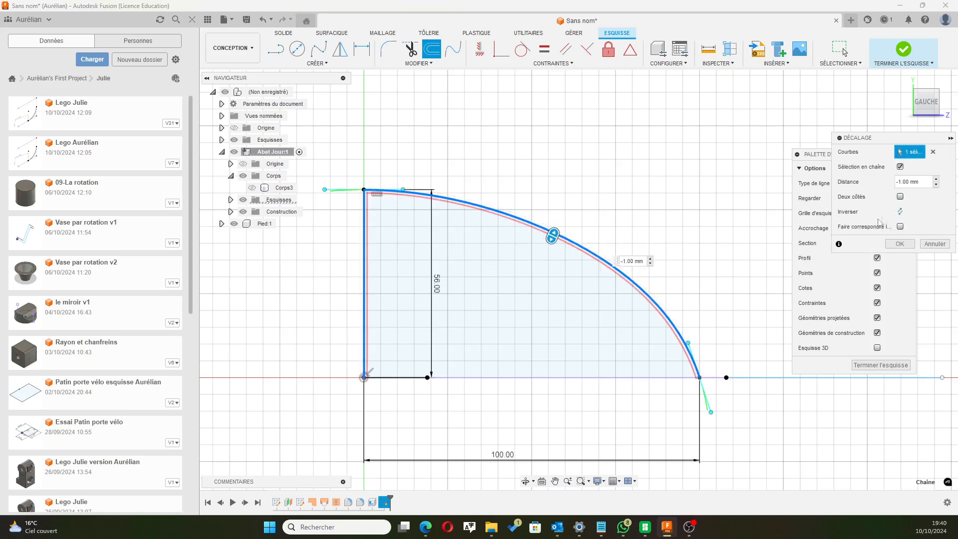
click(928, 180)
text(-3)
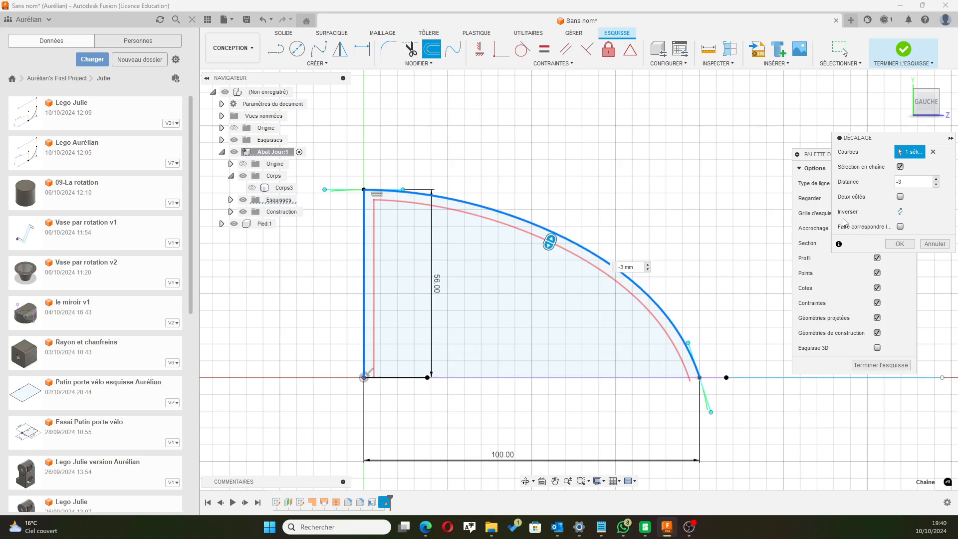
click(900, 243)
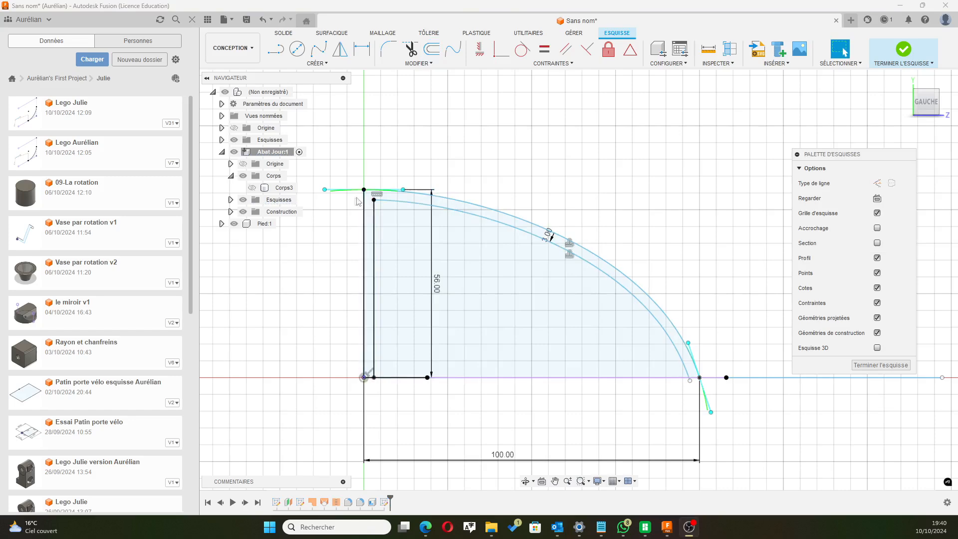
Undo the chained offset of the spline and vertical line.
scroll(357, 201, up, 4)
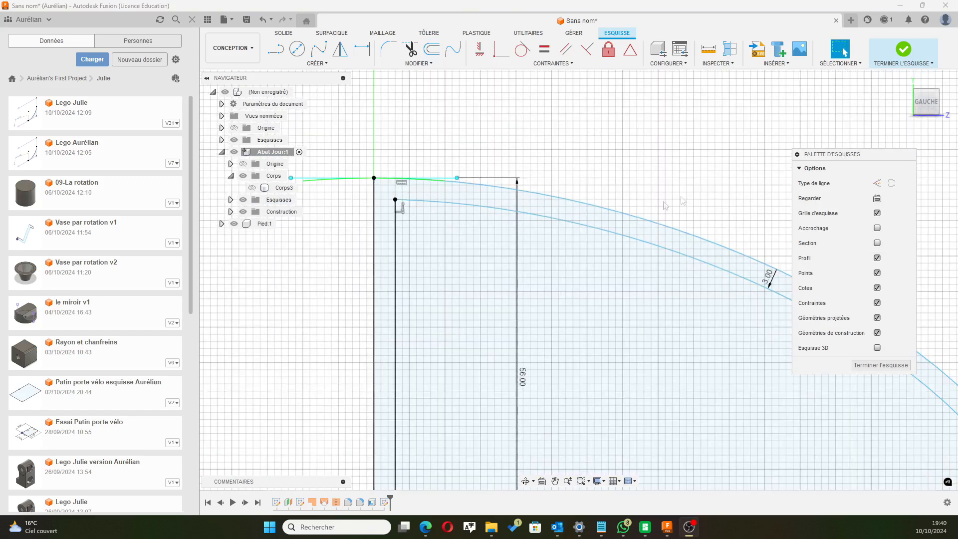
click(746, 23)
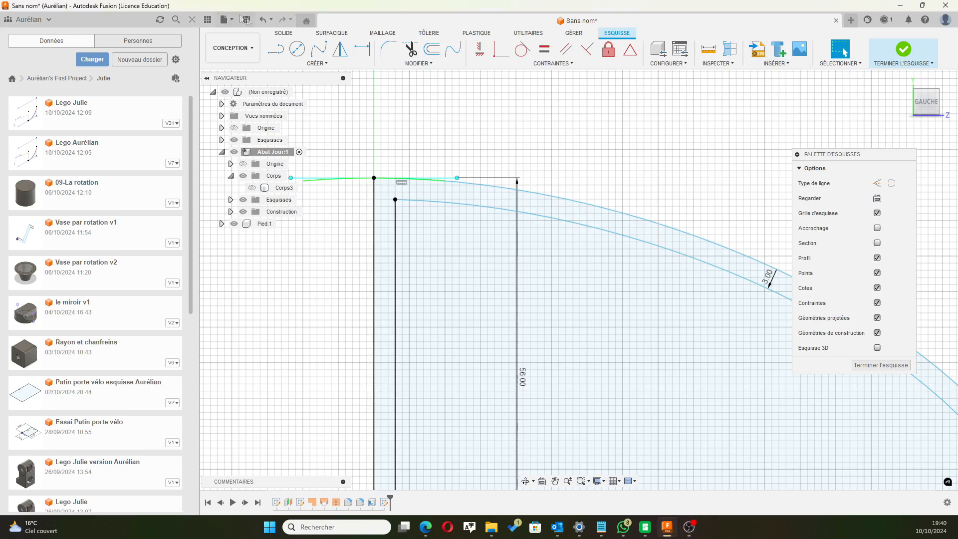
click(264, 21)
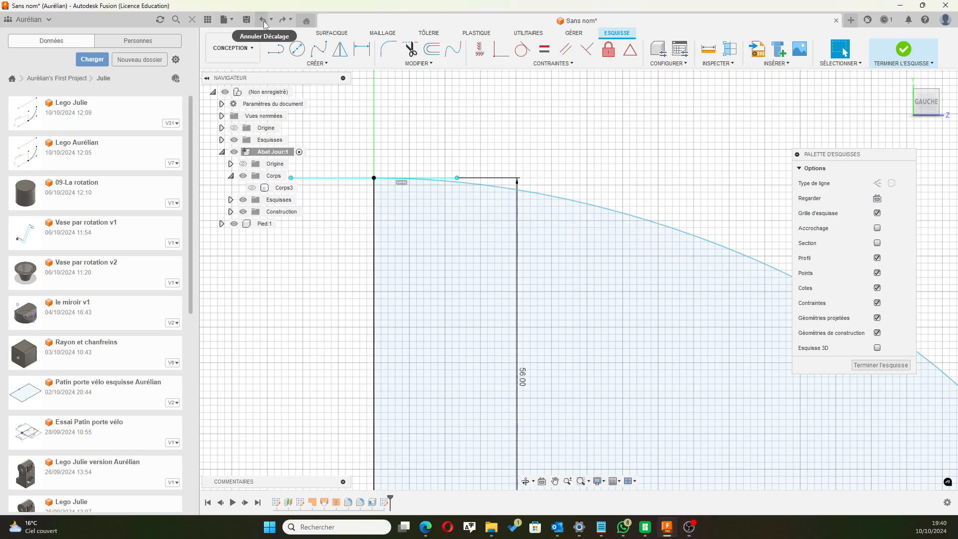
Offset only the spline 3 mm inward, with chain selection off.
scroll(674, 340, down, 4)
click(701, 300)
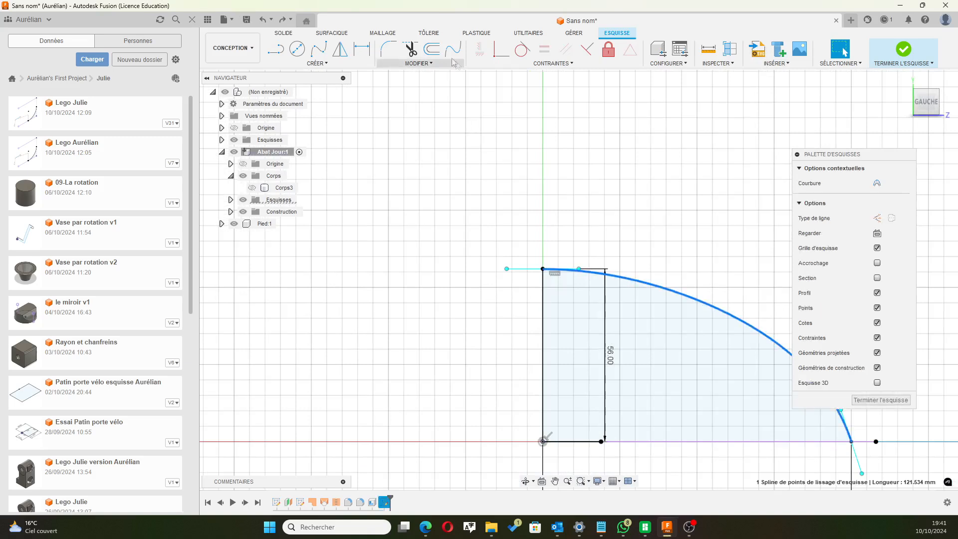
click(431, 49)
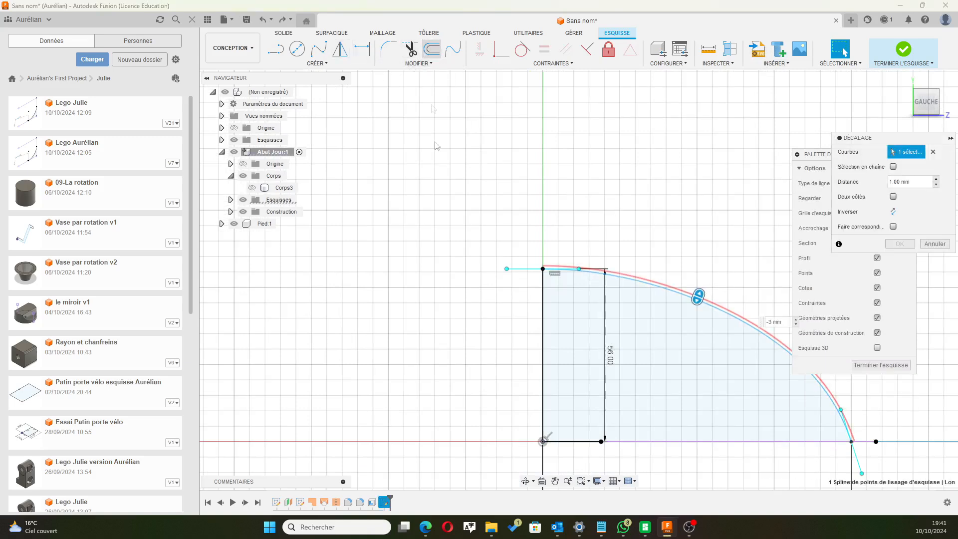
triple_click(914, 182)
text(-3)
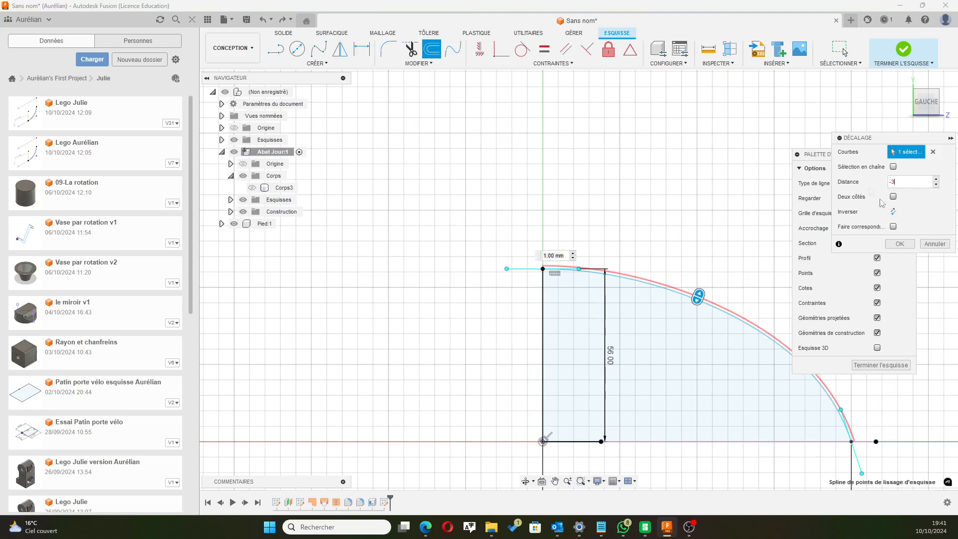
click(899, 243)
Show the lampshade body Corps3 to compare it with the offset spline profile.
scroll(706, 251, up, 2)
mouse_move(707, 251)
middle_down()
mouse_move(626, 207)
mouse_move(573, 136)
mouse_move(594, 158)
middle_up()
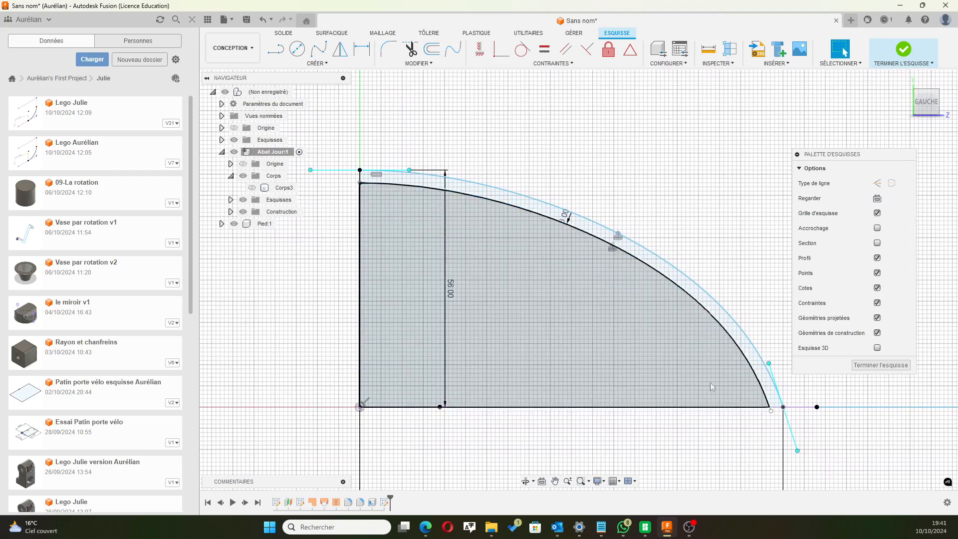
middle_drag(767, 256, 678, 234)
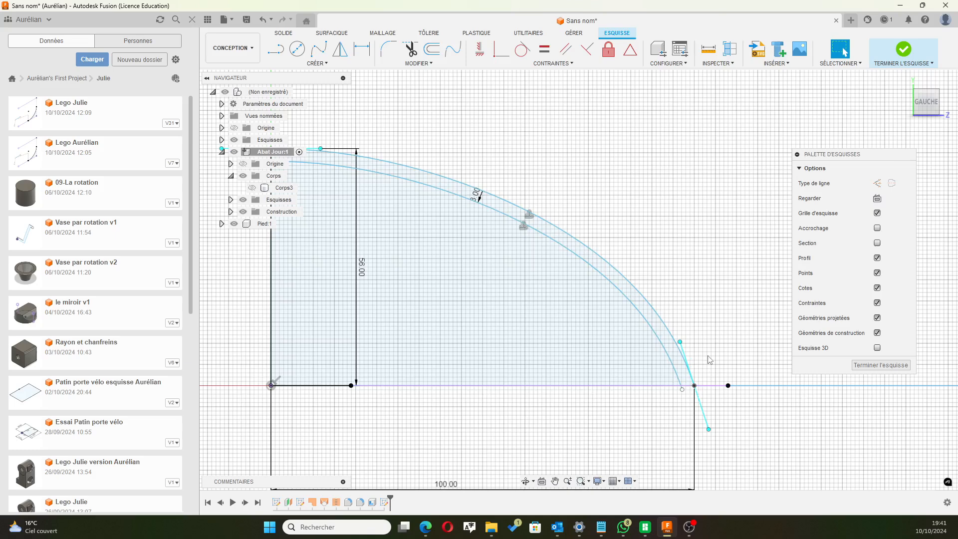
click(251, 188)
scroll(752, 287, down, 5)
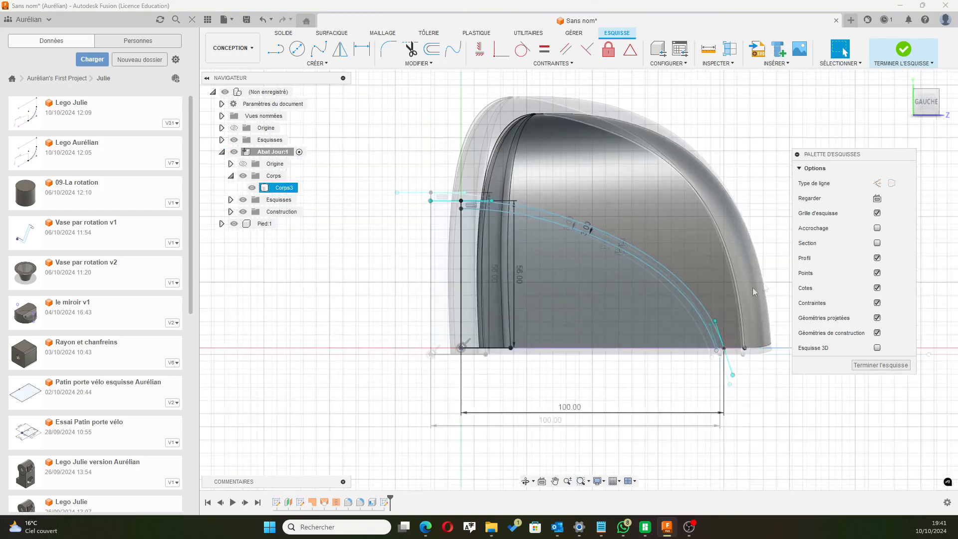
scroll(765, 363, up, 2)
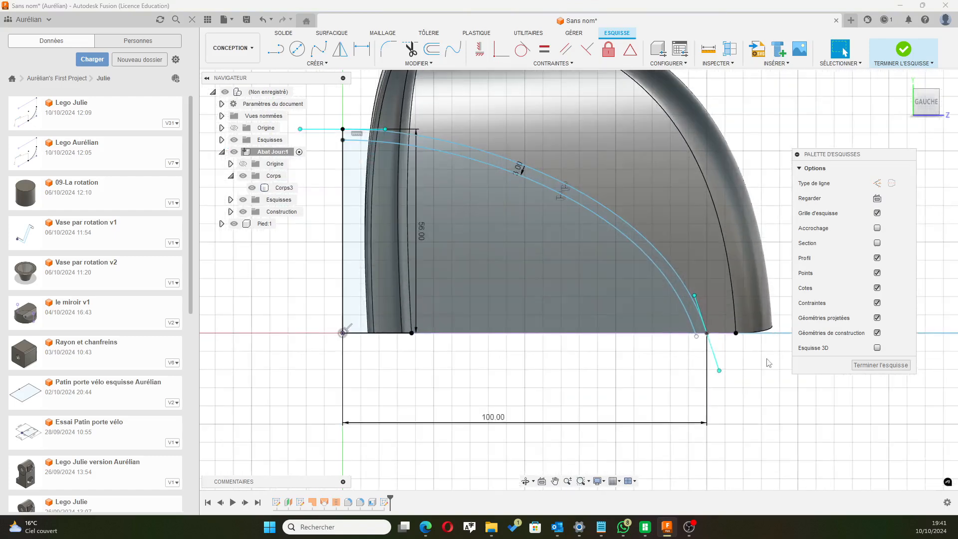
scroll(765, 368, down, 2)
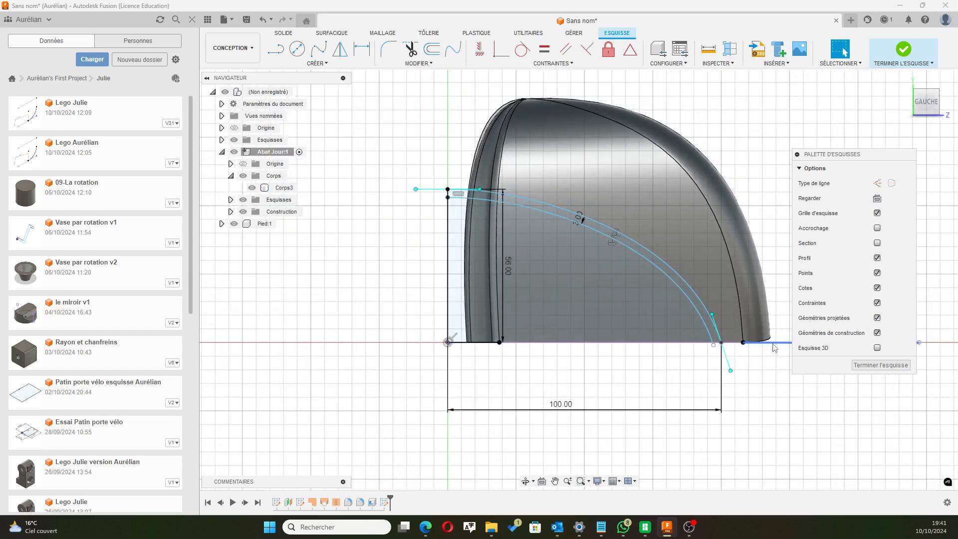
Shorten the horizontal axis line so its free end lies just outside the lampshade's edge, at about Z 120.9 mm.
scroll(772, 343, up, 3)
scroll(772, 348, up, 2)
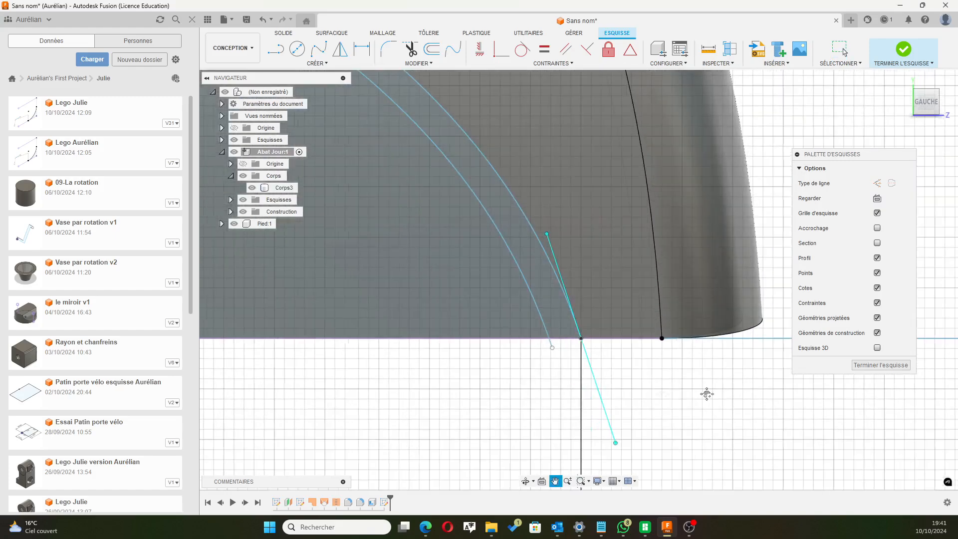
middle_drag(738, 394, 570, 376)
scroll(570, 376, down, 4)
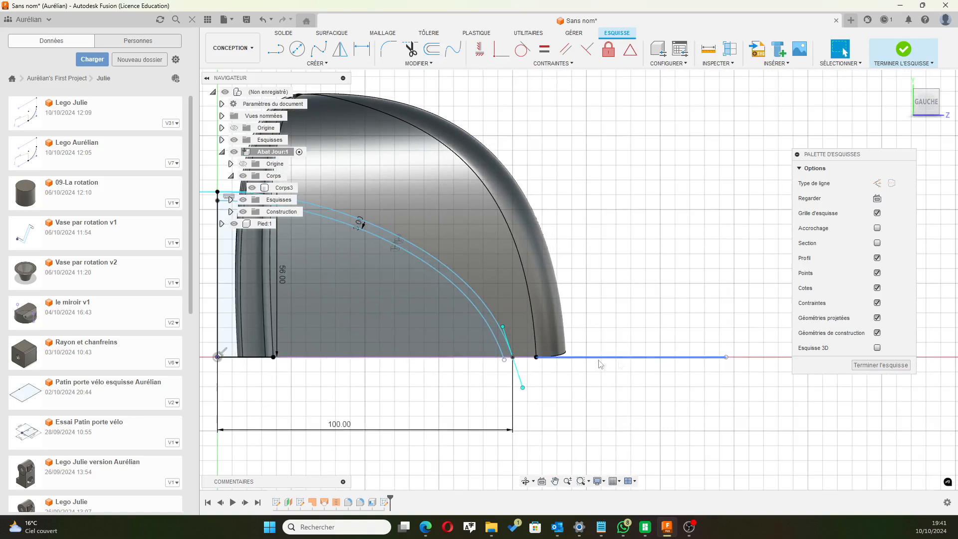
drag(725, 357, 567, 357)
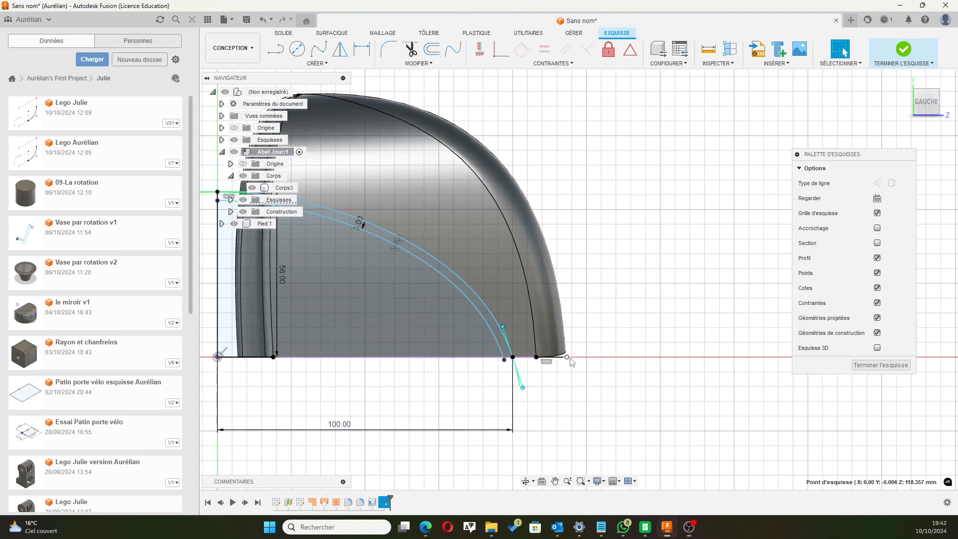
drag(567, 357, 574, 357)
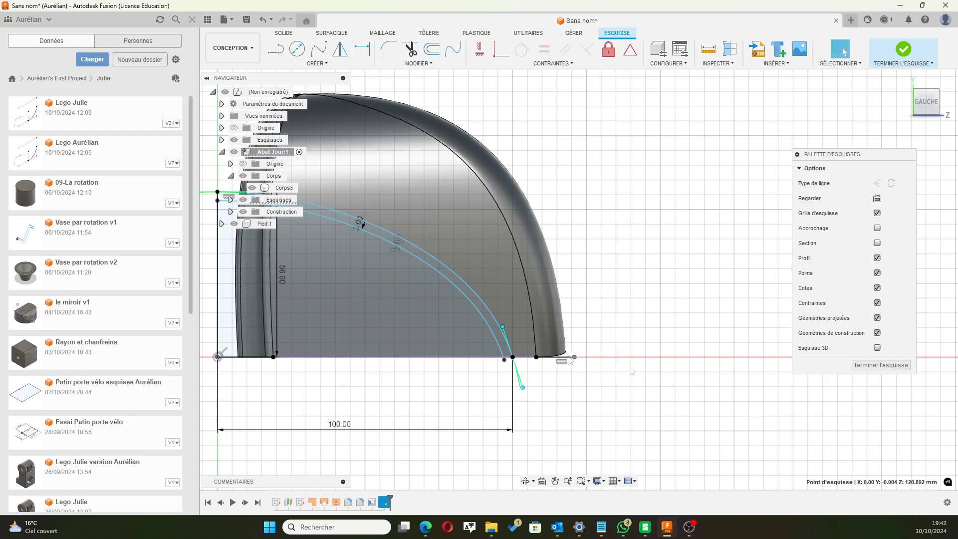
Draw a sloping line from the inner offset spline, near its lower end, to the outer end of the horizontal axis line.
scroll(532, 265, up, 3)
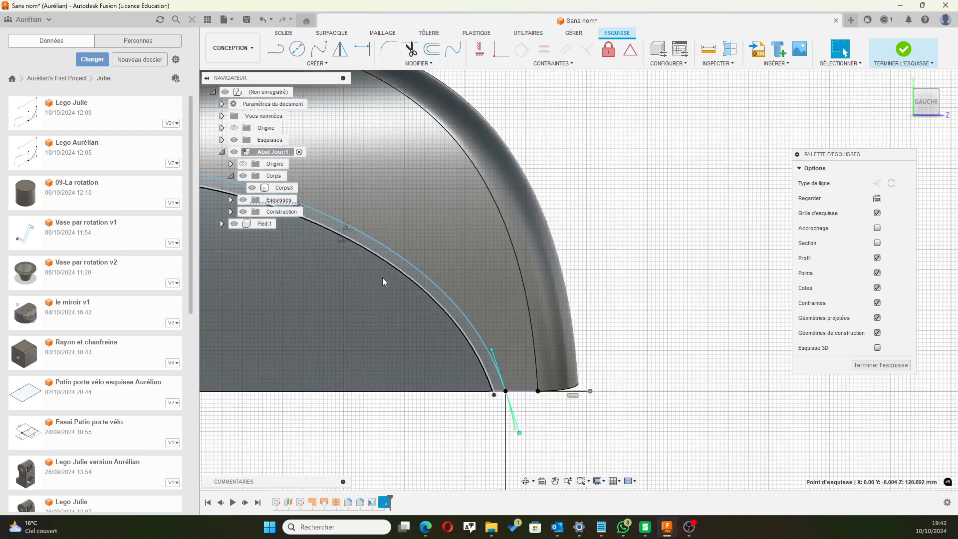
click(382, 277)
click(275, 48)
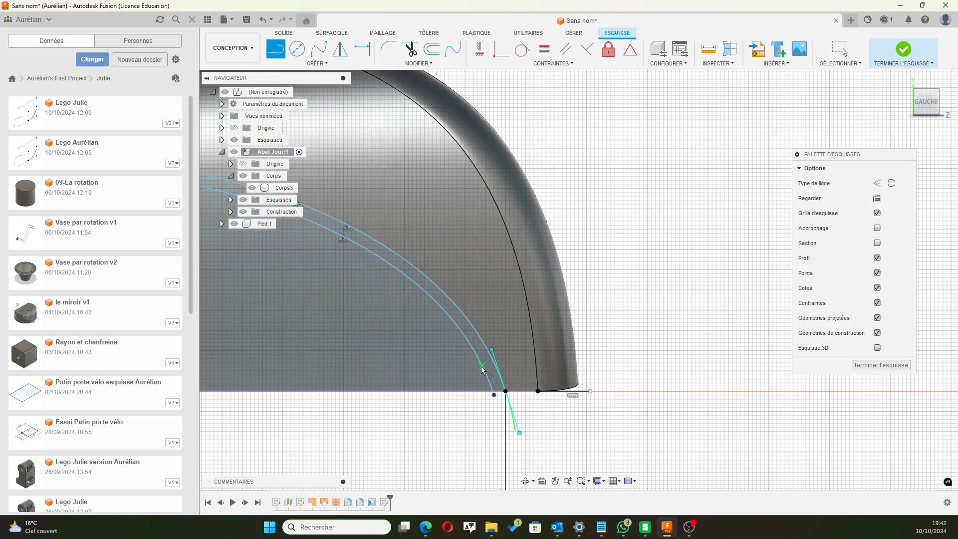
click(482, 370)
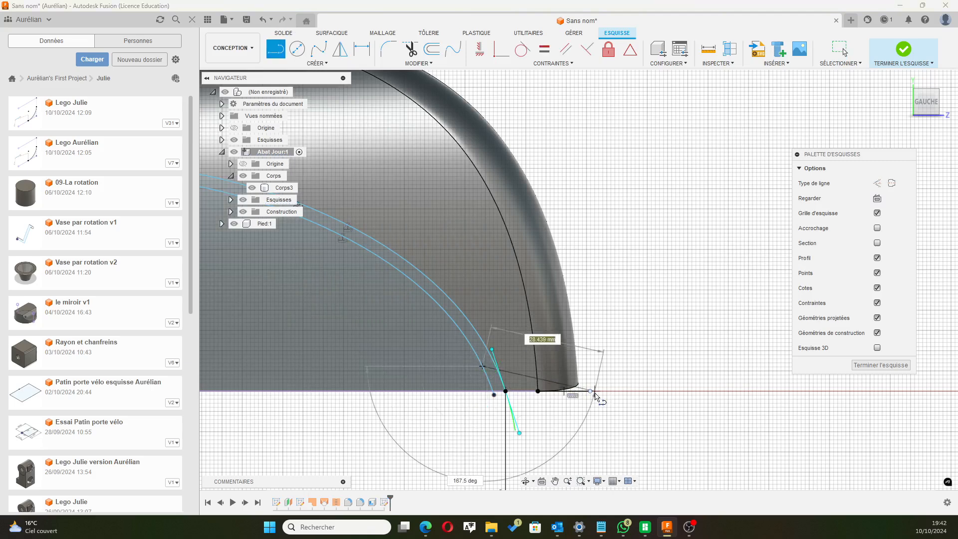
click(592, 394)
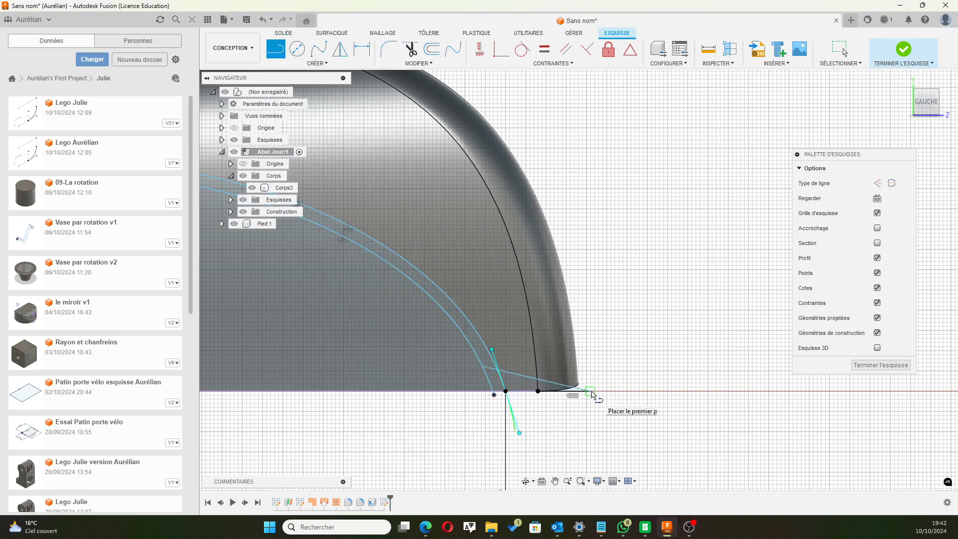
scroll(661, 334, down, 2)
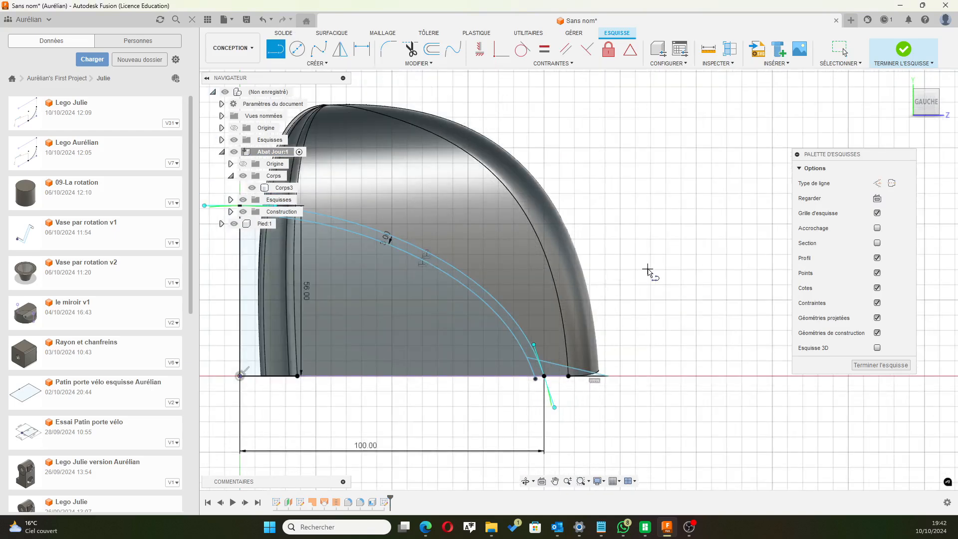
middle_drag(646, 270, 737, 259)
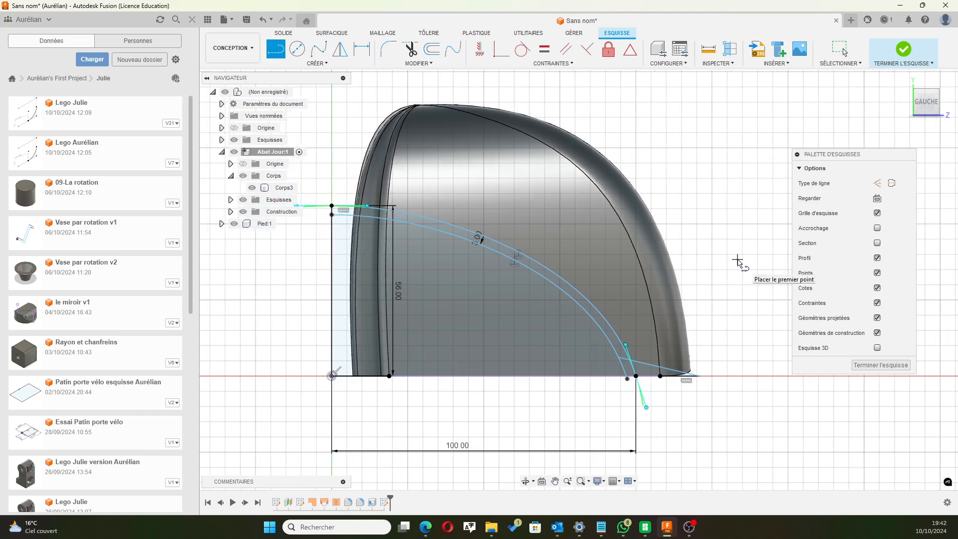
scroll(574, 379, up, 3)
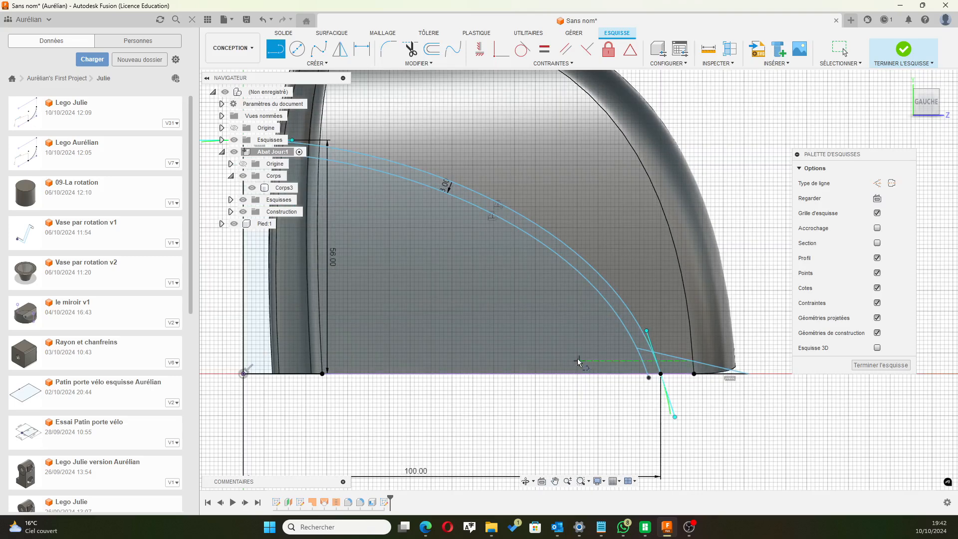
Trim away the inner offset spline below the sloping line, including the leftover piece beneath the horizontal axis.
key(Escape)
middle_drag(490, 271, 548, 286)
click(410, 49)
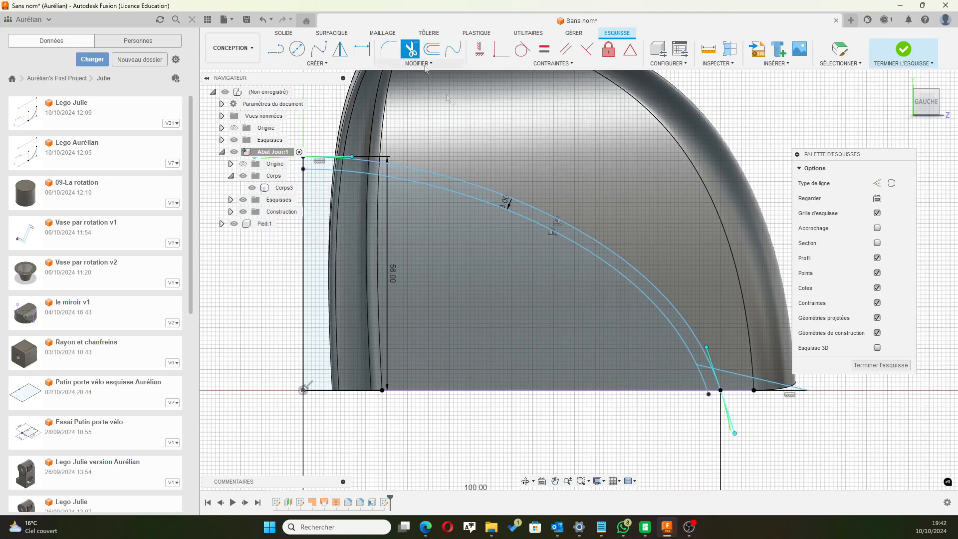
scroll(701, 380, up, 4)
scroll(700, 379, up, 6)
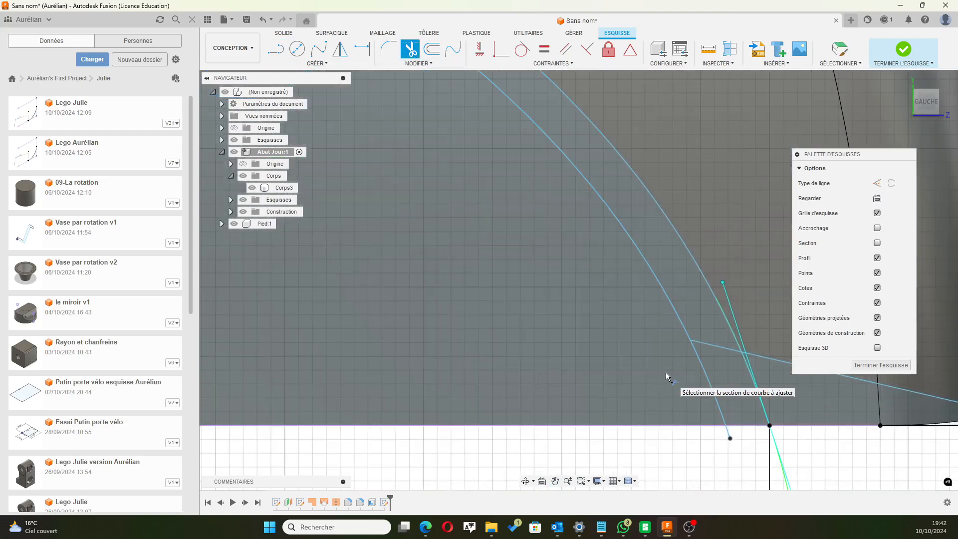
click(711, 375)
scroll(727, 441, up, 6)
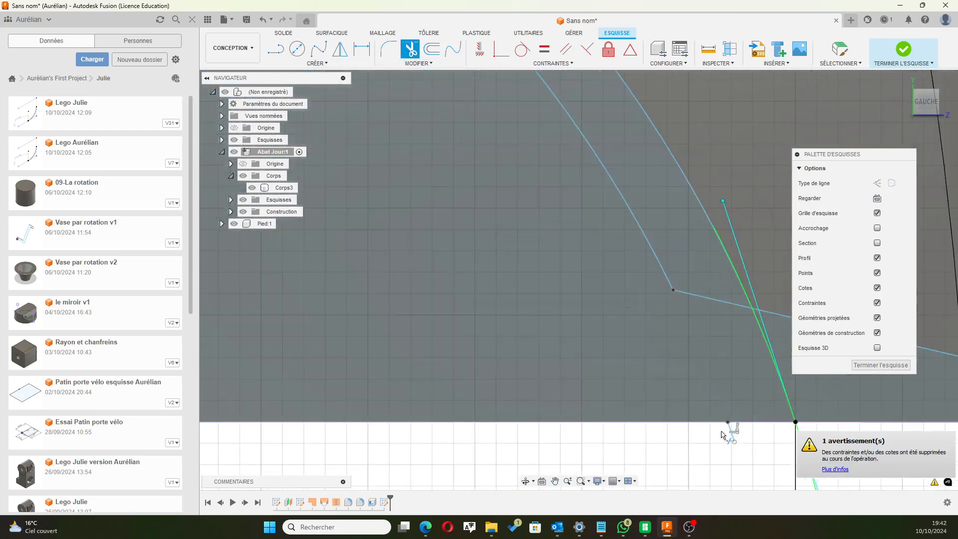
click(734, 432)
Trim the outer spline between the sloping line and the horizontal axis.
scroll(699, 360, down, 4)
middle_drag(664, 360, 538, 329)
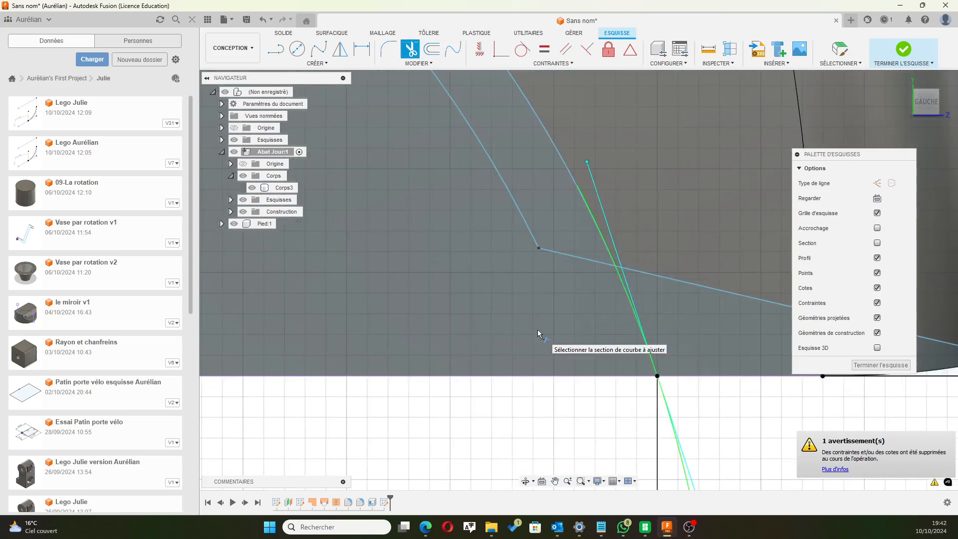
scroll(550, 316, down, 1)
scroll(551, 317, down, 2)
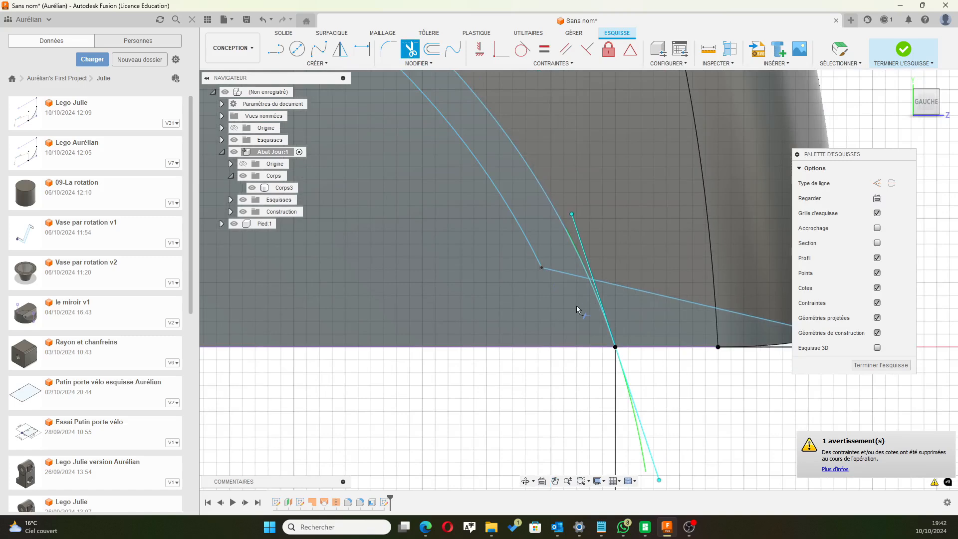
scroll(571, 300, up, 3)
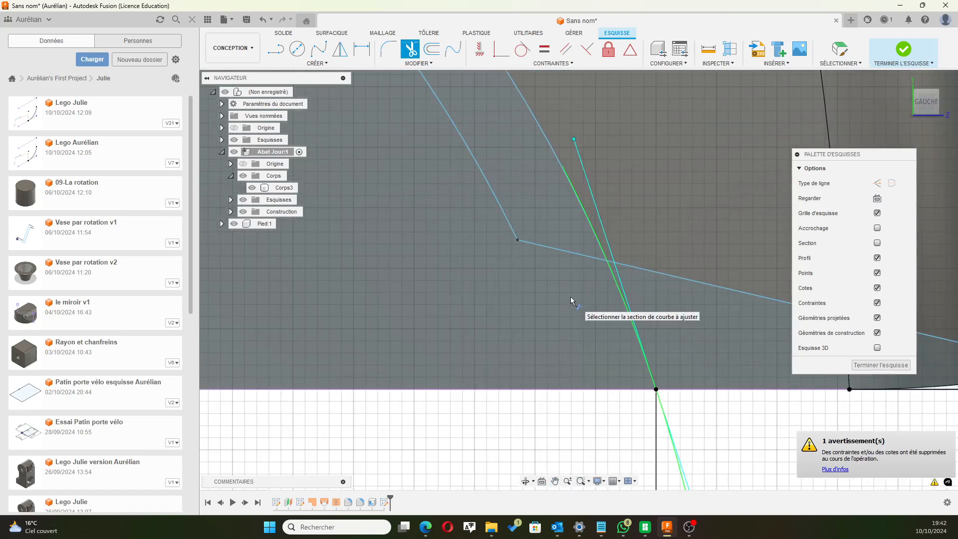
click(620, 291)
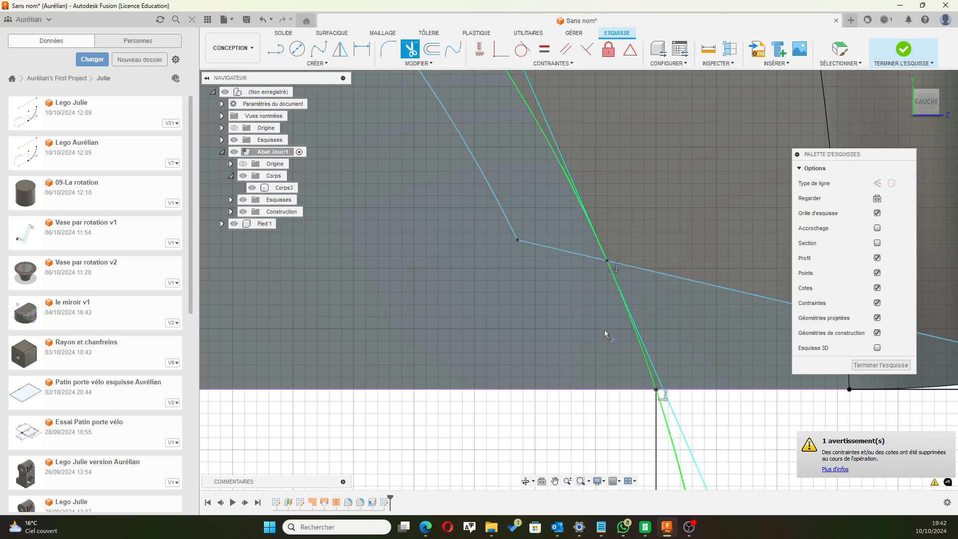
scroll(613, 363, up, 2)
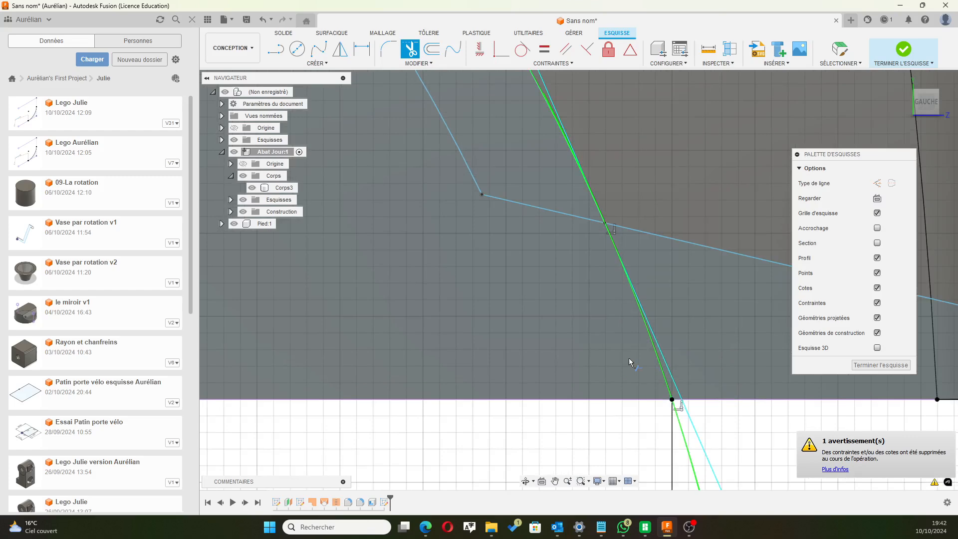
Exit the Trim command and finish the lampshade profile sketch.
scroll(607, 359, down, 4)
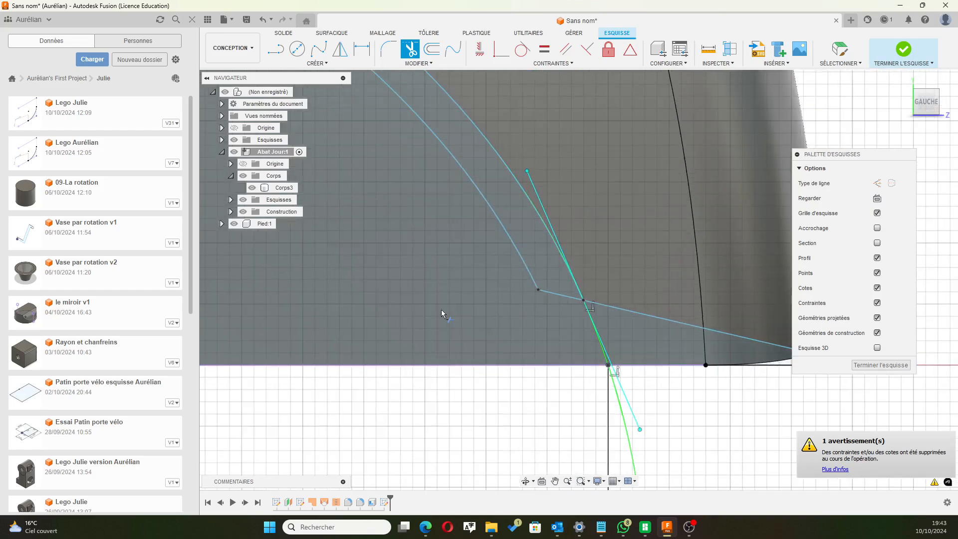
scroll(441, 309, down, 1)
middle_drag(441, 310, 597, 346)
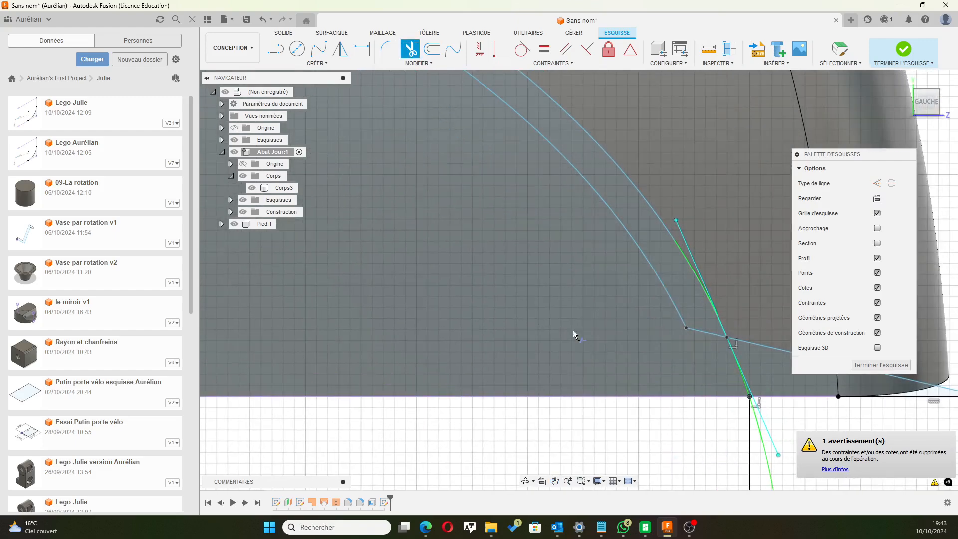
scroll(575, 332, down, 3)
mouse_move(422, 261)
middle_down()
mouse_move(752, 325)
mouse_move(639, 300)
middle_up()
scroll(639, 300, down, 3)
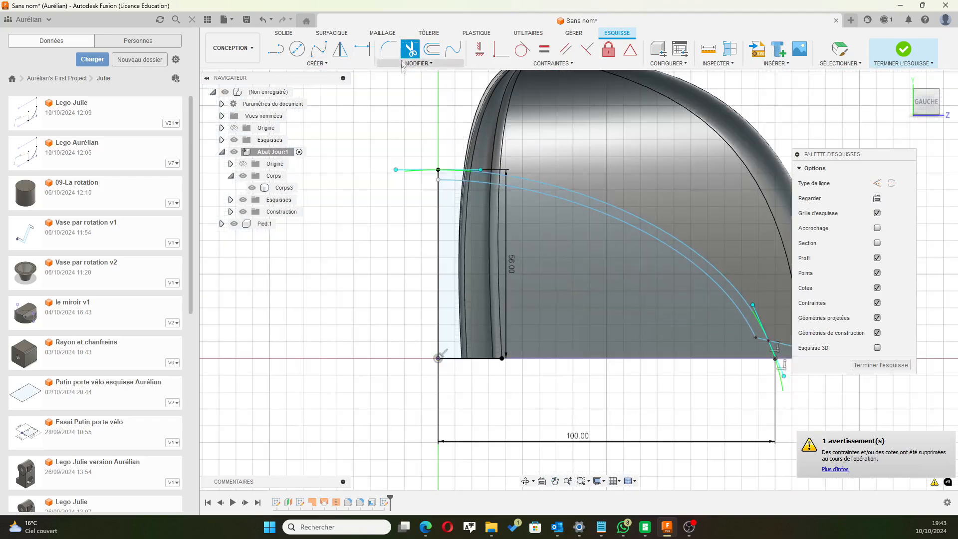
key(Escape)
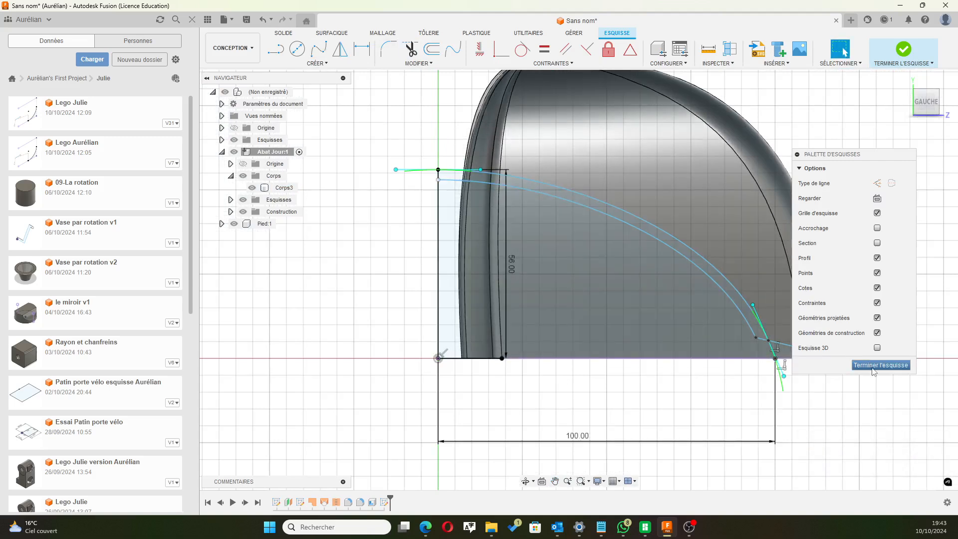
click(872, 365)
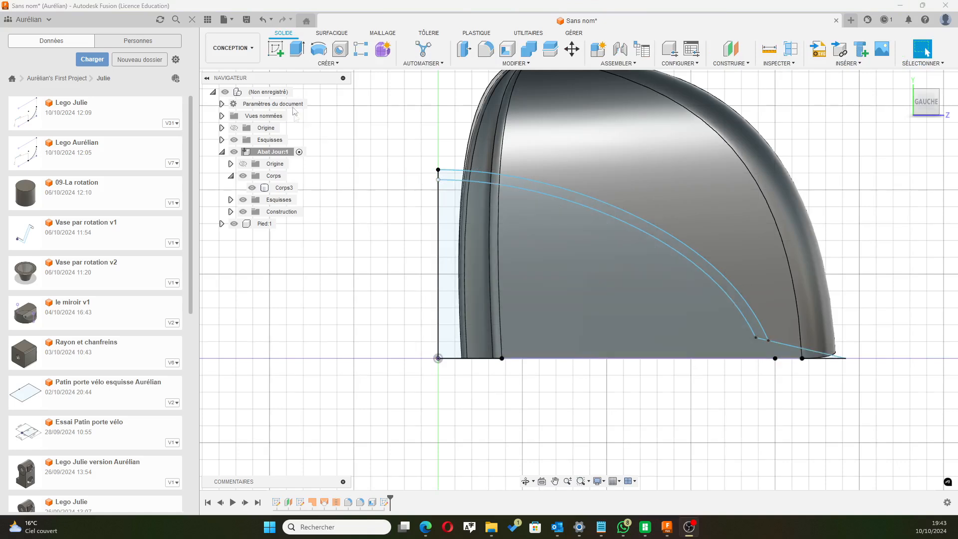
Start a surface Revolve about the vertical sketch line, using the chained inner offset spline as the contour.
click(328, 33)
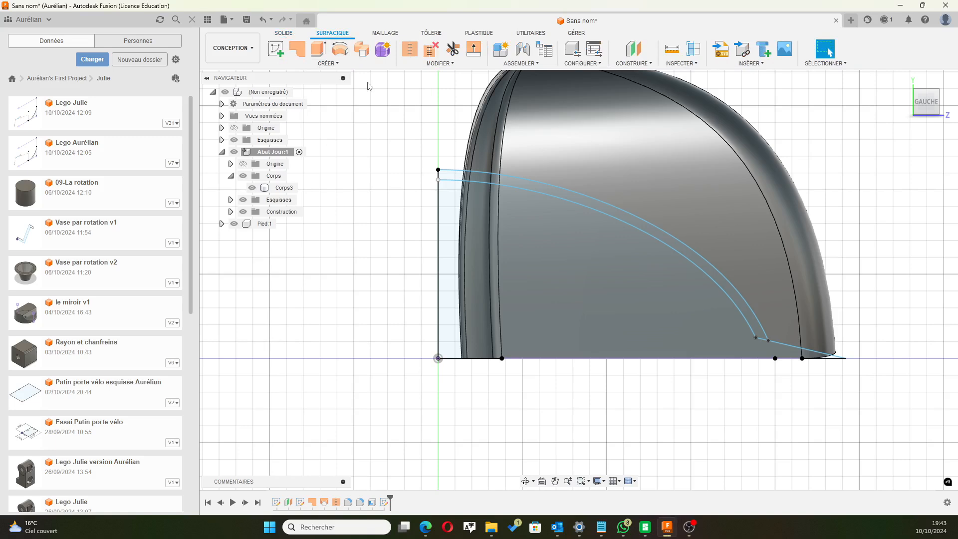
click(341, 50)
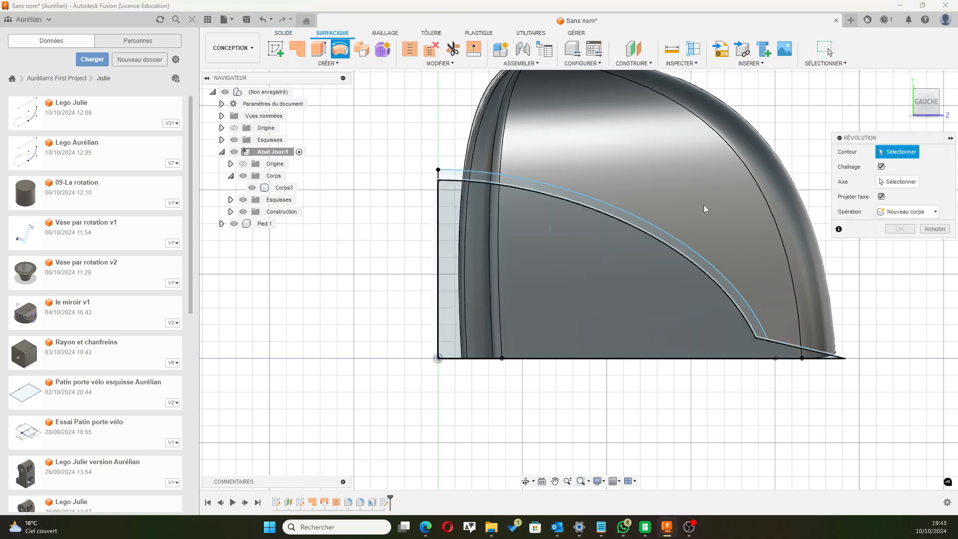
click(892, 182)
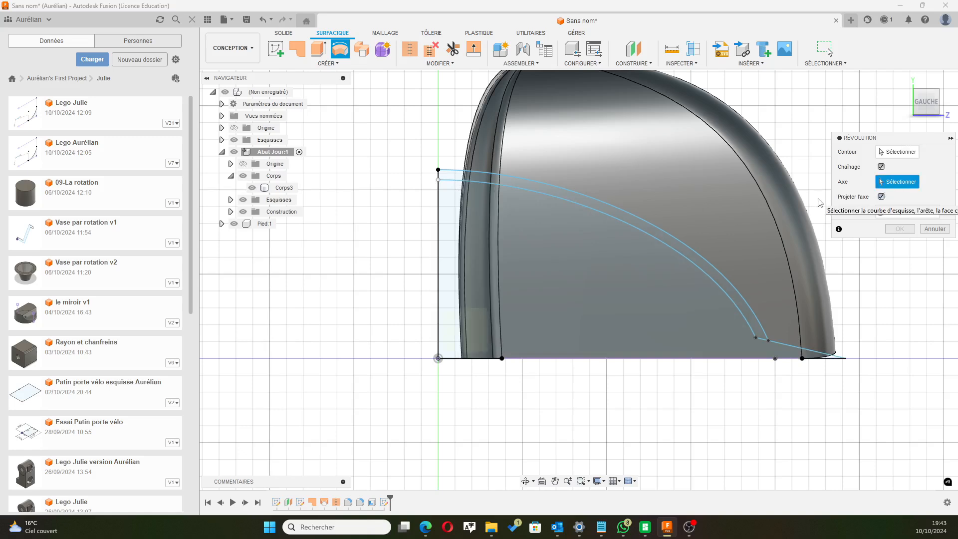
click(438, 256)
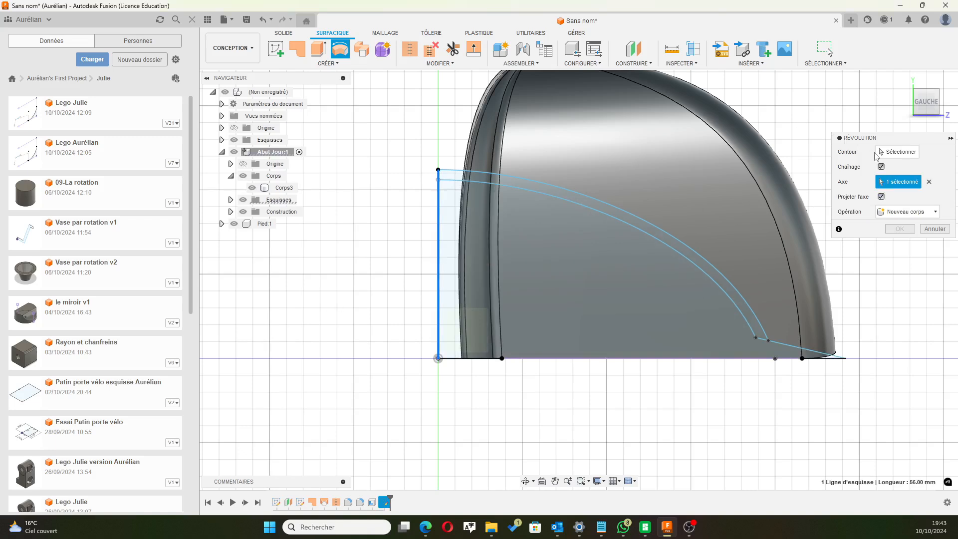
click(893, 152)
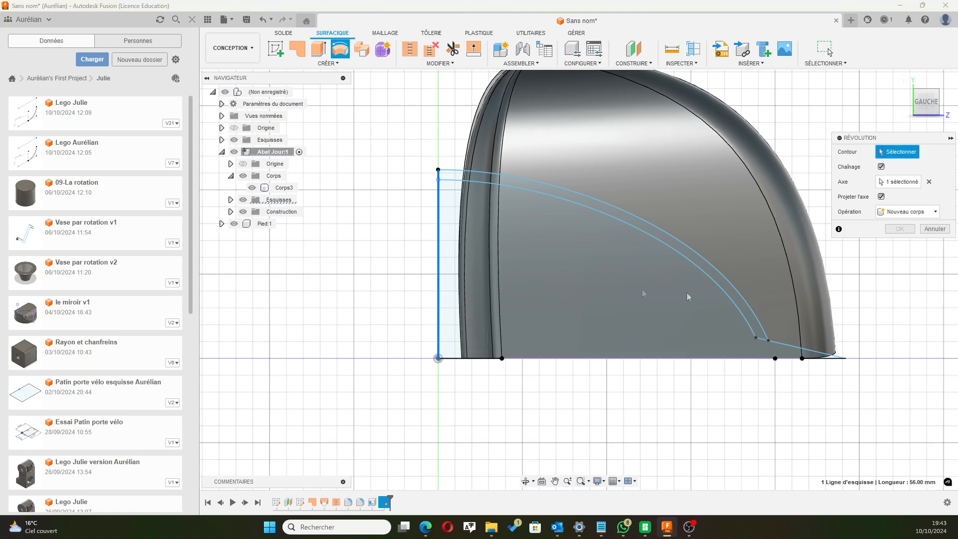
click(558, 200)
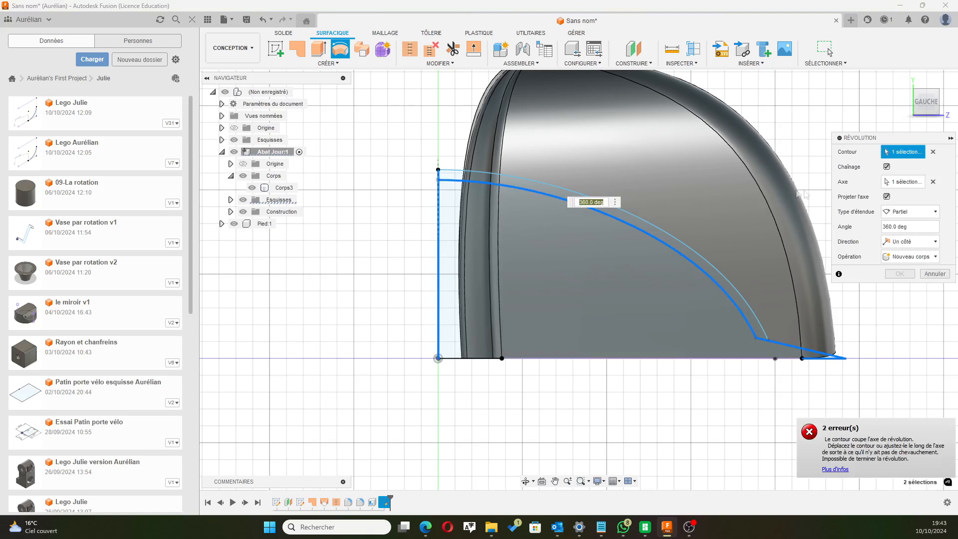
Reset the revolve's axis and contour selections with chaining off, and select only the inner offset spline as the contour.
click(886, 167)
click(828, 359)
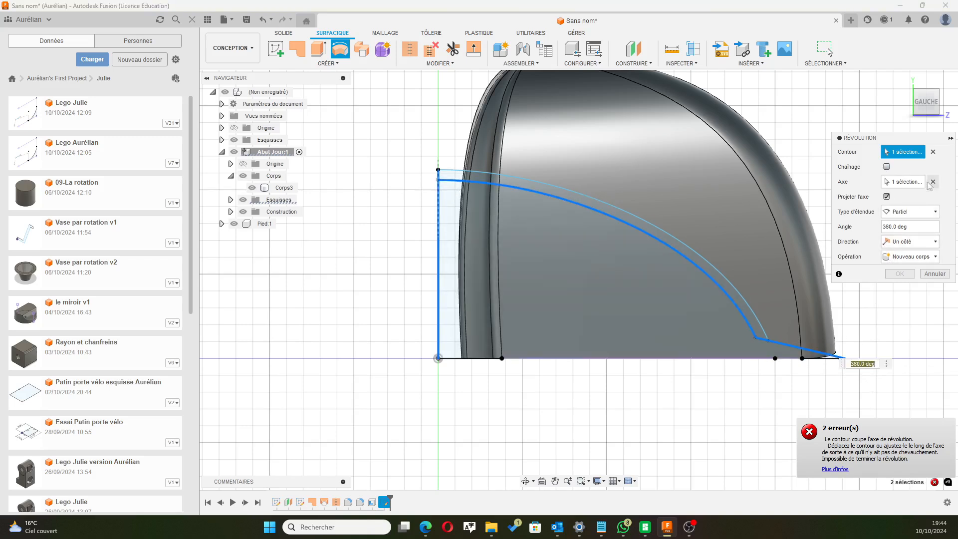
click(933, 181)
click(933, 152)
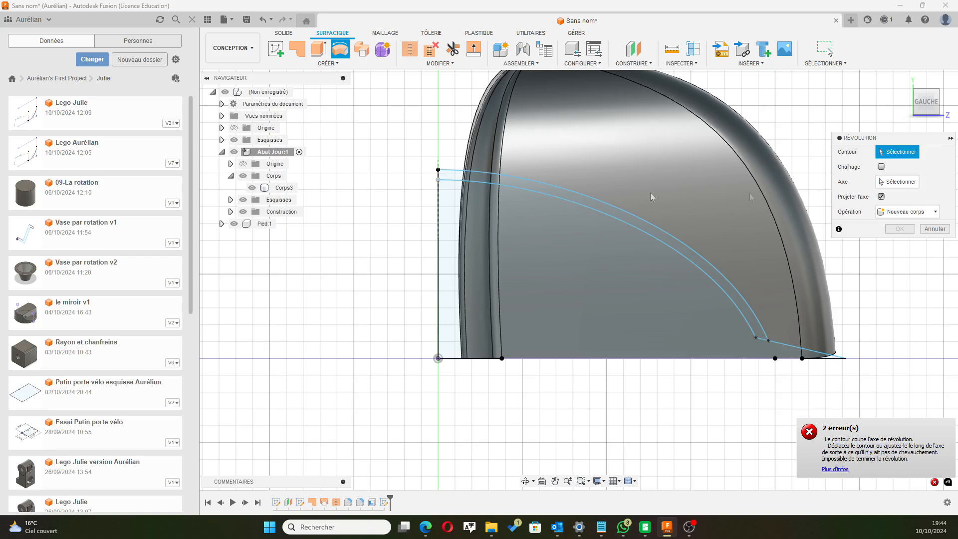
click(577, 208)
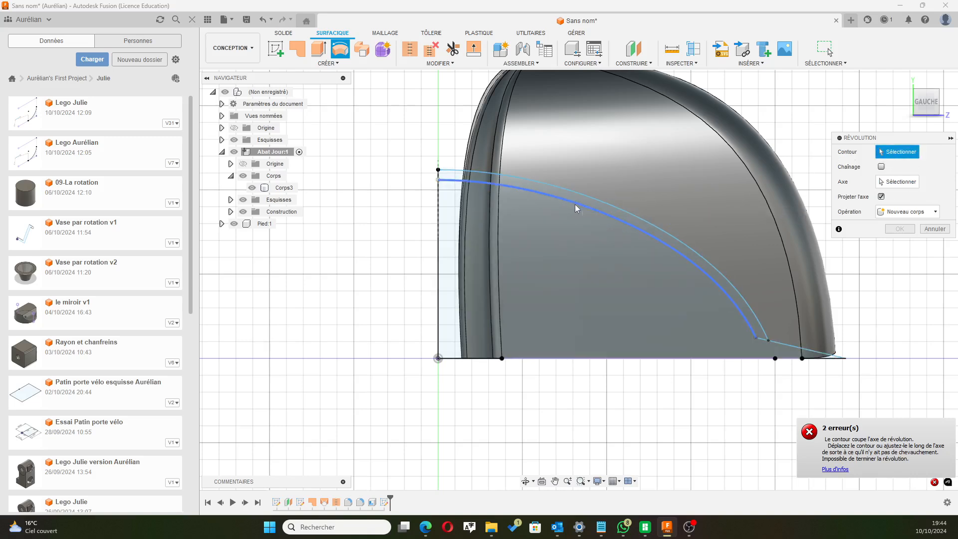
scroll(782, 349, up, 5)
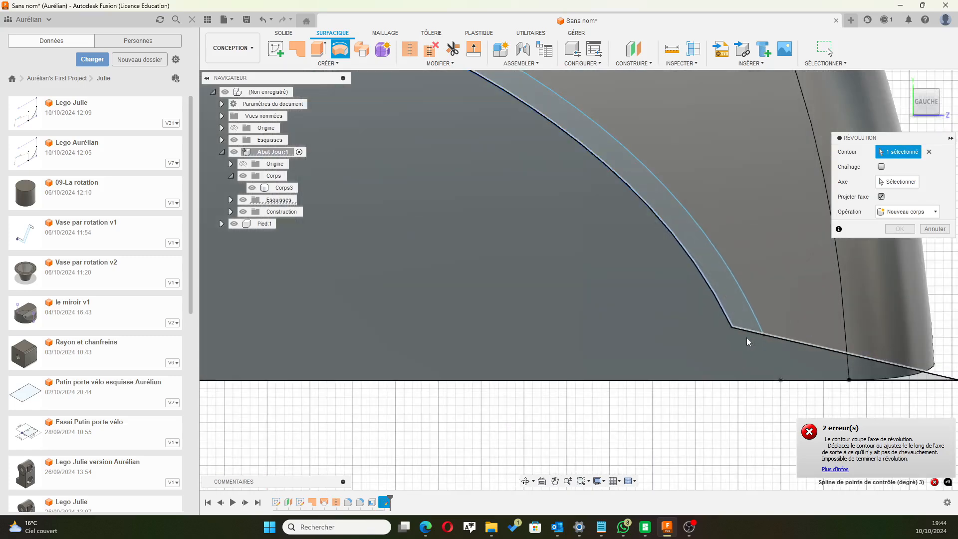
scroll(751, 335, down, 5)
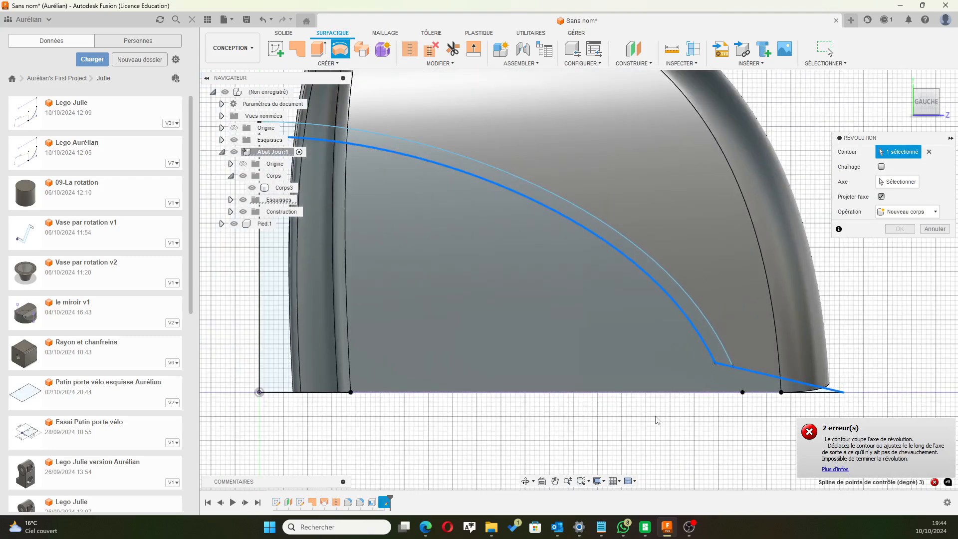
click(843, 180)
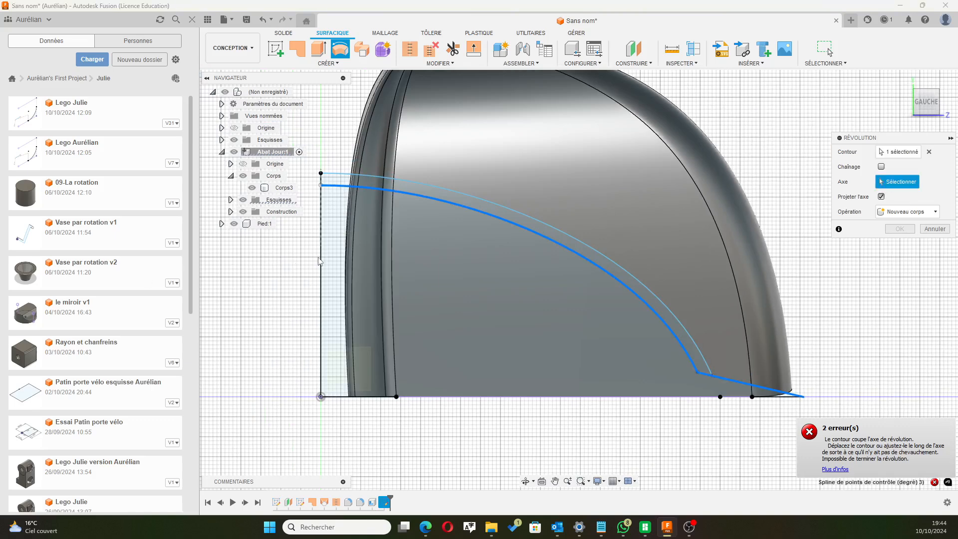
click(320, 260)
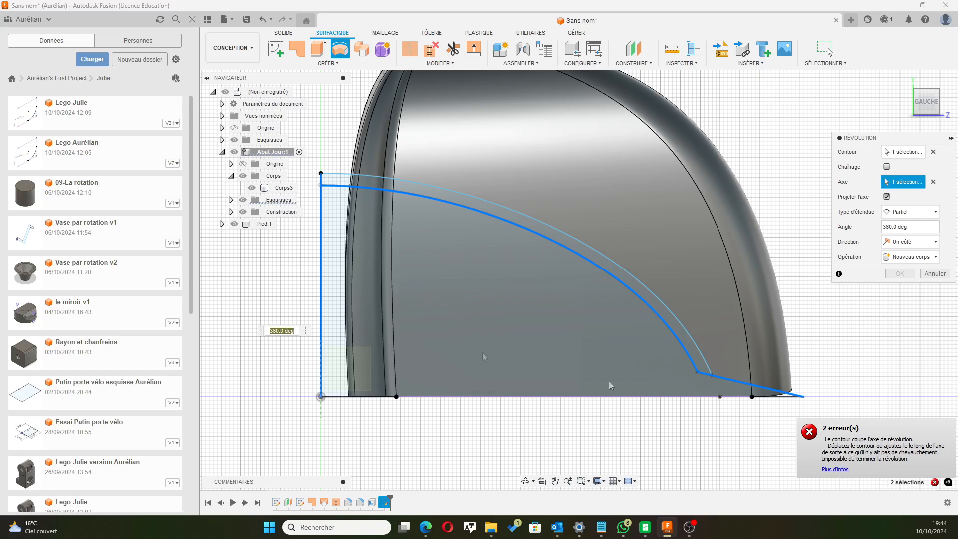
middle_drag(272, 284, 381, 274)
scroll(403, 155, up, 3)
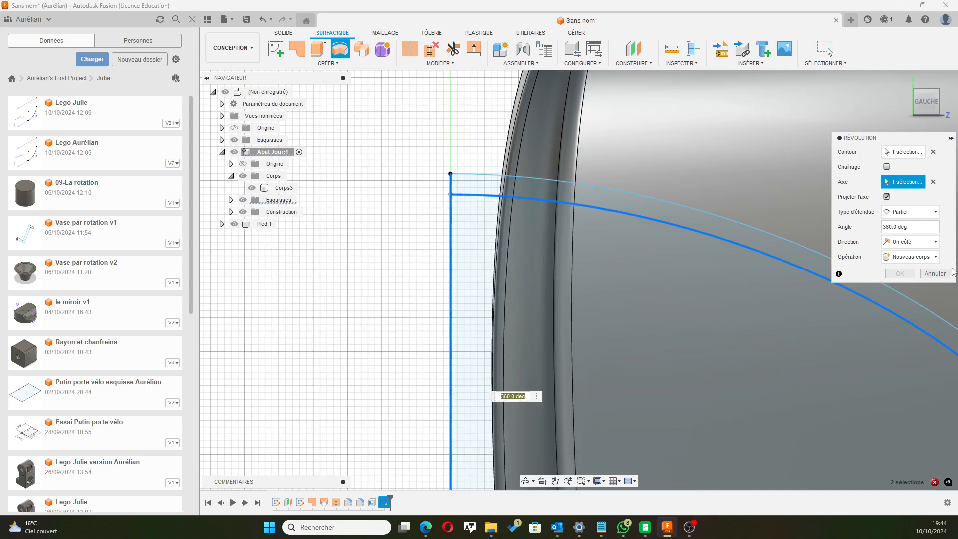
scroll(442, 192, up, 6)
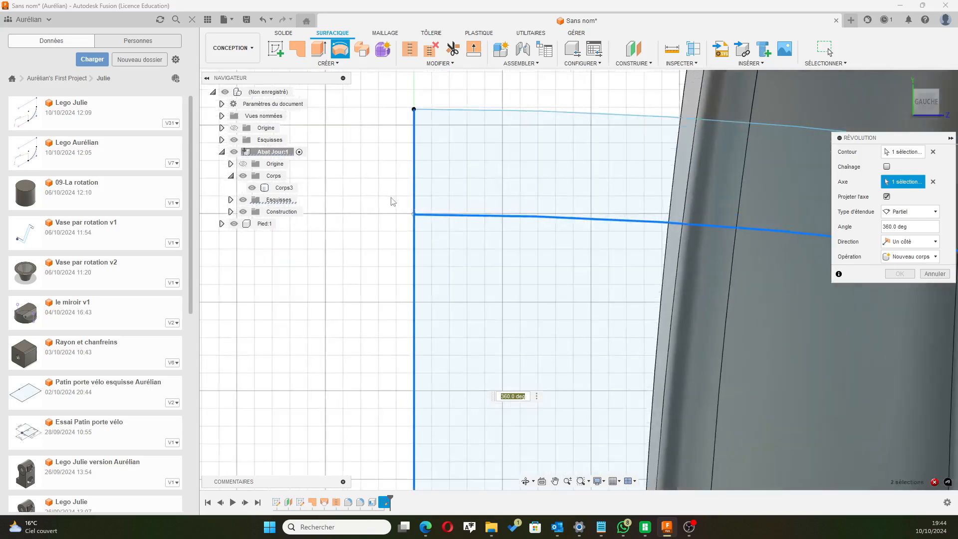
scroll(392, 201, up, 2)
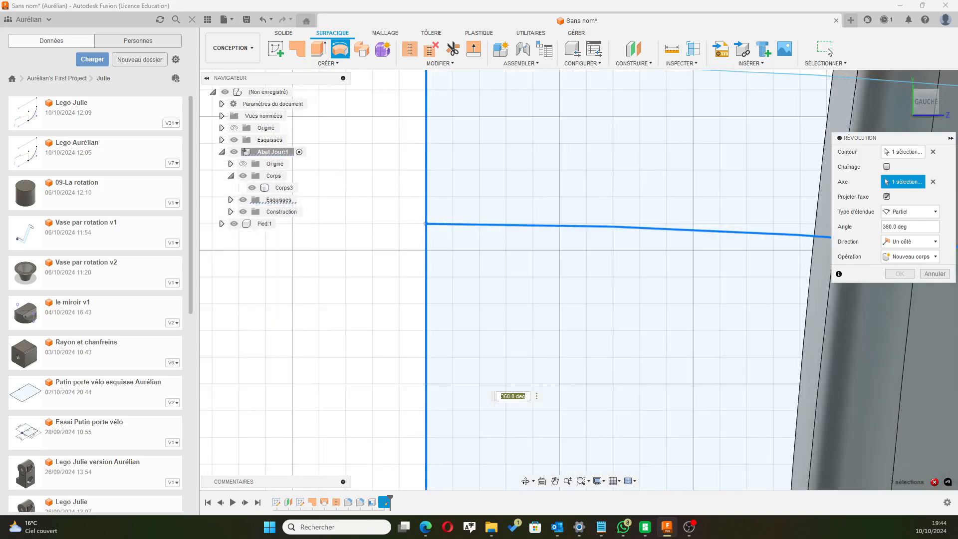
click(934, 273)
Open sketch Esquisse3 of the Abat Jour component for editing.
scroll(695, 187, down, 2)
scroll(695, 186, down, 2)
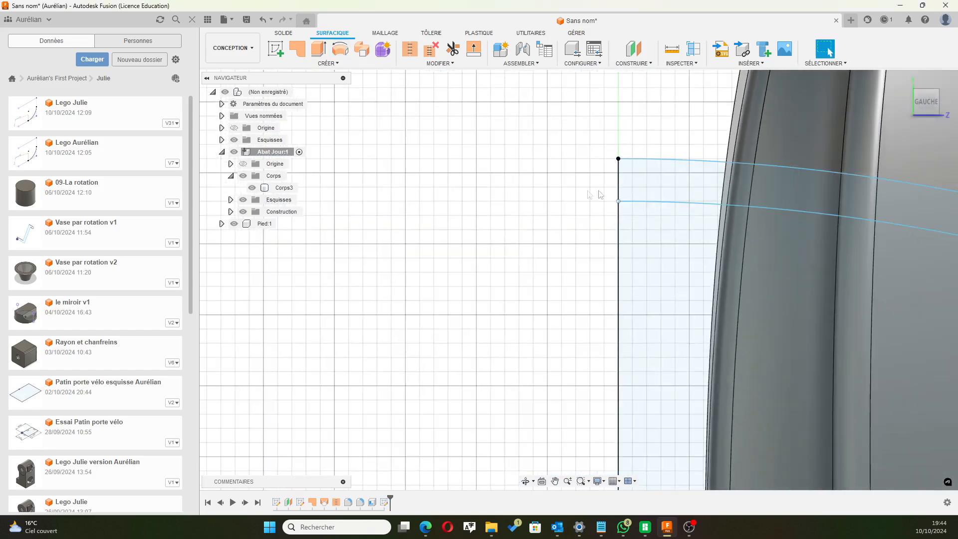
scroll(538, 204, up, 4)
scroll(536, 199, down, 1)
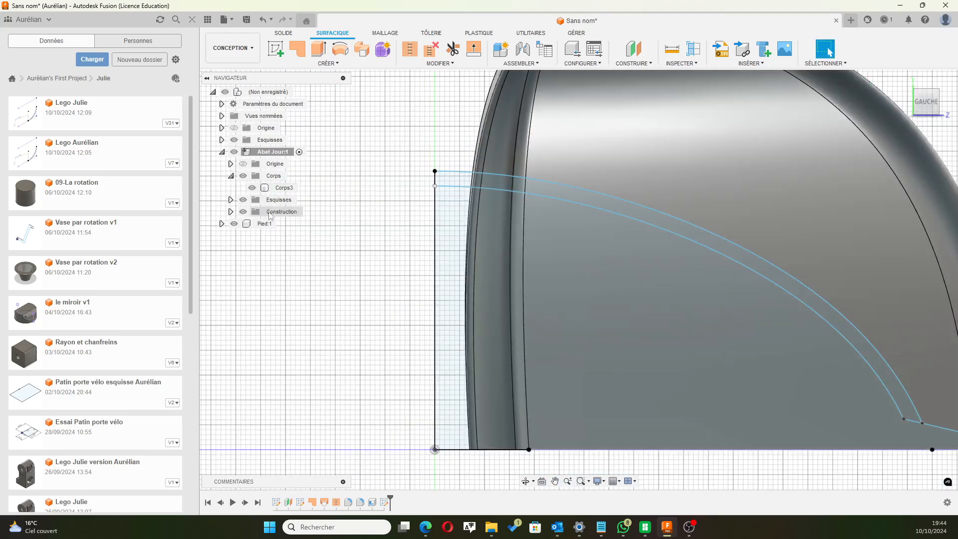
click(230, 200)
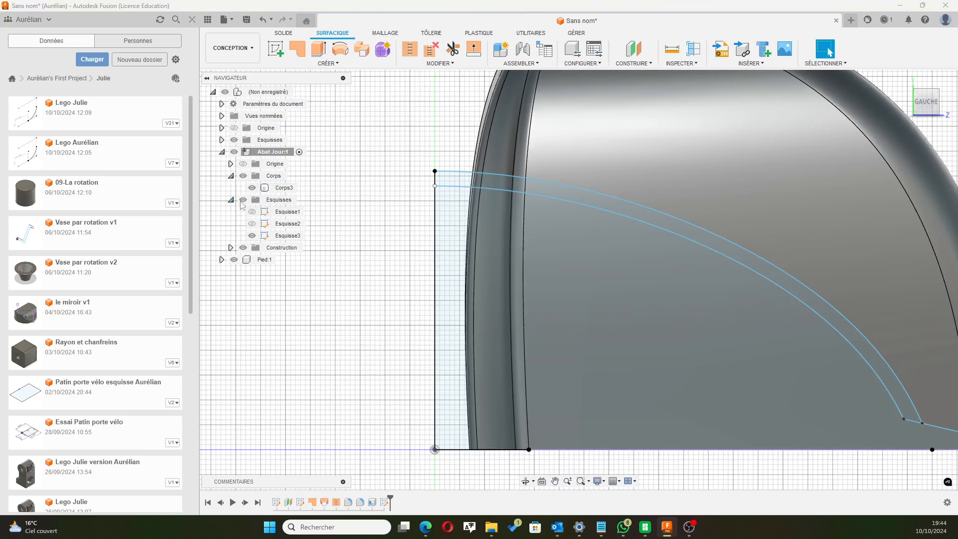
click(276, 236)
right_click(275, 236)
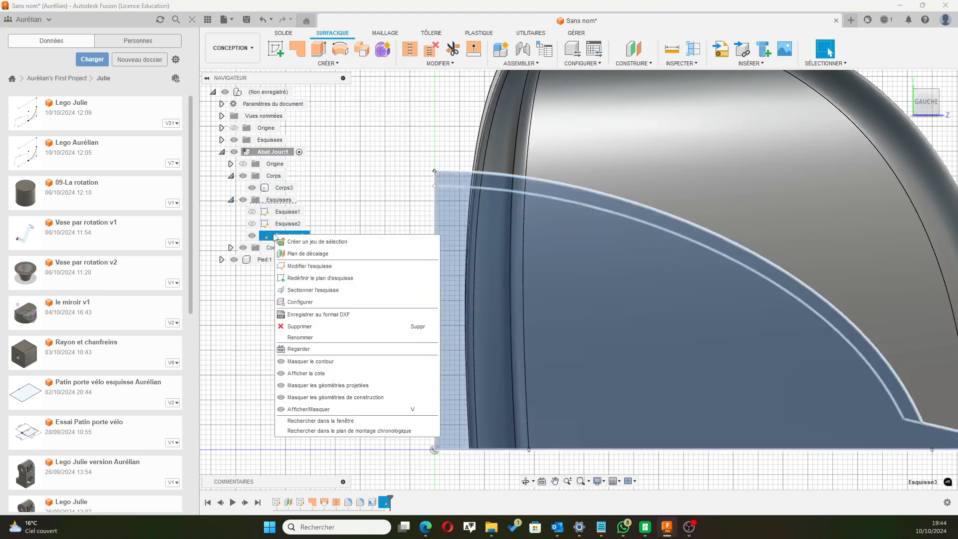
click(311, 268)
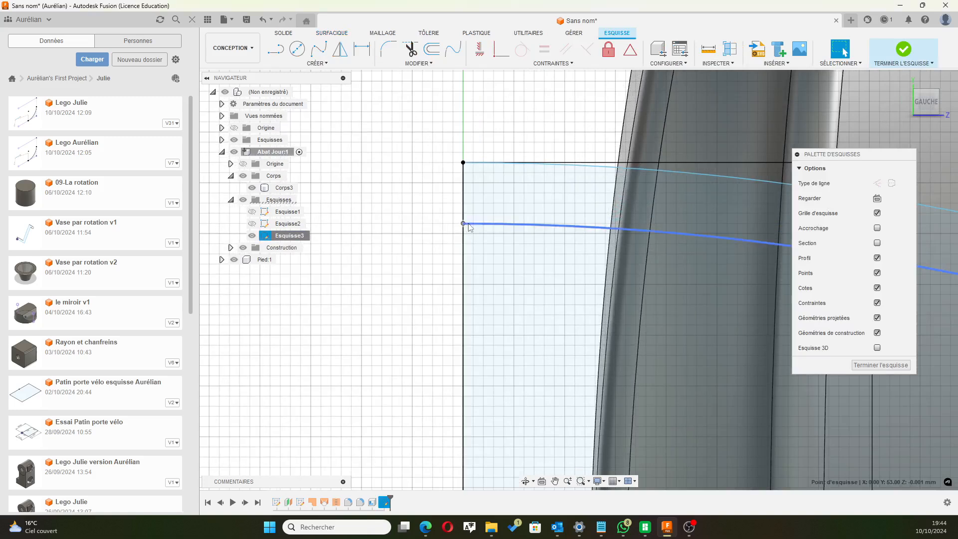
Make the inner curve's upper endpoint coincident with the vertical axis line and finish the sketch.
click(468, 225)
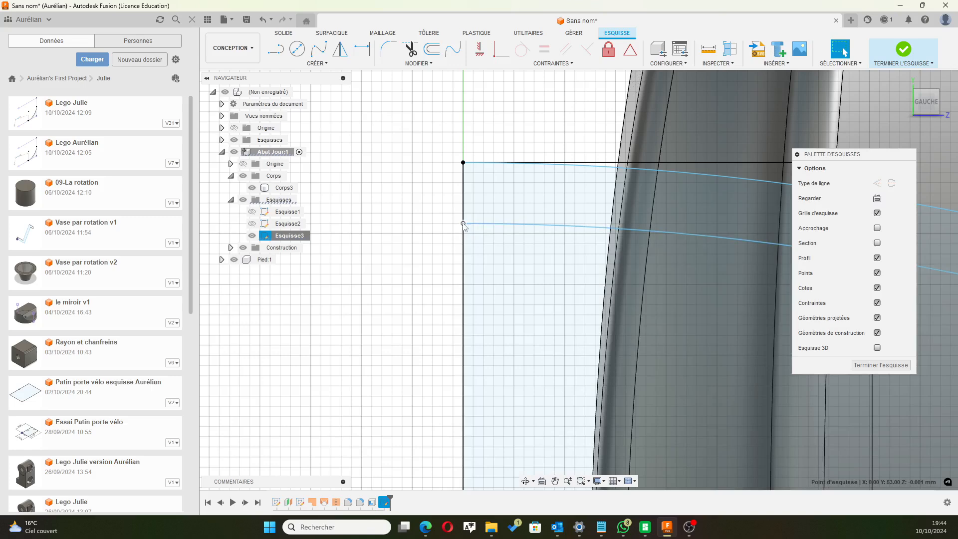
click(463, 213)
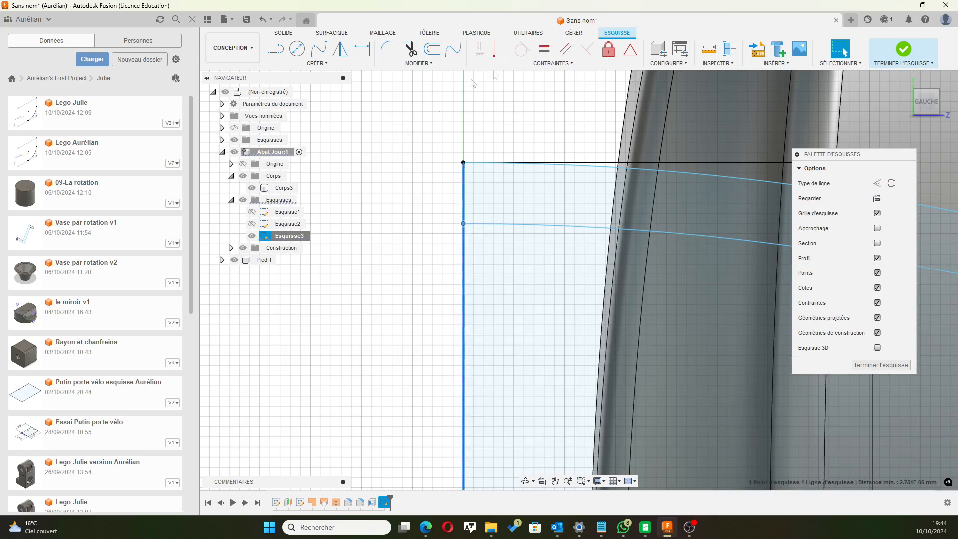
click(500, 50)
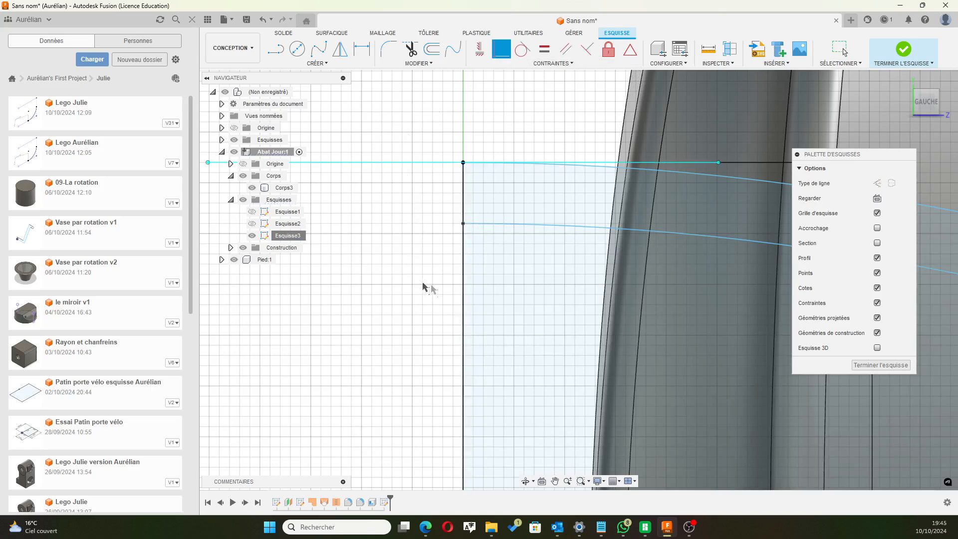
scroll(548, 317, down, 3)
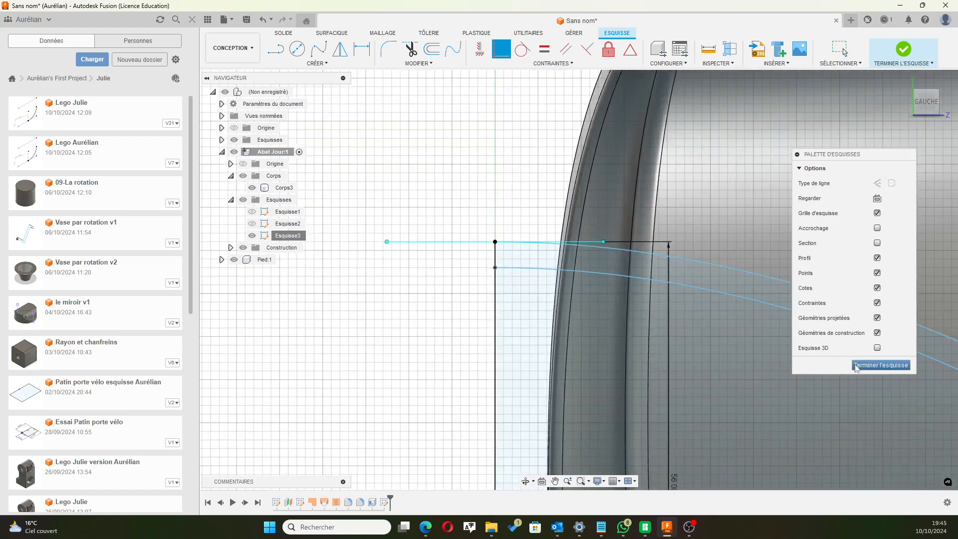
click(880, 365)
Revolve the inner profile curve and its sloped rim line 360° around the vertical sketch line as a new surface body.
scroll(458, 255, down, 2)
scroll(458, 255, down, 3)
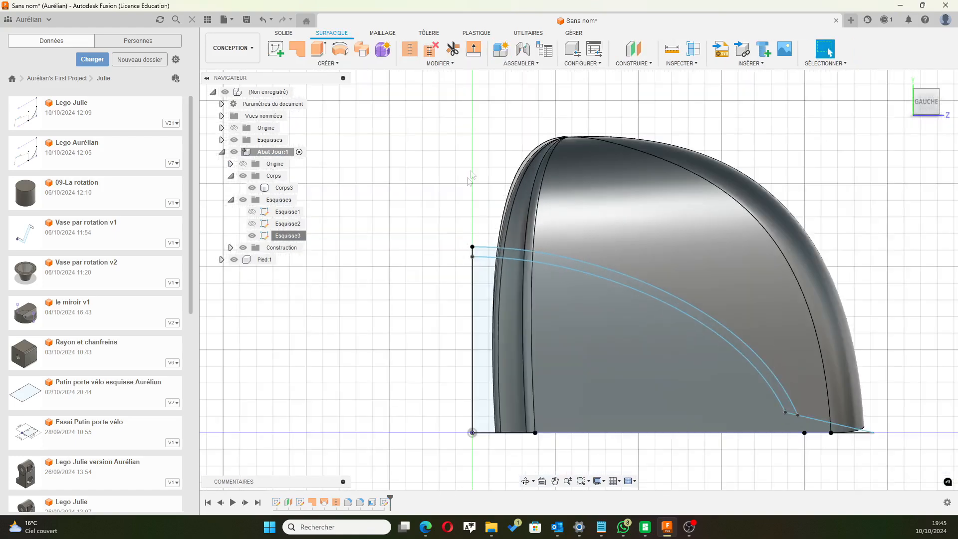
click(339, 49)
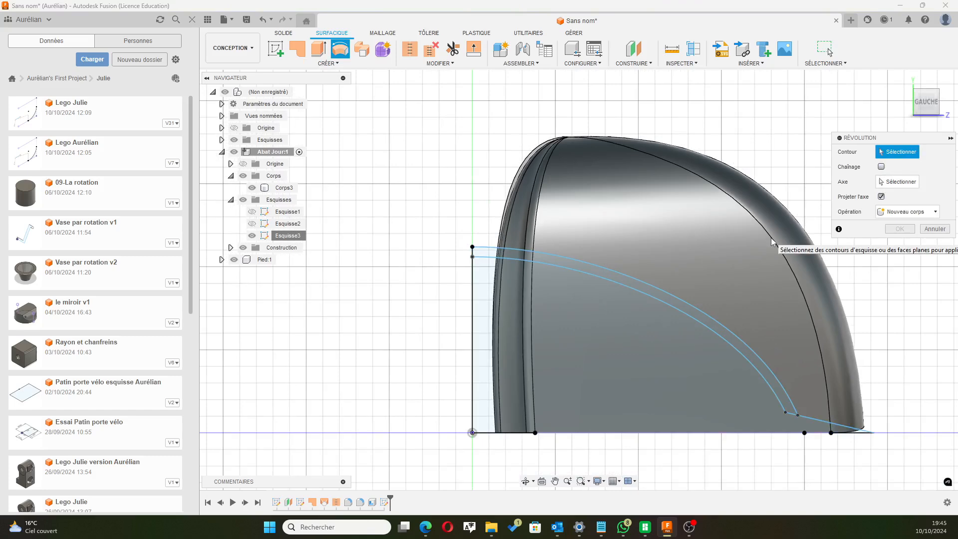
click(637, 296)
scroll(776, 413, up, 5)
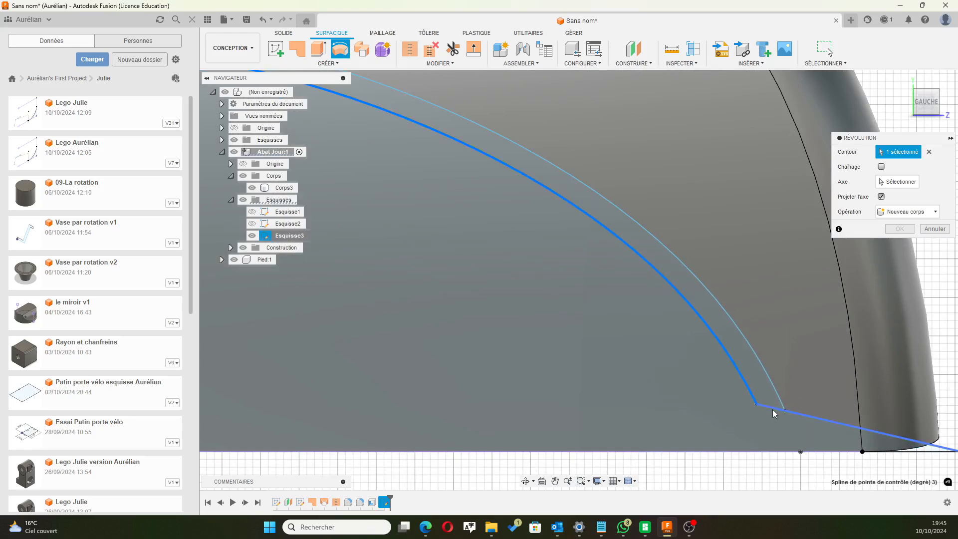
scroll(803, 330, down, 2)
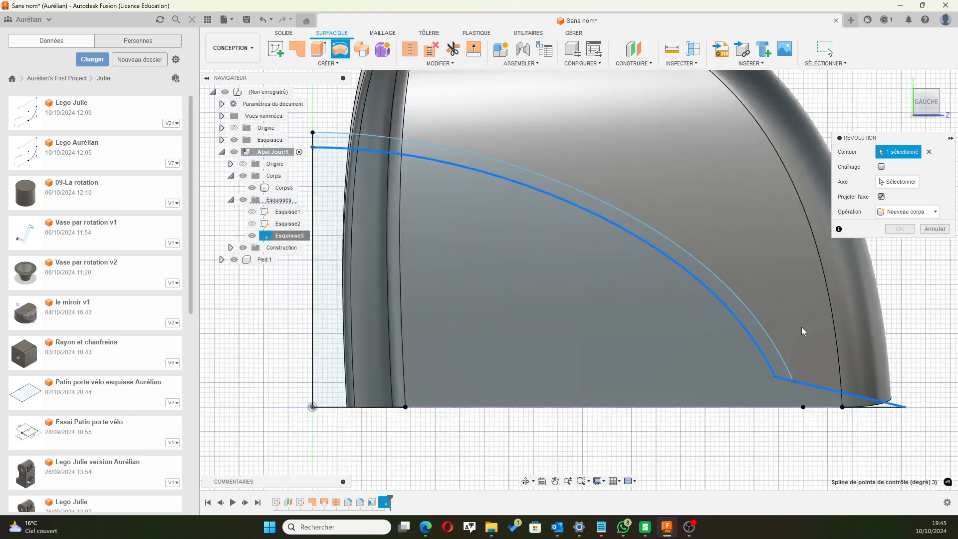
scroll(802, 331, down, 1)
click(896, 182)
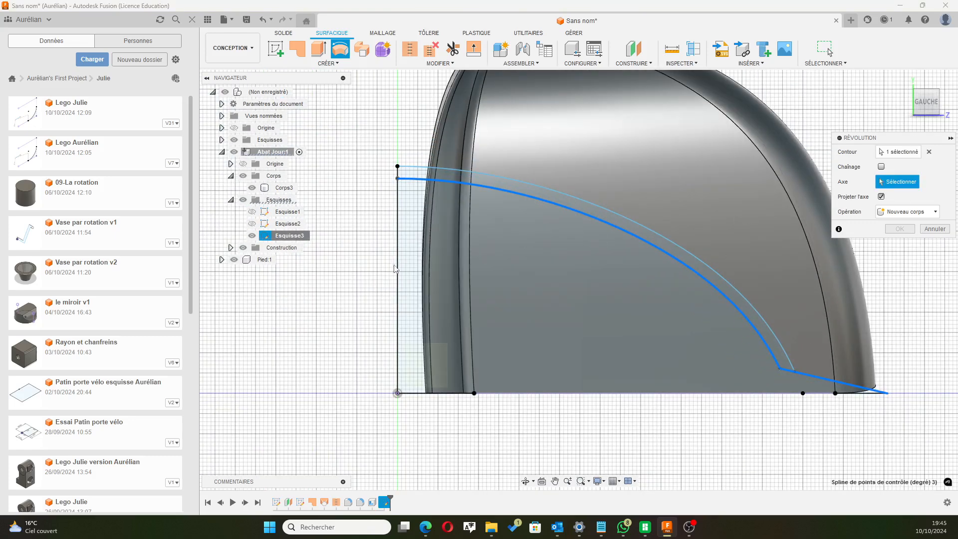
click(397, 272)
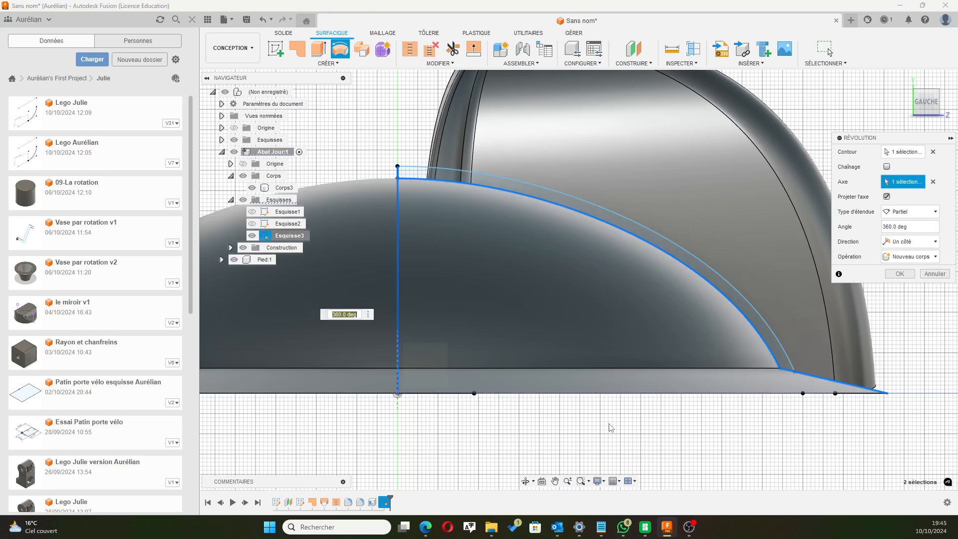
scroll(610, 428, down, 2)
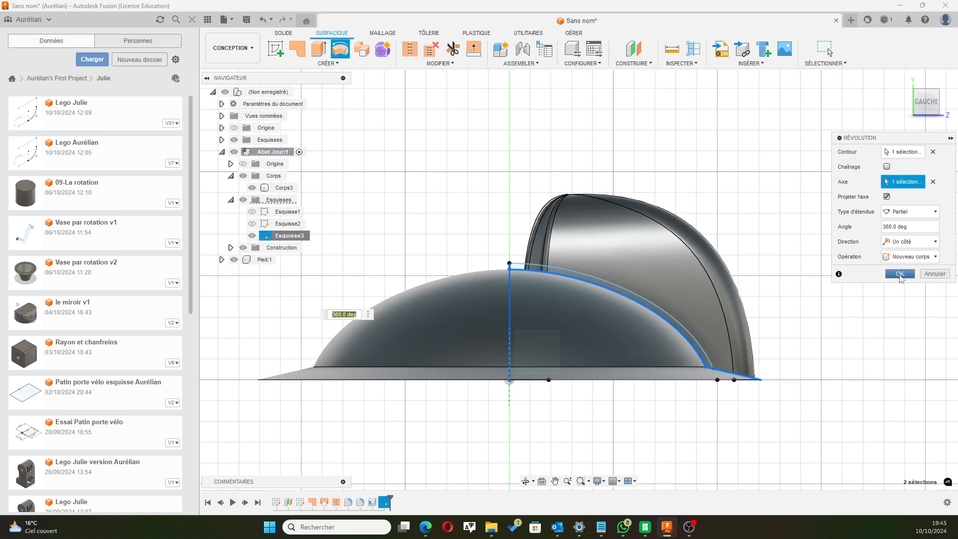
click(899, 274)
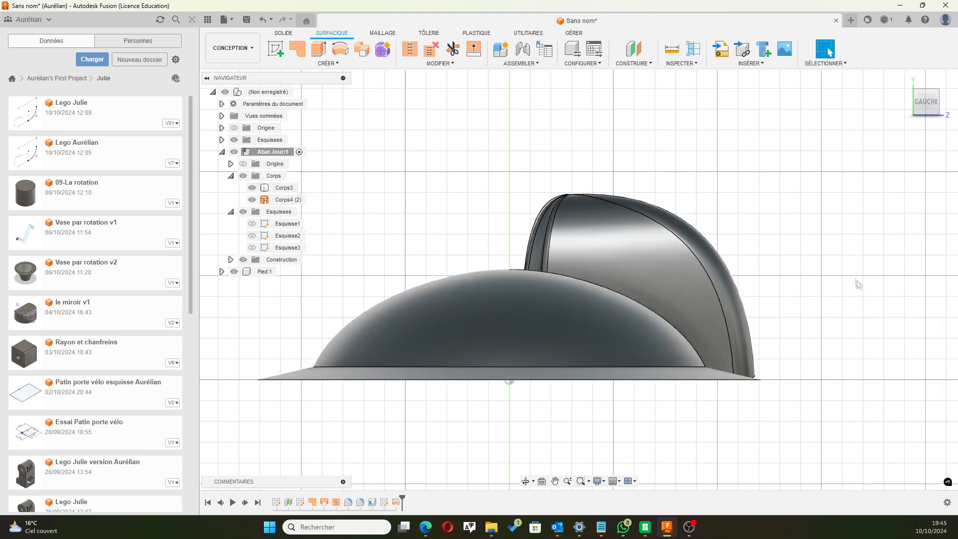
Set up a Split Body operation with the shell segment Corps3 as the body to split.
scroll(859, 285, down, 3)
middle_drag(860, 286, 804, 265)
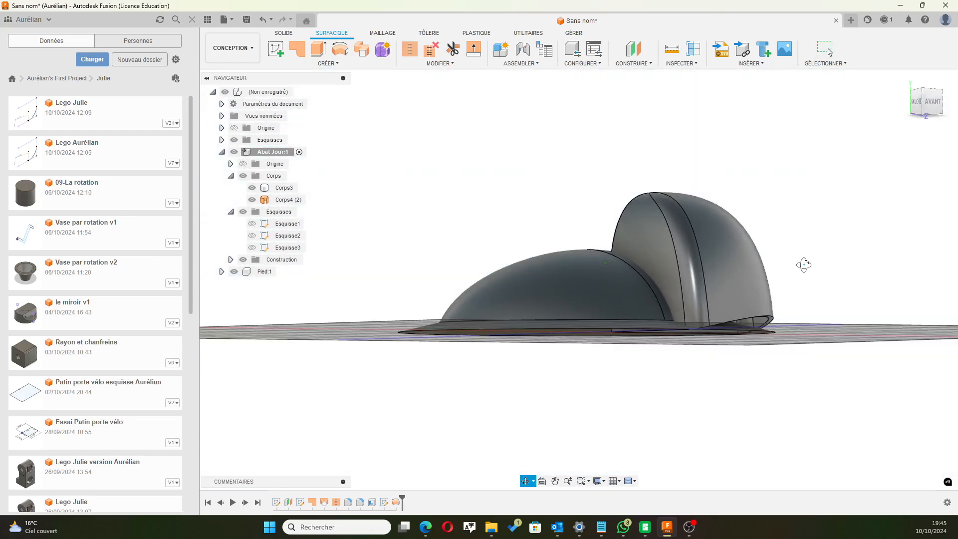
shift+middle_drag(803, 265, 815, 235)
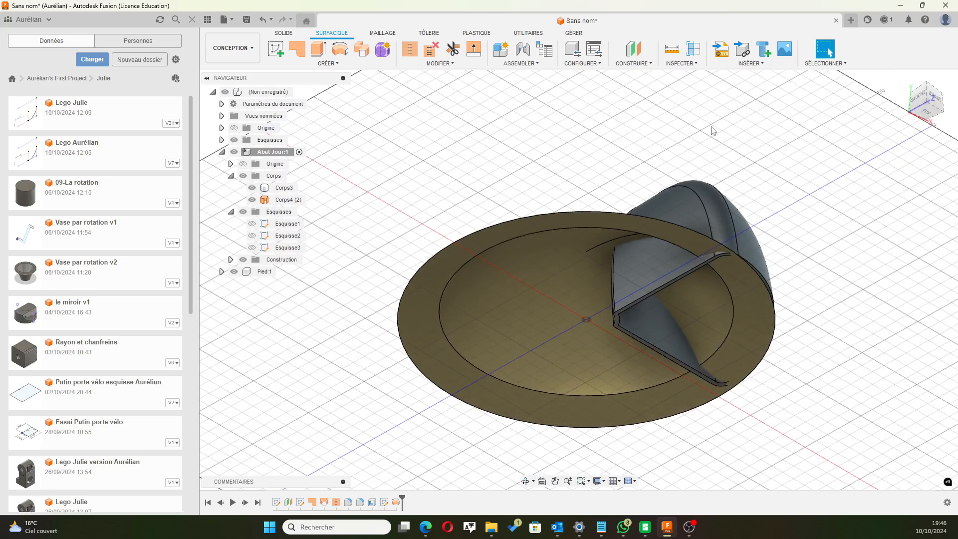
click(292, 32)
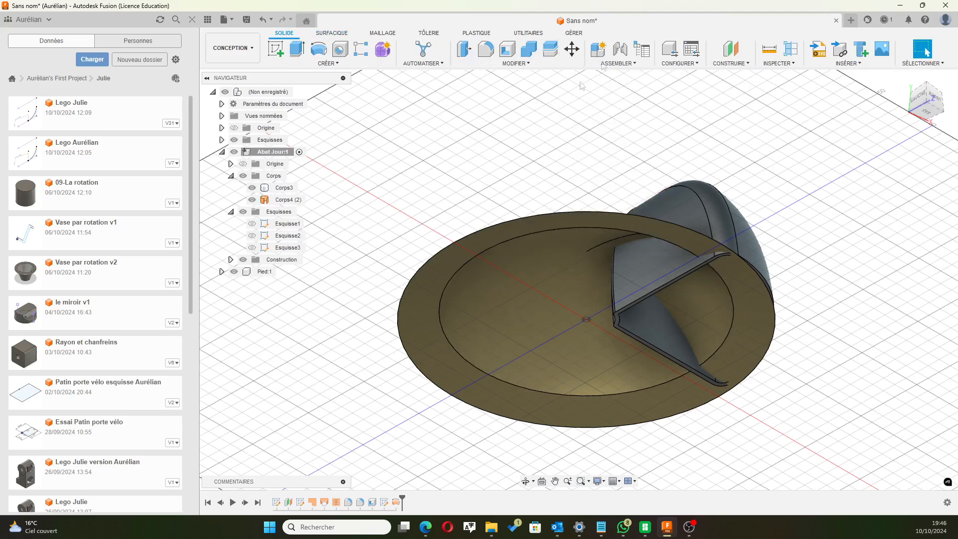
click(551, 50)
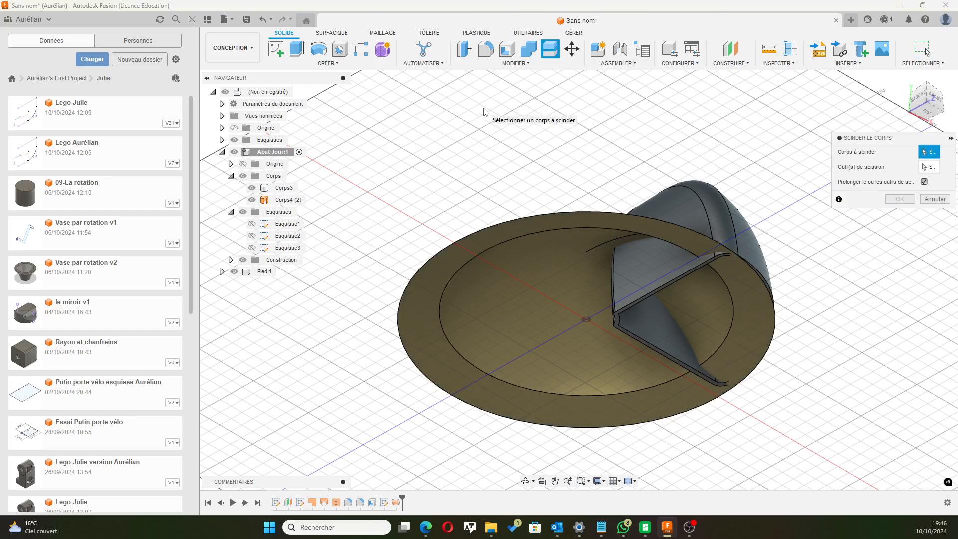
click(694, 199)
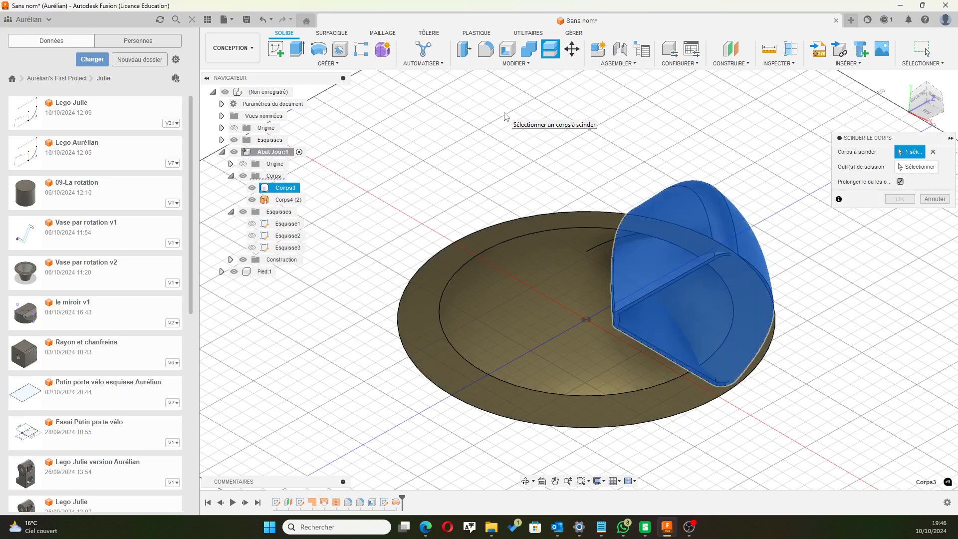
click(916, 167)
Try to use the revolved surface's dome and rim faces as extended splitting tools.
shift+middle_drag(502, 133, 555, 307)
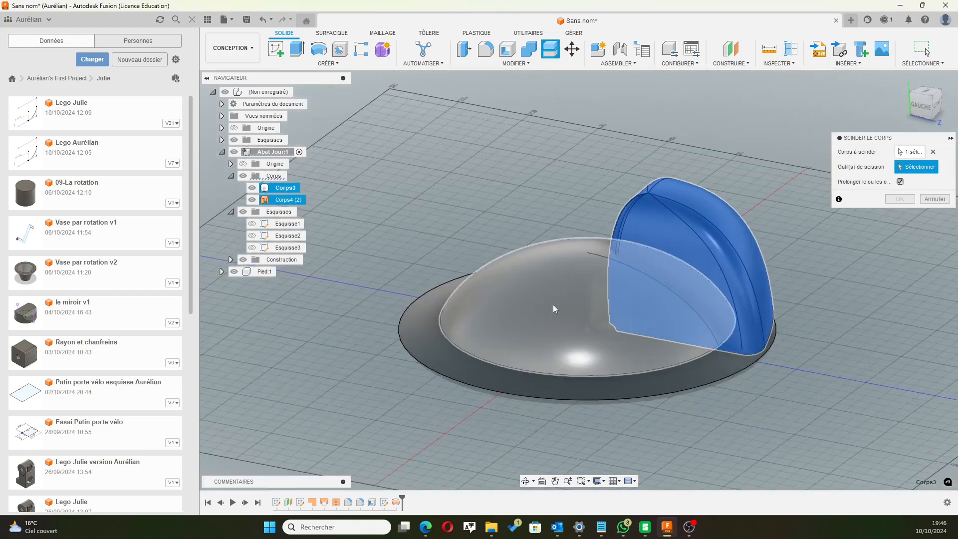
click(586, 380)
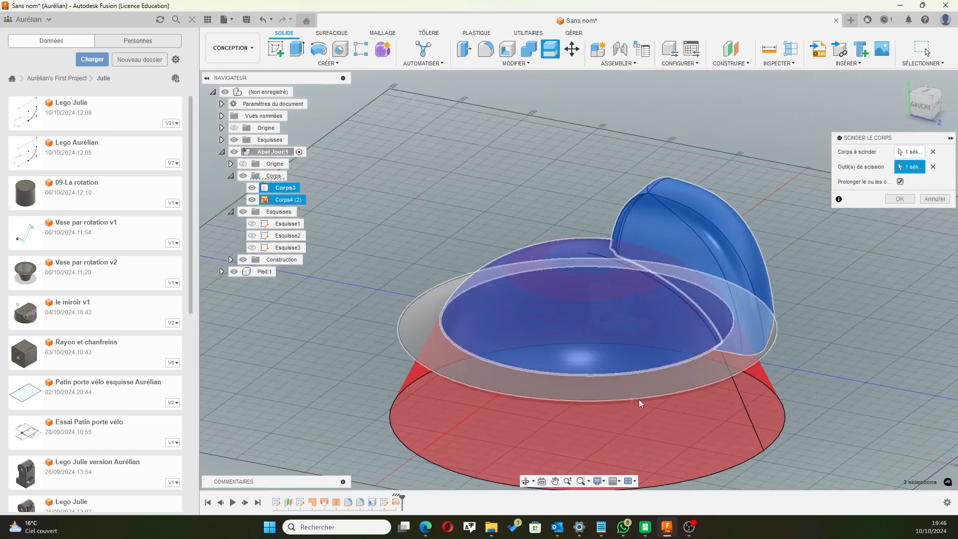
click(706, 371)
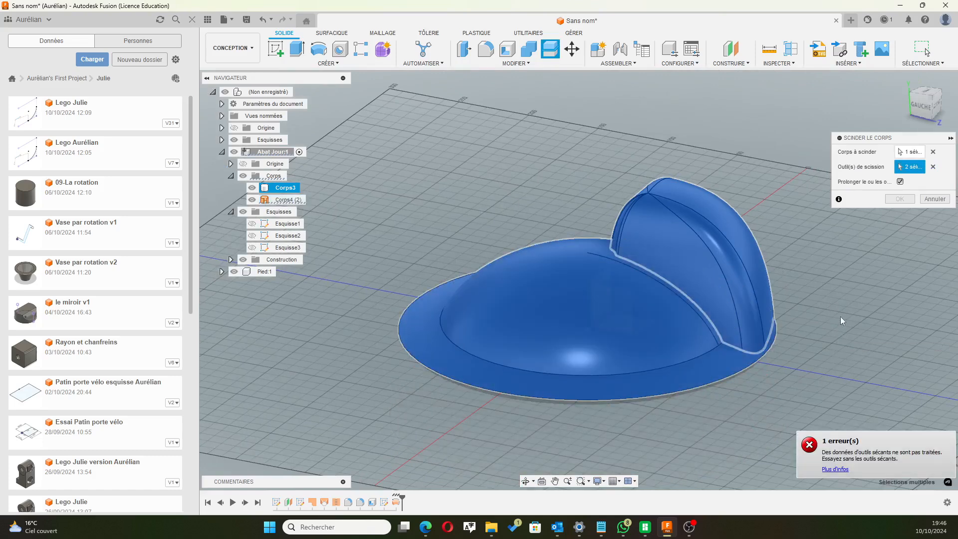
Split Corps3 with the whole surface body Corps4 as the splitting tool, with tool extension turned off.
click(900, 182)
shift+middle_drag(828, 366, 832, 339)
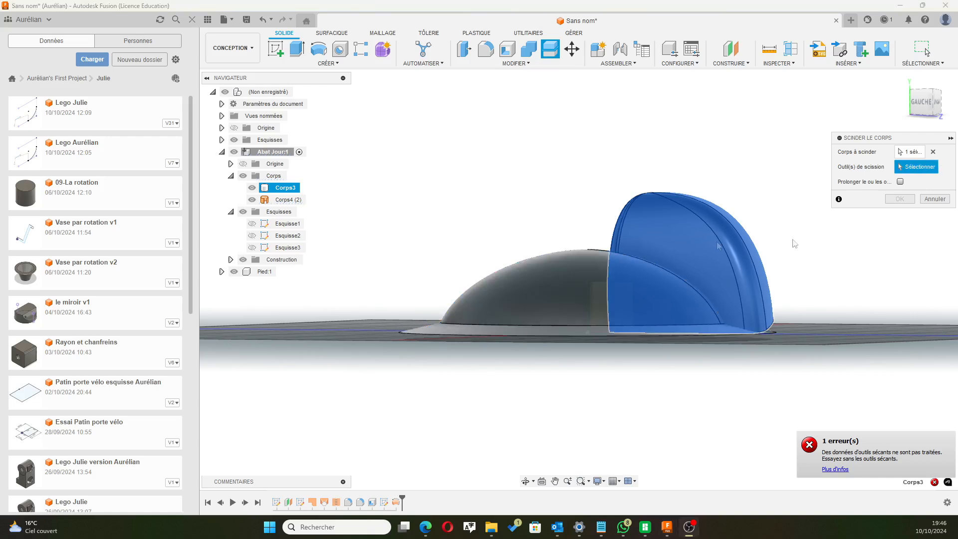
click(275, 200)
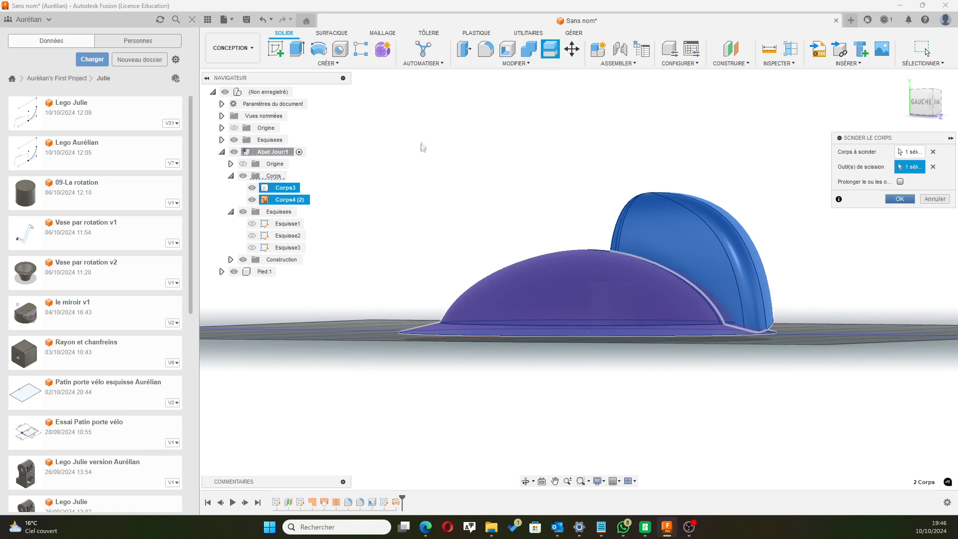
key(Return)
Select body Corps5 and examine which part of the split shell it represents.
middle_drag(517, 178, 538, 134)
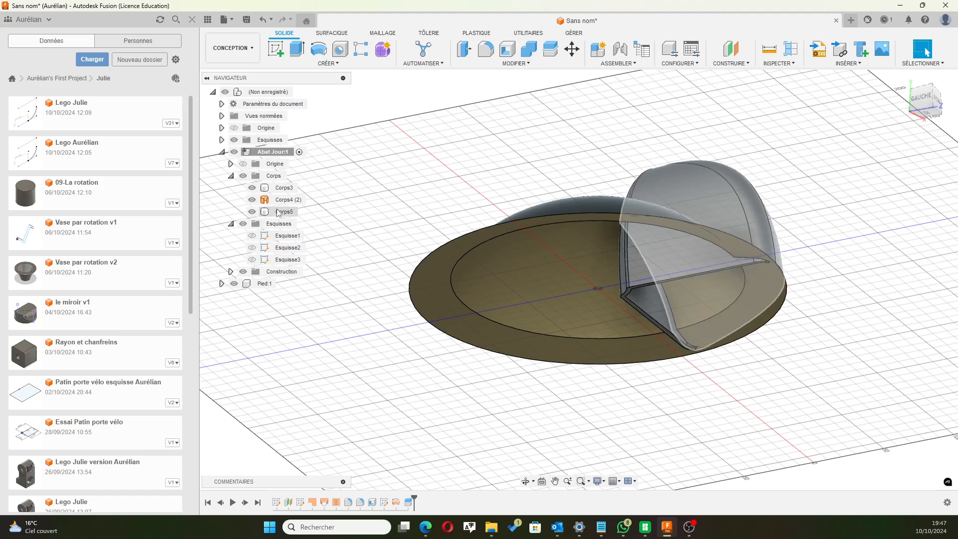
click(278, 212)
shift+middle_drag(529, 164, 497, 145)
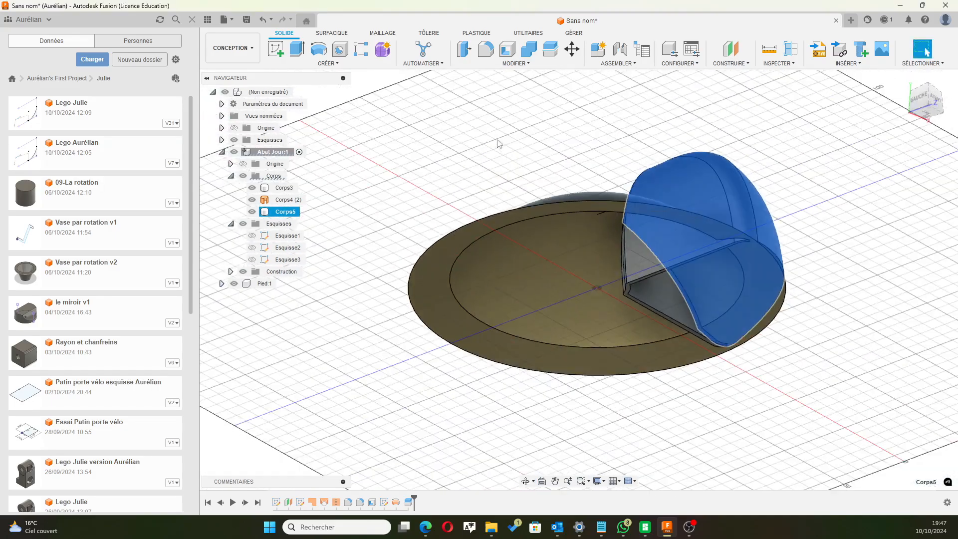
Hide the bodies Corps3 and Corps4 so that only the split shell piece Corps5 stays displayed.
click(497, 140)
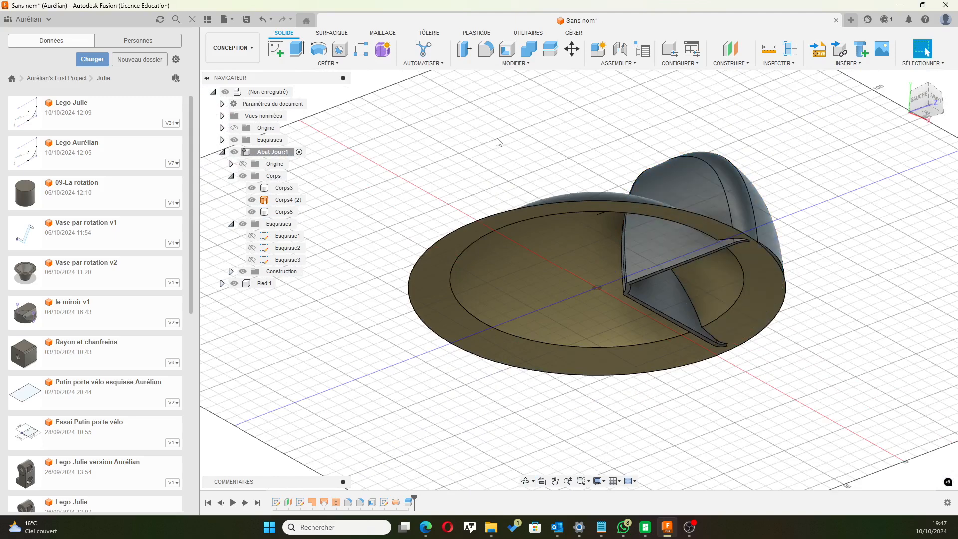
click(646, 266)
click(252, 187)
shift+middle_drag(533, 172, 605, 208)
click(926, 52)
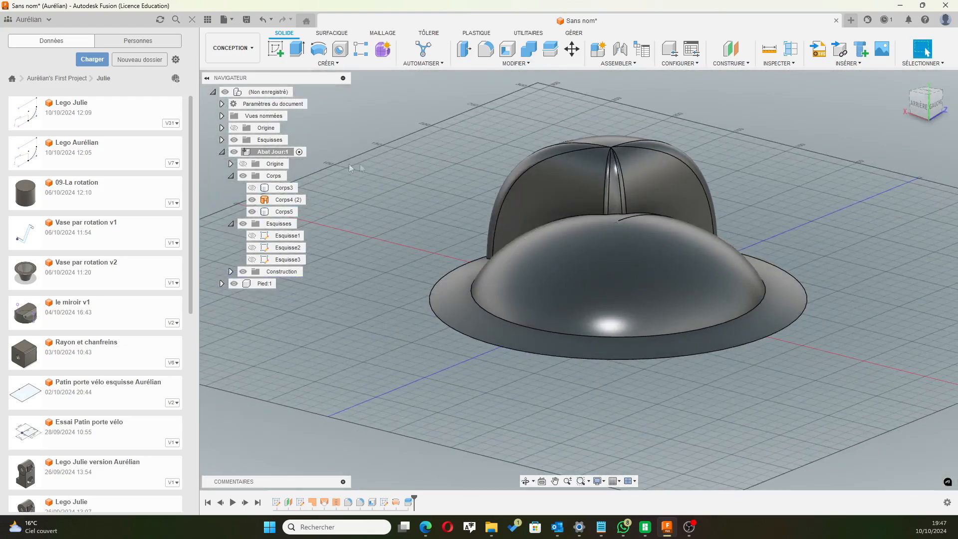
click(251, 199)
shift+middle_drag(452, 230, 427, 241)
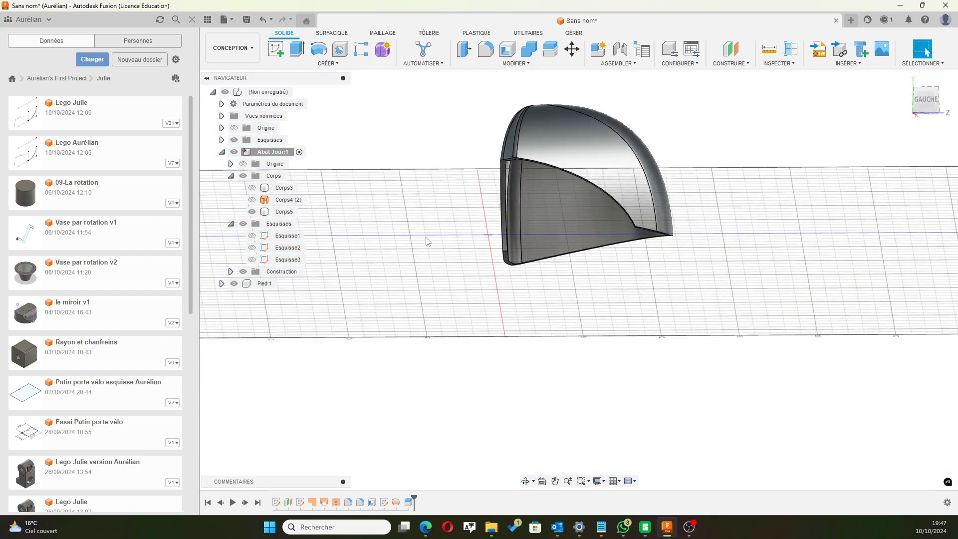
right_click(272, 192)
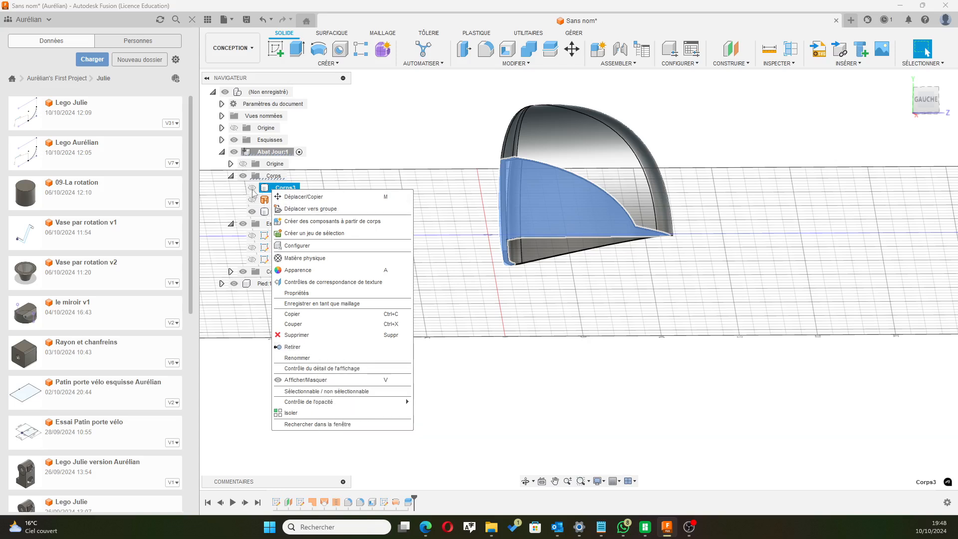
click(594, 26)
scroll(716, 119, down, 2)
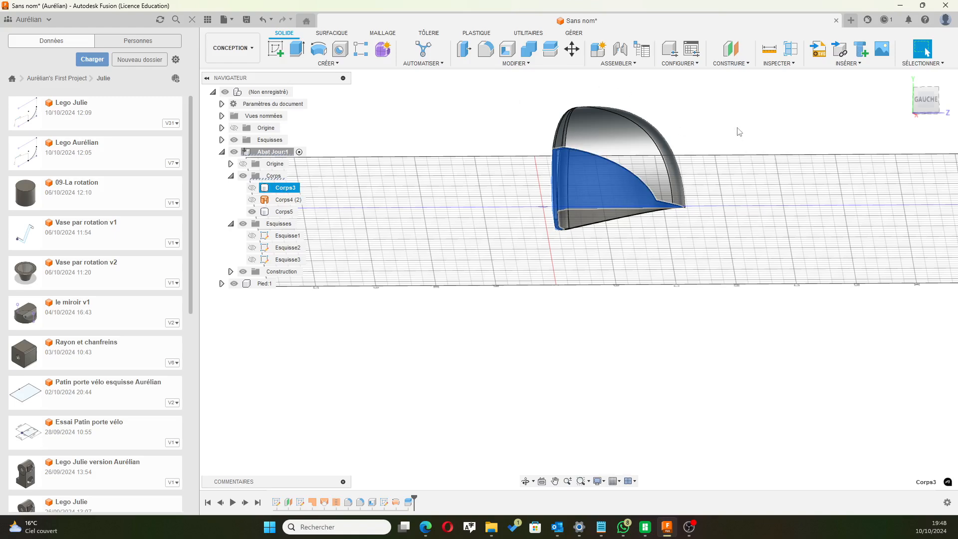
shift+middle_drag(739, 131, 748, 192)
click(722, 191)
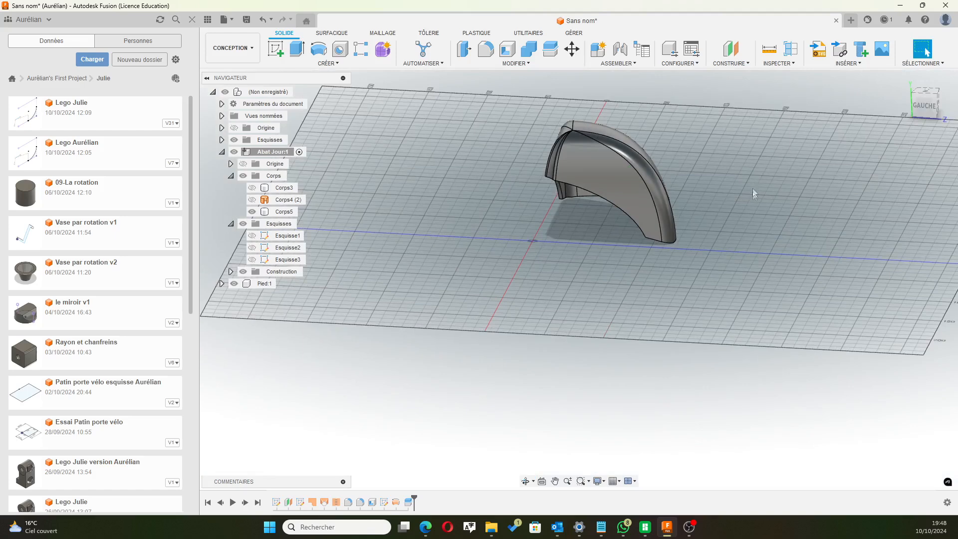
Show sketch Esquisse3 and select its thin curved strip profile between the two dome arcs.
click(252, 260)
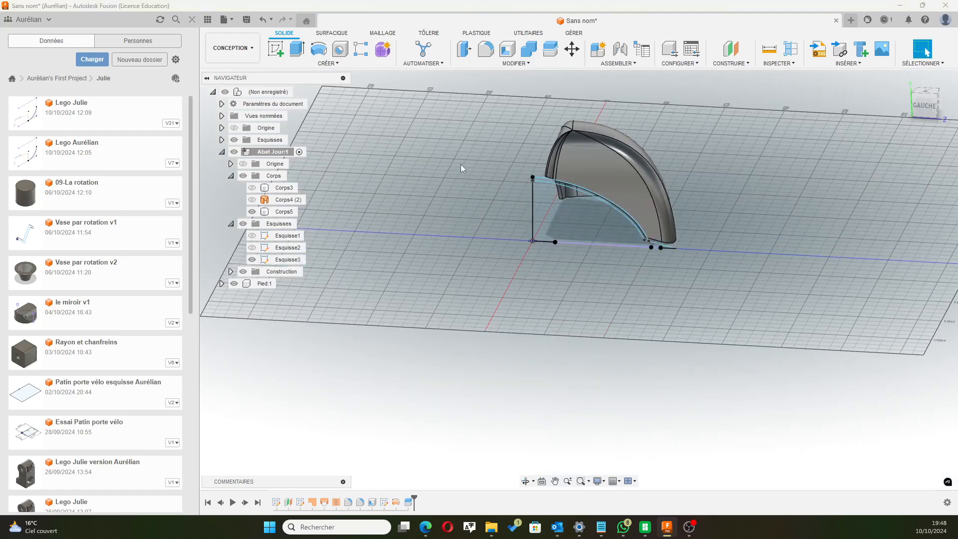
mouse_move(429, 209)
shift+middle_down()
mouse_move(444, 200)
mouse_move(443, 186)
mouse_move(441, 205)
shift+middle_up()
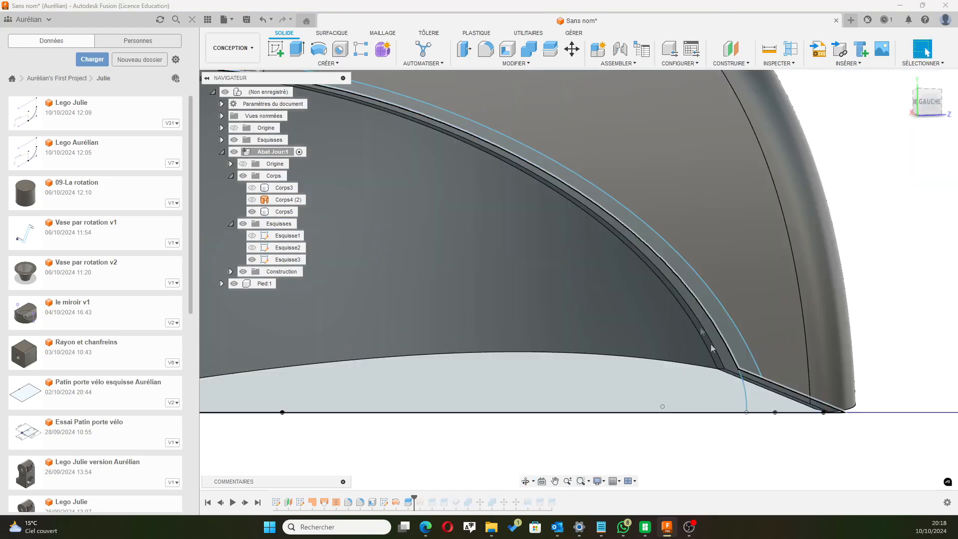
scroll(630, 295, down, 3)
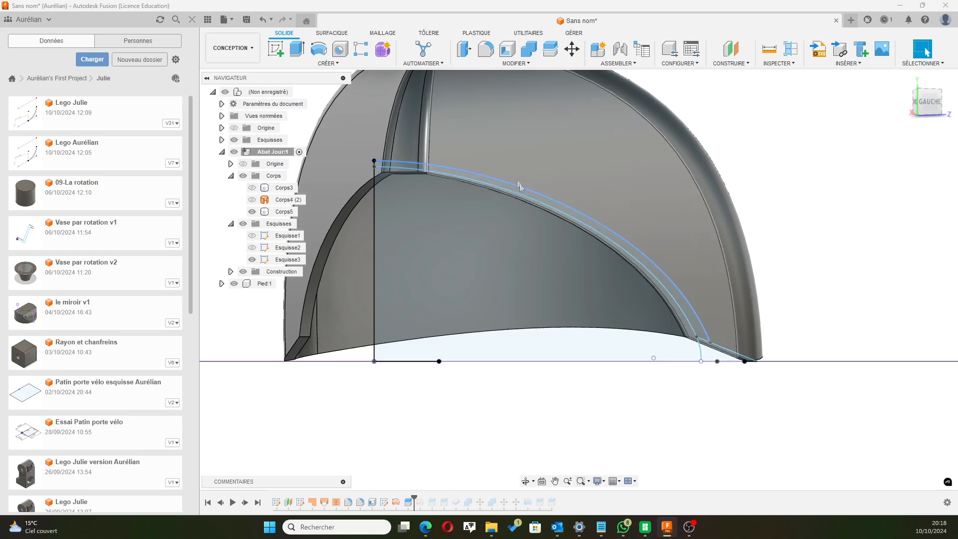
scroll(517, 181, up, 3)
click(528, 197)
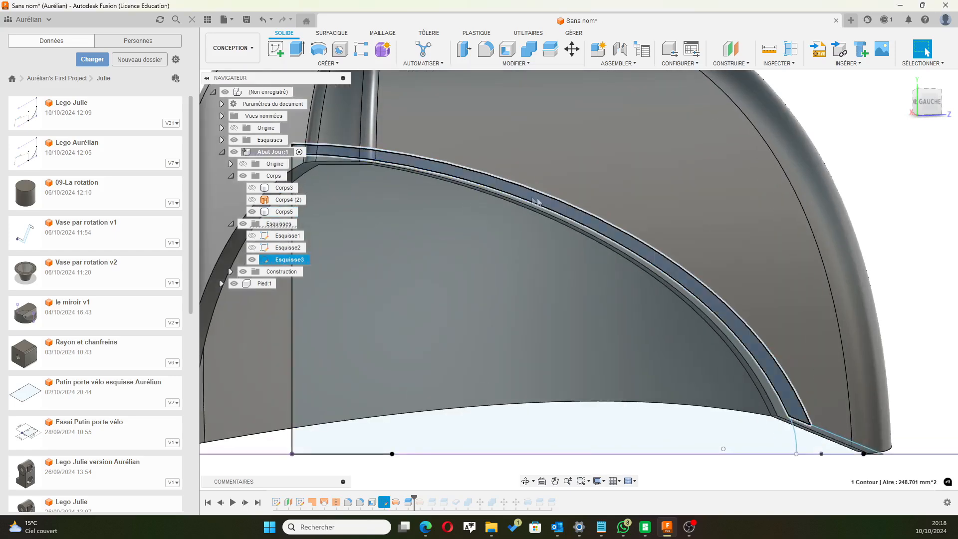
scroll(572, 347, down, 5)
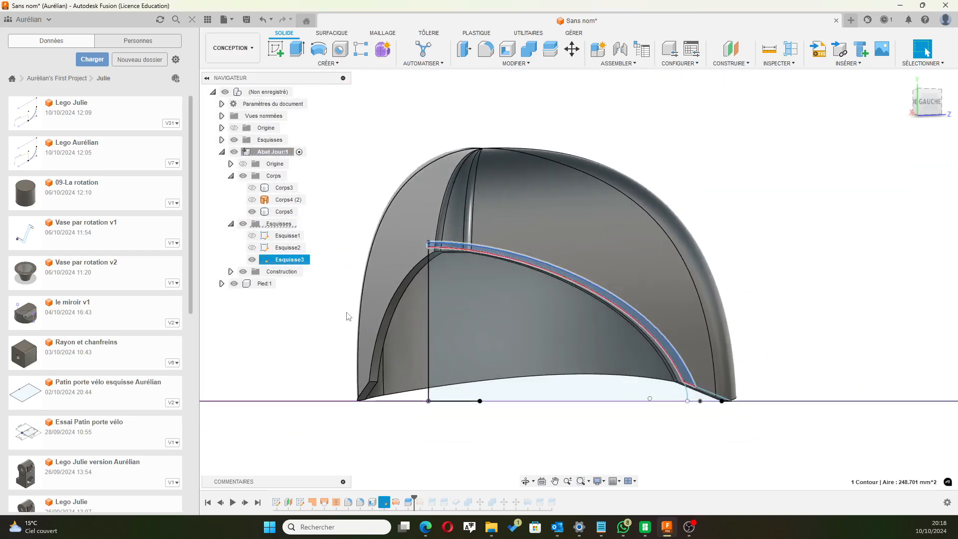
Revolve the strip profile 360 degrees around the sketch's vertical line as a new body.
click(319, 48)
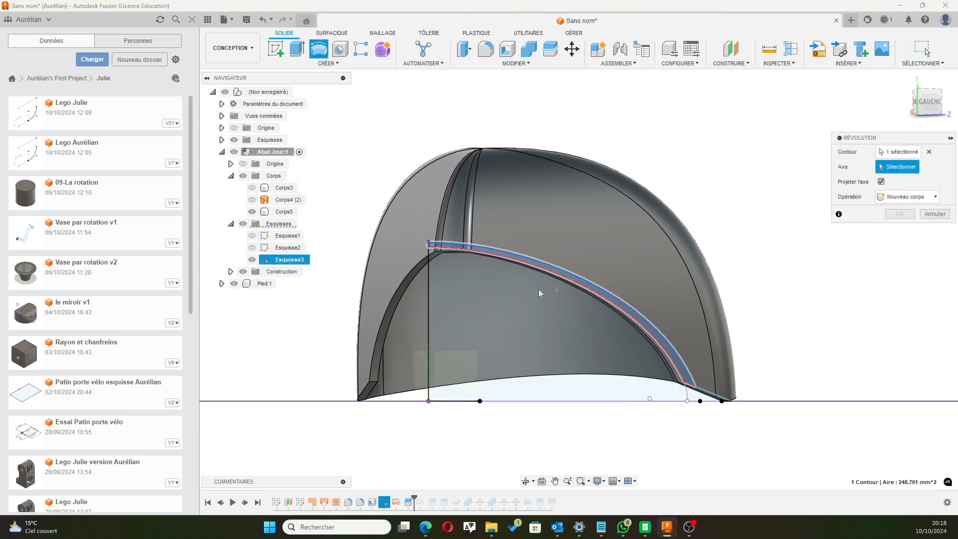
click(428, 286)
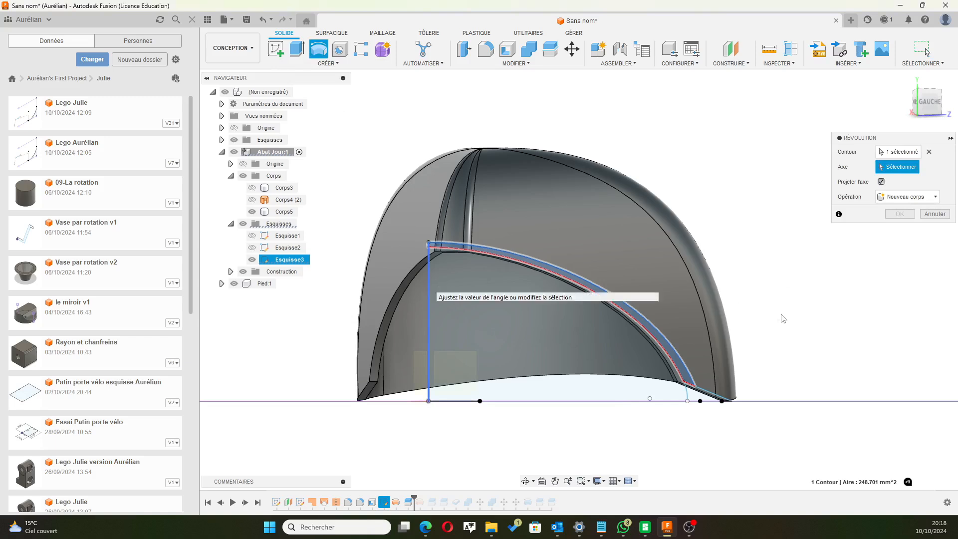
click(910, 242)
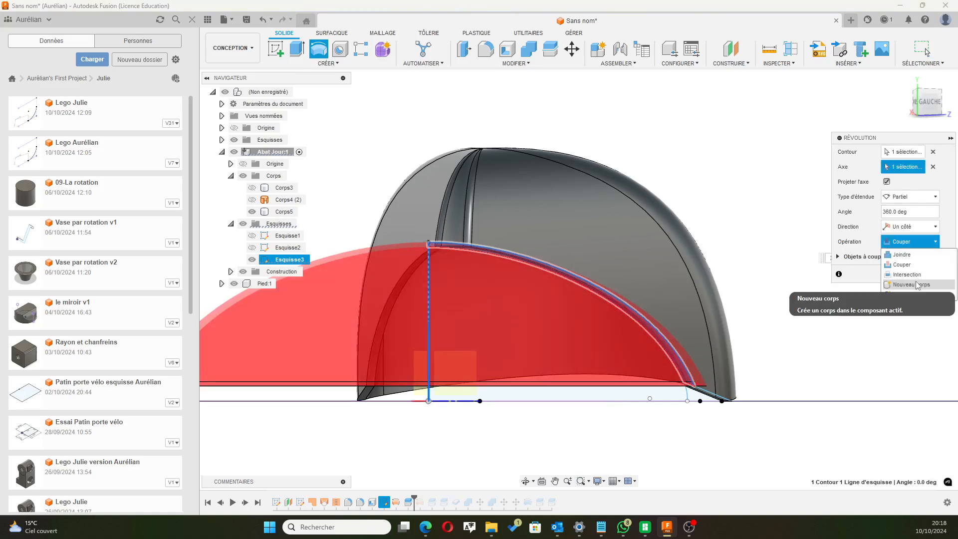
click(915, 284)
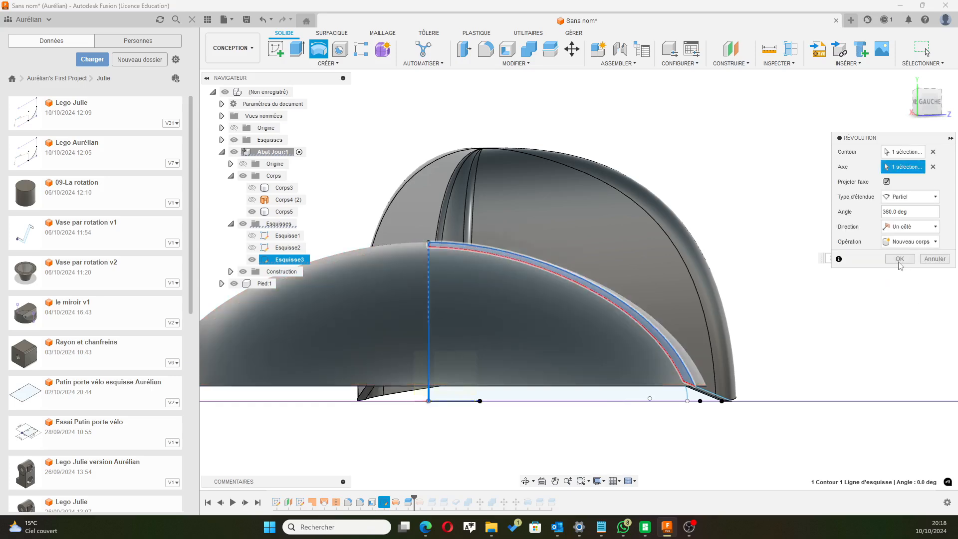
click(899, 259)
shift+middle_drag(791, 289, 750, 310)
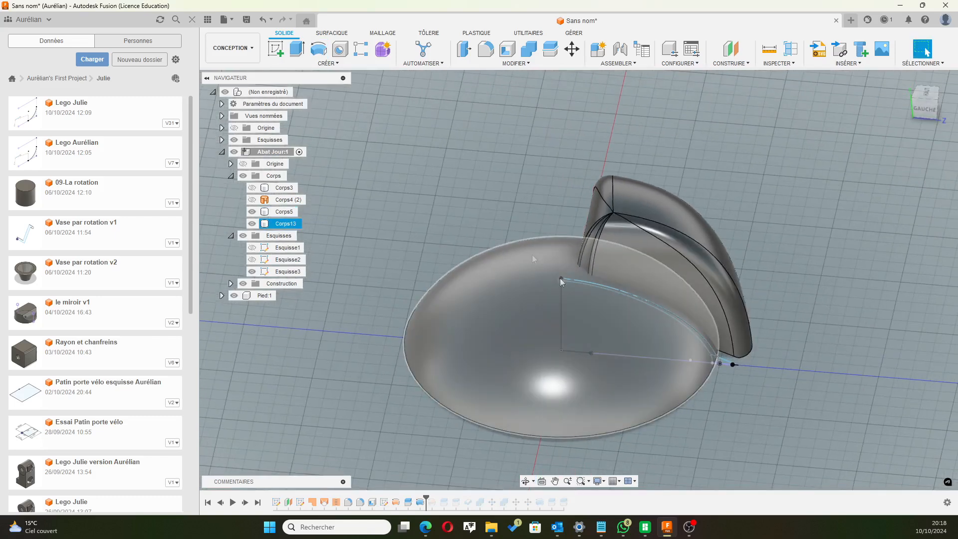
Split the revolved dome Corps13 in half with the vertical origin plane containing the Z axis, without extending the tool.
click(286, 224)
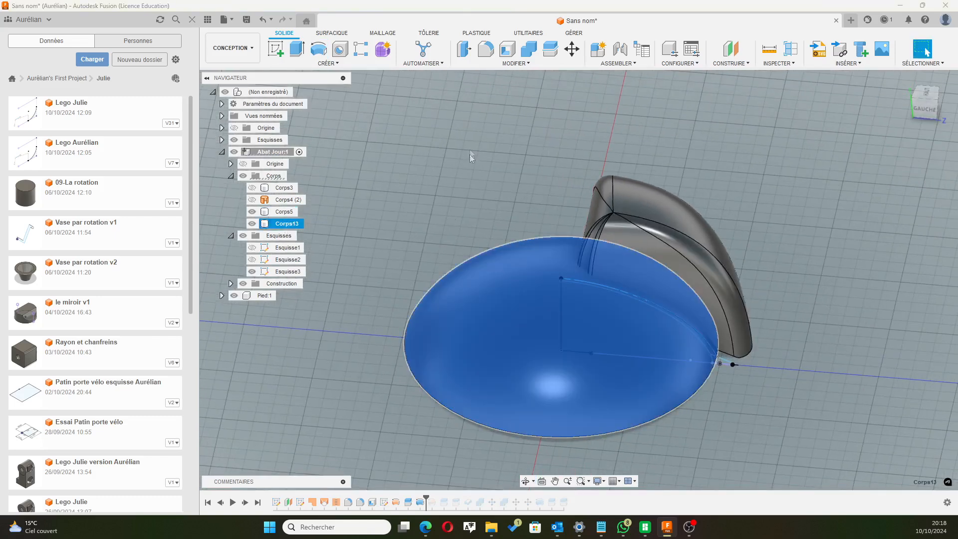
click(551, 53)
scroll(767, 319, up, 3)
scroll(754, 314, down, 3)
scroll(753, 313, down, 5)
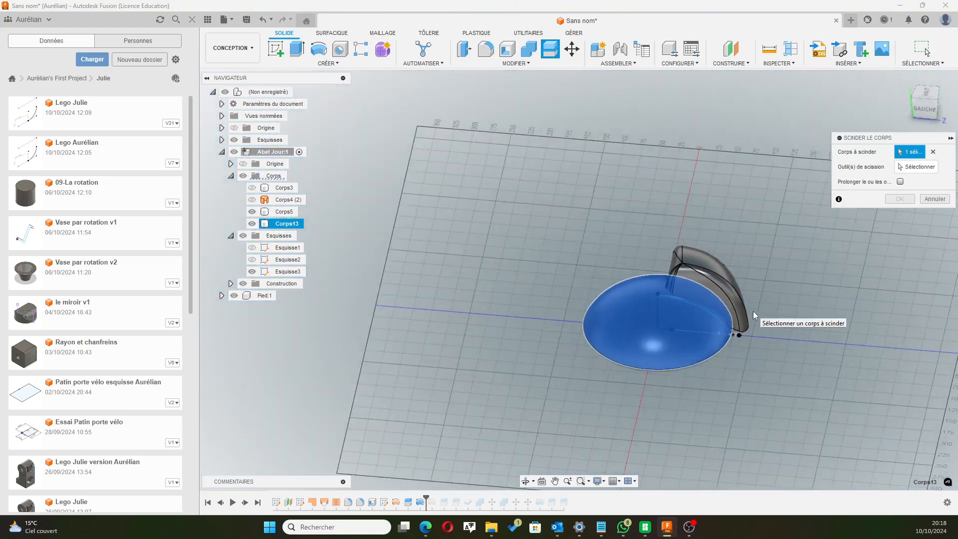
click(920, 168)
scroll(764, 304, down, 5)
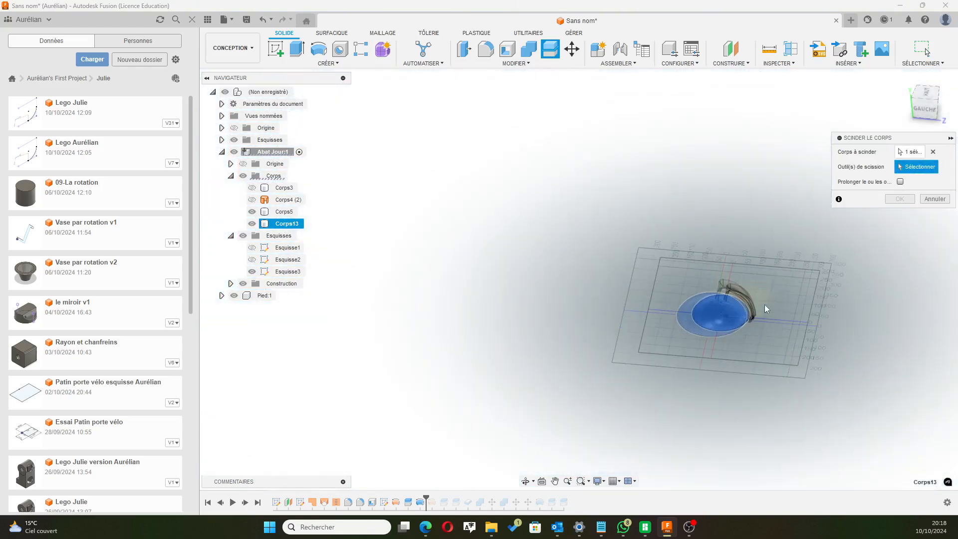
scroll(788, 319, down, 5)
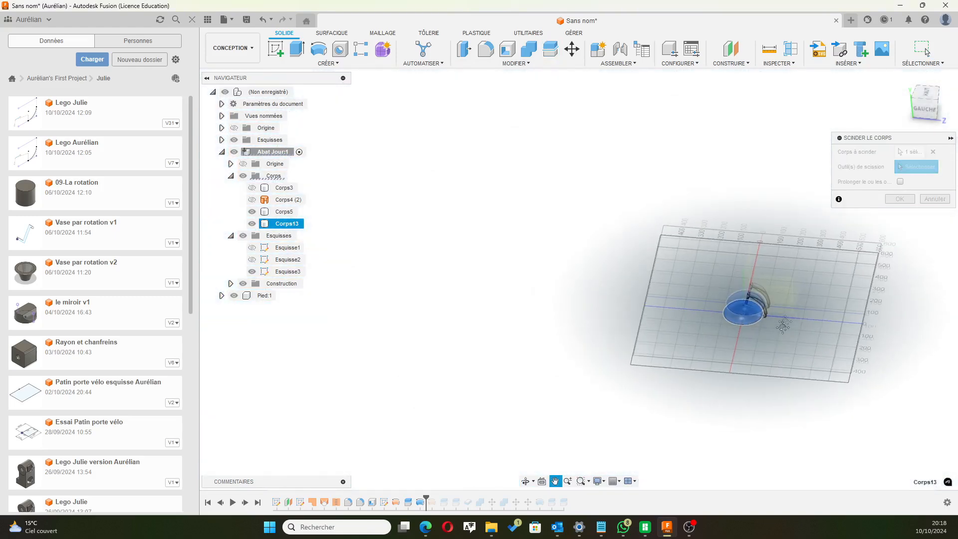
shift+middle_drag(812, 370, 809, 337)
click(766, 288)
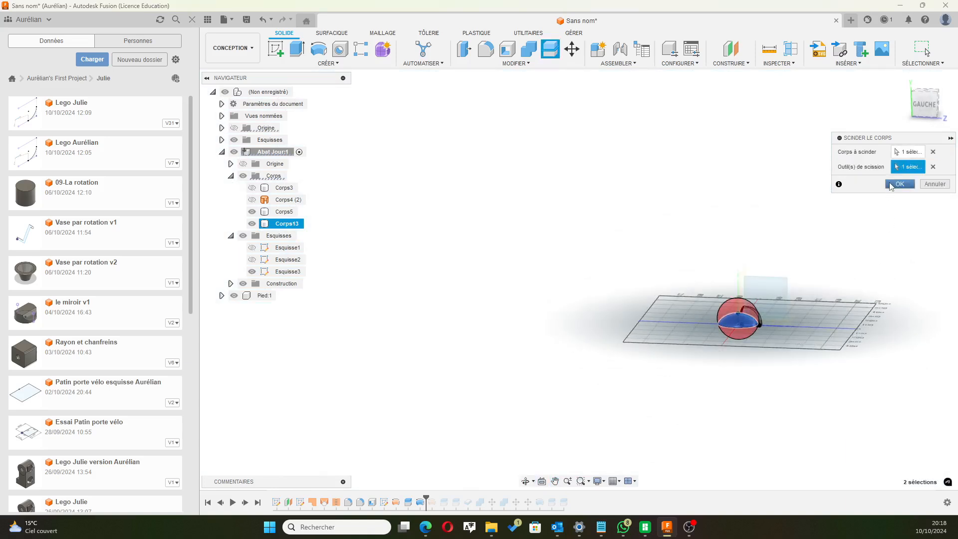
click(899, 183)
Split the dome half Corps14 into quarters using the vertical origin plane containing the X axis as the splitting tool.
scroll(728, 315, up, 3)
shift+middle_drag(727, 314, 749, 324)
click(801, 330)
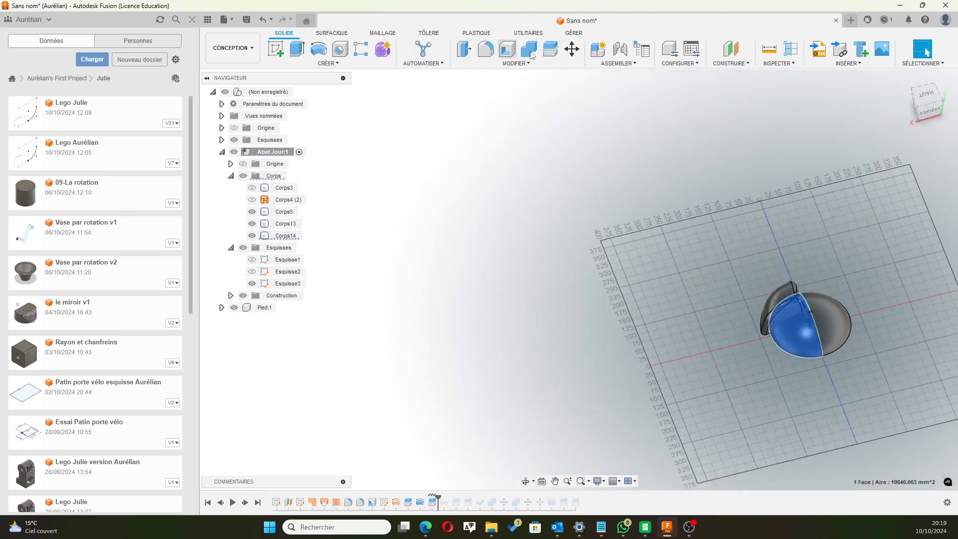
click(549, 50)
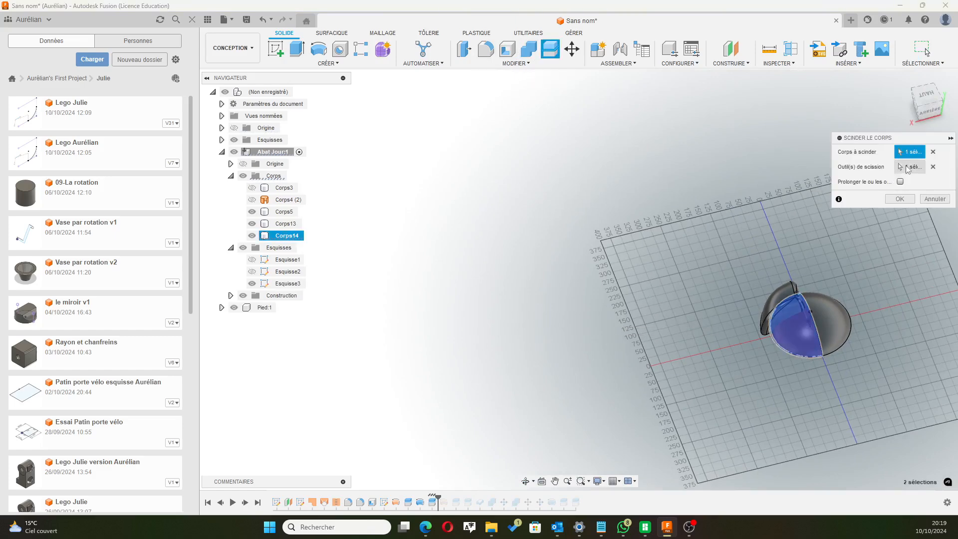
click(933, 167)
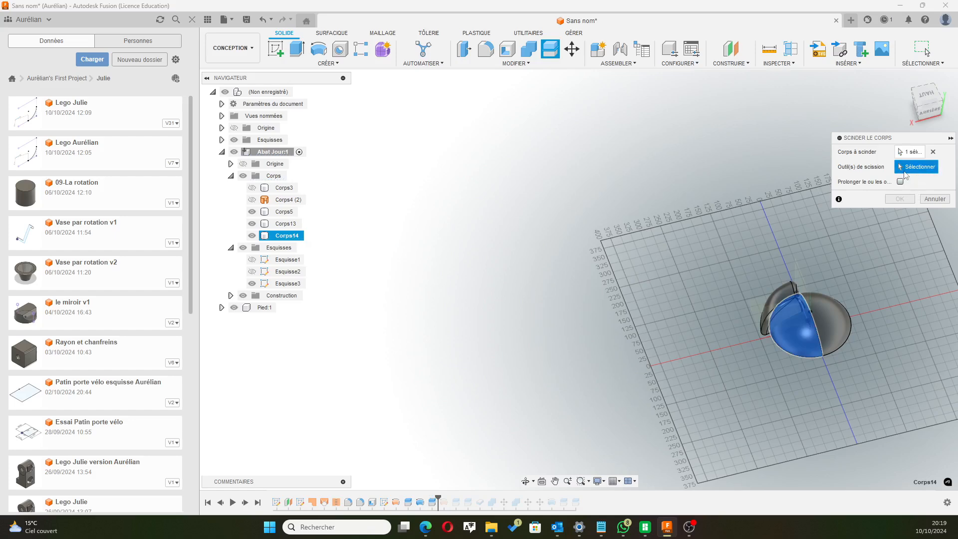
shift+middle_drag(749, 370, 731, 339)
click(757, 296)
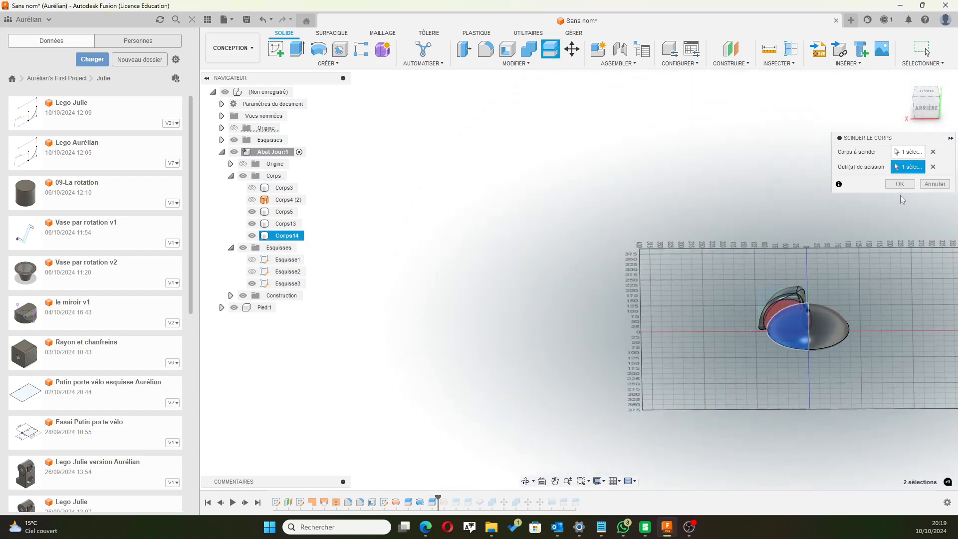
click(900, 198)
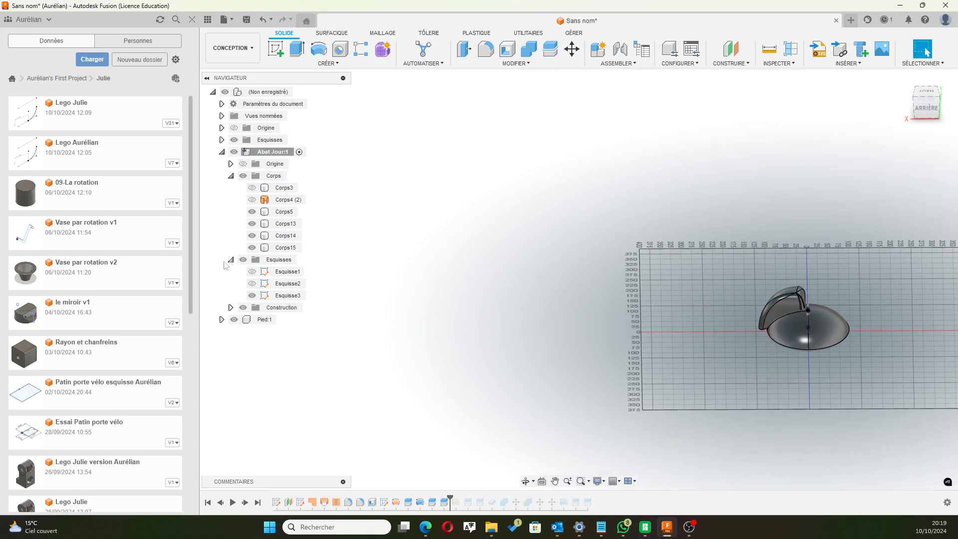
Hide Corps13, Corps14 and sketch Esquisse3, and examine how the dome quarter Corps15 sits inside the shell segment.
click(252, 223)
scroll(866, 357, down, 1)
shift+middle_drag(865, 357, 776, 332)
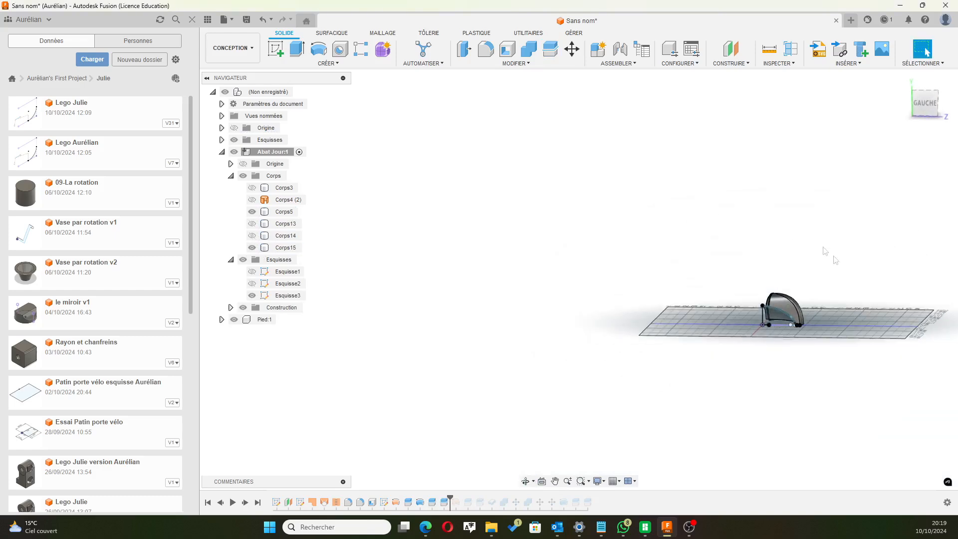
scroll(845, 297, up, 5)
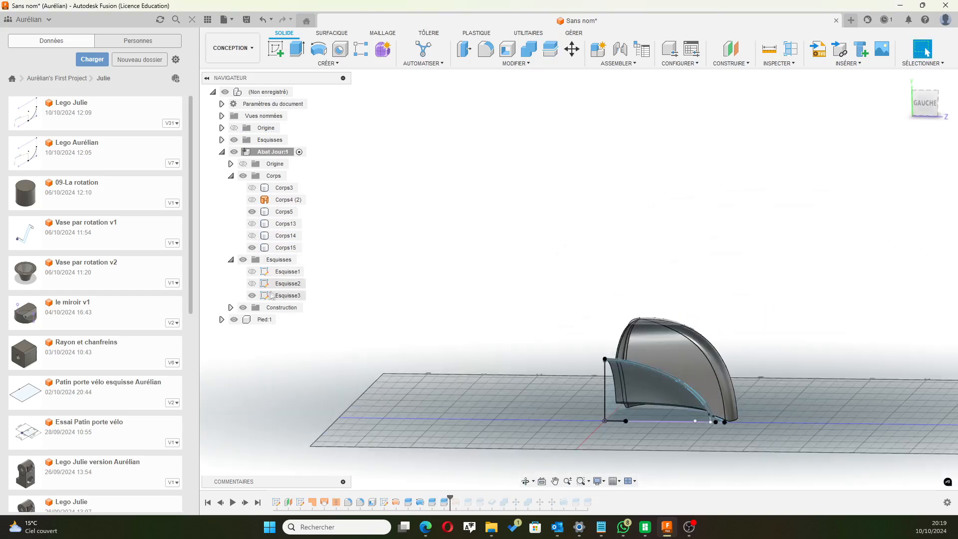
click(251, 295)
shift+middle_drag(755, 266, 788, 259)
click(686, 341)
scroll(686, 340, up, 6)
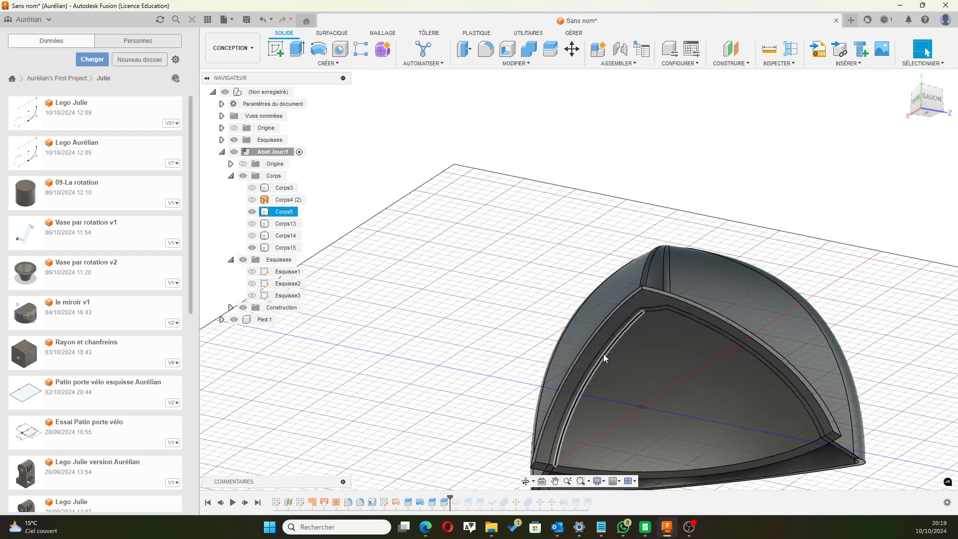
scroll(693, 371, down, 2)
scroll(695, 373, down, 2)
key(Escape)
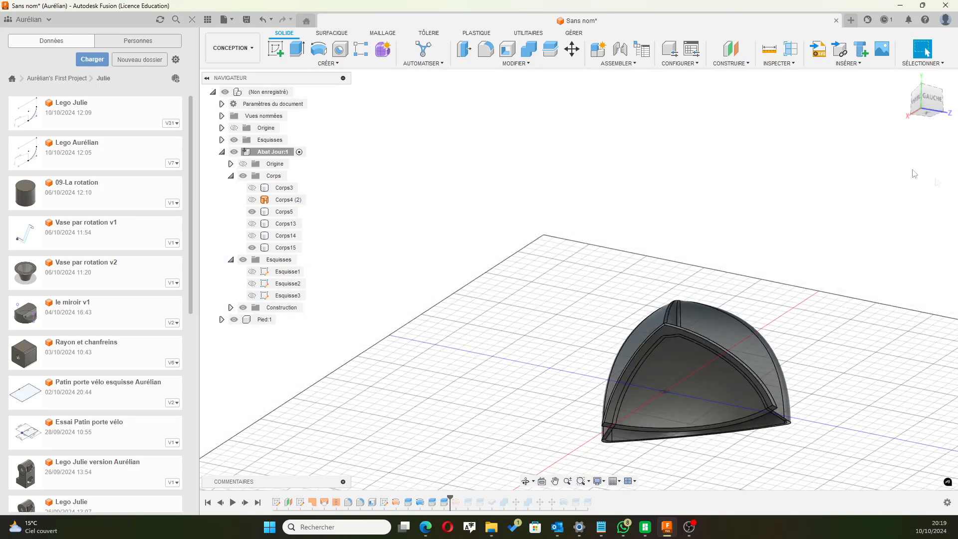
Cut the dome quarter Corps15 out of the shell segment Corps5 with Combine, without keeping the tool body.
click(528, 49)
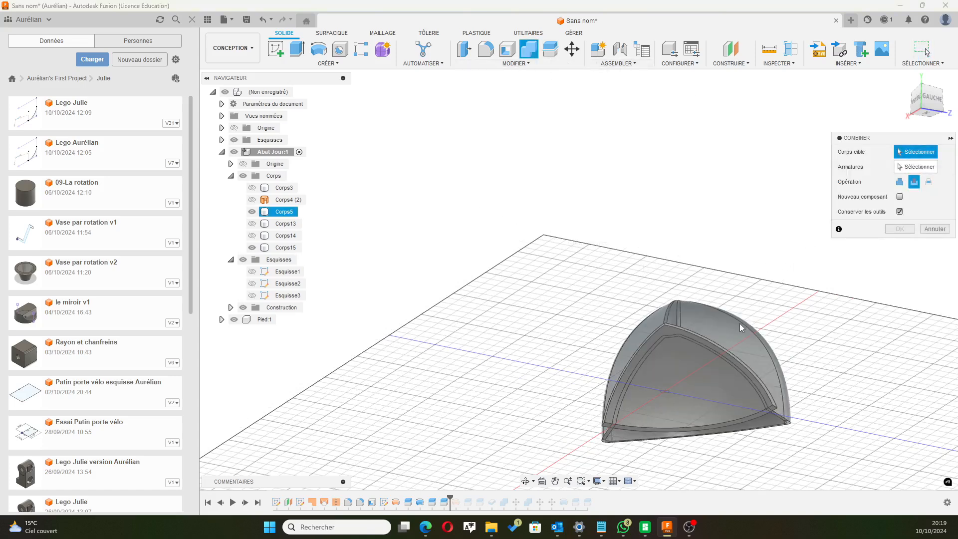
shift+middle_drag(832, 252, 770, 326)
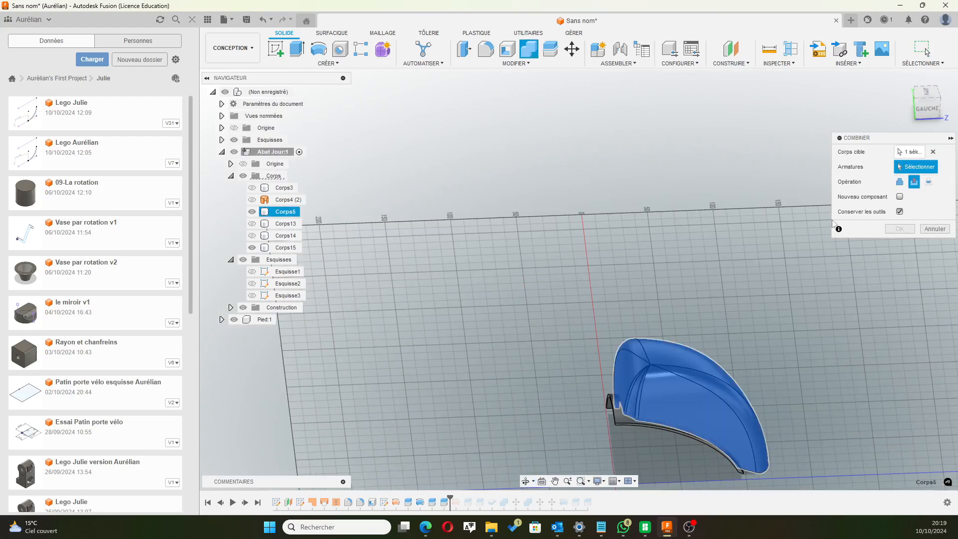
click(693, 443)
shift+middle_drag(598, 428, 588, 416)
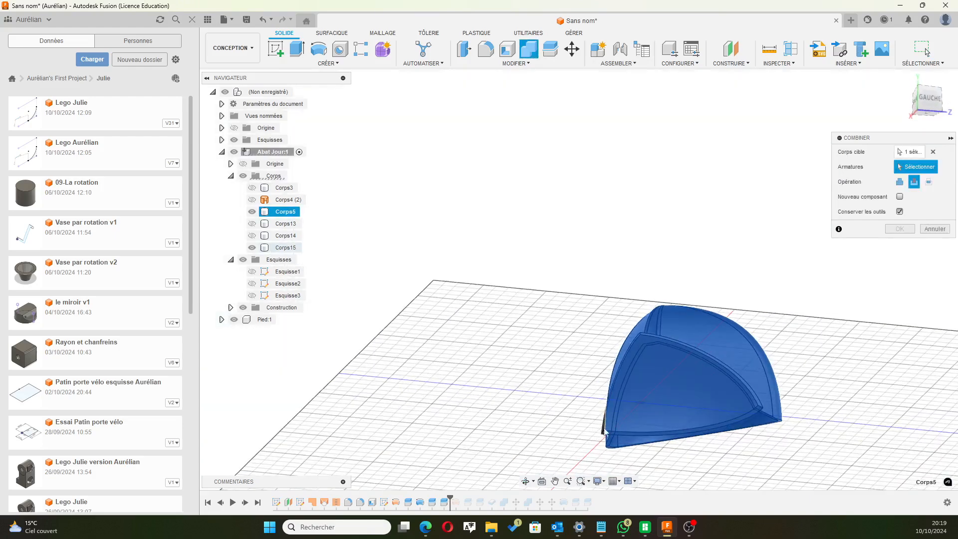
scroll(640, 412, up, 2)
scroll(620, 345, down, 3)
shift+middle_drag(594, 292, 619, 439)
click(622, 451)
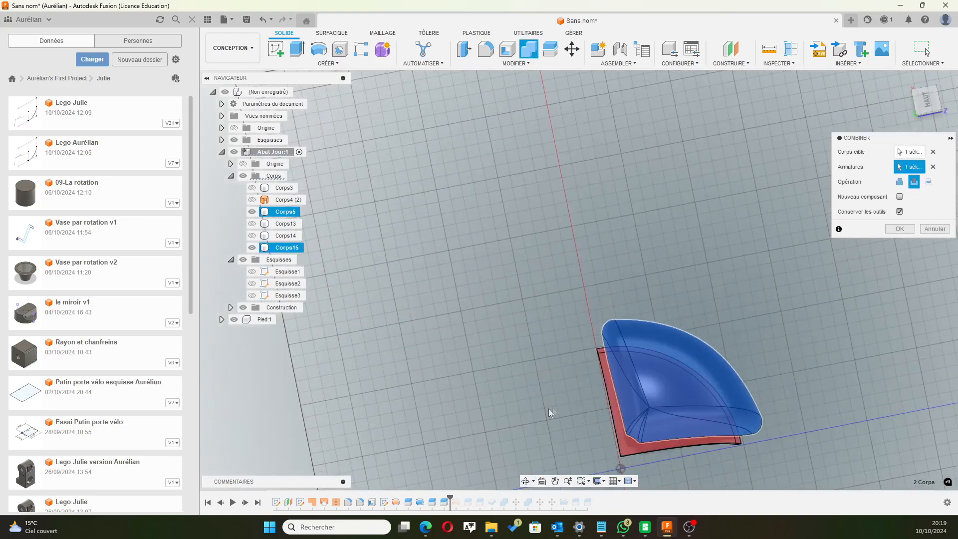
shift+middle_drag(563, 408, 572, 305)
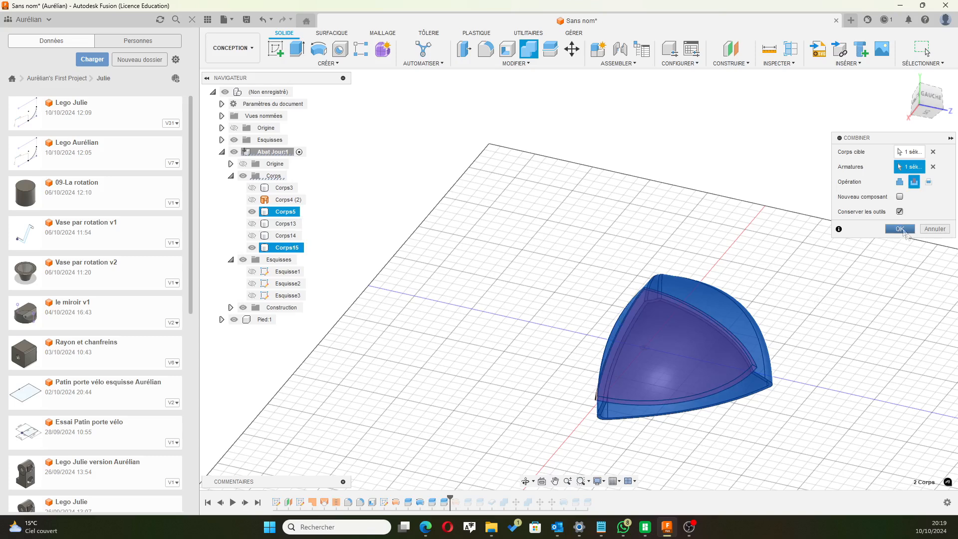
click(899, 212)
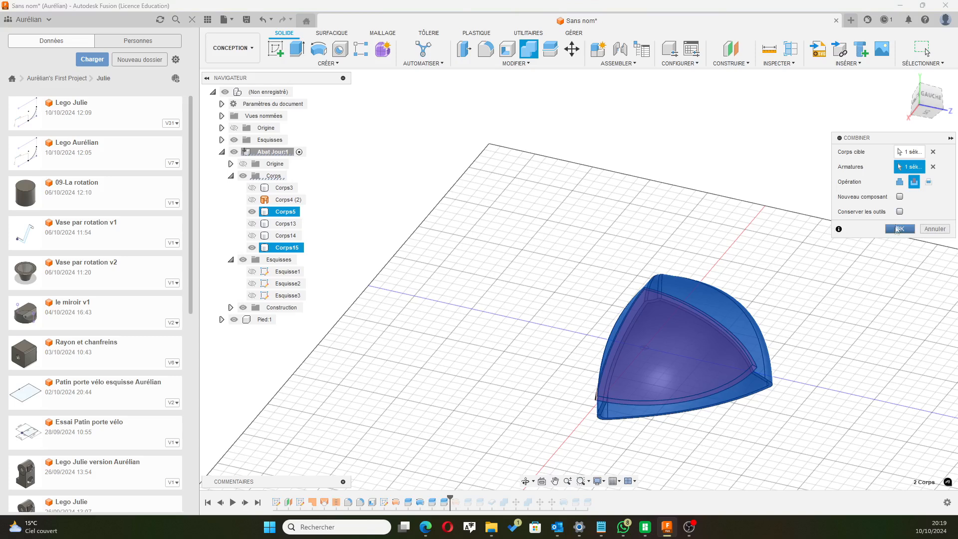
click(897, 229)
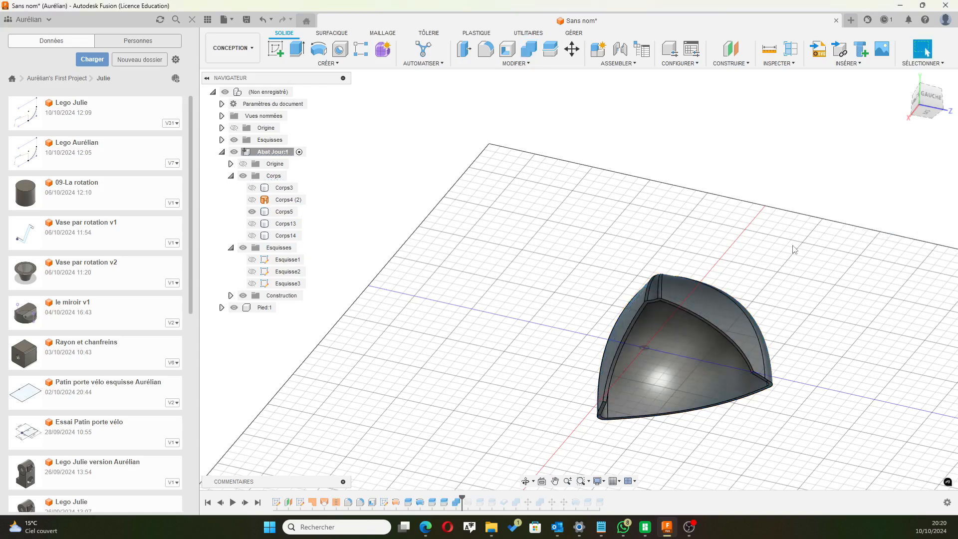
Edit the latest Combine feature so that it keeps its tool body.
click(456, 504)
right_click(457, 505)
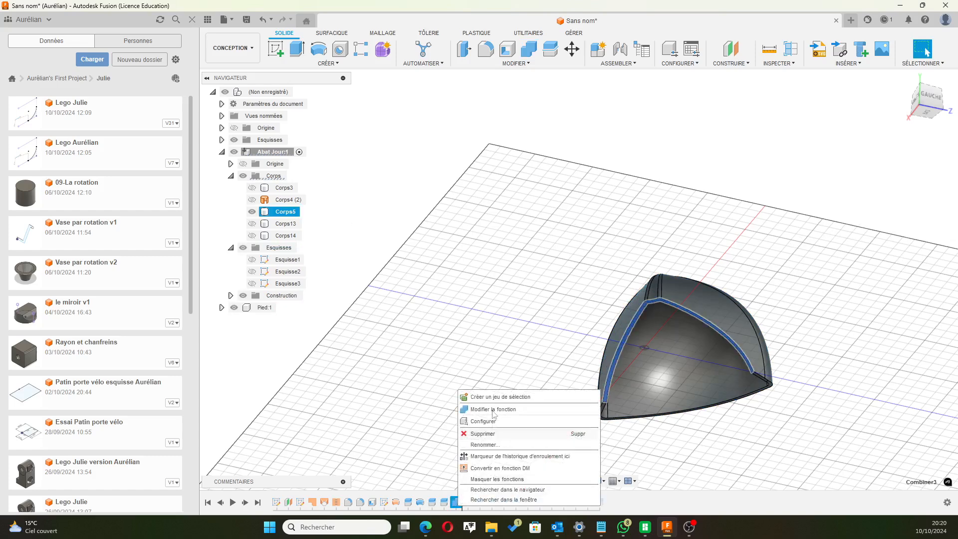
click(495, 410)
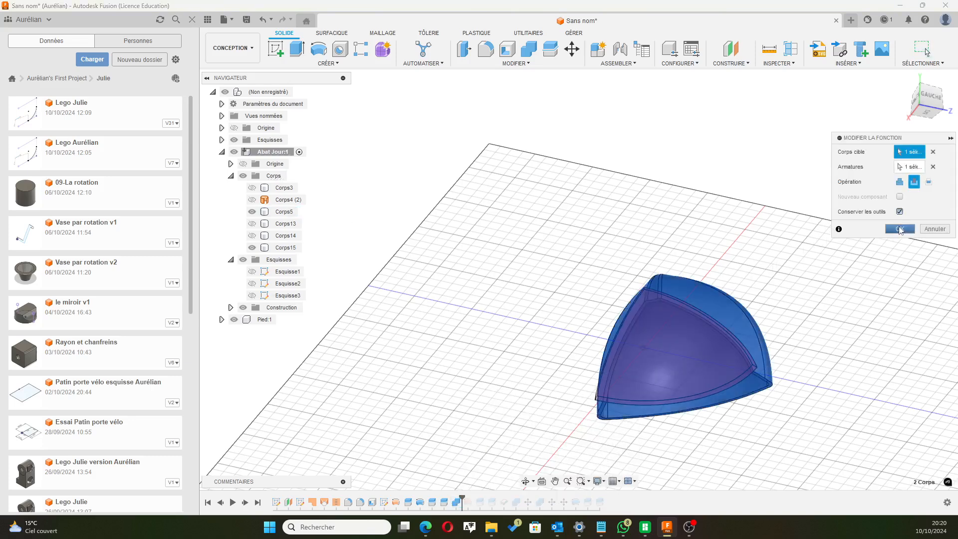
click(899, 229)
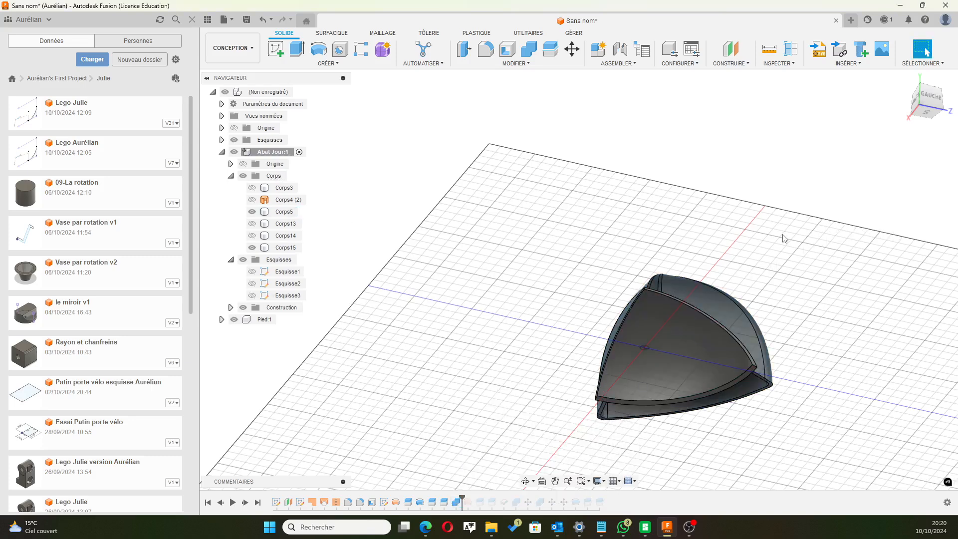
Edit the Combine cut to use Corps15 as the target and Corps5 as the tool, without keeping the tool.
click(455, 503)
right_click(455, 503)
click(471, 406)
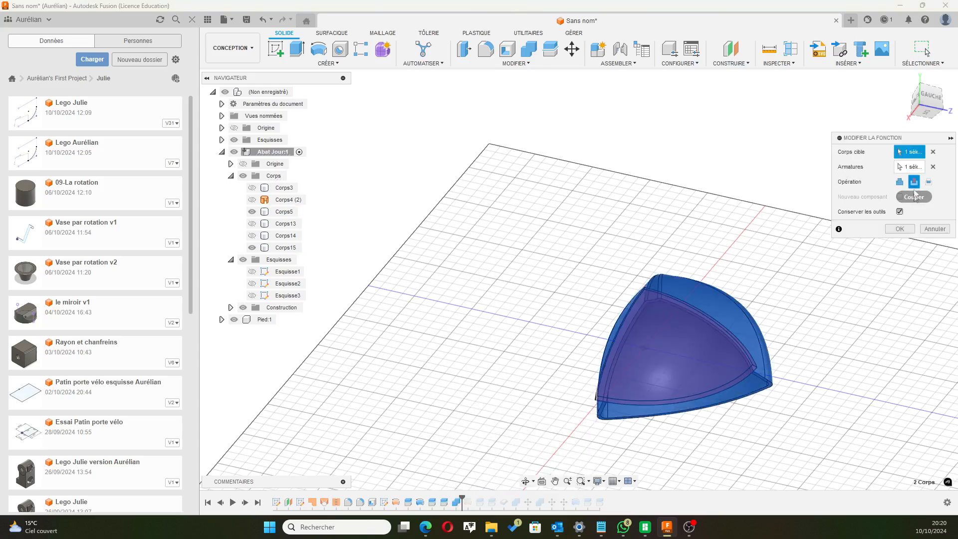
click(899, 211)
click(933, 166)
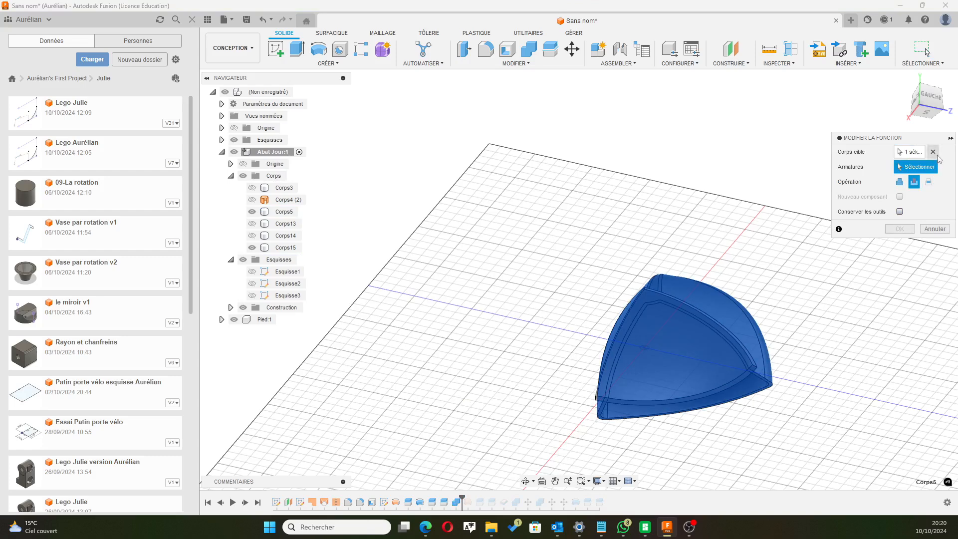
click(932, 152)
click(637, 324)
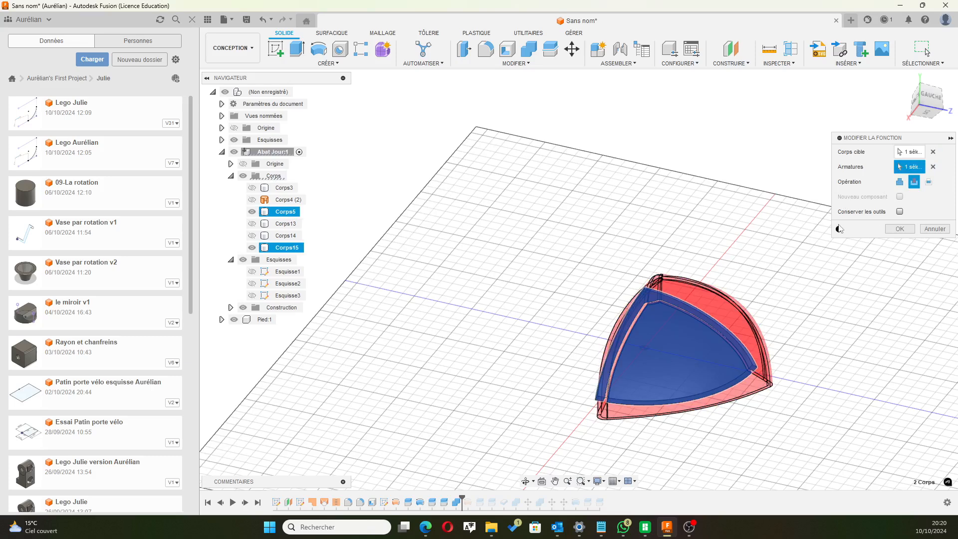
click(899, 228)
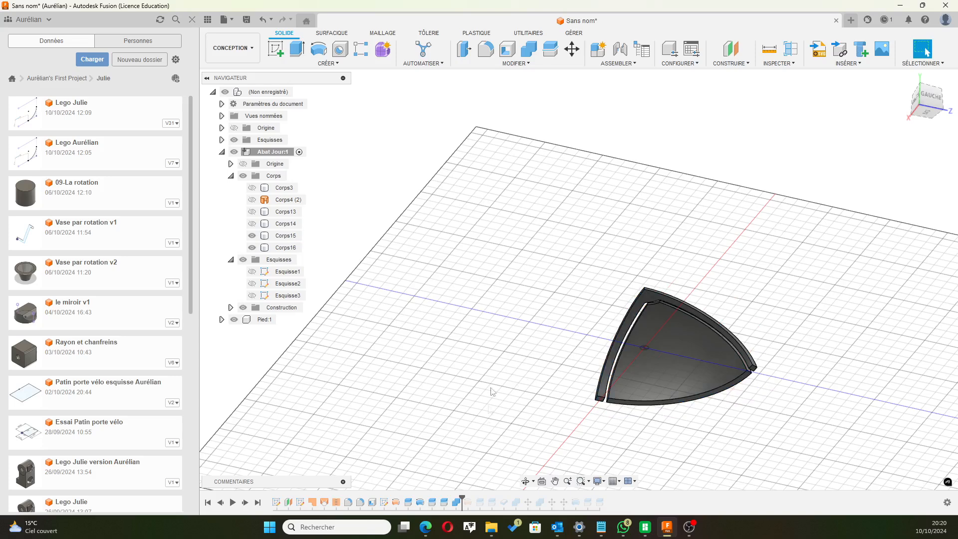
Edit the reversed Combine cut between Corps15 and Corps5 to keep the tool body.
click(456, 502)
right_click(456, 501)
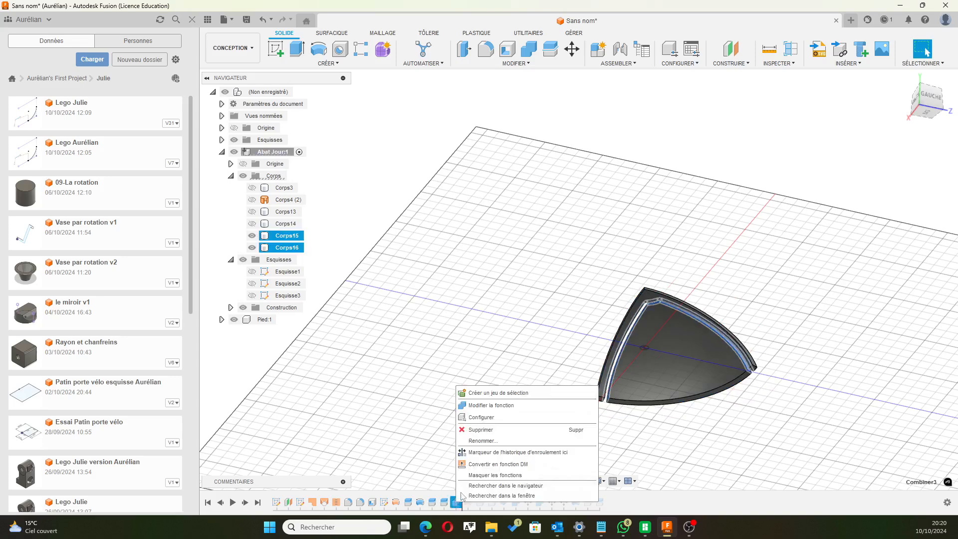
click(491, 405)
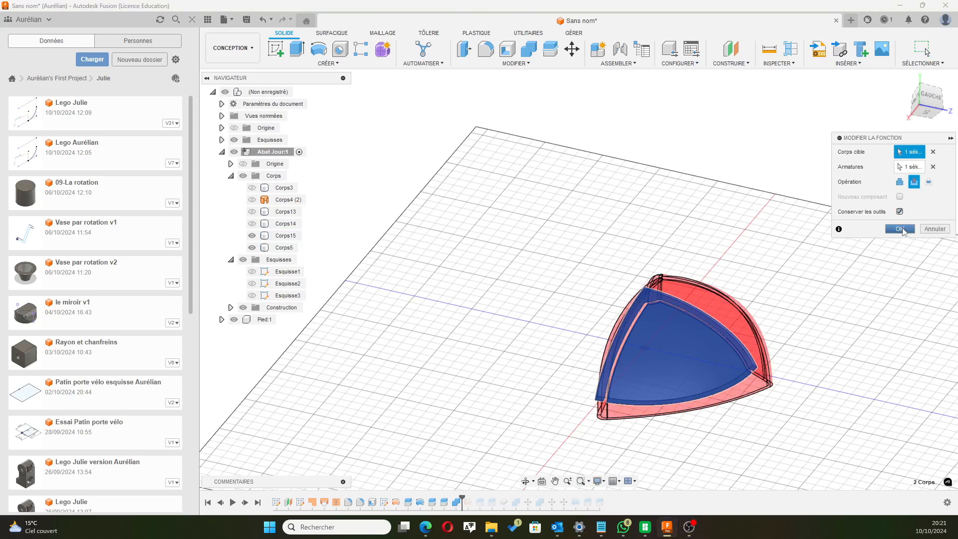
click(899, 228)
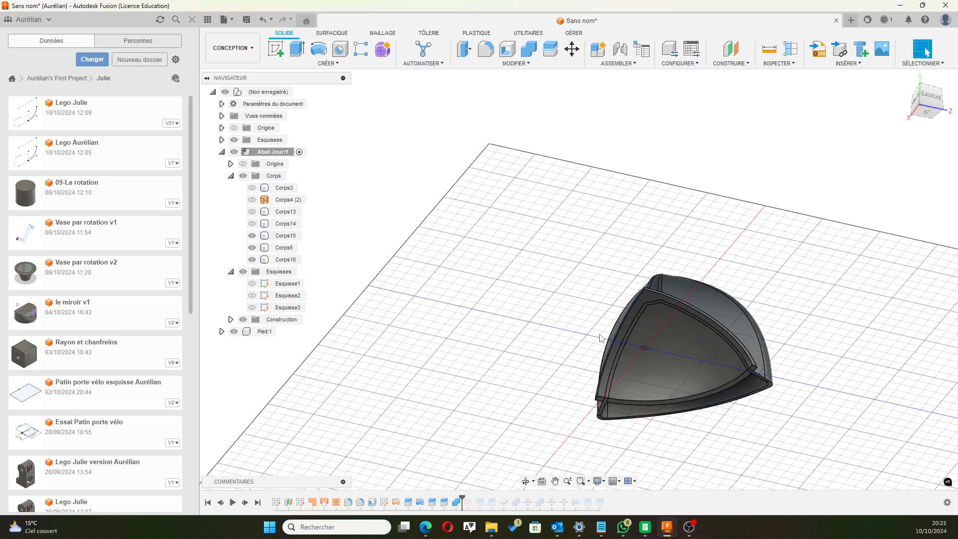
Hide Corps16, the inner dome piece separated by the cut, leaving the rim strip and shell segment displayed.
shift+middle_drag(807, 264, 688, 364)
click(684, 367)
key(v)
shift+middle_drag(876, 337, 826, 331)
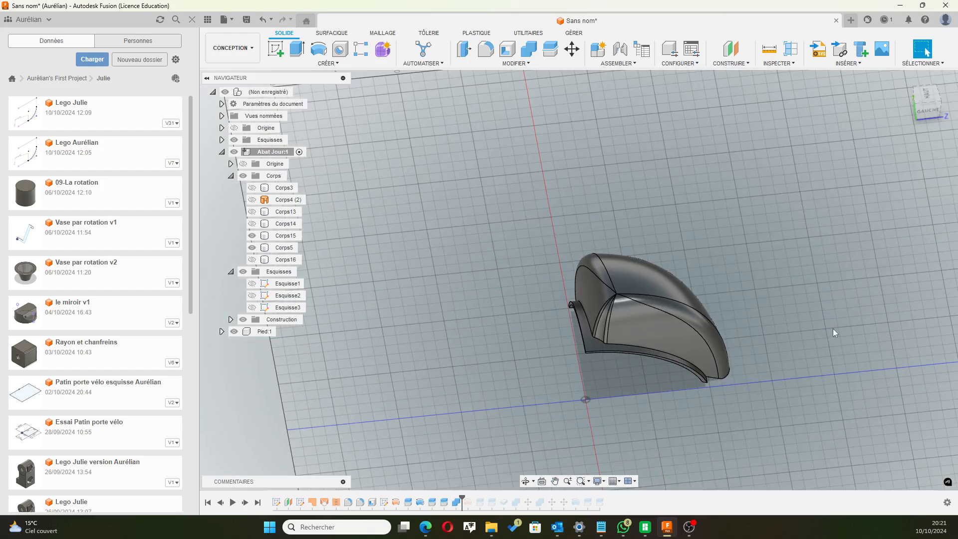
Join the shell segment Corps5 to the rim strip Corps15 with Combine, without keeping the tool body.
click(292, 248)
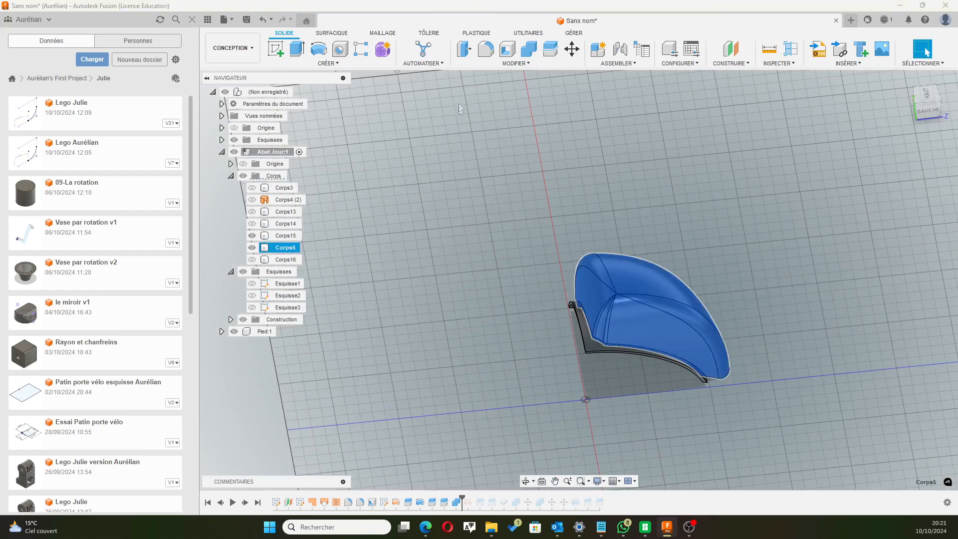
click(528, 48)
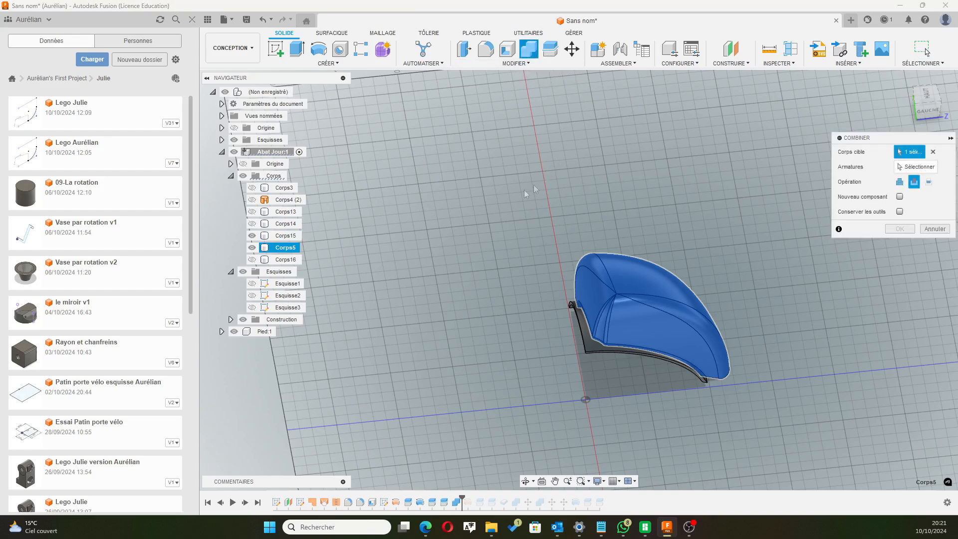
click(590, 348)
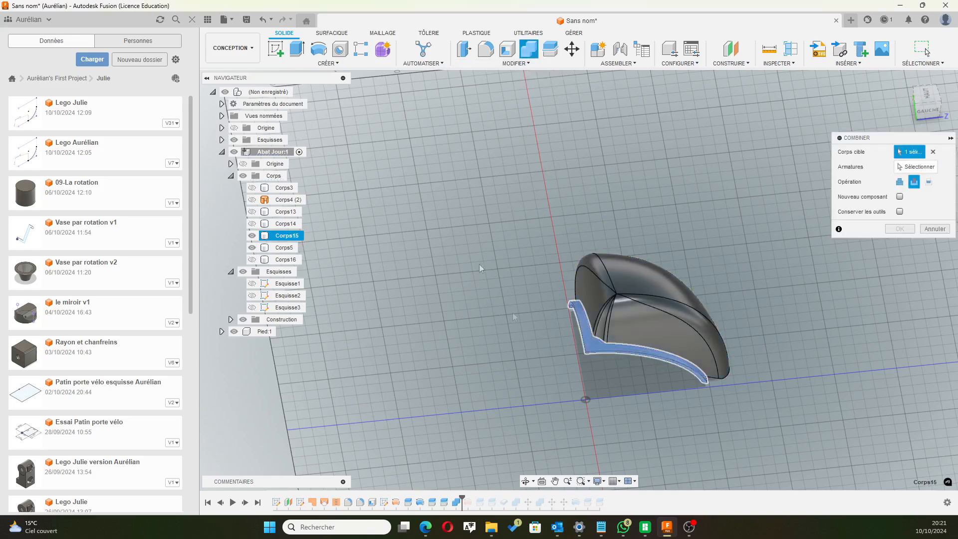
click(898, 182)
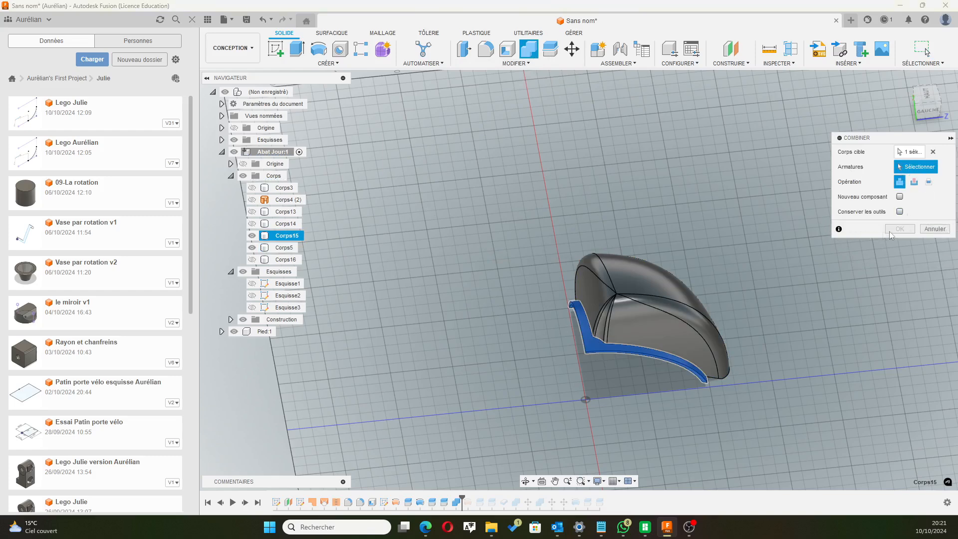
click(640, 314)
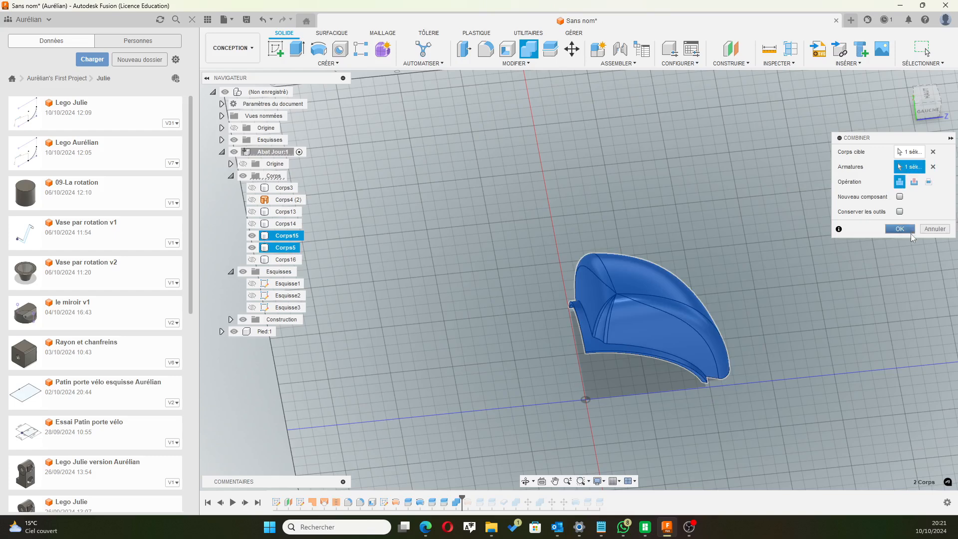
click(899, 228)
Fillet the short underside edge where the rim strip meets the curved shell at one lower corner, with a 20 mm radius.
shift+middle_drag(790, 305, 804, 196)
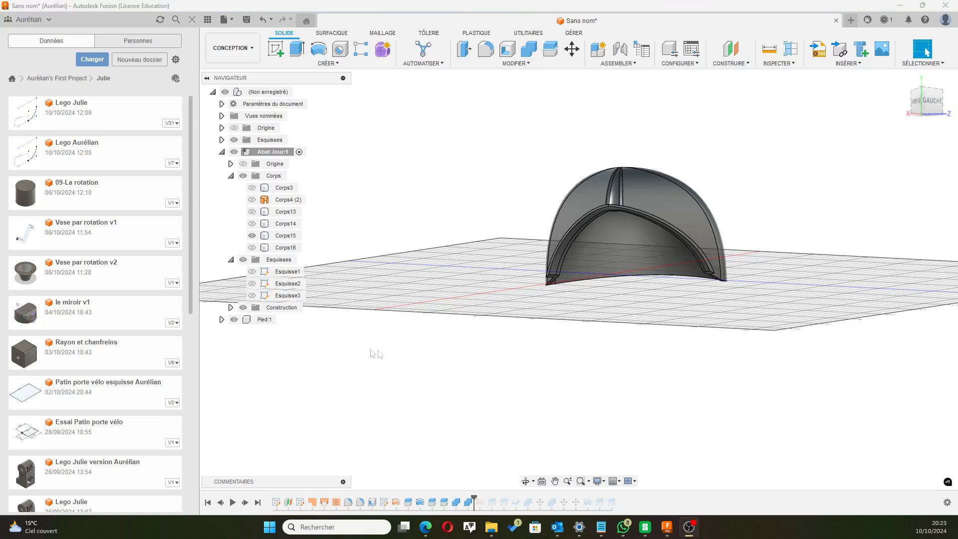
shift+middle_drag(663, 285, 611, 278)
scroll(612, 277, up, 5)
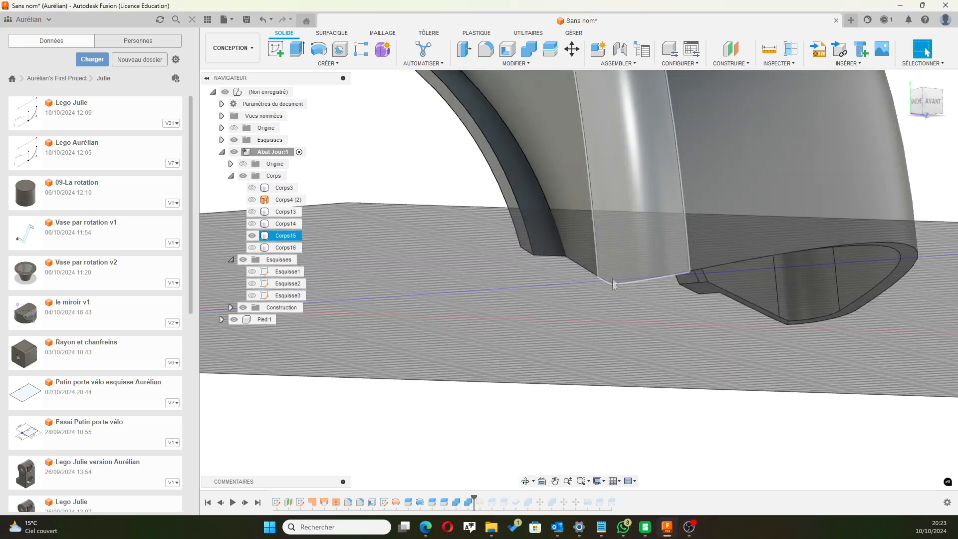
scroll(608, 284, up, 3)
shift+middle_drag(606, 291, 585, 273)
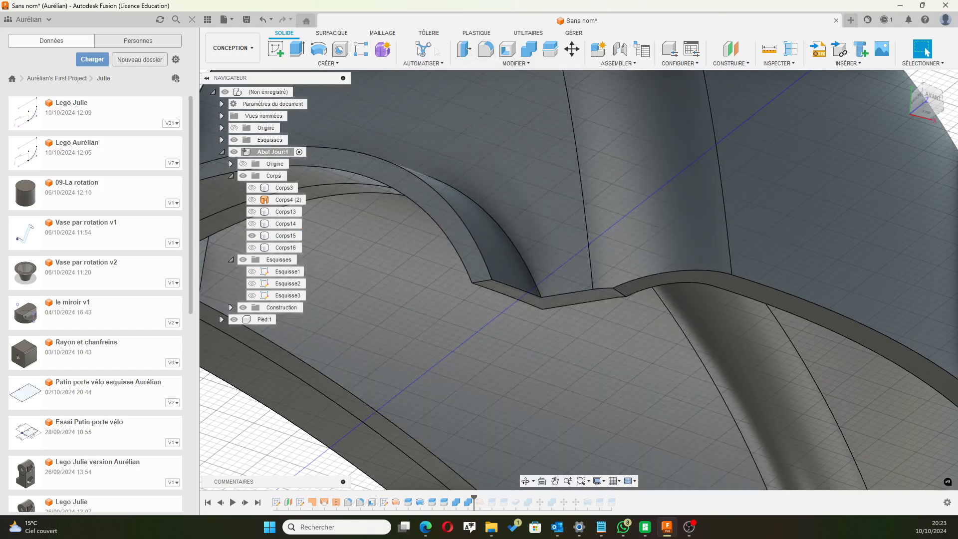
click(485, 49)
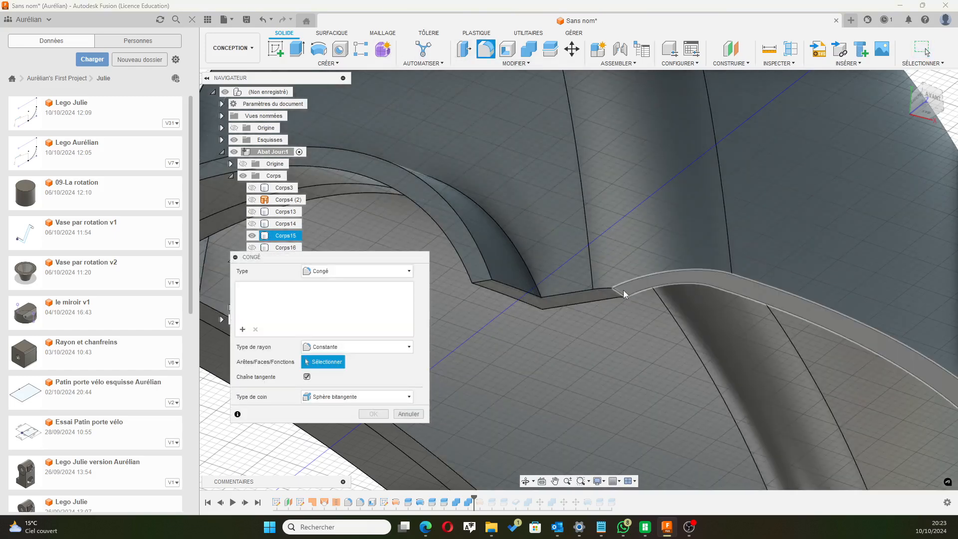
click(624, 290)
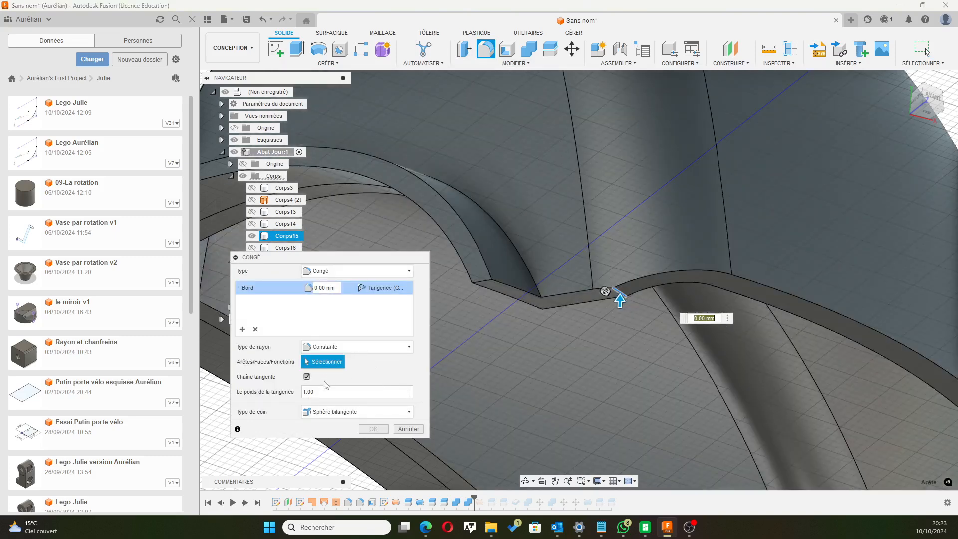
click(322, 287)
text(20)
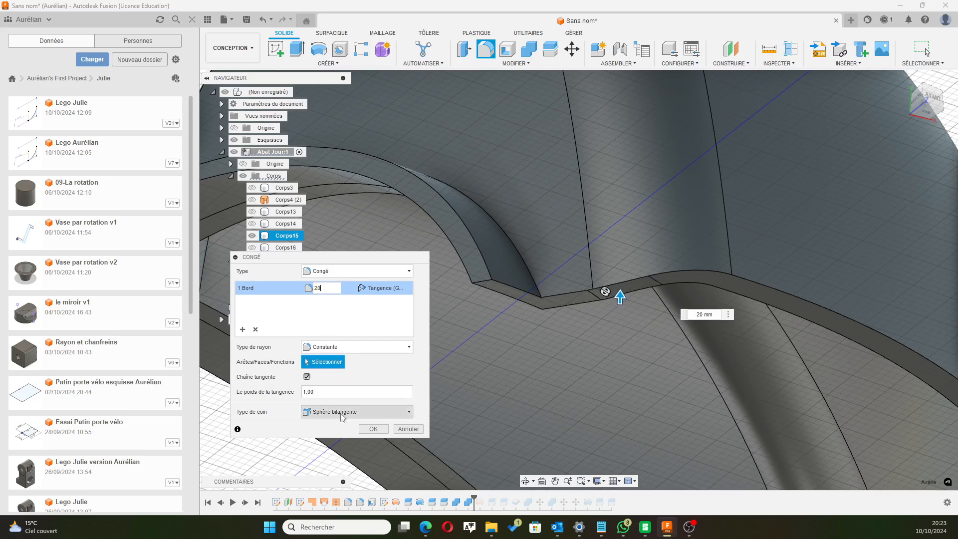
click(374, 428)
Fillet the matching short edge at the other lower corner, where the rim strip meets the curved shell, with a 20 mm radius.
shift+middle_drag(529, 330, 554, 268)
scroll(537, 345, up, 8)
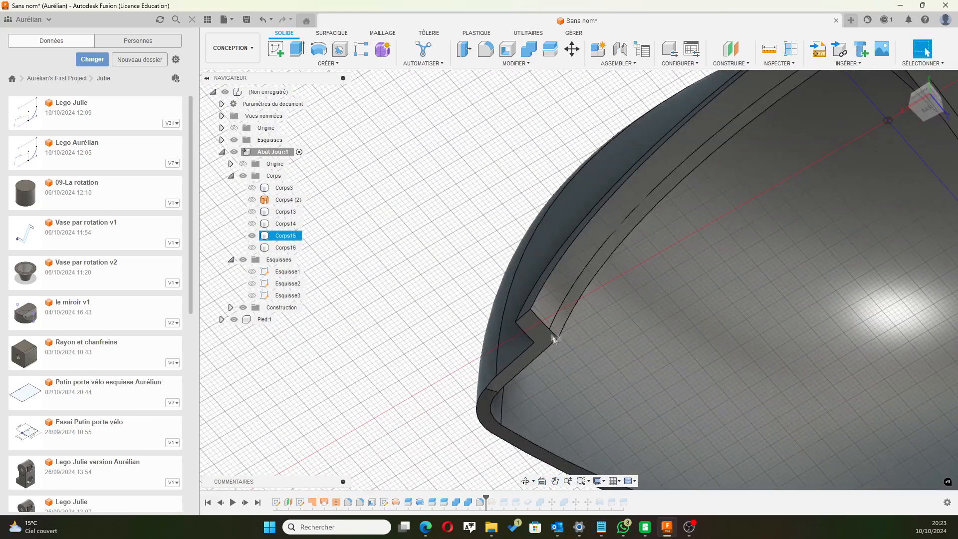
scroll(624, 314, down, 6)
scroll(821, 369, up, 8)
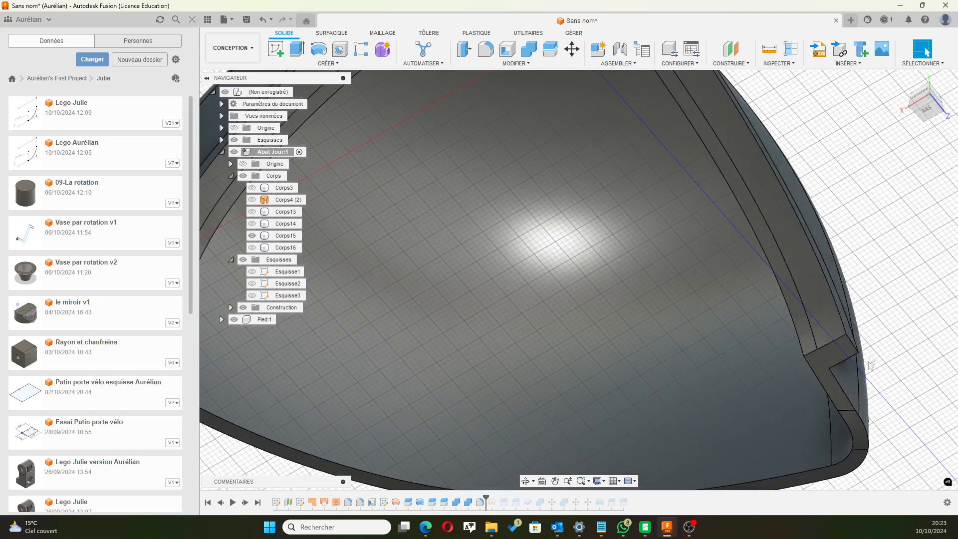
scroll(577, 359, down, 7)
scroll(320, 346, up, 8)
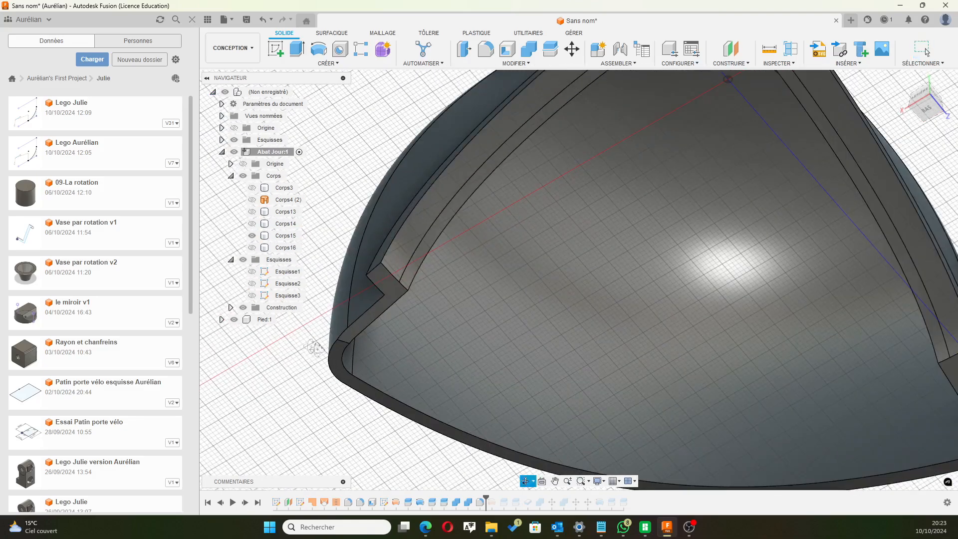
scroll(334, 339, up, 3)
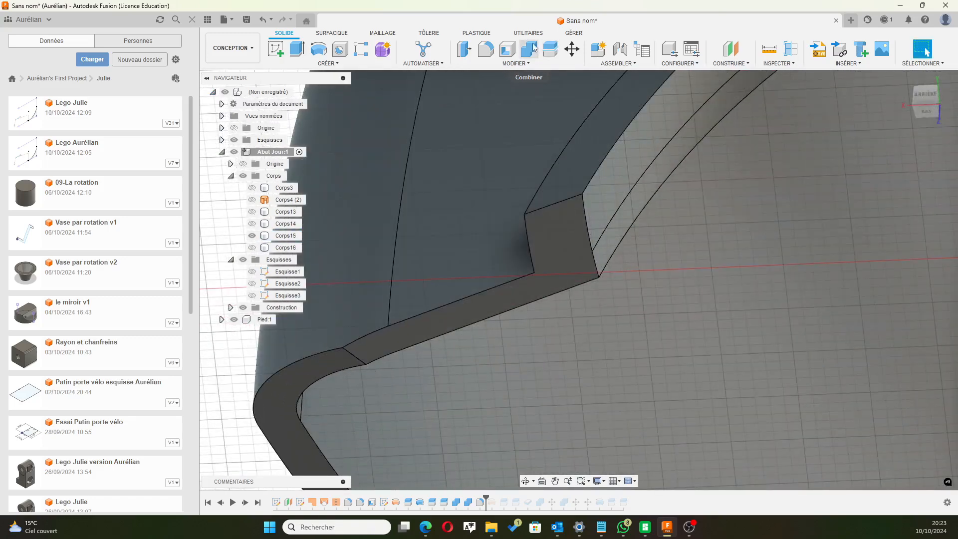
click(485, 49)
drag(333, 261, 719, 261)
click(362, 359)
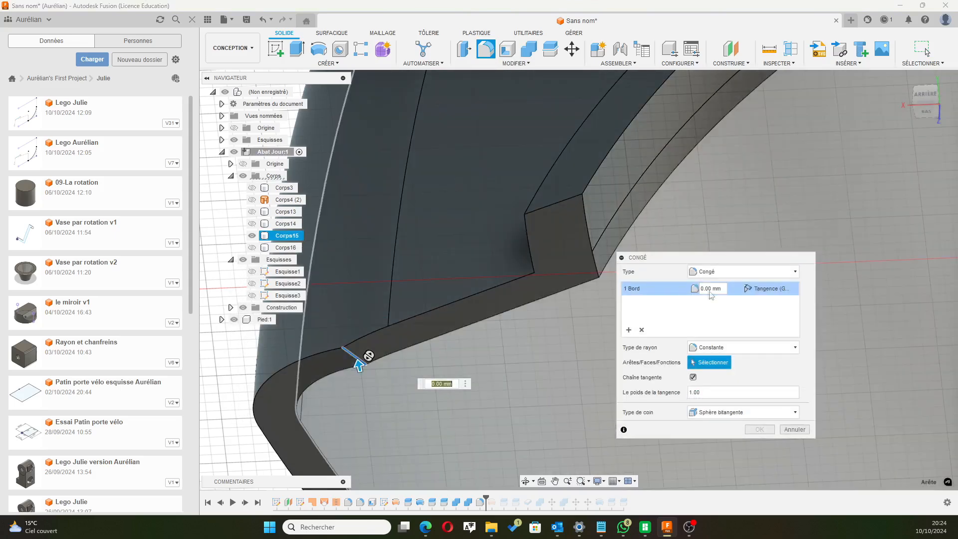
click(709, 290)
text(20)
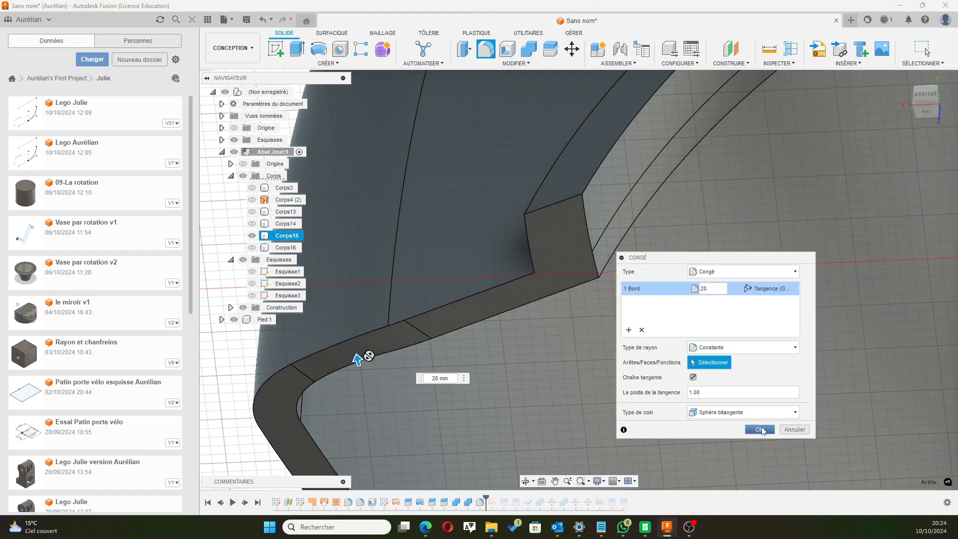
click(760, 430)
scroll(634, 276, down, 3)
scroll(633, 276, down, 7)
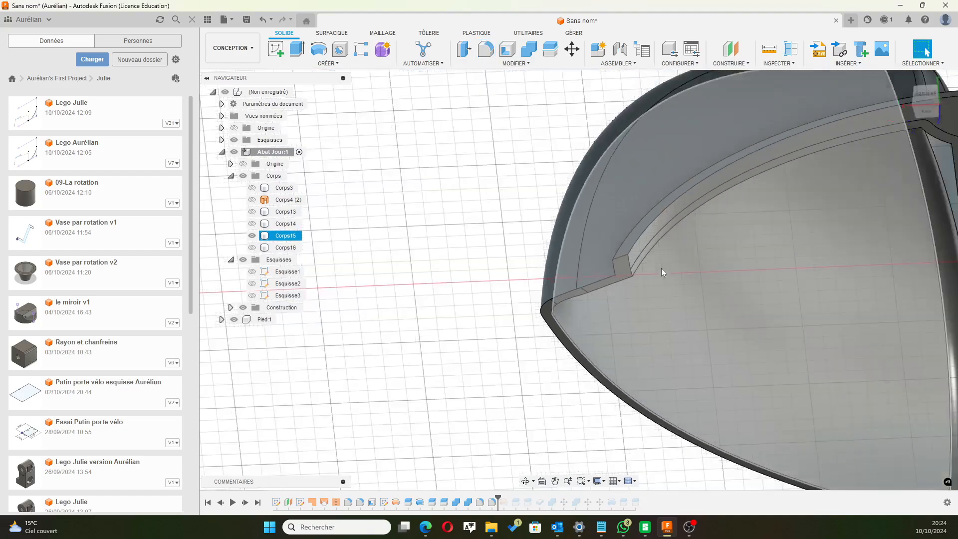
Create a full circular pattern of the body Corps15 around the vertical origin axis with a quantity of 4.
click(588, 184)
middle_drag(588, 183, 439, 251)
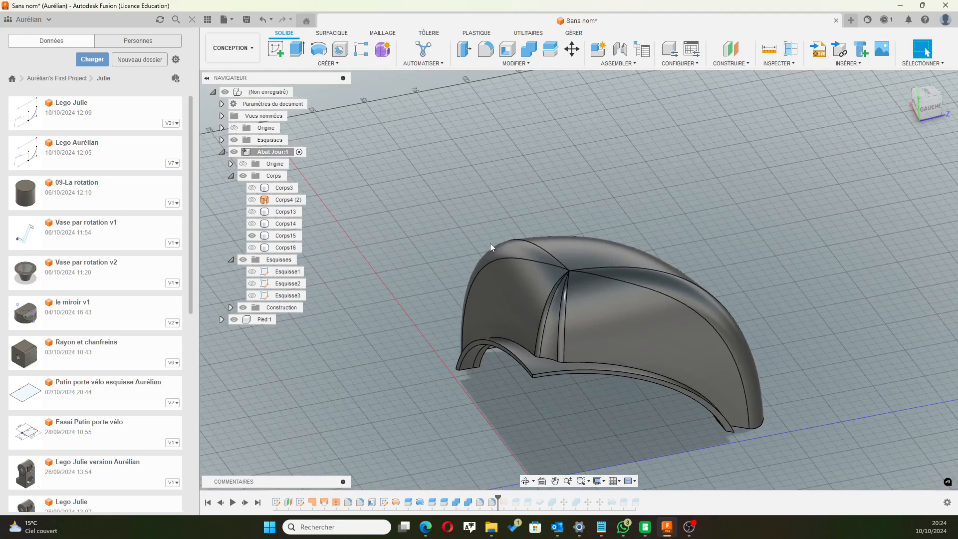
scroll(470, 246, down, 2)
shift+middle_drag(552, 194, 451, 235)
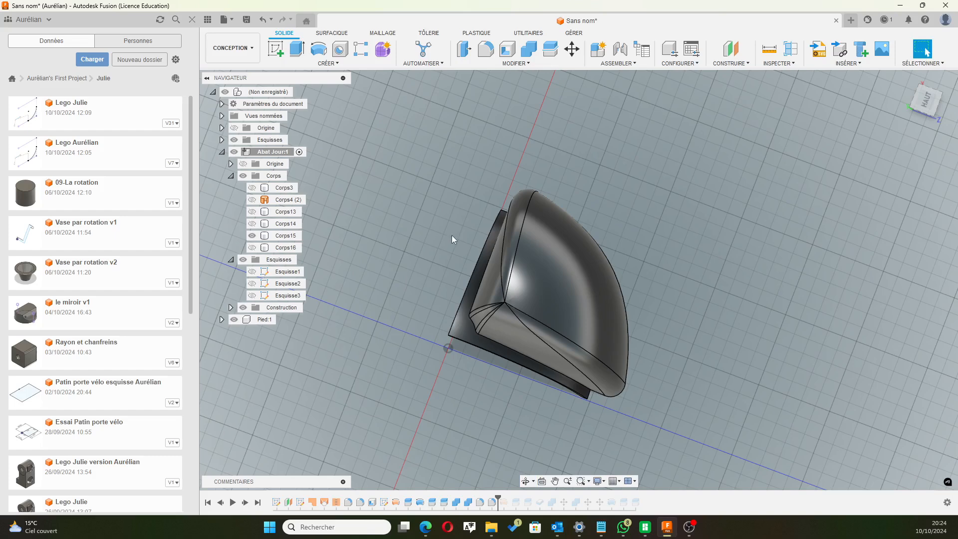
click(468, 66)
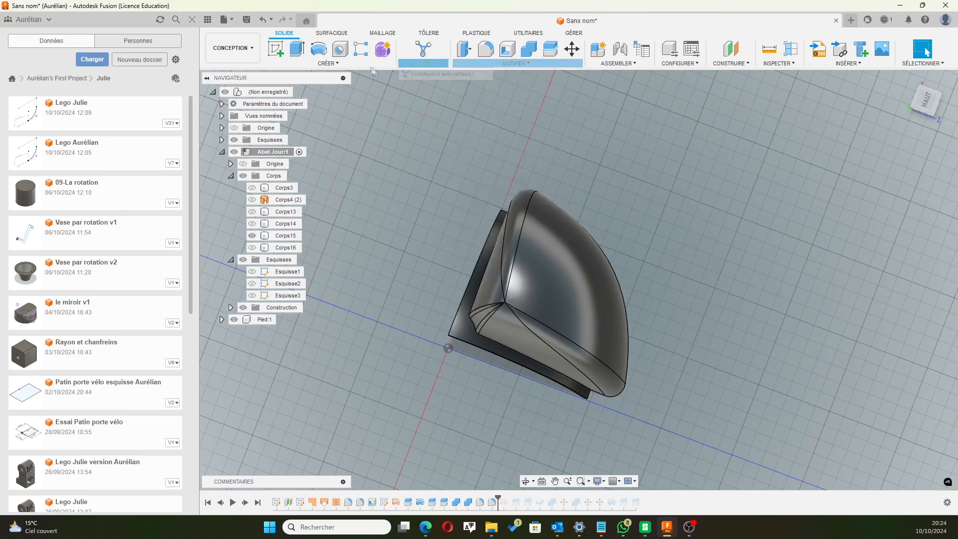
click(329, 63)
mouse_move(339, 266)
click(410, 276)
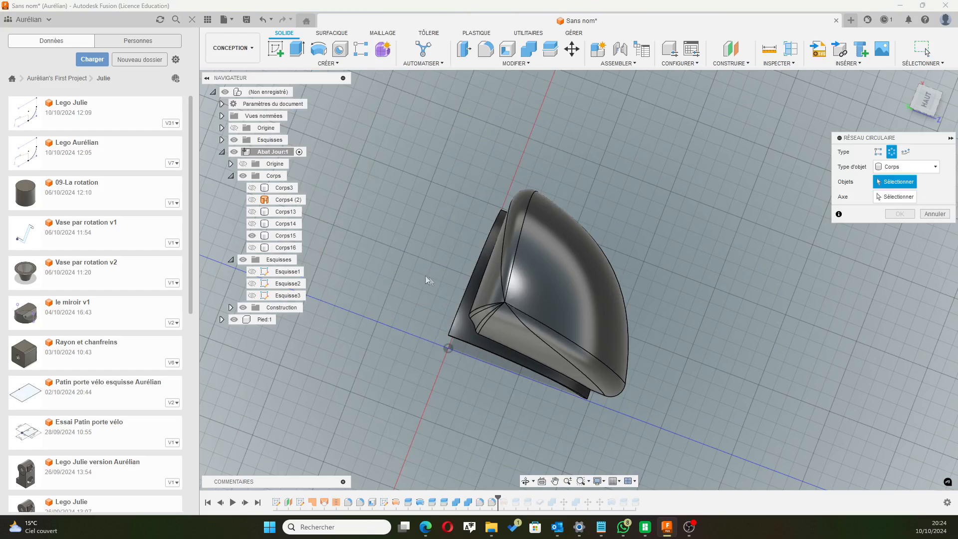
drag(873, 138, 821, 155)
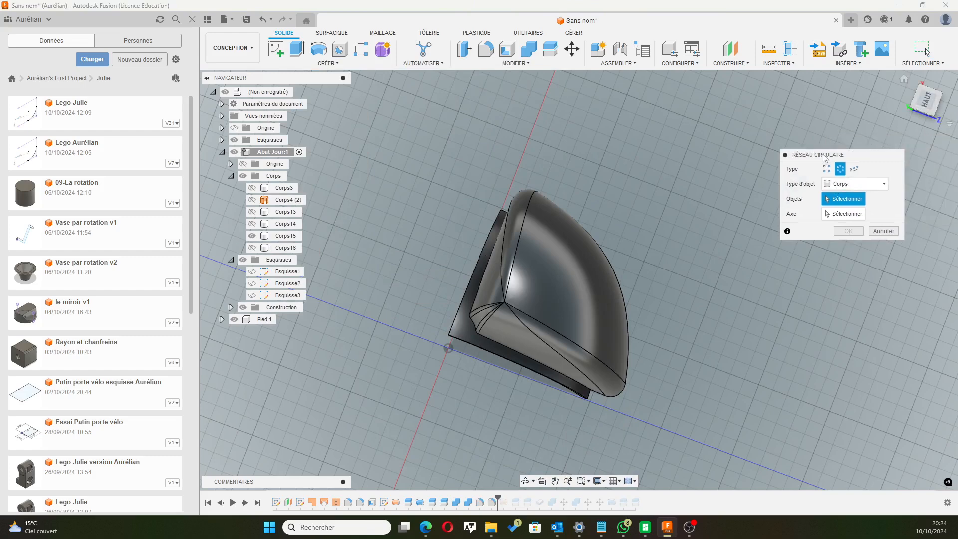
click(504, 292)
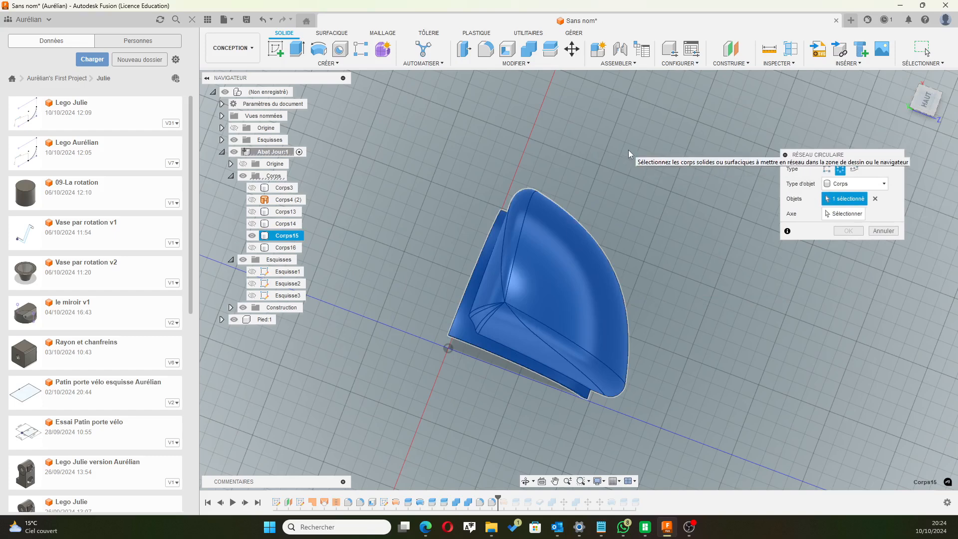
click(829, 214)
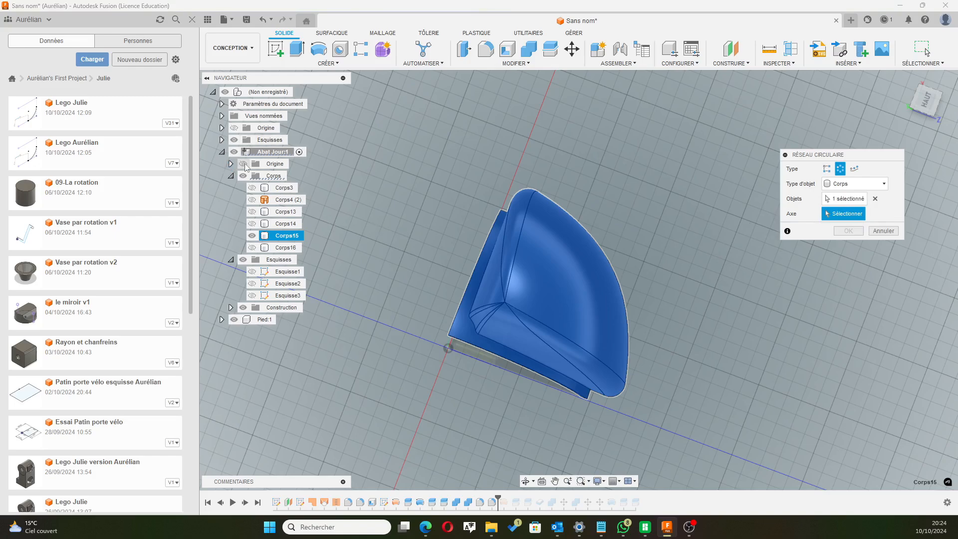
shift+middle_drag(436, 369, 433, 328)
click(443, 329)
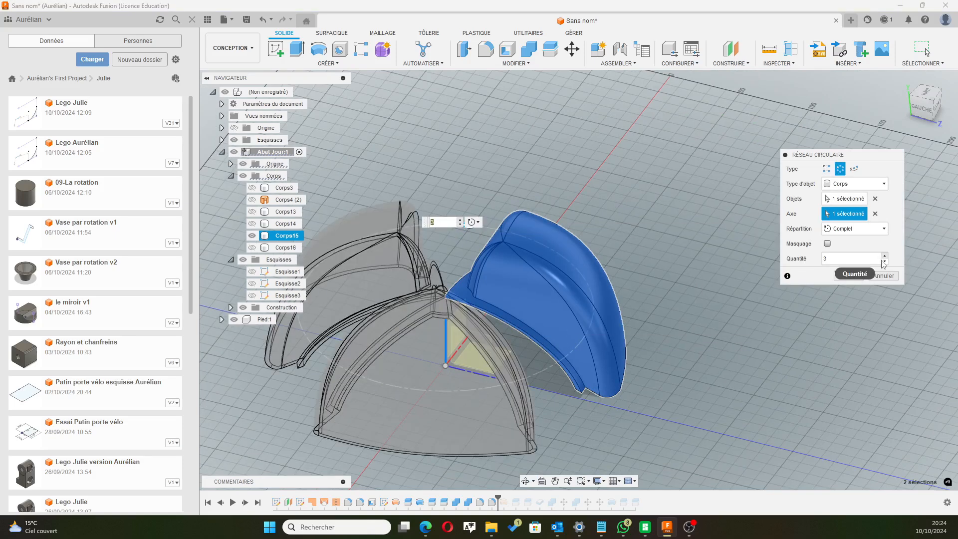
click(884, 257)
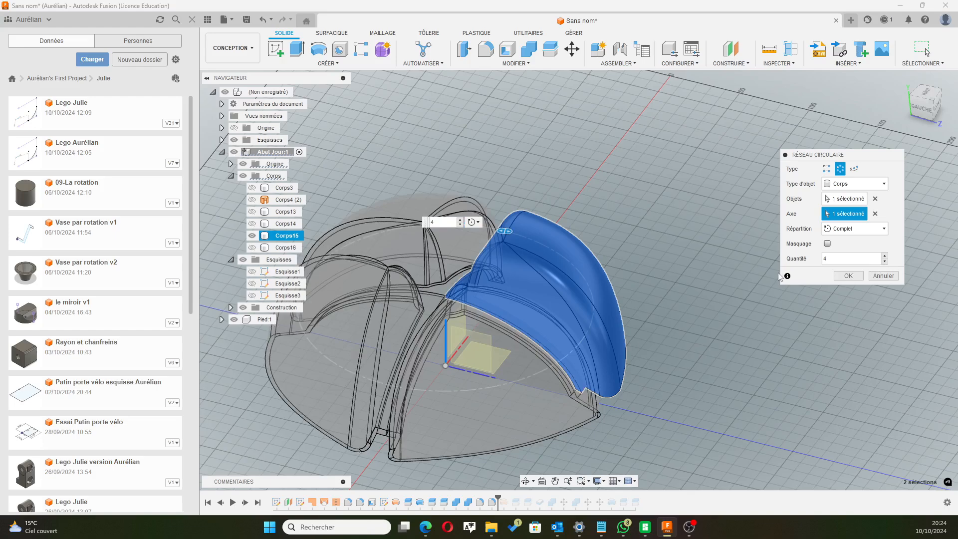
click(851, 275)
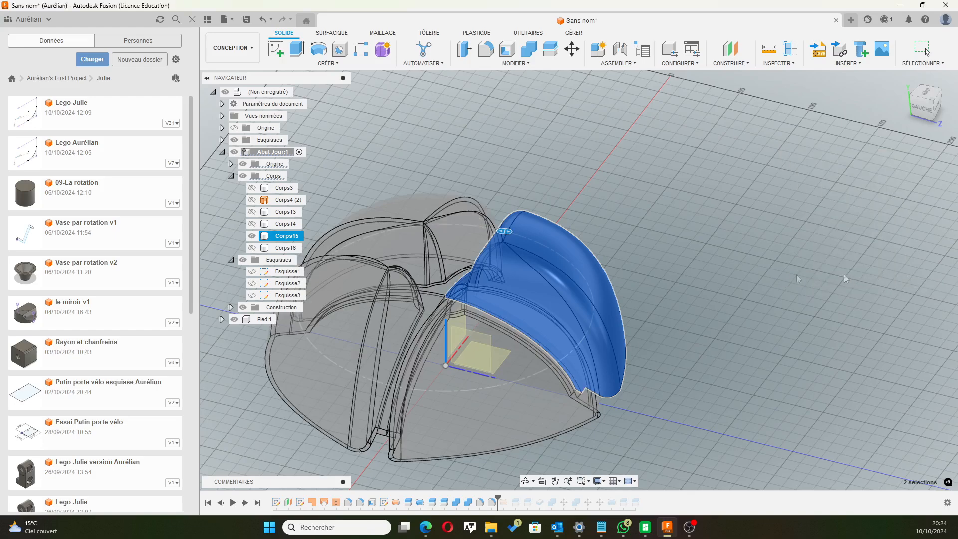
scroll(656, 253, down, 4)
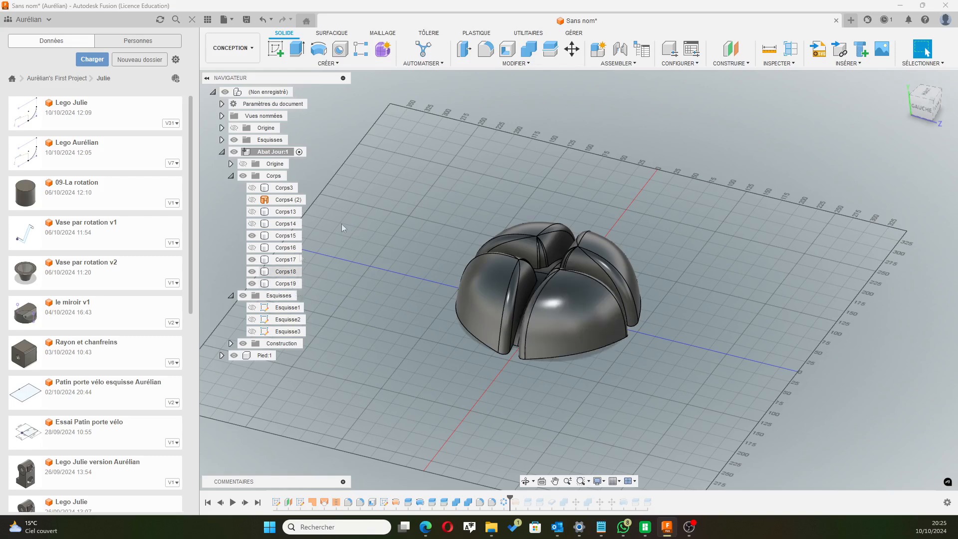
Try to join the patterned segments Corps17, Corps18 and Corps19 in one Combine operation.
click(527, 56)
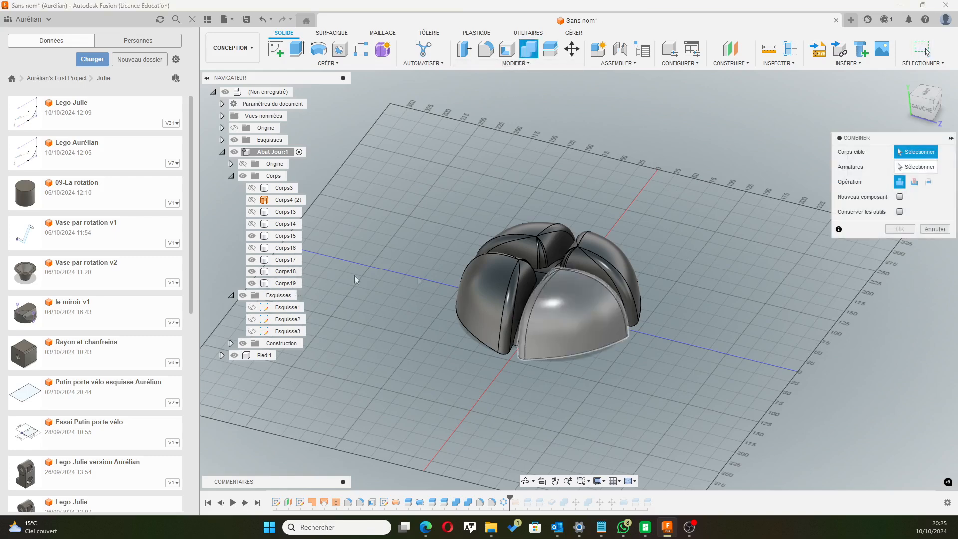
click(286, 283)
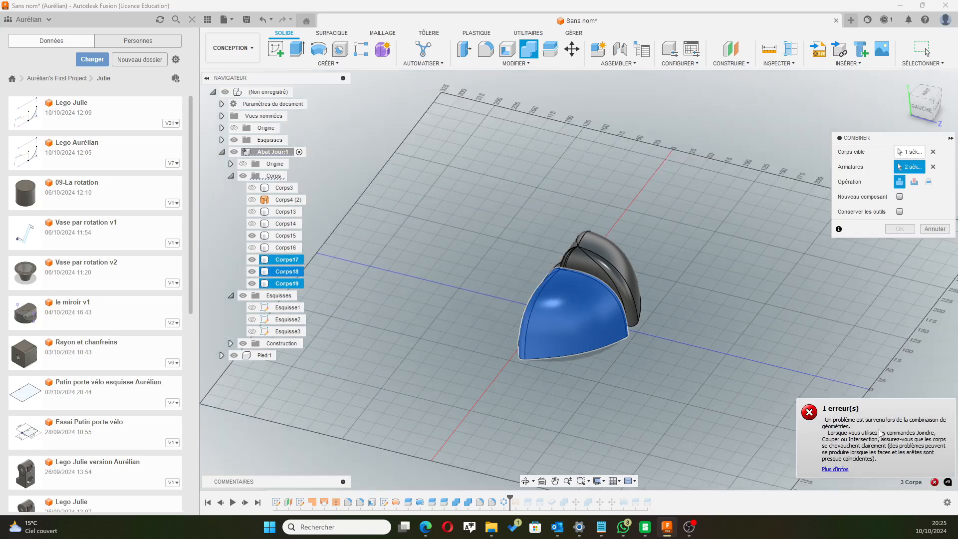
click(936, 229)
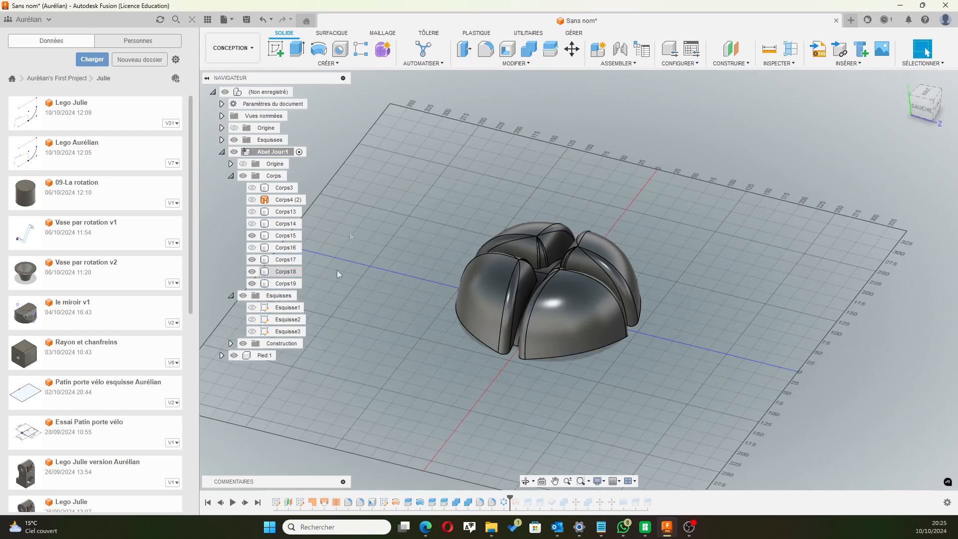
Try to join only the two neighbouring segments Corps18 and Corps19 with Combine.
click(527, 48)
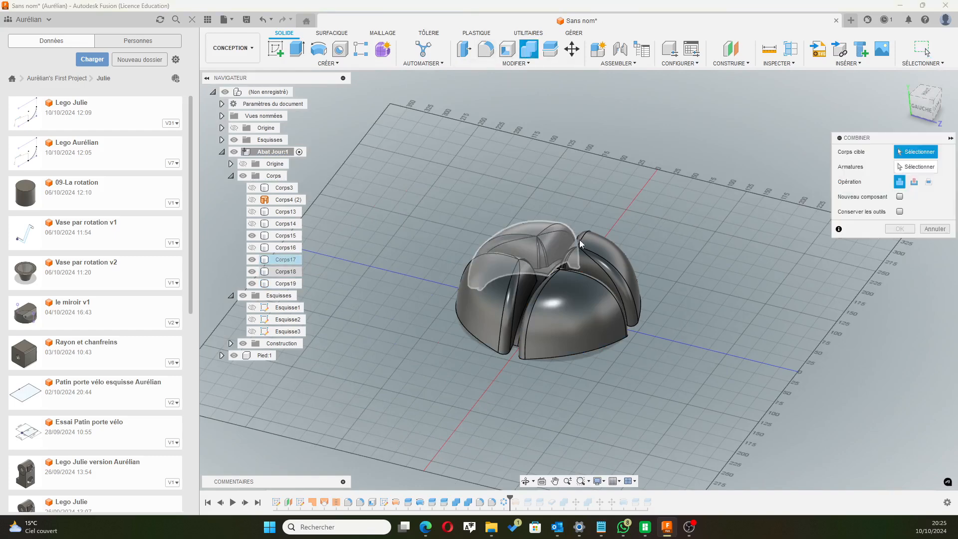
click(289, 283)
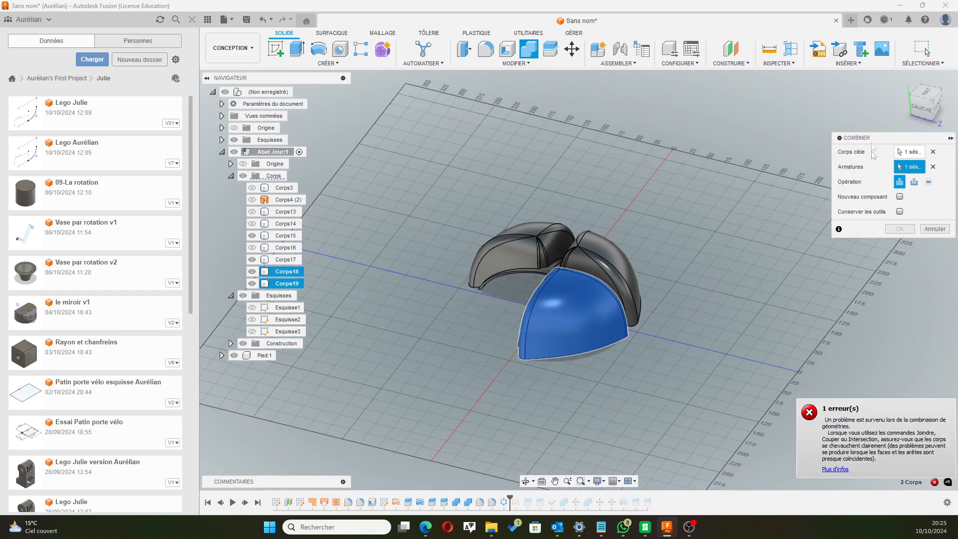
drag(882, 139, 819, 151)
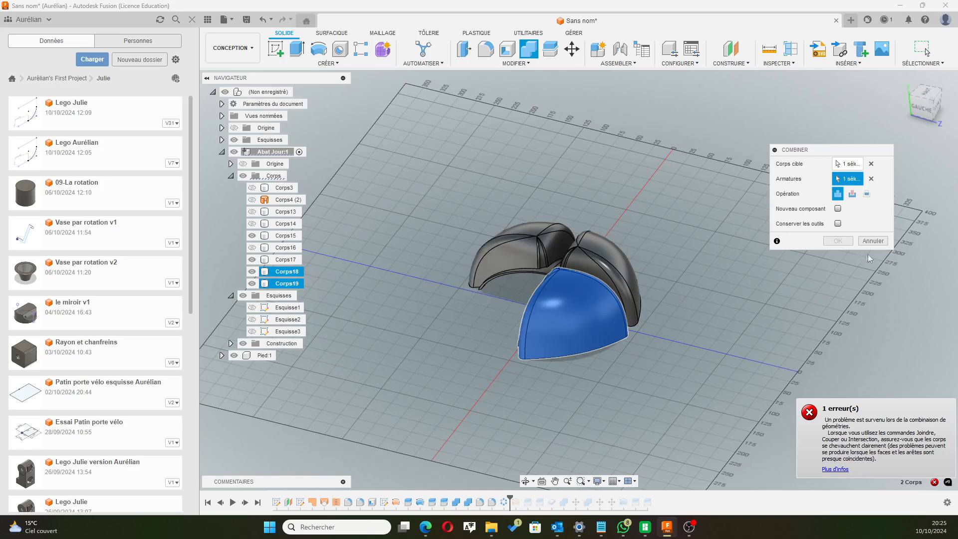
click(873, 240)
Try to join the neighbouring segments Corps17 and Corps18 with Combine, with the option to keep the tool bodies enabled.
middle_drag(467, 306, 484, 367)
scroll(606, 303, up, 10)
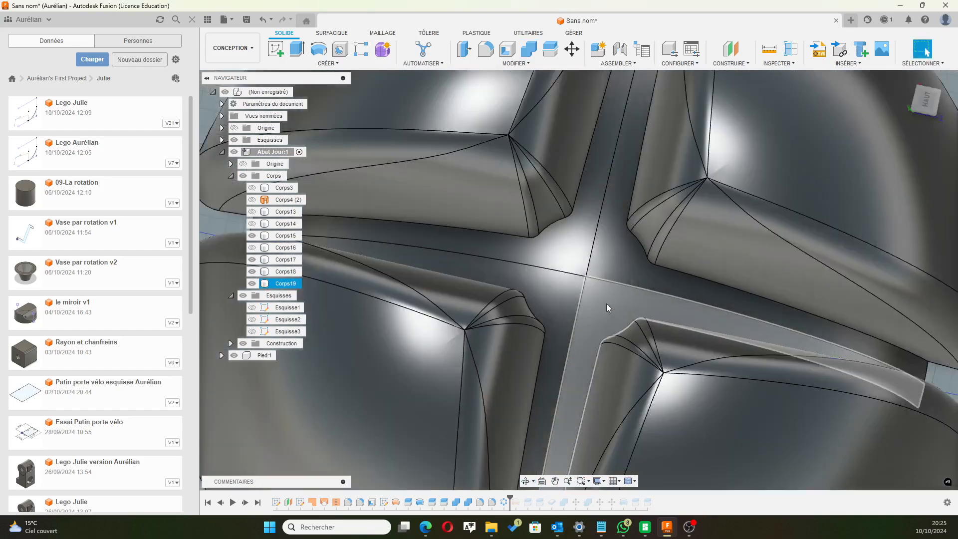
scroll(606, 290, down, 10)
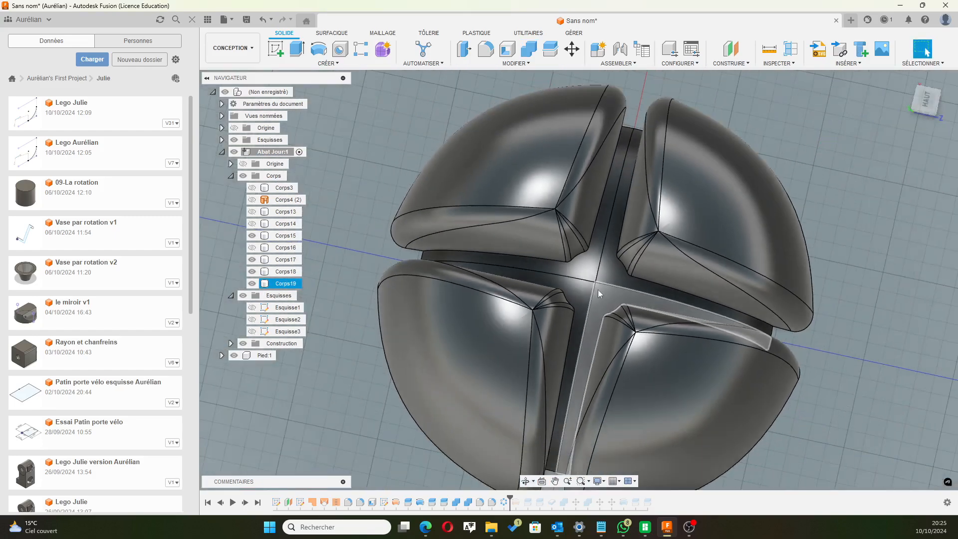
click(530, 50)
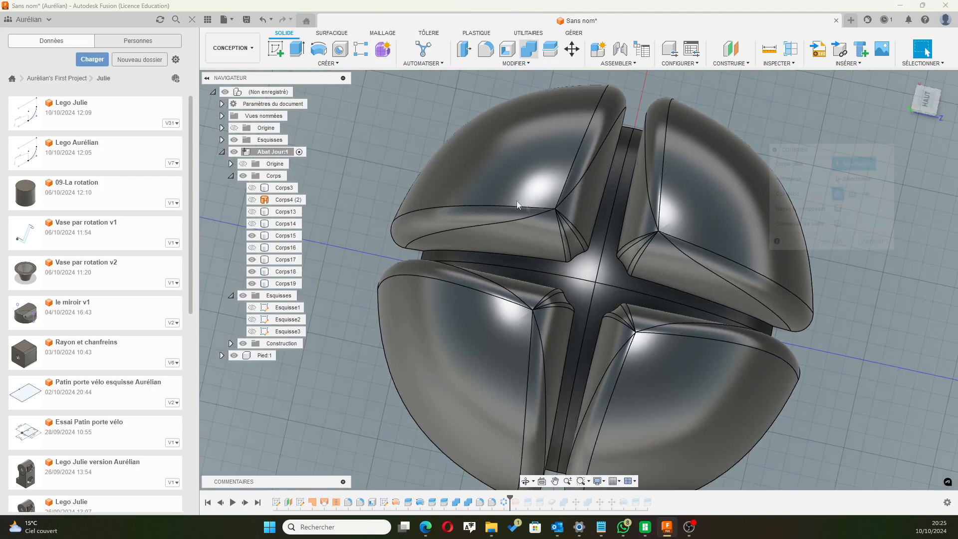
drag(836, 150, 878, 157)
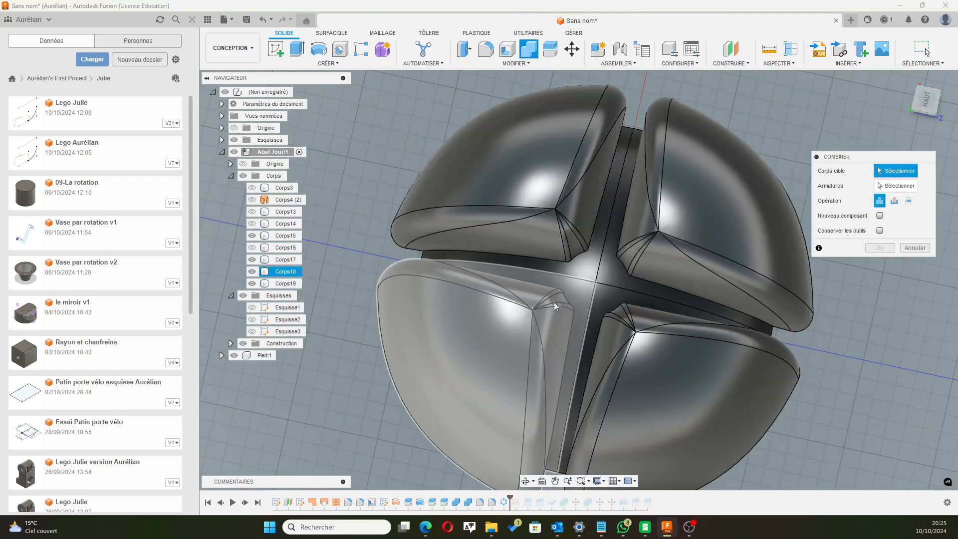
click(567, 300)
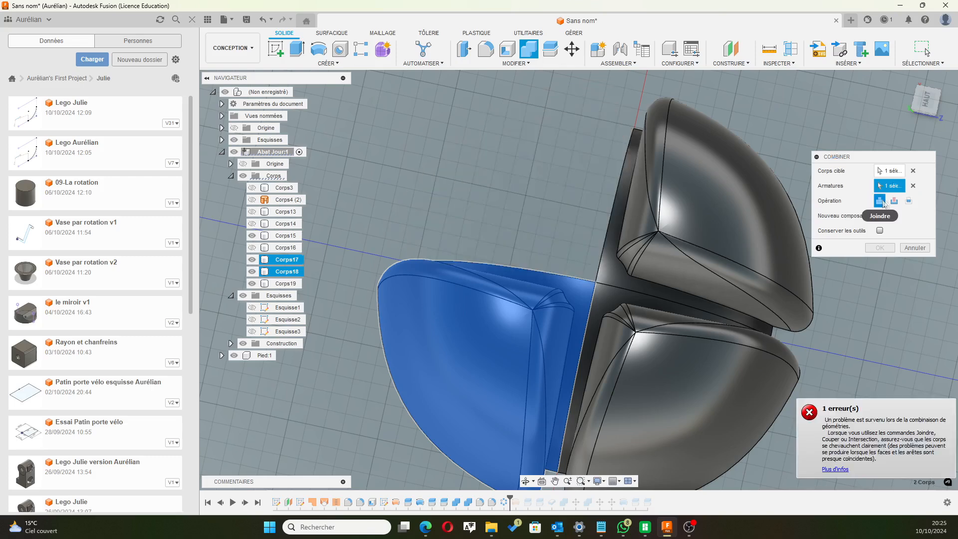
click(879, 229)
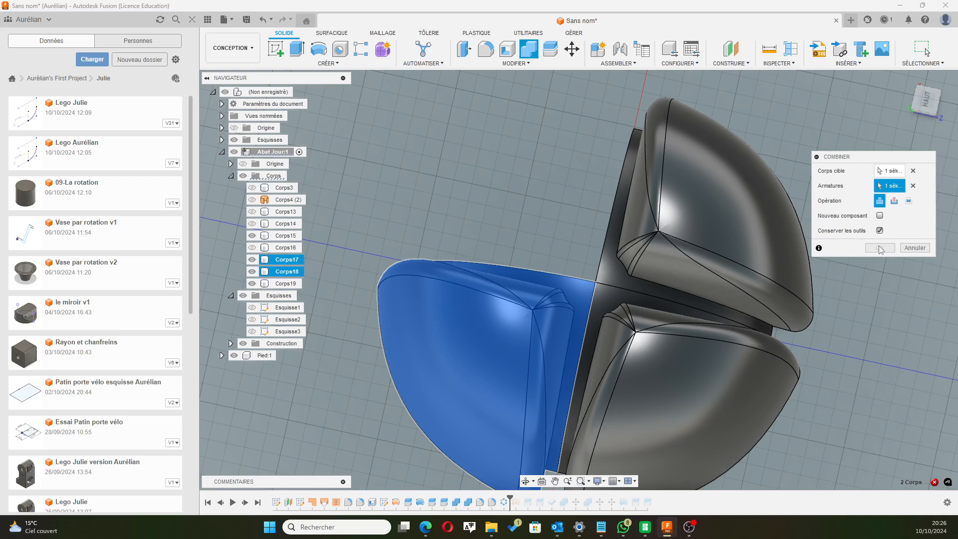
click(914, 248)
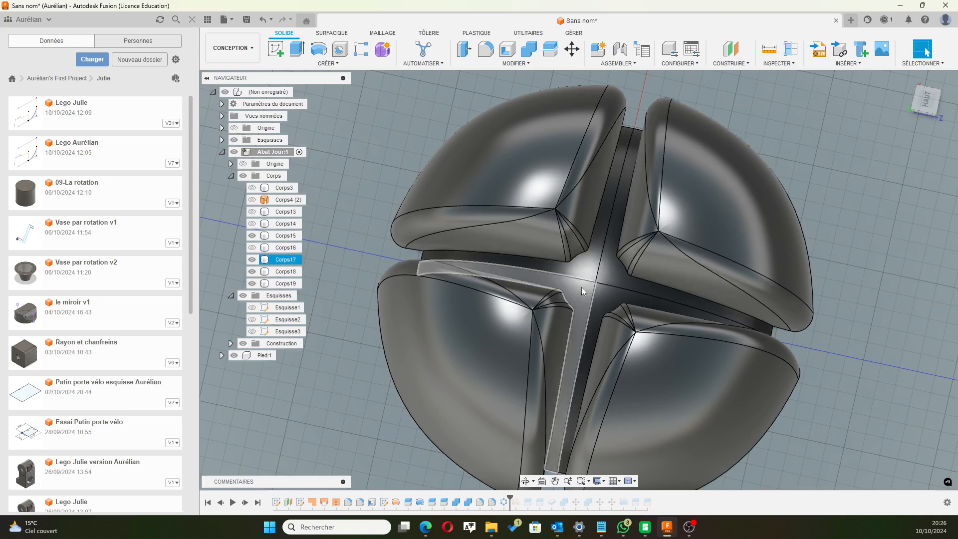
Examine the underside seams where the rim strips of adjacent lampshade segments meet, close up at an outer end.
scroll(584, 285, down, 2)
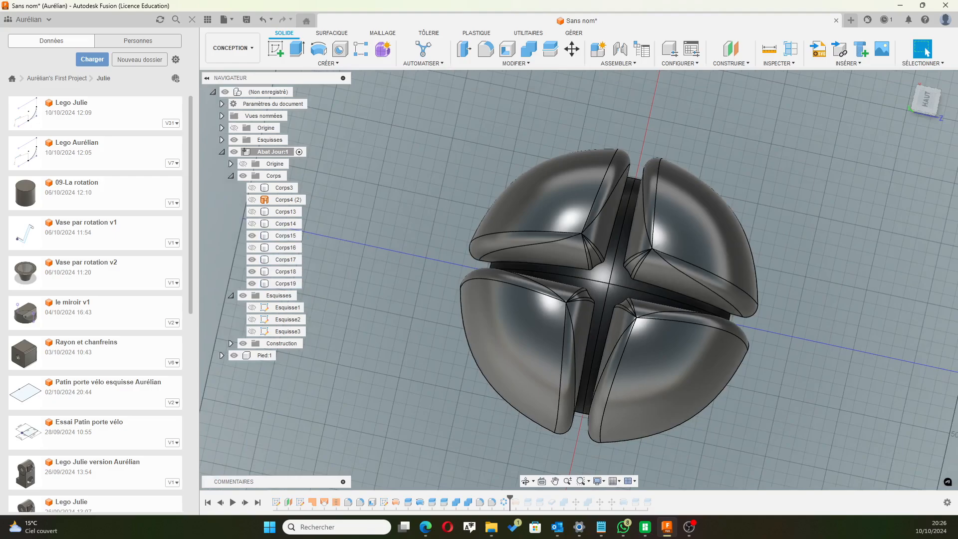
shift+middle_drag(698, 389, 749, 238)
scroll(546, 274, up, 5)
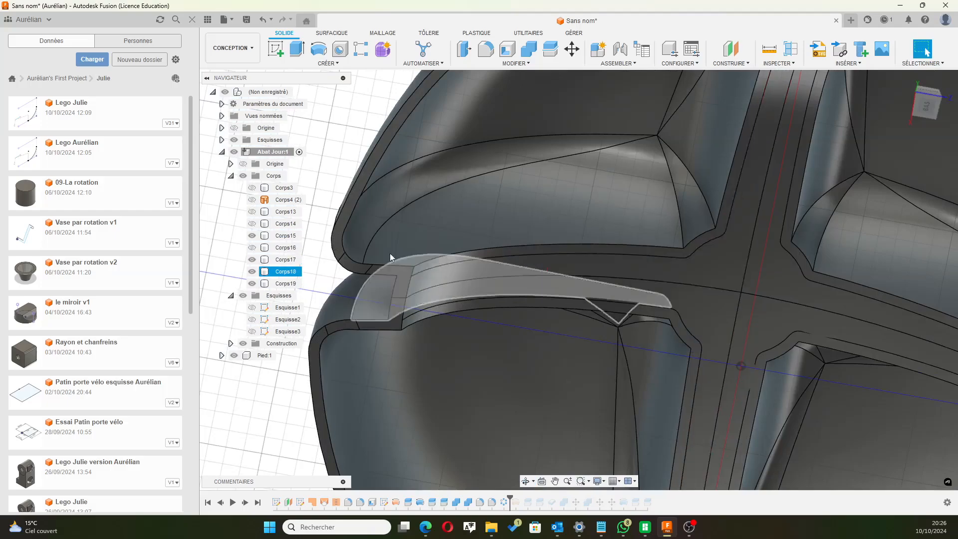
scroll(407, 312, up, 2)
scroll(405, 316, up, 2)
scroll(461, 277, up, 2)
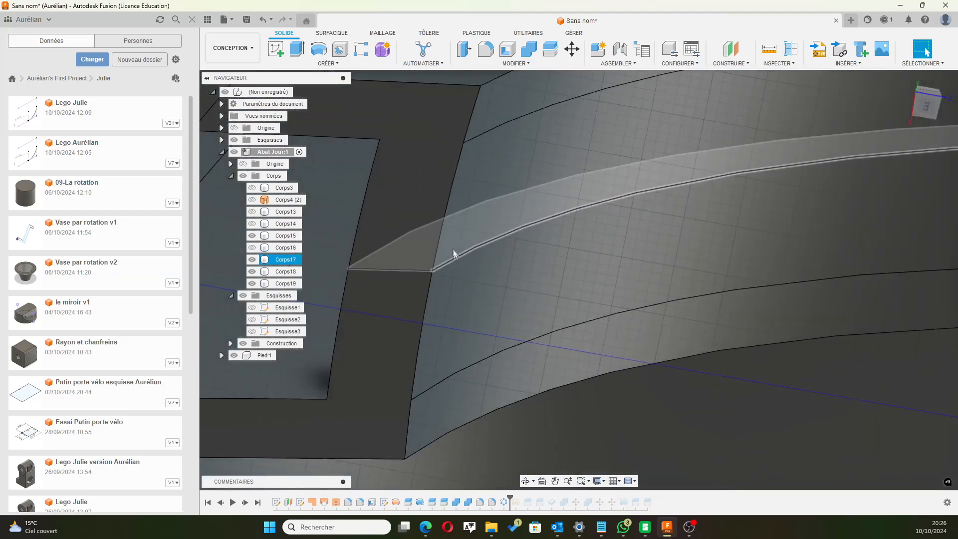
scroll(648, 273, down, 5)
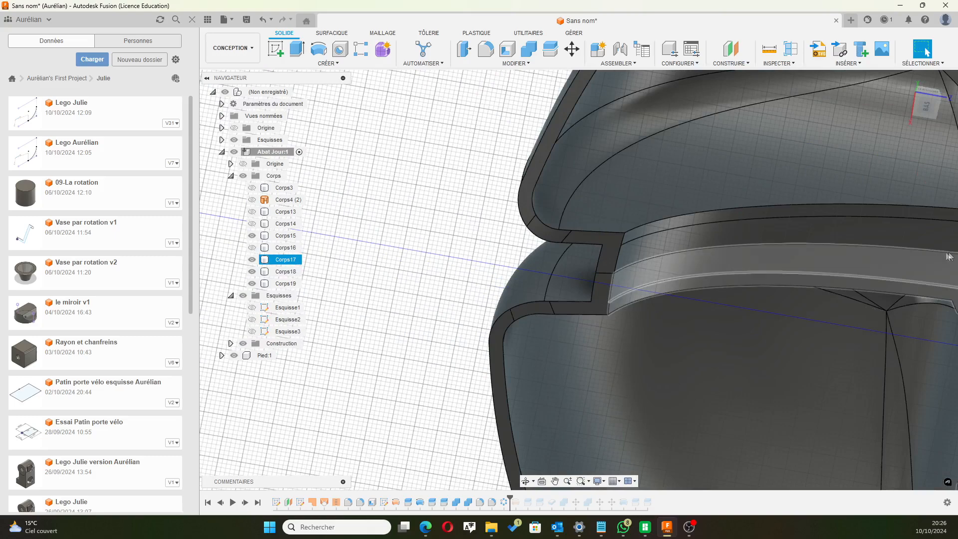
Roll the timeline back to just before the last fillets and the circular pattern of the lampshade segment.
middle_drag(907, 291, 751, 238)
scroll(751, 238, up, 4)
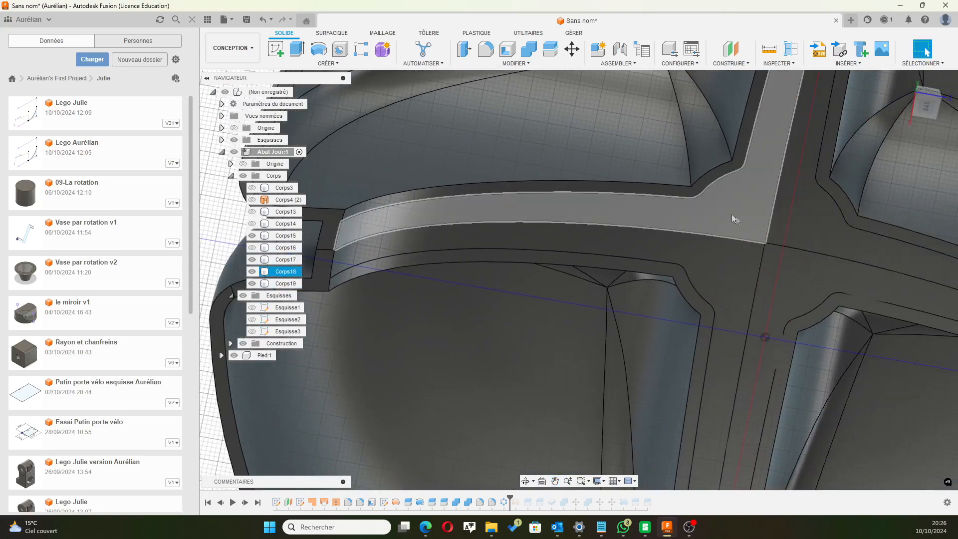
key(Escape)
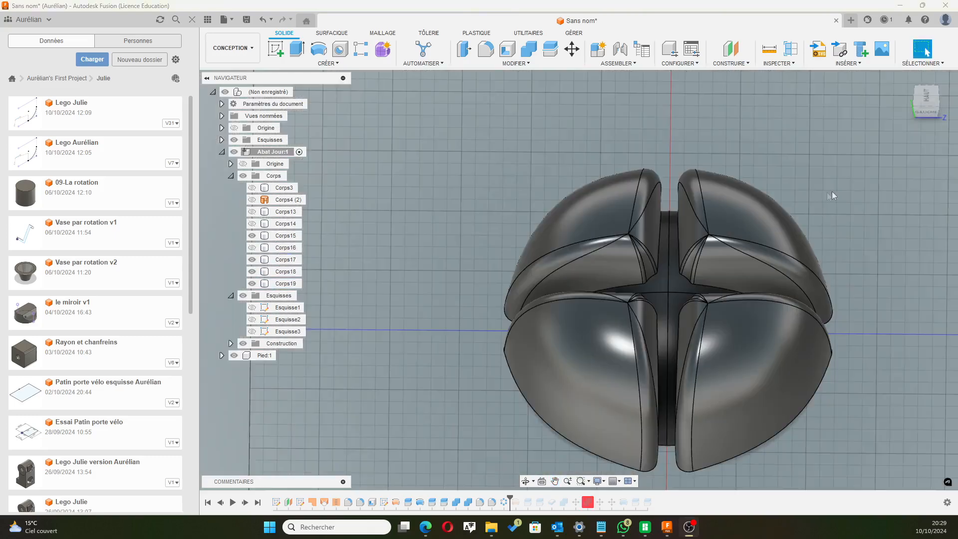
click(521, 359)
drag(510, 501, 455, 500)
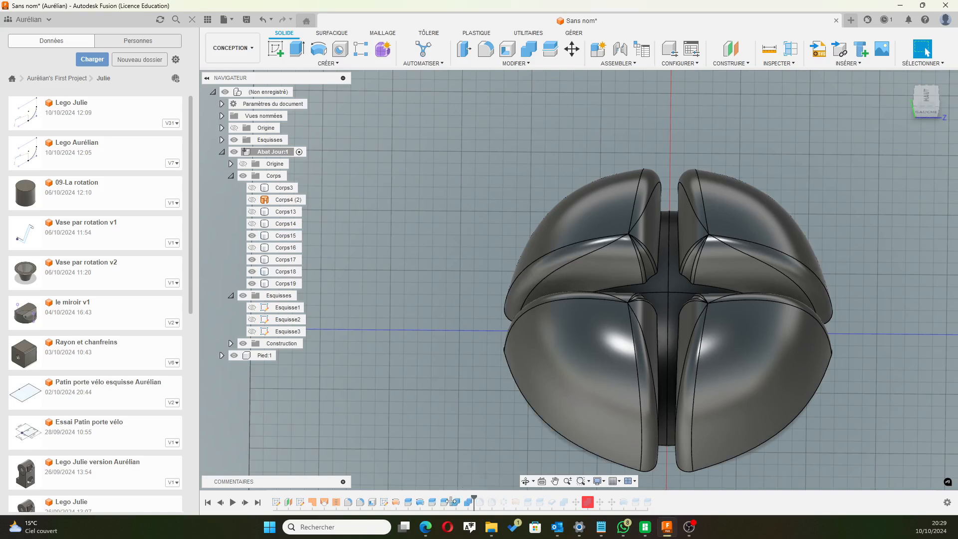
drag(468, 501, 472, 502)
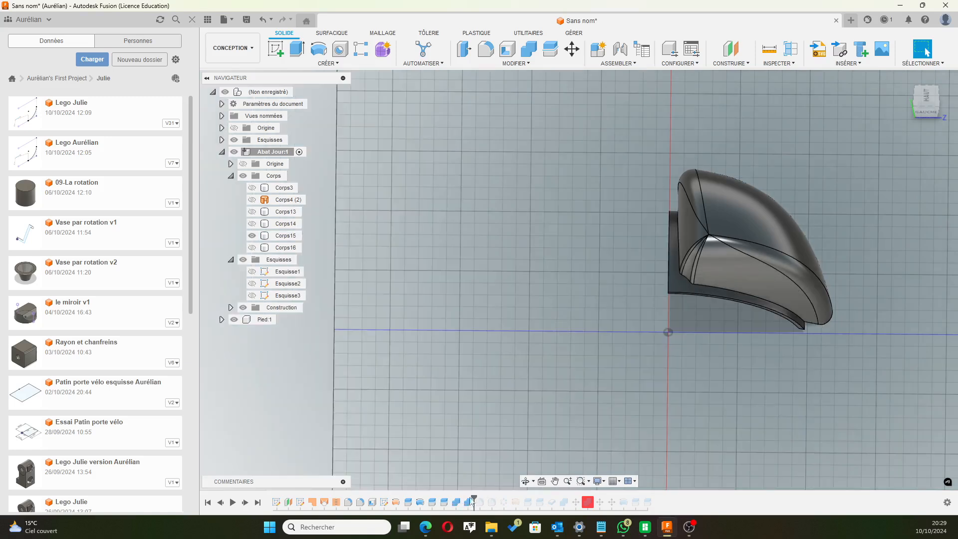
Offset the long, narrow curved seam face of the single segment Corps15 by 0.1 mm.
scroll(768, 320, up, 5)
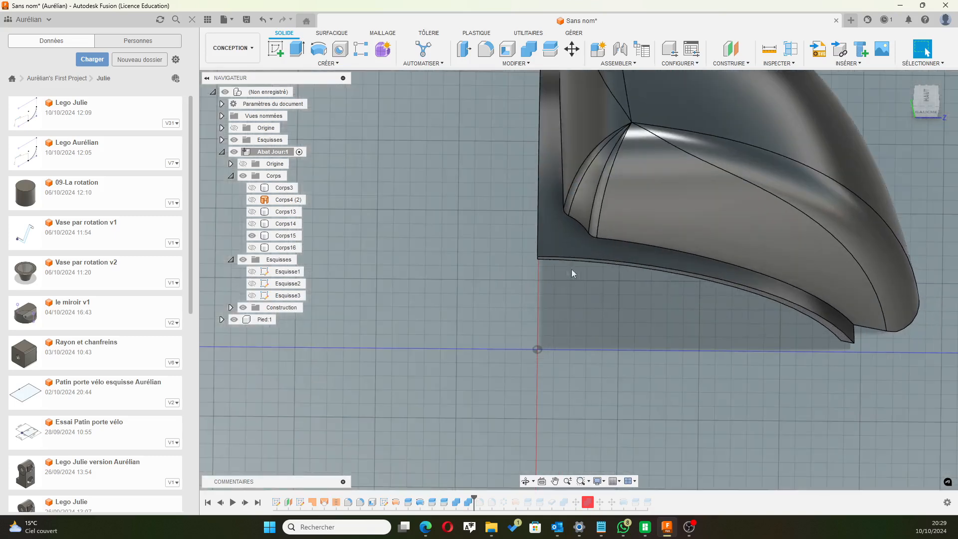
shift+middle_drag(673, 346, 673, 317)
shift+middle_drag(647, 350, 646, 336)
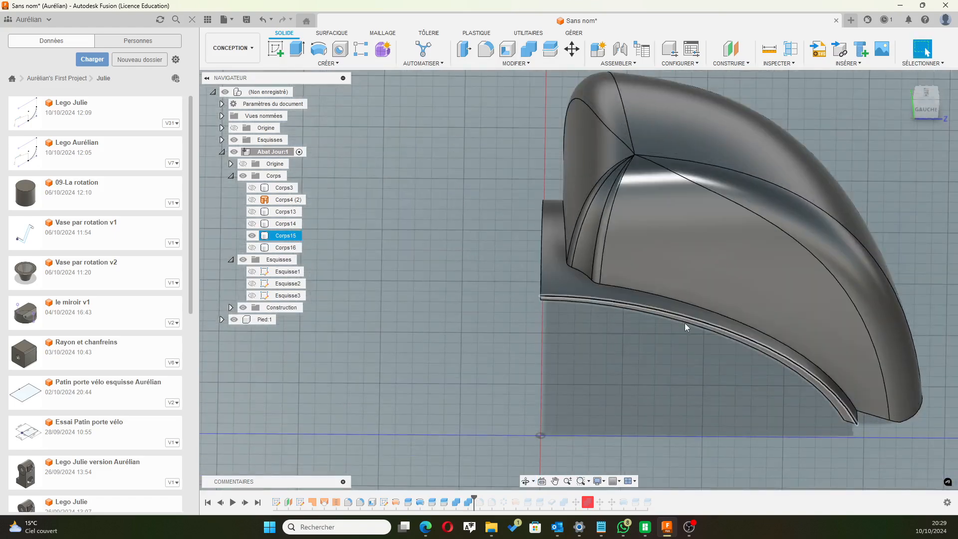
scroll(684, 322, up, 3)
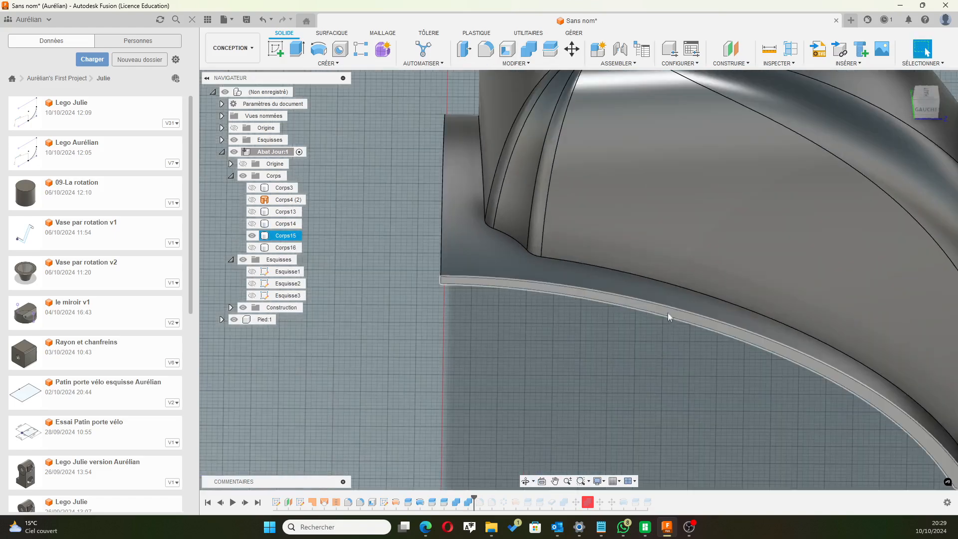
click(667, 313)
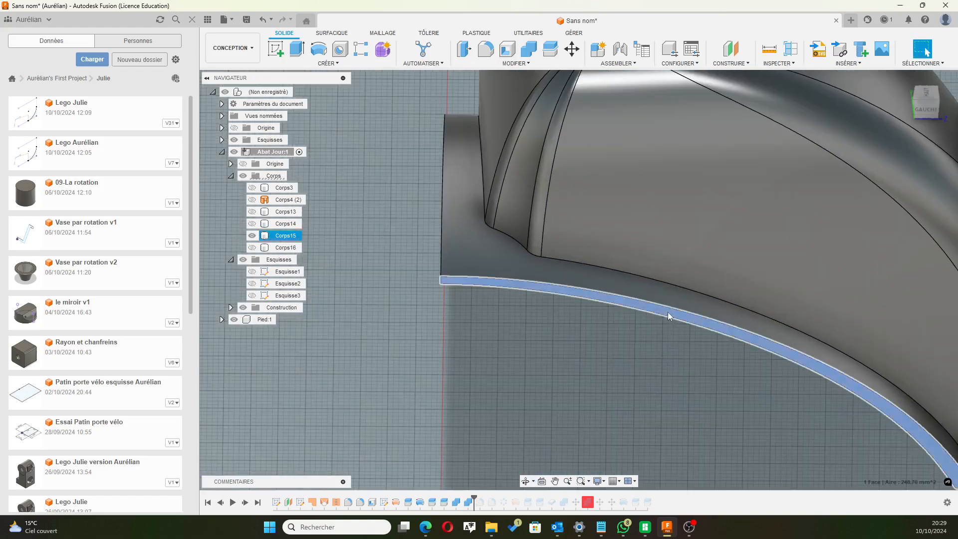
click(464, 49)
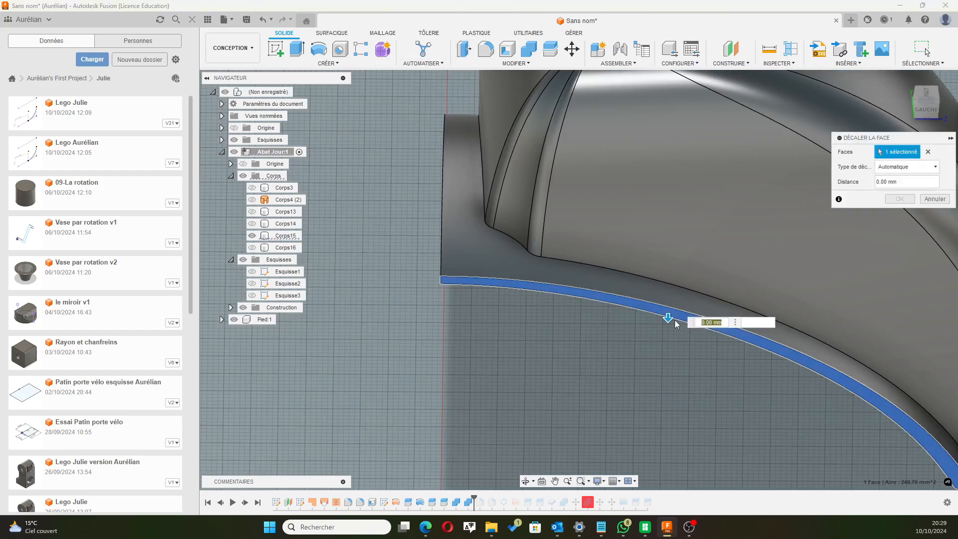
drag(667, 317, 668, 323)
click(751, 340)
text(0.1)
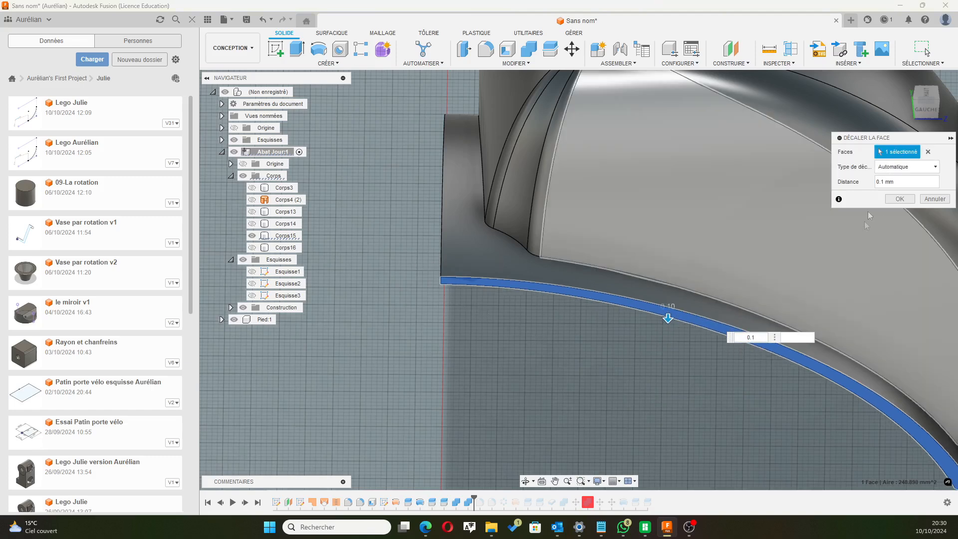
click(899, 198)
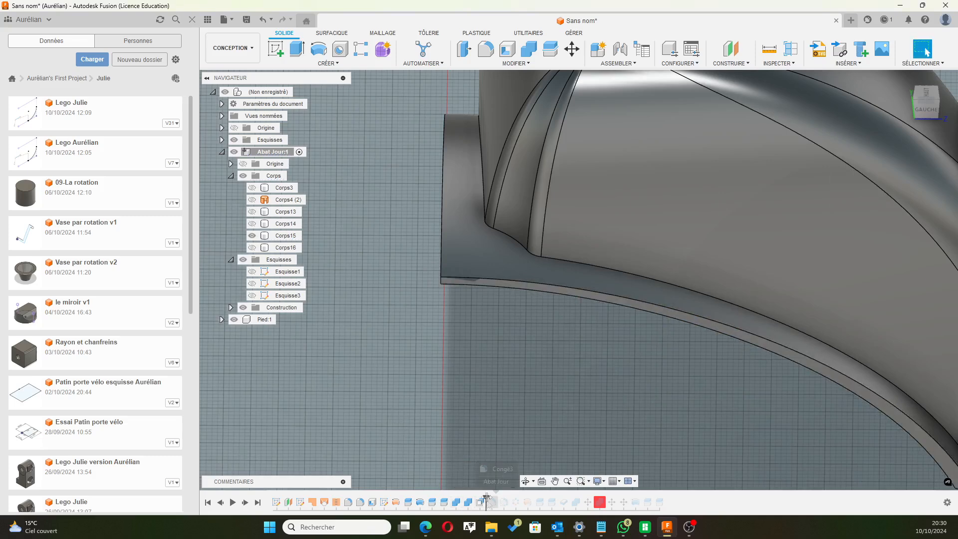
Roll the timeline forward past the fillets and the circular pattern to bring back all four segments.
drag(487, 498, 522, 496)
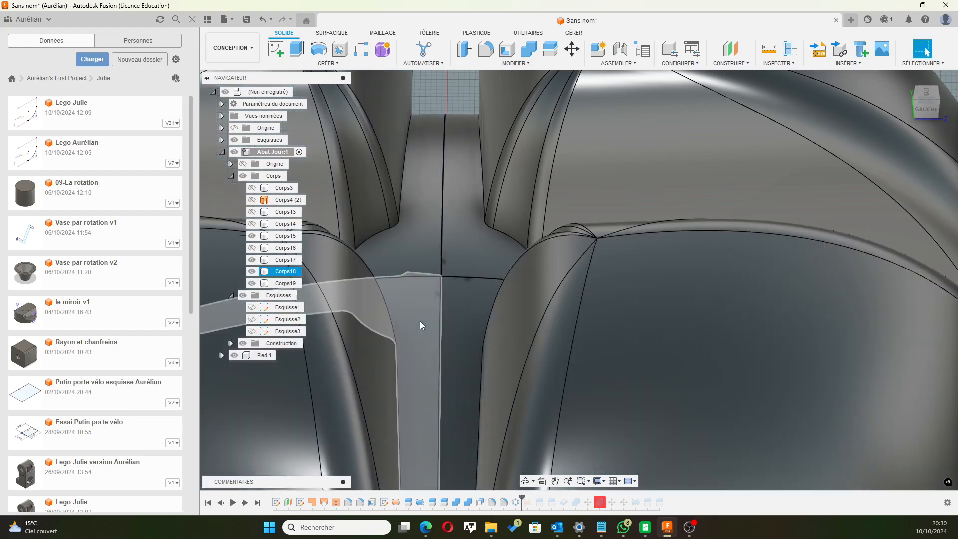
scroll(419, 321, down, 8)
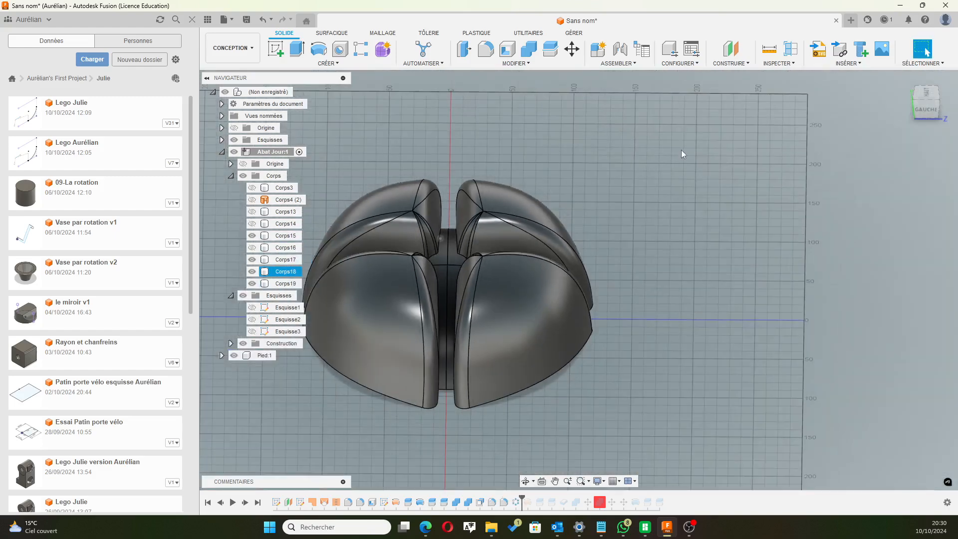
middle_drag(626, 174, 747, 166)
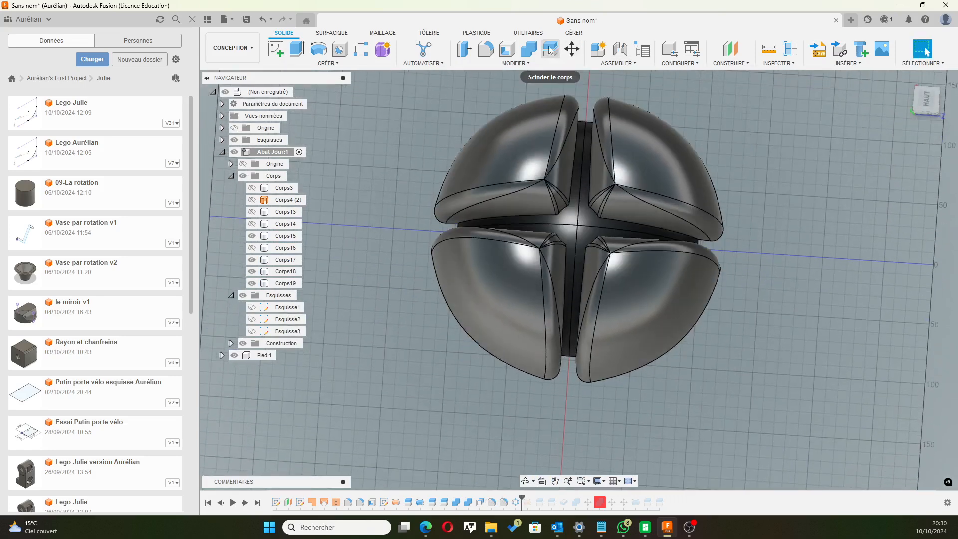
Try to join the neighbouring segments Corps15 and Corps17 with Combine.
click(528, 48)
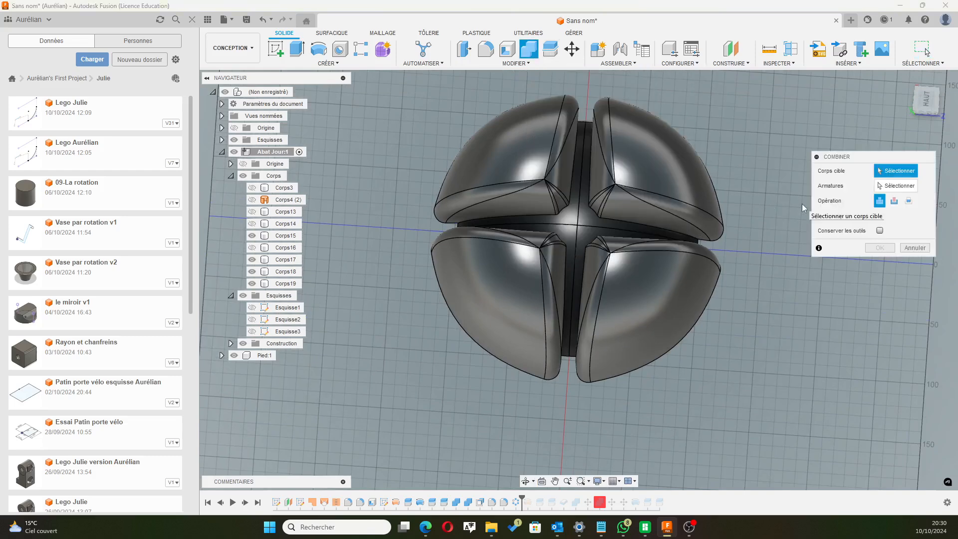
click(549, 173)
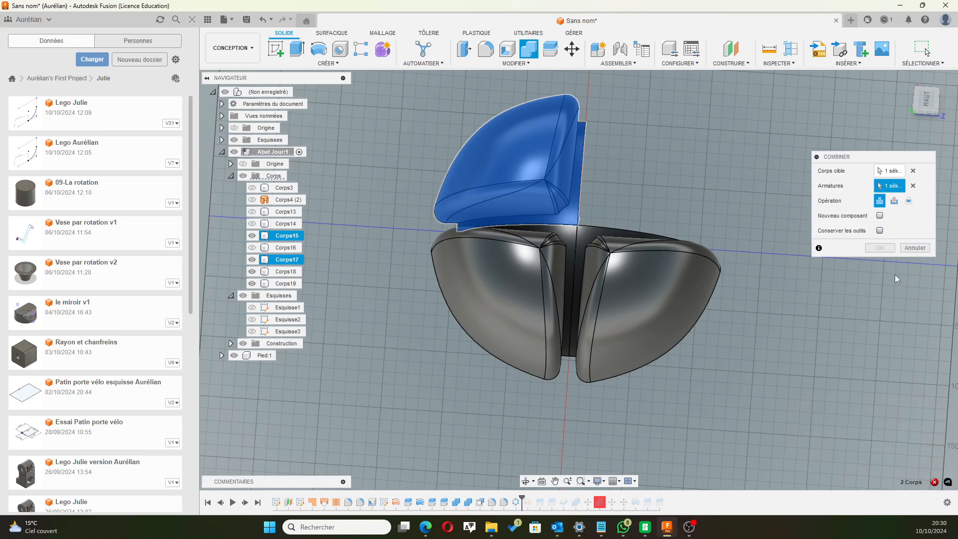
click(915, 247)
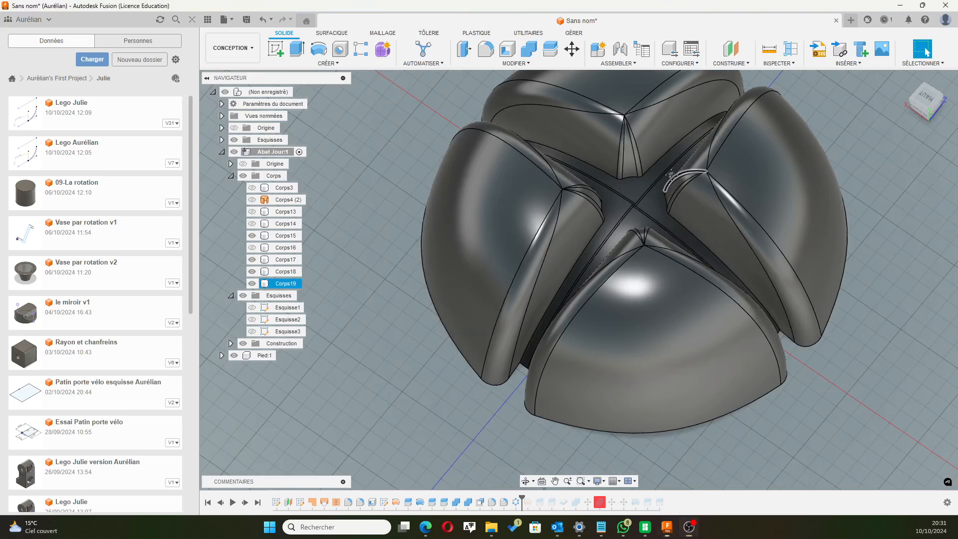
middle_drag(682, 174, 646, 209)
scroll(646, 209, down, 3)
key(Escape)
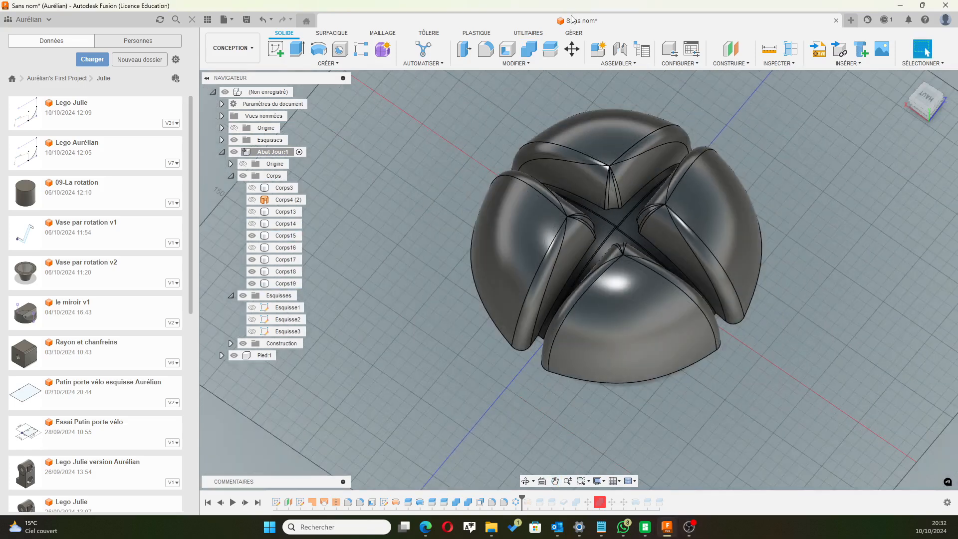
Save the design as Lampe in the Julie folder.
key(ctrl+s)
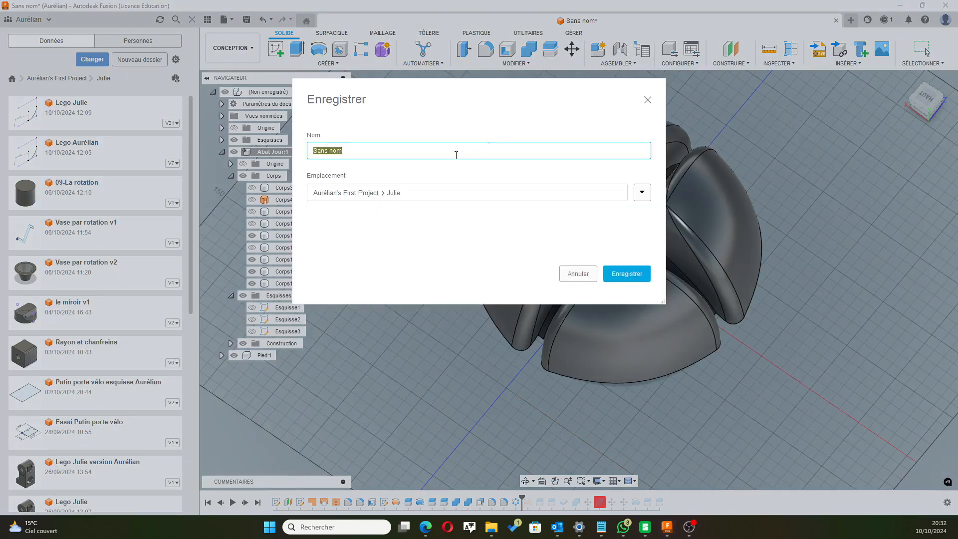
text(Lampe)
click(632, 274)
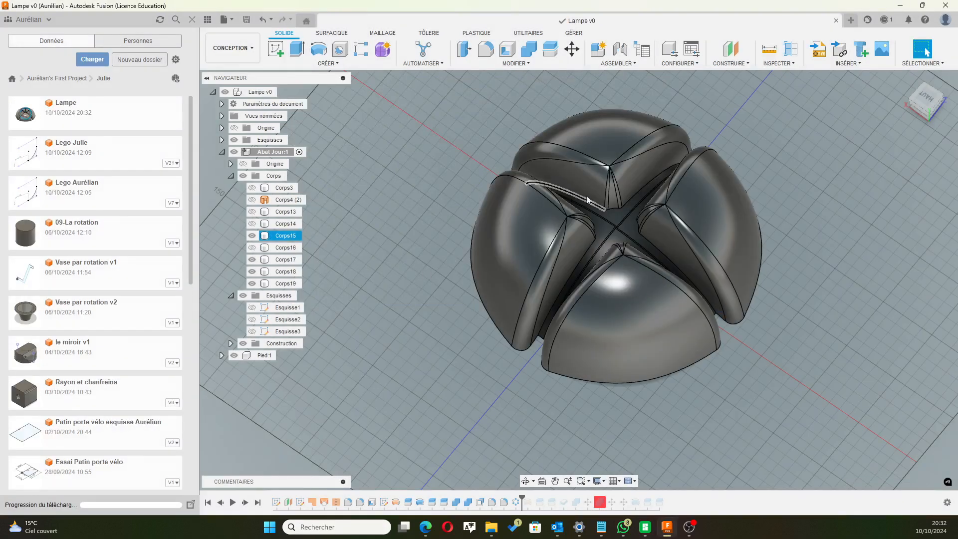
Examine the four-segment lampshade from the side and from above, including the gaps between the segments.
scroll(651, 284, down, 3)
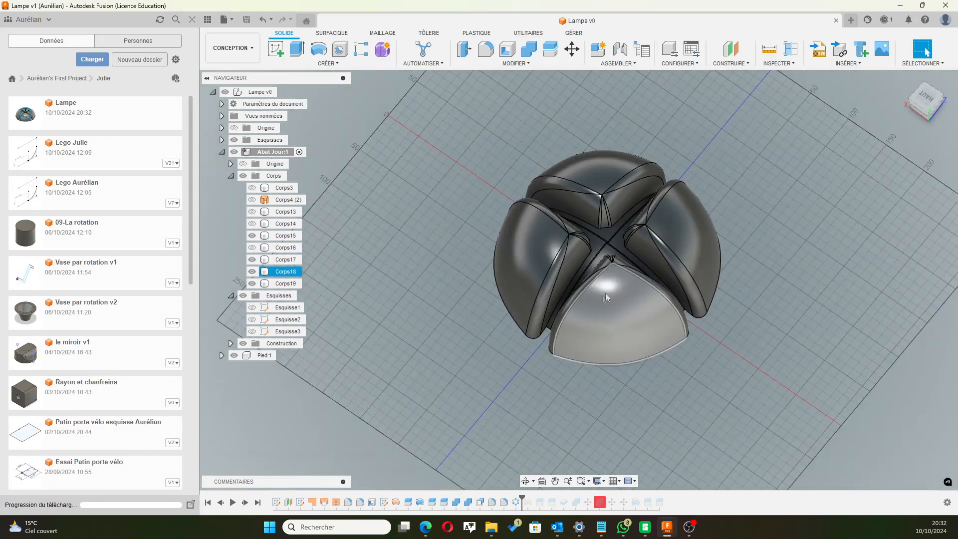
scroll(542, 305, down, 3)
middle_drag(496, 310, 515, 293)
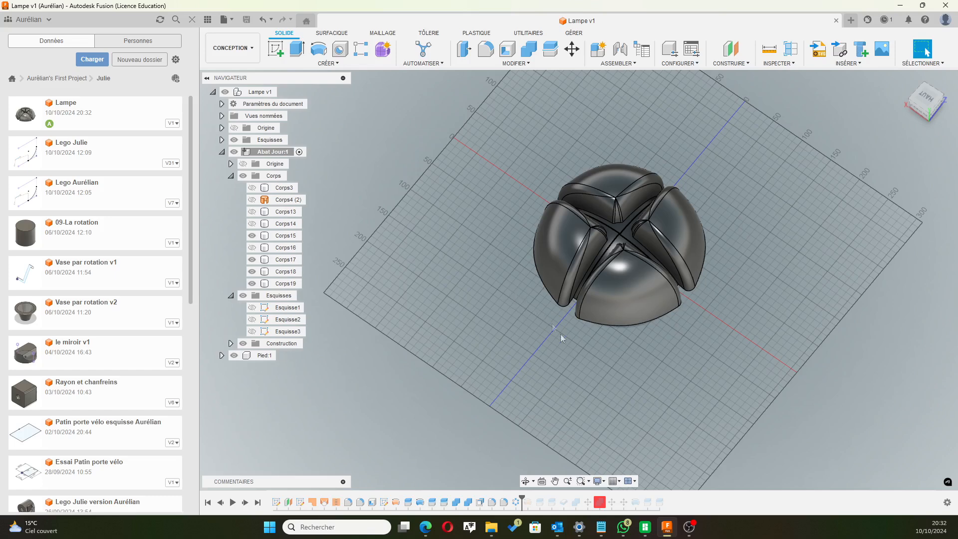
shift+middle_drag(594, 339, 610, 289)
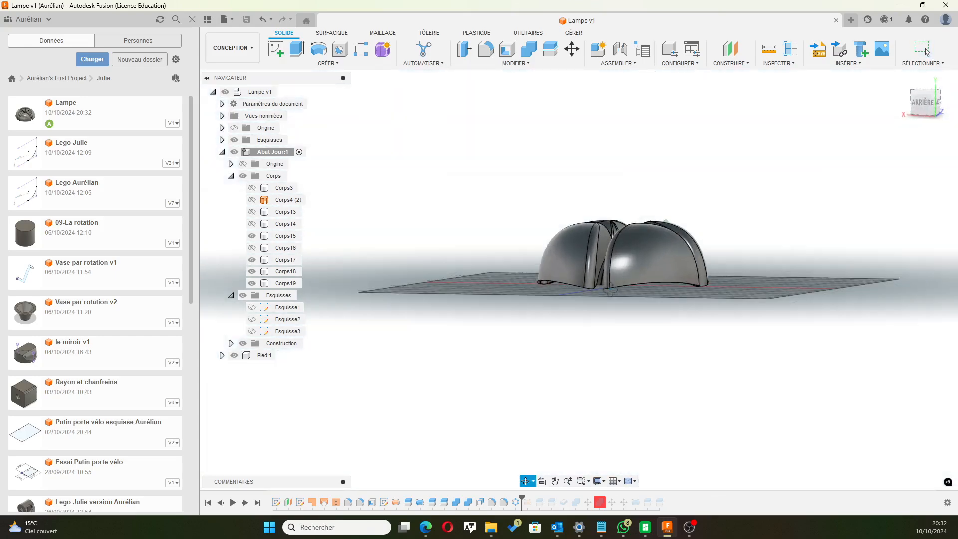
click(609, 290)
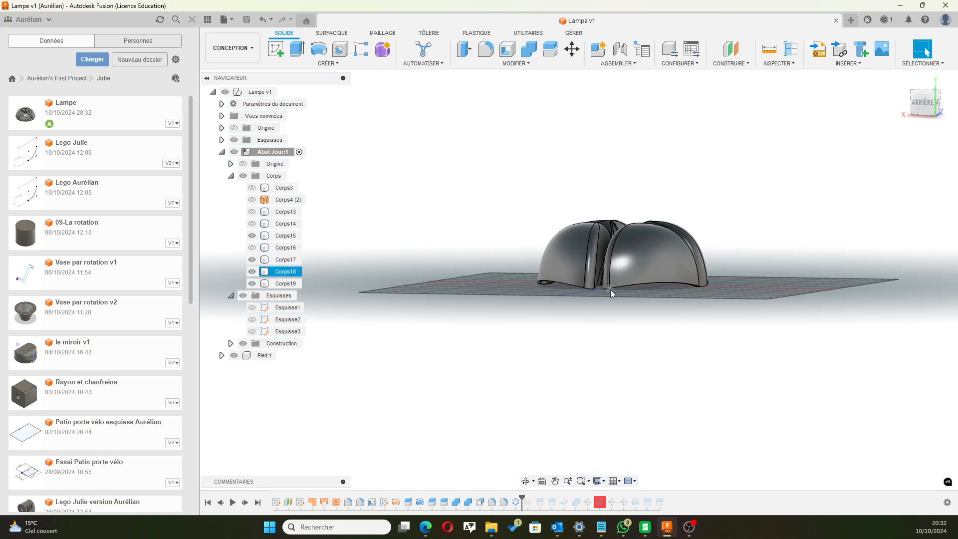
scroll(609, 290, down, 2)
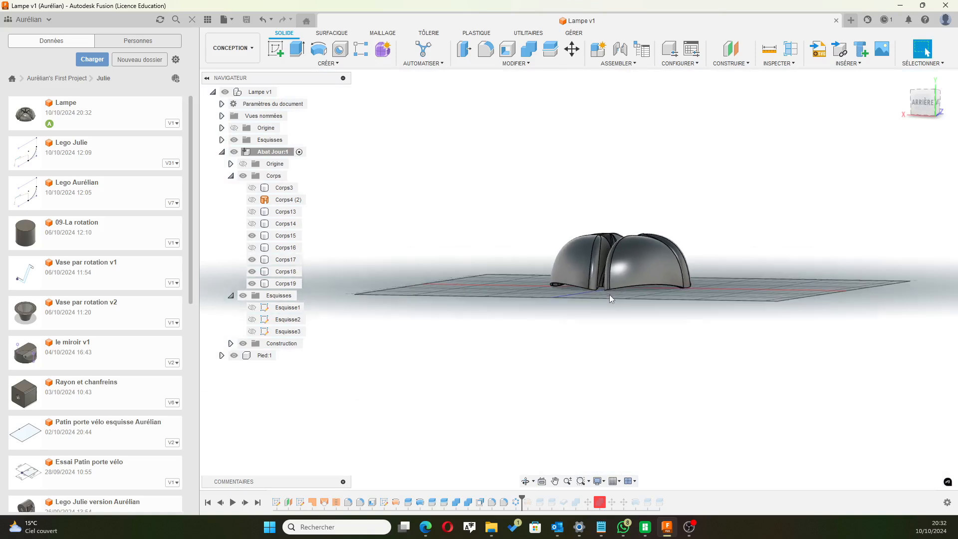
shift+middle_drag(599, 353, 617, 348)
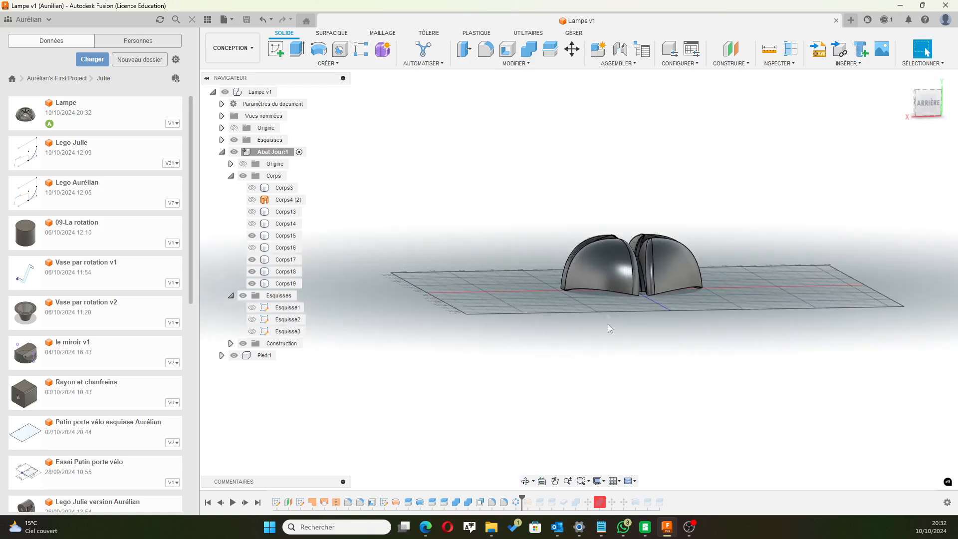
scroll(626, 266, up, 3)
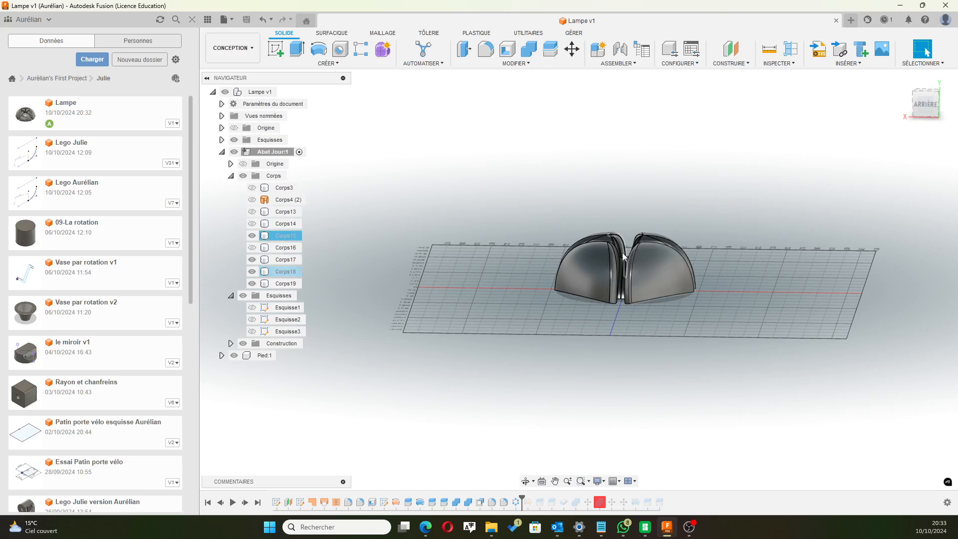
shift+middle_drag(699, 216, 925, 51)
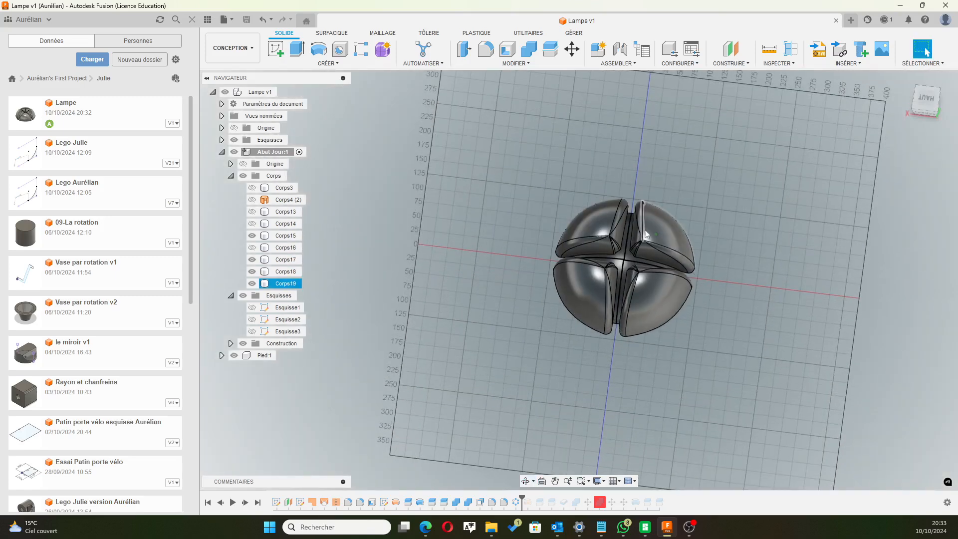
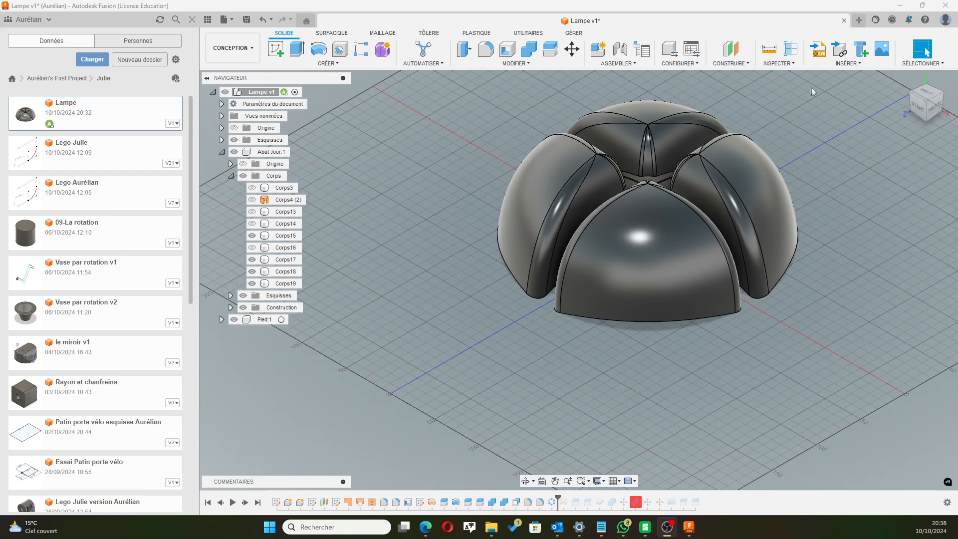
Create a section analysis through the middle of the lampshade on the XY plane with a 0 mm distance.
click(789, 50)
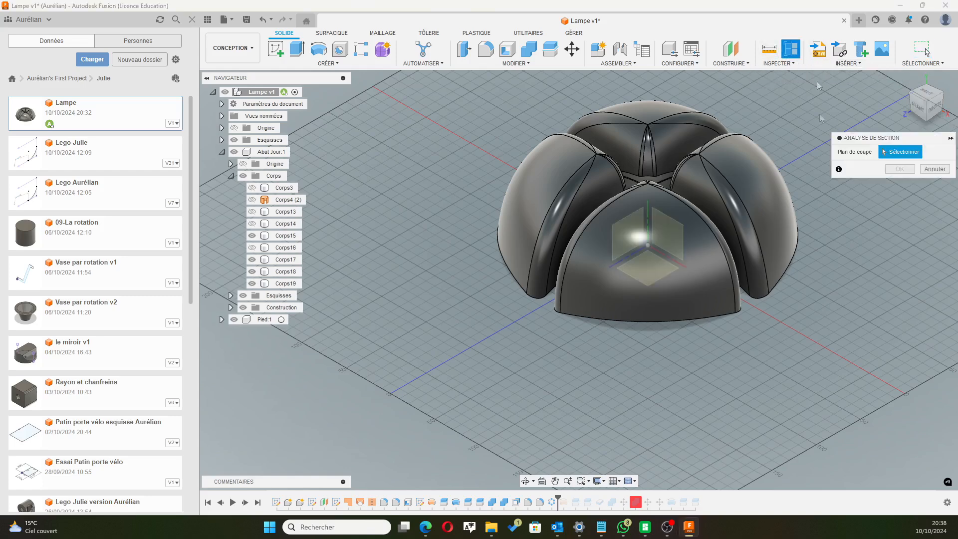
click(669, 238)
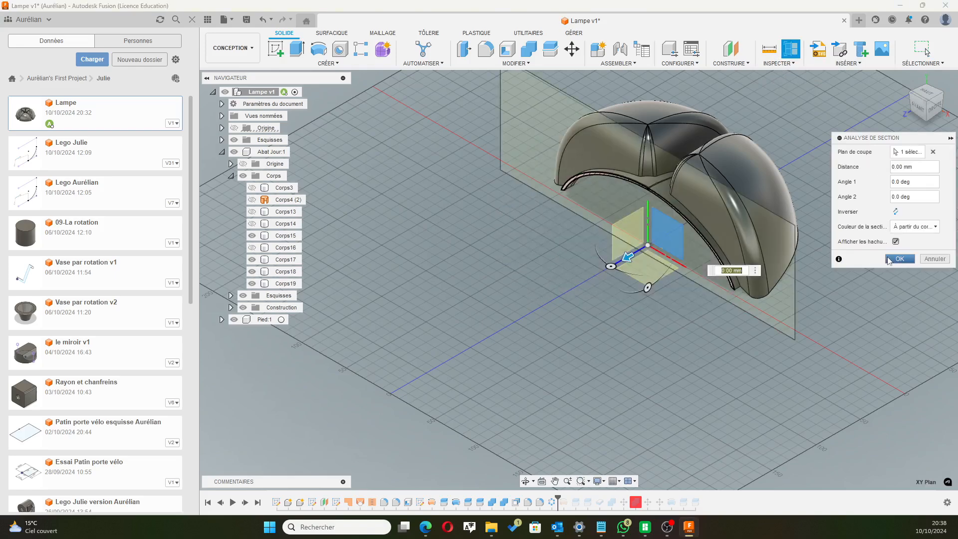
click(889, 259)
shift+middle_drag(578, 289, 626, 259)
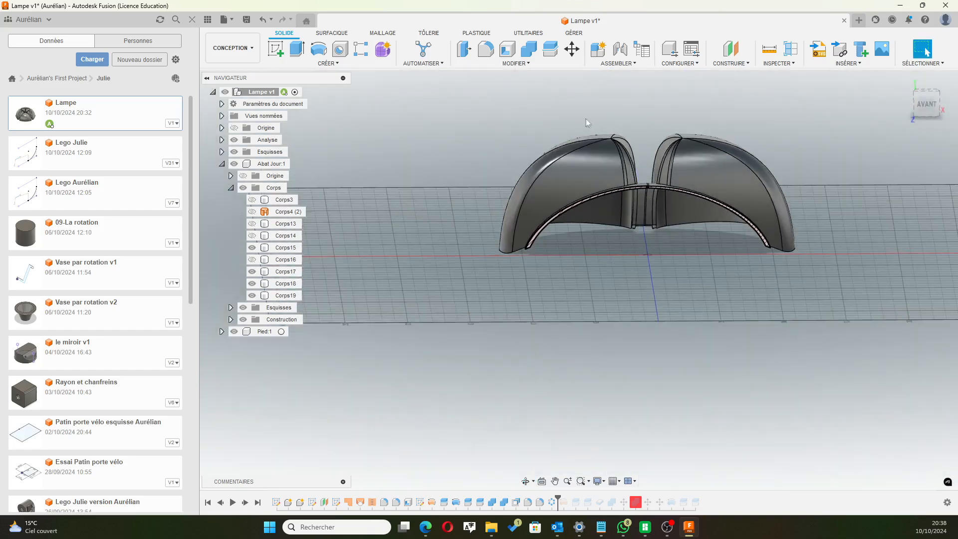
Start a new sketch on the XY plane, at the sectioned face of the lampshade.
click(276, 48)
click(675, 228)
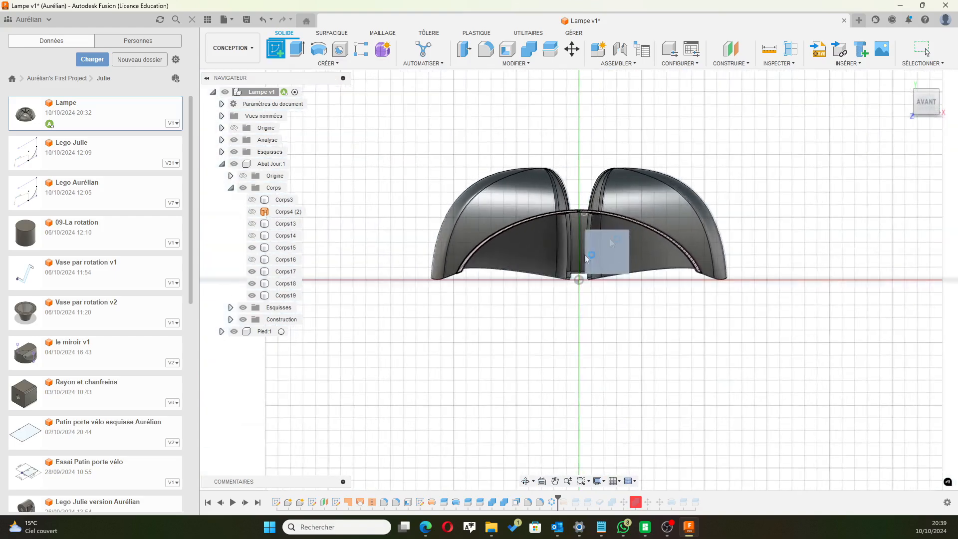
scroll(589, 235, up, 5)
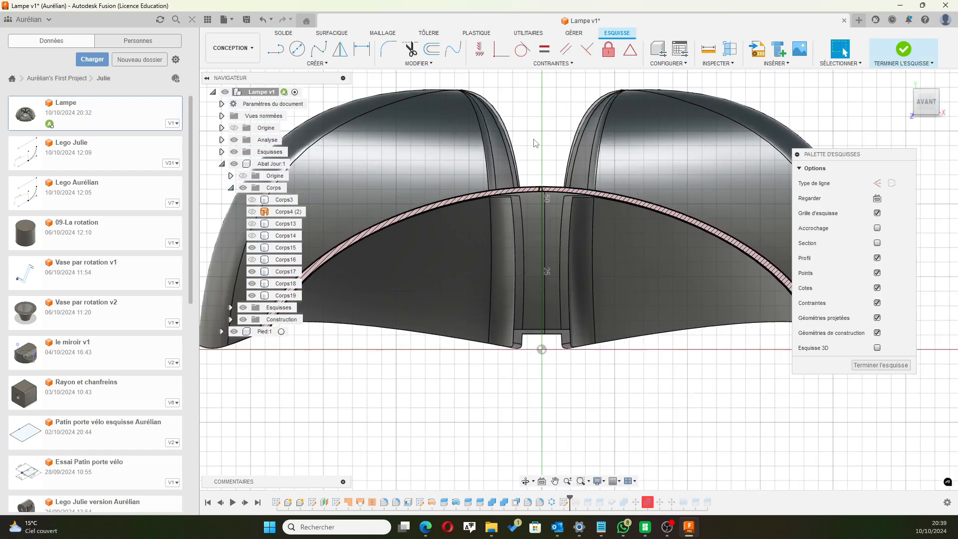
scroll(551, 354, down, 5)
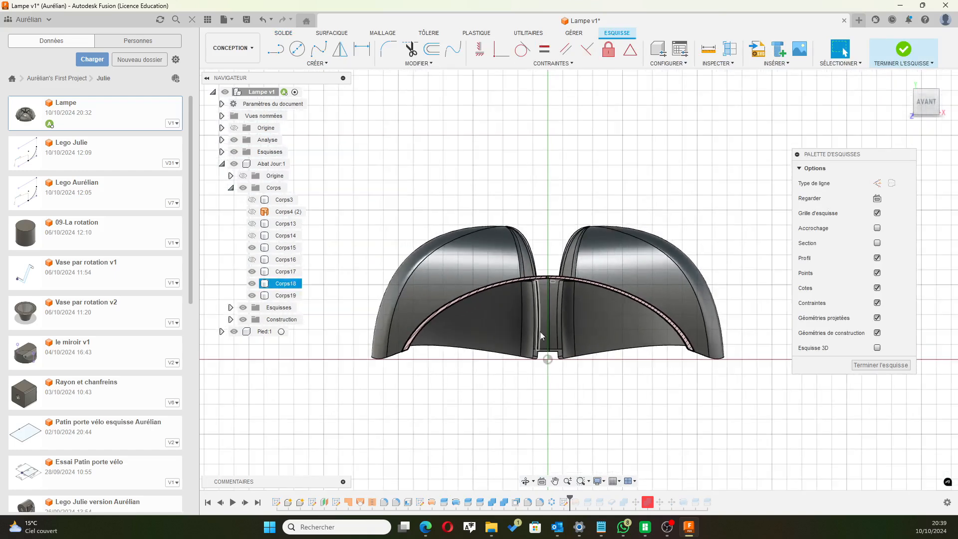
Draw a vertical line about 230 mm long on the central axis, below the lampshade, as the inner edge of the lamp base profile.
mouse_move(569, 425)
middle_down()
mouse_move(569, 306)
mouse_move(577, 321)
mouse_move(537, 227)
mouse_move(536, 237)
middle_up()
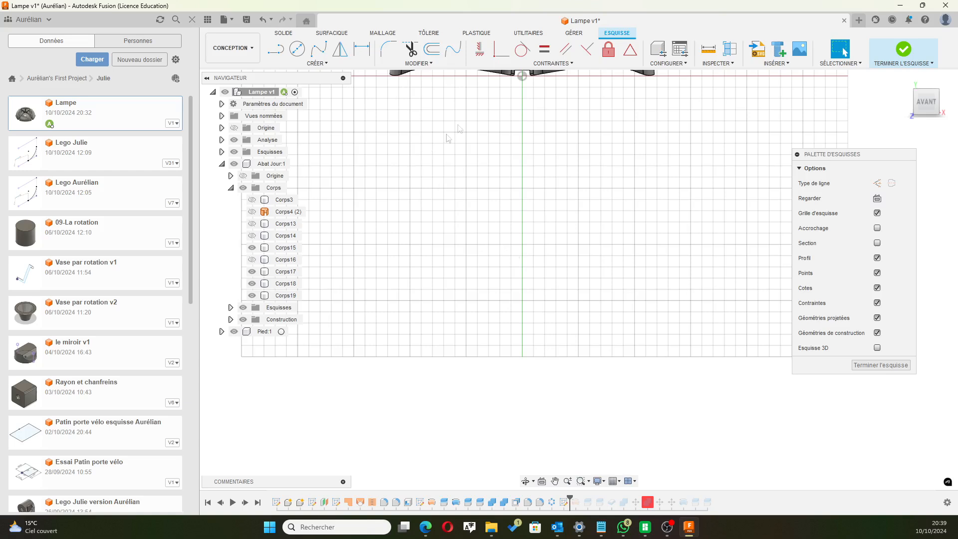
click(279, 51)
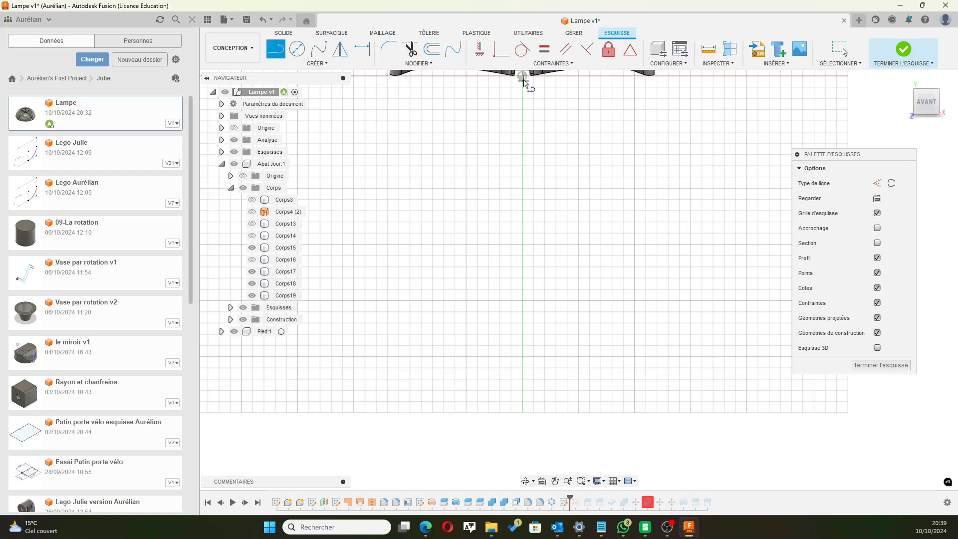
click(522, 391)
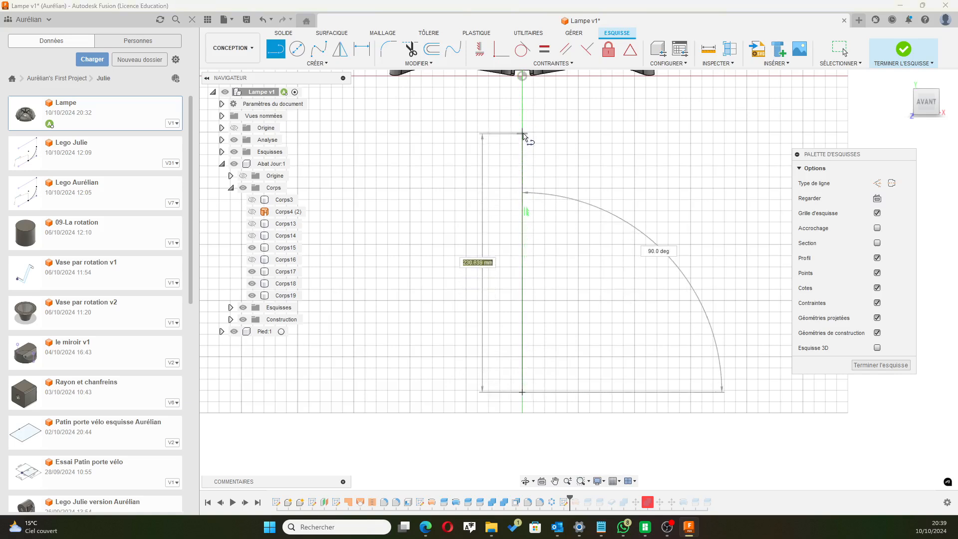
click(522, 133)
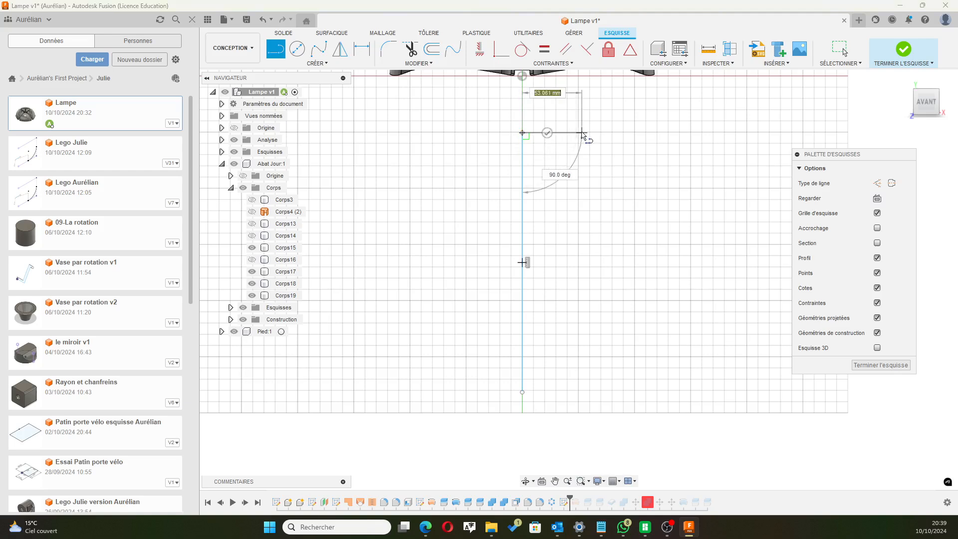
From the axis line's upper end, draw a stepped shoulder: horizontal, about 14 mm down, about 33 mm outward, and a sloped corner about 16 mm long.
click(560, 134)
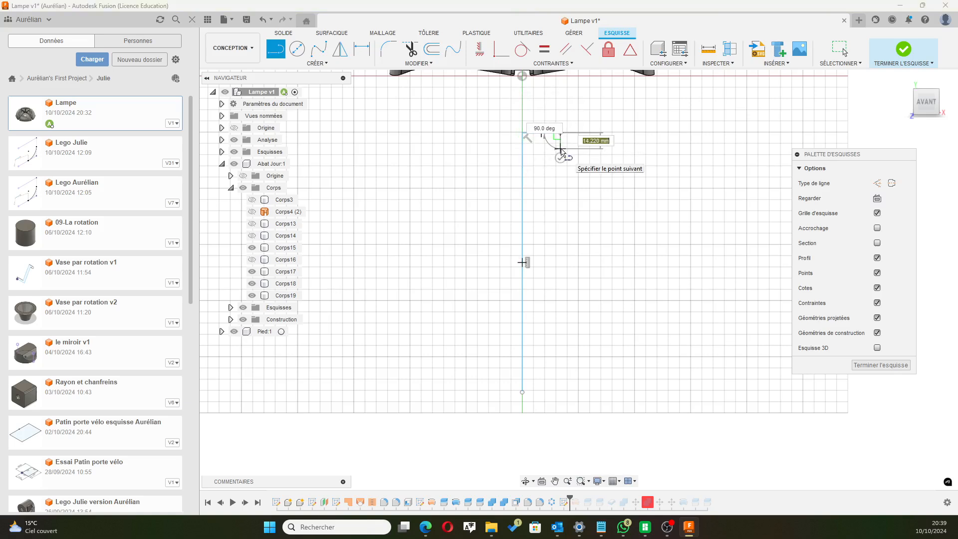
click(561, 148)
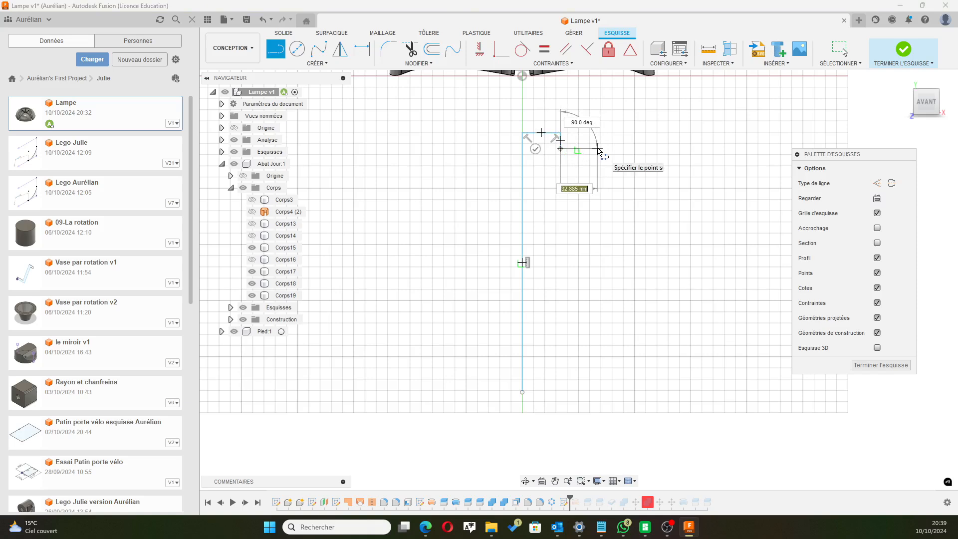
click(598, 149)
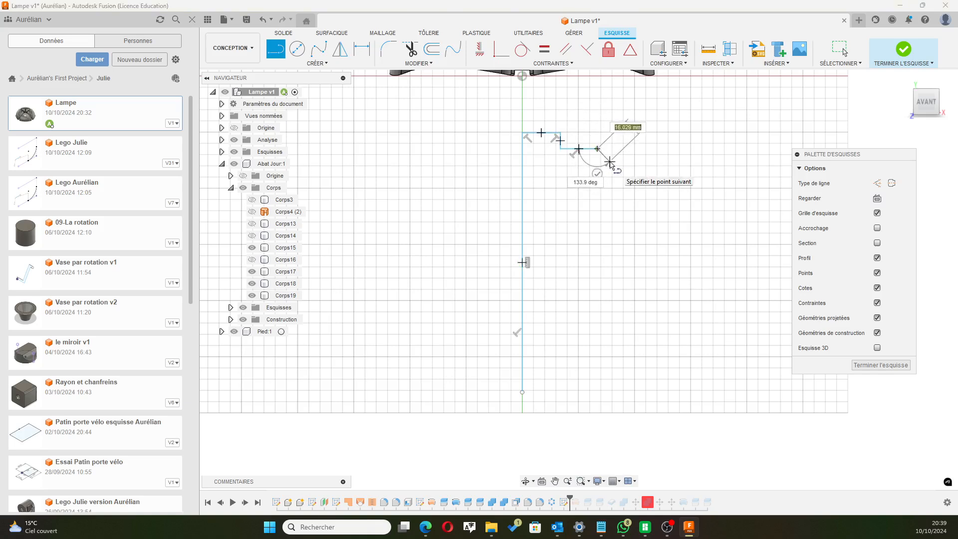
click(609, 162)
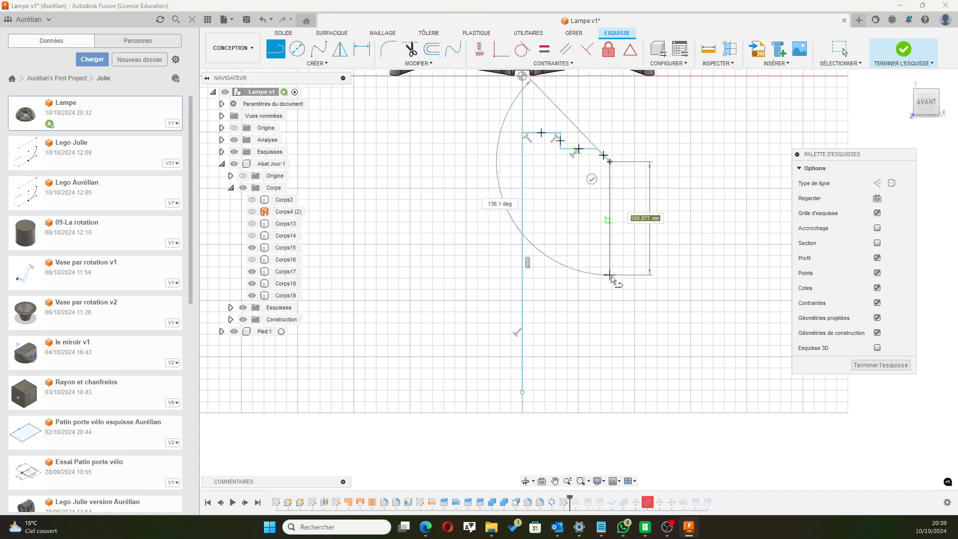
Continue the outer profile with a vertical line about 101 mm long, an outward slope about 48 mm long, and a tangent arc curving back inward.
click(610, 276)
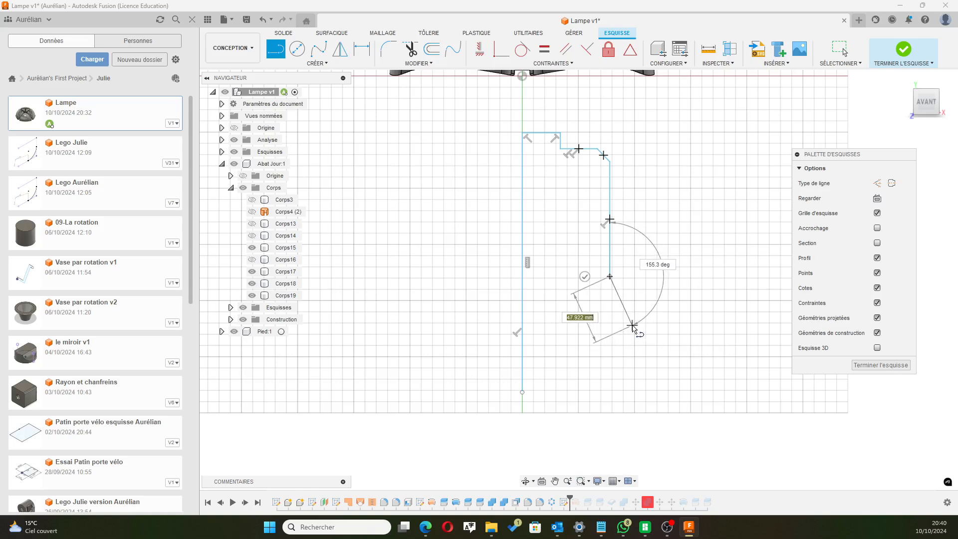
click(632, 325)
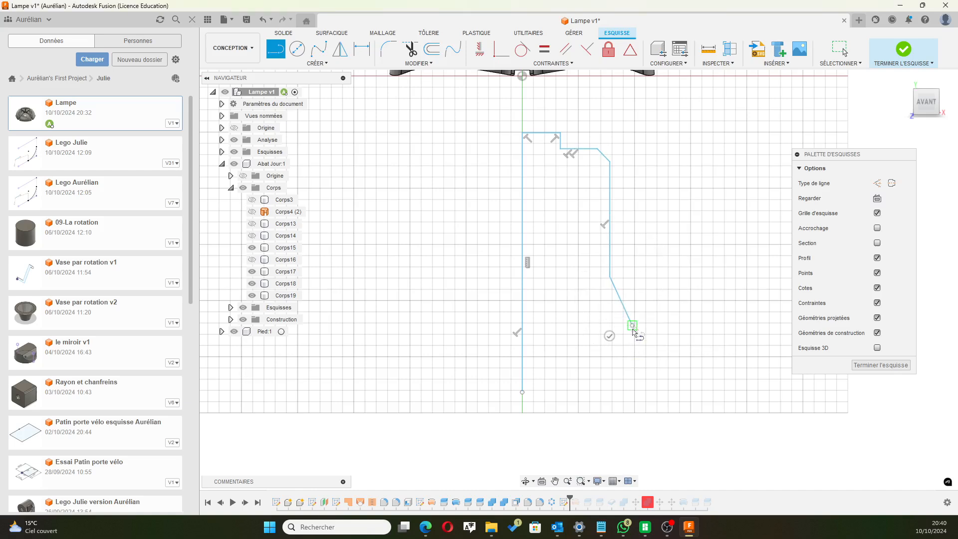
drag(615, 344, 631, 344)
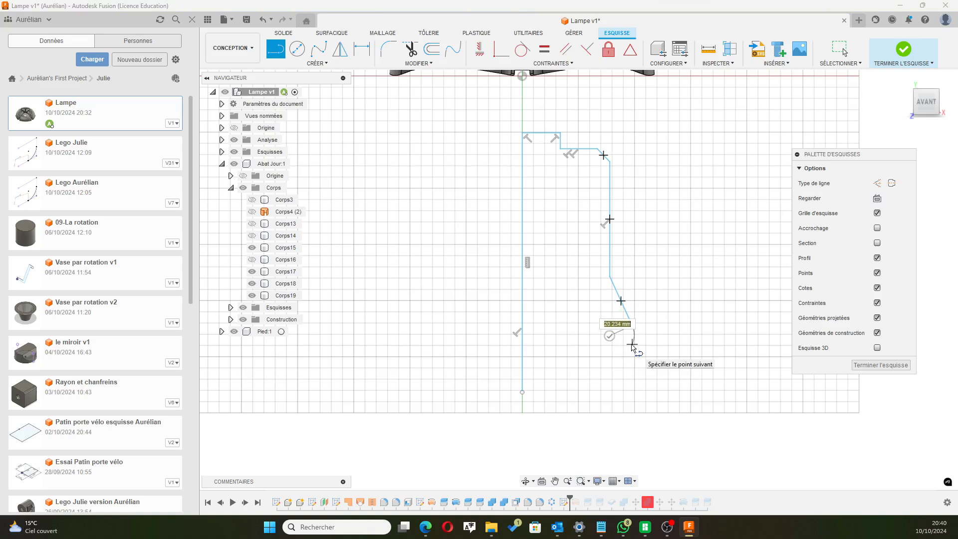
drag(632, 345, 621, 349)
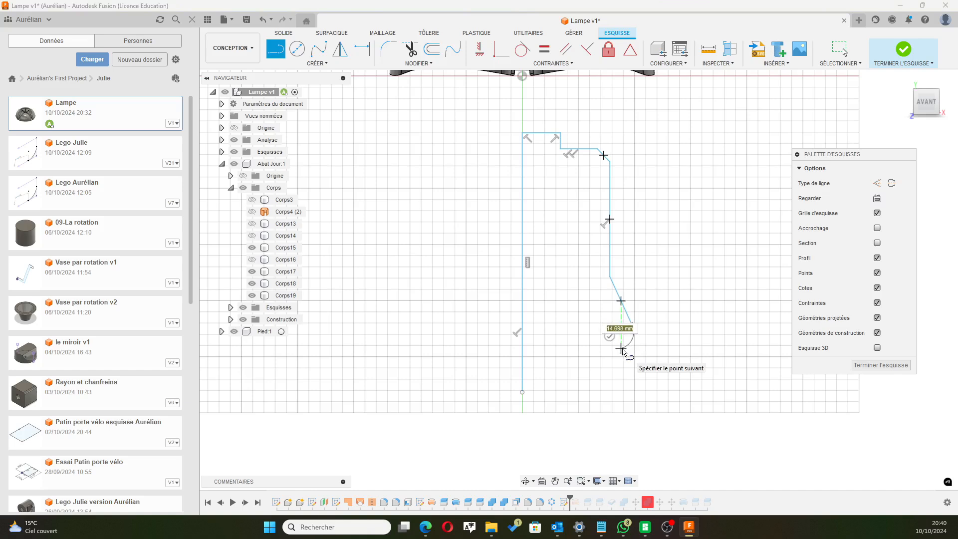
drag(621, 351, 610, 354)
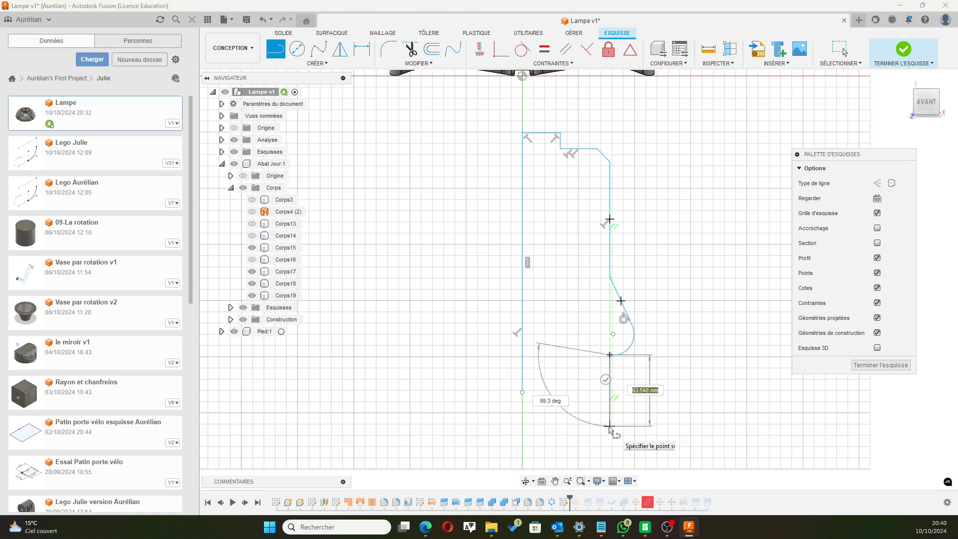
Draw a vertical line down from the arc's end, in line with the upper vertical edge, and end the line chain.
click(610, 441)
middle_drag(609, 443, 609, 225)
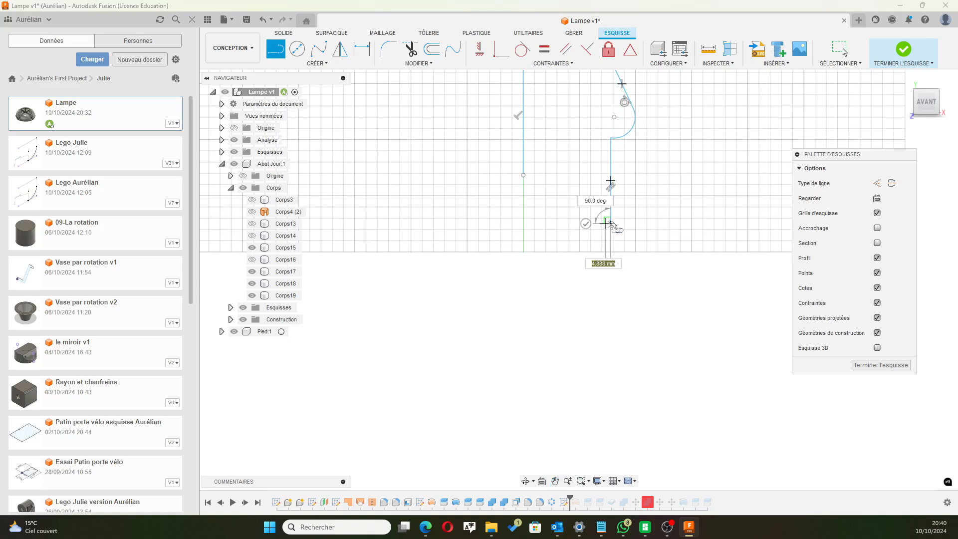
drag(611, 223, 639, 221)
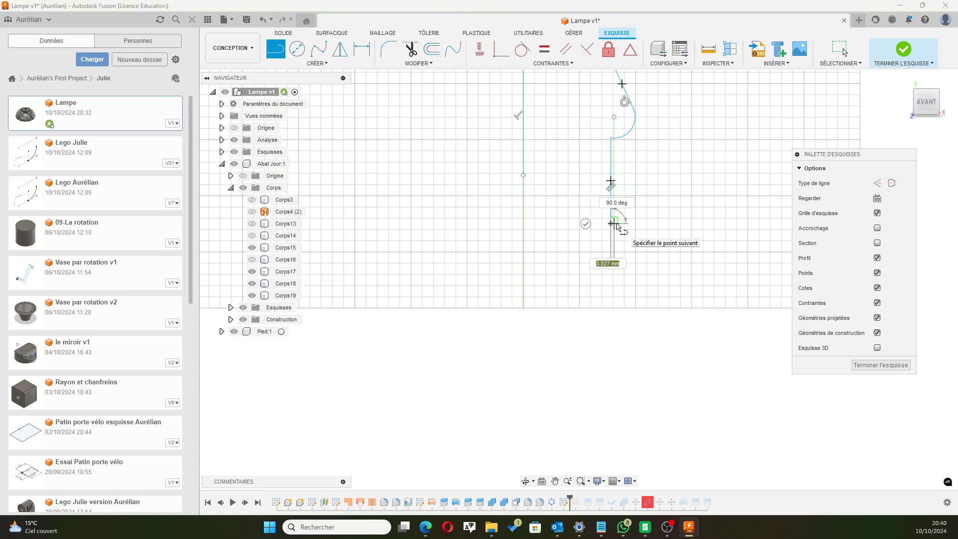
scroll(617, 226, up, 2)
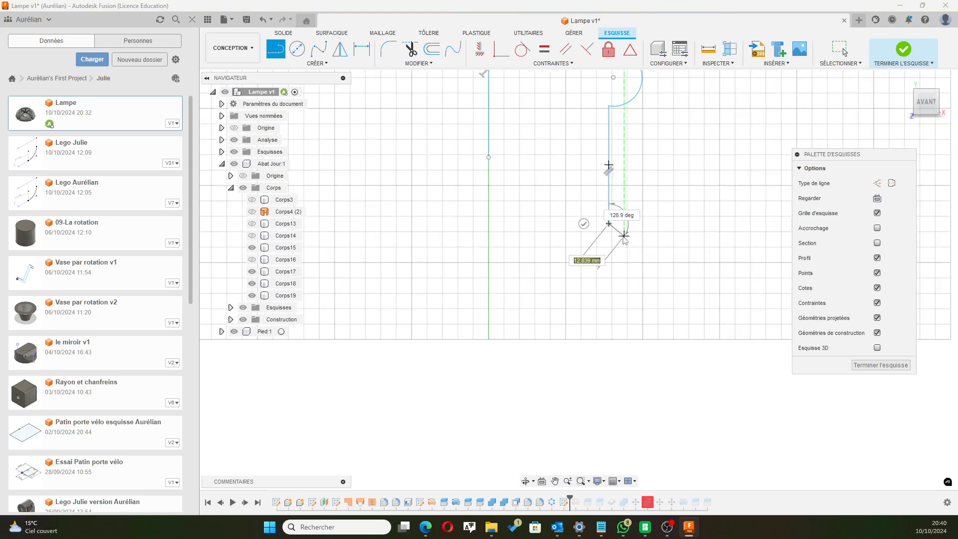
key(Escape)
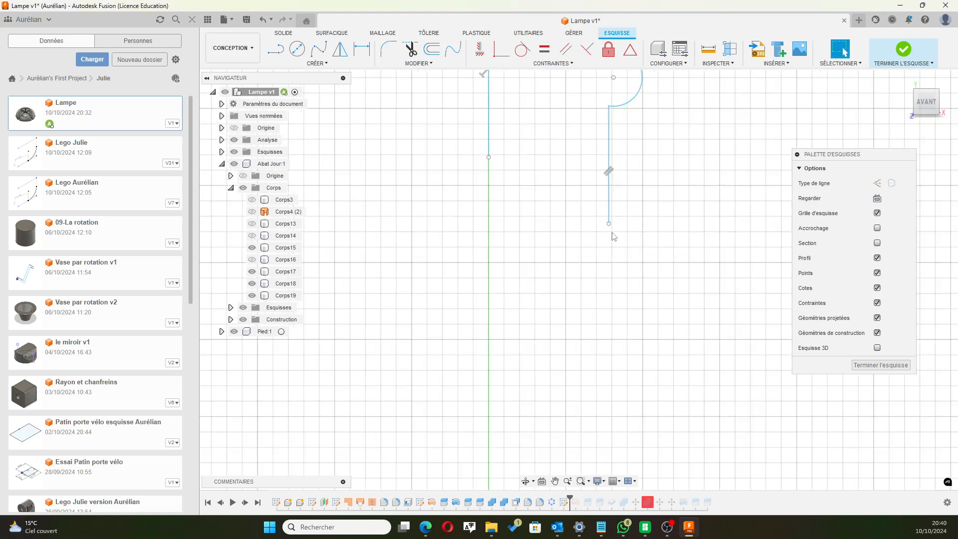
key(l)
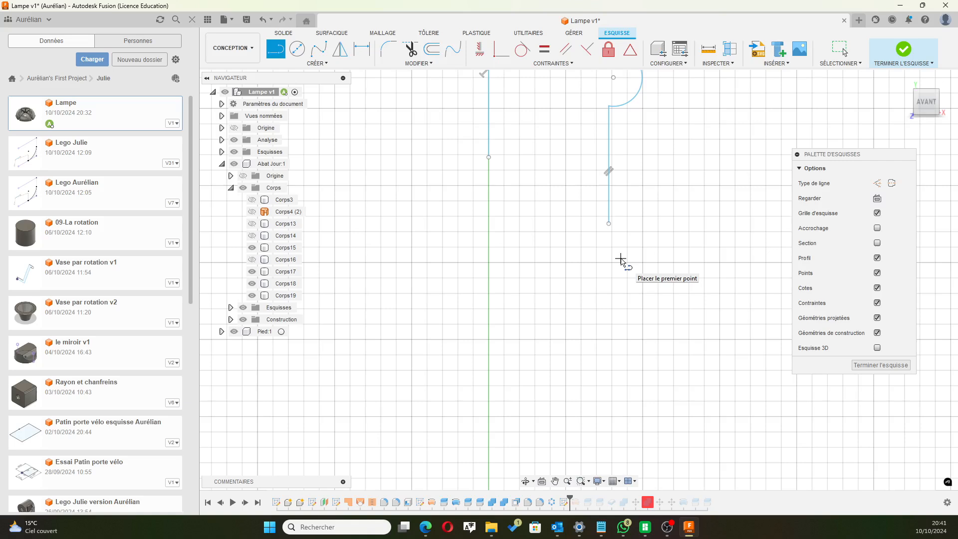
click(313, 66)
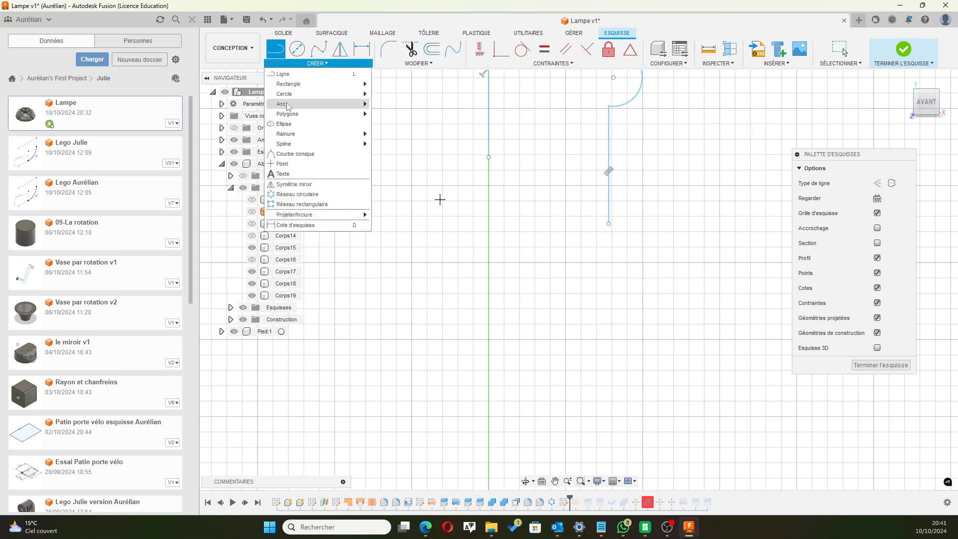
mouse_move(287, 104)
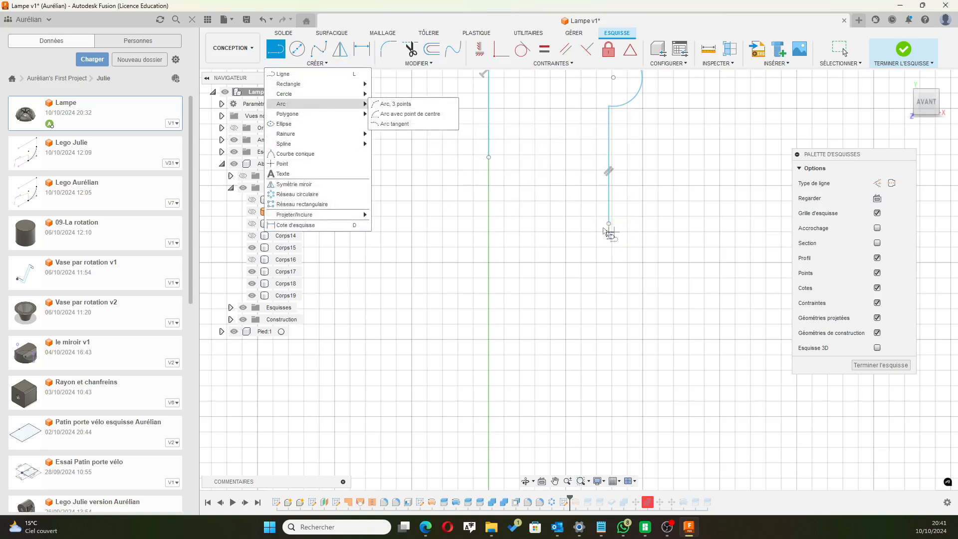
click(609, 224)
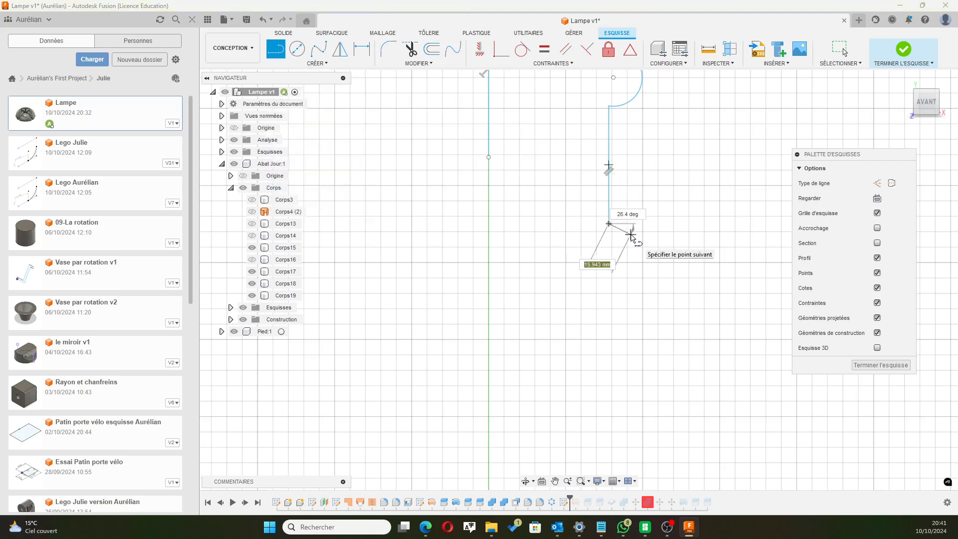
click(626, 229)
click(634, 248)
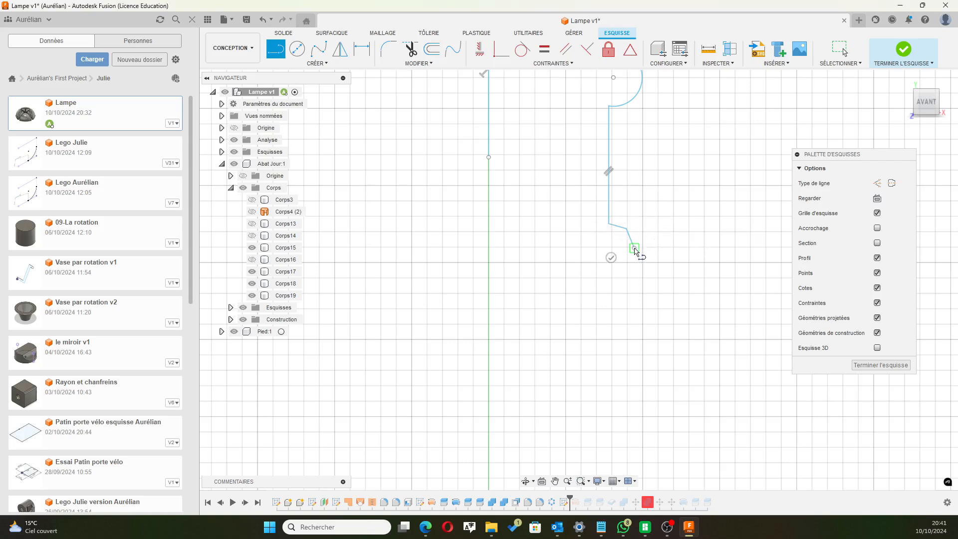
click(642, 255)
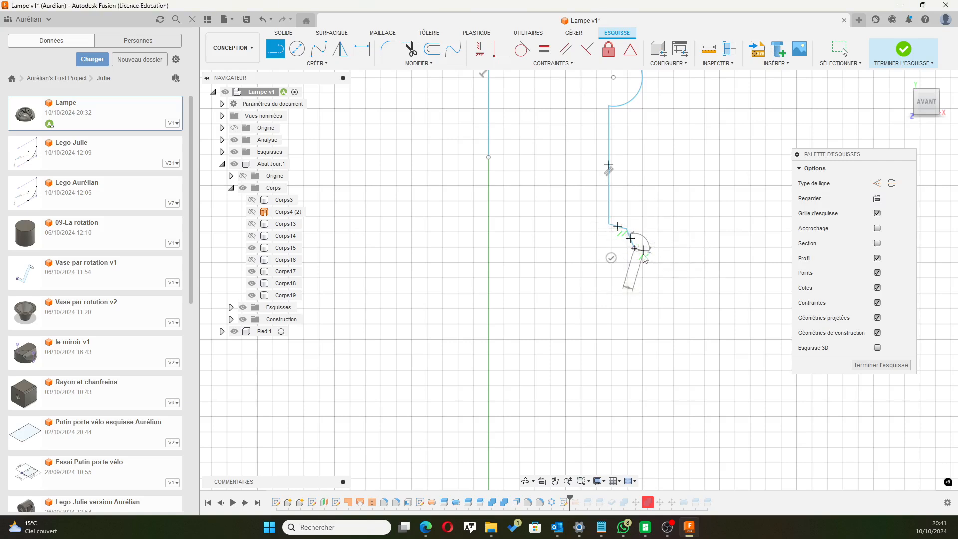
key(Escape)
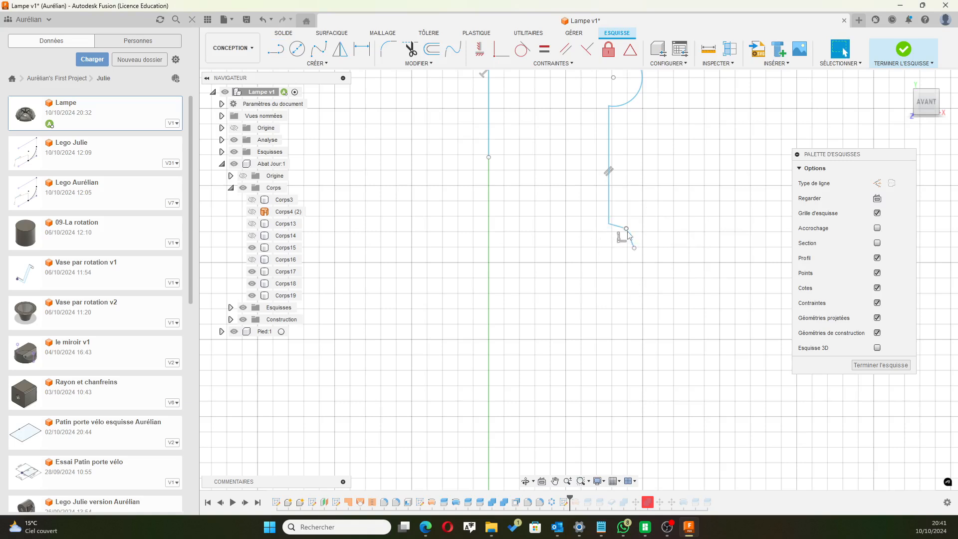
click(631, 246)
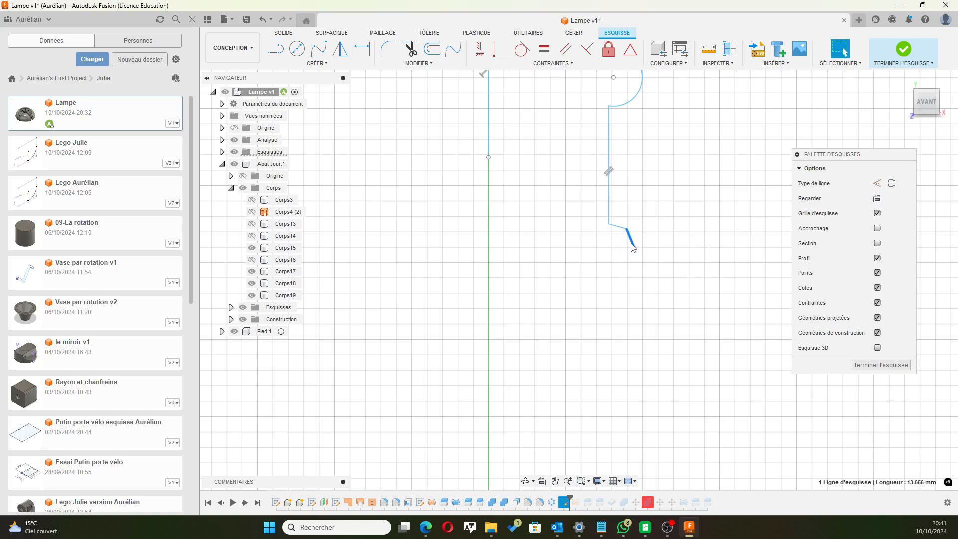
key(Delete)
click(621, 228)
key(Delete)
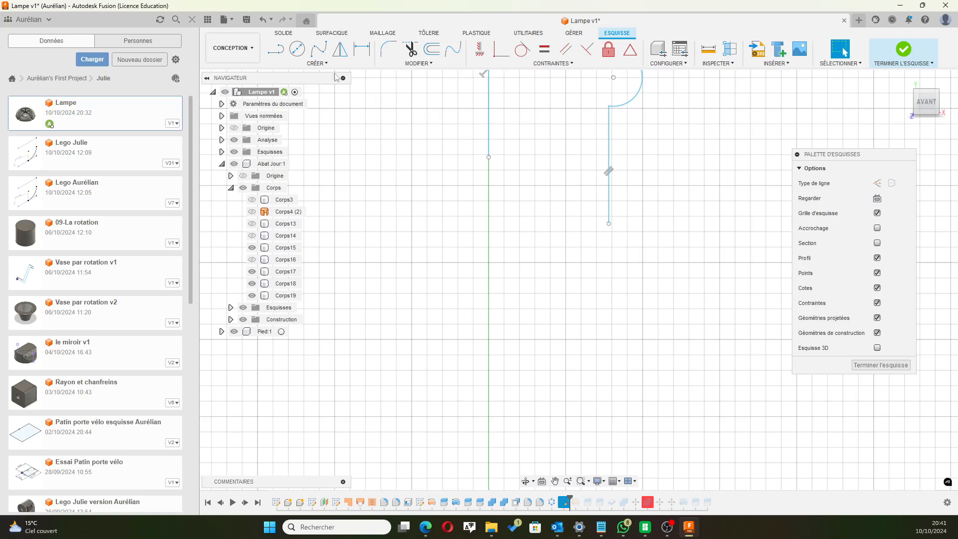
Draw two consecutive three-point arcs stepping outward and downward from the lower end of the outer vertical line.
click(317, 63)
mouse_move(319, 103)
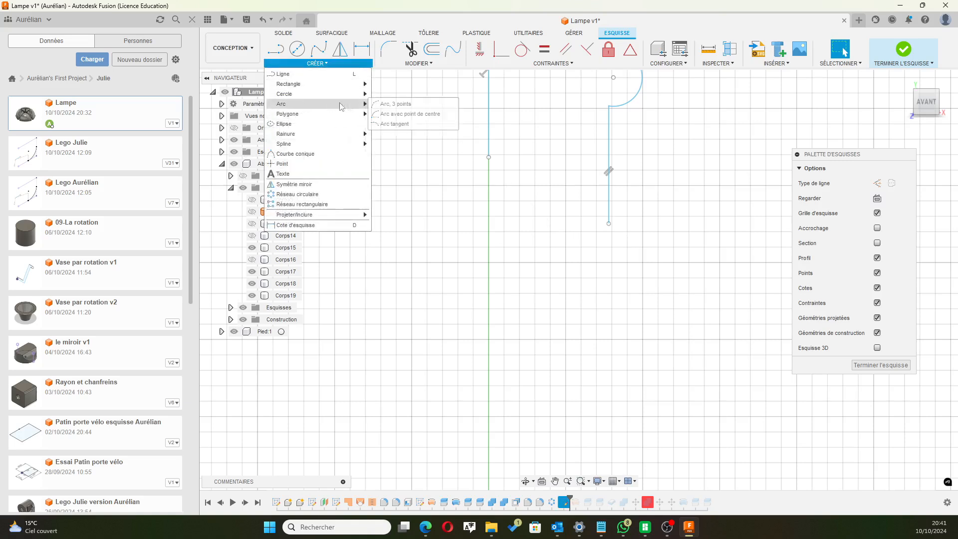
click(397, 105)
click(608, 223)
click(608, 223)
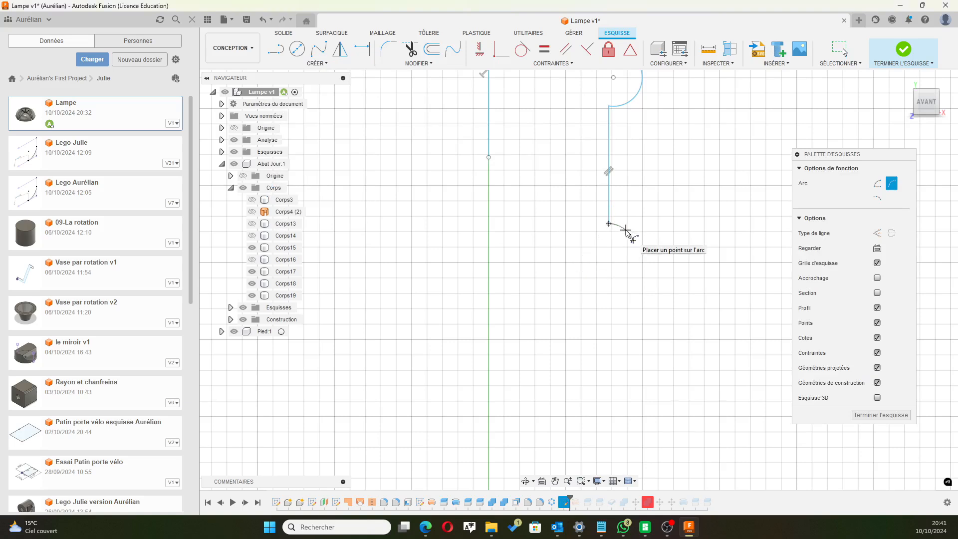
click(633, 241)
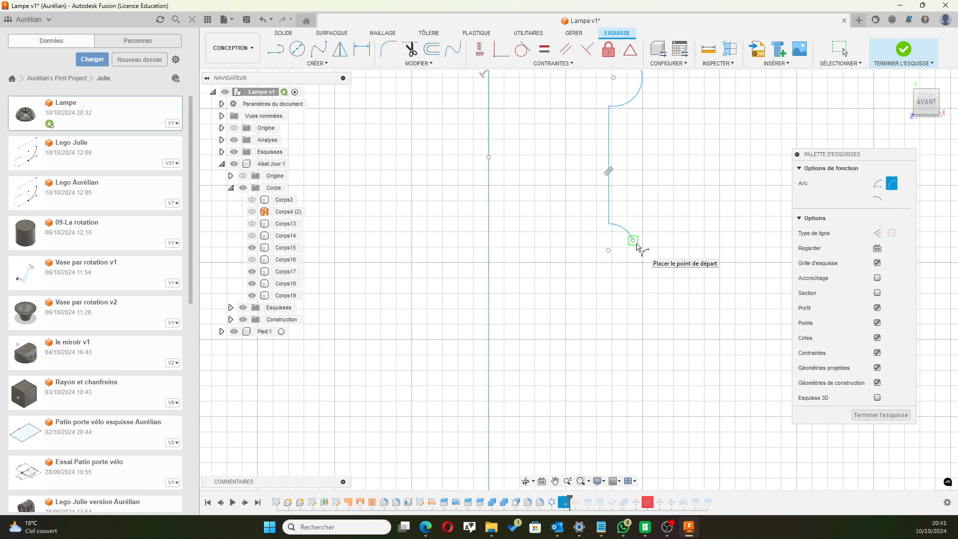
click(634, 242)
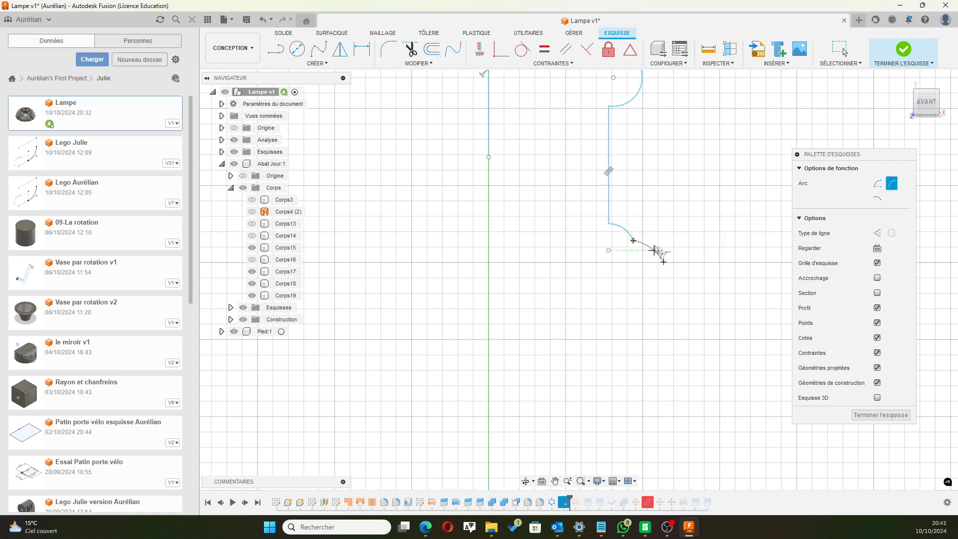
click(658, 247)
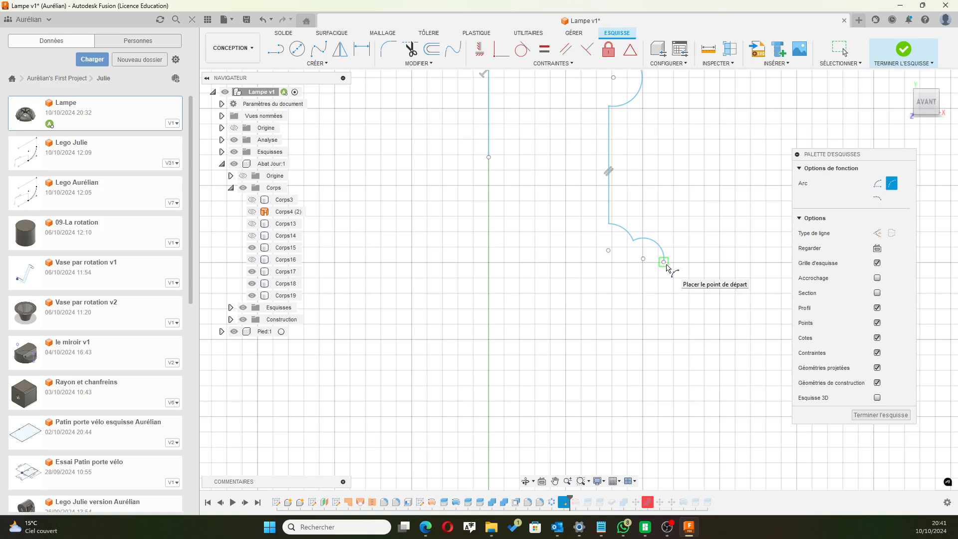
Draw a two-point fit-point spline from the second arc's end, sloping down and outward to the foot of the profile.
scroll(669, 351, down, 3)
middle_drag(667, 355, 622, 251)
click(318, 48)
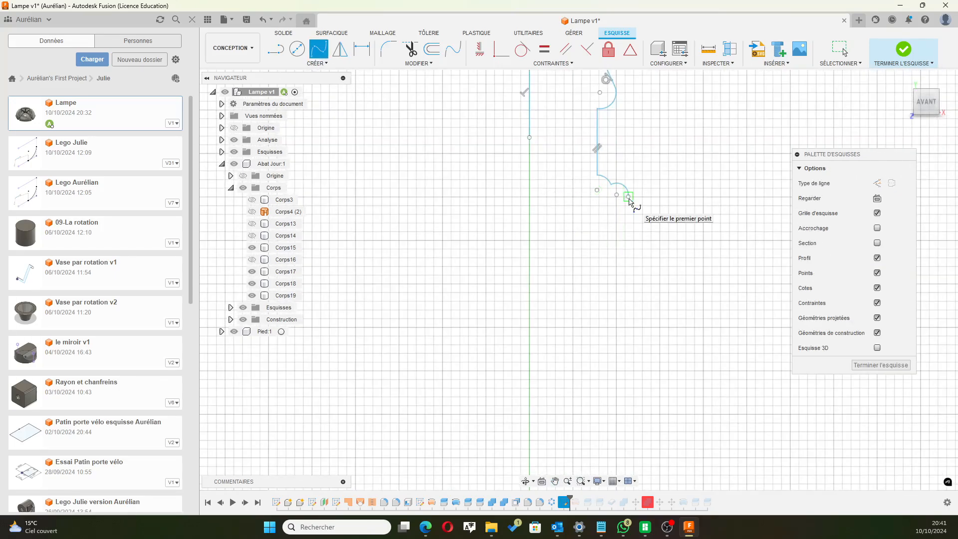
click(628, 197)
click(717, 437)
key(Return)
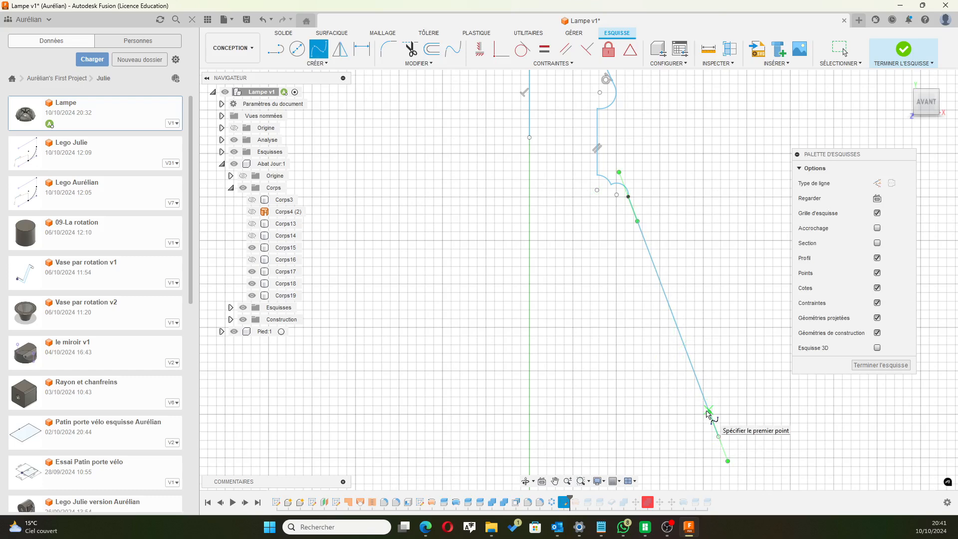
scroll(551, 263, down, 3)
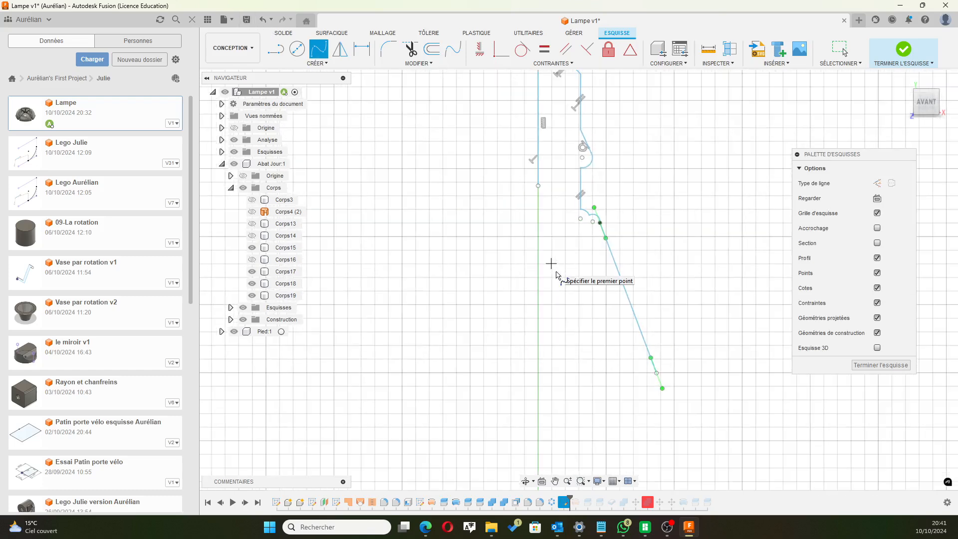
Draw a short vertical line down from the spline's foot and a horizontal base line to the axis, then extend the axis line to close the profile.
click(275, 48)
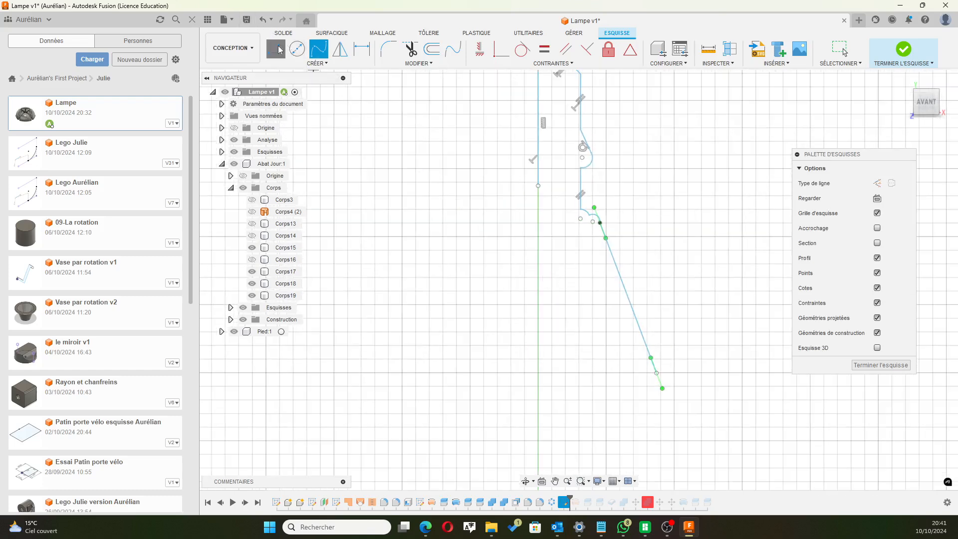
click(656, 388)
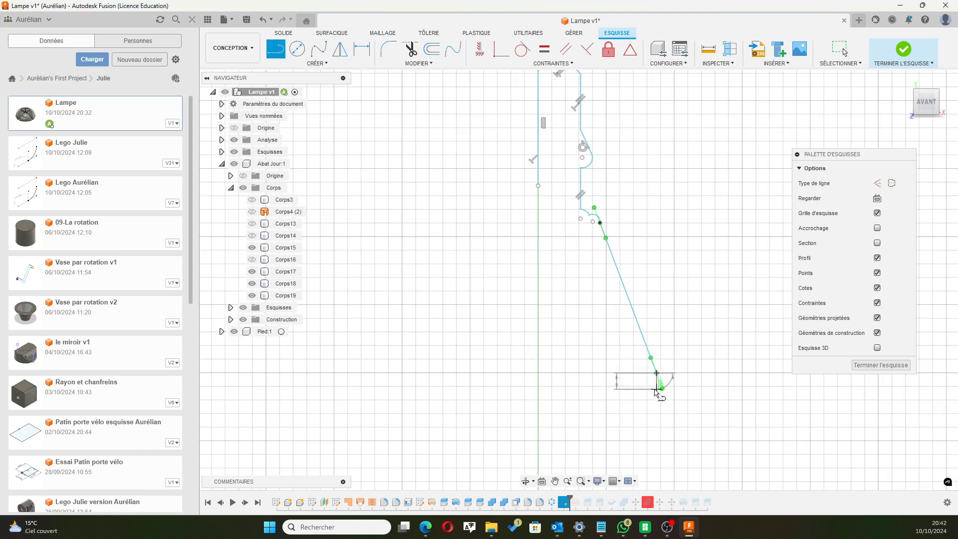
click(542, 392)
key(Escape)
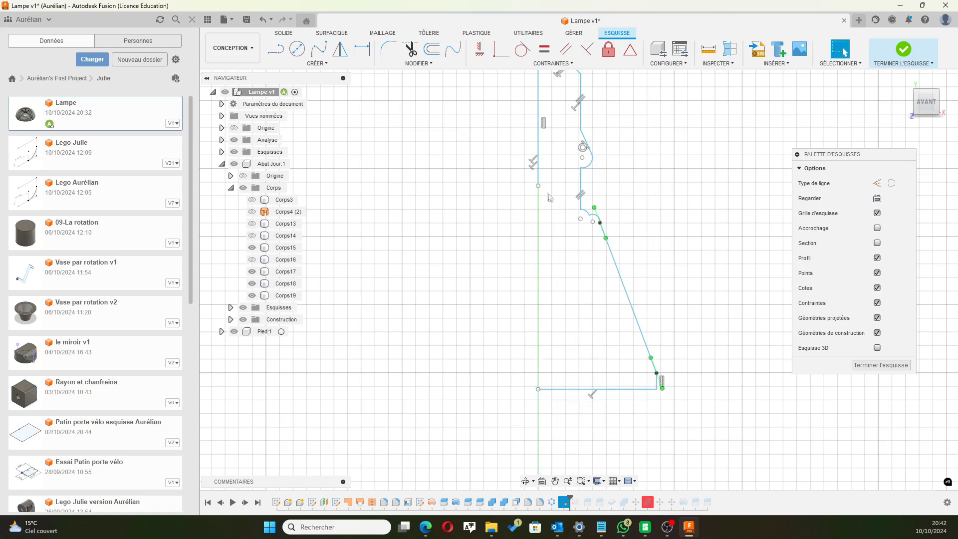
drag(539, 187, 541, 395)
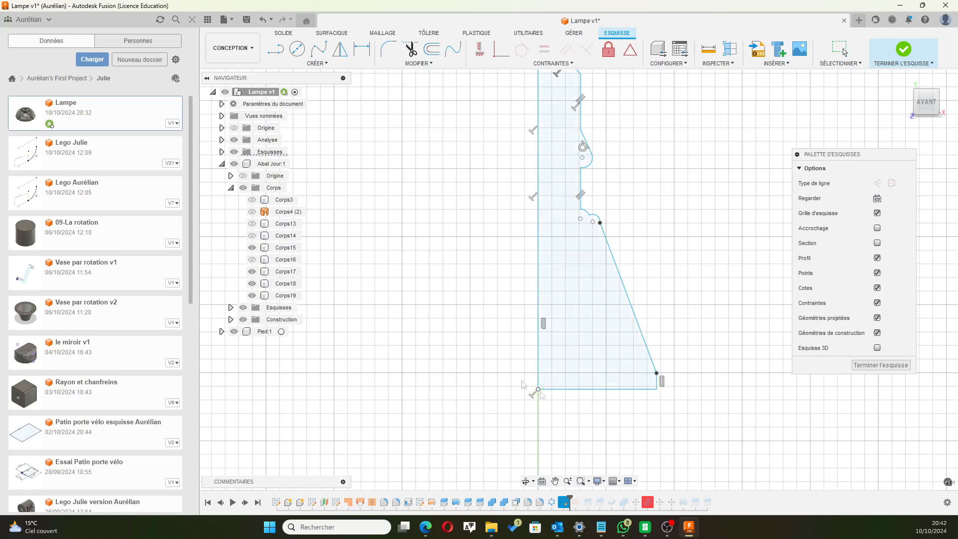
Try dimensioning the full height of the profile along its vertical axis line at 265 mm.
scroll(576, 269, down, 3)
scroll(593, 201, up, 2)
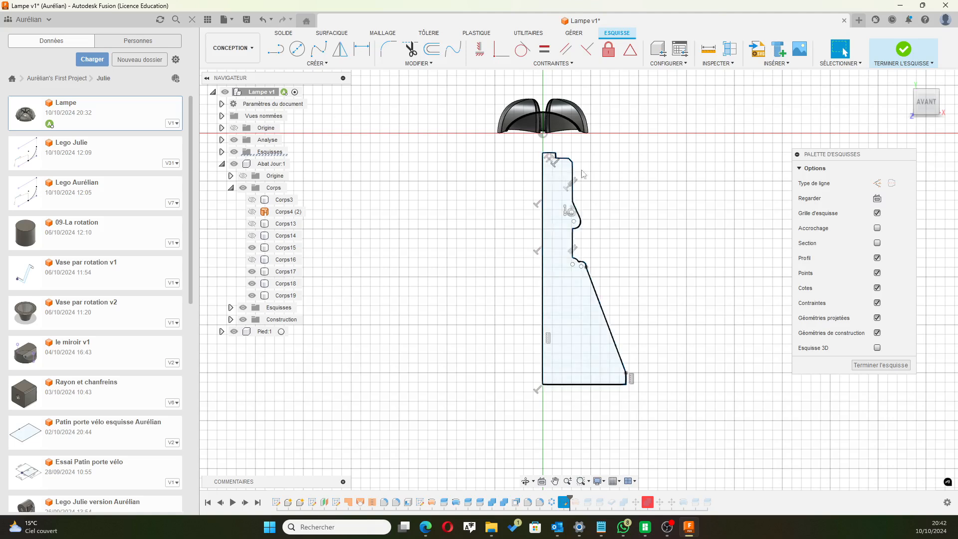
click(362, 48)
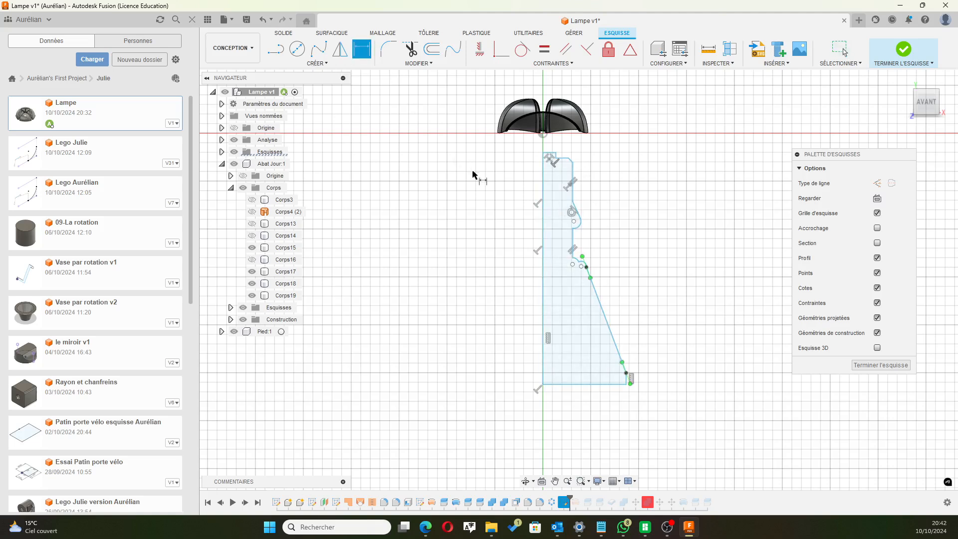
click(543, 179)
click(514, 182)
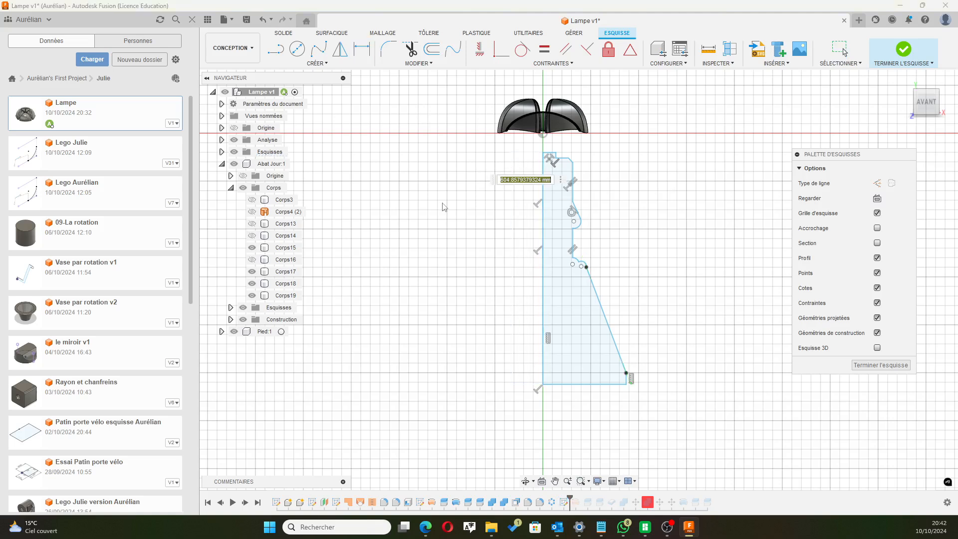
text(265)
key(Return)
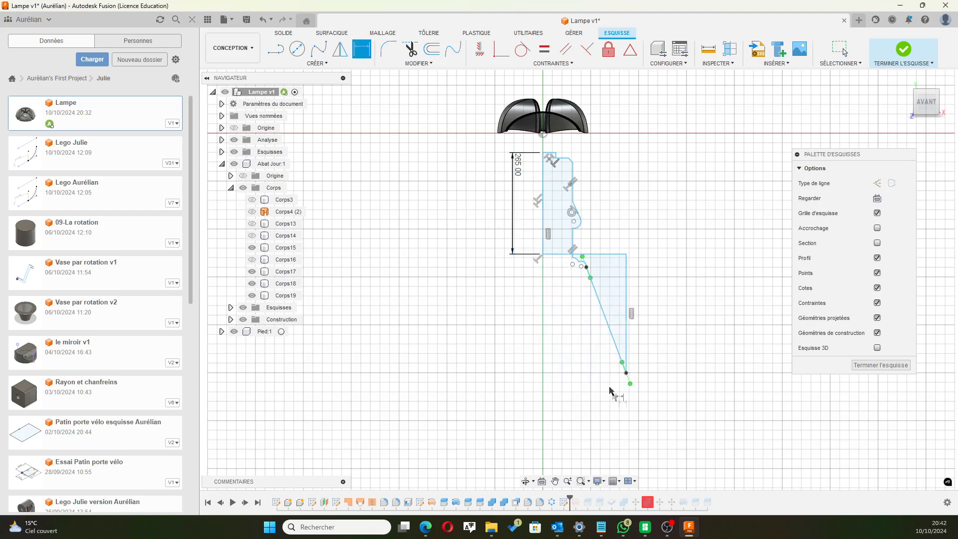
Undo the 265 mm height value and delete the dimension from the profile's axis line.
click(516, 166)
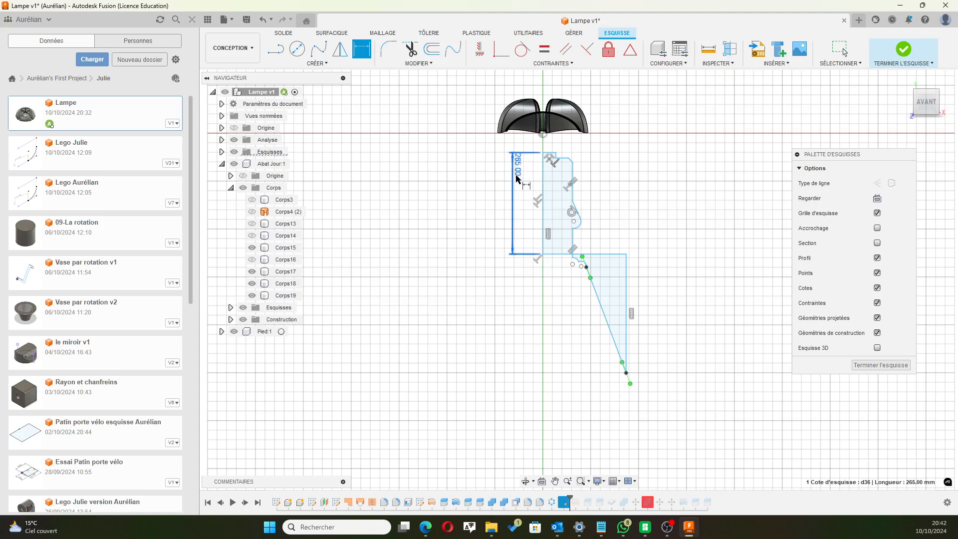
key(Escape)
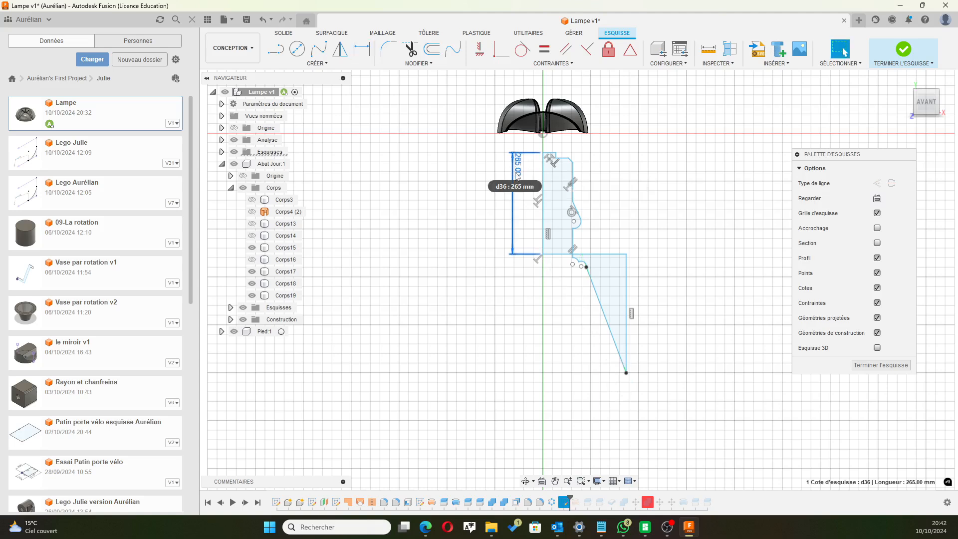
key(ctrl+z)
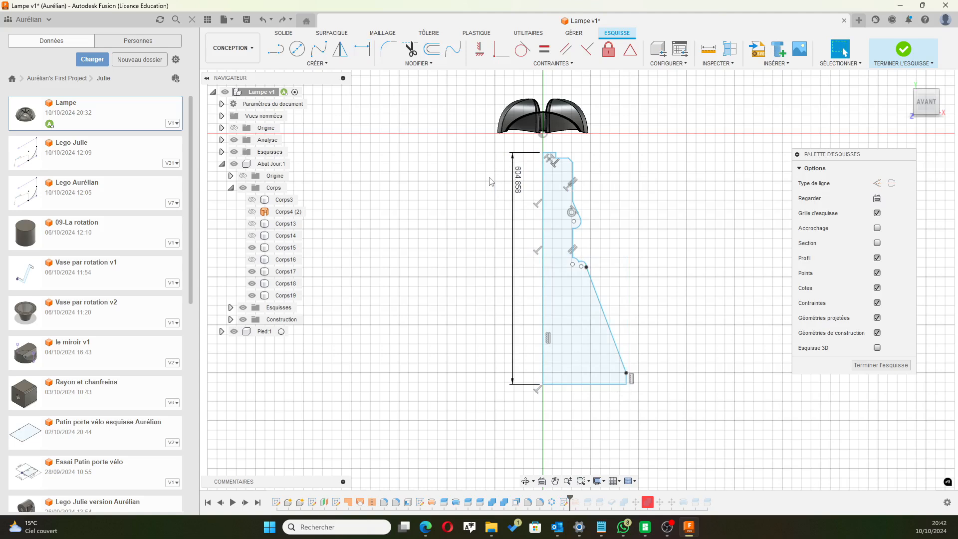
click(512, 170)
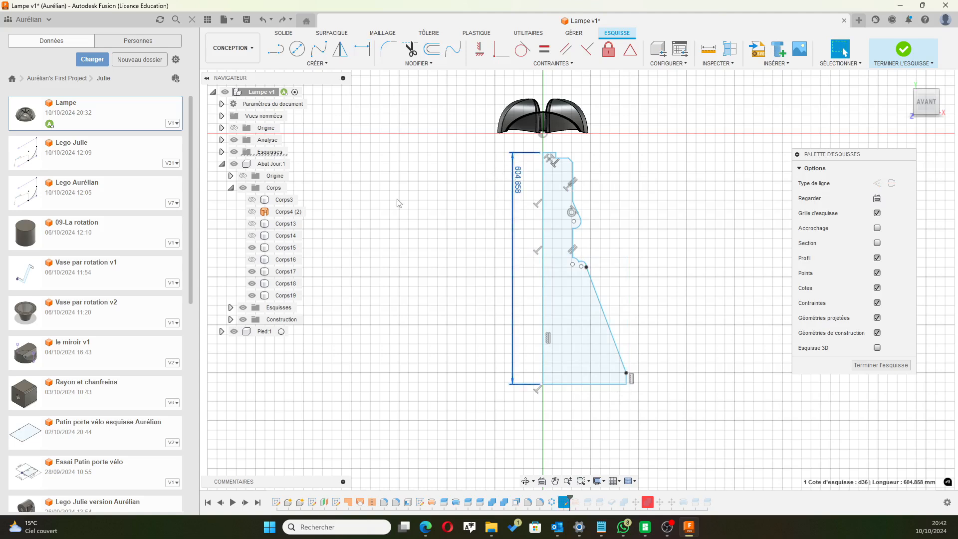
key(Delete)
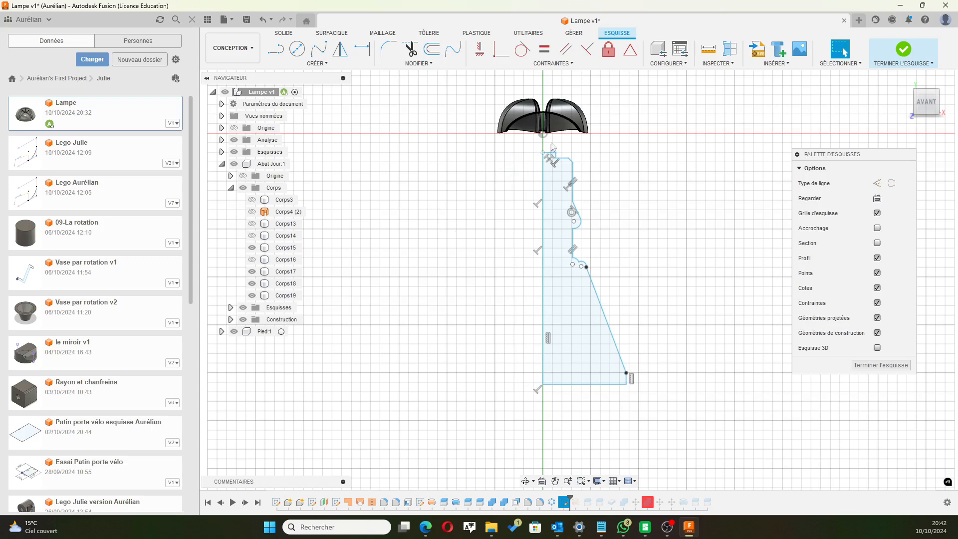
Dimension the profile's short top edge at 10 mm.
scroll(551, 147, up, 5)
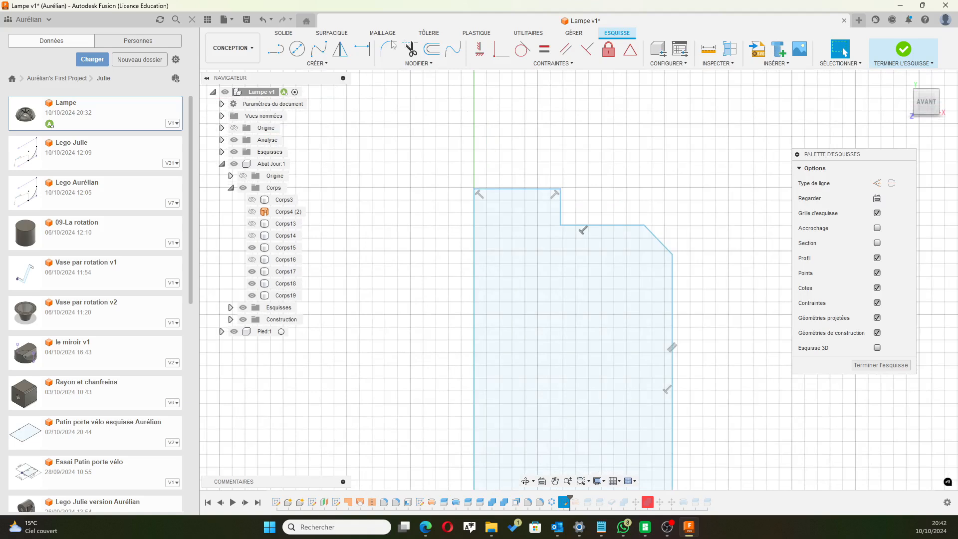
click(362, 48)
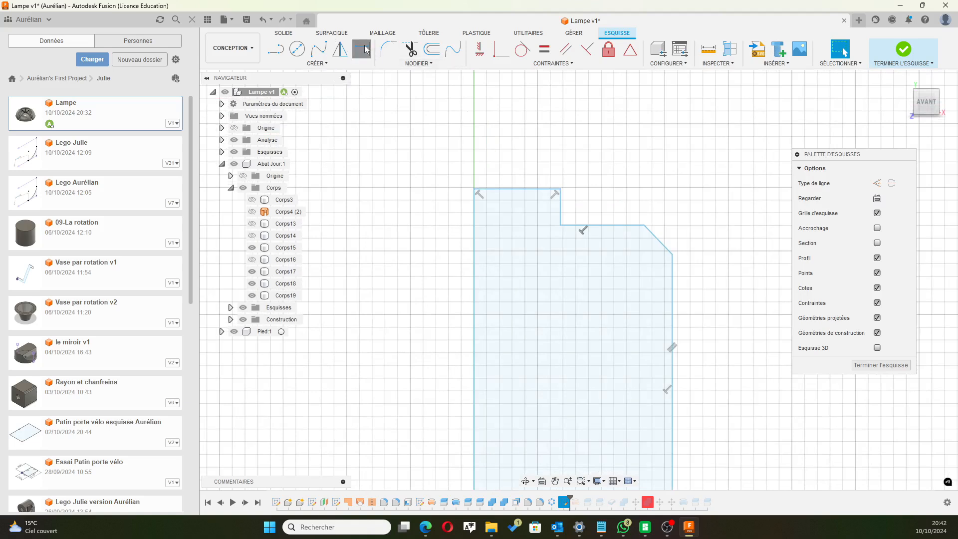
click(530, 191)
click(526, 154)
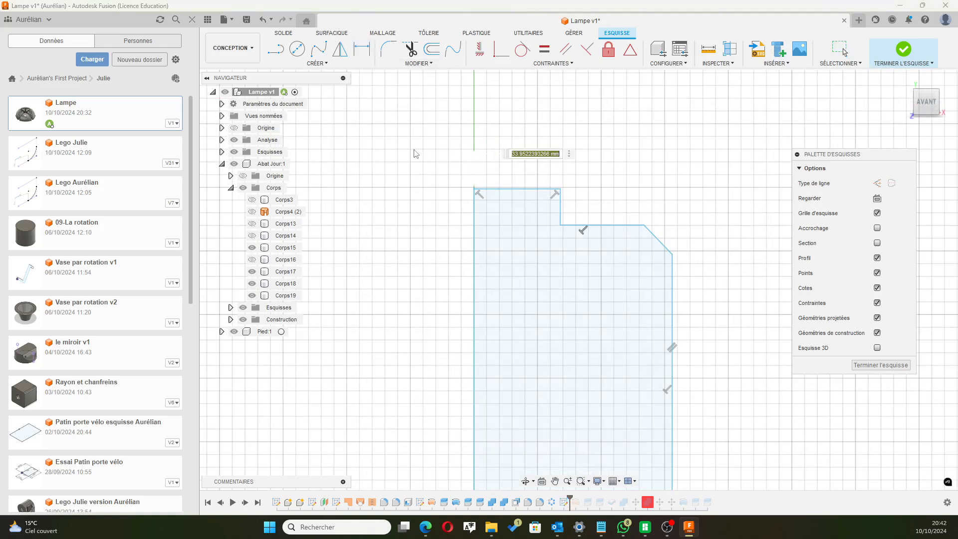
text(10)
key(Return)
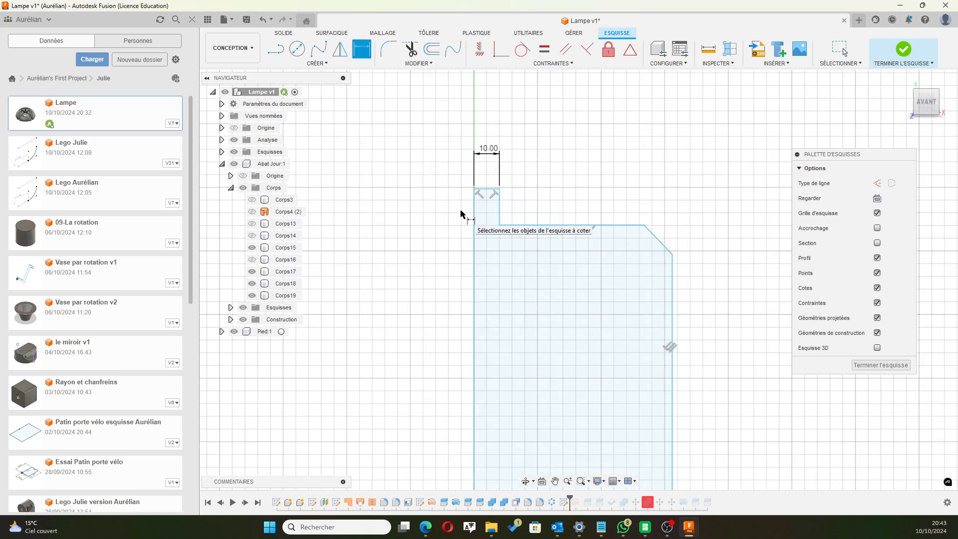
Dimension the vertical edge of the small step beside the top edge at 2.5 mm.
click(501, 206)
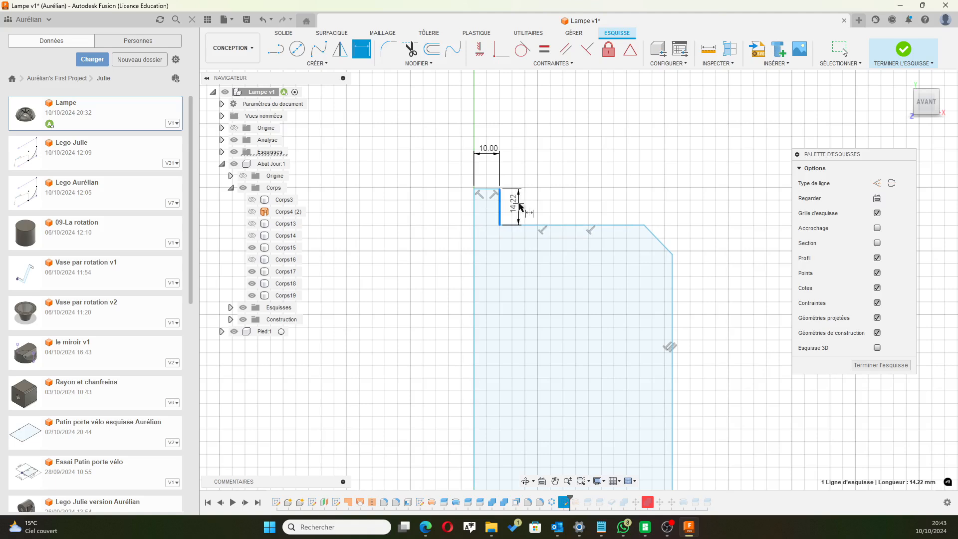
click(533, 205)
text(2.5)
key(Return)
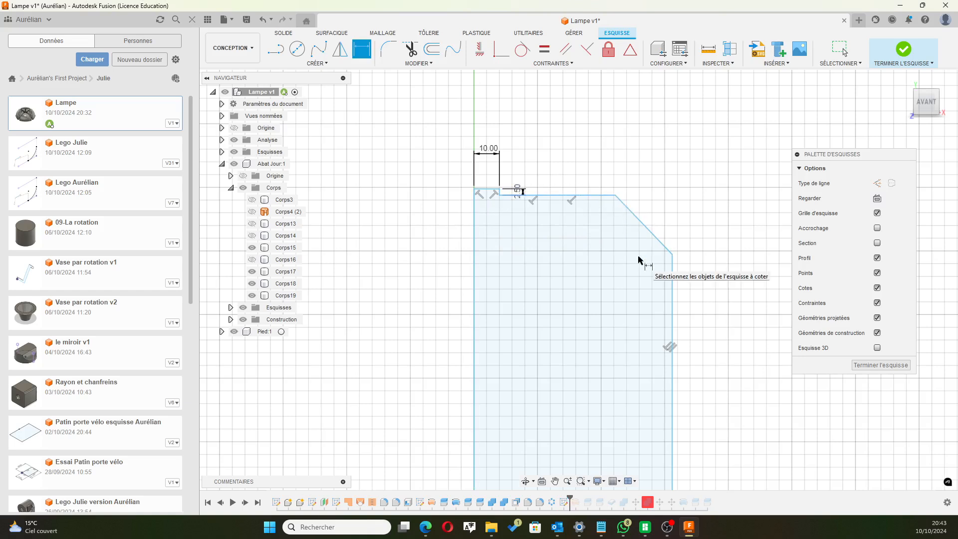
Dimension the distance from the inner vertical line to the outer end of the step's horizontal edge at 13.6 mm.
scroll(623, 209, down, 1)
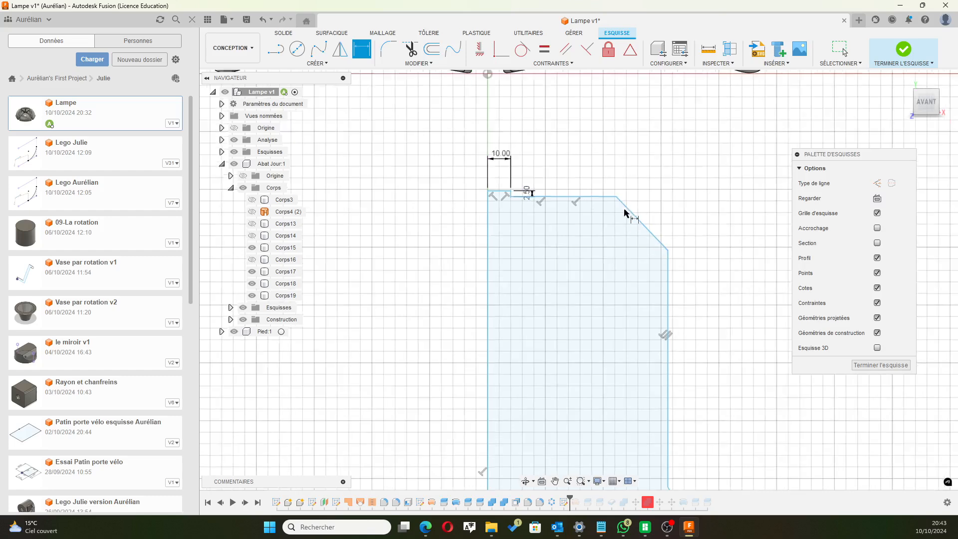
scroll(621, 225, down, 2)
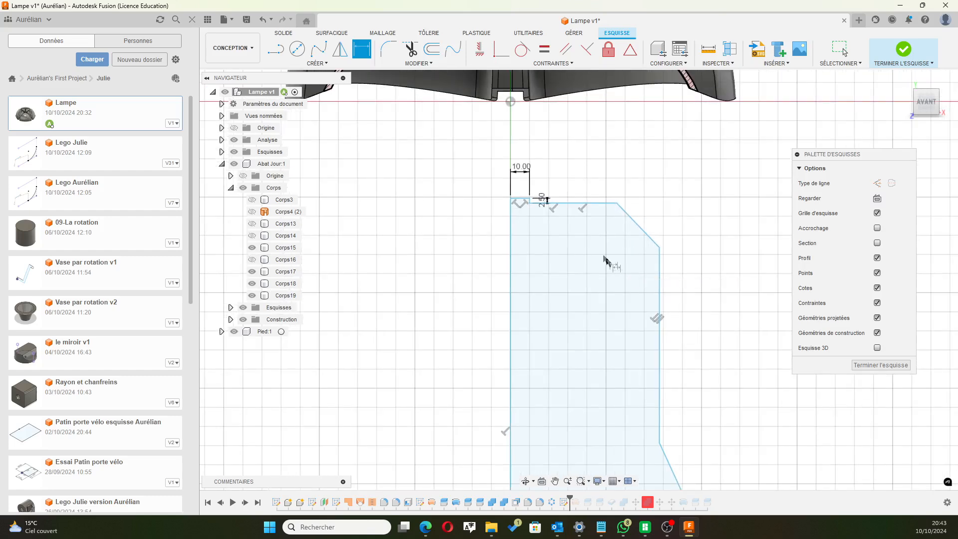
click(613, 205)
click(510, 216)
click(561, 141)
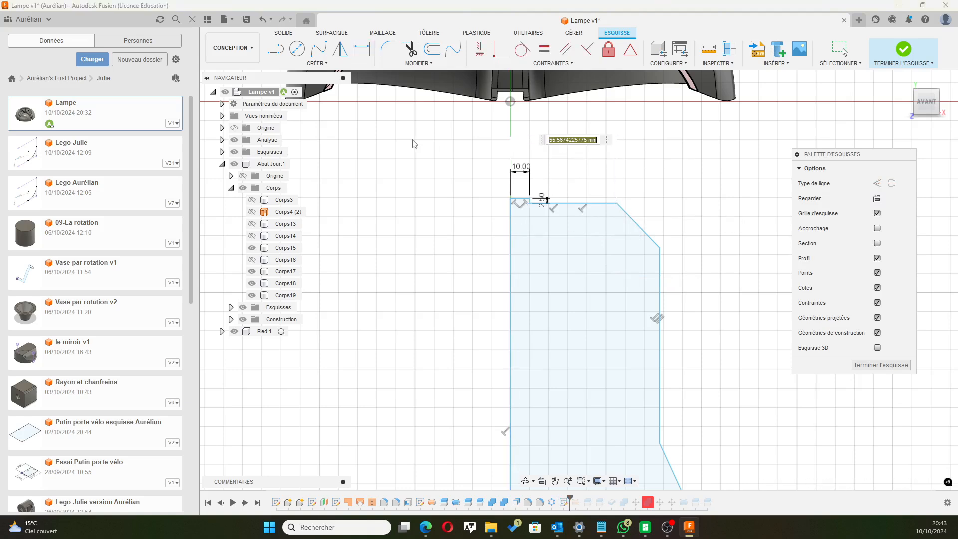
text(13.6)
key(Return)
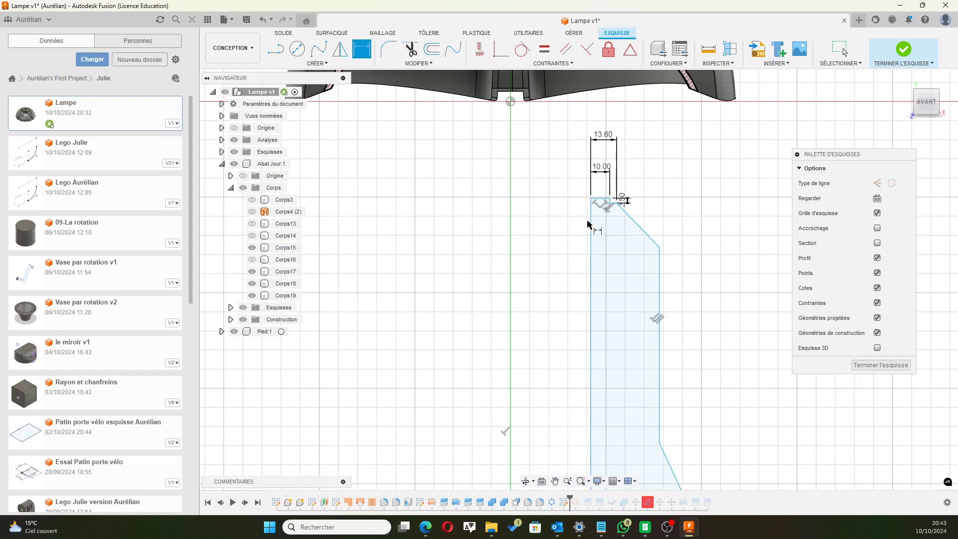
Dimension the angle between the step's horizontal edge and the sloping shoulder line at 45 degrees.
scroll(622, 225, up, 2)
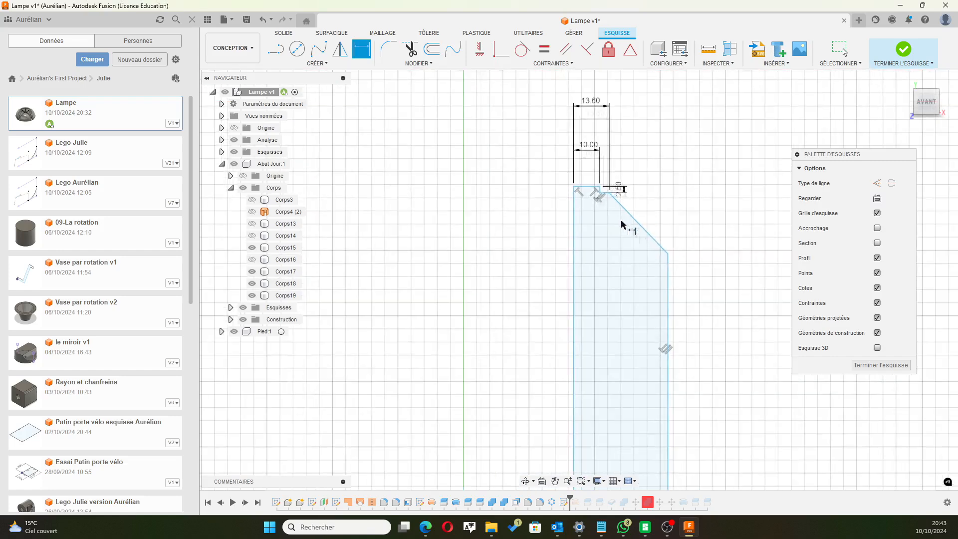
scroll(622, 225, up, 5)
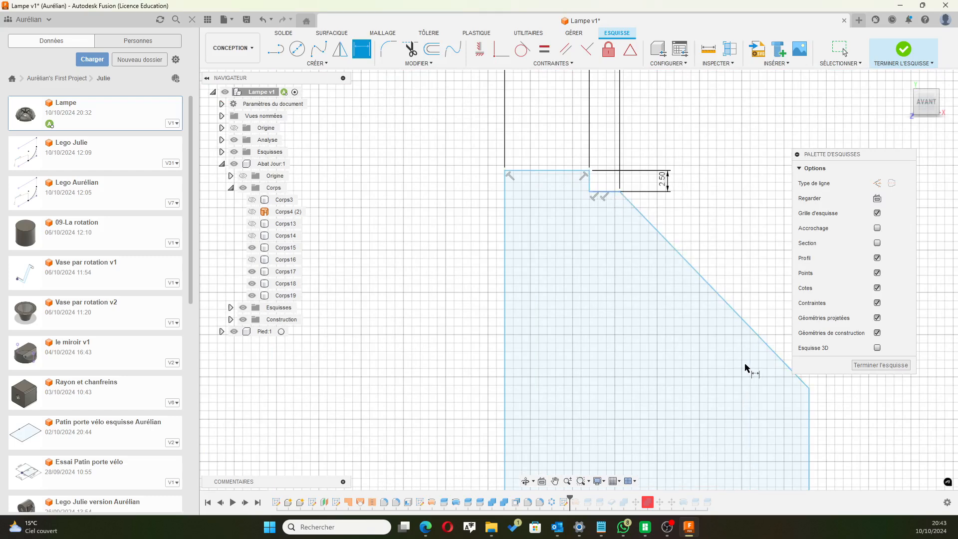
scroll(745, 369, down, 1)
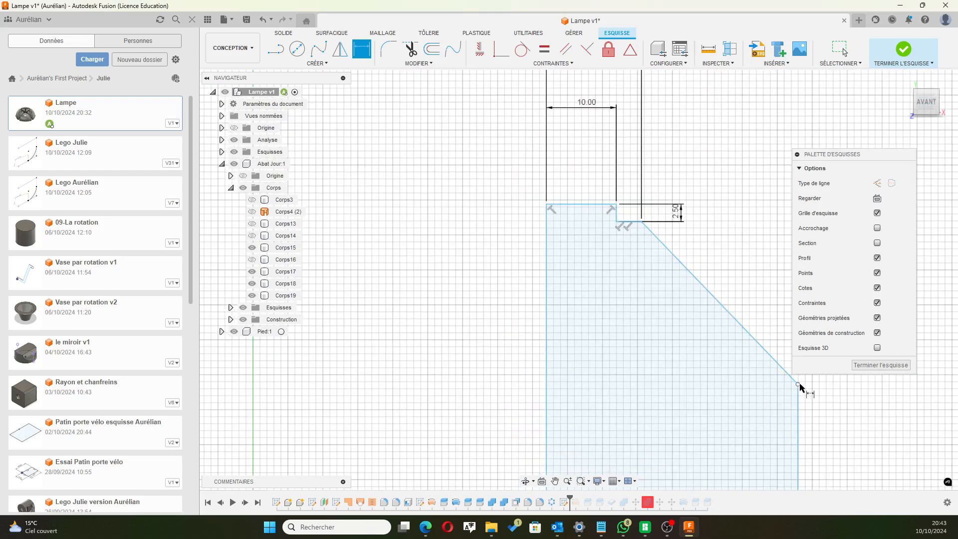
click(633, 221)
click(676, 258)
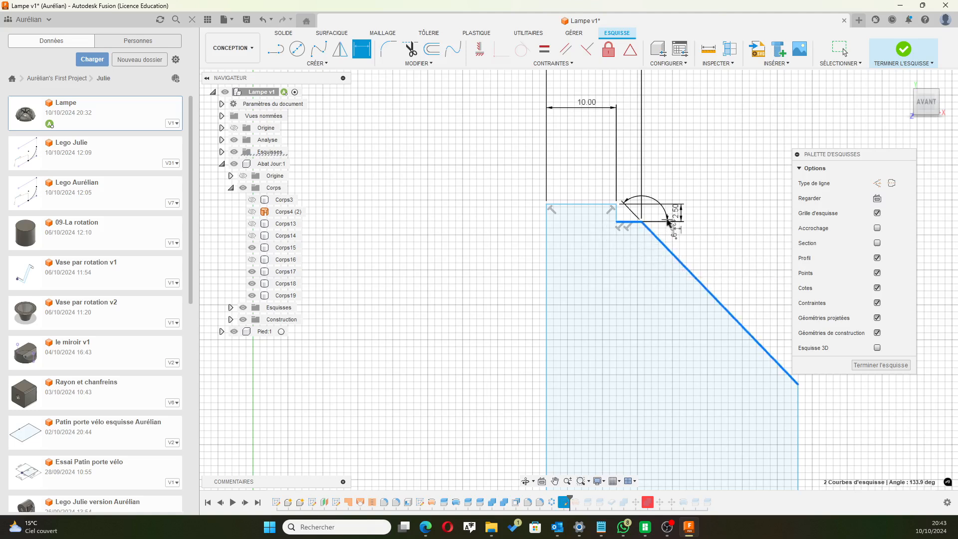
click(687, 252)
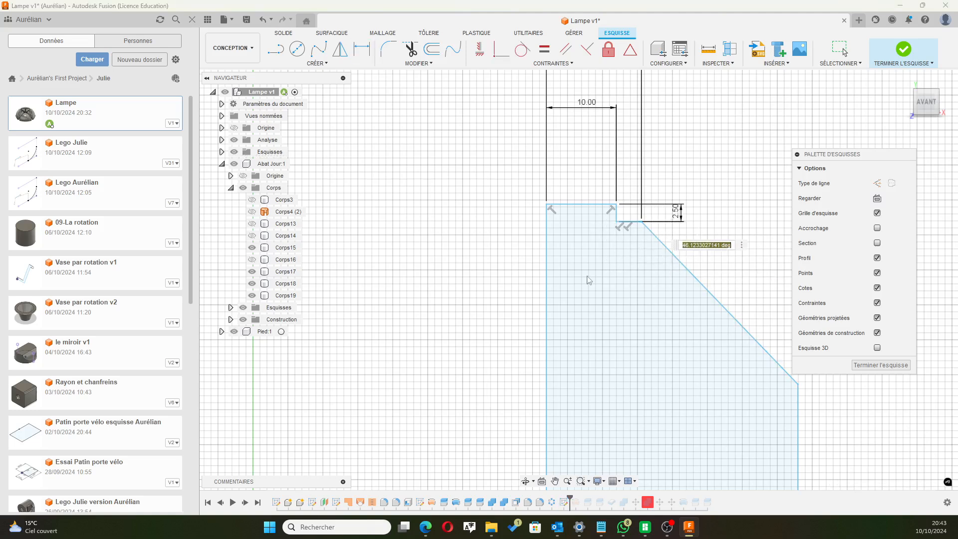
text(45)
key(Return)
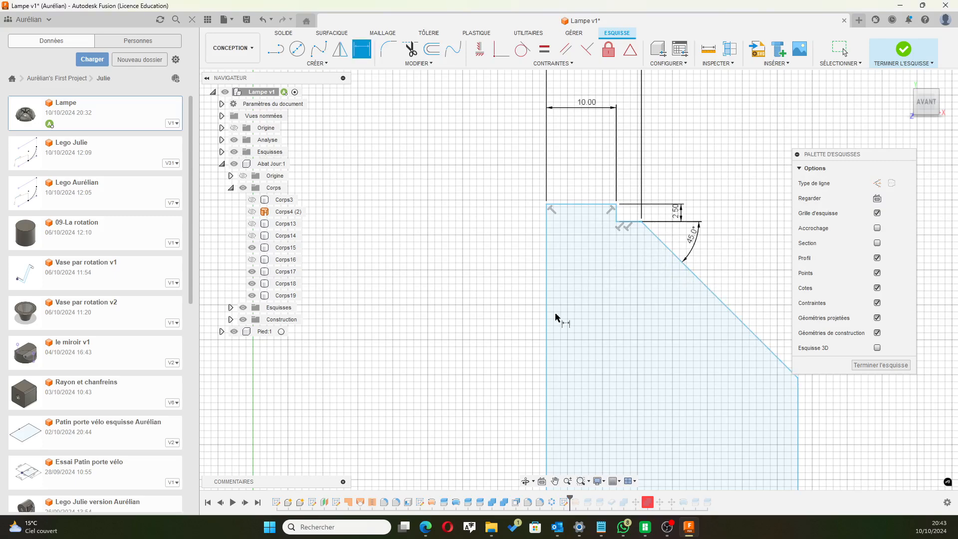
Dimension the horizontal base line at the foot of the profile at 71 mm.
mouse_move(763, 359)
middle_down()
mouse_move(629, 335)
mouse_move(632, 347)
middle_up()
key(d)
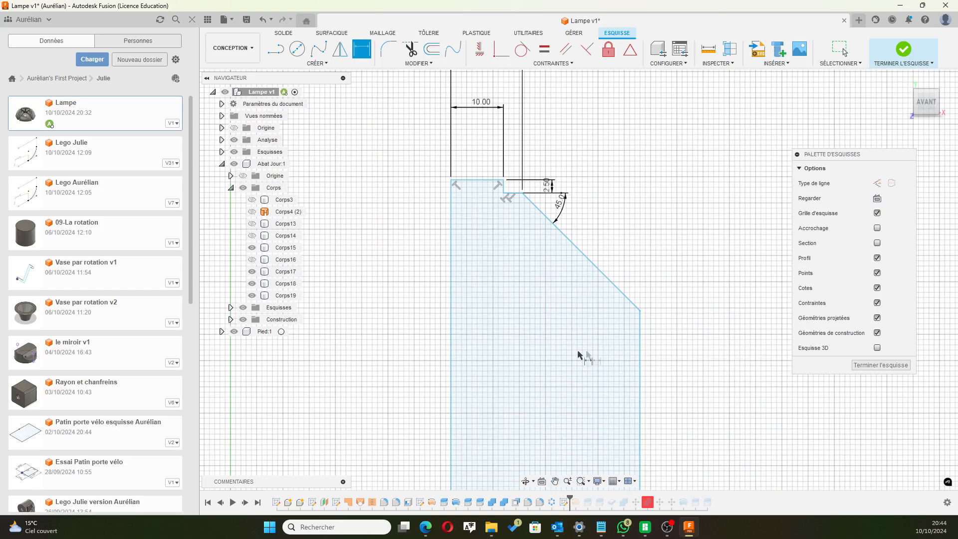
scroll(550, 360, down, 5)
middle_drag(552, 380, 551, 250)
mouse_move(551, 390)
middle_down()
mouse_move(496, 297)
mouse_move(519, 295)
middle_up()
key(d)
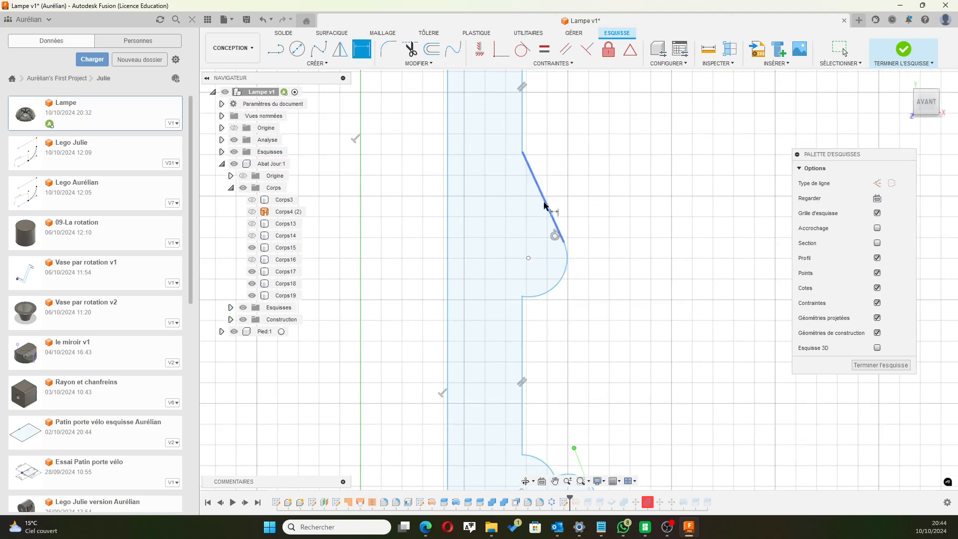
scroll(545, 351, up, 1)
middle_drag(537, 369, 539, 219)
middle_drag(540, 471, 535, 326)
scroll(541, 319, up, 3)
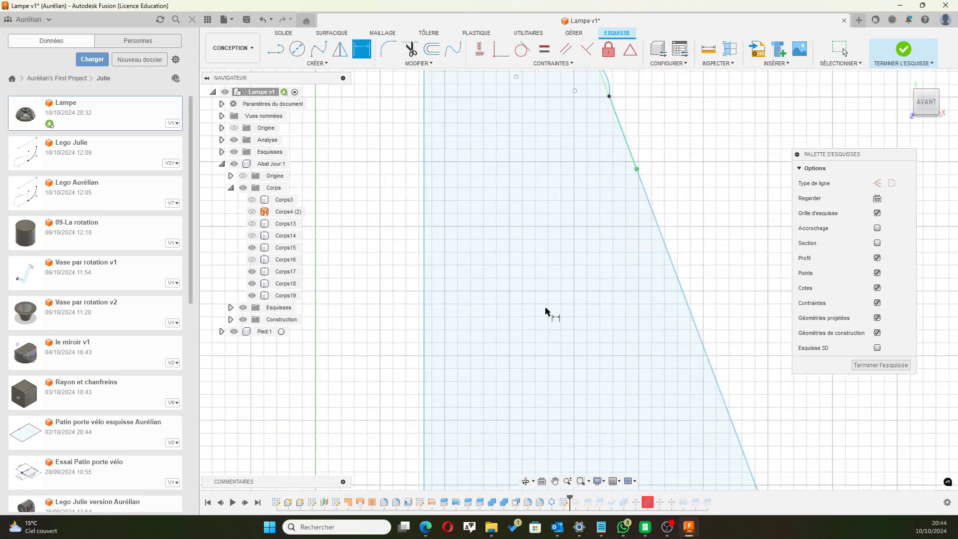
scroll(548, 312, down, 6)
scroll(547, 314, down, 4)
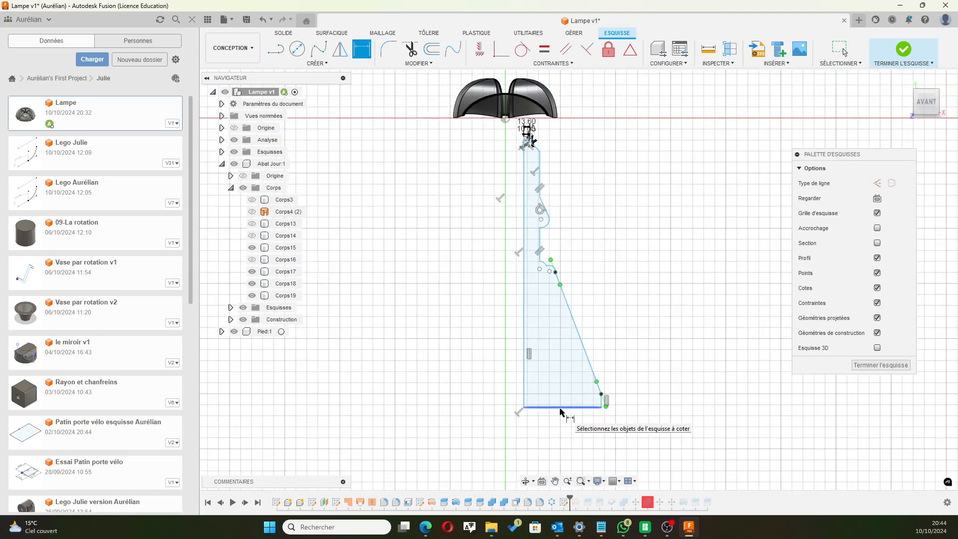
click(562, 408)
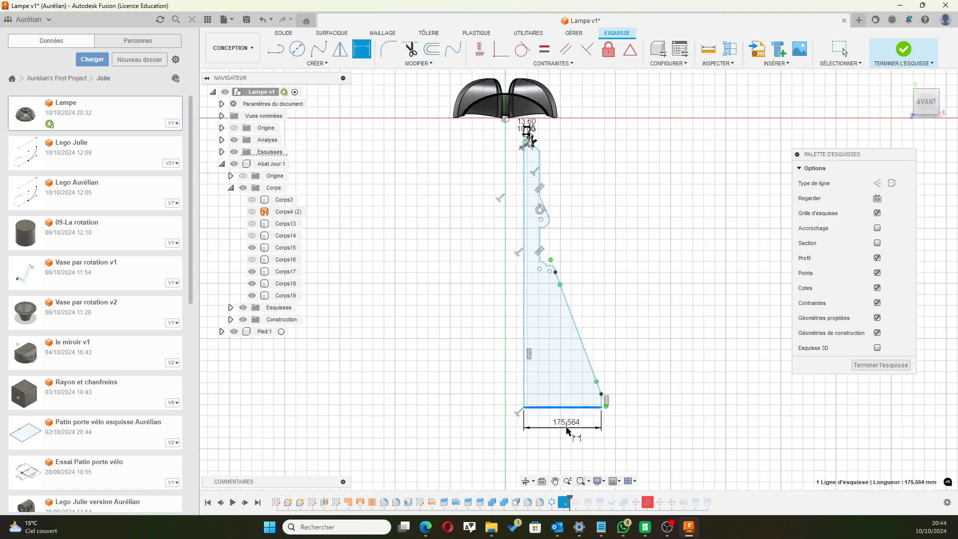
click(514, 428)
text(71)
key(Return)
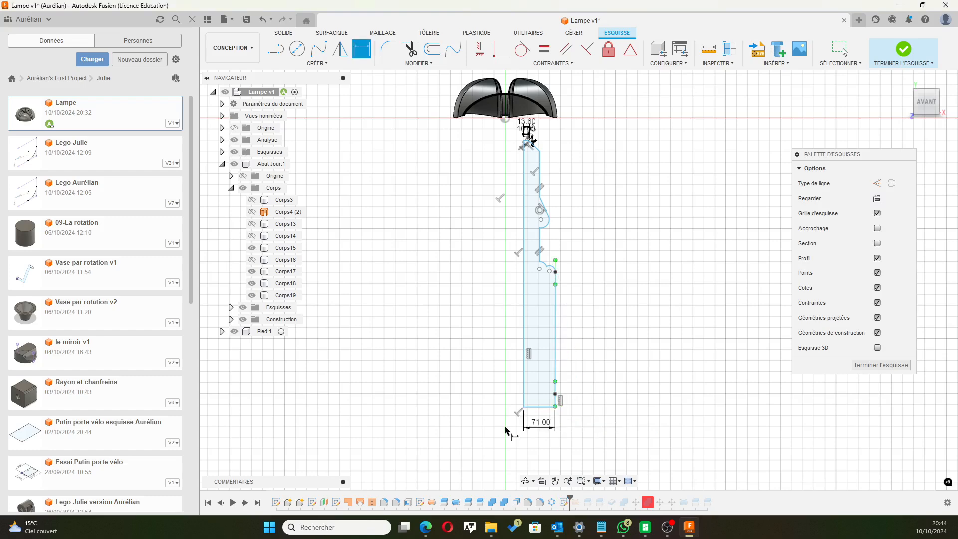
Dimension the short vertical line between the rounded bulge and the lower arcs of the profile at 37 mm.
scroll(539, 272, down, 2)
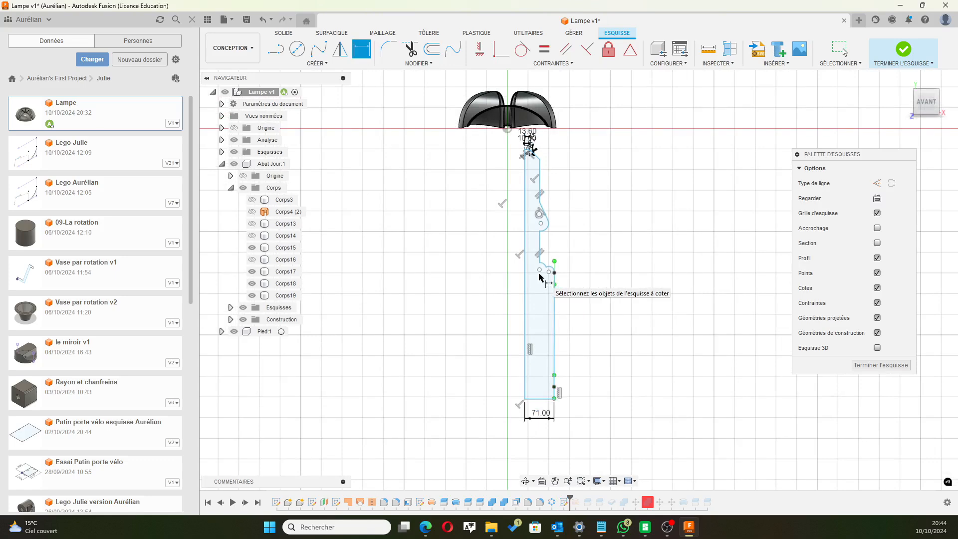
scroll(556, 240, up, 3)
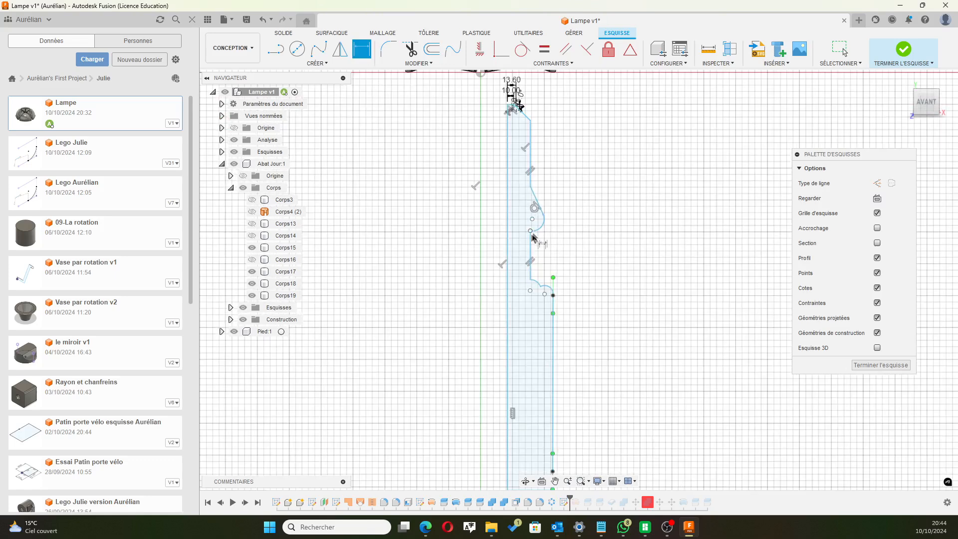
click(531, 246)
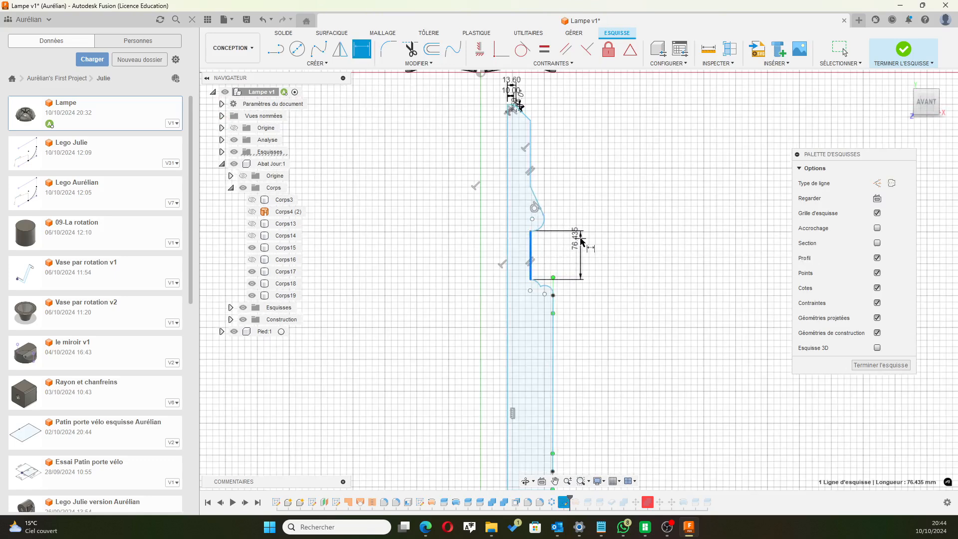
click(580, 239)
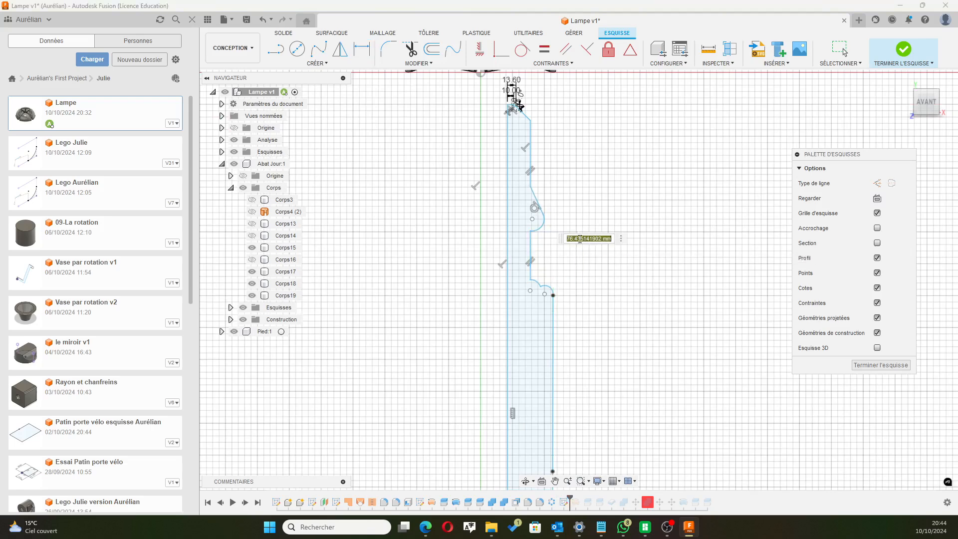
text(37)
key(Return)
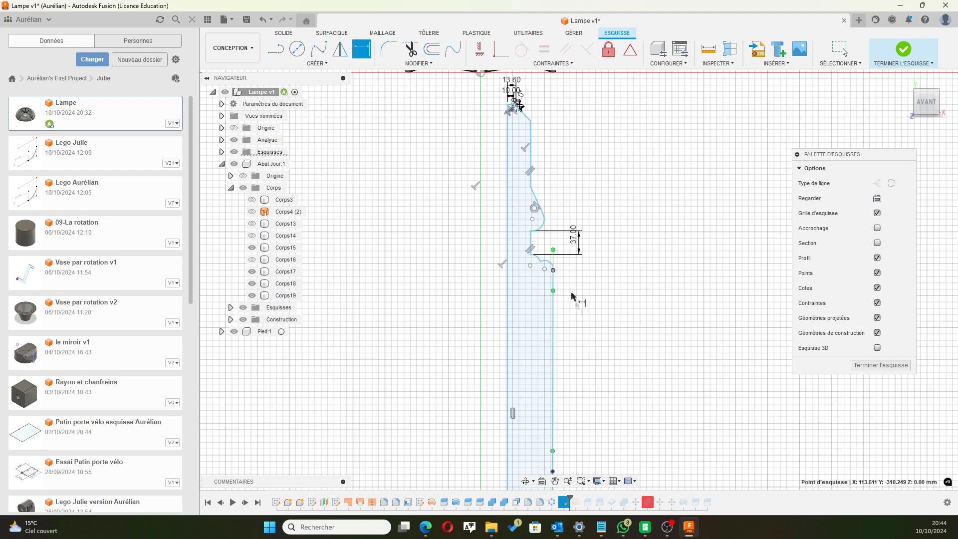
scroll(596, 356, down, 2)
click(567, 421)
click(566, 406)
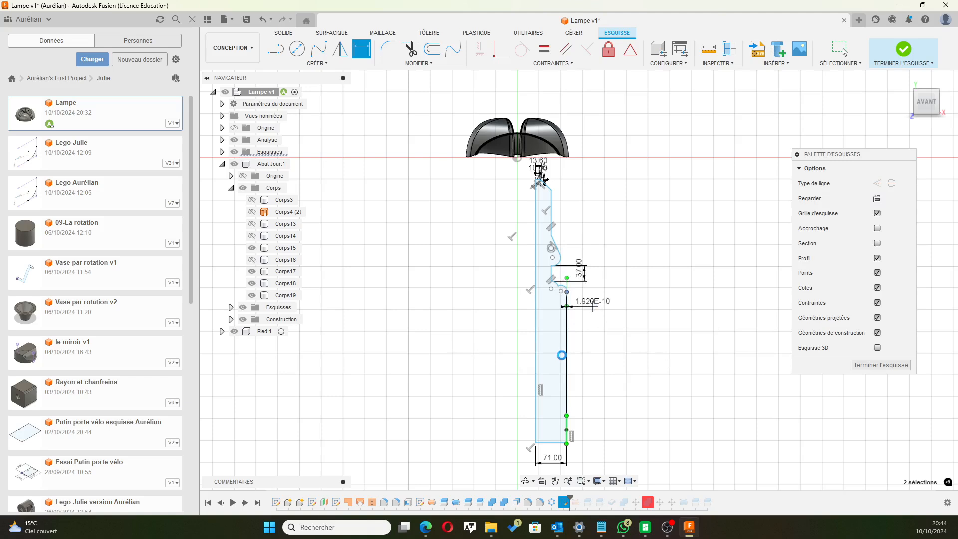
key(Escape)
click(547, 336)
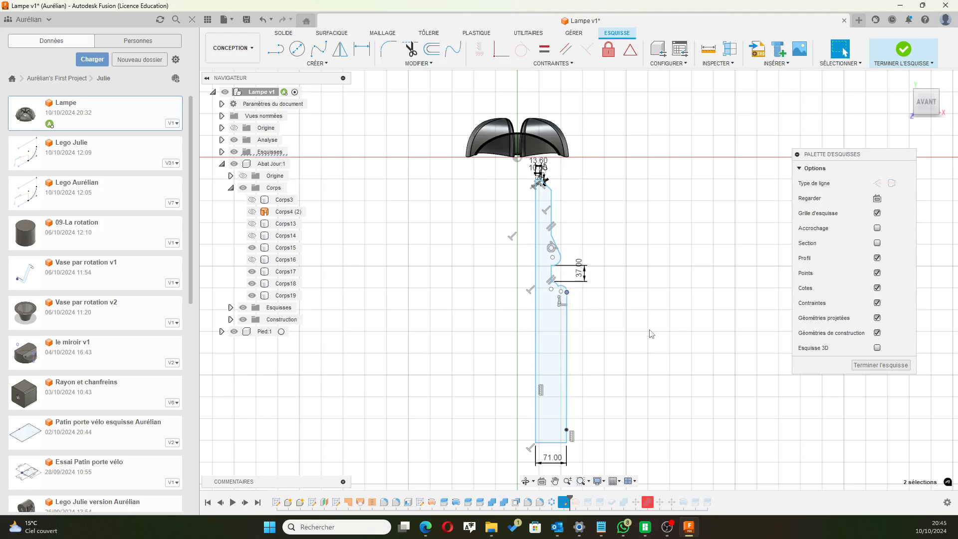
Dimension the vertical distance from the lower end of the 37 mm line to the upper end point of the outer curve at 13 mm.
scroll(567, 292, up, 5)
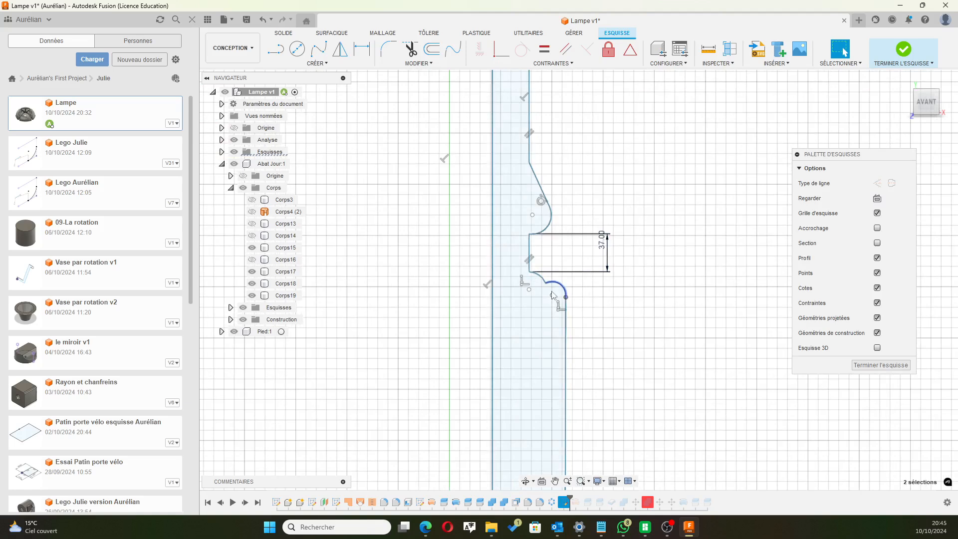
click(529, 272)
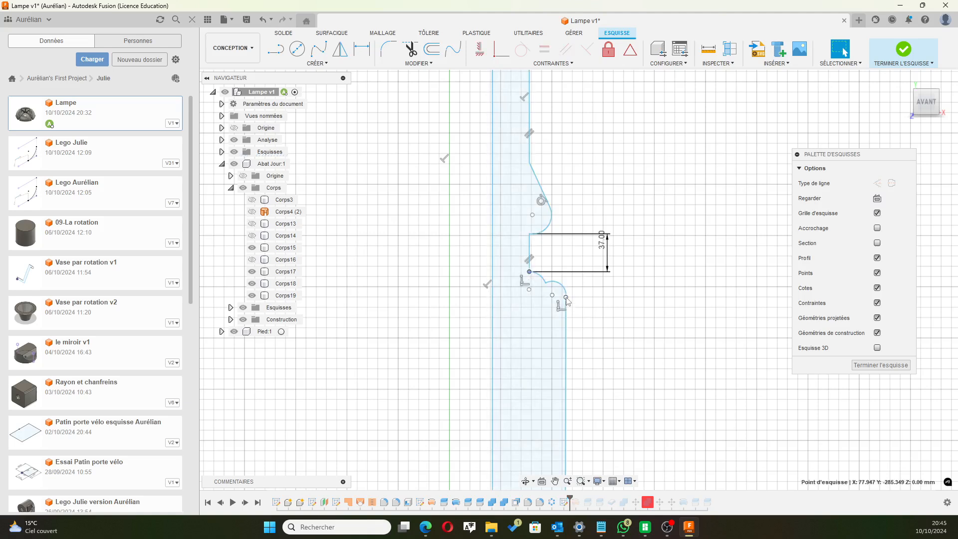
key(d)
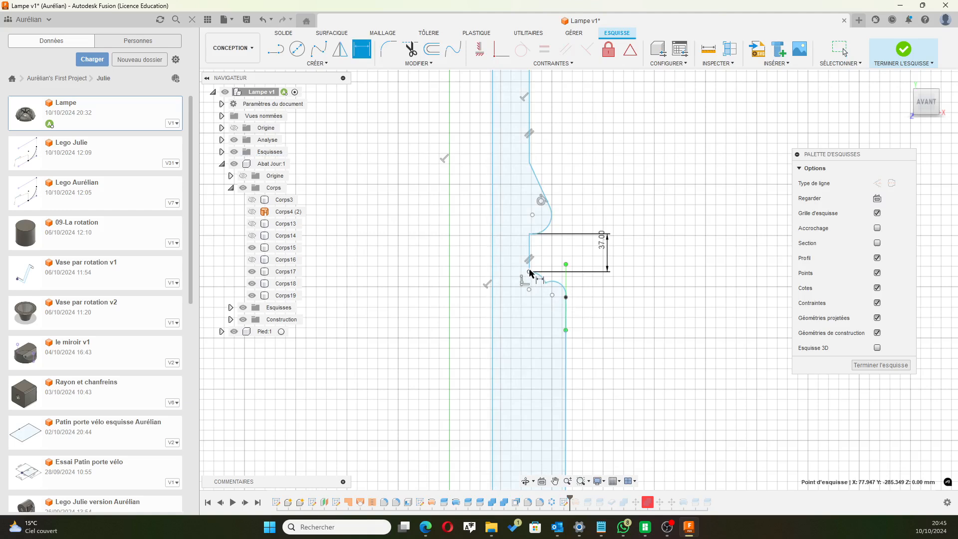
click(565, 297)
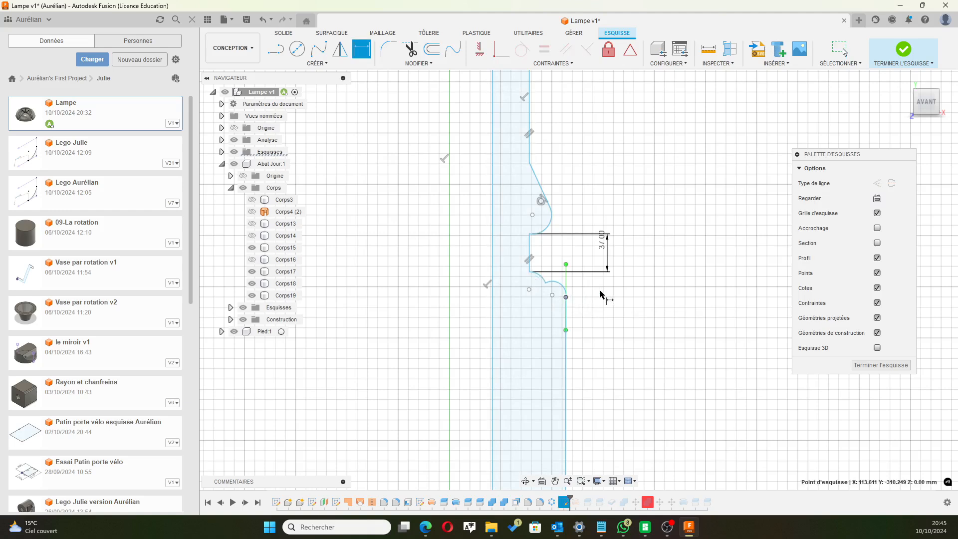
click(529, 271)
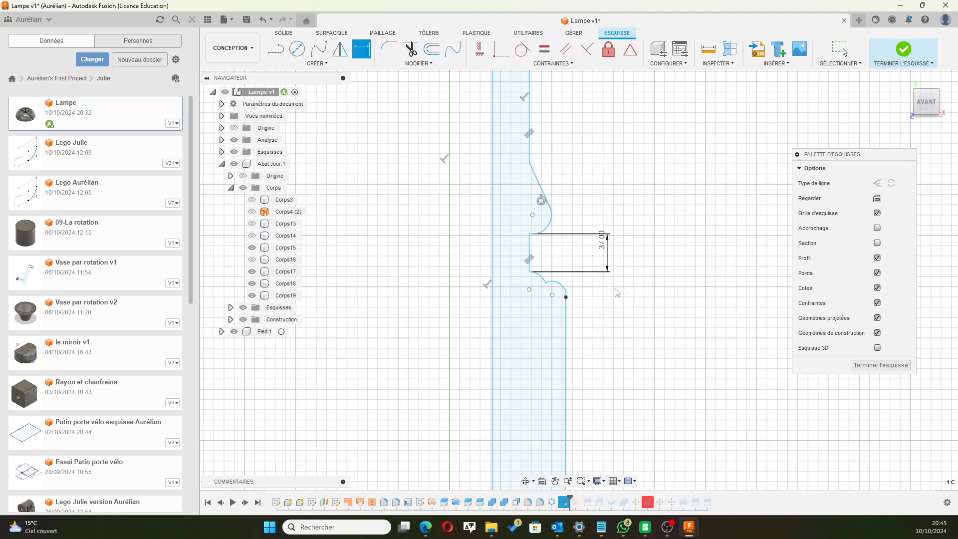
click(642, 286)
text(1)
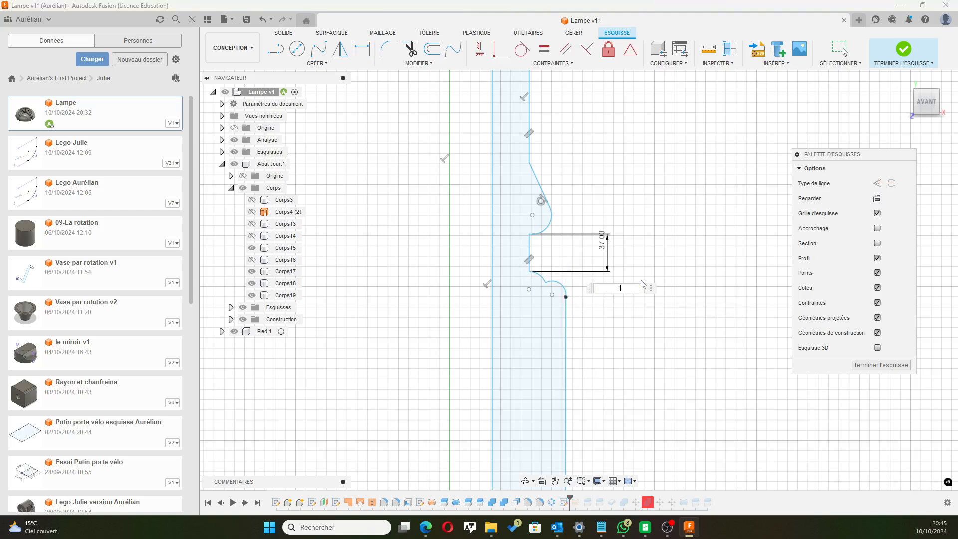
text(3)
key(Return)
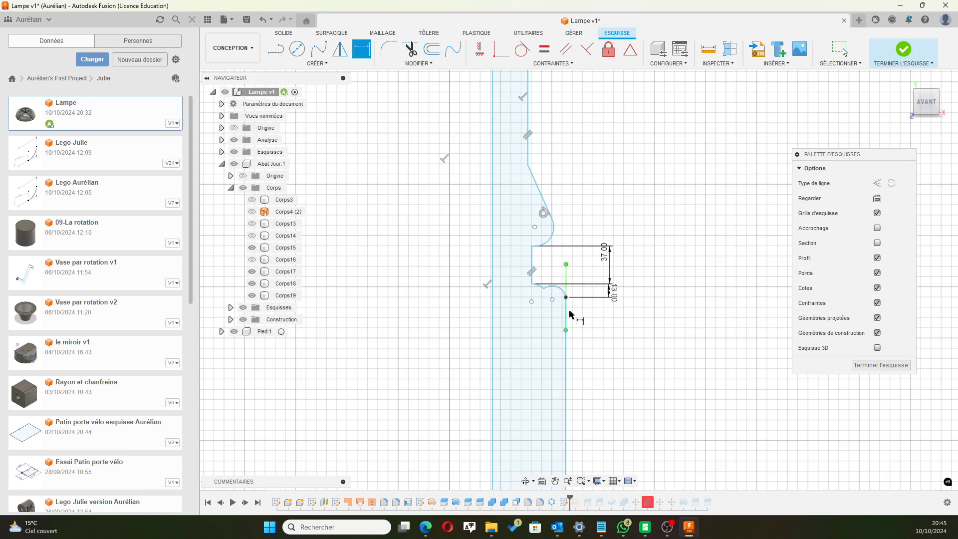
Dimension the vertical distance from the outer curve's upper end point to the horizontal base line at 137 mm.
mouse_move(572, 324)
middle_down()
mouse_move(575, 421)
mouse_move(588, 409)
mouse_move(581, 288)
middle_up()
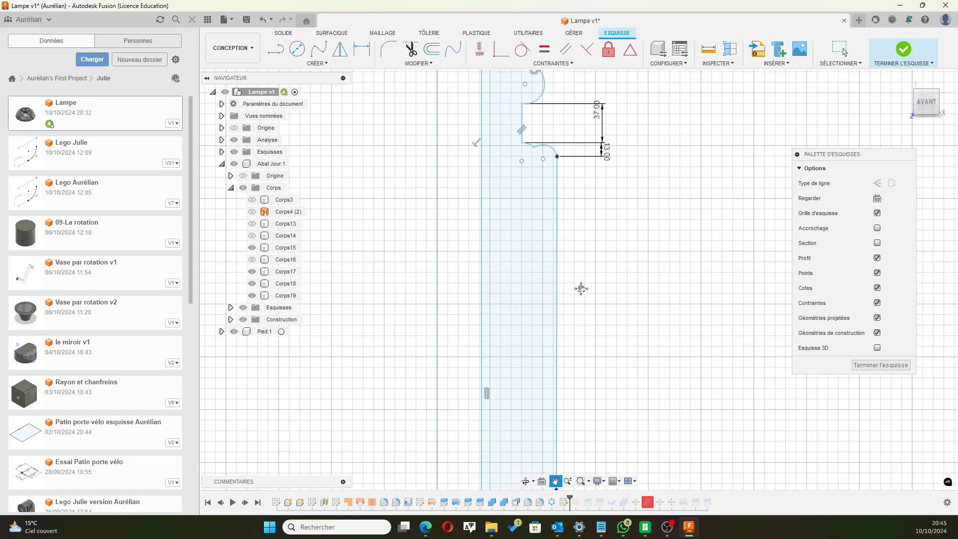
key(d)
click(557, 156)
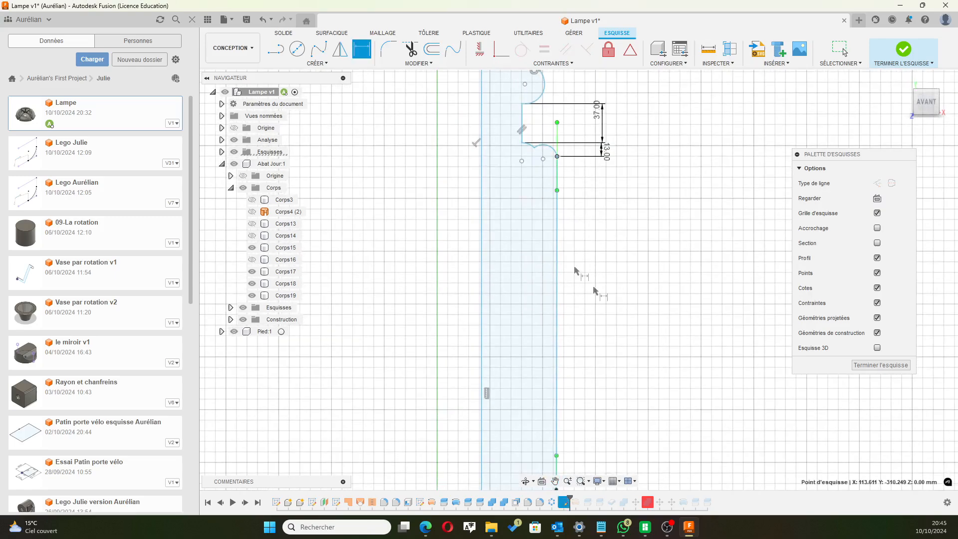
scroll(620, 368, down, 1)
scroll(621, 370, up, 2)
middle_drag(625, 383, 612, 205)
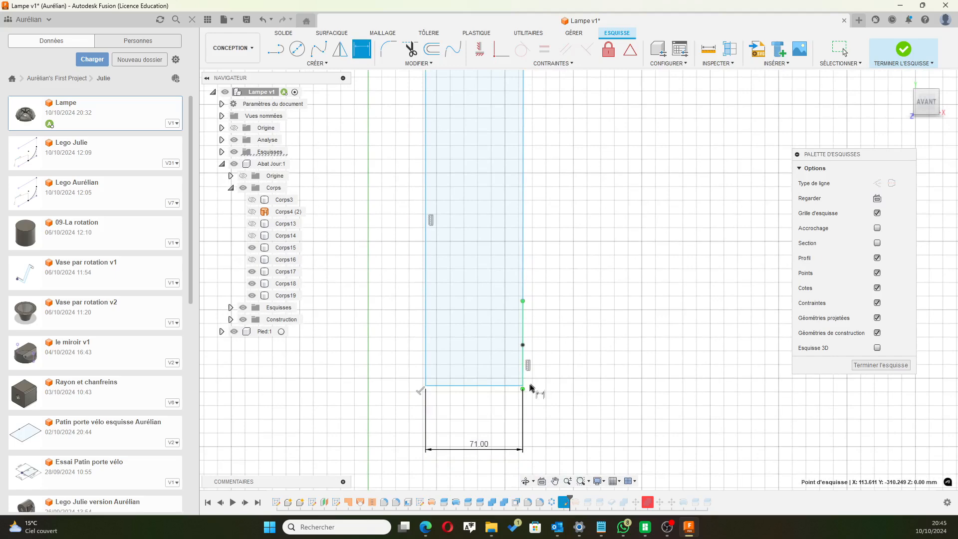
scroll(522, 387, up, 5)
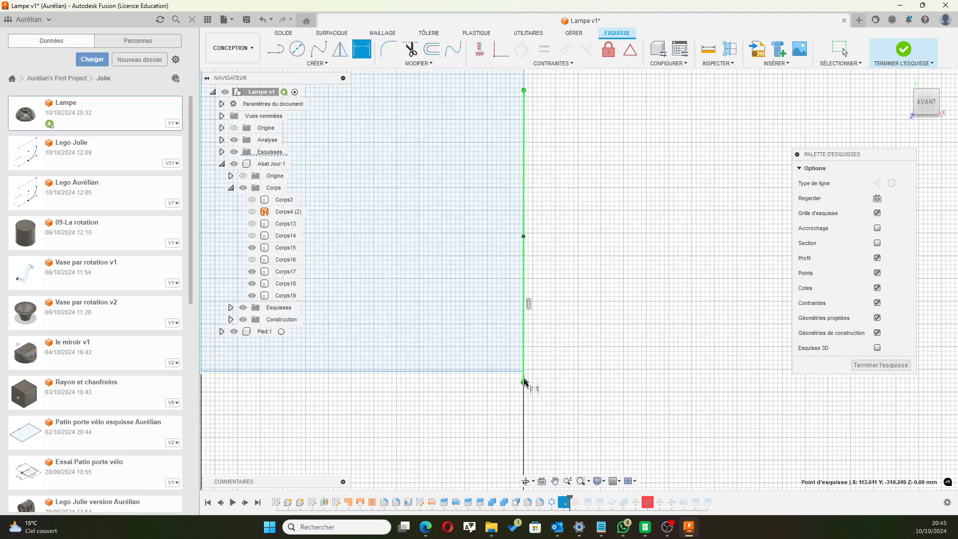
click(514, 371)
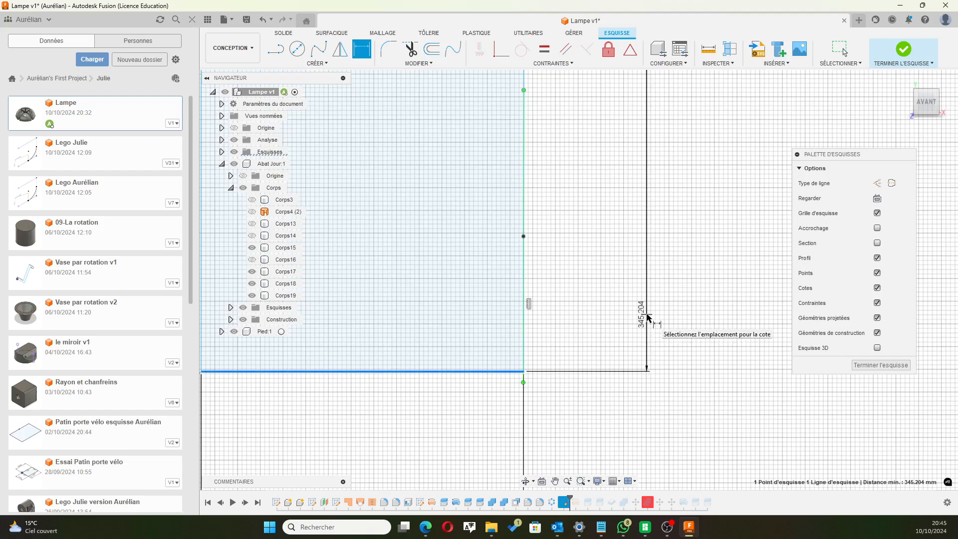
click(646, 317)
text(1)
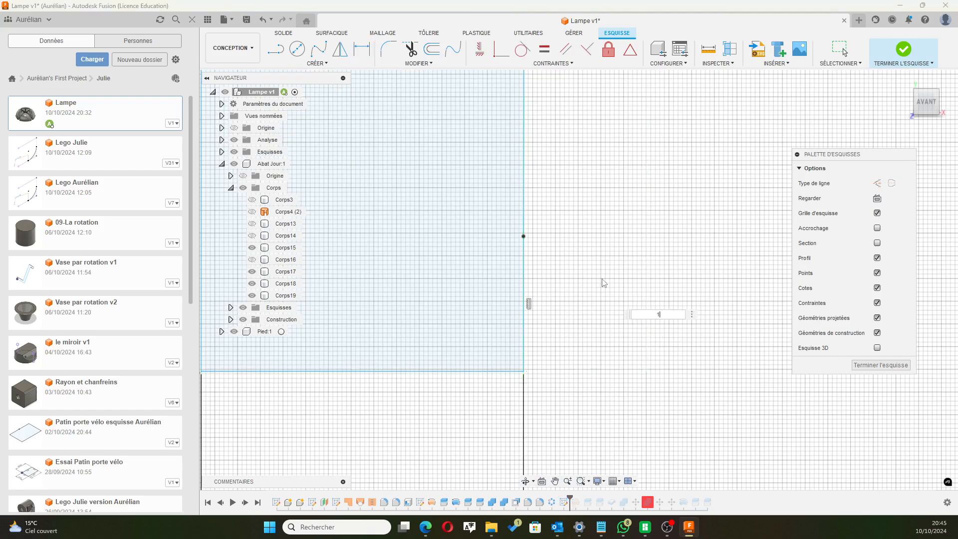
text(37)
key(Return)
scroll(605, 287, up, 5)
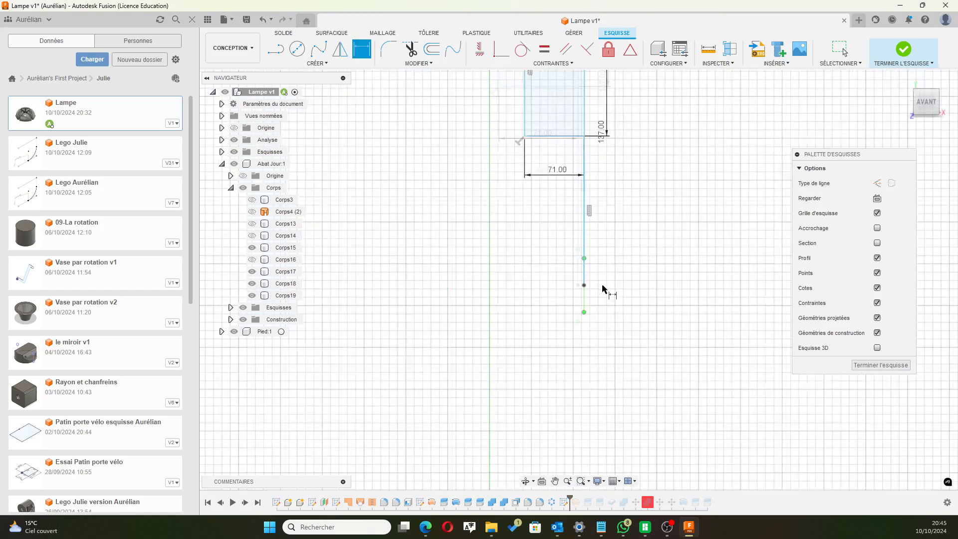
key(Escape)
scroll(637, 363, down, 3)
scroll(632, 368, up, 2)
middle_drag(633, 368, 635, 322)
key(d)
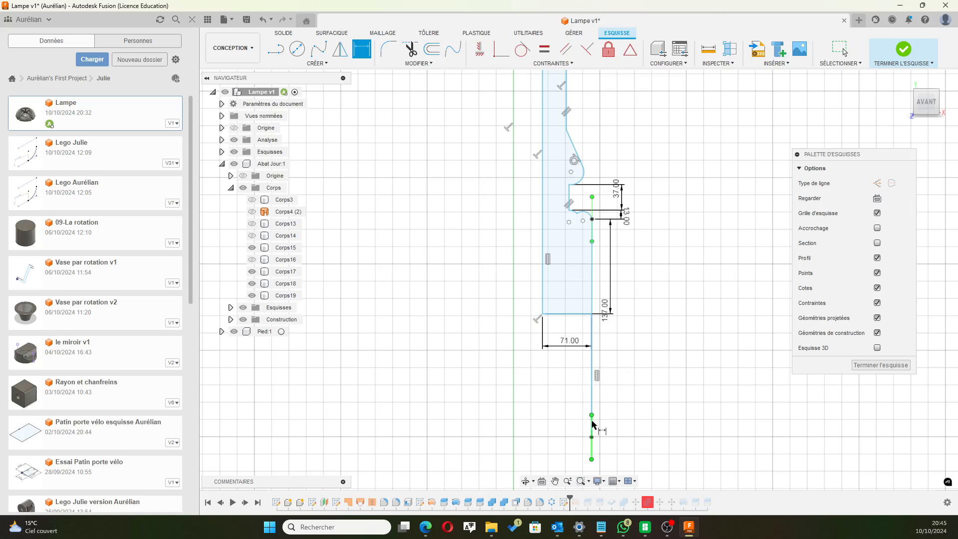
click(592, 437)
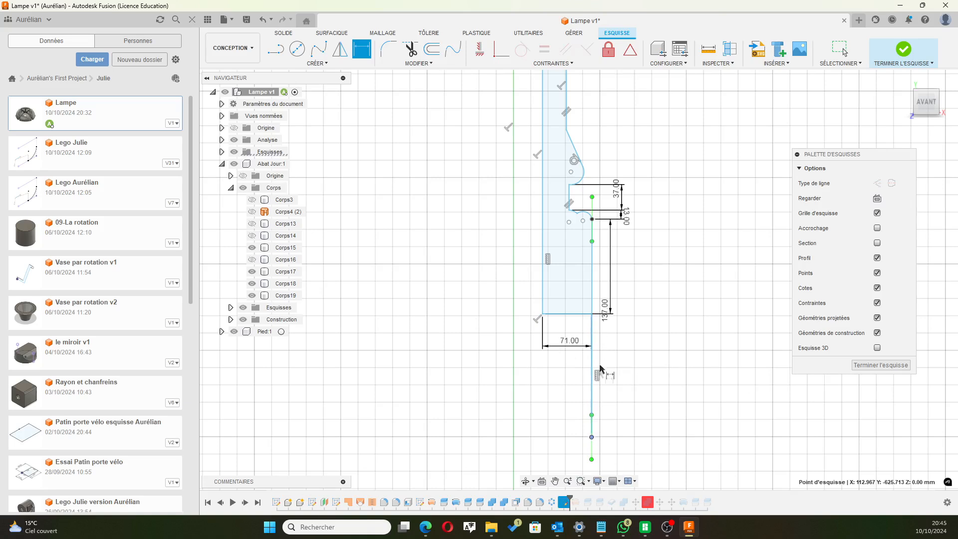
click(594, 443)
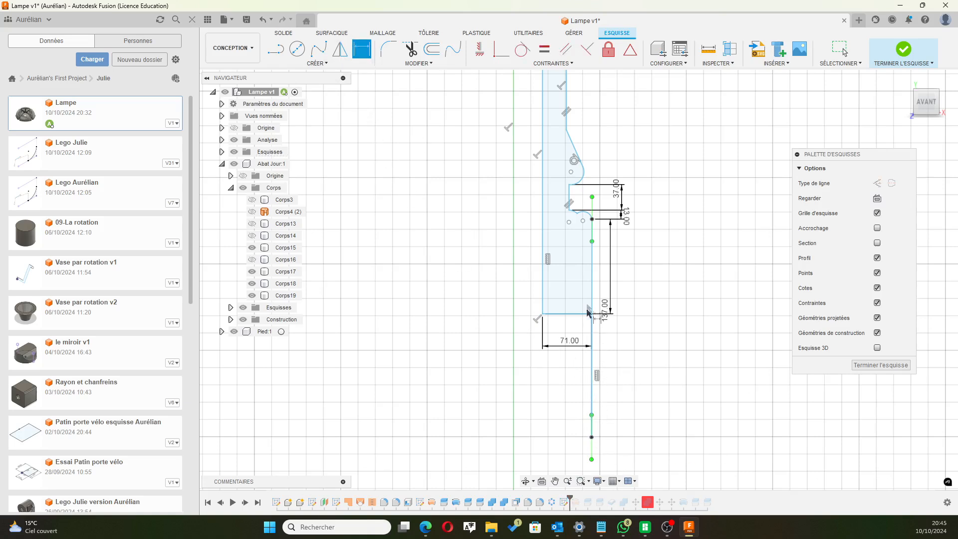
click(592, 423)
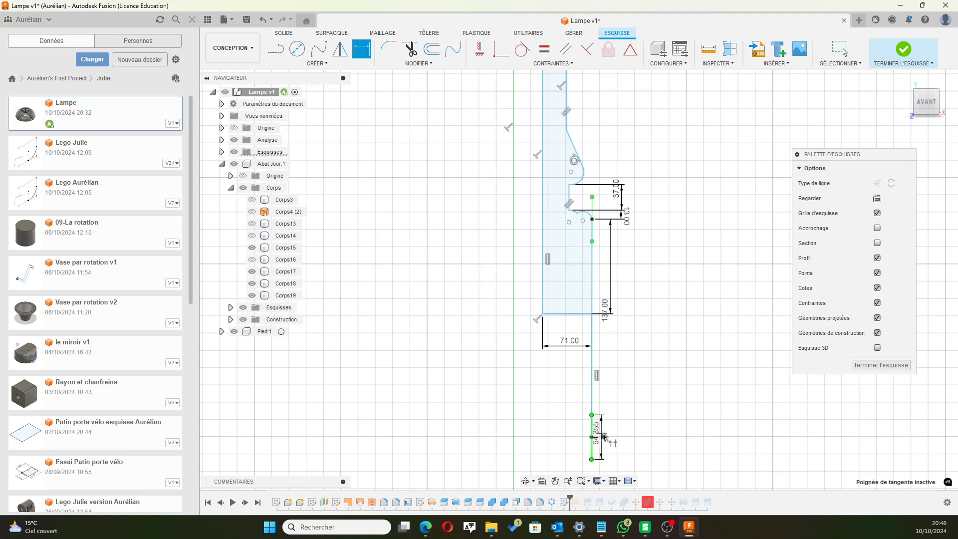
key(Escape)
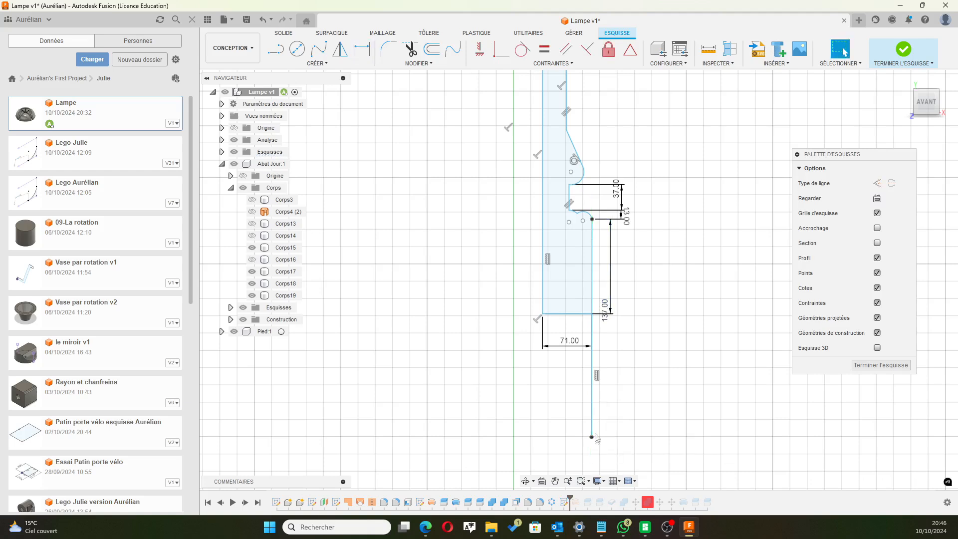
Move the outer curve's lower end point up above the base line and dimension the short vertical edge beneath it at 3 mm.
drag(592, 437, 593, 290)
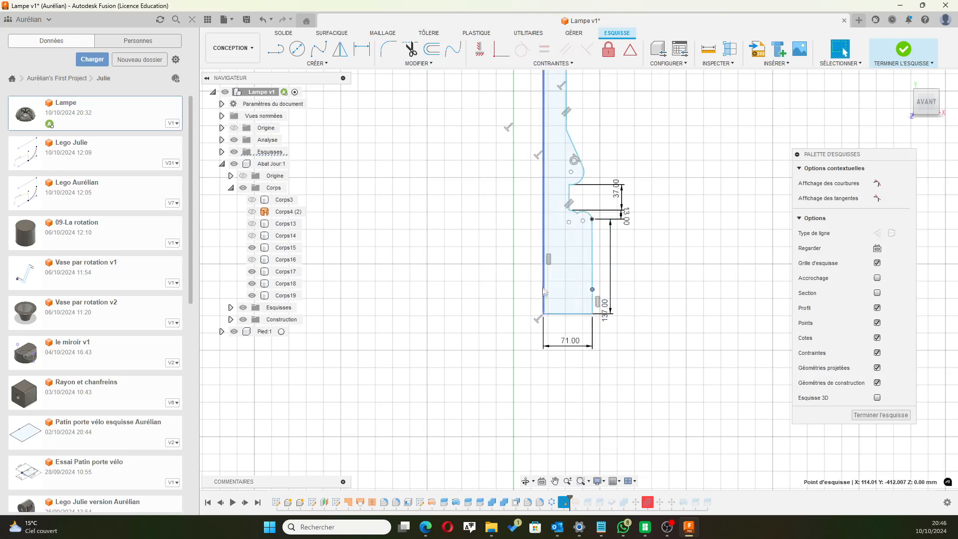
scroll(548, 262, up, 1)
scroll(573, 275, up, 2)
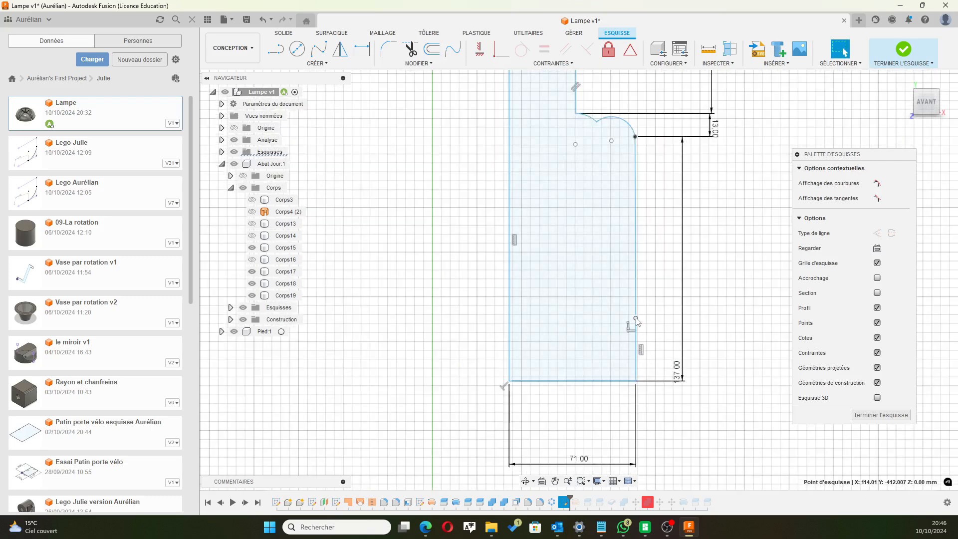
click(367, 51)
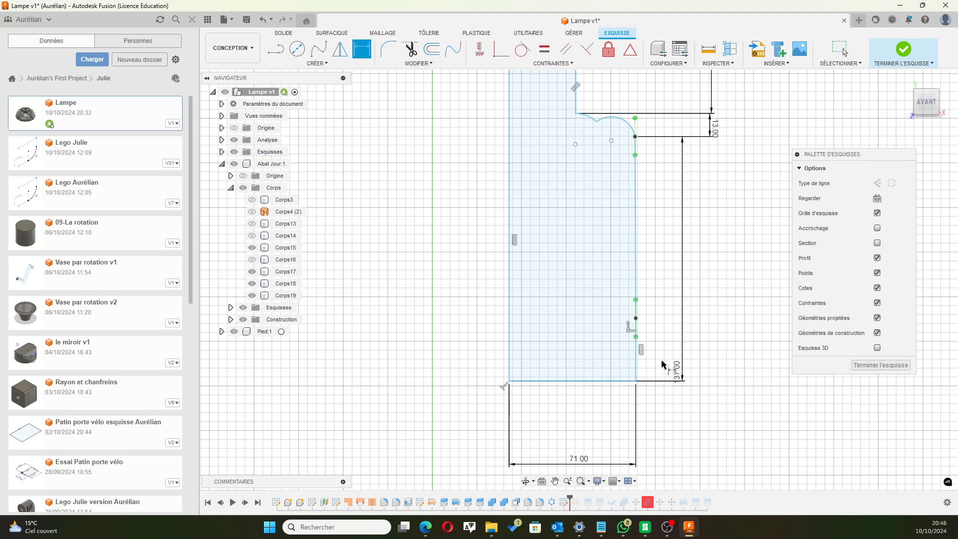
click(636, 362)
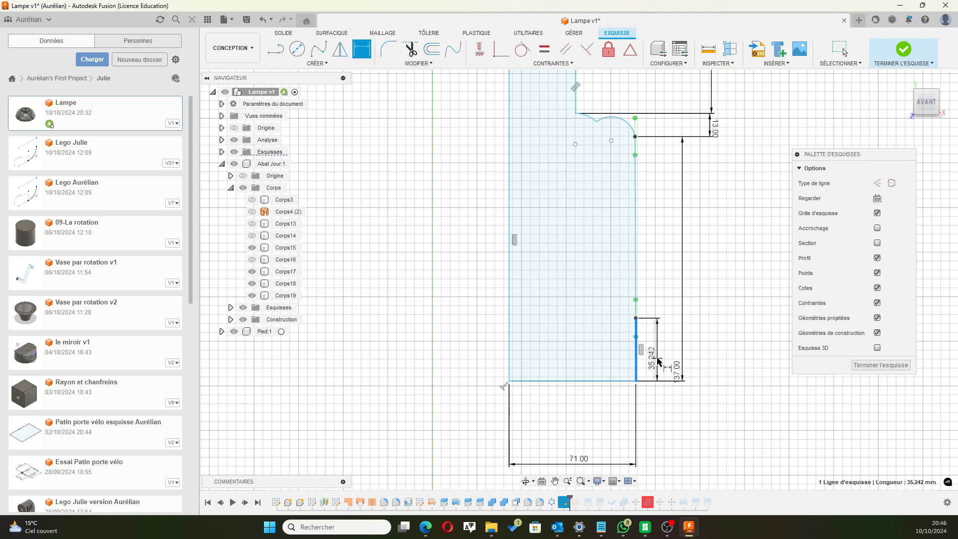
click(648, 362)
text(3)
key(Return)
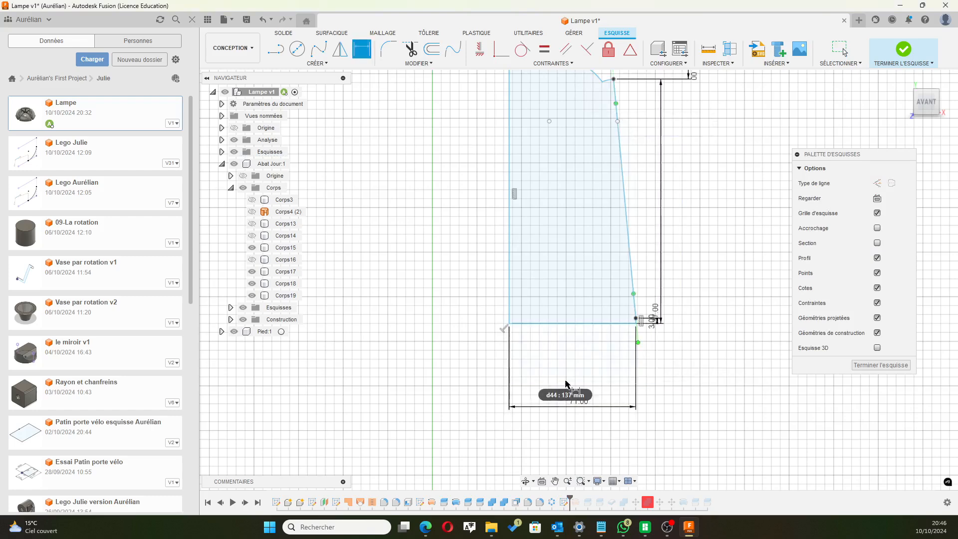
Dimension the long inner vertical line of the profile at 265 mm.
scroll(637, 250, down, 5)
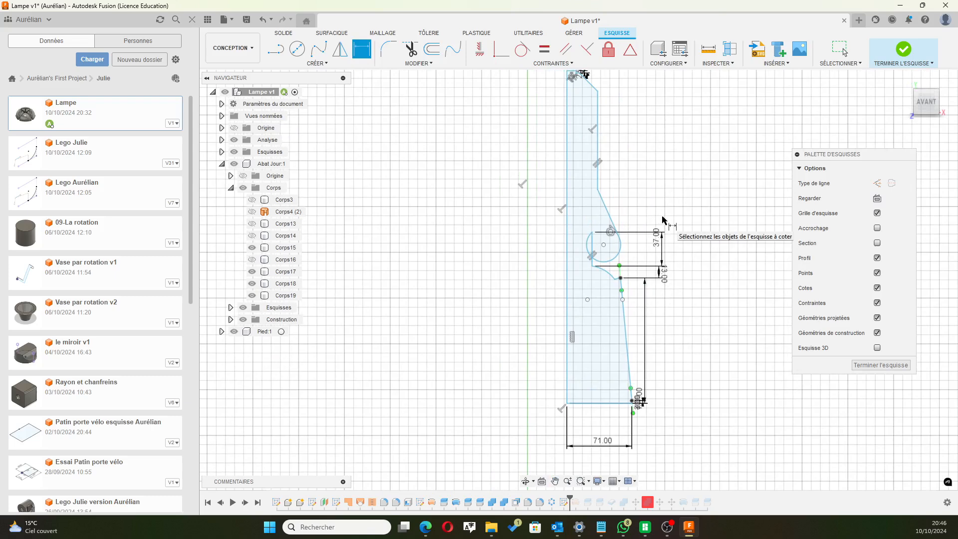
click(569, 278)
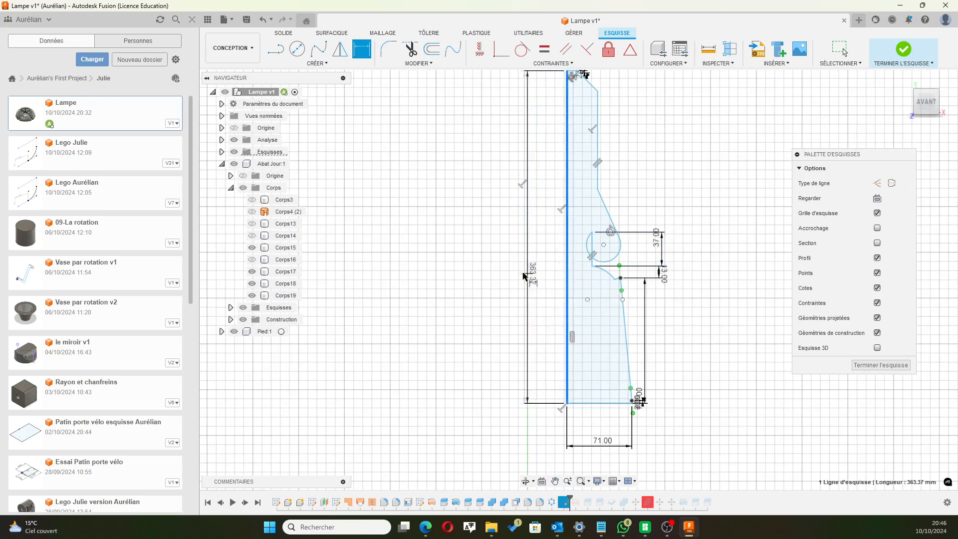
click(526, 272)
text(265)
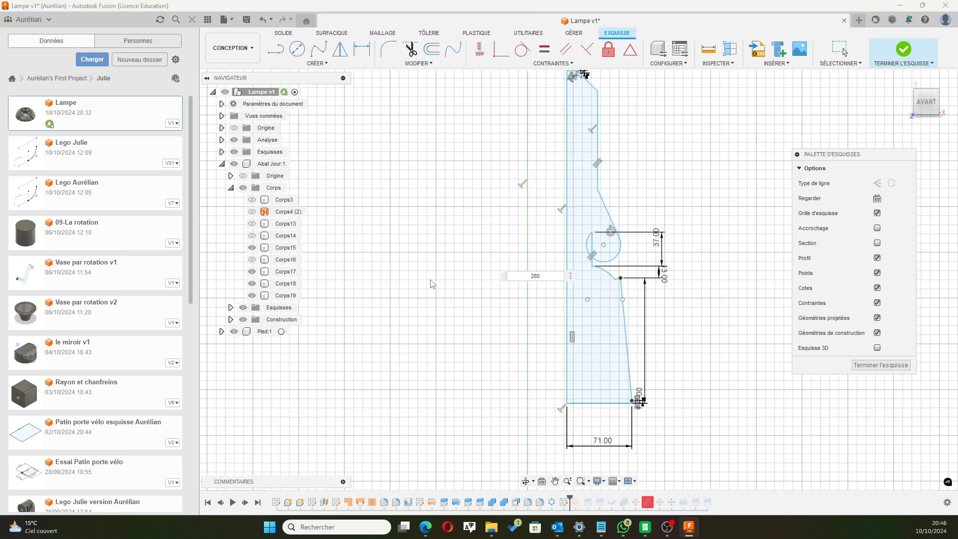
key(Return)
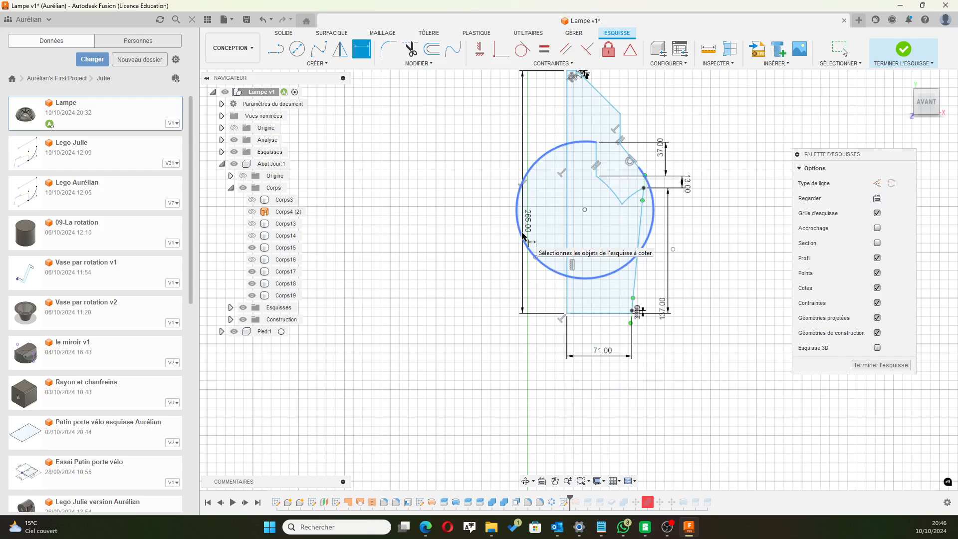
Undo the 265 mm dimension value and delete the height dimension of the profile's long inner vertical line.
key(Escape)
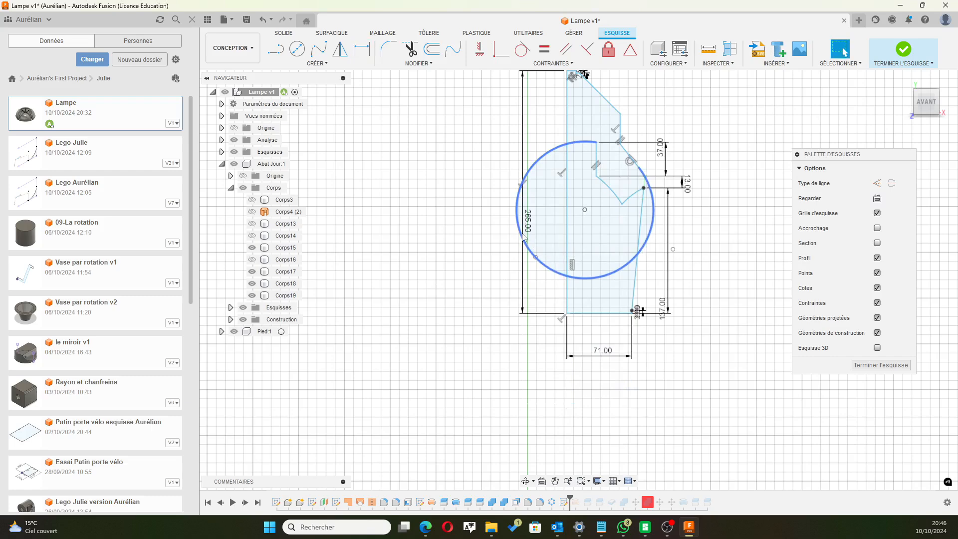
key(ctrl+z)
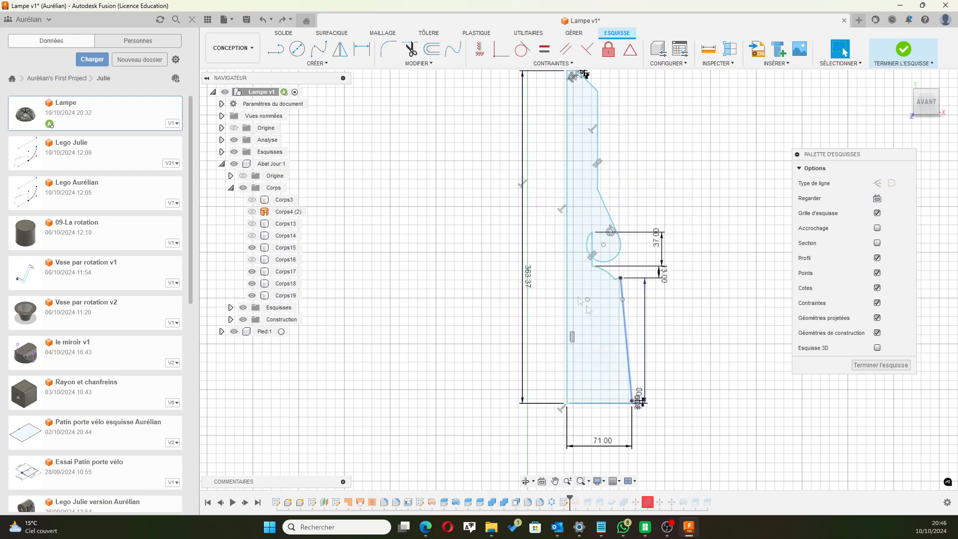
scroll(588, 273, up, 3)
scroll(574, 254, up, 2)
click(466, 250)
key(Delete)
Move the outer vertical line's lower end to about X 75, Y -98 mm and the arc's upper end to about X 97, Y -189 mm.
scroll(608, 262, up, 3)
scroll(634, 271, down, 3)
scroll(634, 273, down, 5)
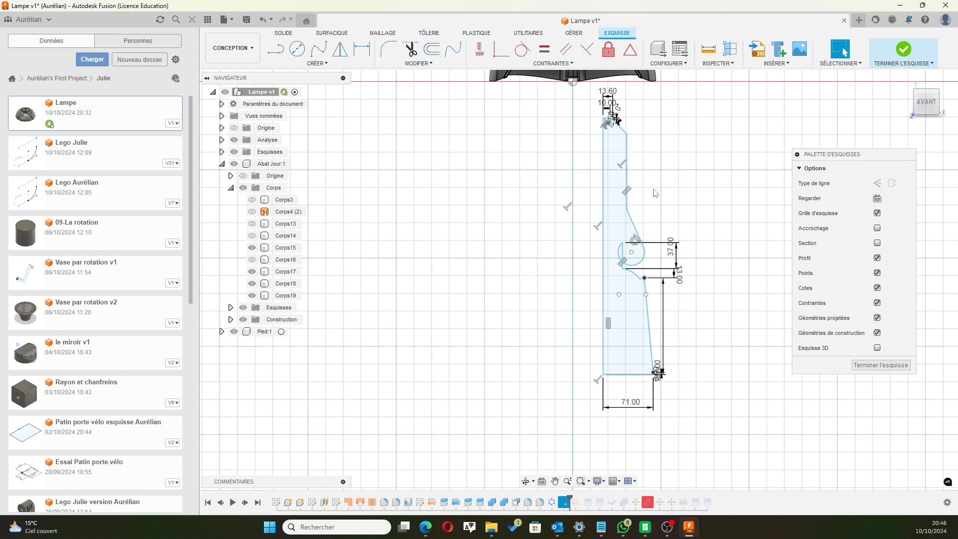
scroll(630, 180, up, 2)
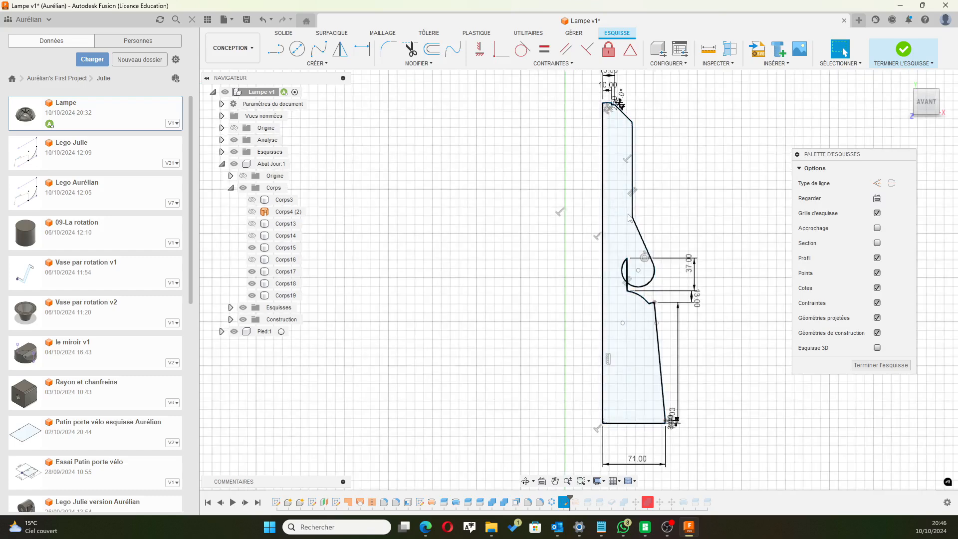
drag(633, 216, 632, 148)
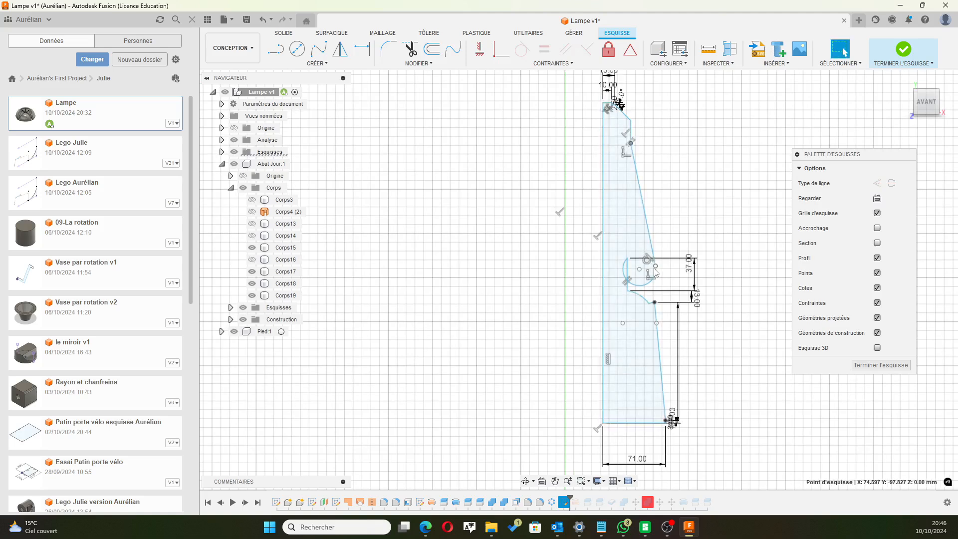
mouse_move(655, 268)
mouse_down()
mouse_move(645, 176)
mouse_move(650, 225)
mouse_up()
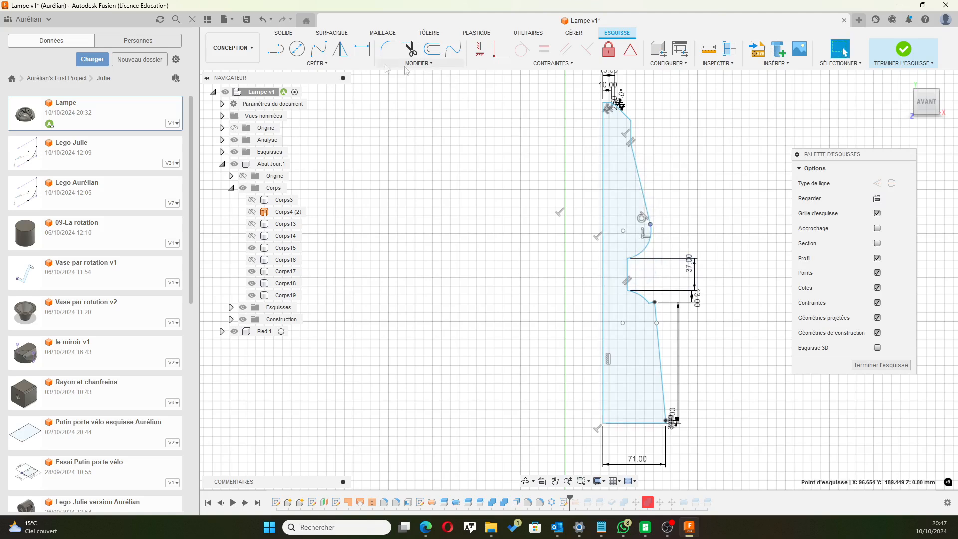
Dimension the arc above the 37 mm line with a radius of 1.5 mm.
key(d)
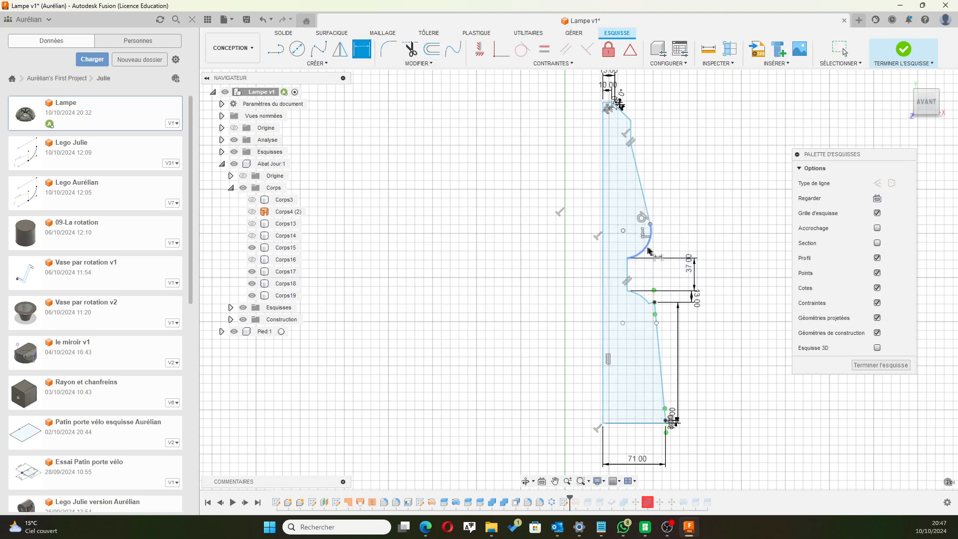
click(656, 246)
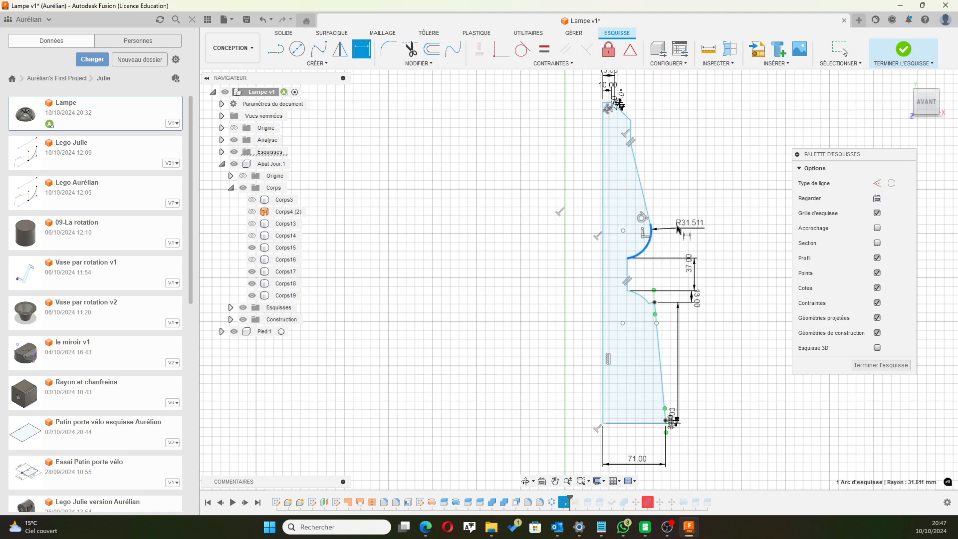
click(680, 246)
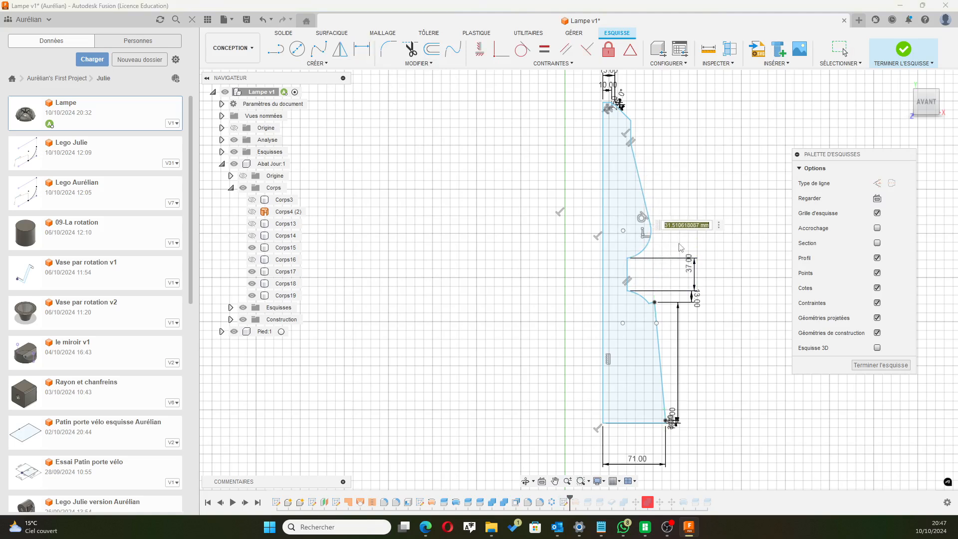
text(1)
key(Return)
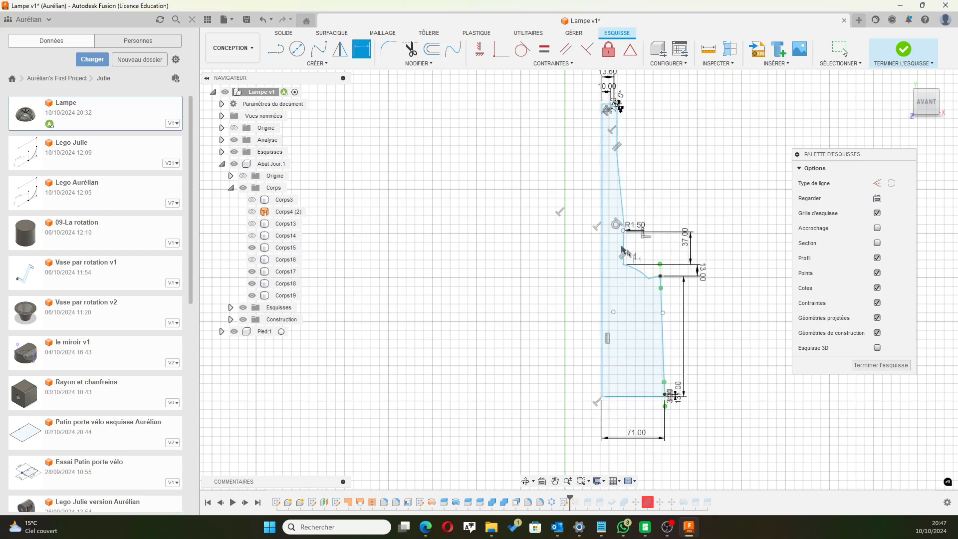
scroll(590, 276, up, 4)
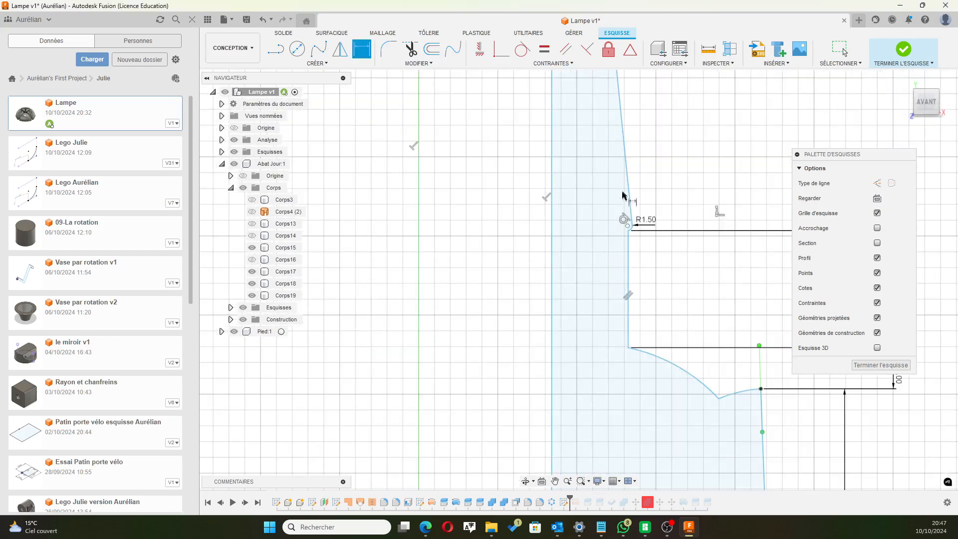
scroll(623, 205, down, 2)
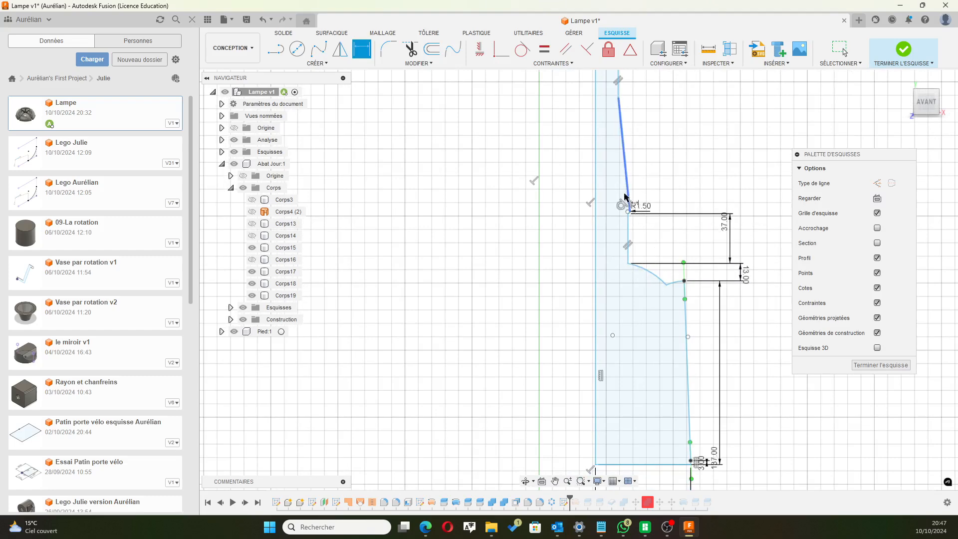
scroll(621, 146, up, 1)
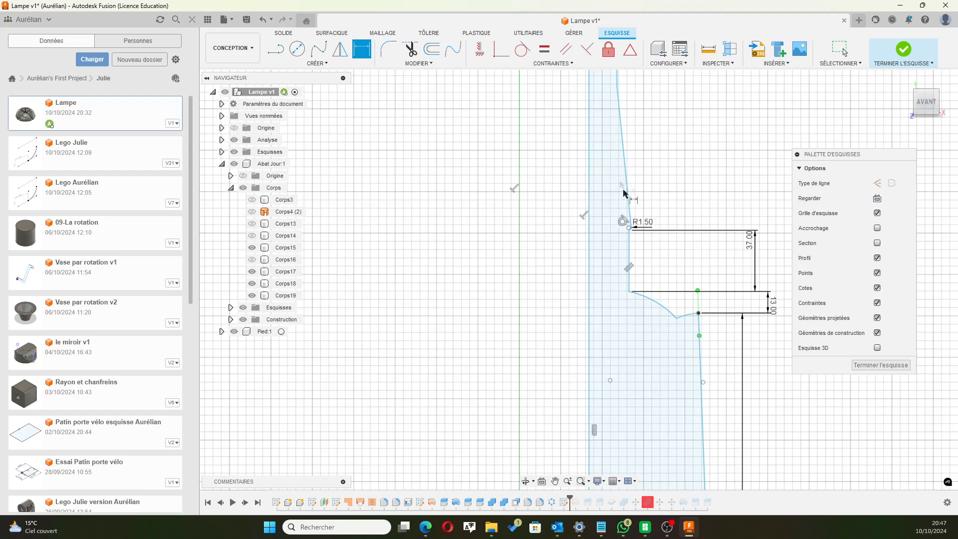
scroll(625, 221, up, 2)
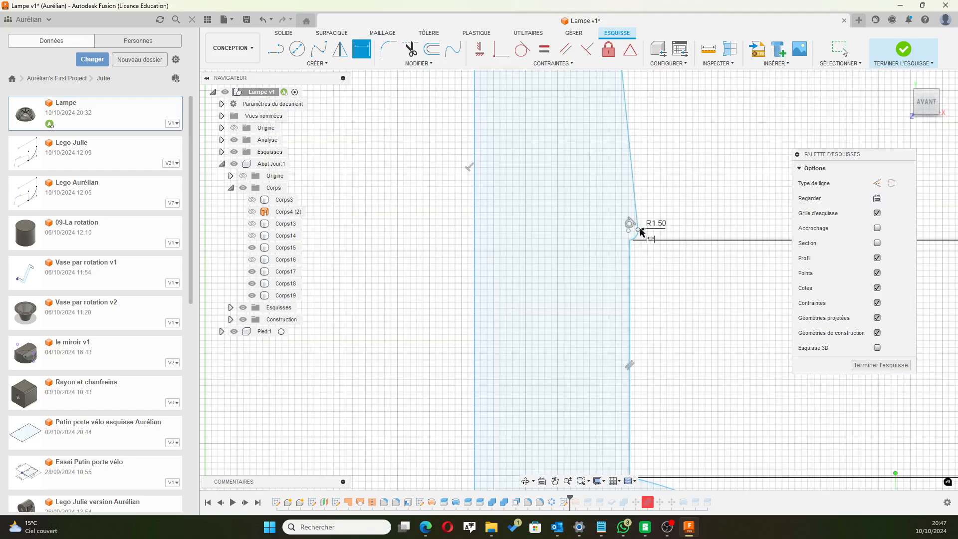
click(638, 230)
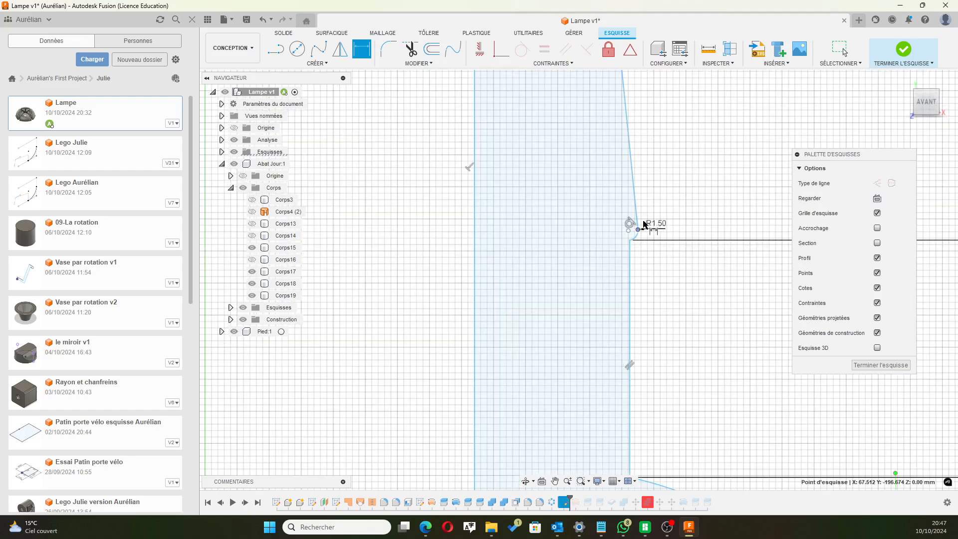
click(638, 237)
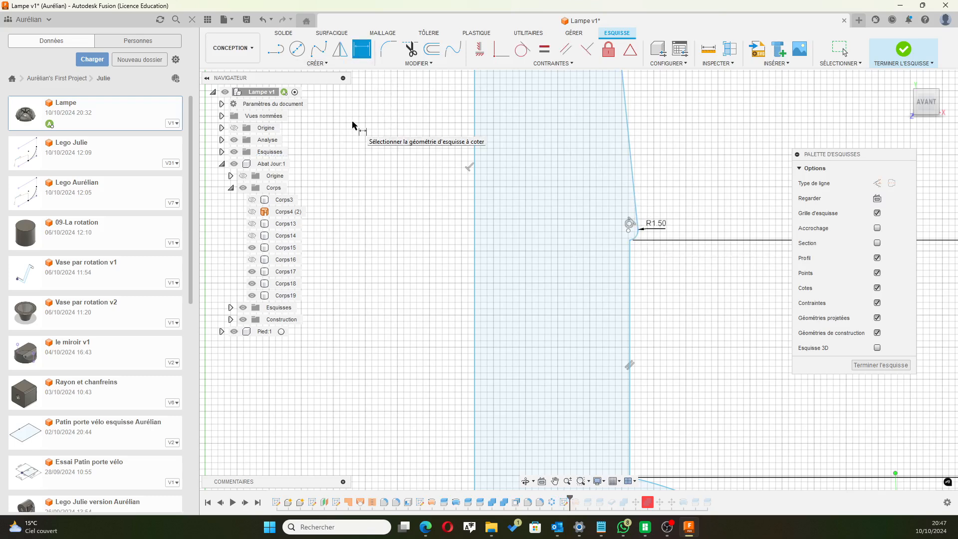
key(Escape)
Move the 1.5 mm arc's upper end point up and inward to about X 59, Y -173 mm.
click(637, 240)
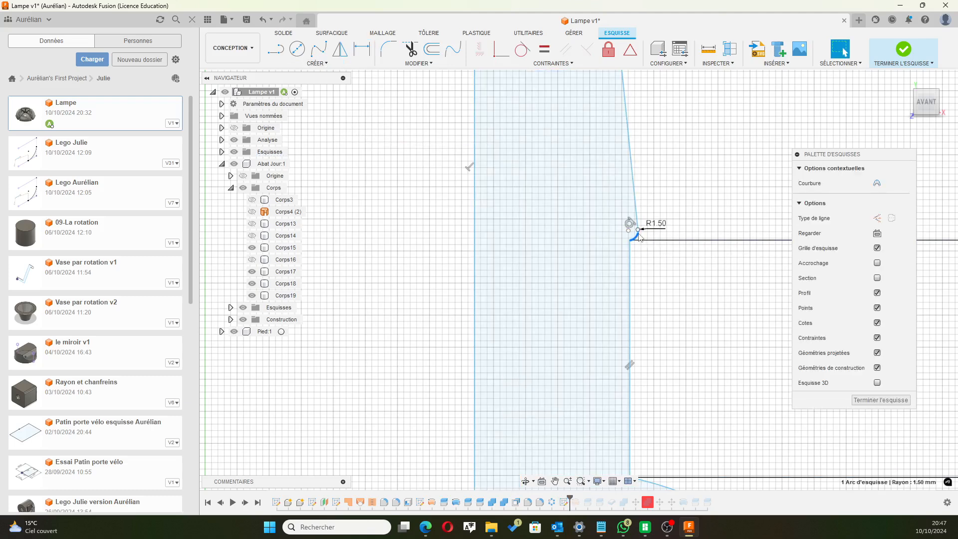
mouse_move(638, 232)
mouse_down()
mouse_move(622, 120)
mouse_move(585, 83)
mouse_up()
scroll(584, 83, down, 8)
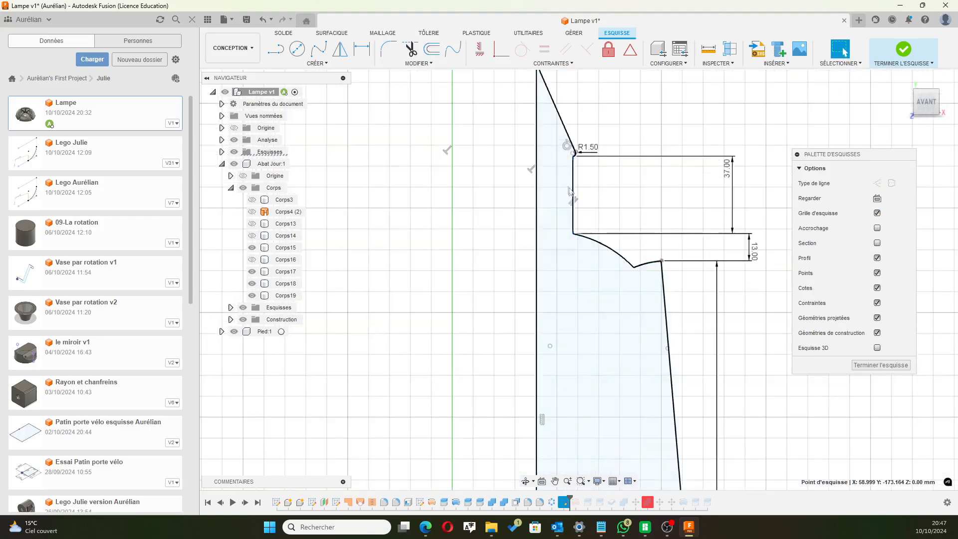
scroll(570, 149, down, 3)
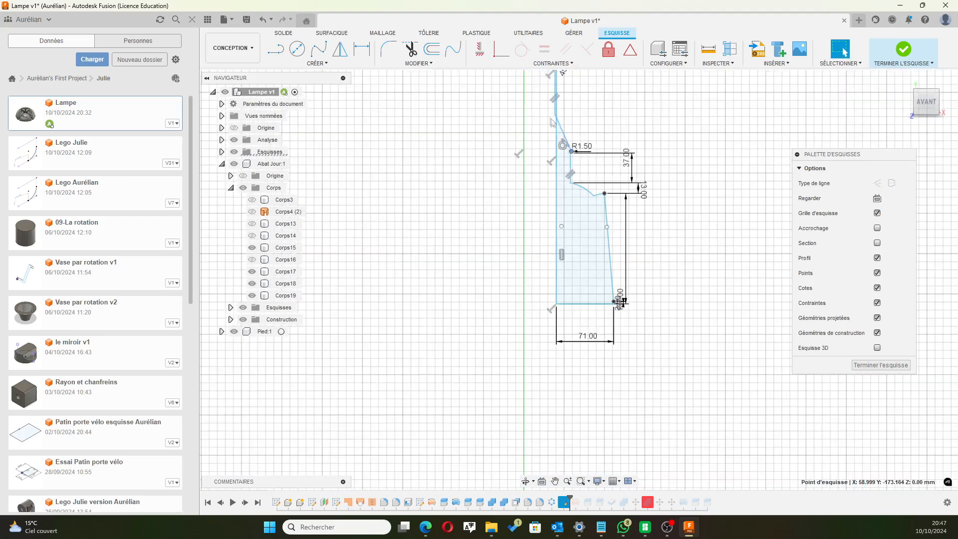
Move the outer vertical line's lower end to about X 54, Y -125 mm and the shoulder curves' junction to about X 76, Y -222 mm.
drag(553, 118, 568, 116)
scroll(585, 118, up, 4)
mouse_move(584, 119)
middle_down()
mouse_move(605, 200)
mouse_move(609, 166)
middle_up()
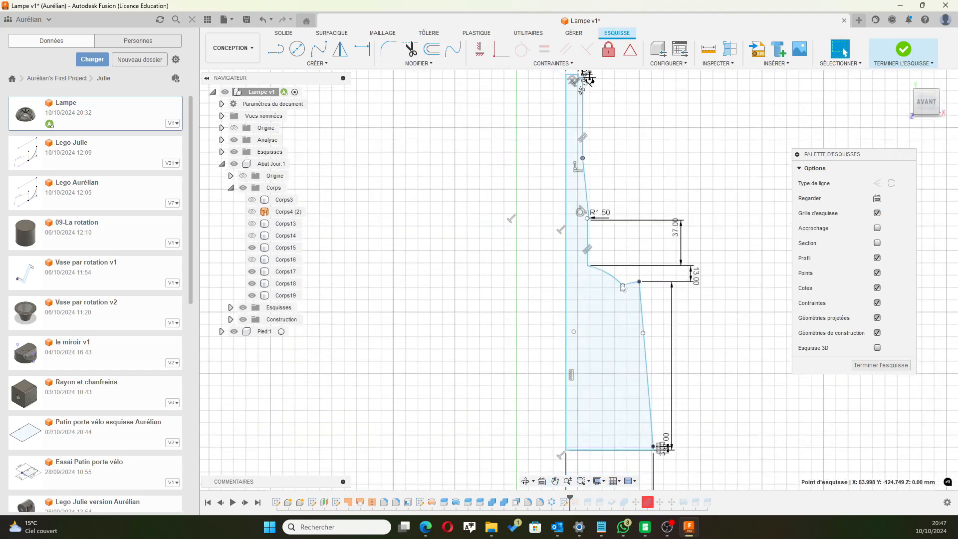
mouse_move(622, 287)
mouse_down()
mouse_move(601, 277)
mouse_move(619, 283)
mouse_up()
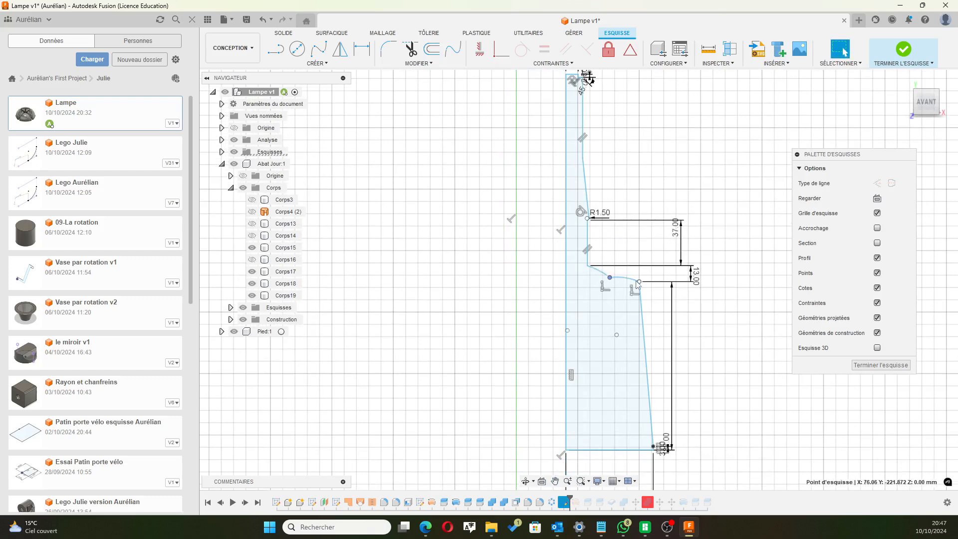
scroll(606, 369, down, 2)
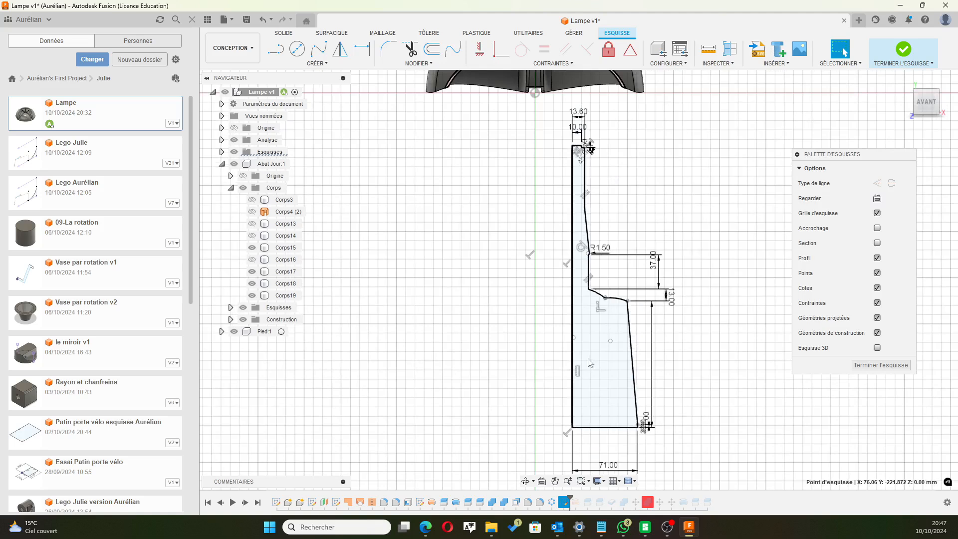
click(362, 48)
click(572, 229)
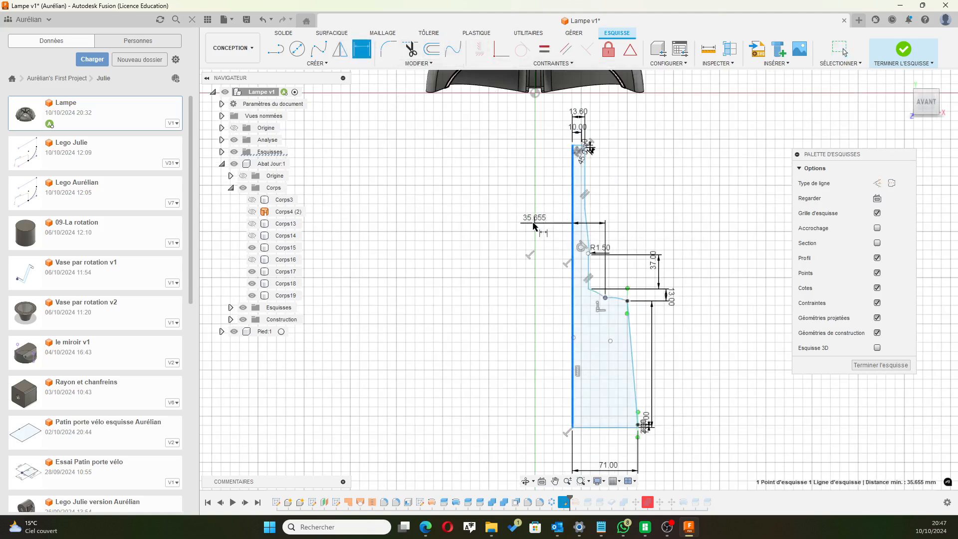
key(Escape)
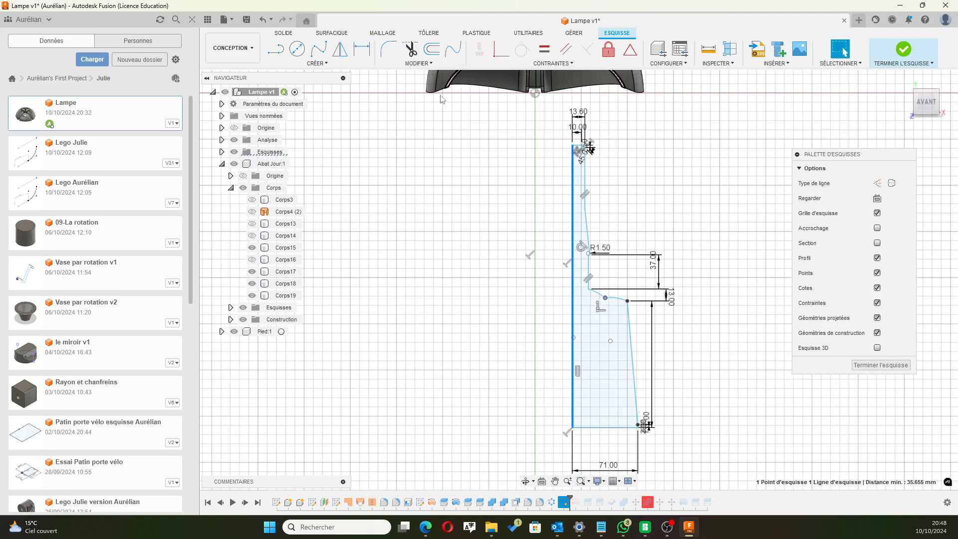
click(361, 48)
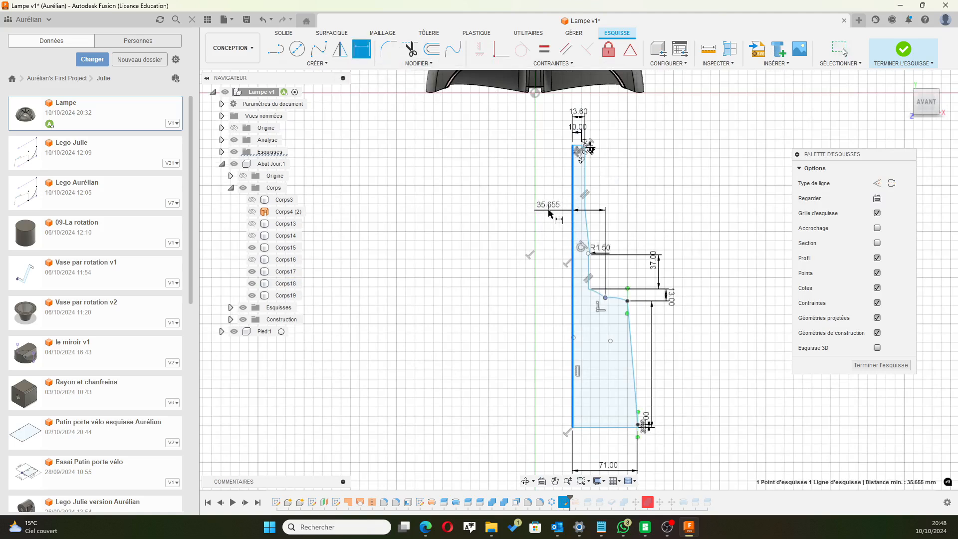
key(Escape)
key(Escape)
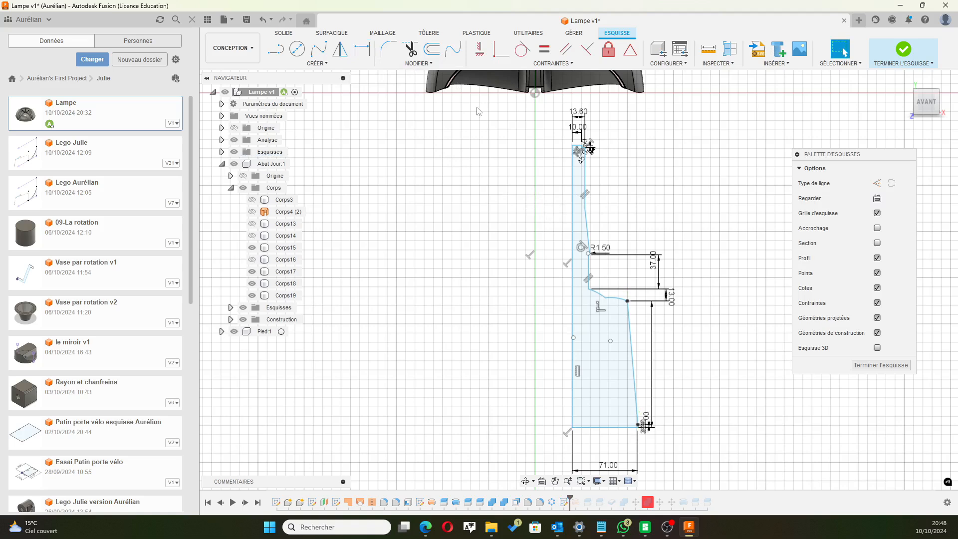
Dimension the profile's long inner vertical line at 265 mm.
key(d)
click(574, 204)
click(463, 208)
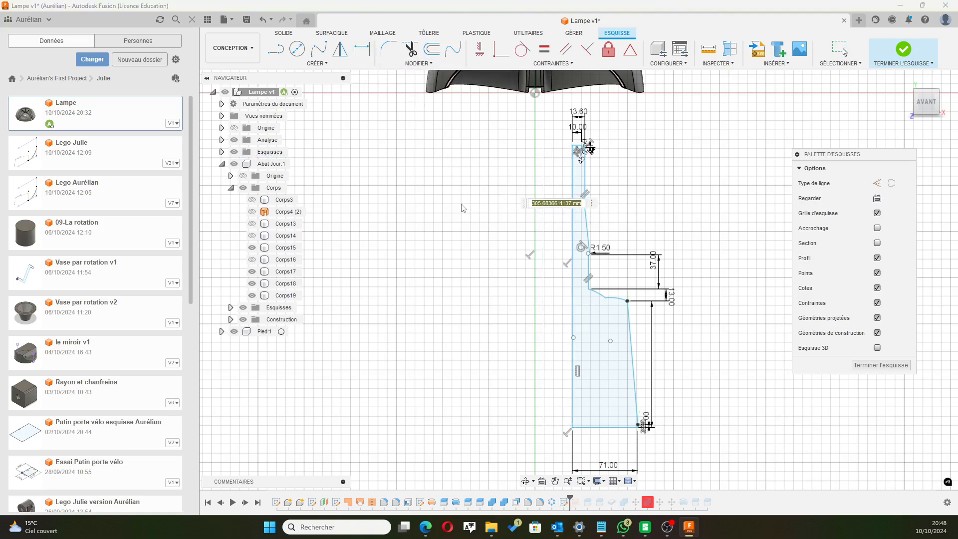
key(Return)
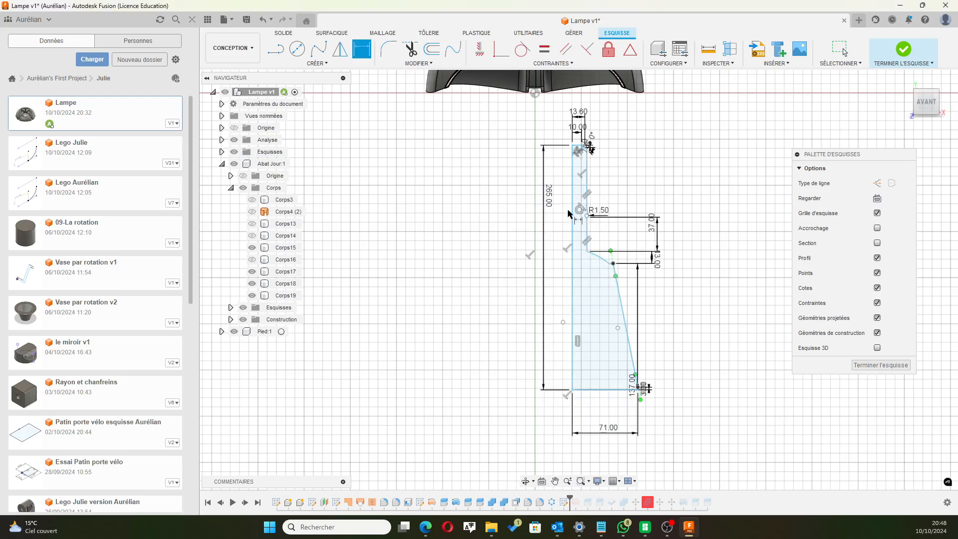
Move the junction of the two shoulder curves inward along the slope to about X 72, Y -179 mm.
scroll(604, 200, up, 2)
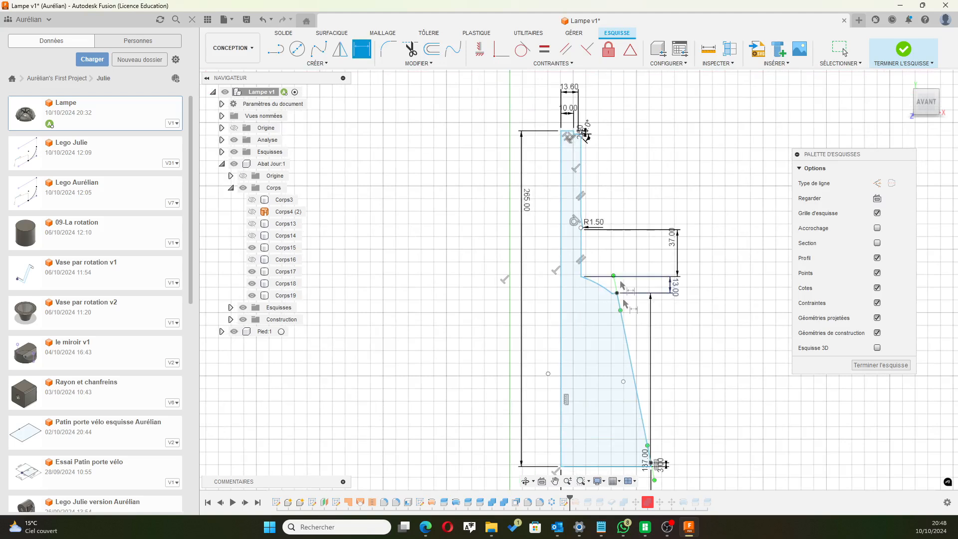
scroll(612, 291, up, 3)
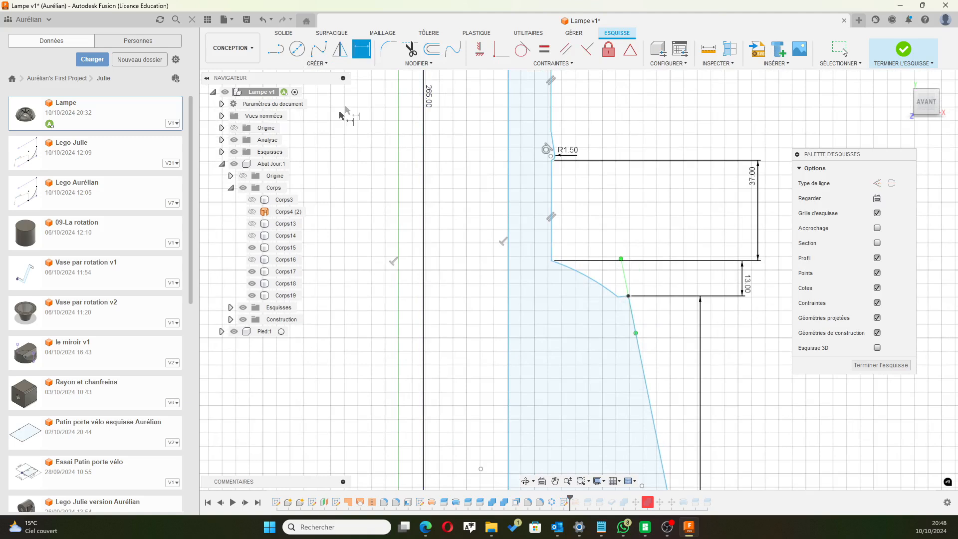
key(Escape)
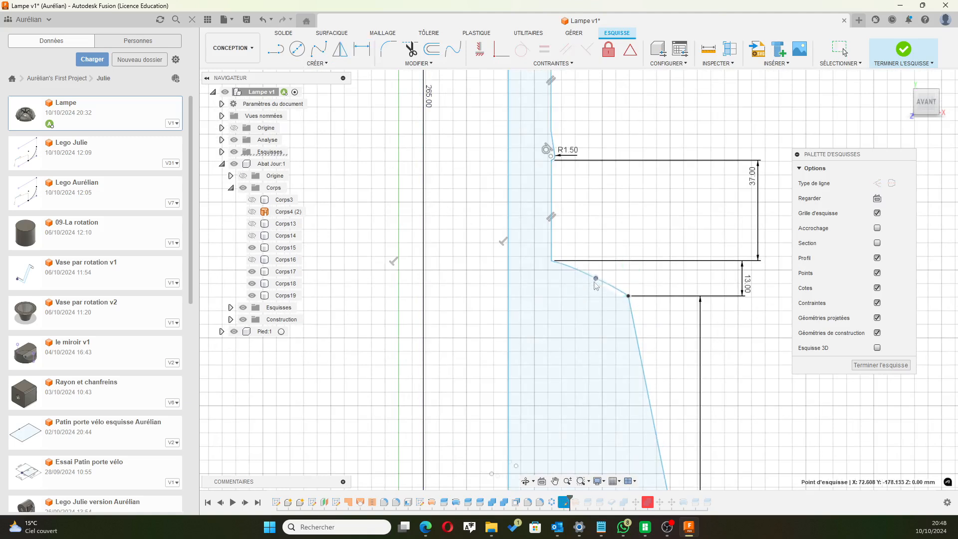
scroll(595, 284, down, 5)
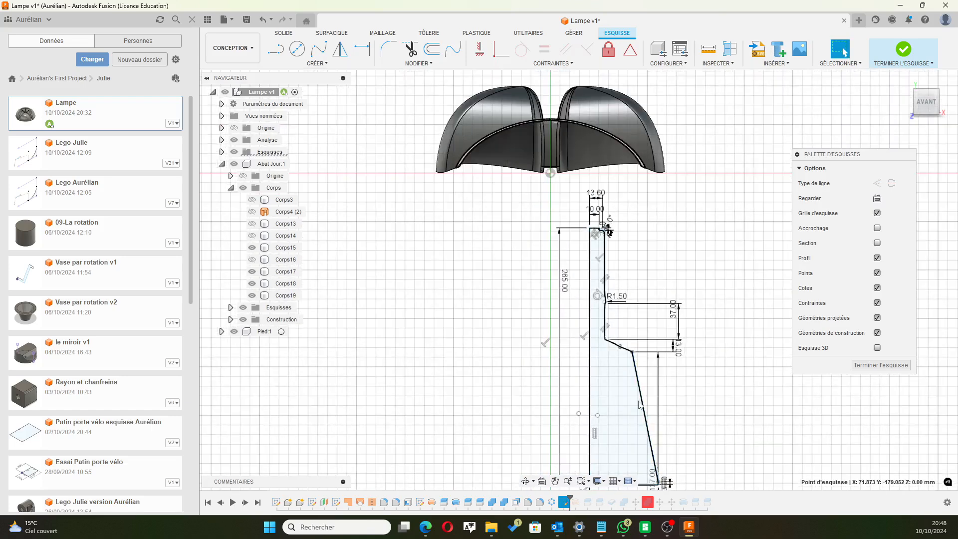
Bend the long outer spline inward by moving its upper tangent handle to about X 85, Y -200 mm and its lower one to about X 103, Y -305 mm.
click(635, 381)
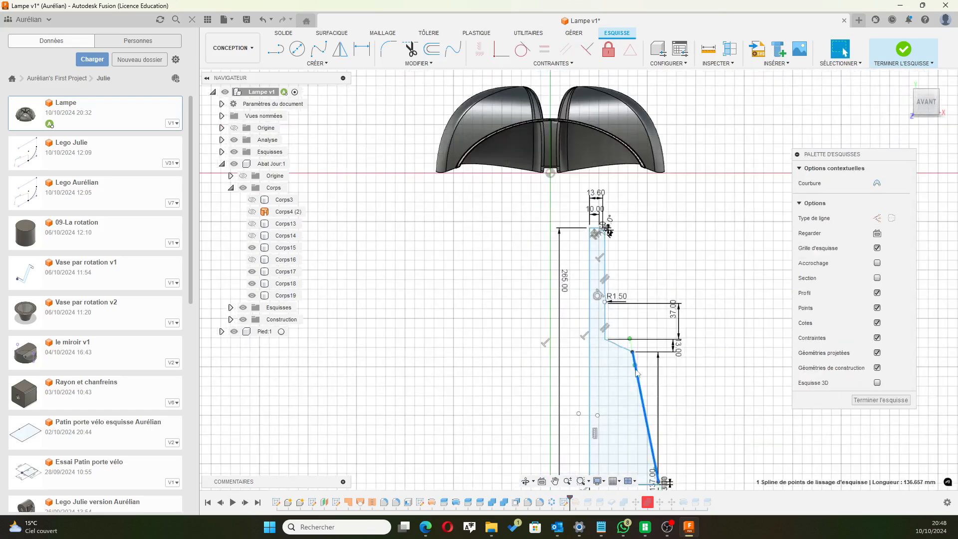
mouse_move(634, 365)
mouse_down()
mouse_move(643, 365)
mouse_move(632, 367)
mouse_up()
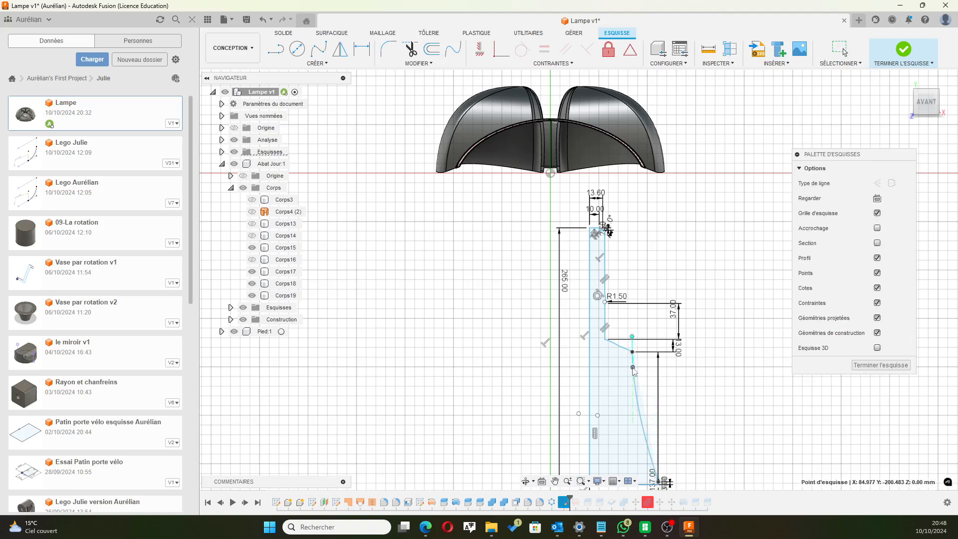
click(652, 466)
scroll(651, 453, up, 3)
middle_drag(651, 453, 638, 391)
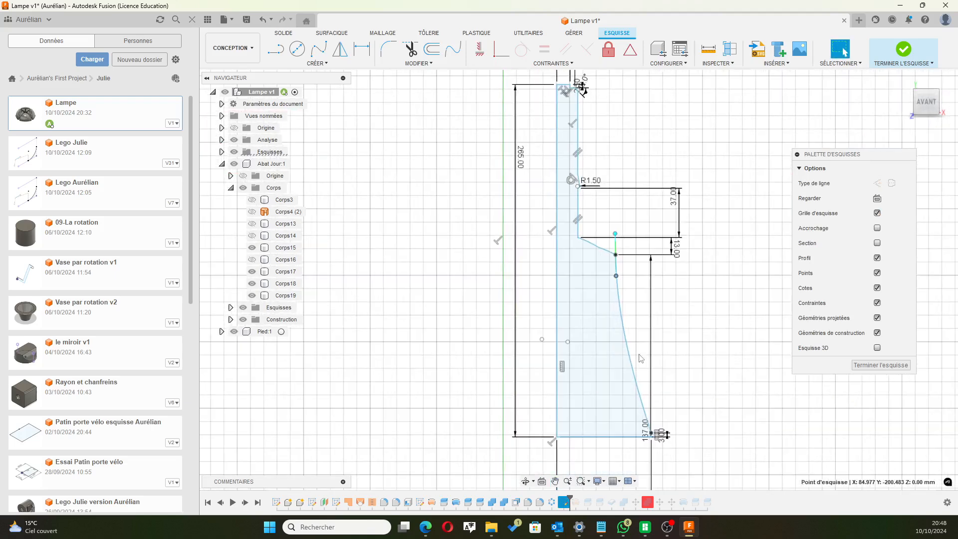
click(638, 392)
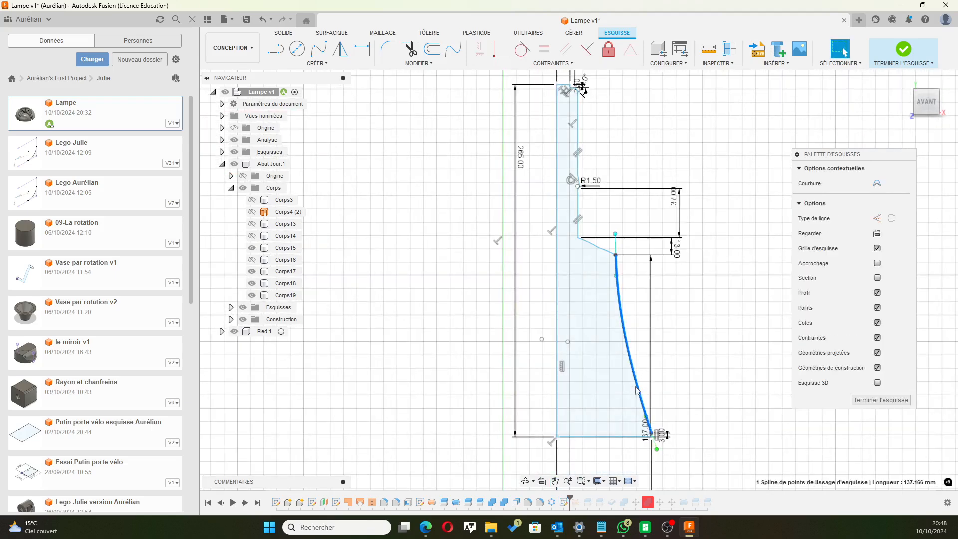
click(656, 450)
drag(646, 417, 640, 418)
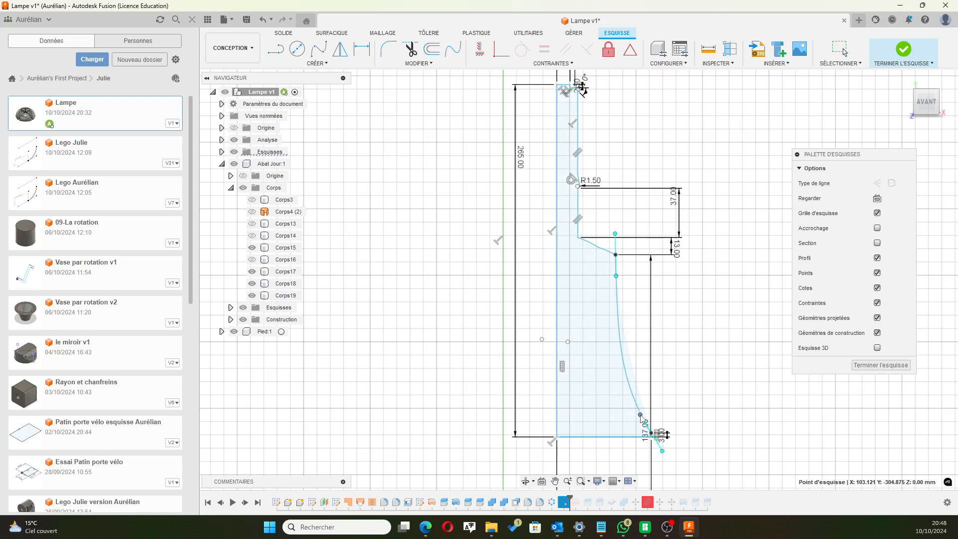
Reshape the two arcs on the foot profile's shoulder, bulging the inner one upward into a small rounded bump.
middle_drag(640, 243, 633, 295)
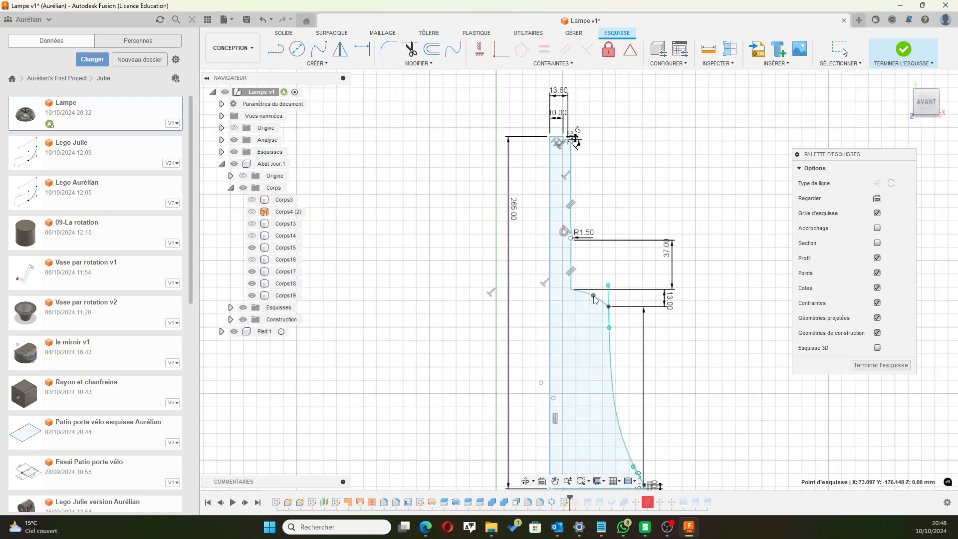
click(594, 295)
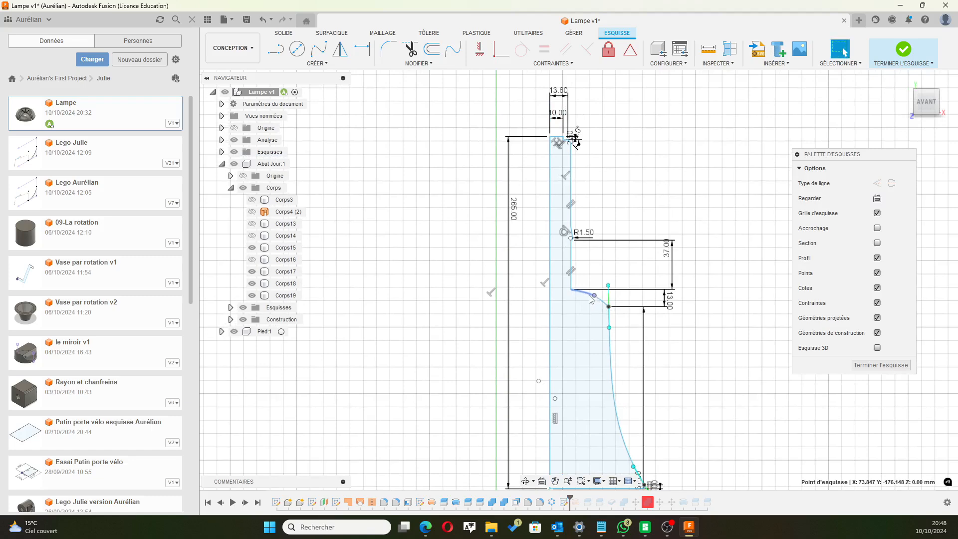
scroll(573, 288, up, 5)
click(575, 295)
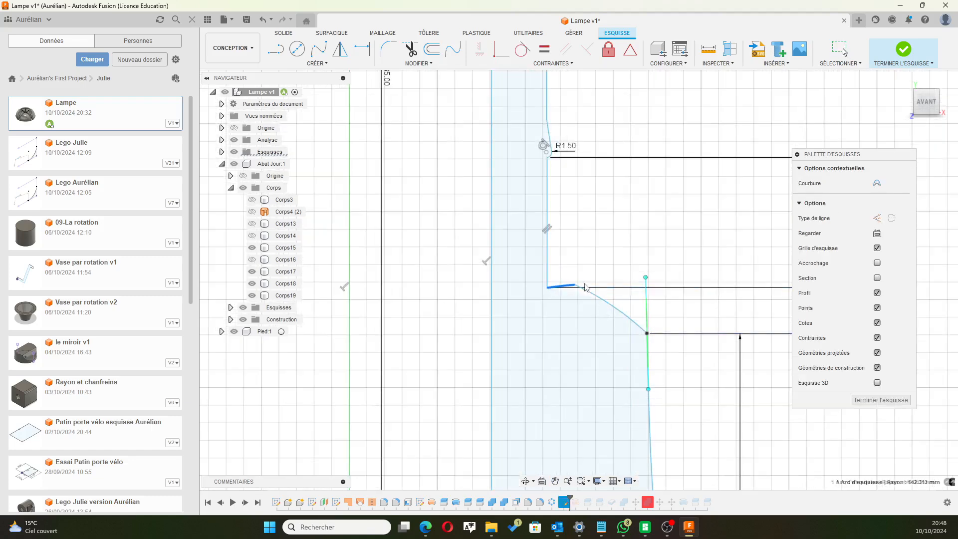
mouse_move(593, 287)
mouse_down()
mouse_move(590, 307)
mouse_move(561, 303)
mouse_move(608, 306)
mouse_move(547, 286)
mouse_up()
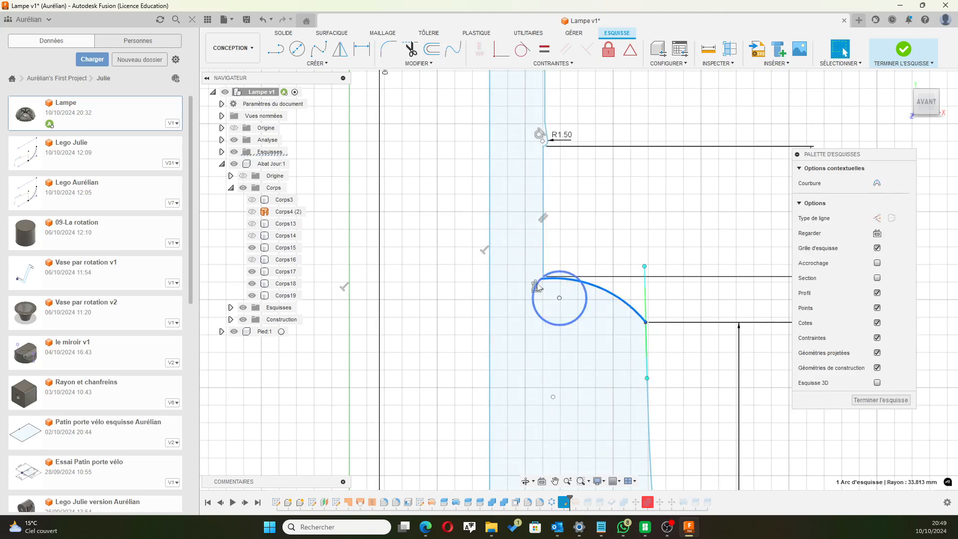
click(540, 280)
mouse_move(540, 280)
mouse_down()
mouse_move(539, 297)
mouse_move(572, 311)
mouse_move(618, 289)
mouse_move(596, 293)
mouse_up()
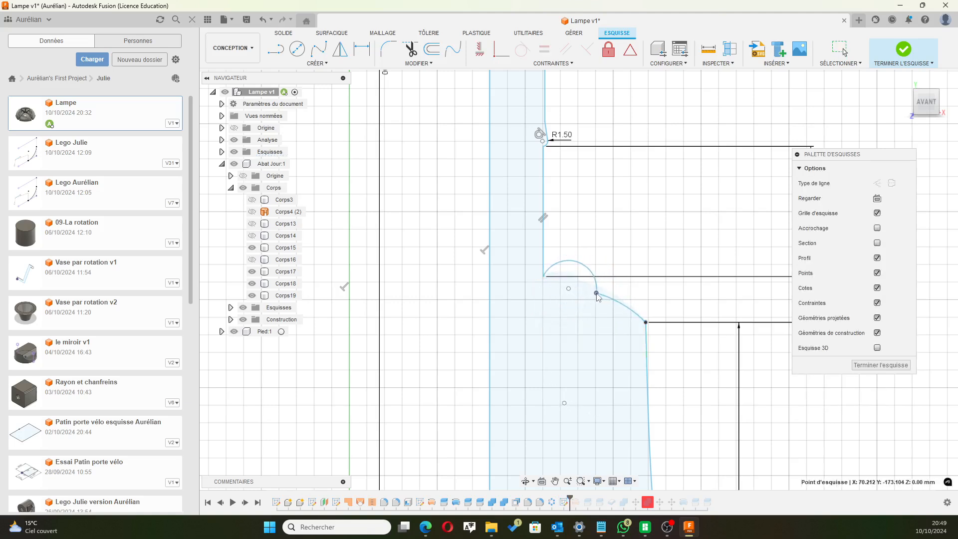
scroll(626, 213, down, 5)
scroll(638, 210, down, 1)
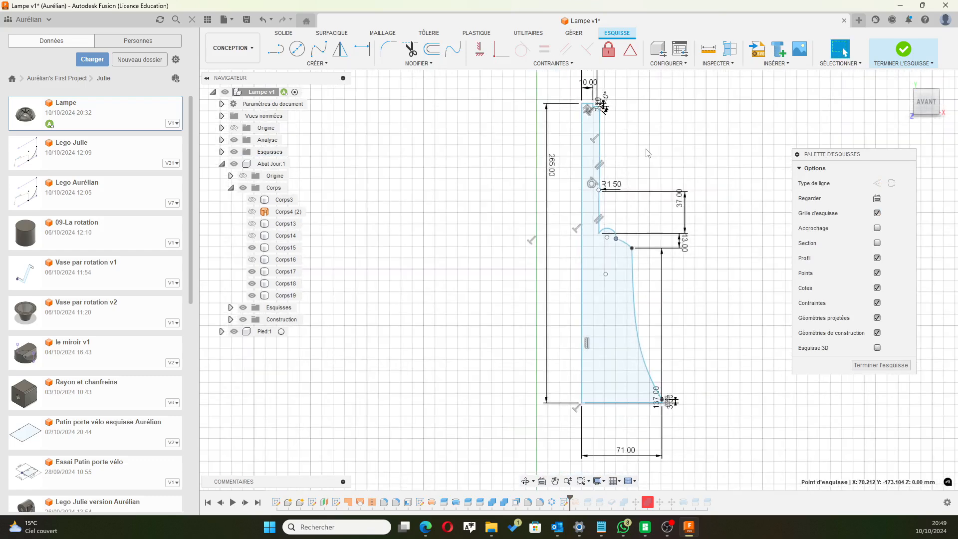
Project the upper edge of the lampshade's central sectioned arch into the sketch.
middle_drag(632, 150, 602, 176)
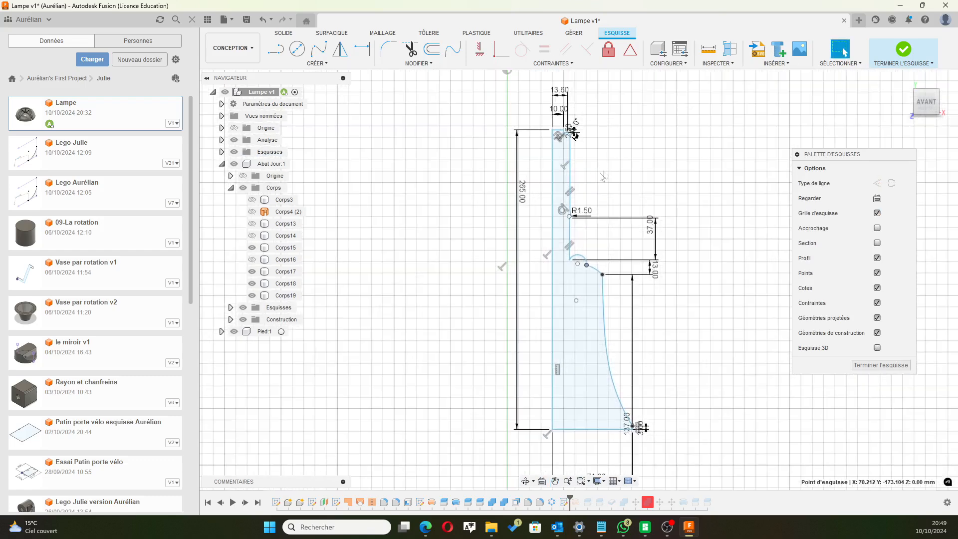
scroll(588, 200, down, 1)
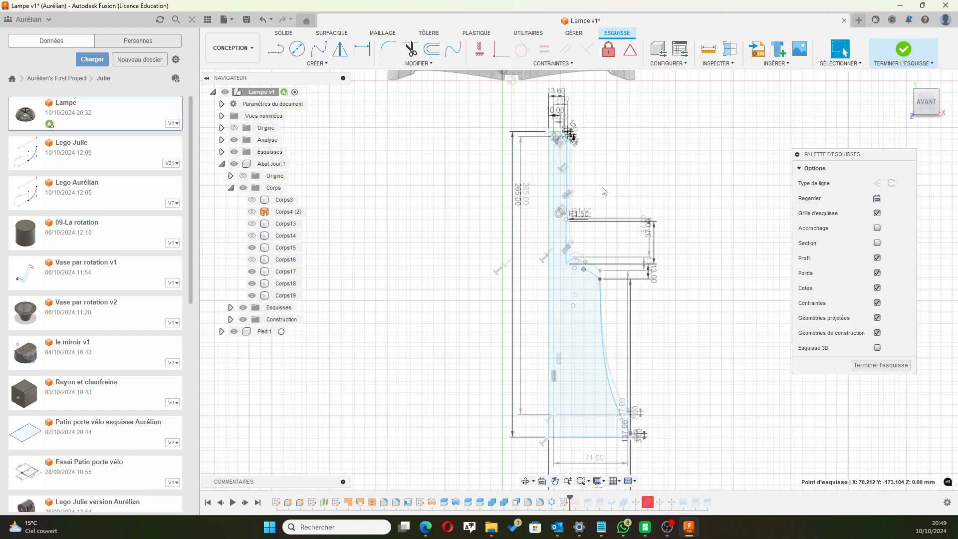
middle_drag(495, 134, 510, 226)
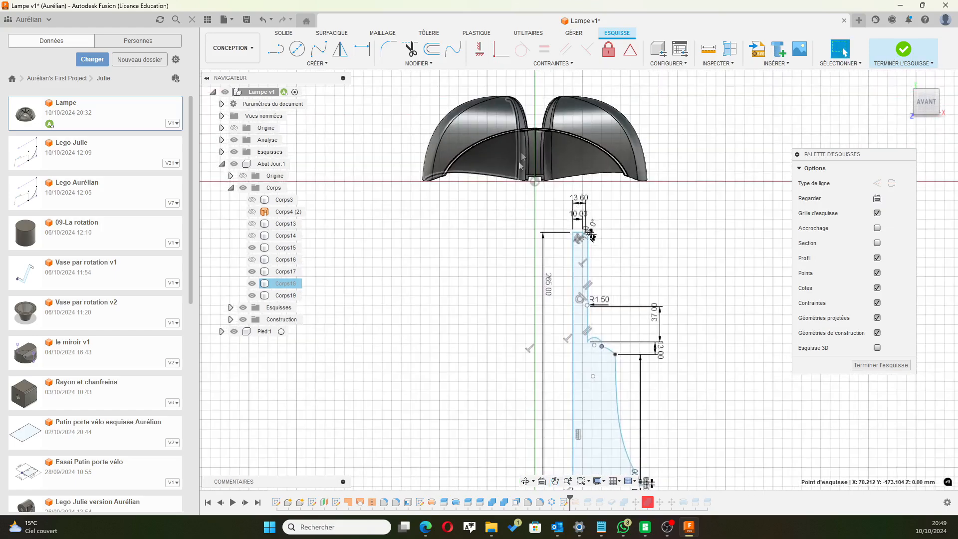
scroll(561, 226, up, 3)
scroll(561, 226, down, 2)
scroll(527, 127, up, 5)
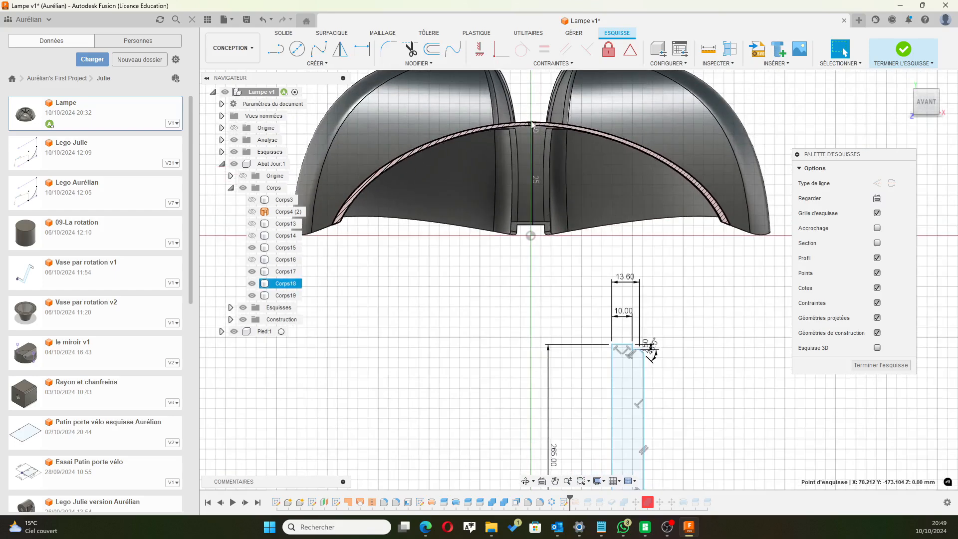
scroll(530, 125, up, 3)
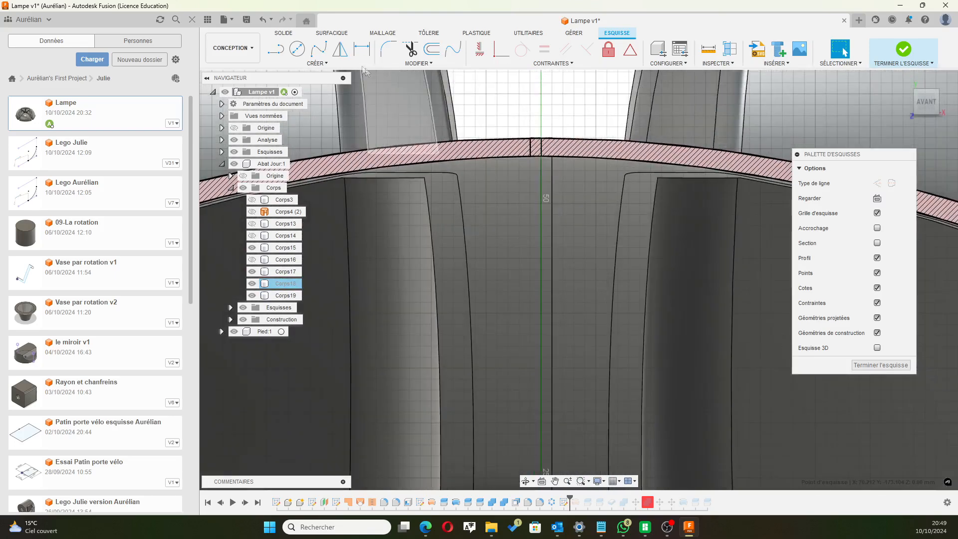
click(344, 64)
mouse_move(317, 216)
click(385, 215)
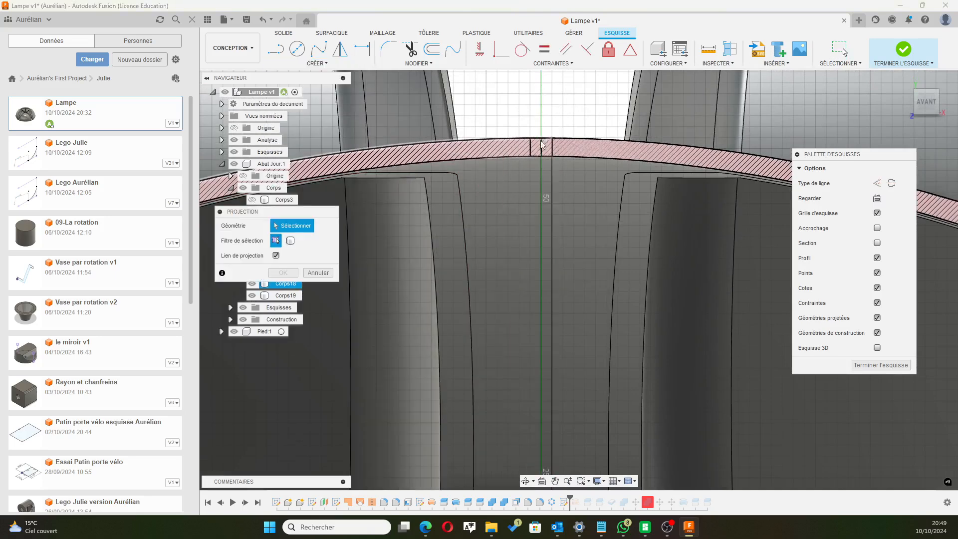
scroll(543, 144, up, 3)
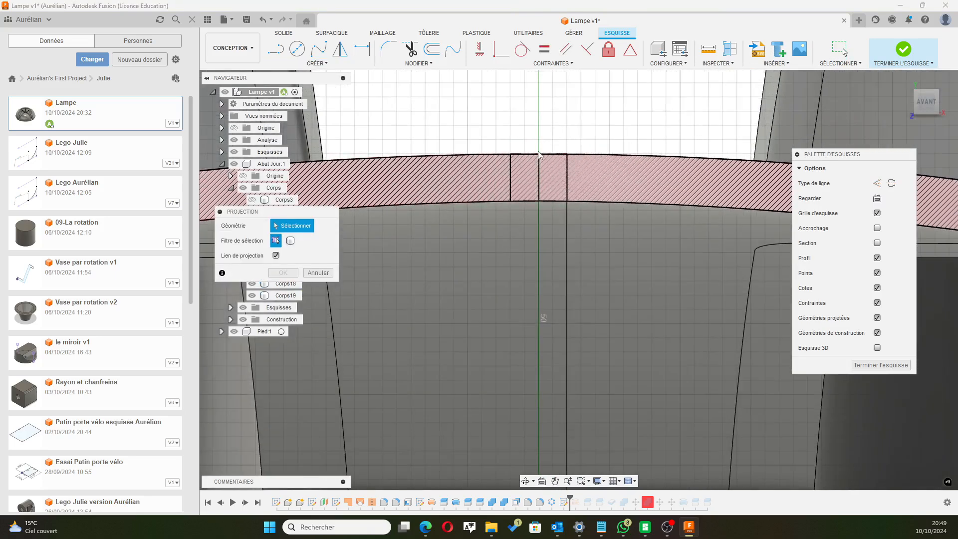
click(540, 155)
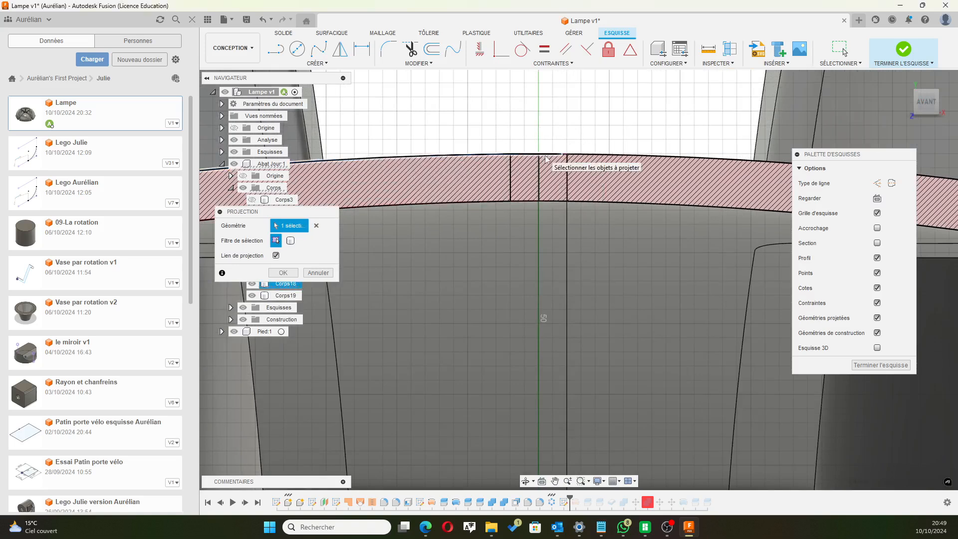
key(Return)
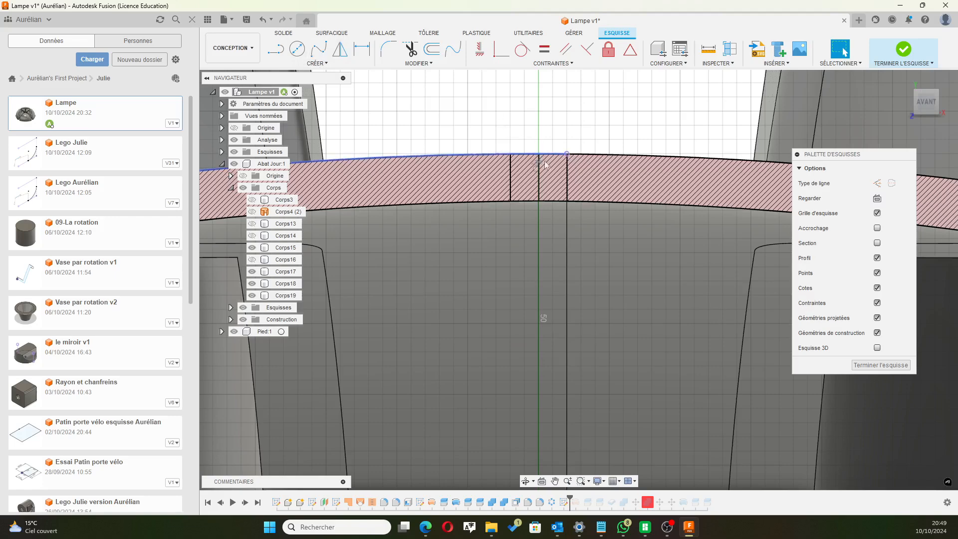
Make the foot profile's long vertical inner line coincident with the sketch origin.
scroll(533, 342, down, 5)
middle_drag(538, 365, 540, 133)
scroll(543, 336, down, 3)
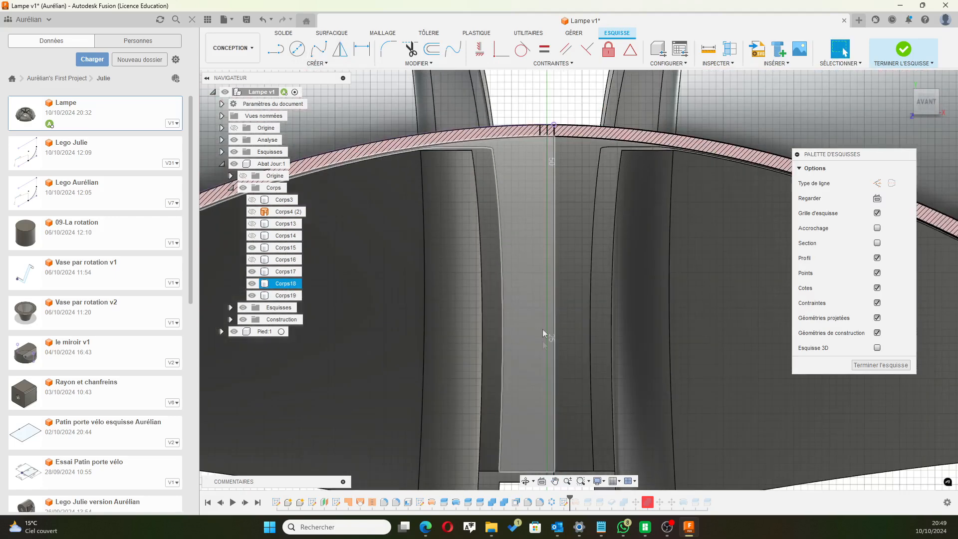
scroll(541, 339, down, 3)
middle_drag(540, 352, 510, 202)
mouse_move(666, 425)
middle_down()
mouse_move(624, 283)
mouse_move(627, 219)
middle_up()
click(630, 336)
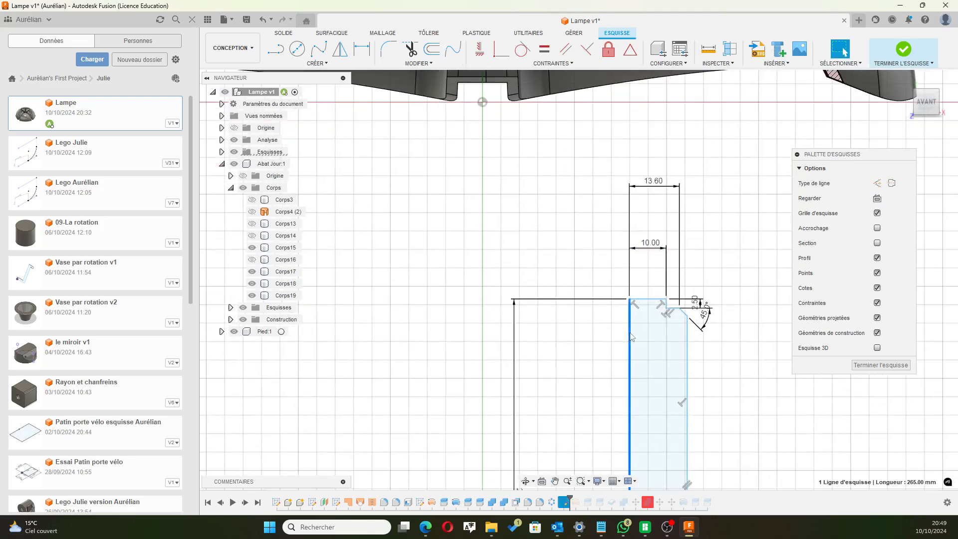
ctrl+click(482, 102)
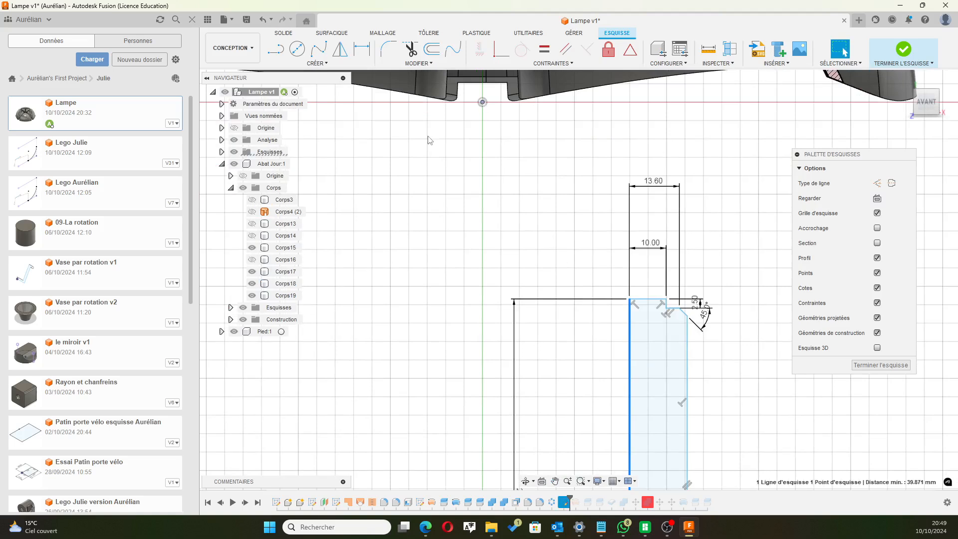
click(501, 49)
Try another coincident constraint between the profile's vertical inner line and its upper corner.
scroll(434, 218, down, 1)
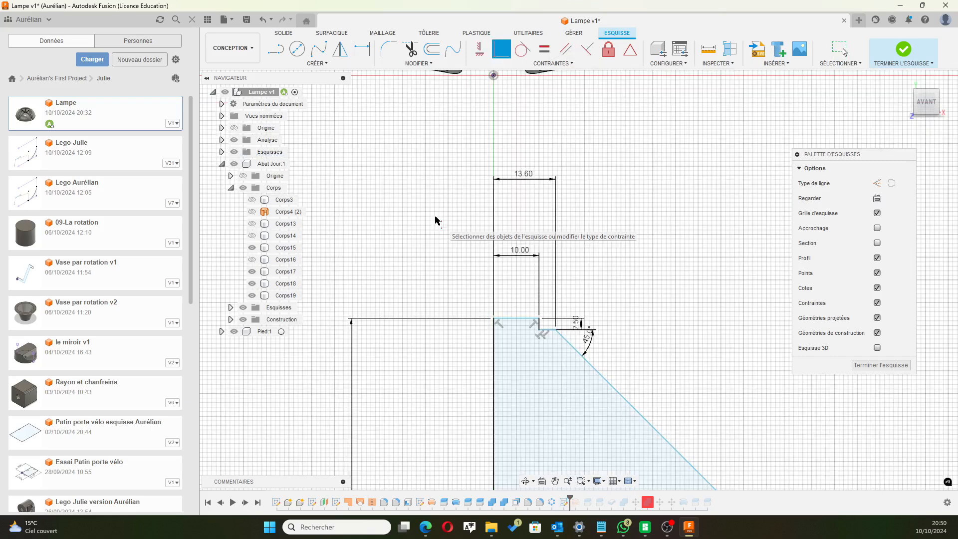
scroll(432, 220, down, 1)
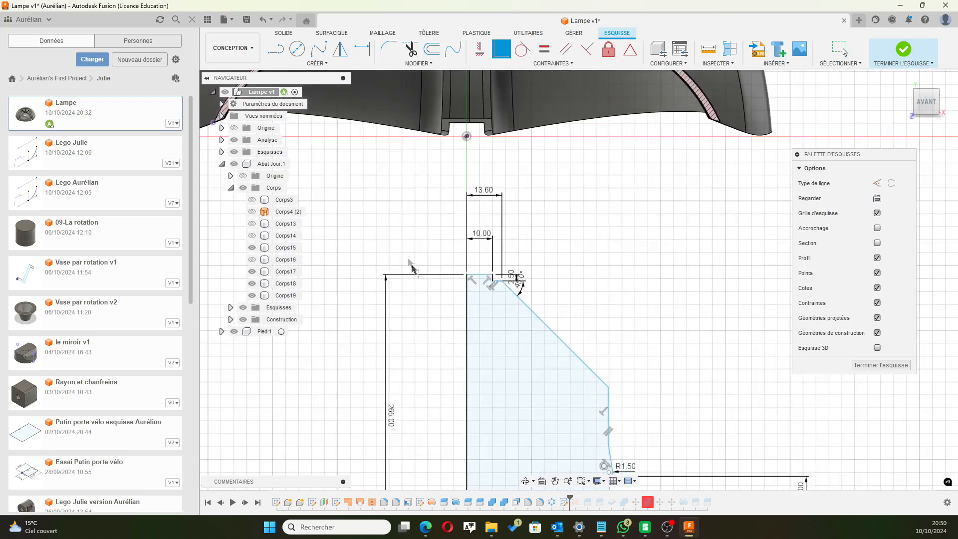
click(469, 315)
click(467, 280)
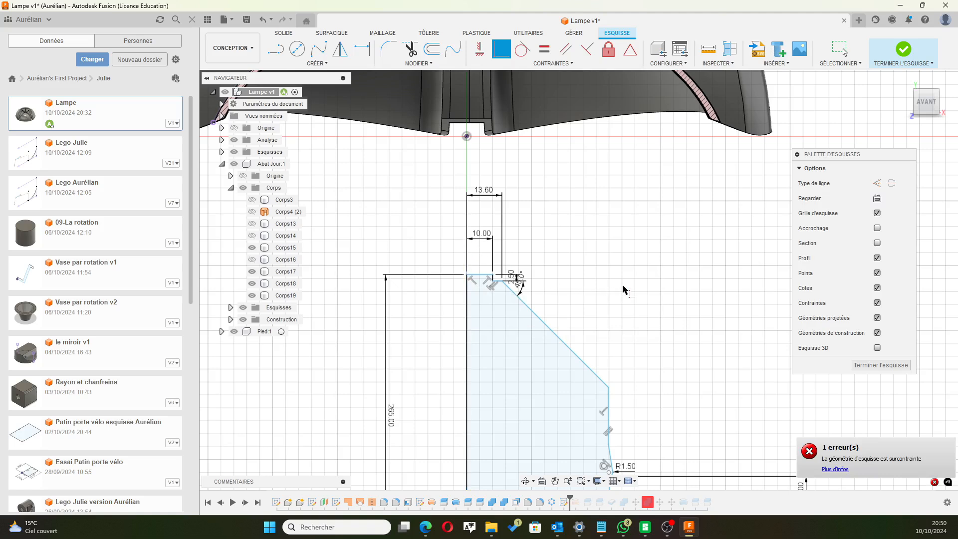
key(Escape)
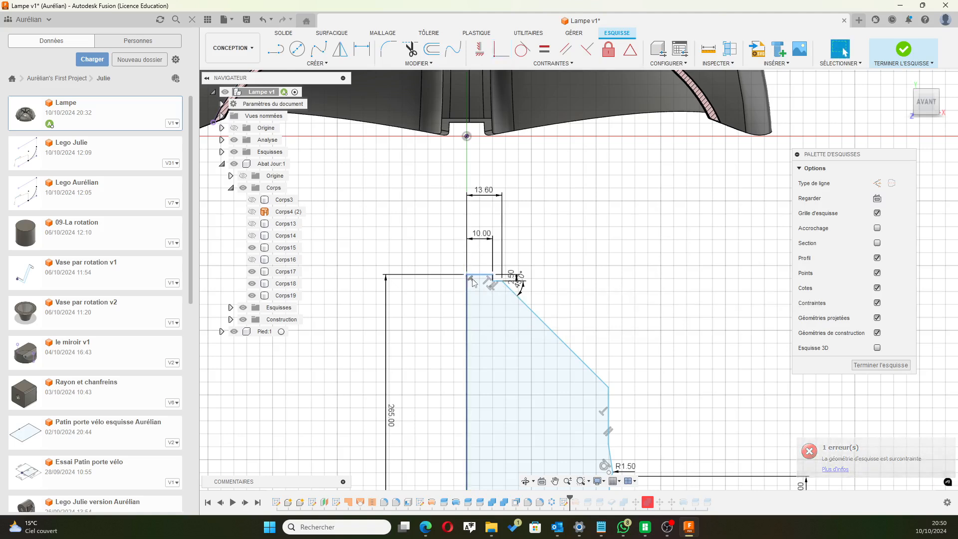
Move the profile's upper inner corner up the vertical axis to Y 56 mm, at the top of the lampshade's central arch.
mouse_move(468, 275)
mouse_down()
mouse_move(468, 94)
mouse_move(451, 236)
mouse_move(468, 339)
mouse_move(474, 108)
mouse_up()
mouse_move(474, 108)
middle_down()
mouse_move(460, 170)
mouse_move(456, 352)
middle_up()
drag(454, 352, 455, 243)
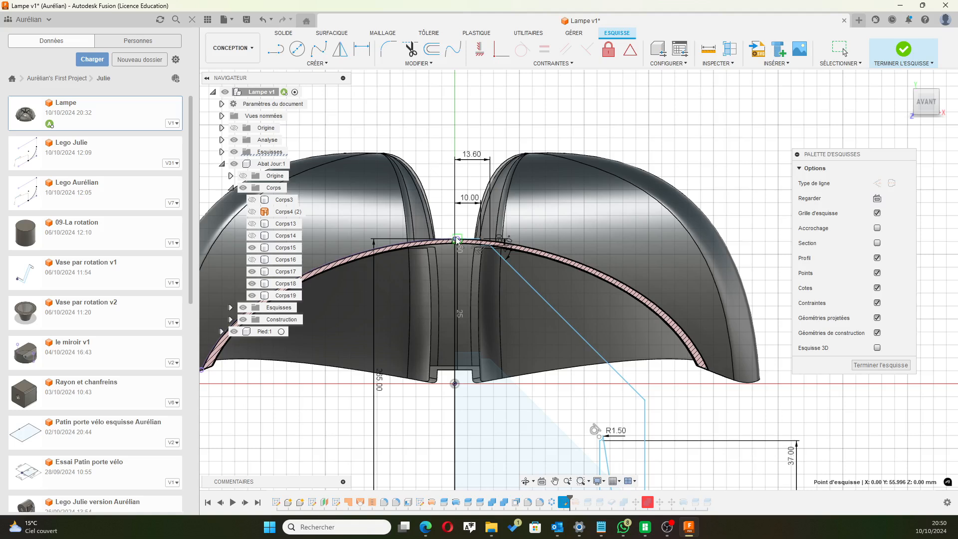
drag(456, 240, 459, 417)
scroll(464, 242, up, 5)
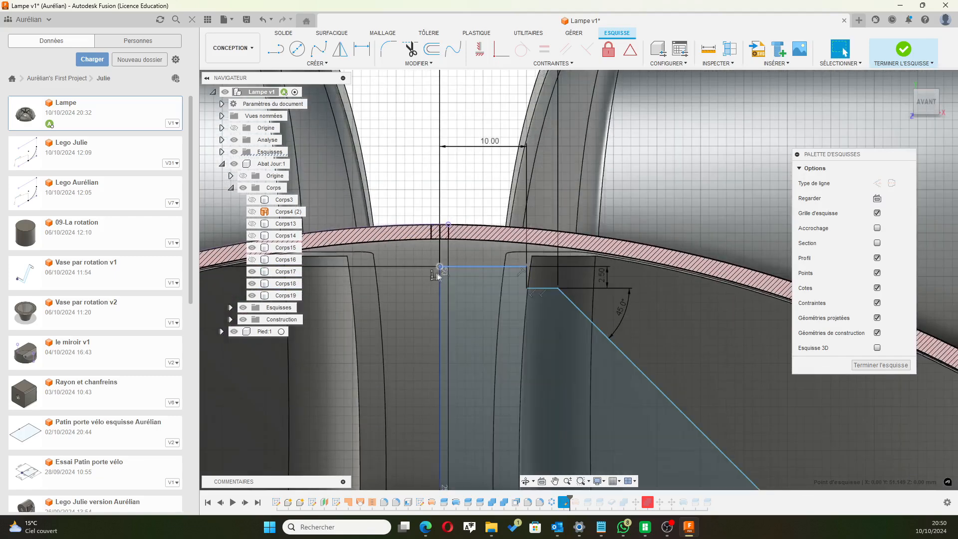
drag(441, 268, 441, 219)
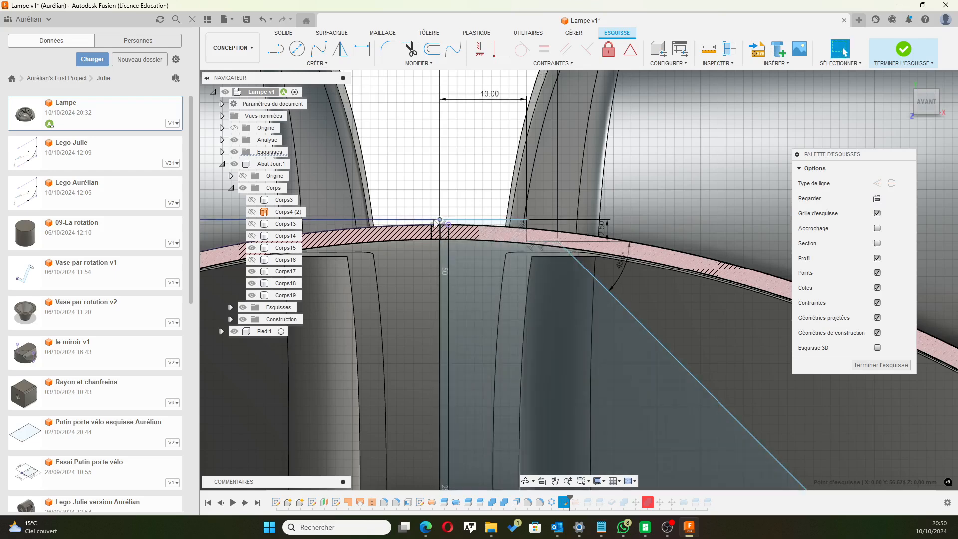
scroll(449, 225, up, 4)
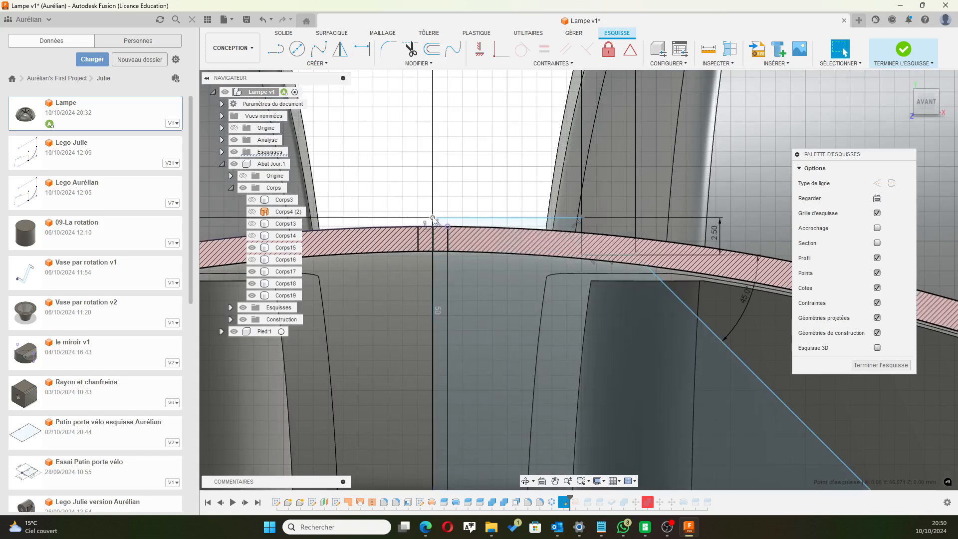
drag(433, 218, 433, 231)
scroll(630, 277, up, 5)
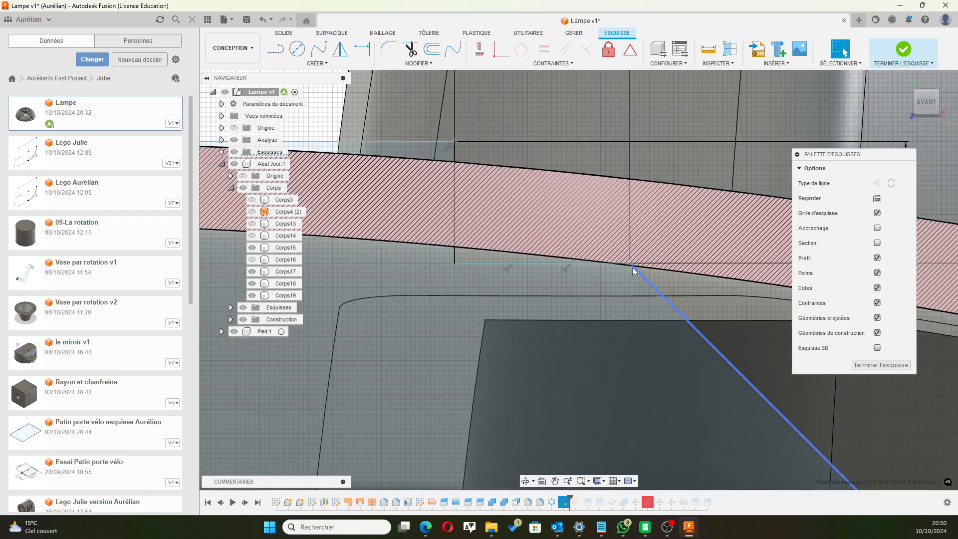
scroll(576, 274, down, 4)
scroll(575, 274, down, 5)
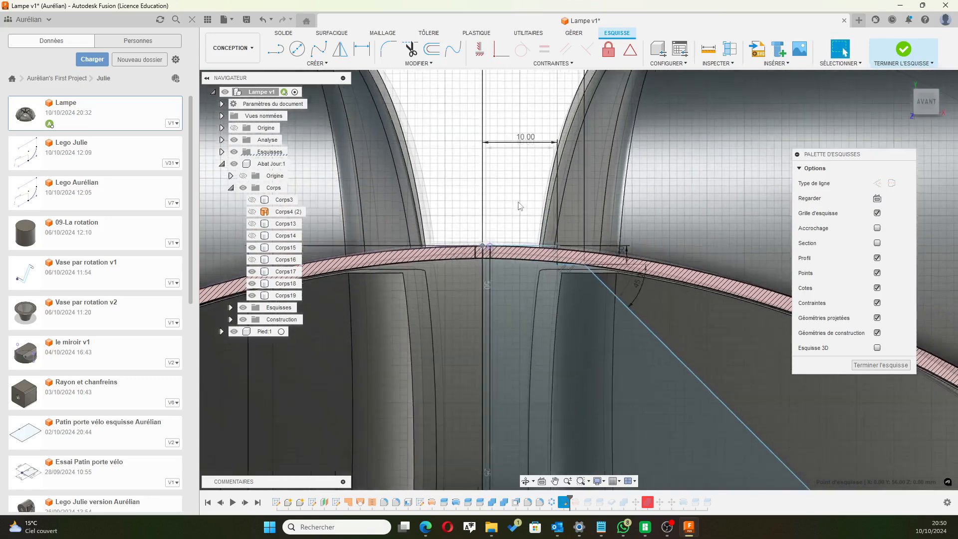
Finish the sketch and check the overall foot profile against the lampshade.
click(862, 366)
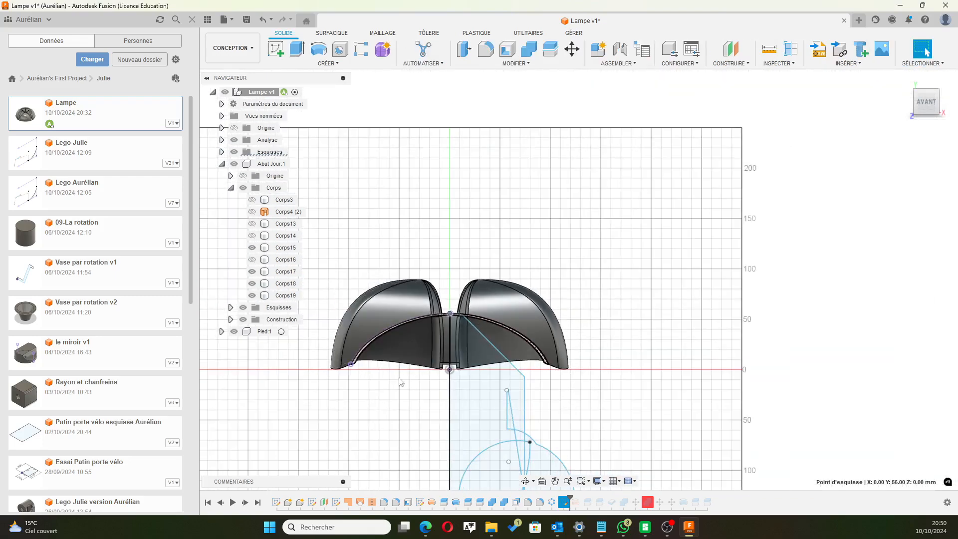
scroll(389, 424, down, 2)
scroll(408, 394, up, 3)
scroll(522, 399, down, 5)
scroll(541, 399, up, 2)
middle_drag(541, 398, 551, 262)
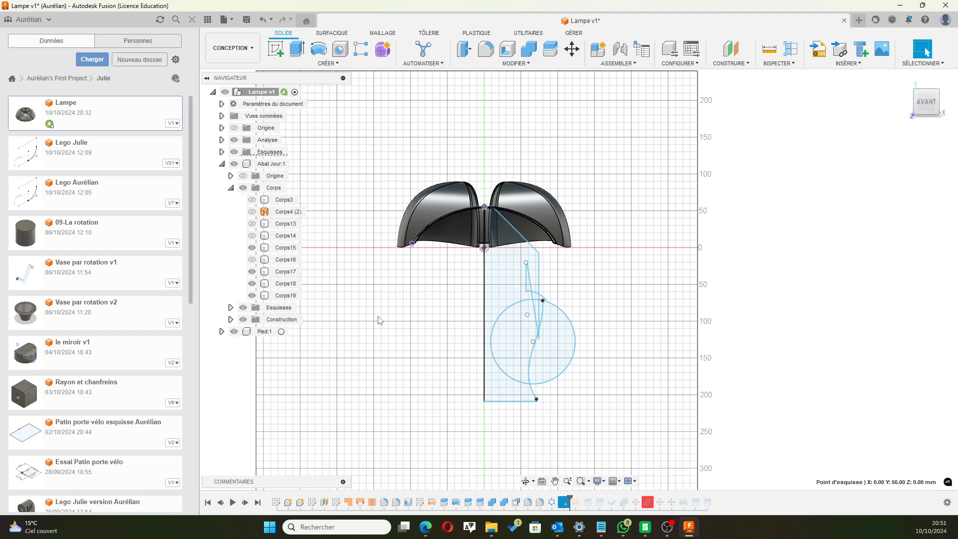
Undo finishing the sketch, the profile corner moves and the coincident constraint with the origin.
key(ctrl+z)
key(ctrl+z)
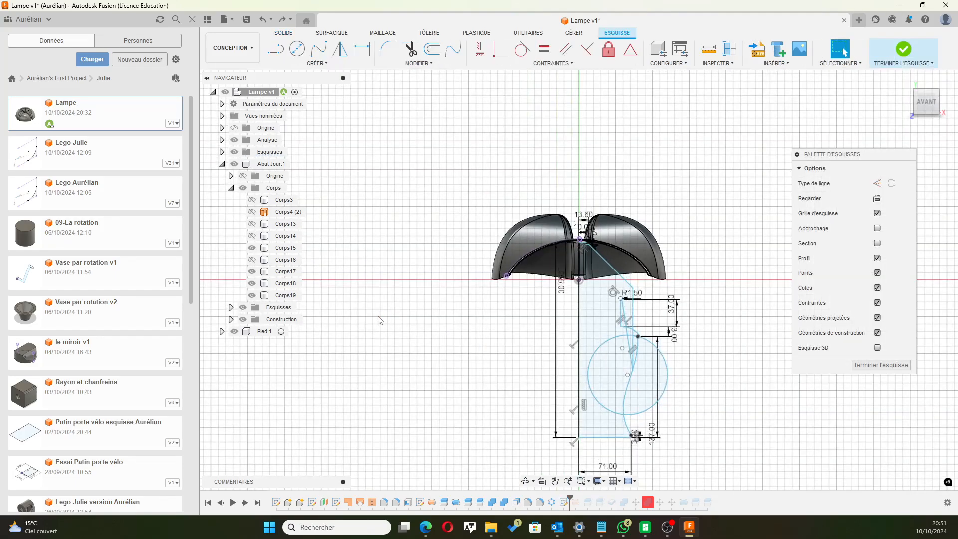
key(ctrl+z)
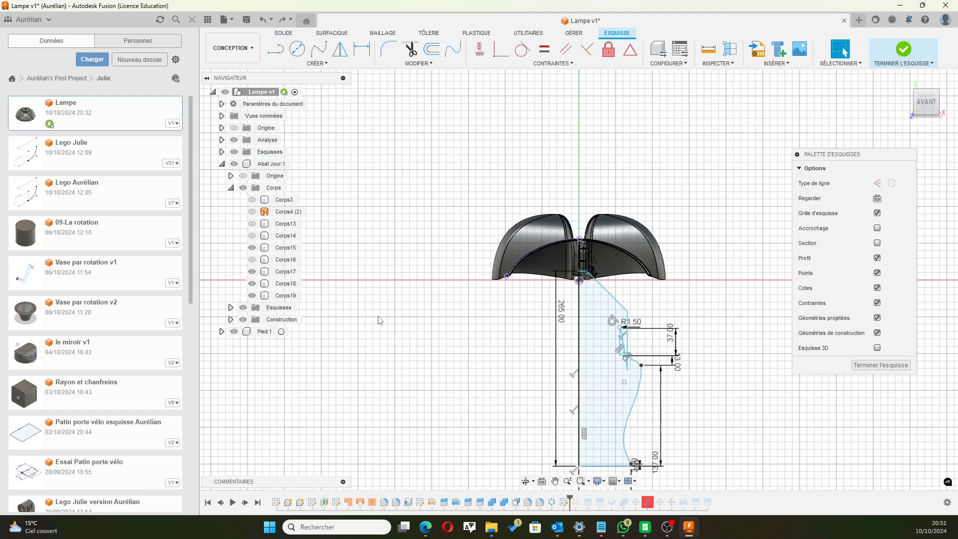
key(ctrl+z)
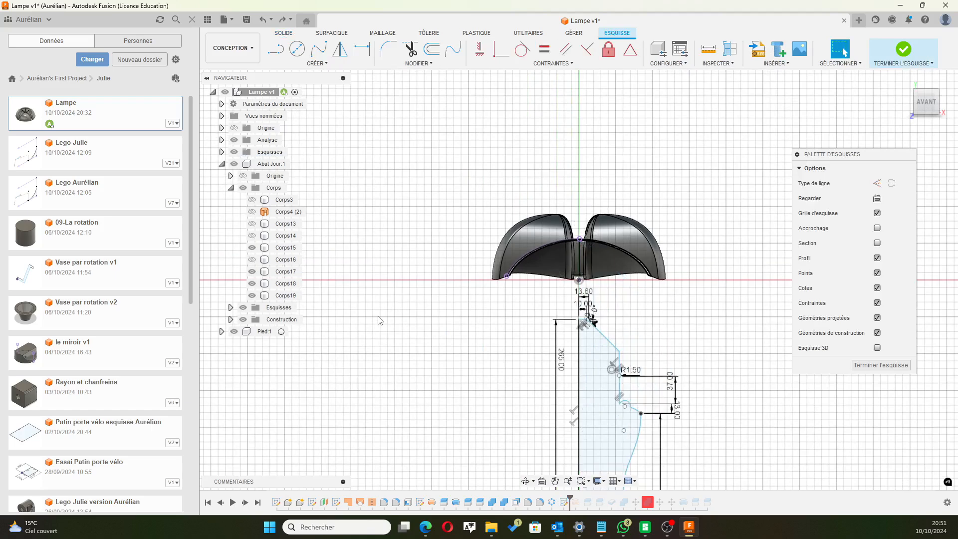
key(ctrl+z)
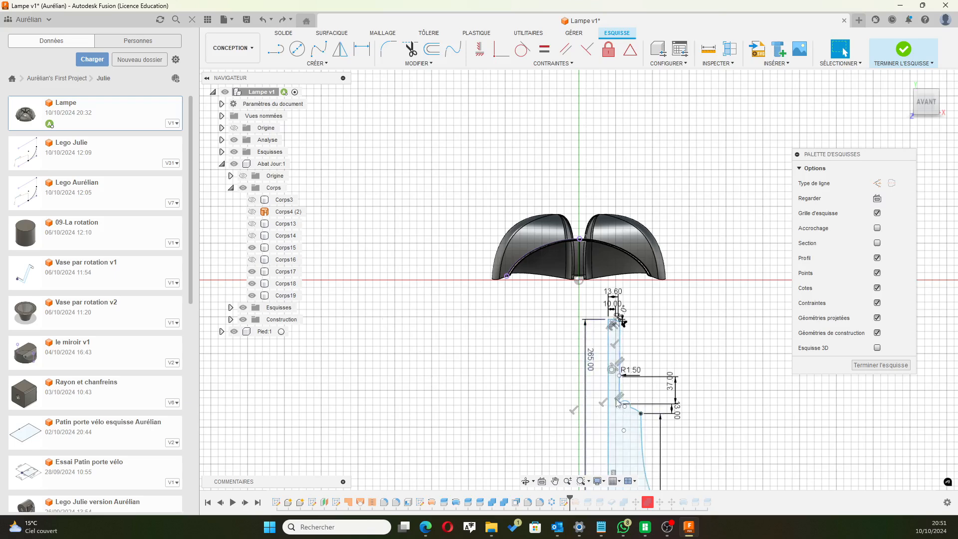
scroll(616, 402, up, 2)
mouse_move(617, 431)
middle_down()
mouse_move(592, 242)
mouse_move(551, 336)
middle_up()
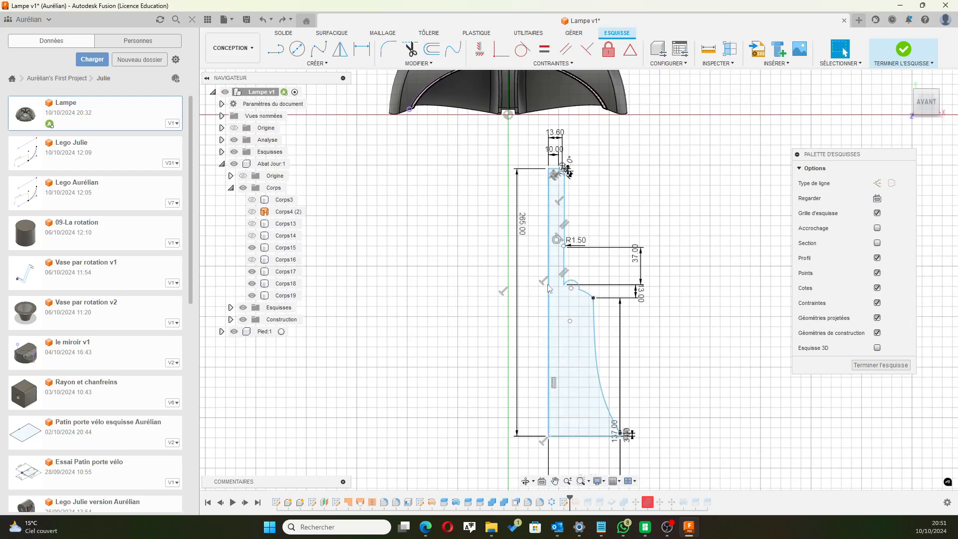
Move the foot profile toward the vertical axis, placing its upper inner corner at about X 7.7 mm, Y -51 mm.
click(554, 309)
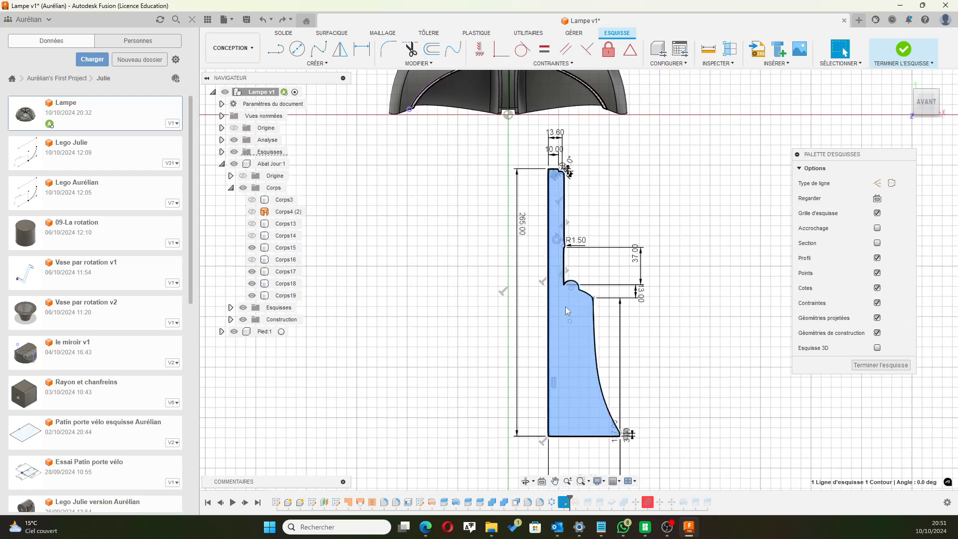
drag(536, 288, 468, 274)
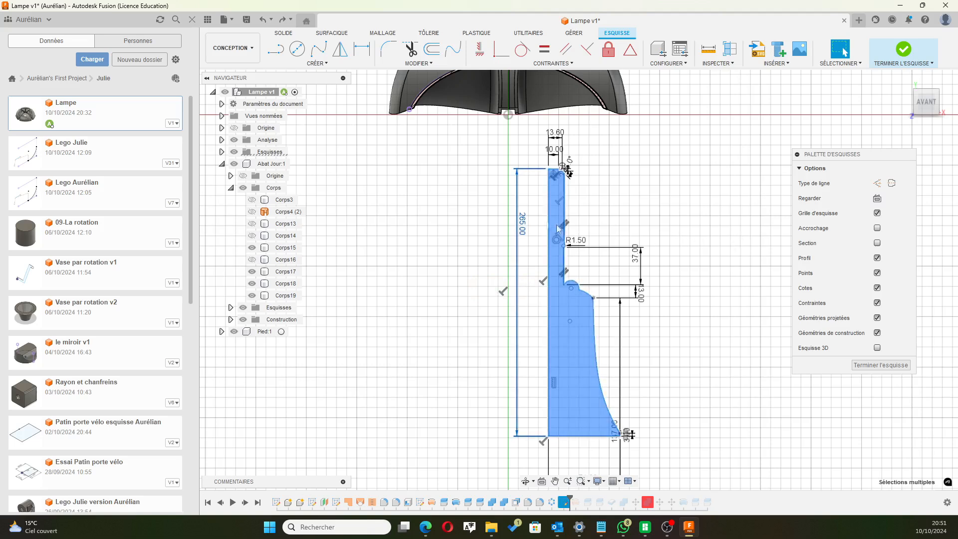
click(550, 200)
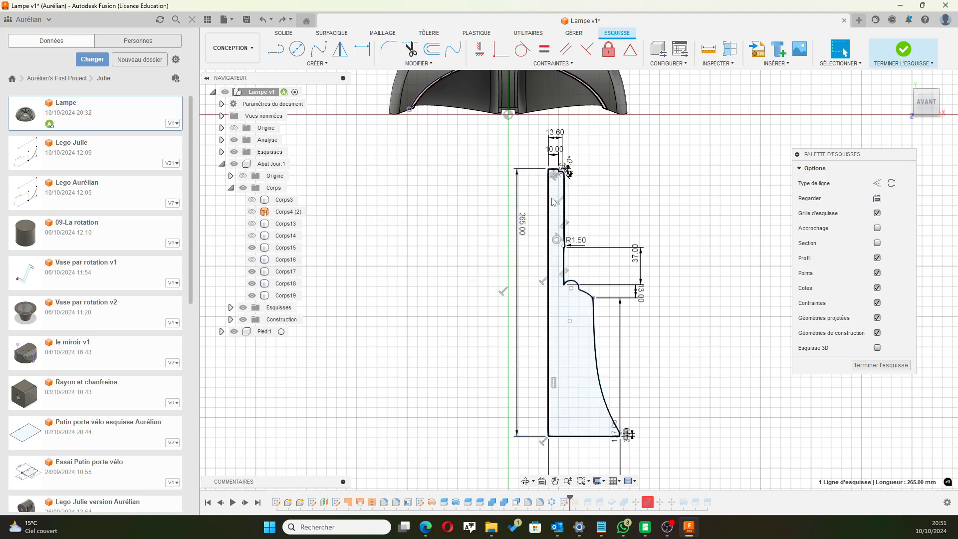
drag(517, 198, 518, 199)
drag(593, 299, 555, 295)
double_click(560, 379)
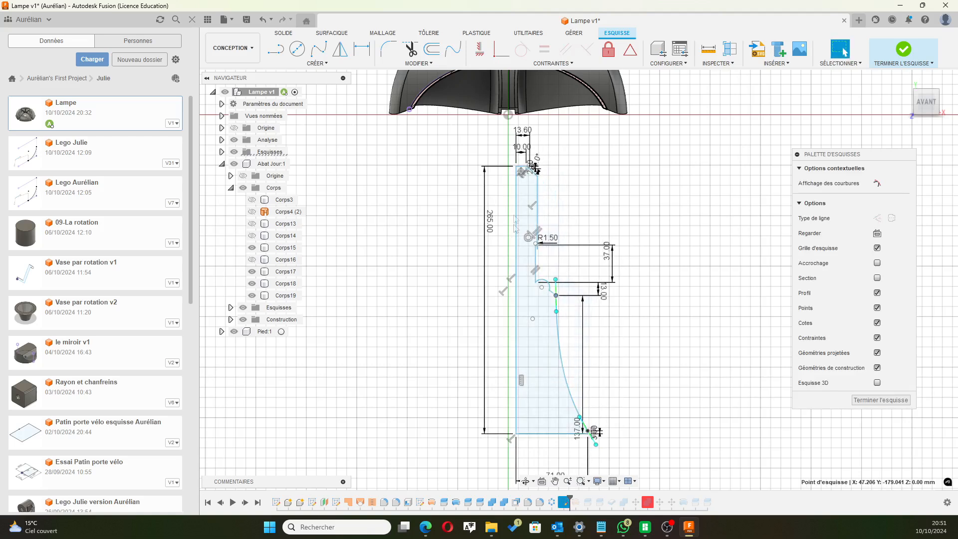
key(Escape)
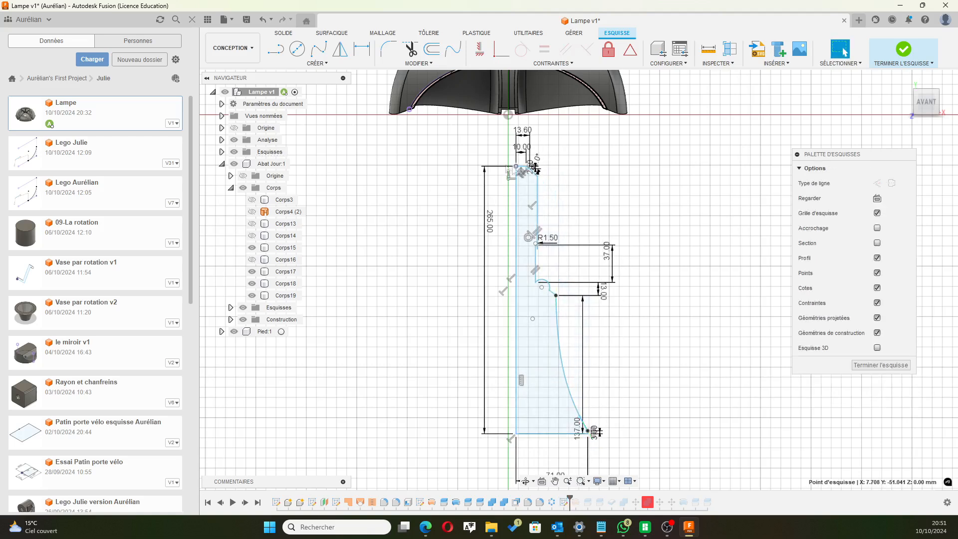
Try a coincident constraint between the profile's upper inner corner and the sketch origin, and undo it.
ctrl+click(508, 115)
click(501, 49)
scroll(536, 154, down, 2)
scroll(536, 154, down, 1)
key(Escape)
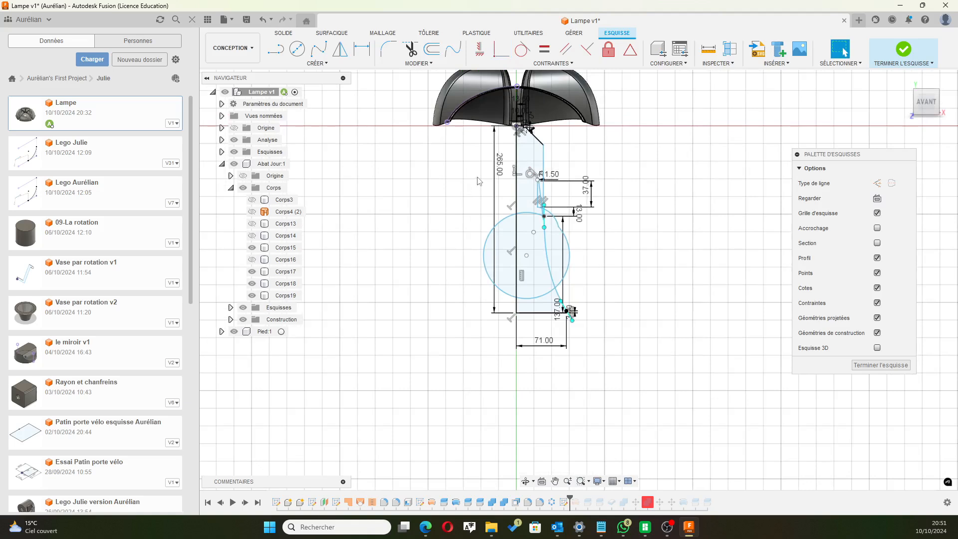
key(ctrl+z)
Make the profile's vertical inner line coincident with the sketch origin so it lies on the vertical axis.
click(524, 208)
click(501, 49)
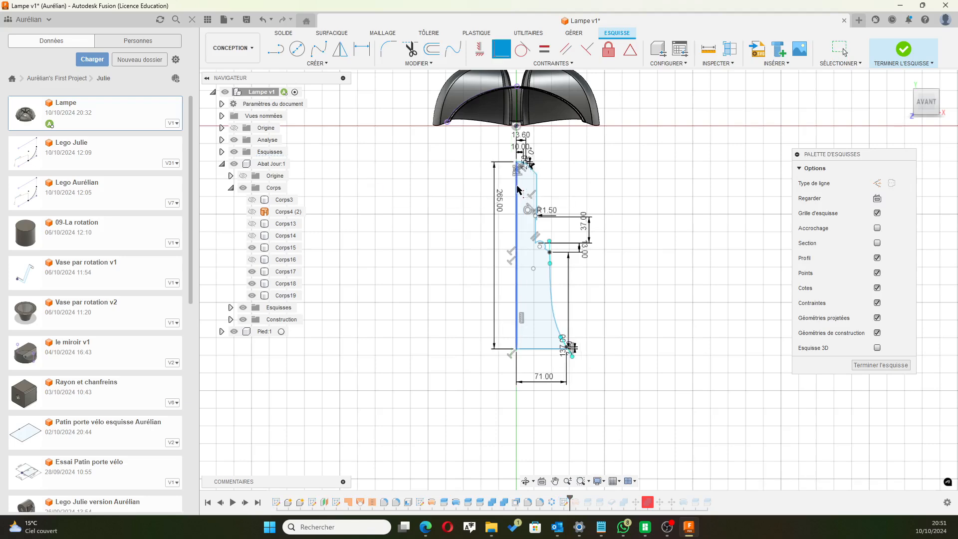
click(516, 162)
scroll(521, 158, up, 2)
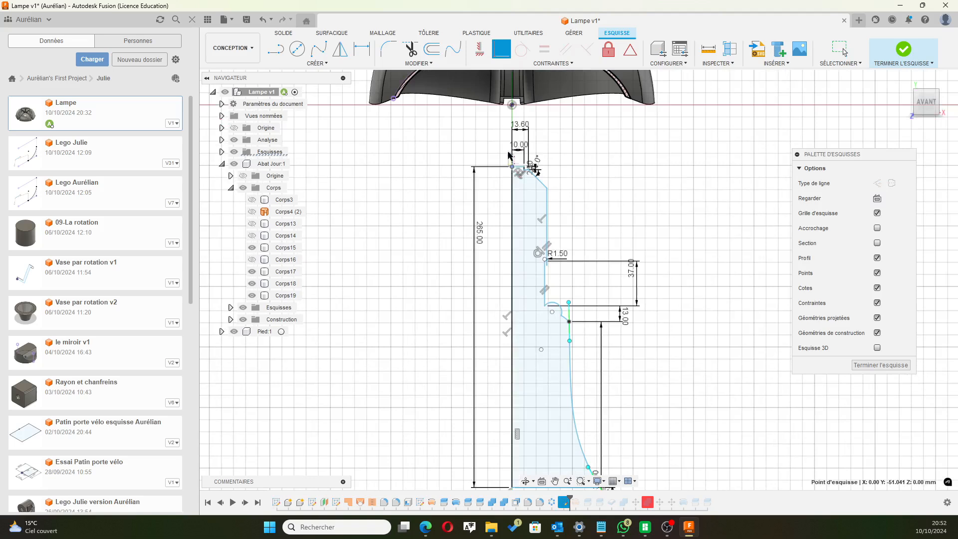
key(Escape)
click(512, 167)
key(Escape)
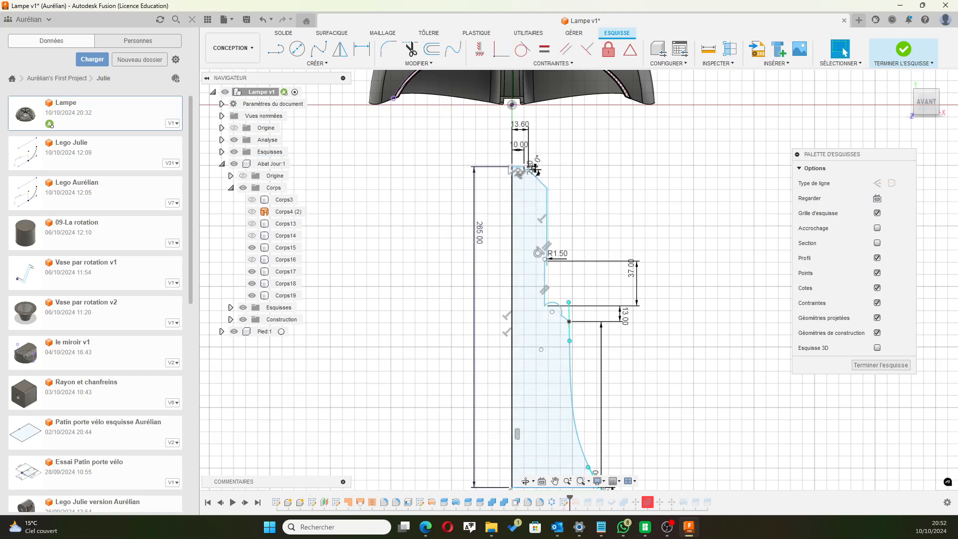
Slide the profile's upper inner corner along the vertical axis to about Y -27.7 mm.
drag(512, 167, 512, 93)
scroll(523, 135, down, 3)
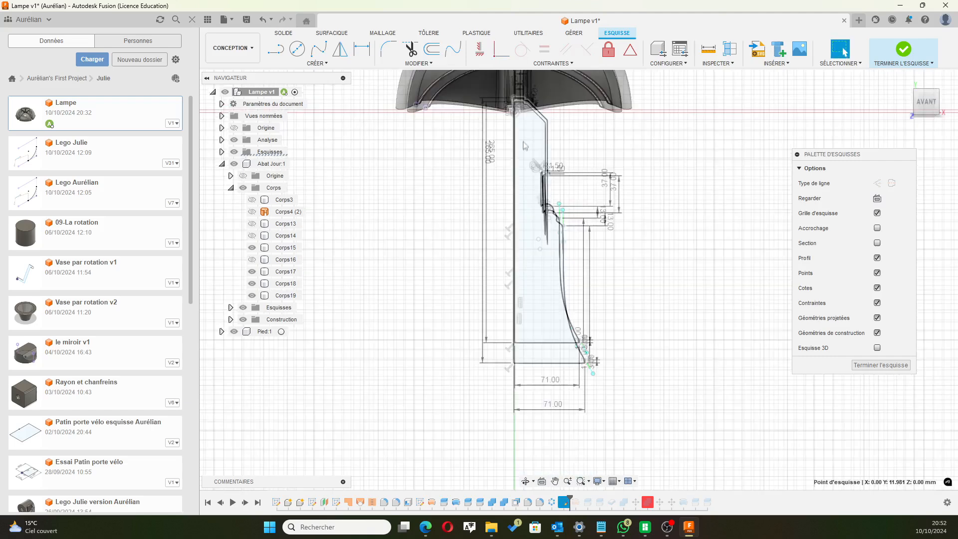
scroll(523, 142, up, 3)
mouse_move(512, 90)
mouse_down()
mouse_move(516, 198)
mouse_move(517, 127)
mouse_move(516, 141)
mouse_up()
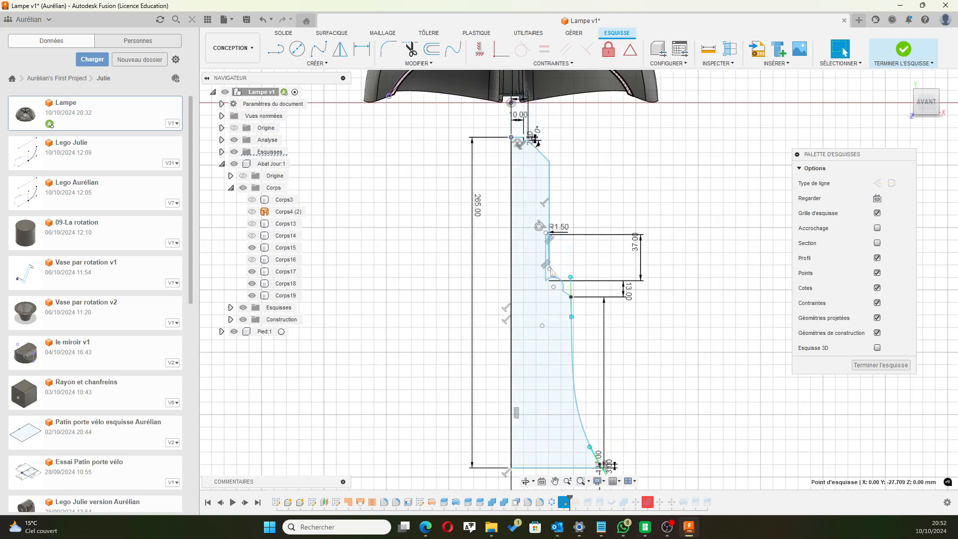
Reshape the upper neck by moving its outer vertical line and lower endpoint inward, about 12.4 mm from the inner line.
drag(549, 269, 558, 210)
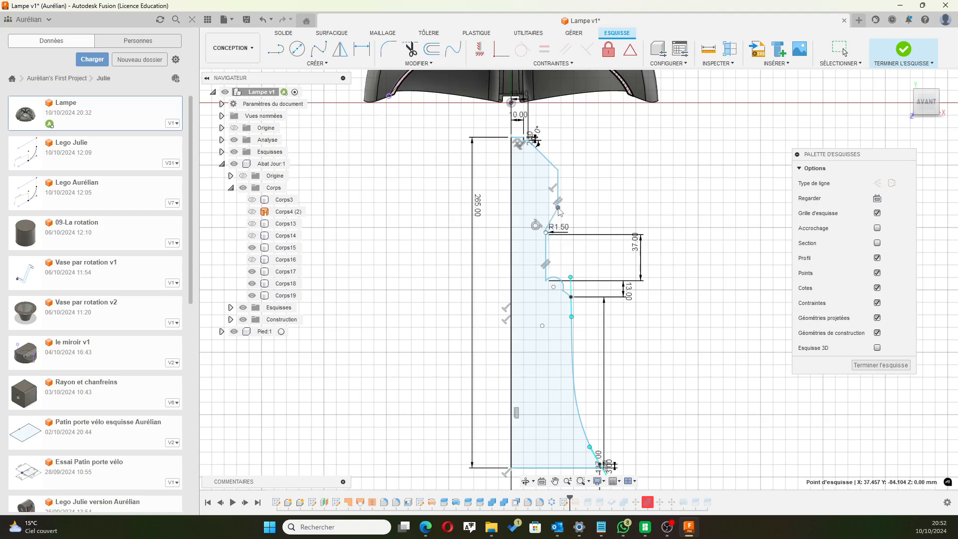
drag(559, 209, 539, 205)
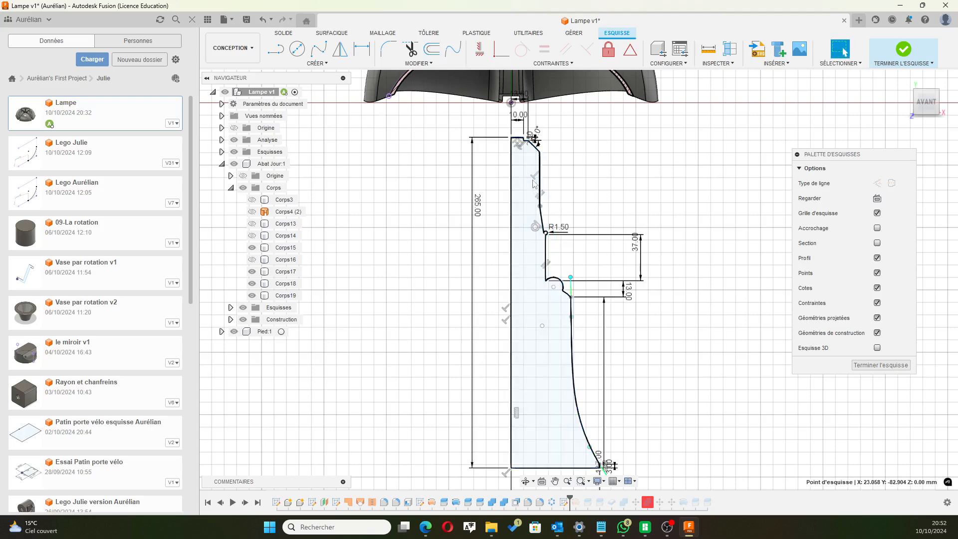
scroll(534, 177, up, 2)
scroll(534, 178, up, 4)
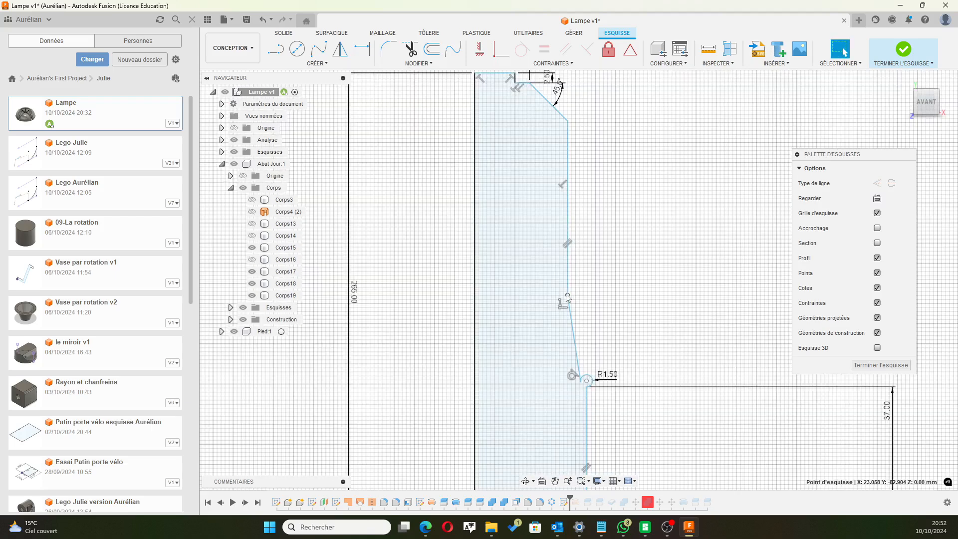
drag(565, 298, 538, 300)
click(539, 255)
drag(540, 256, 524, 256)
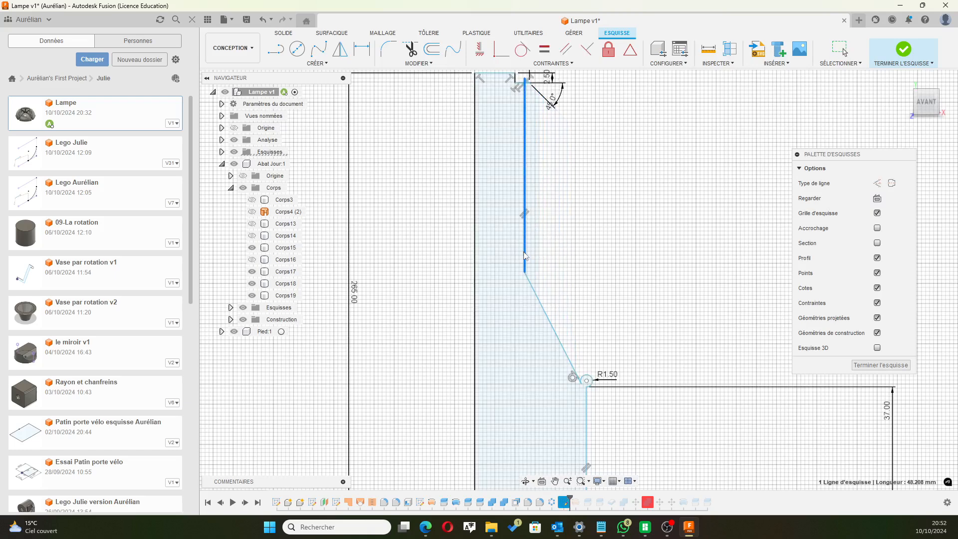
Dimension the upper neck's width between the inner line and the outer vertical line at 16 mm.
scroll(554, 220, down, 4)
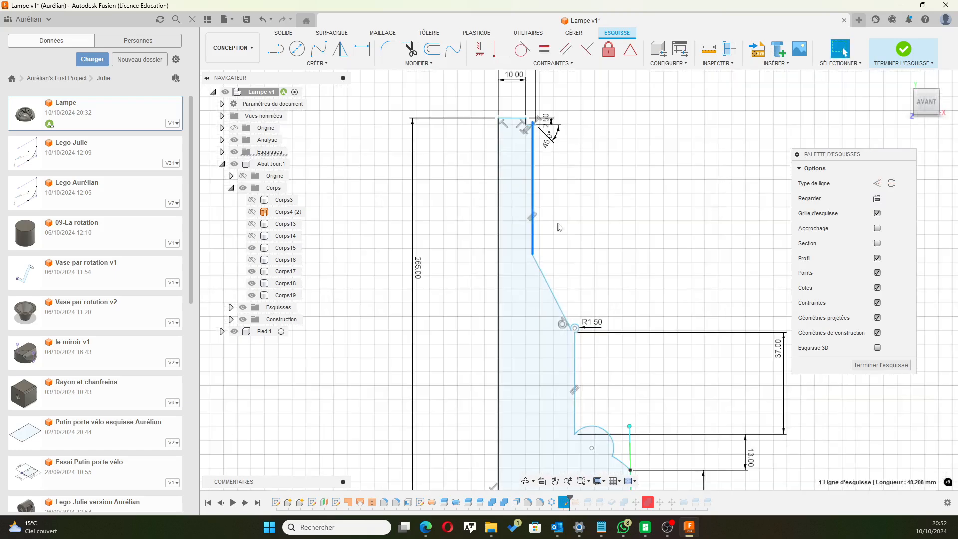
scroll(581, 231, down, 1)
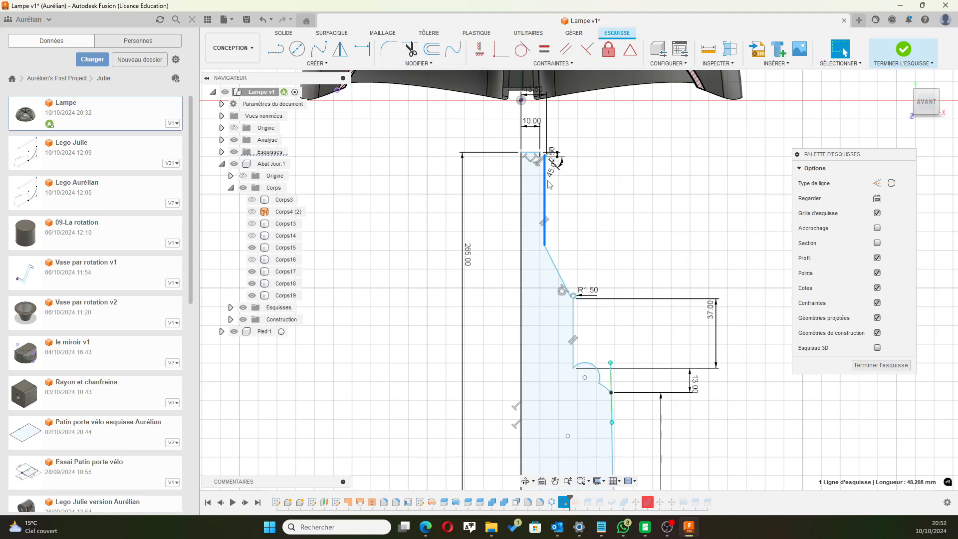
key(d)
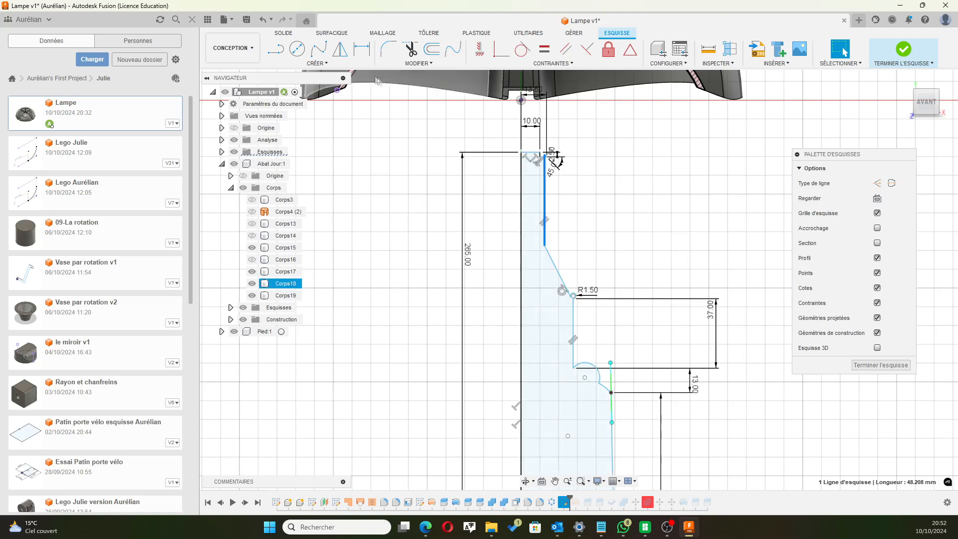
click(522, 213)
click(534, 212)
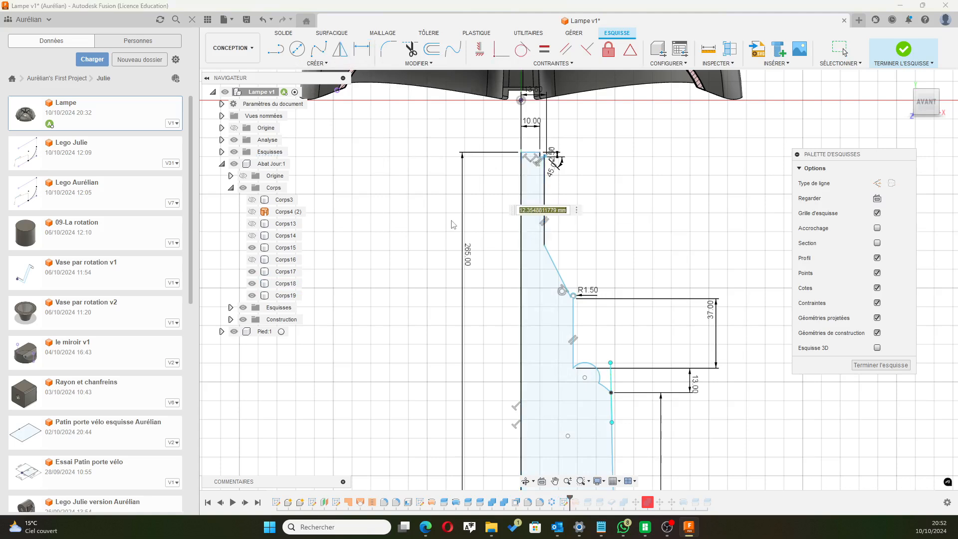
text(16)
key(Return)
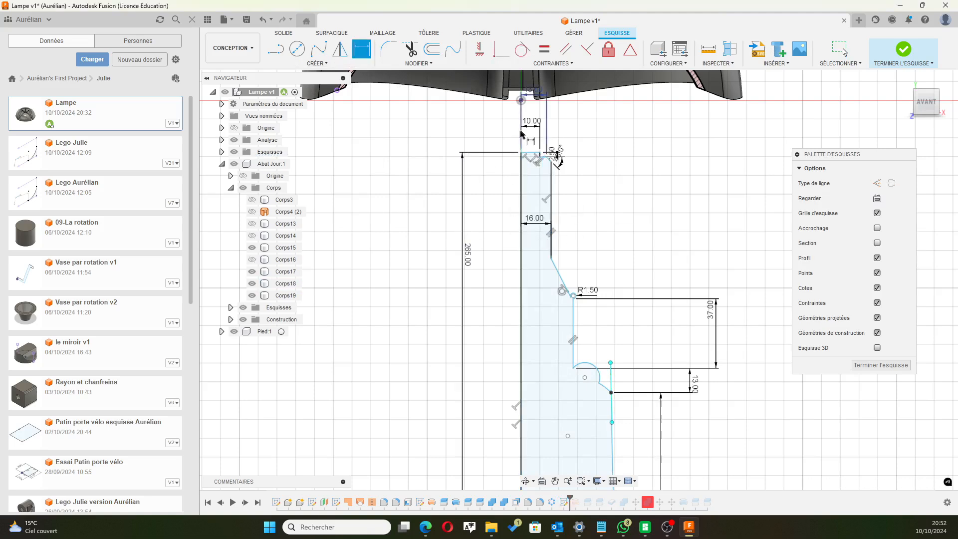
Raise the profile's upper inner corner along the vertical axis to about Y 56 mm, at the top of the lampshade's central arch.
scroll(529, 155, up, 2)
click(521, 161)
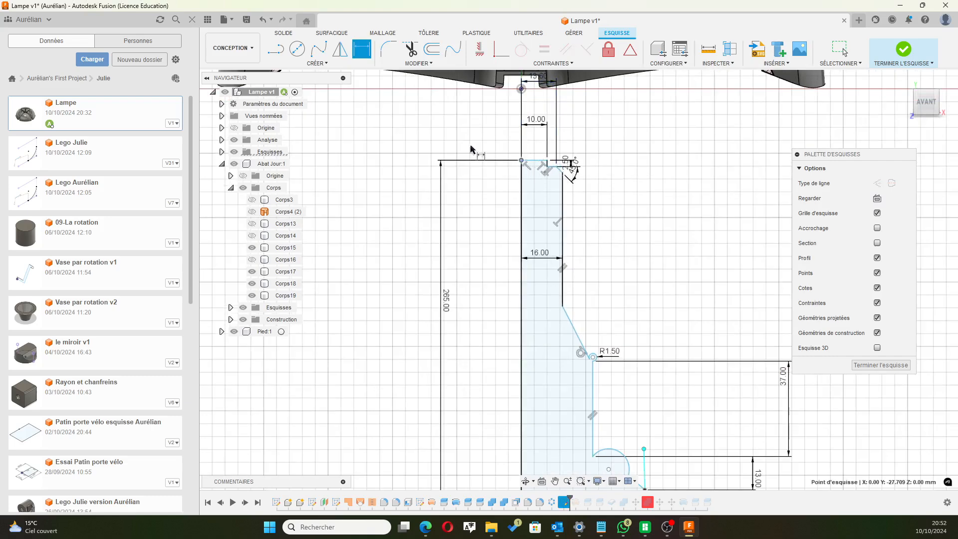
key(Escape)
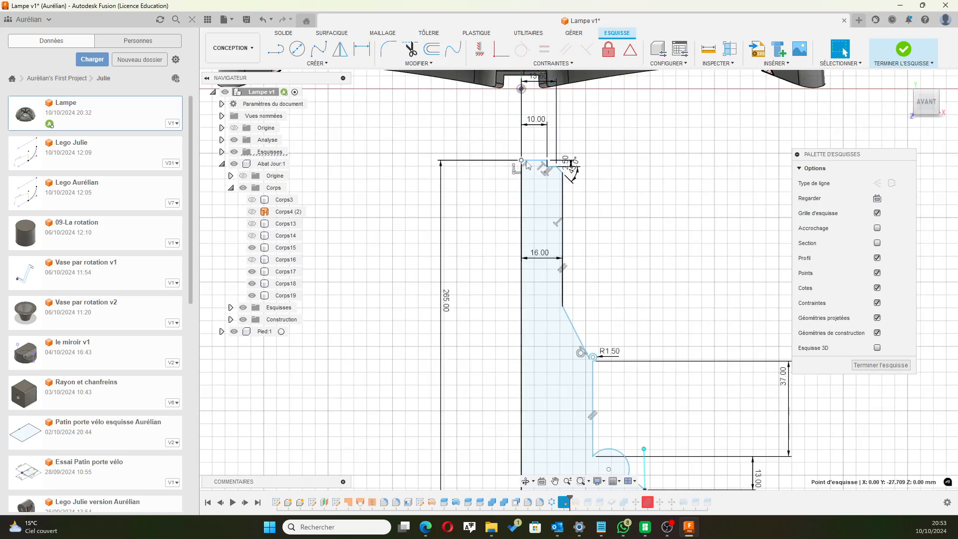
mouse_move(522, 162)
mouse_down()
mouse_move(522, 99)
mouse_move(531, 100)
mouse_up()
scroll(543, 212, down, 4)
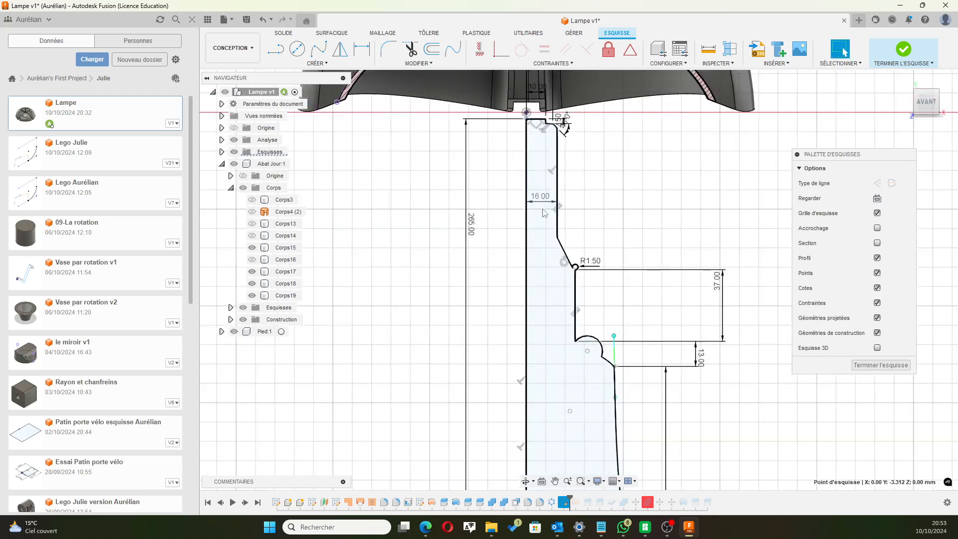
middle_drag(475, 179, 484, 257)
scroll(540, 222, down, 2)
scroll(541, 223, up, 4)
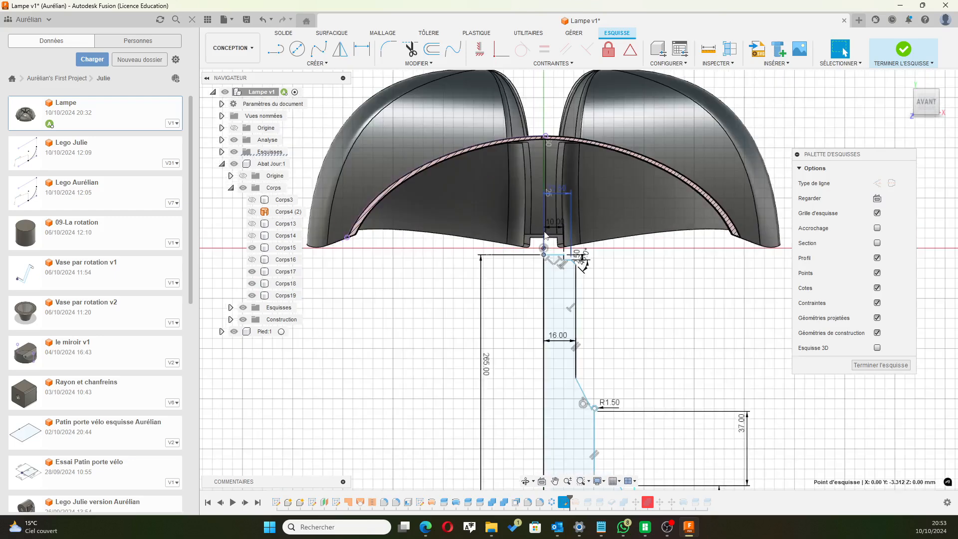
drag(544, 268, 549, 86)
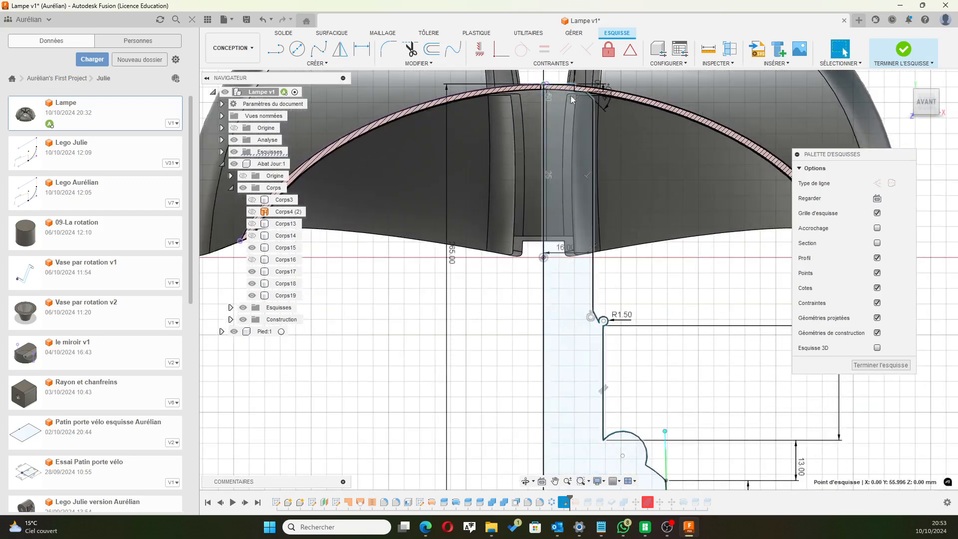
scroll(553, 90, up, 3)
middle_drag(600, 102, 600, 182)
click(526, 155)
Finish the sketch and start a Revolve of the foot profile about its vertical inner line.
scroll(540, 205, down, 3)
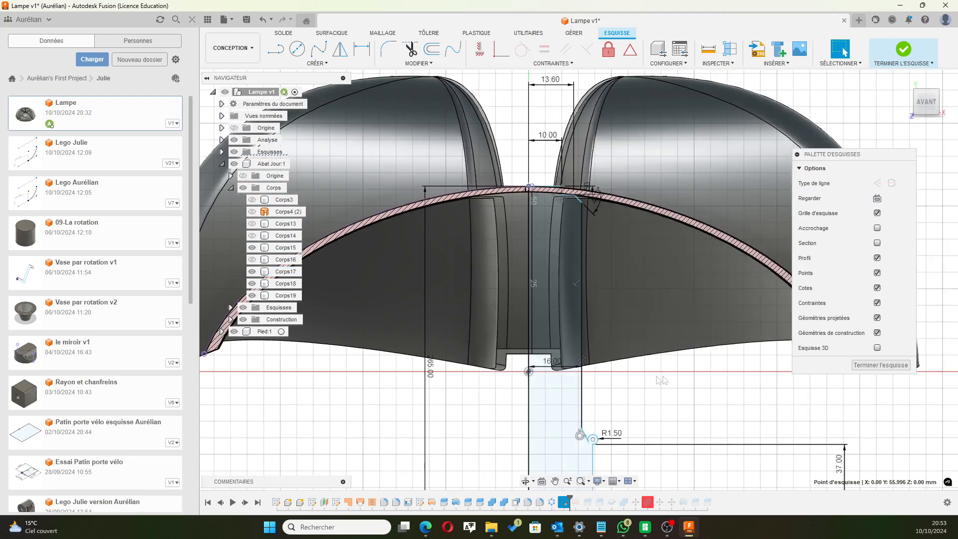
click(880, 364)
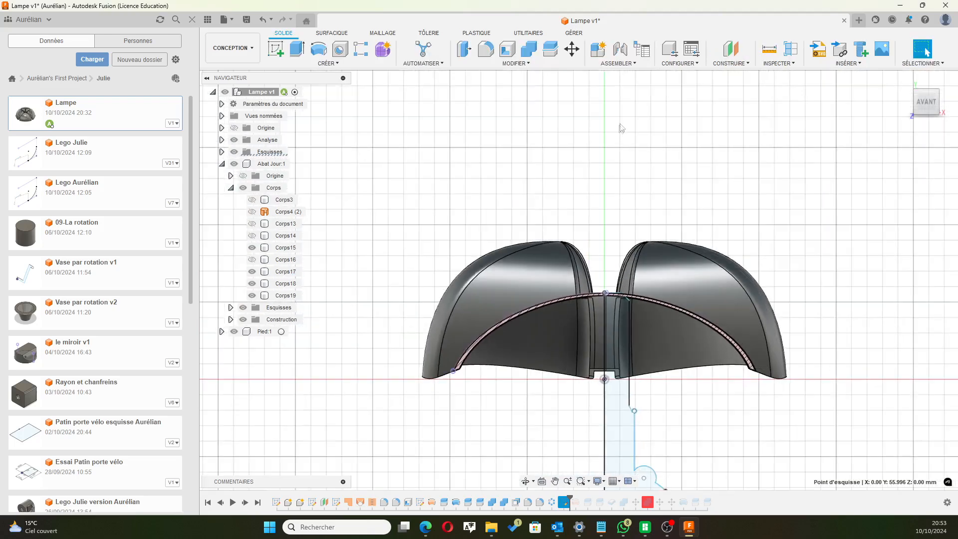
click(318, 48)
click(897, 152)
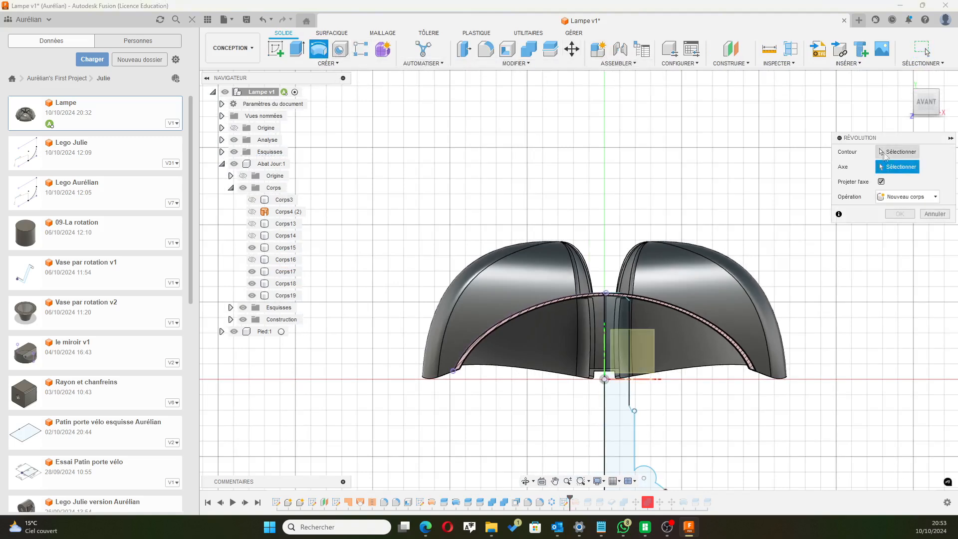
click(619, 436)
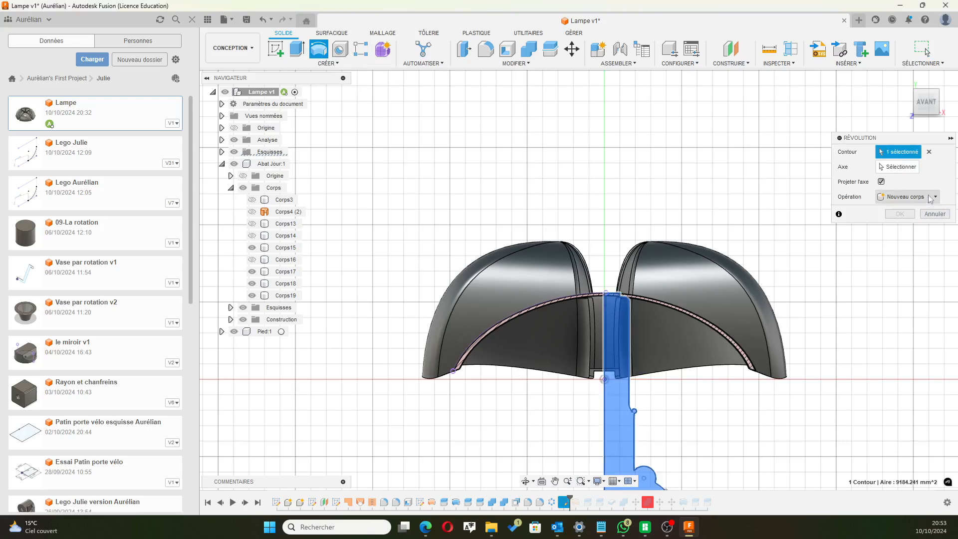
click(605, 424)
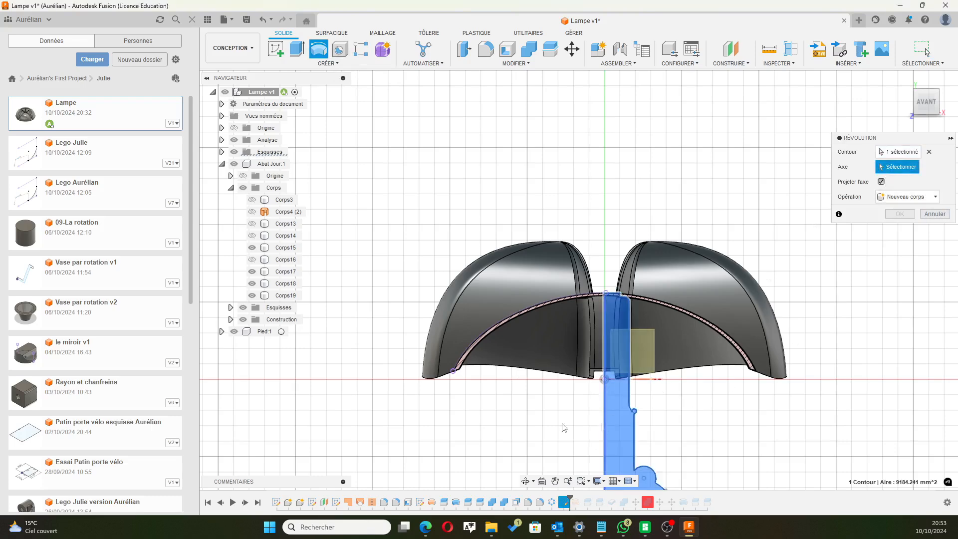
Complete the 360° Revolve of the foot profile with the operation set to New Body.
scroll(775, 182, down, 1)
scroll(768, 176, down, 4)
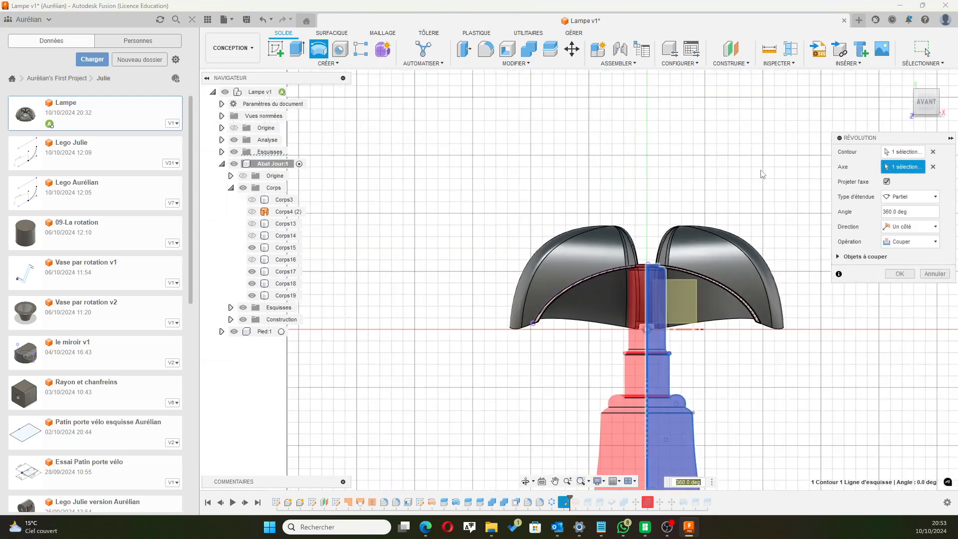
shift+middle_drag(757, 131, 753, 172)
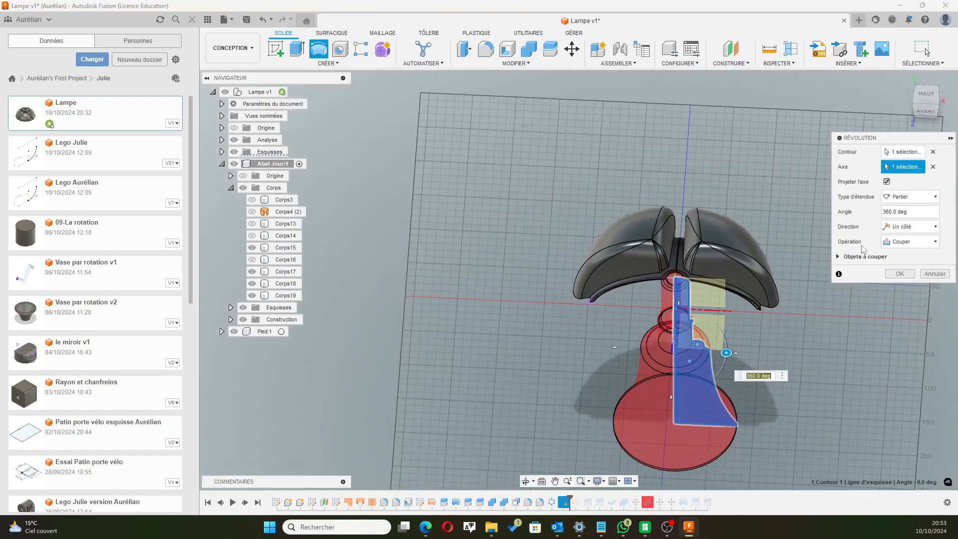
click(907, 242)
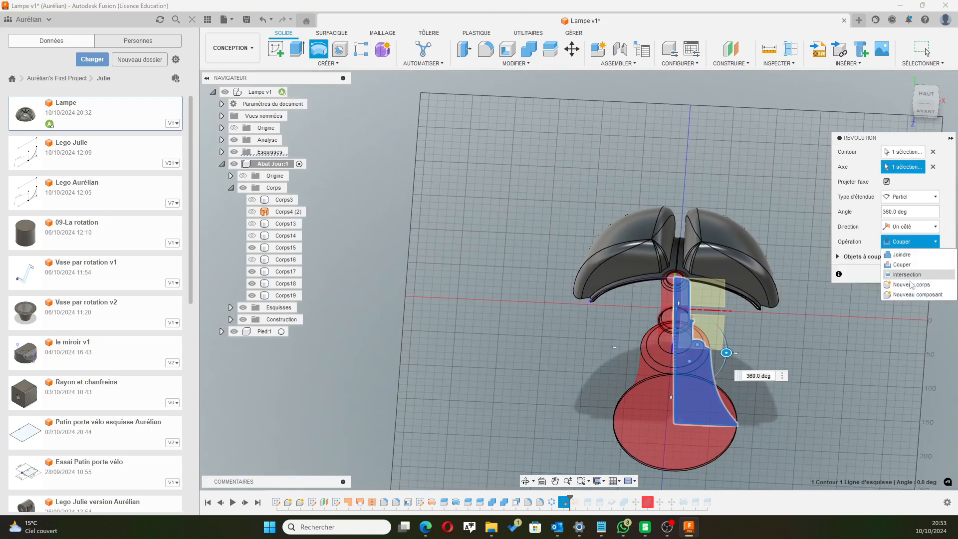
click(909, 285)
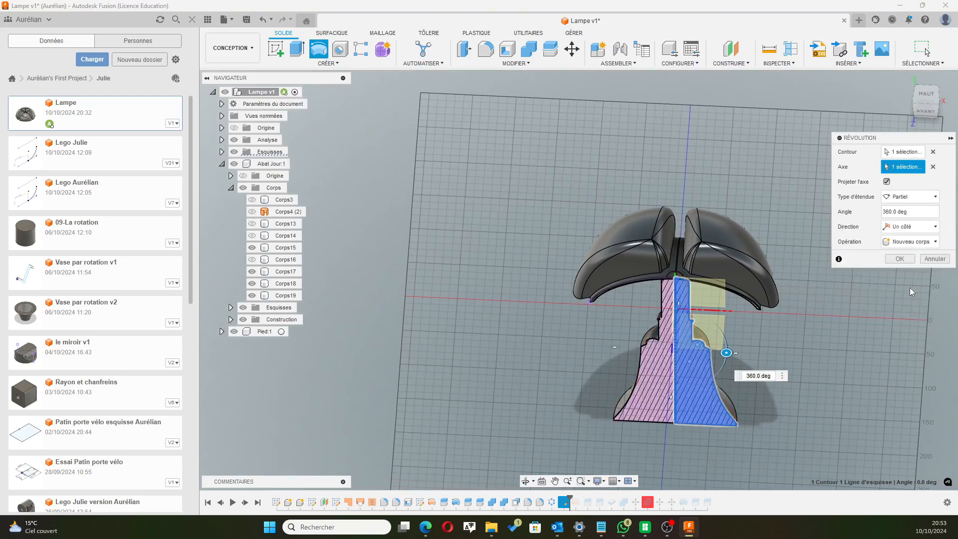
click(908, 241)
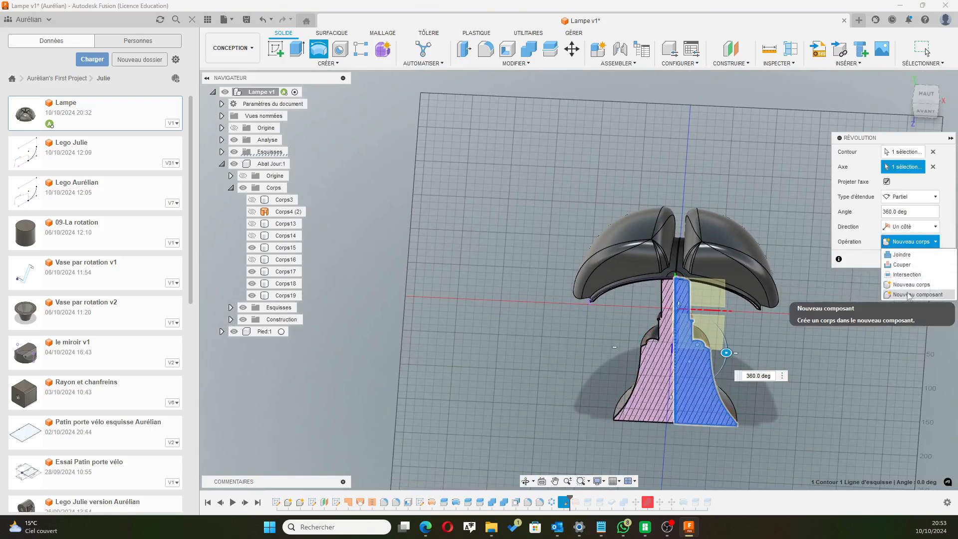
click(863, 247)
click(897, 258)
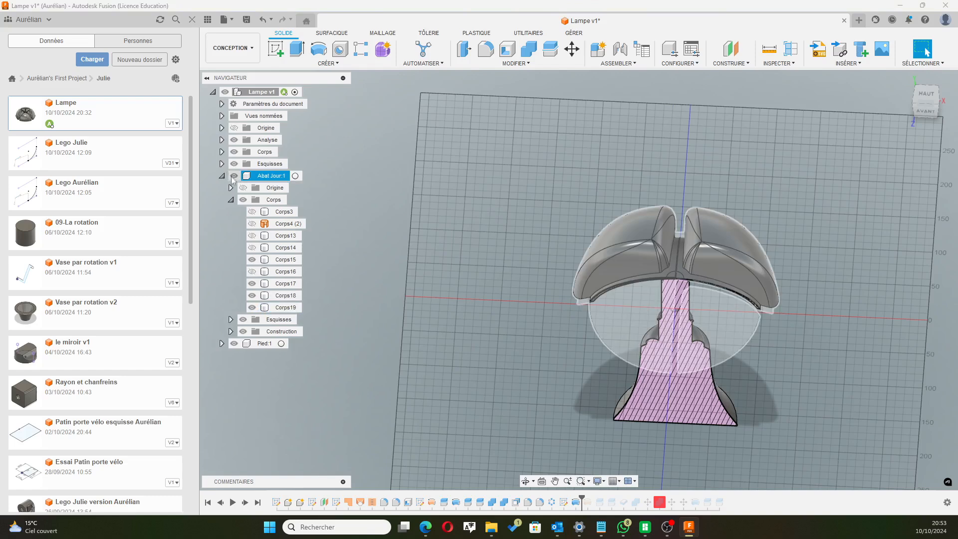
Toggle the visibility of the Abat Jour component, its bodies and the root bodies to check which parts belong to each.
click(243, 199)
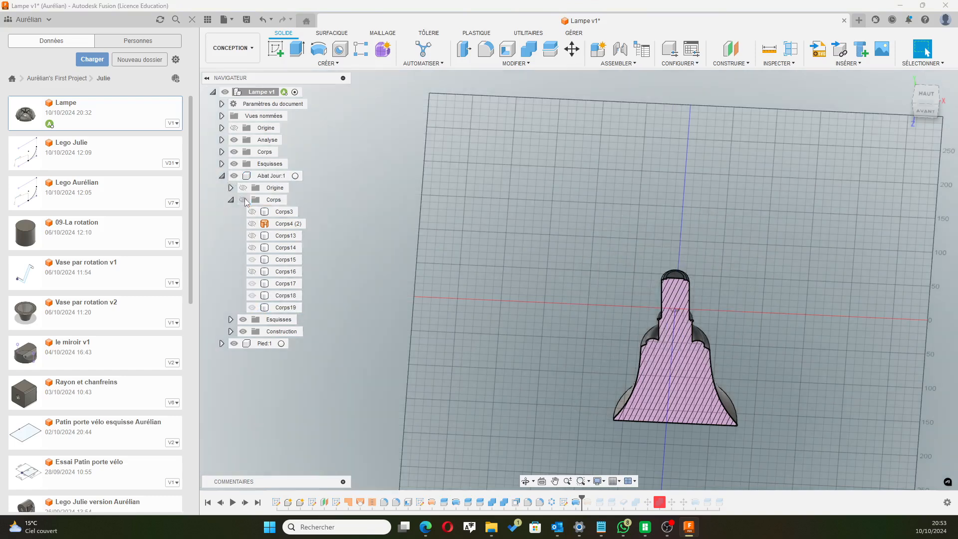
click(243, 199)
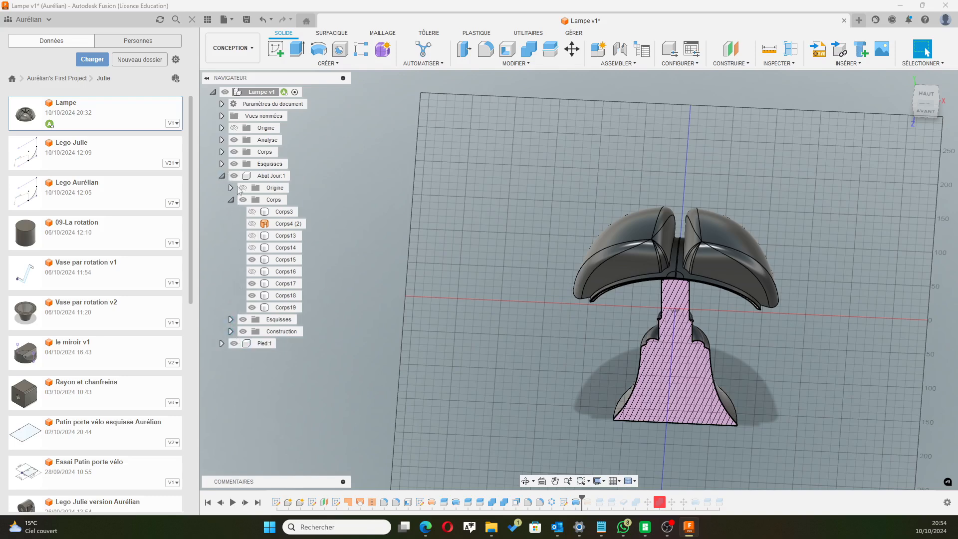
click(237, 177)
click(235, 174)
click(235, 175)
click(242, 200)
click(242, 200)
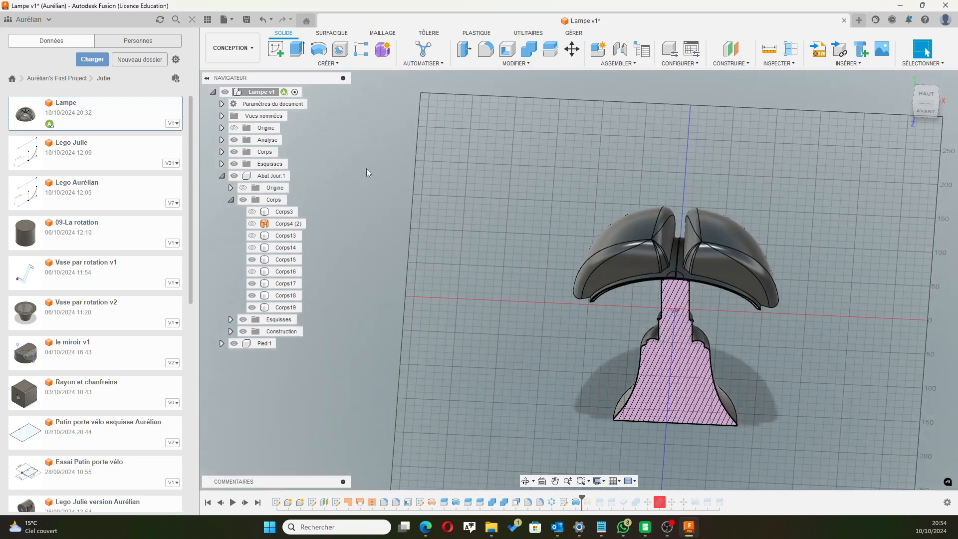
click(234, 153)
click(234, 152)
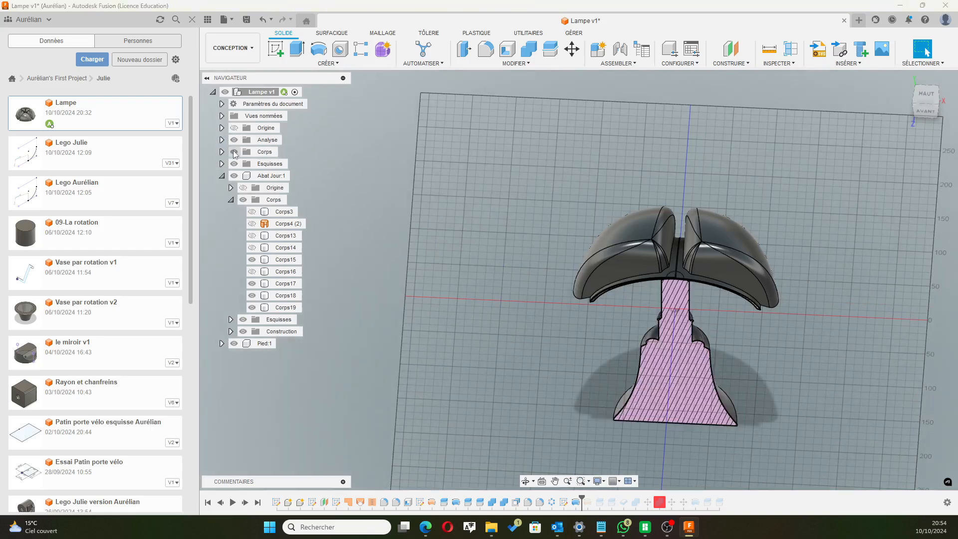
Examine in the section view how the foot's neck meets the top of the lampshade's central arch.
scroll(647, 304, up, 3)
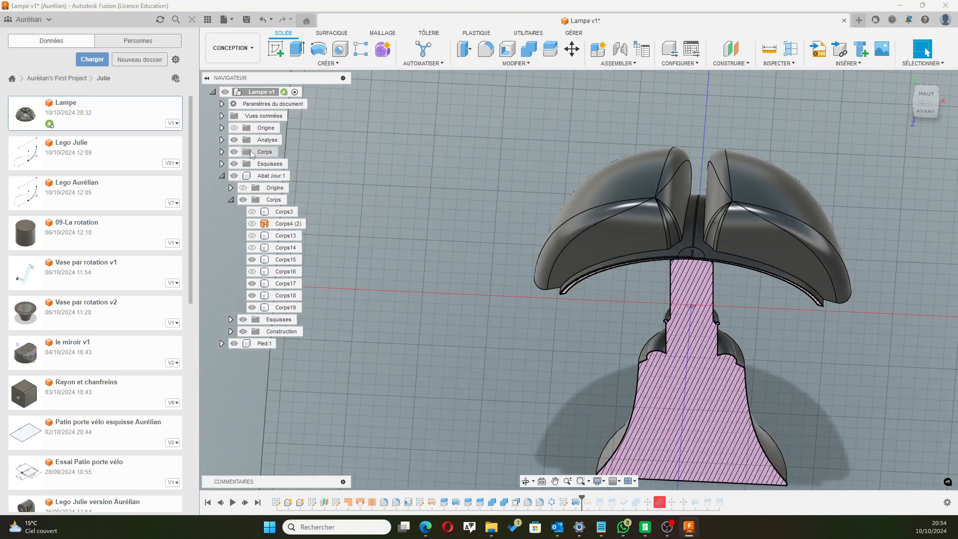
click(262, 343)
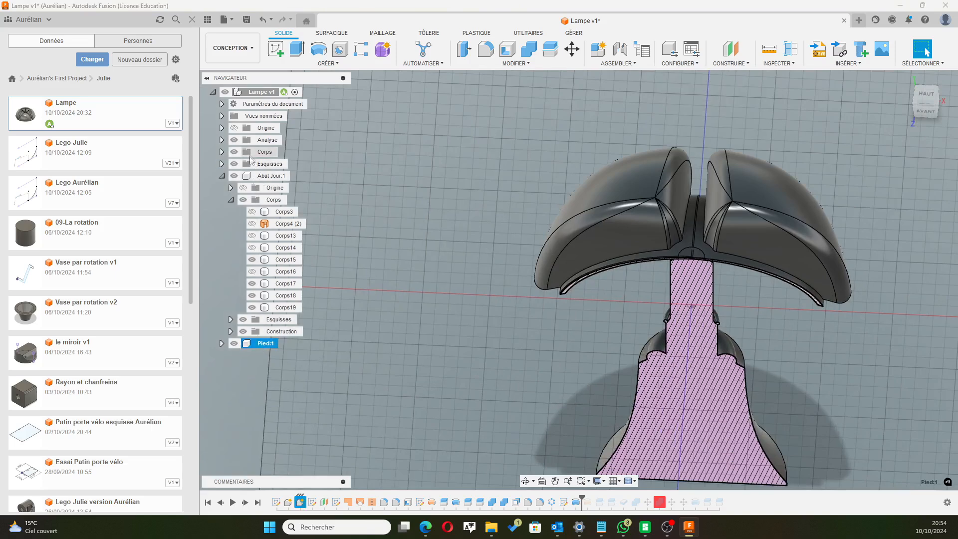
click(322, 152)
scroll(627, 283, down, 2)
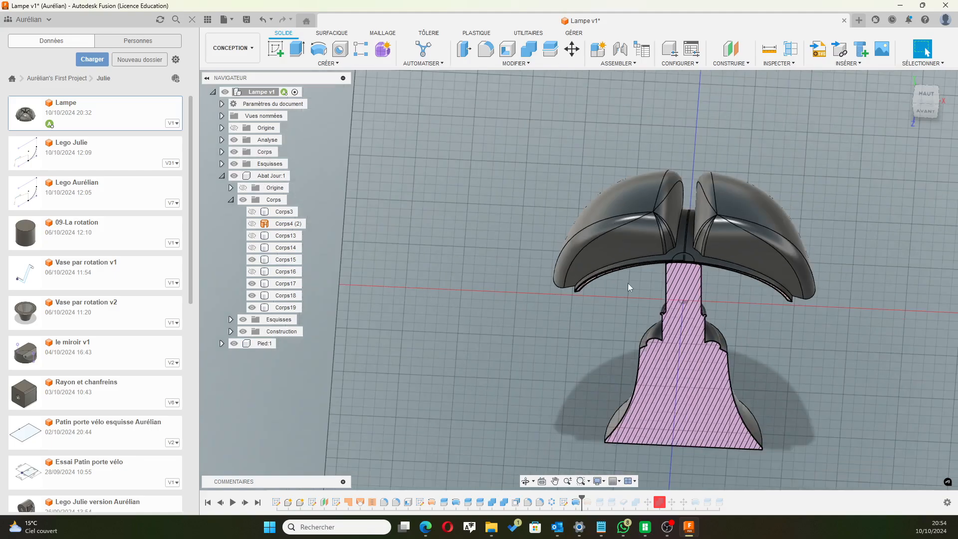
scroll(631, 298, up, 6)
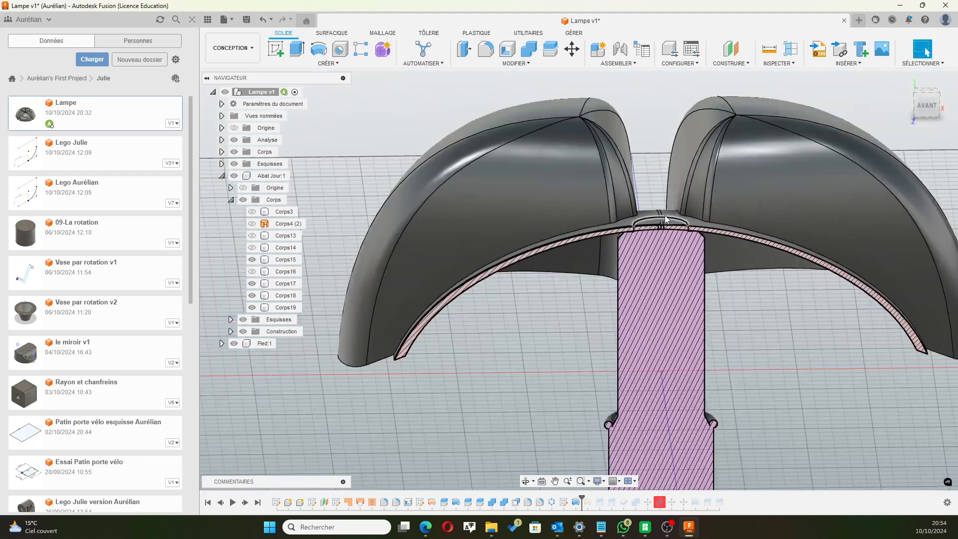
scroll(495, 331, down, 3)
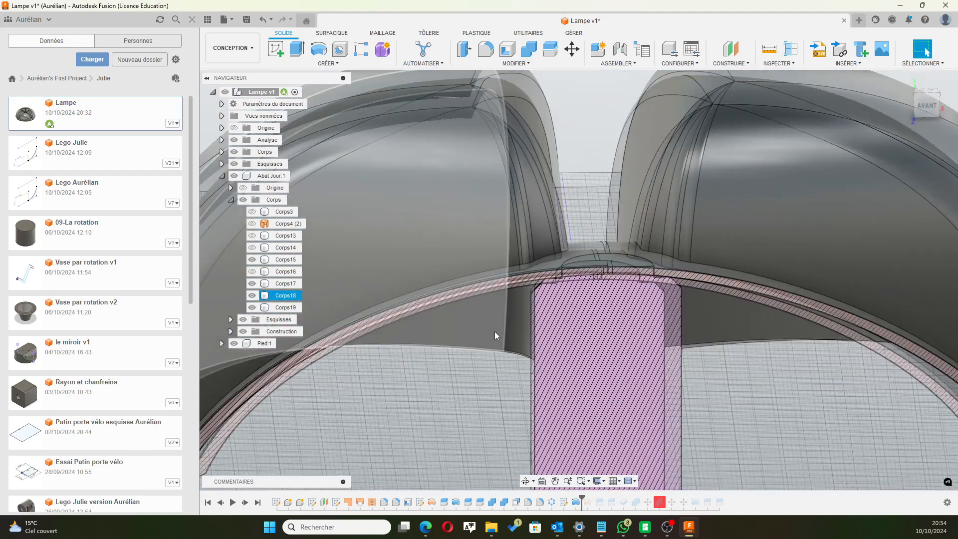
scroll(494, 331, down, 1)
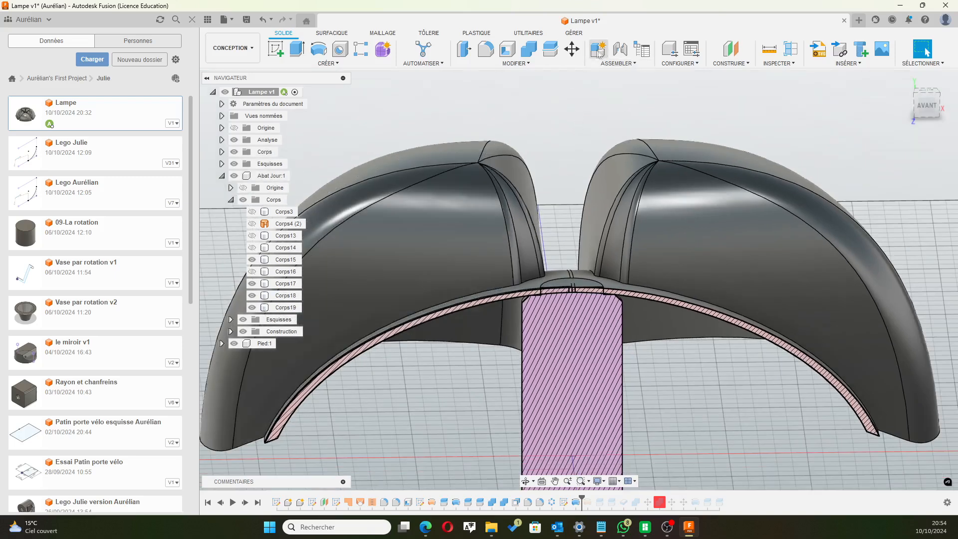
Cut the foot out of lampshade quarter Corps17 with Combine, keeping the foot as the tool body.
click(527, 50)
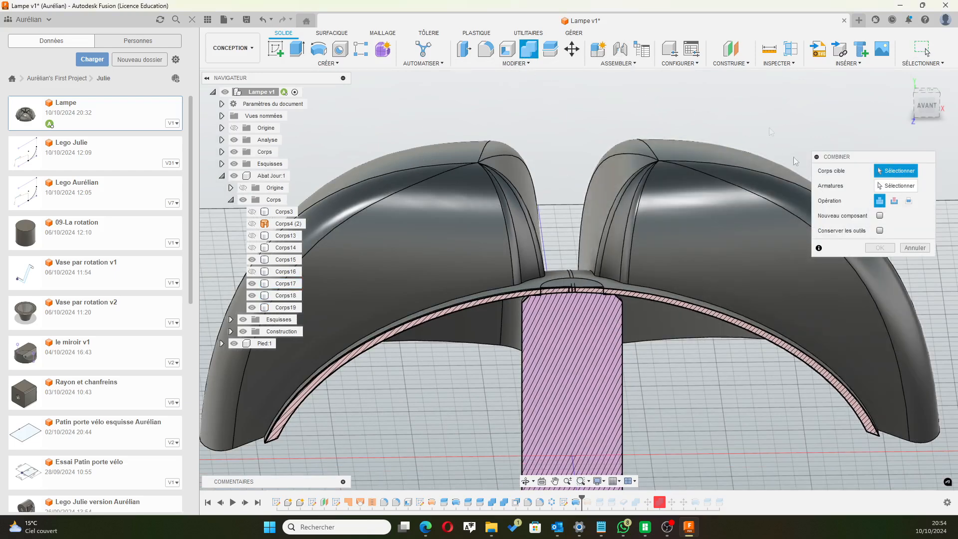
click(695, 202)
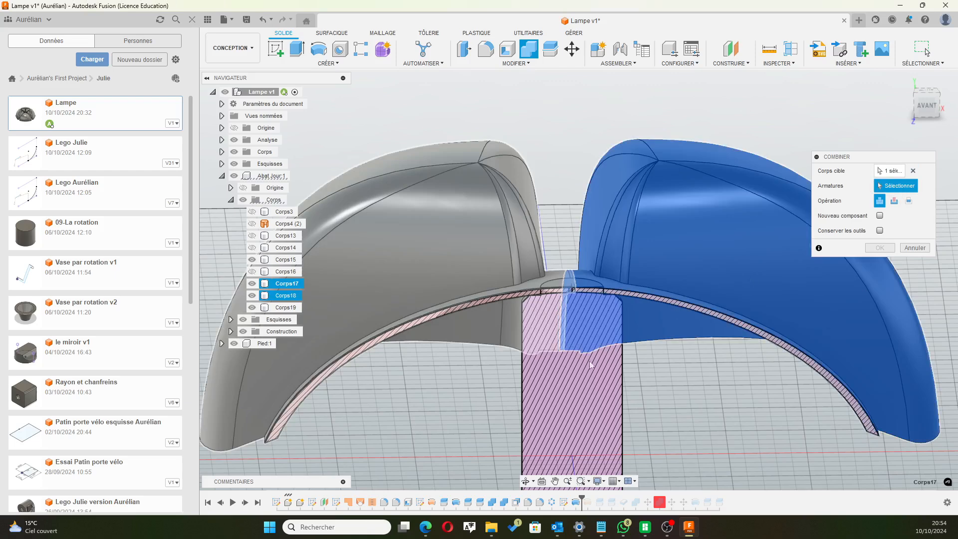
click(573, 404)
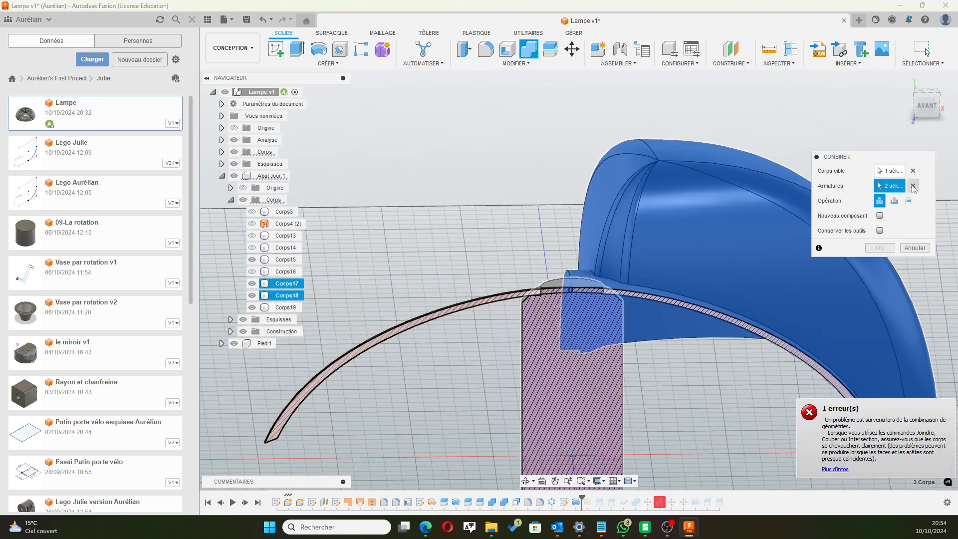
click(913, 186)
click(585, 416)
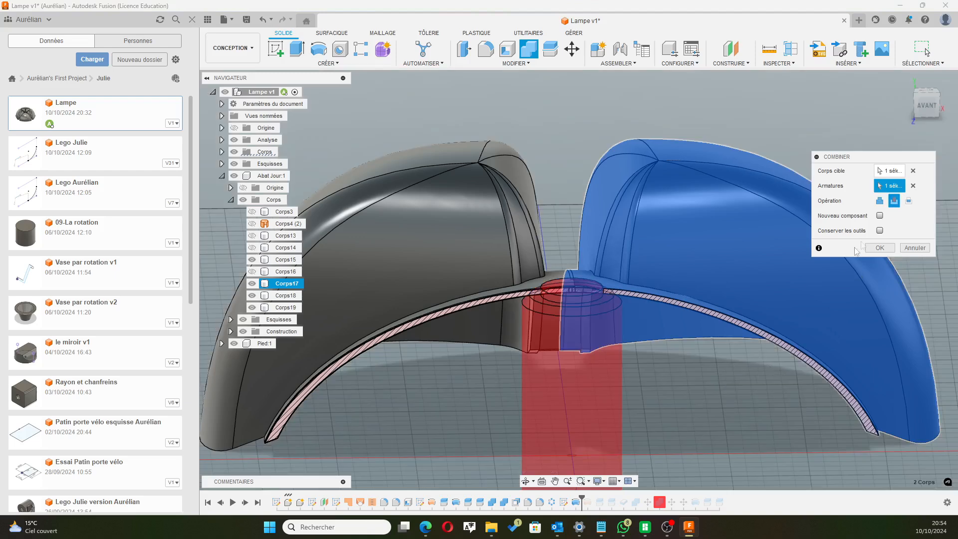
click(879, 230)
click(878, 247)
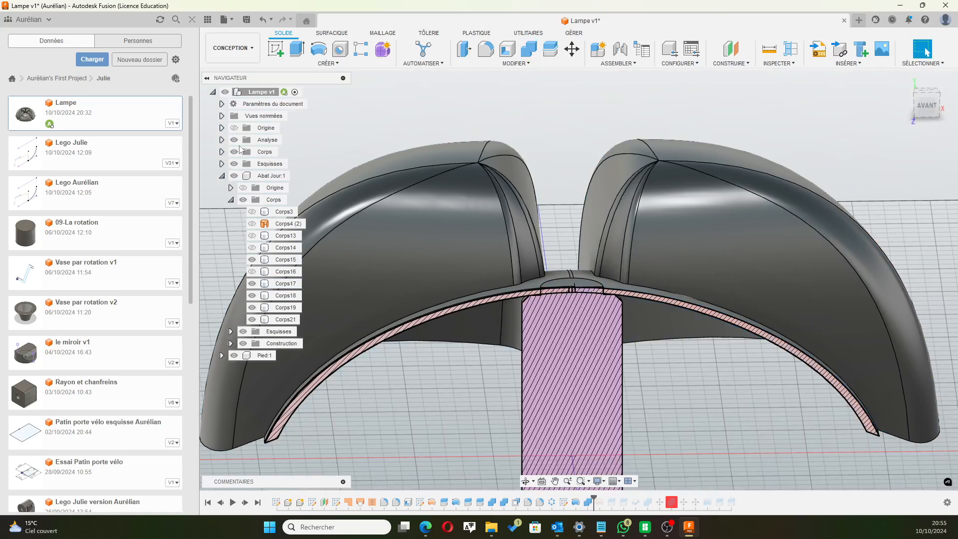
Hide the root bodies containing the foot and examine the cut at the lampshade's centre.
click(234, 152)
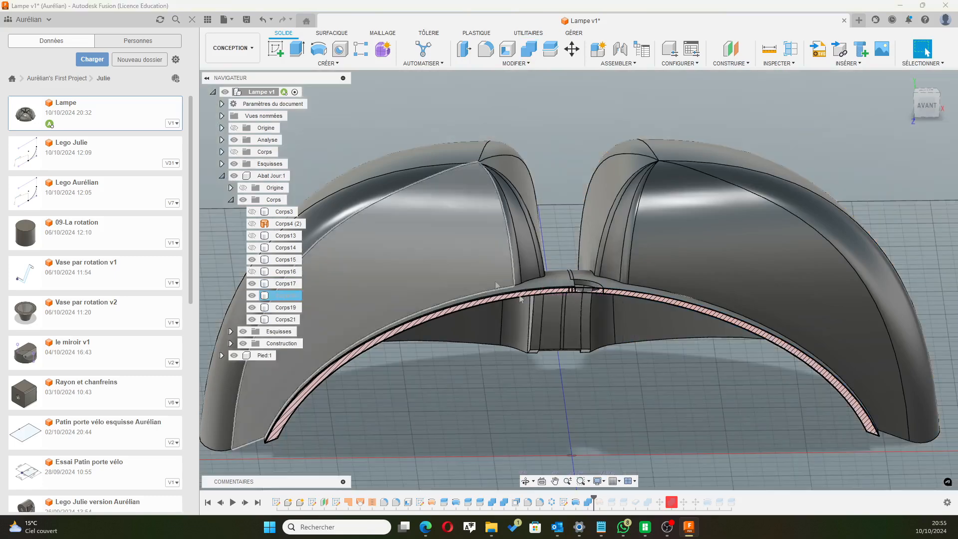
scroll(534, 283, up, 6)
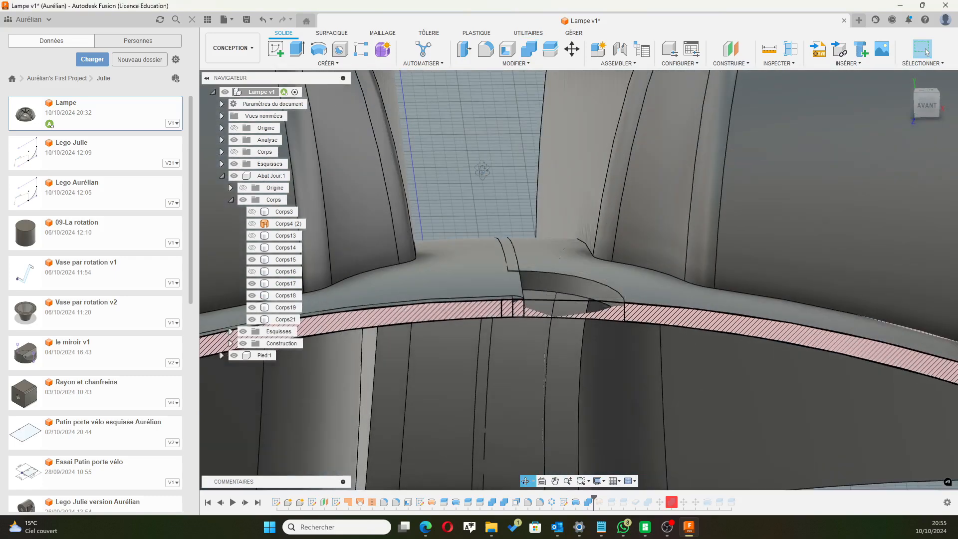
mouse_move(482, 170)
shift+middle_down()
mouse_move(487, 218)
mouse_move(477, 188)
shift+middle_up()
scroll(477, 187, down, 5)
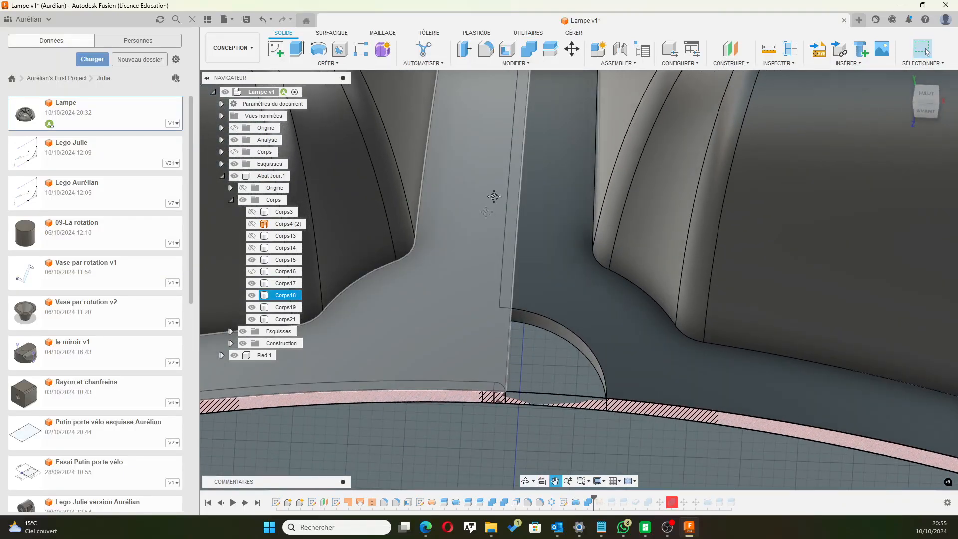
scroll(521, 304, down, 10)
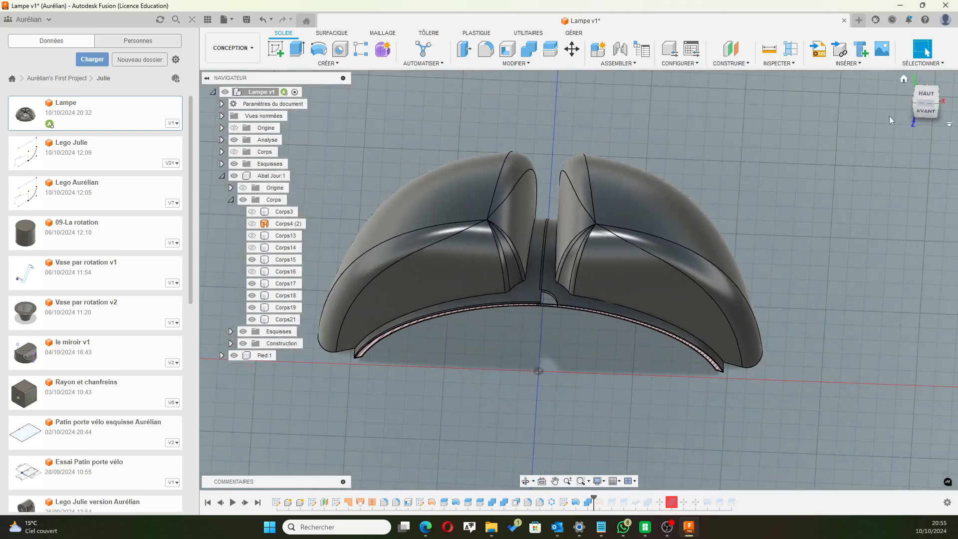
Turn off the section analysis and show the foot body again.
click(234, 140)
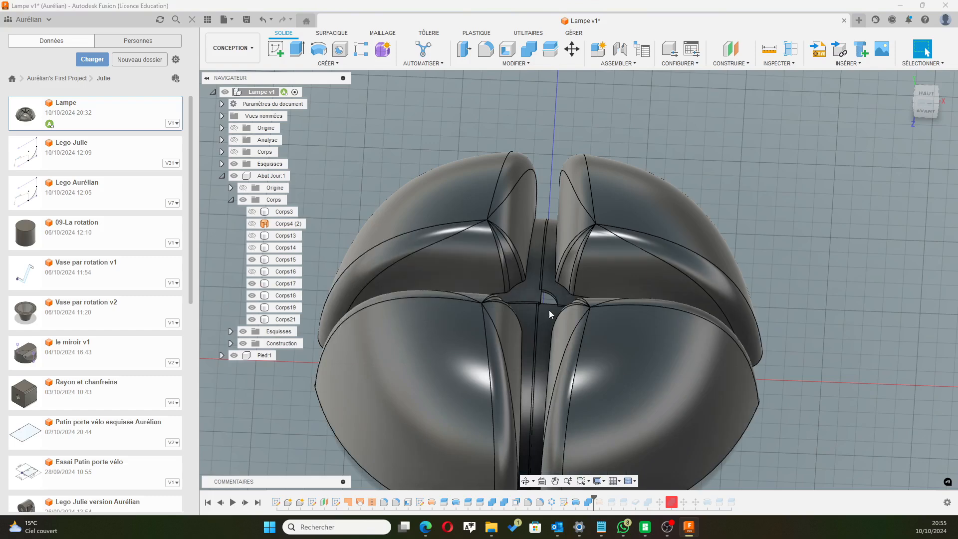
middle_drag(549, 310, 594, 172)
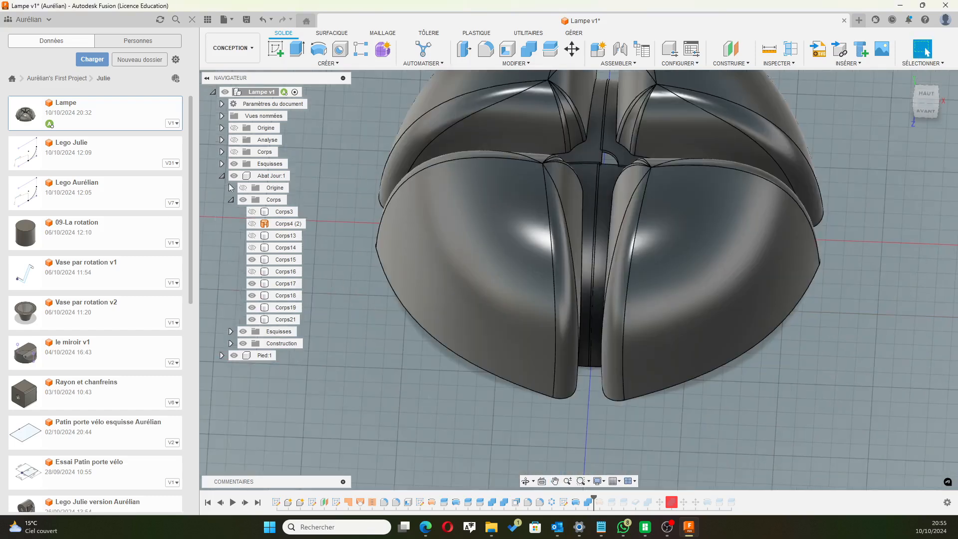
click(234, 152)
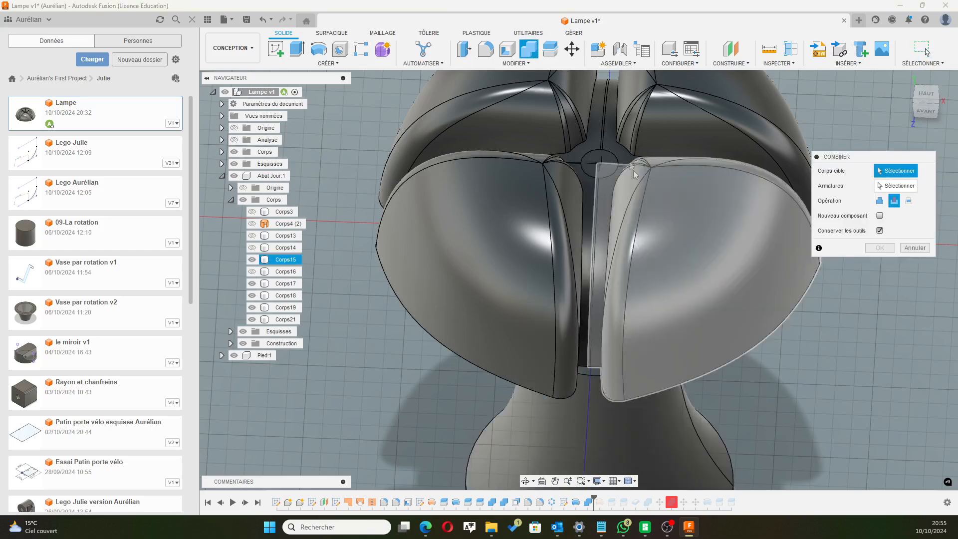
Cut the foot out of lampshade quarter Corps18 with Combine, keeping the tool body.
click(637, 271)
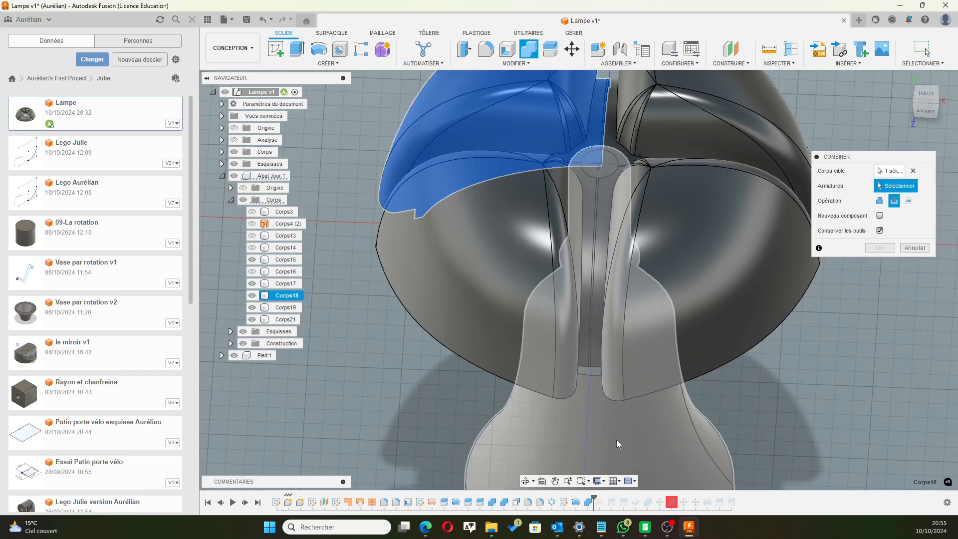
click(616, 441)
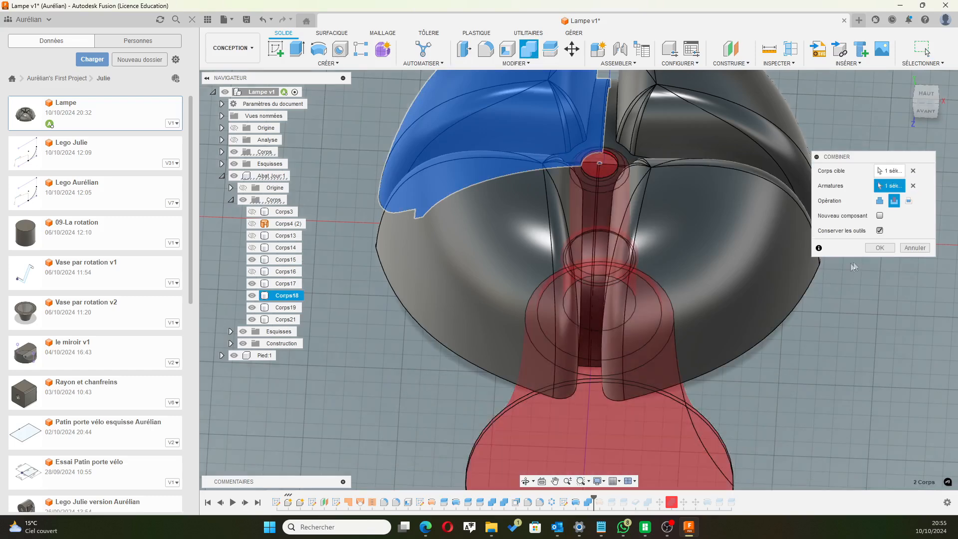
click(880, 248)
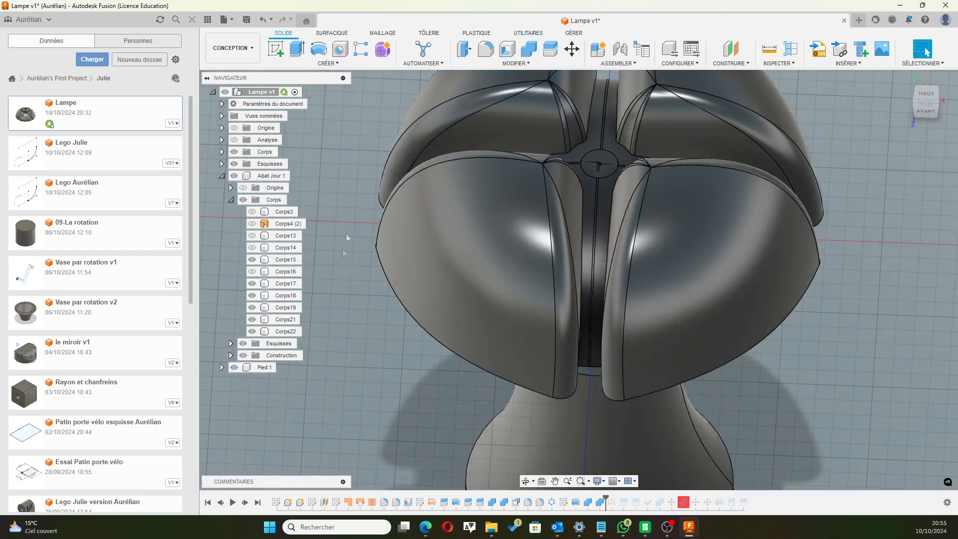
Cut the foot out of lampshade quarter Corps19 with Combine, keeping the tool body.
click(533, 48)
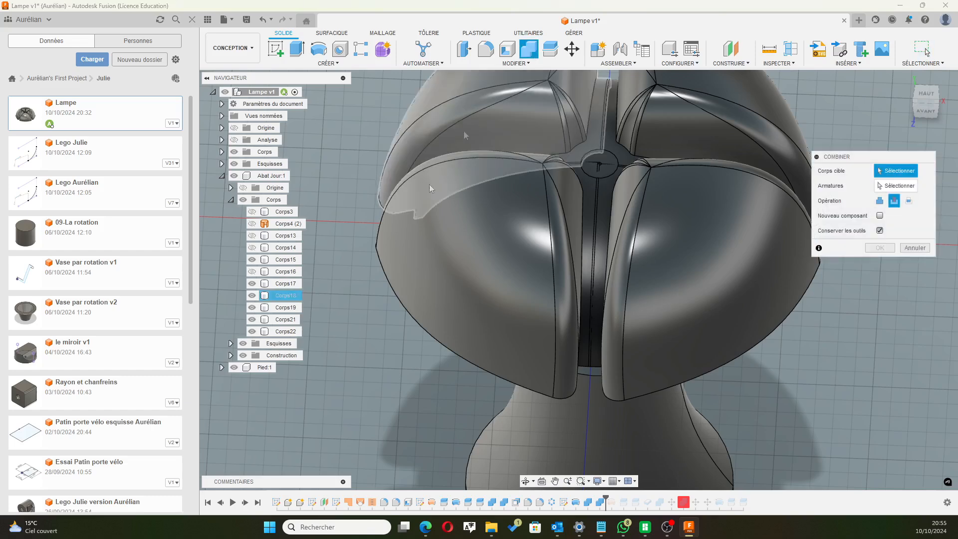
click(509, 249)
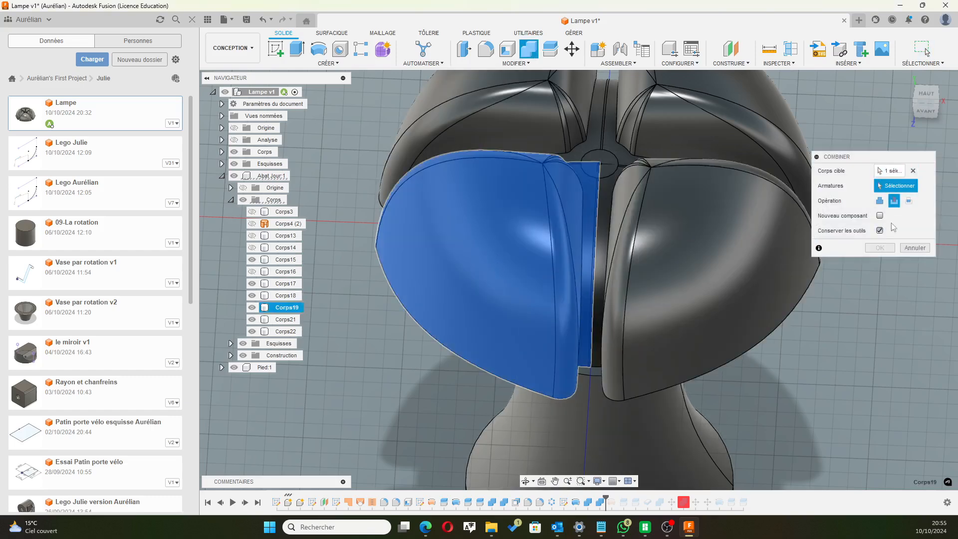
click(615, 435)
click(880, 247)
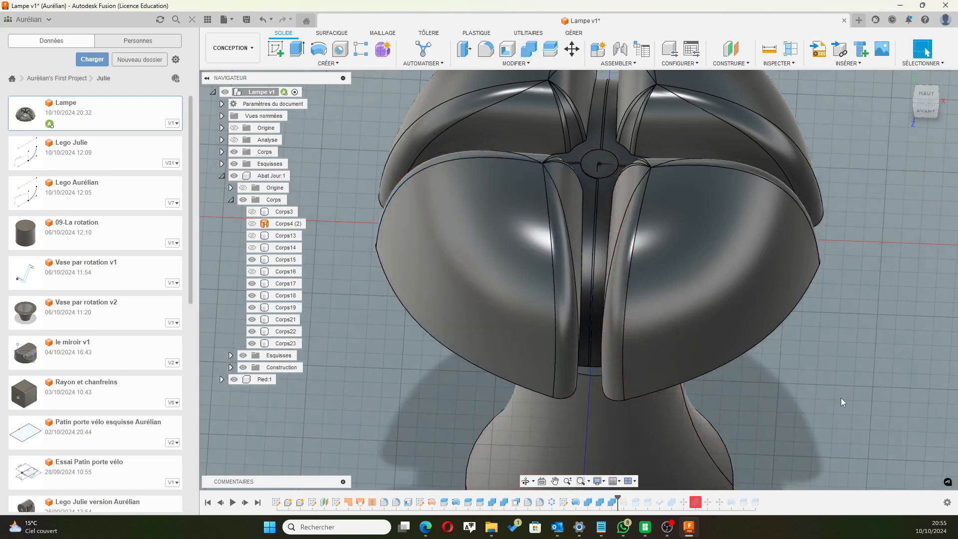
Cut the foot out of lampshade quarter Corps15 with Combine, keeping the tool body.
click(528, 48)
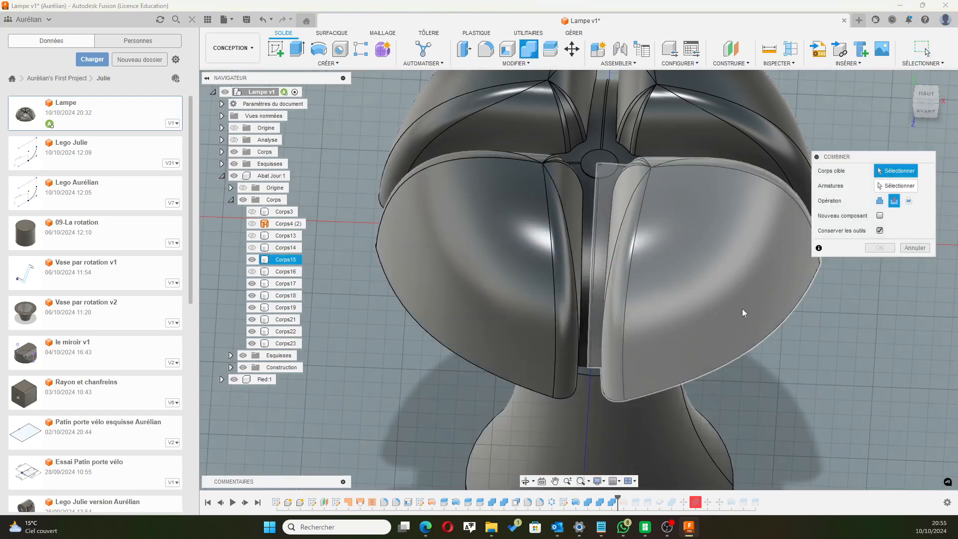
click(729, 301)
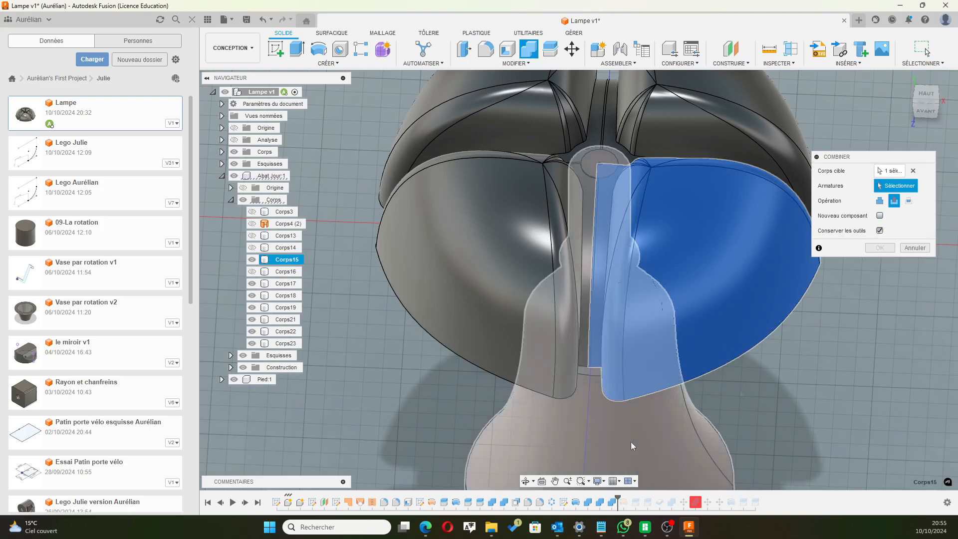
click(631, 443)
click(879, 248)
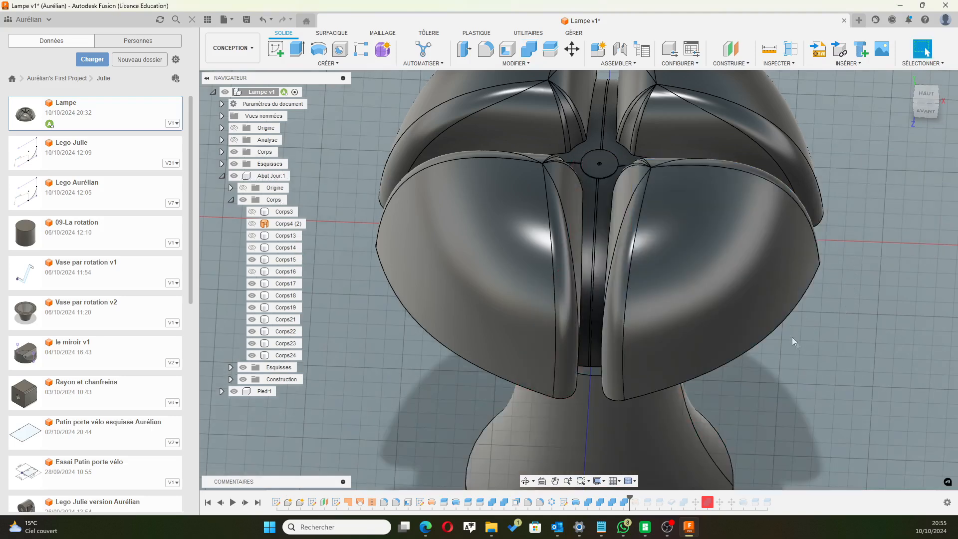
Hide all bodies of the Abat Jour component so that only the foot remains in view.
shift+middle_drag(803, 358, 811, 262)
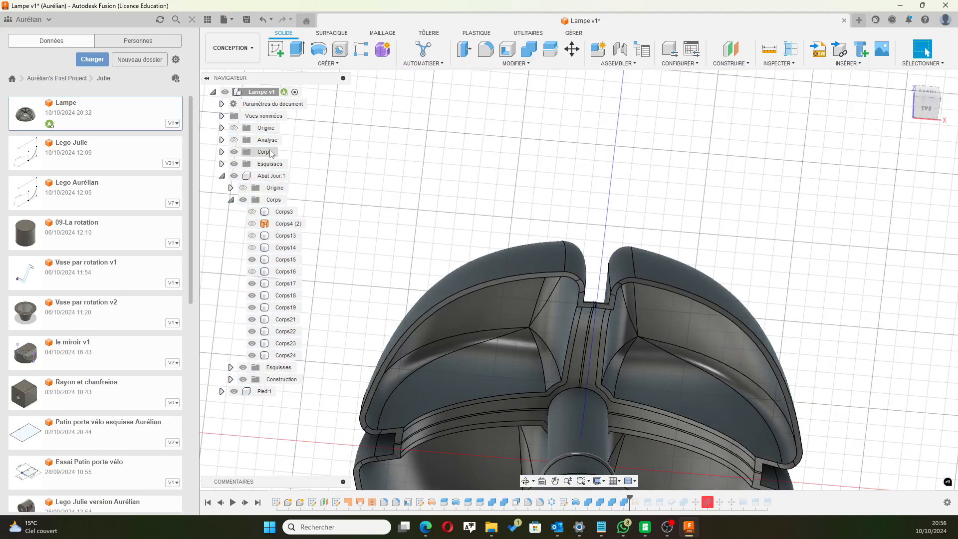
scroll(584, 228, down, 5)
shift+middle_drag(499, 364, 605, 391)
scroll(605, 391, down, 4)
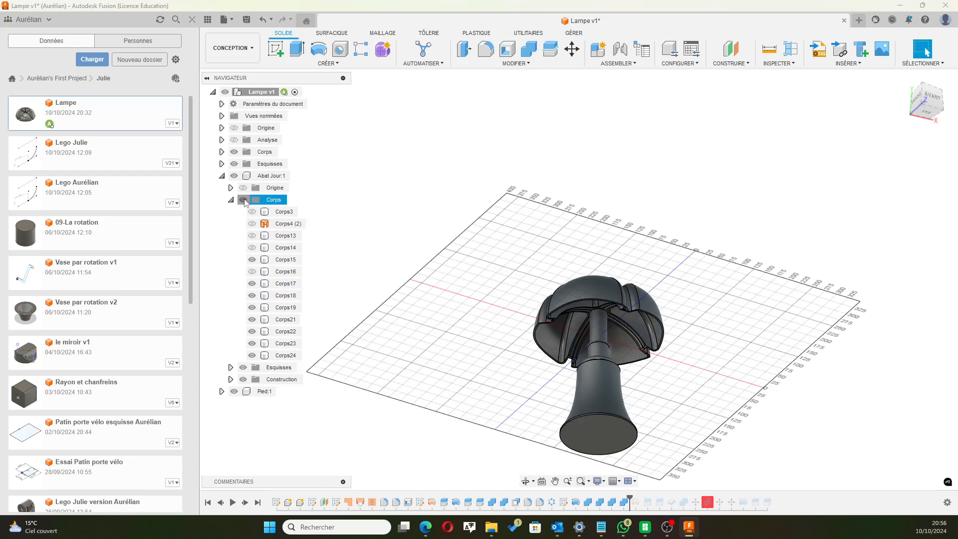
click(244, 201)
middle_drag(616, 259, 701, 199)
scroll(688, 261, up, 10)
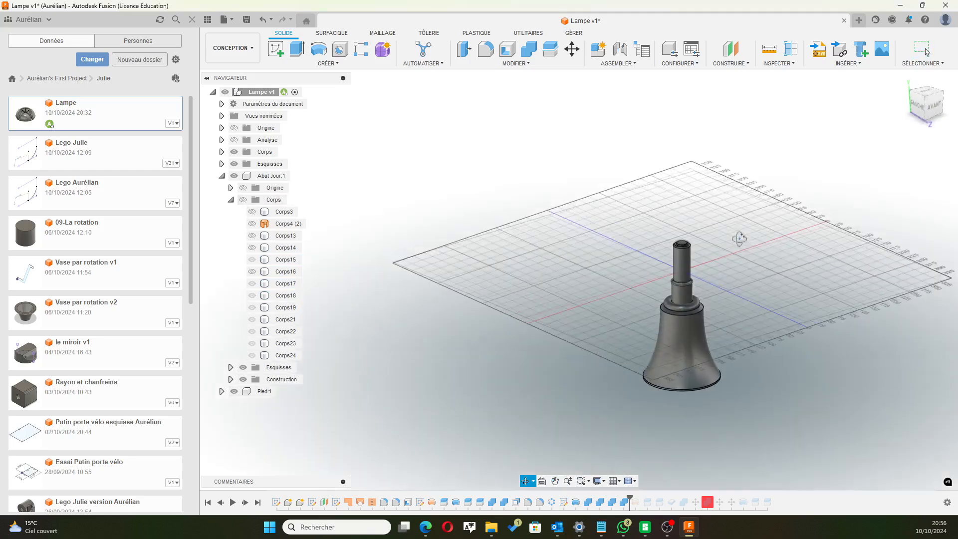
scroll(680, 274, up, 2)
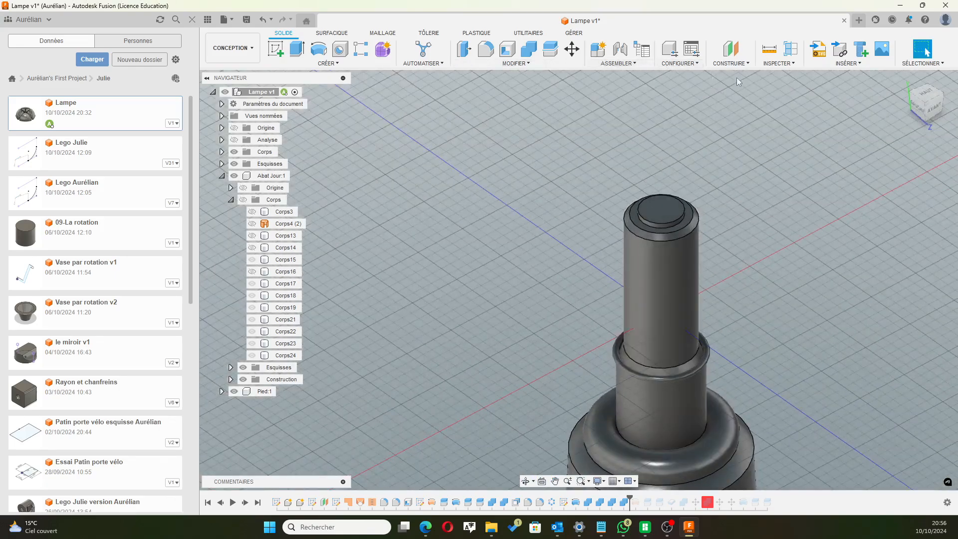
click(918, 108)
middle_drag(526, 180, 384, 204)
shift+middle_drag(700, 169, 698, 224)
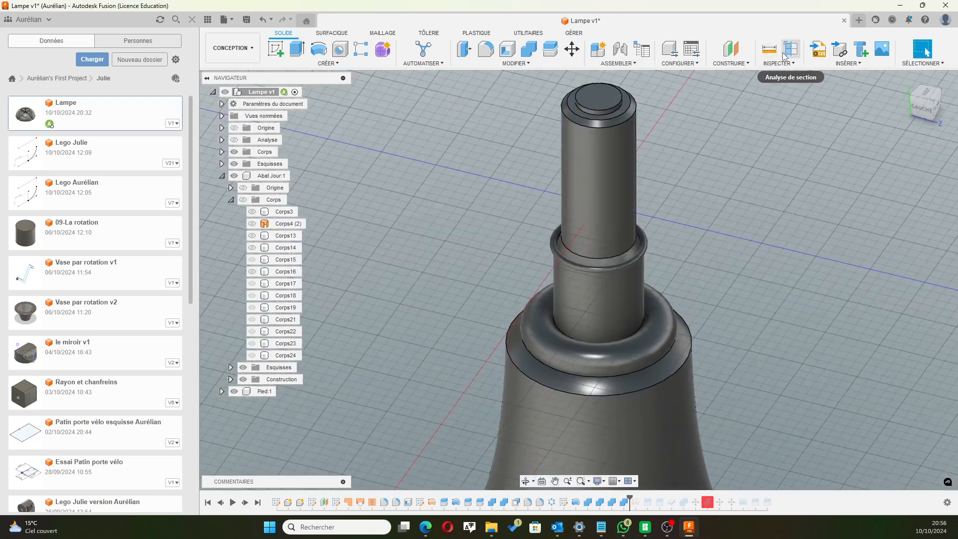
Create an offset construction plane -15 mm from the YZ plane at the foot's upper shaft.
click(730, 48)
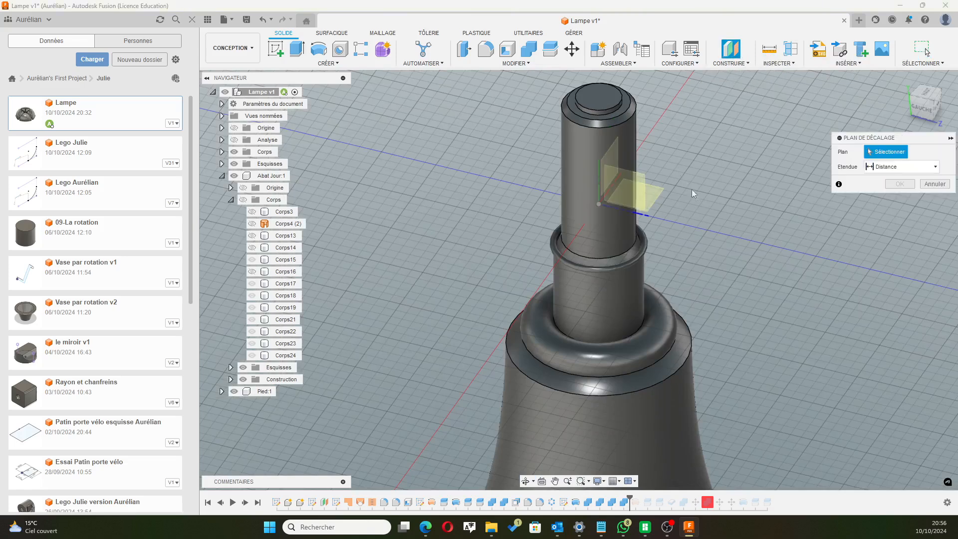
click(634, 194)
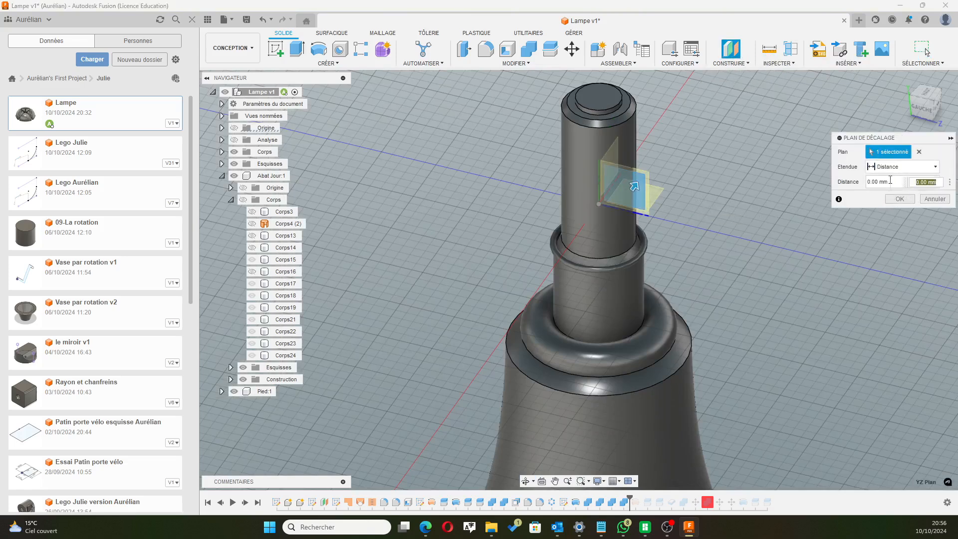
drag(638, 183, 631, 205)
shift+middle_drag(631, 205, 710, 270)
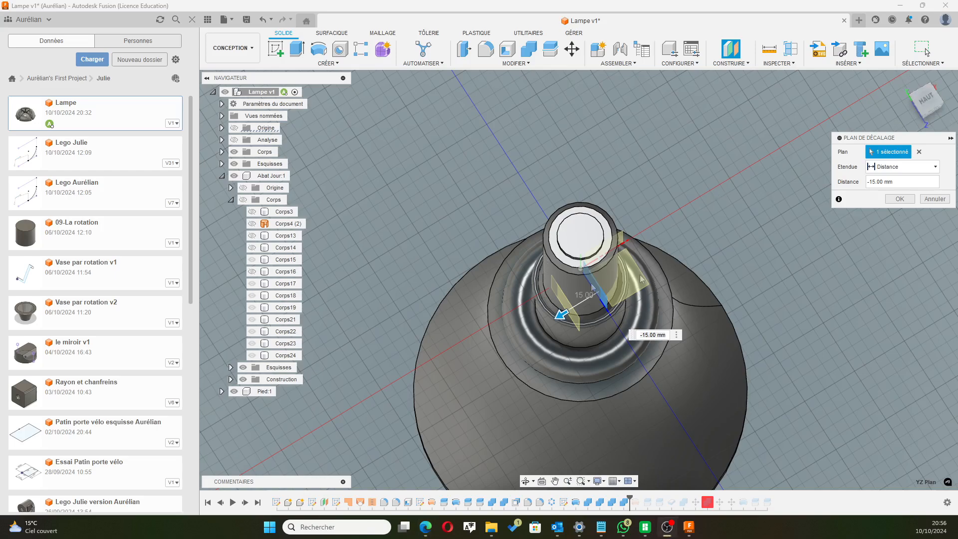
scroll(561, 263, up, 2)
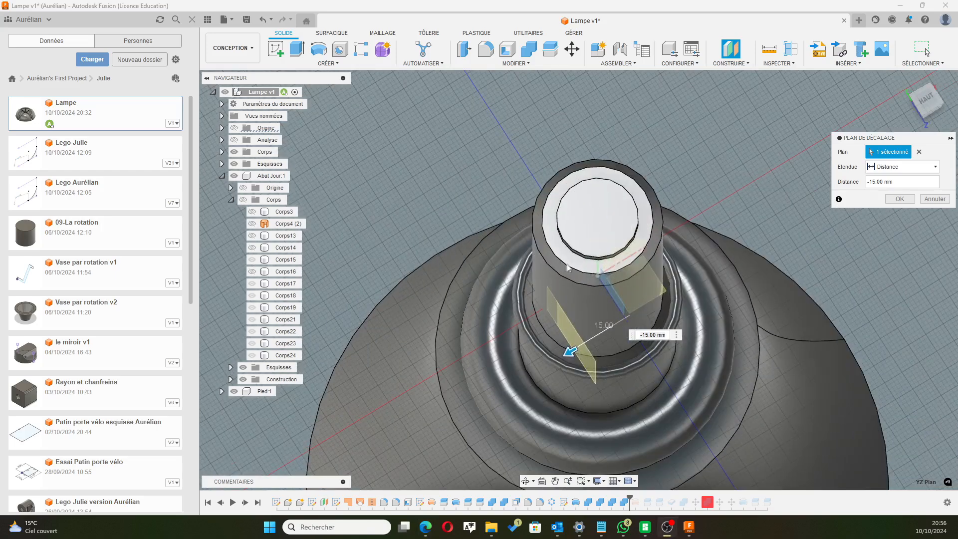
click(905, 201)
Sketch a 16 mm diameter circle on the offset plane, centred on the foot's vertical axis near the shaft's upper end.
shift+middle_drag(456, 332, 579, 308)
shift+middle_drag(578, 249, 562, 199)
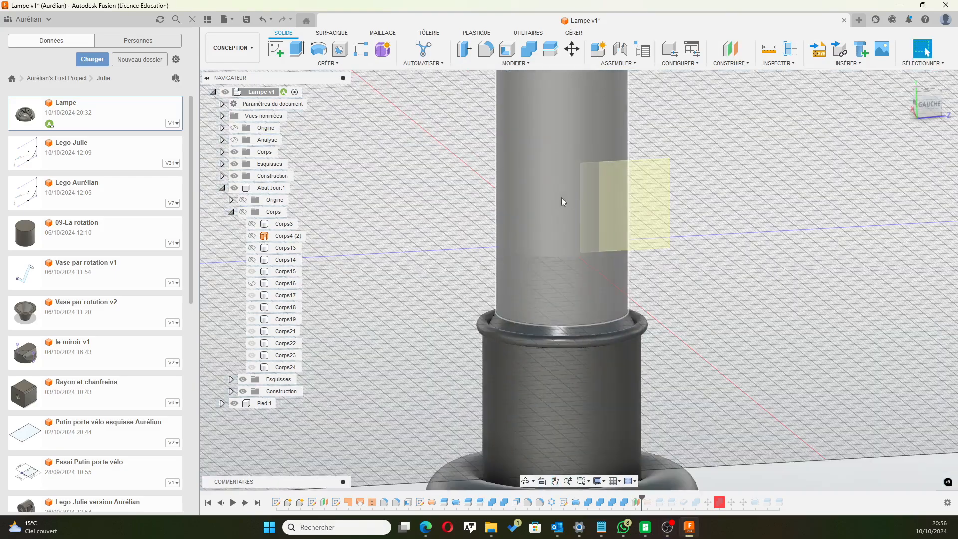
click(651, 191)
click(277, 50)
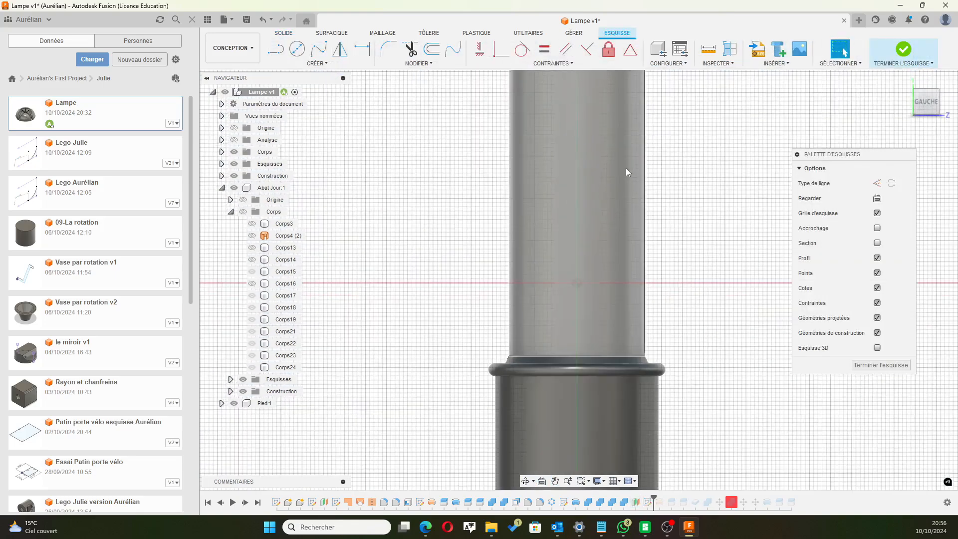
click(297, 49)
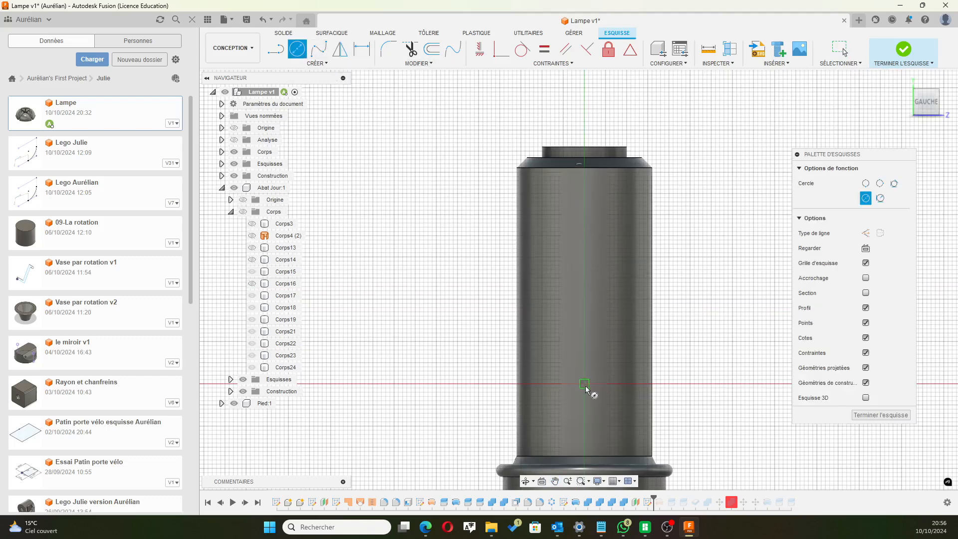
click(583, 226)
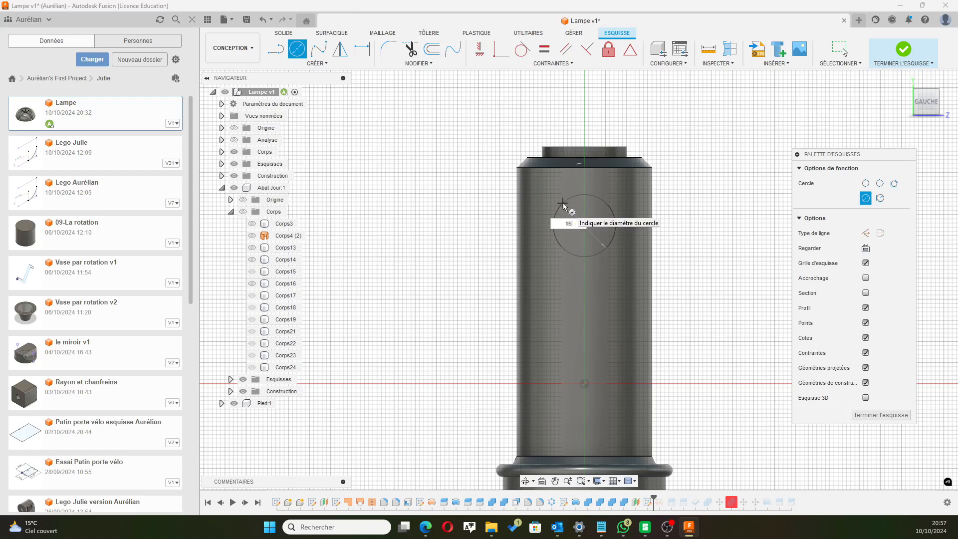
key(Return)
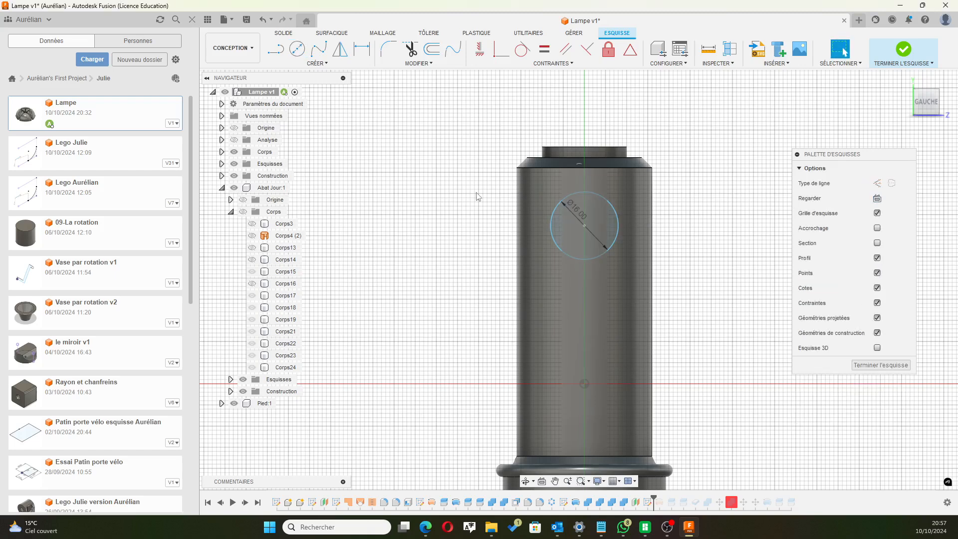
click(879, 365)
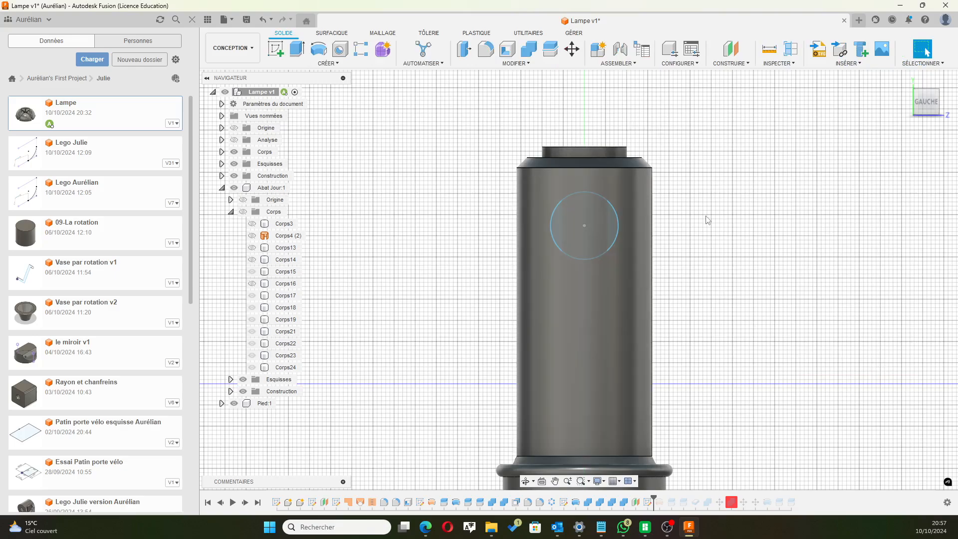
Extrude the circle 4 mm into the foot's shaft as a cut.
shift+middle_drag(701, 222, 569, 200)
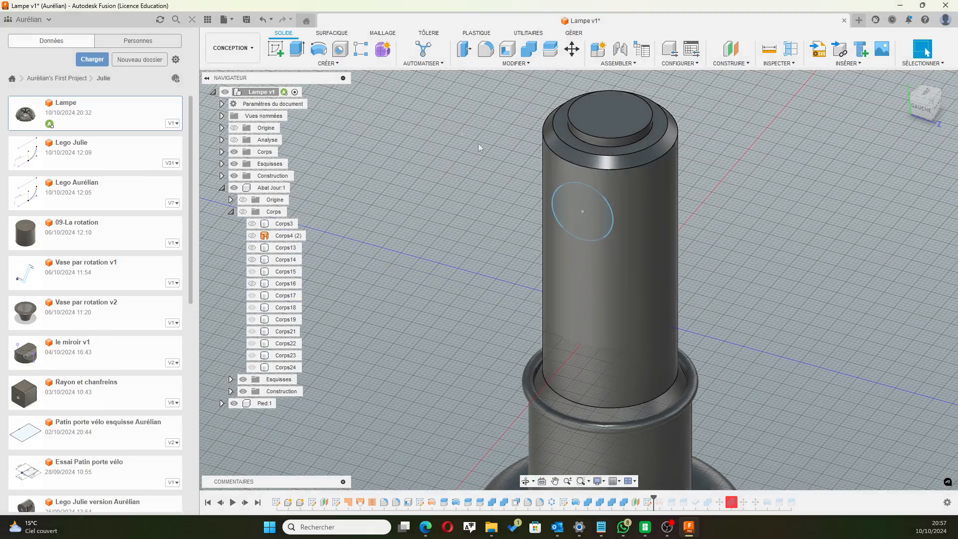
click(297, 50)
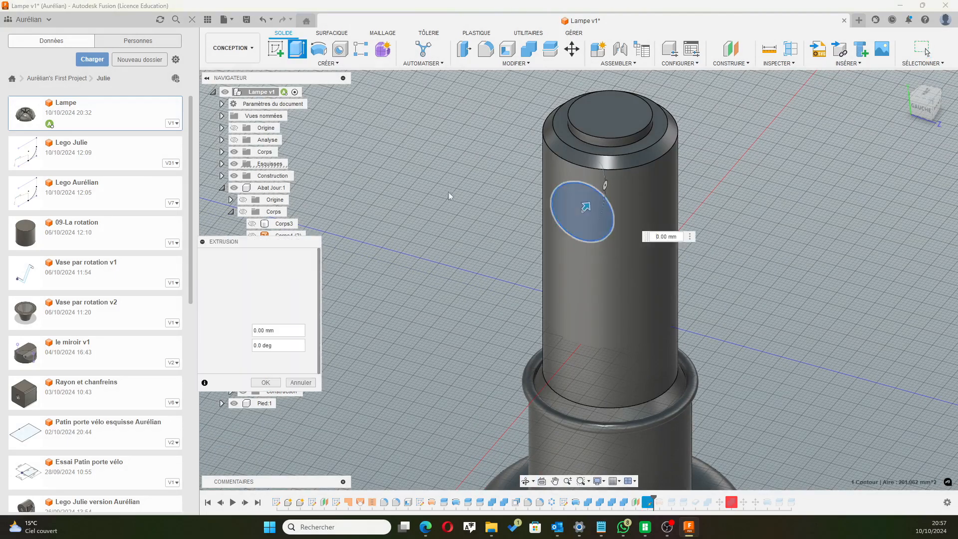
middle_drag(723, 199, 701, 244)
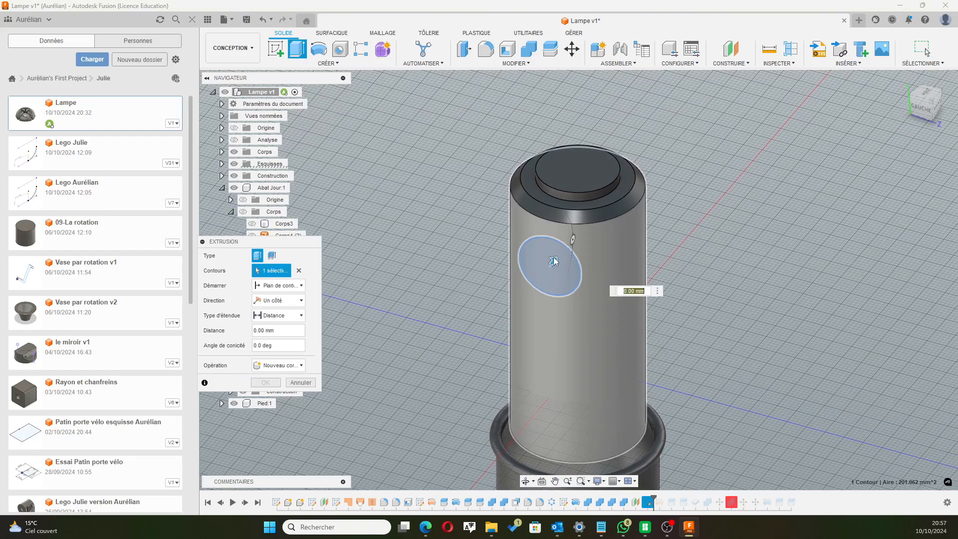
drag(553, 260, 561, 255)
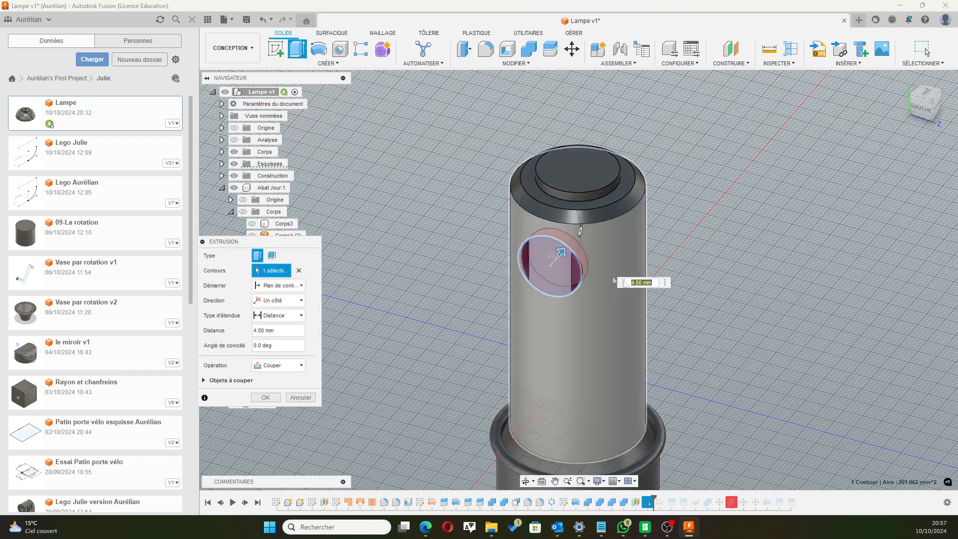
click(266, 398)
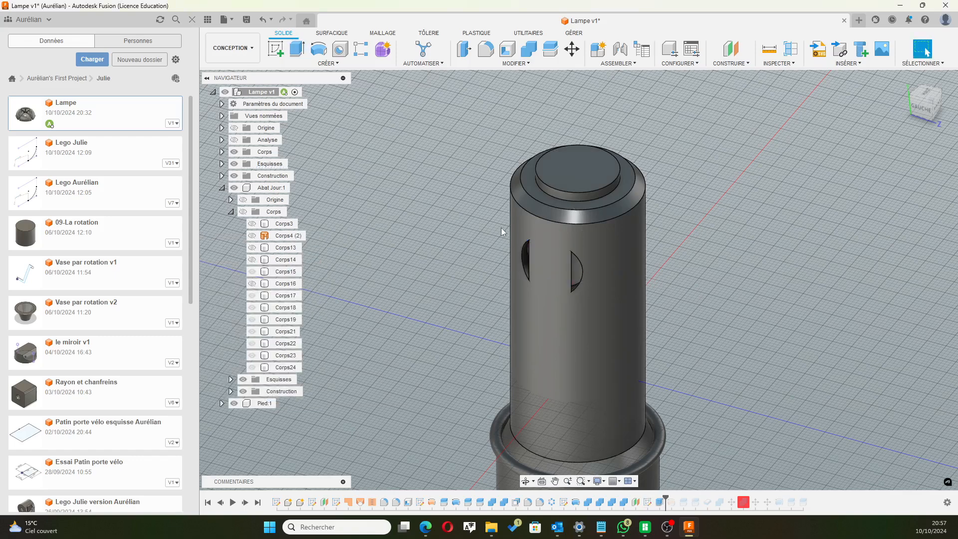
Edit the round hole's extrude cut and set its distance to 6 mm.
click(659, 503)
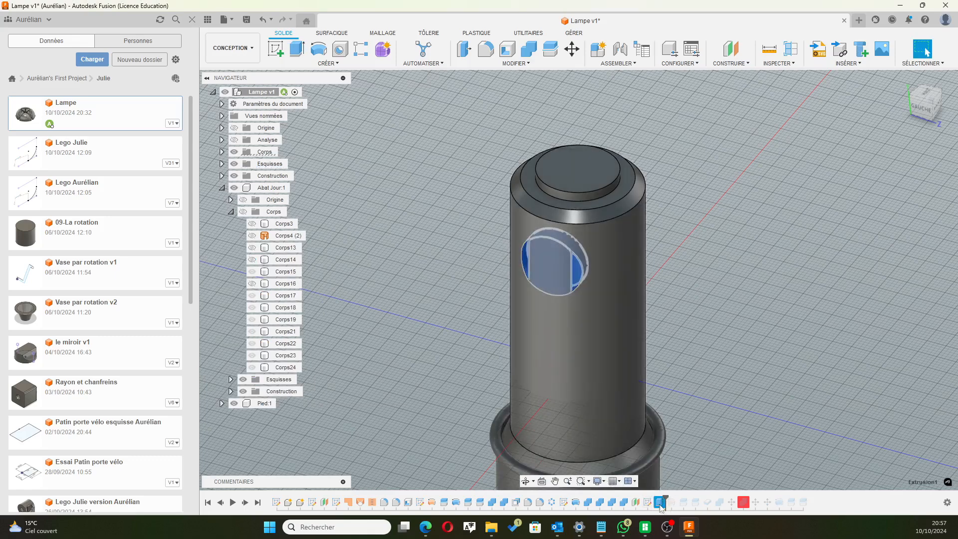
right_click(659, 504)
click(685, 399)
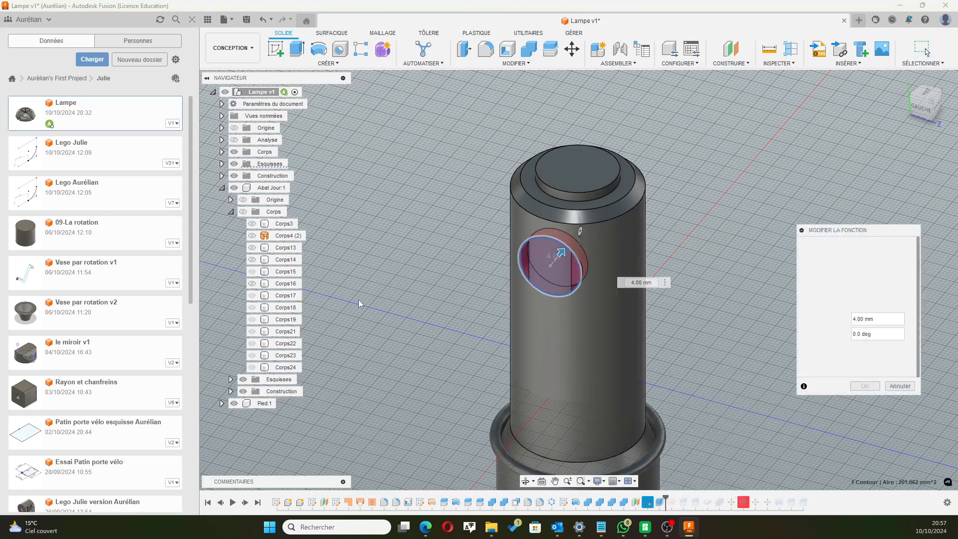
click(857, 319)
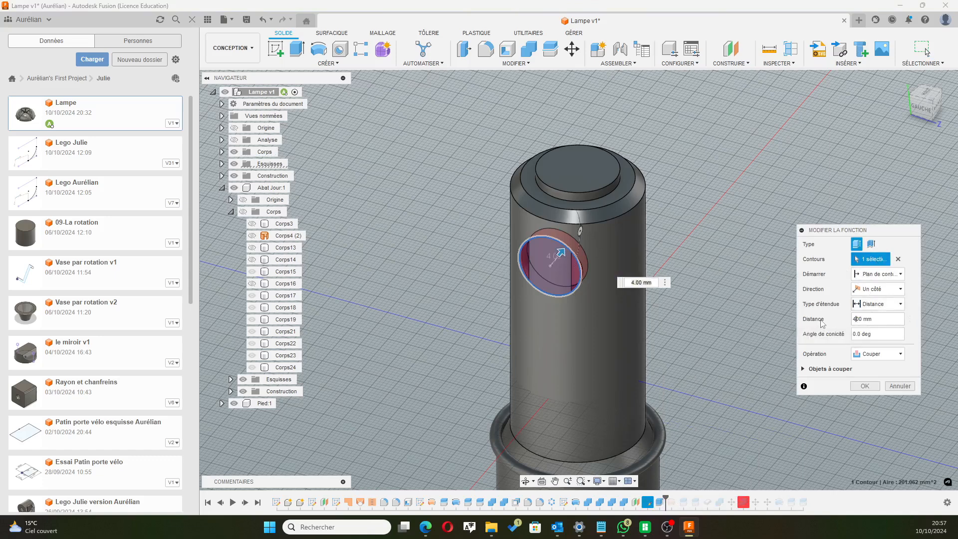
key(BackSpace)
text(6)
key(Delete)
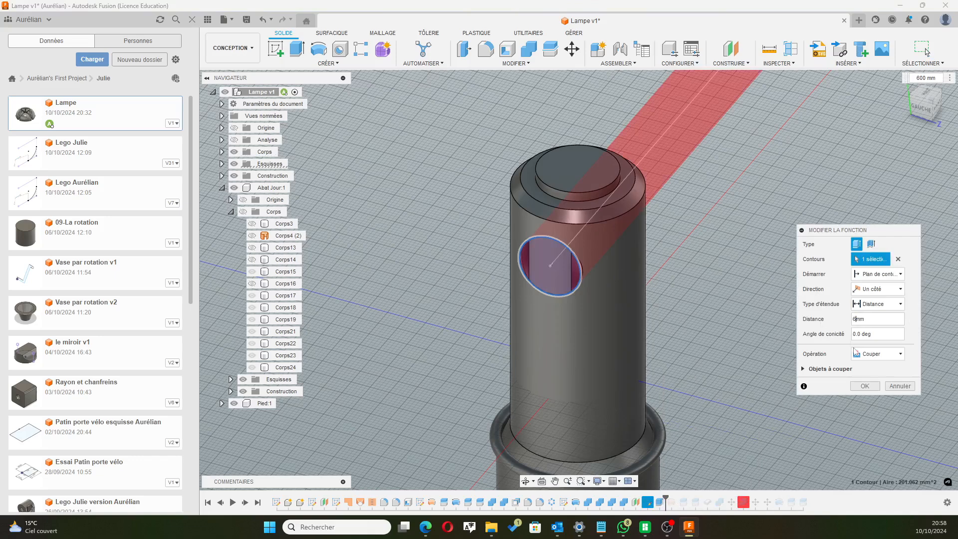
click(863, 387)
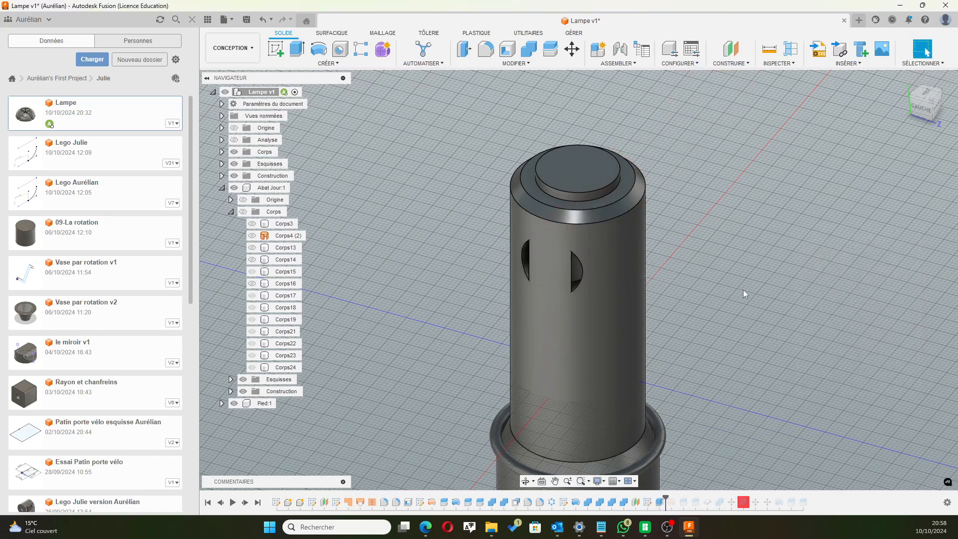
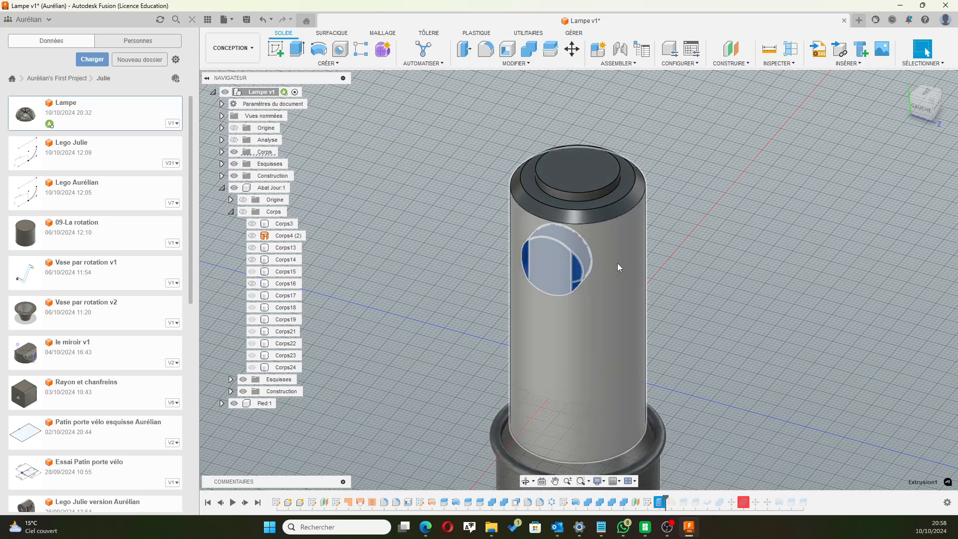
Edit the offset plane carrying the circle sketch and set its distance to -16 mm.
right_click(636, 503)
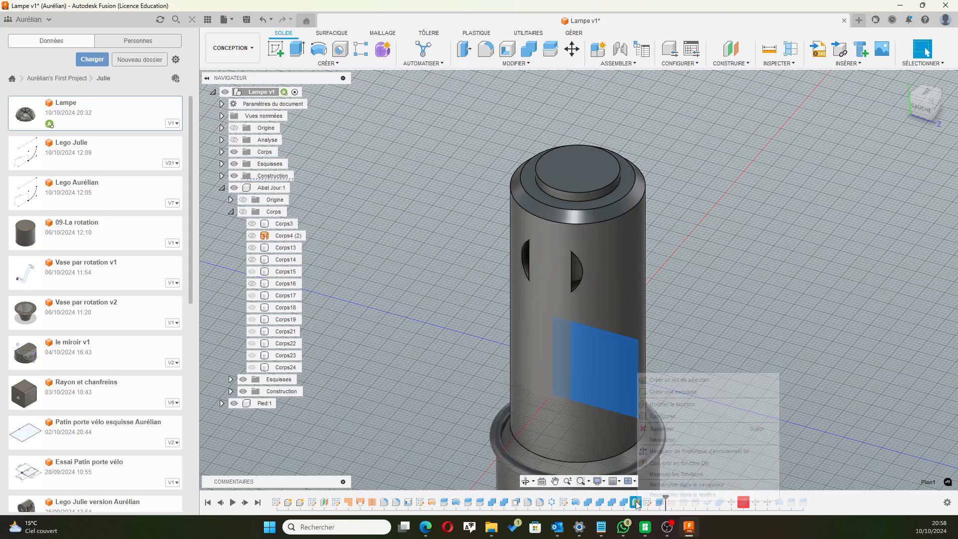
click(677, 405)
click(875, 181)
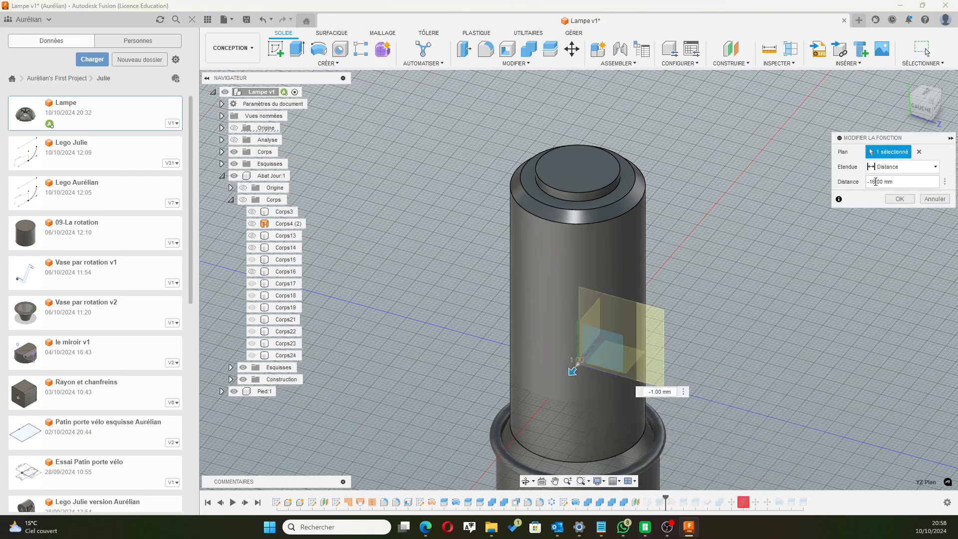
click(899, 199)
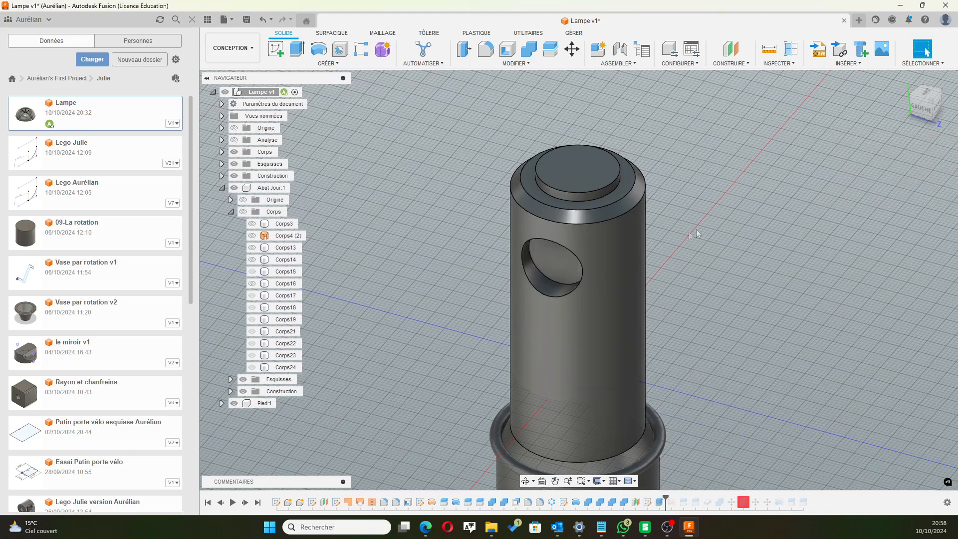
mouse_move(713, 255)
shift+middle_down()
mouse_move(723, 247)
mouse_move(713, 262)
mouse_move(714, 248)
shift+middle_up()
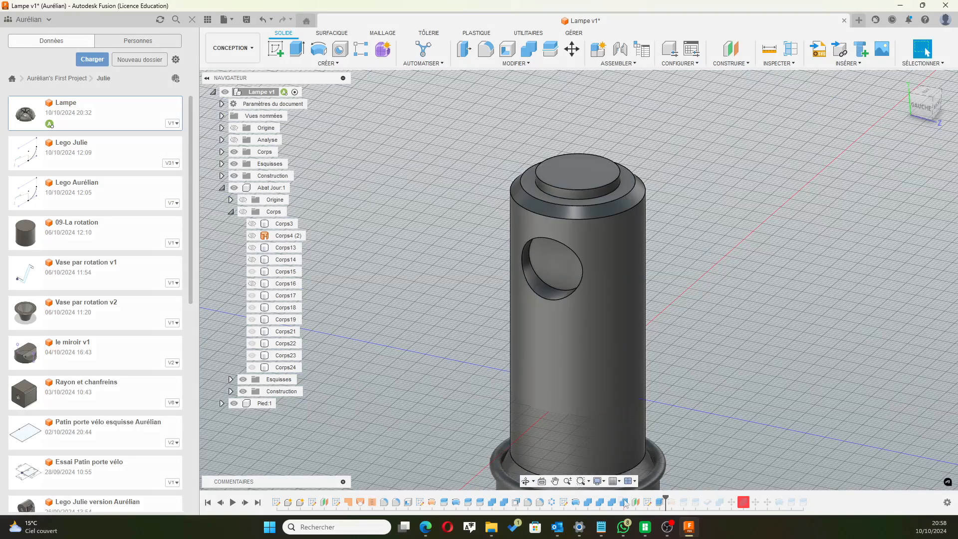
click(659, 502)
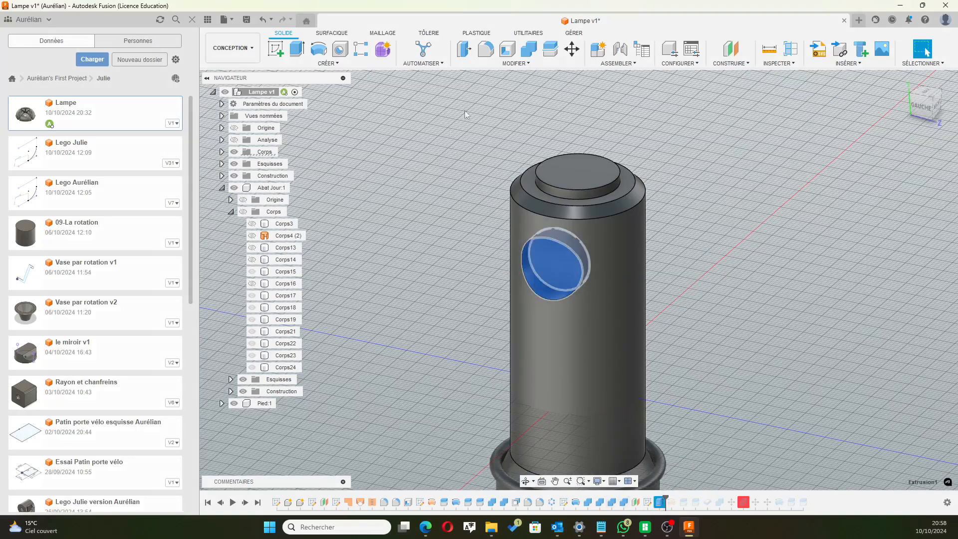
click(355, 64)
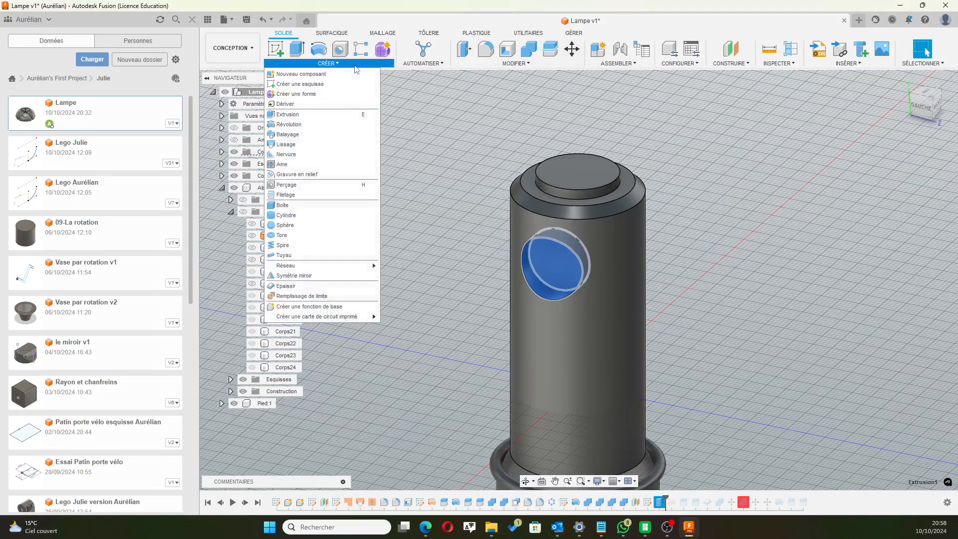
click(324, 274)
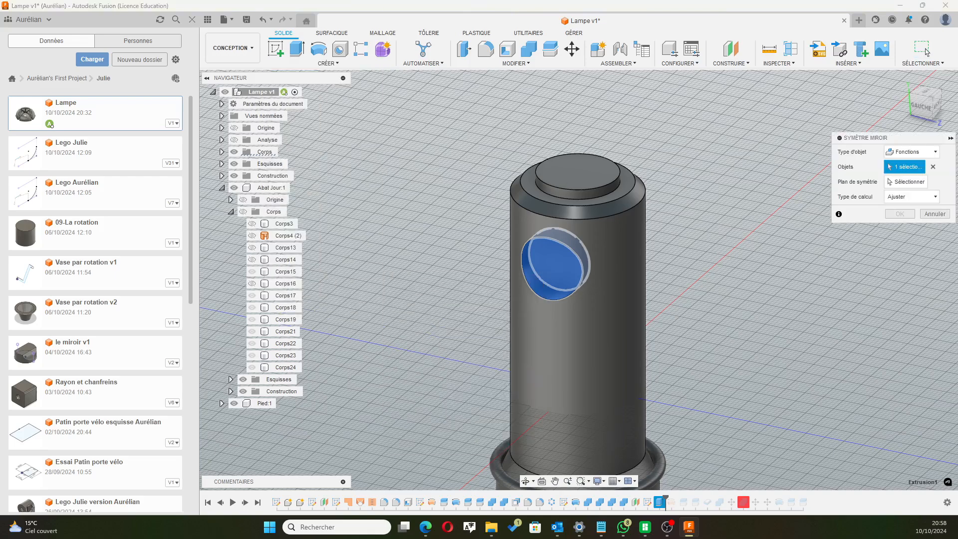
click(934, 214)
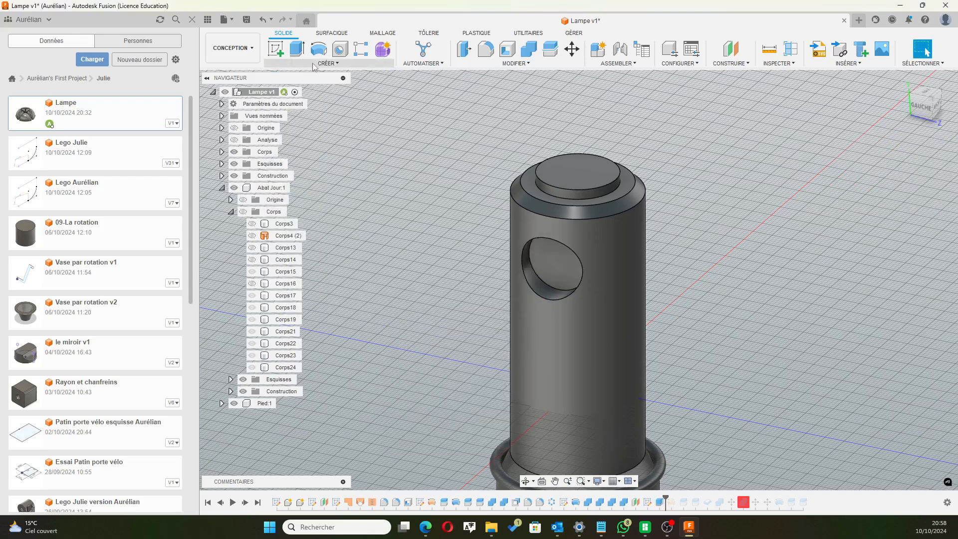
Try a circular face pattern of the recess's flat end face around the vertical Y axis with quantity 4.
click(563, 260)
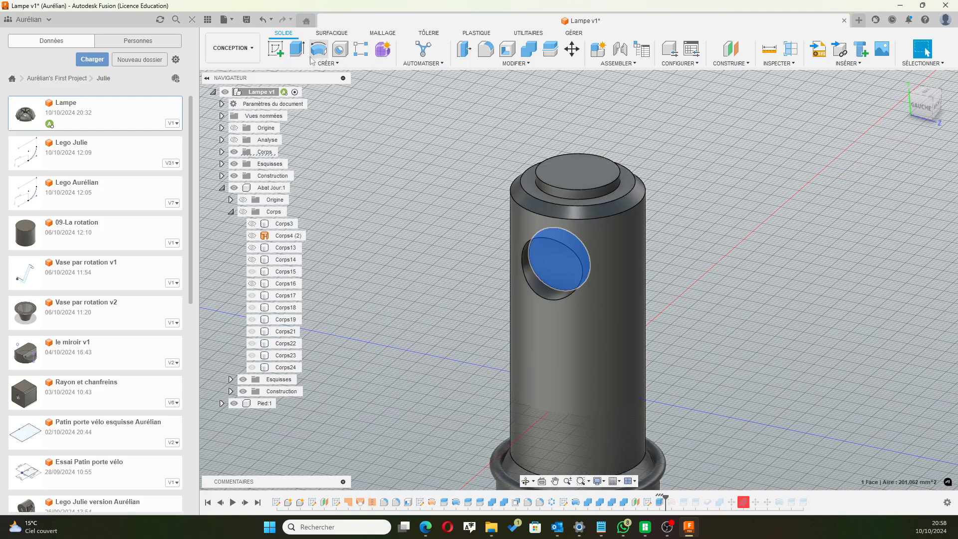
click(327, 63)
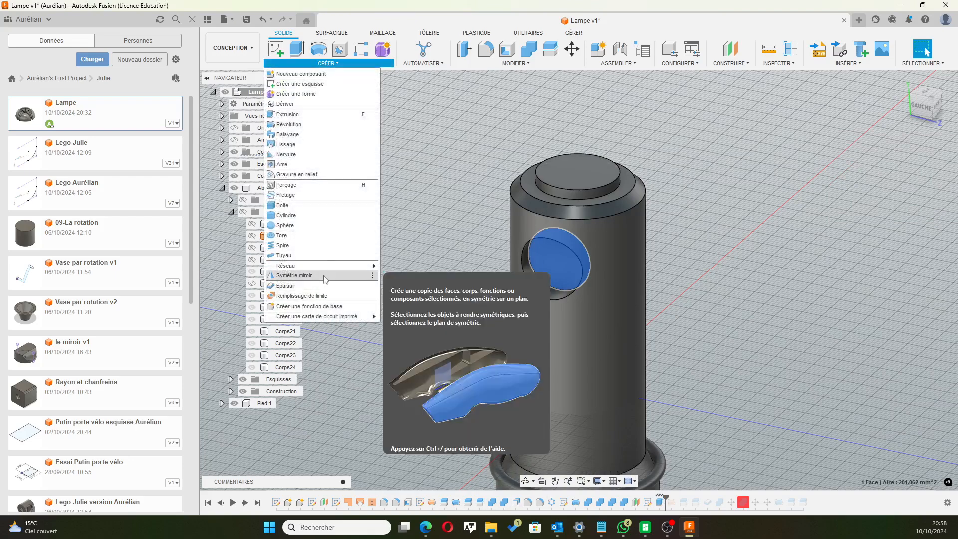
mouse_move(325, 269)
click(407, 277)
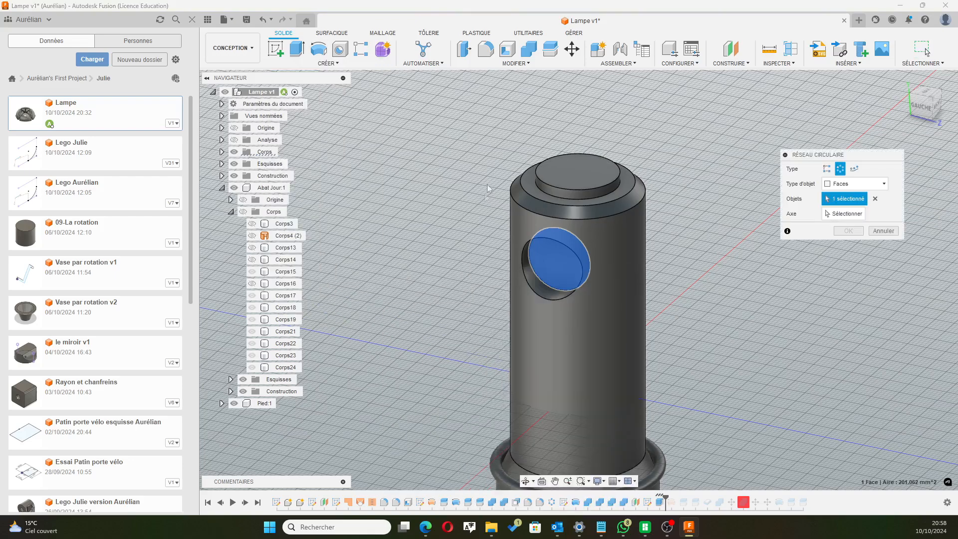
scroll(487, 184, down, 2)
scroll(774, 224, down, 2)
click(843, 214)
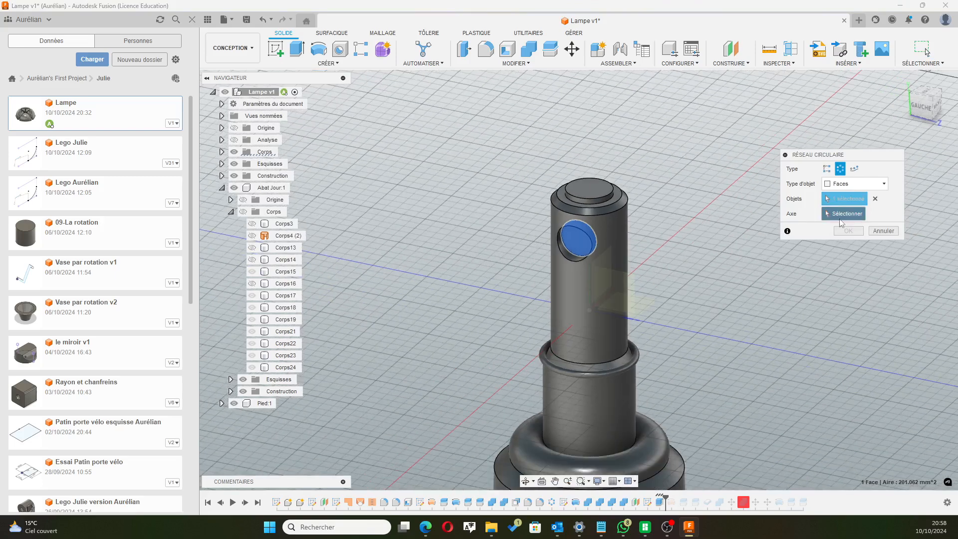
scroll(738, 304, down, 1)
scroll(651, 259, down, 3)
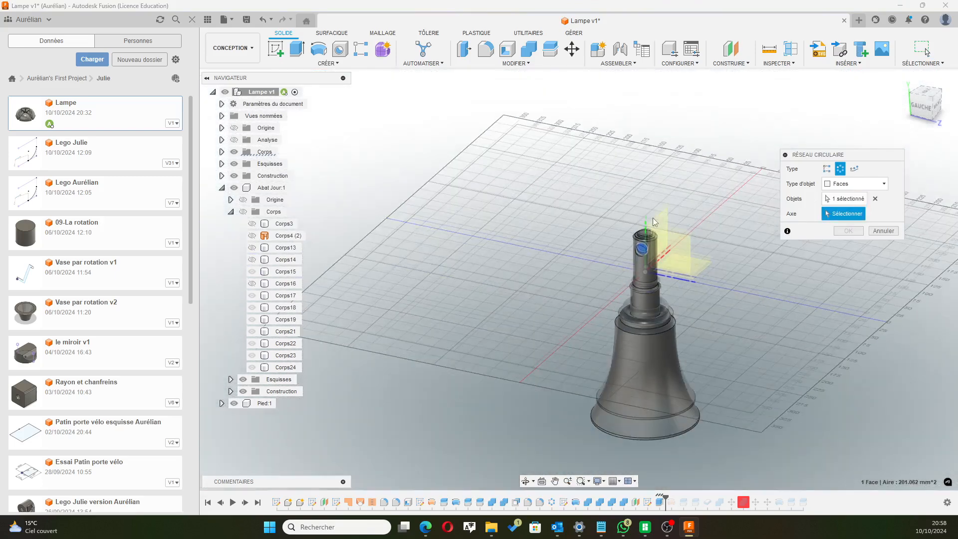
click(644, 219)
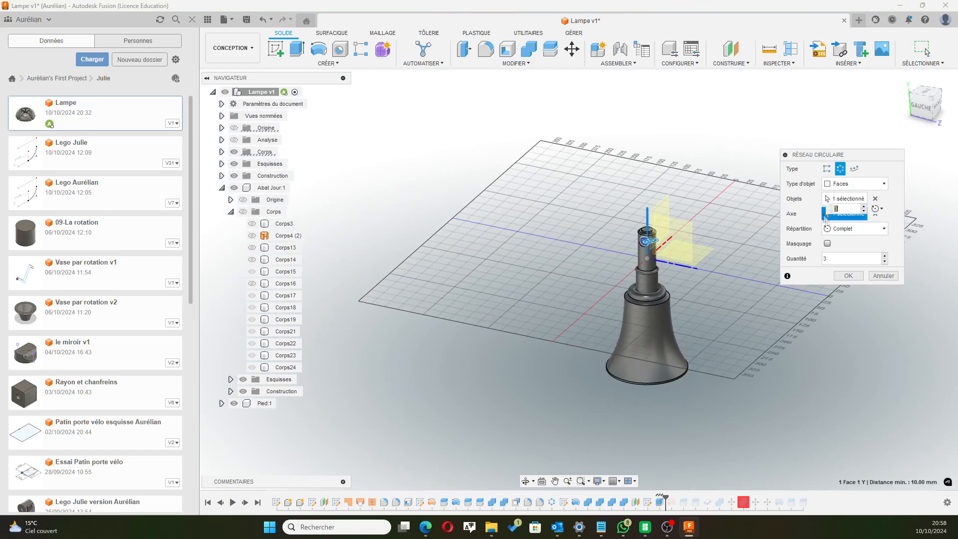
click(884, 255)
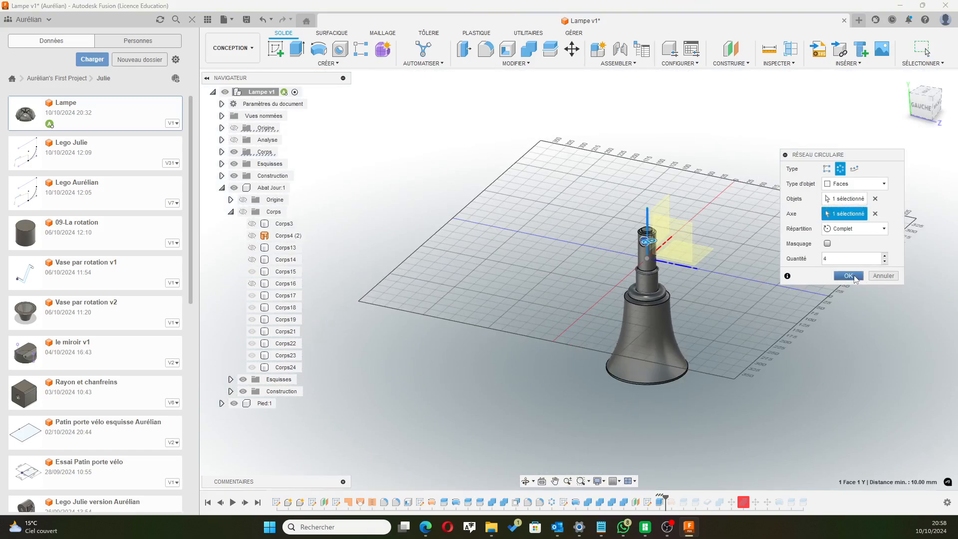
click(848, 276)
scroll(715, 215, up, 3)
shift+middle_drag(711, 214, 653, 242)
shift+middle_drag(712, 399, 480, 349)
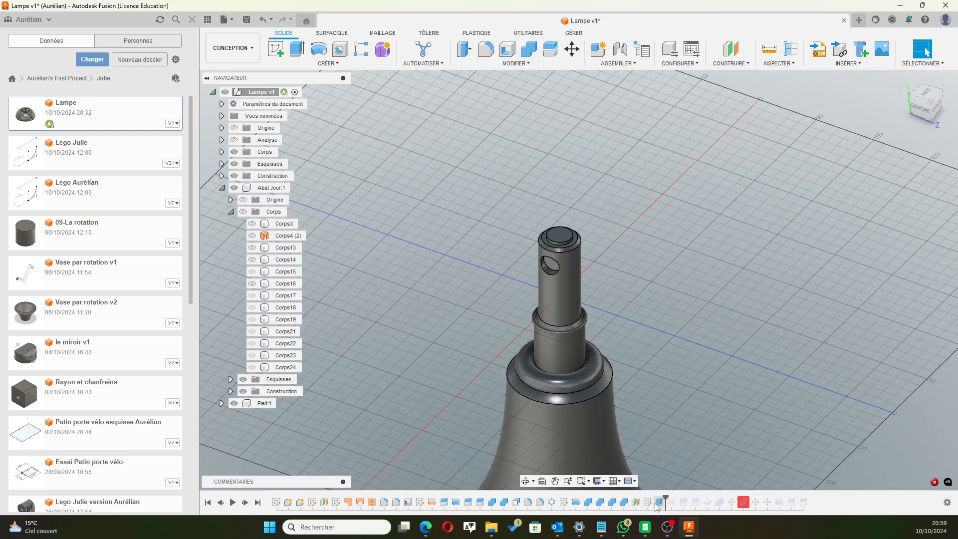
Pattern the round recess's extrude cut as a feature in a full circle around the vertical Y axis with quantity 4.
click(341, 64)
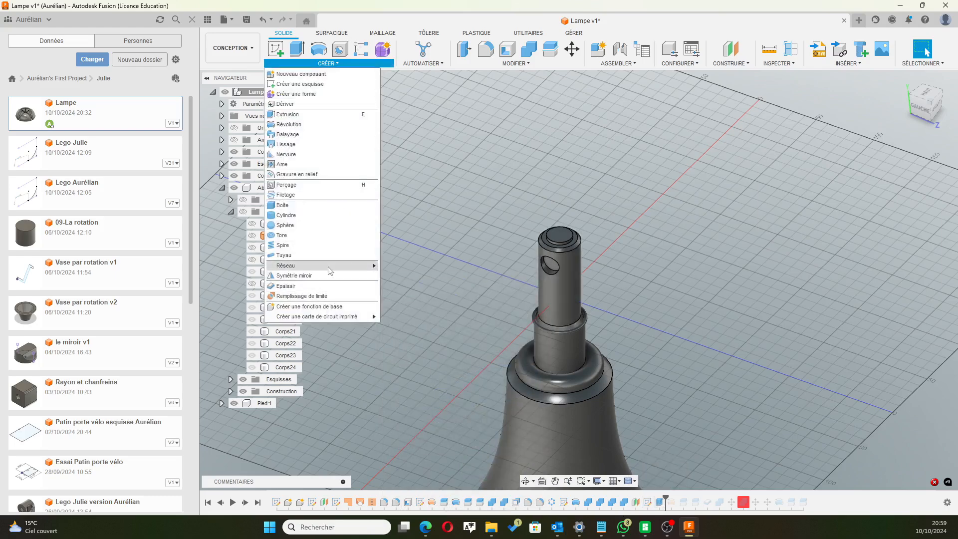
mouse_move(330, 271)
click(421, 279)
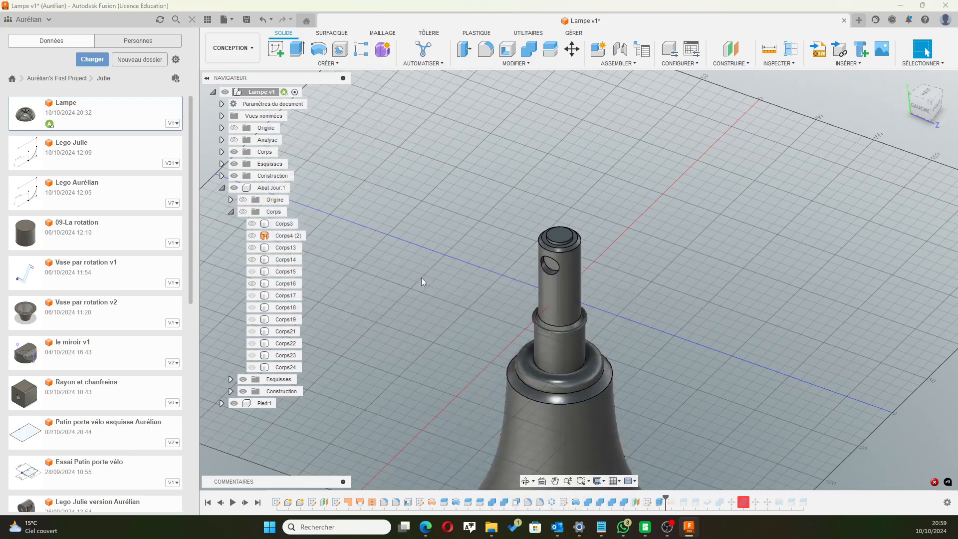
click(851, 185)
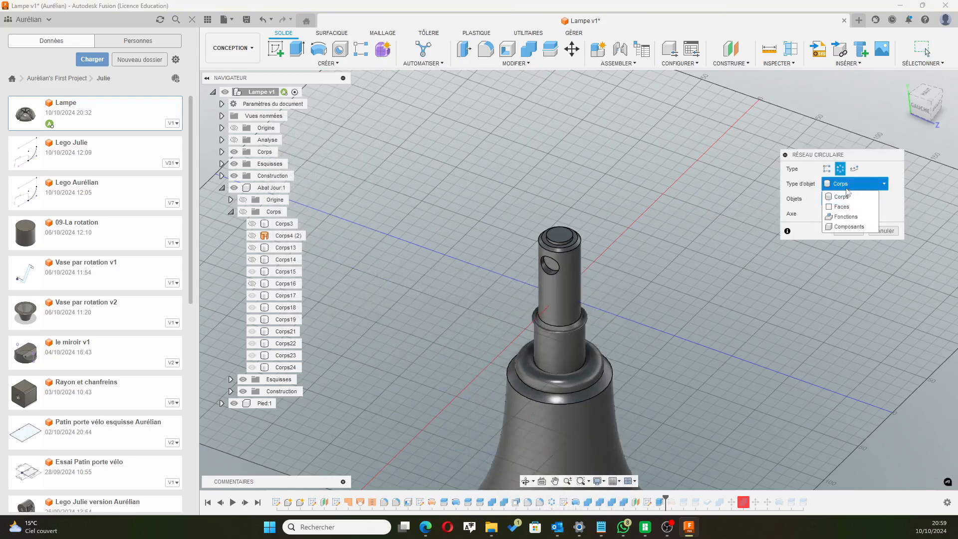
click(845, 217)
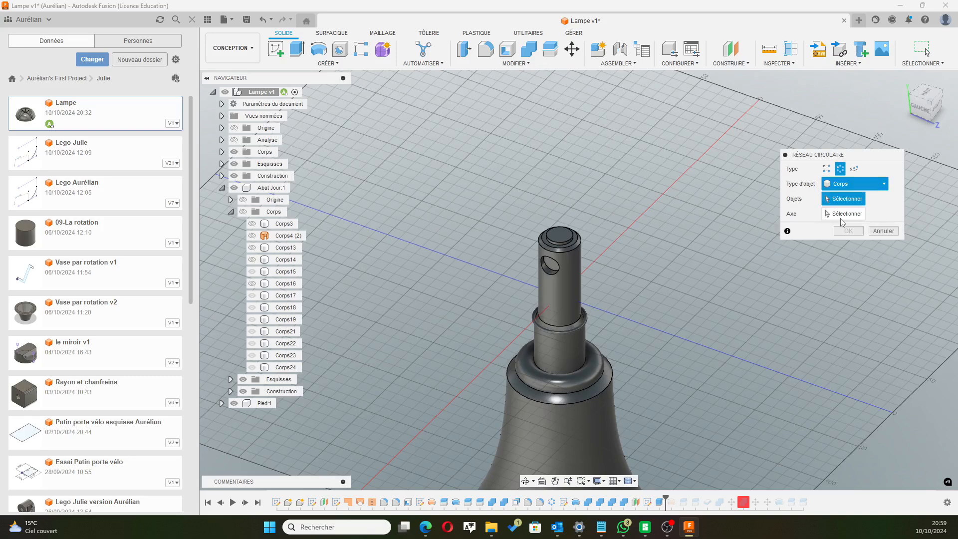
click(549, 265)
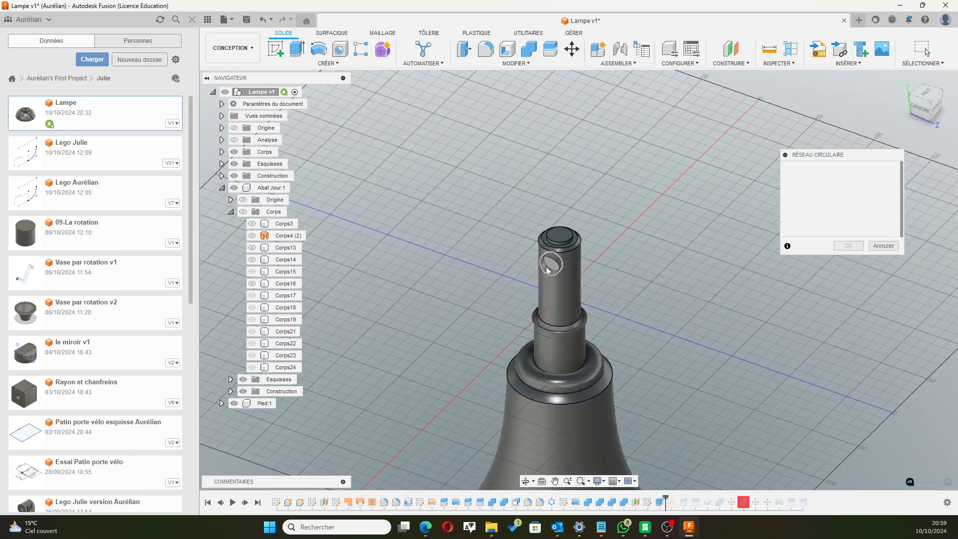
click(849, 213)
scroll(629, 265, down, 5)
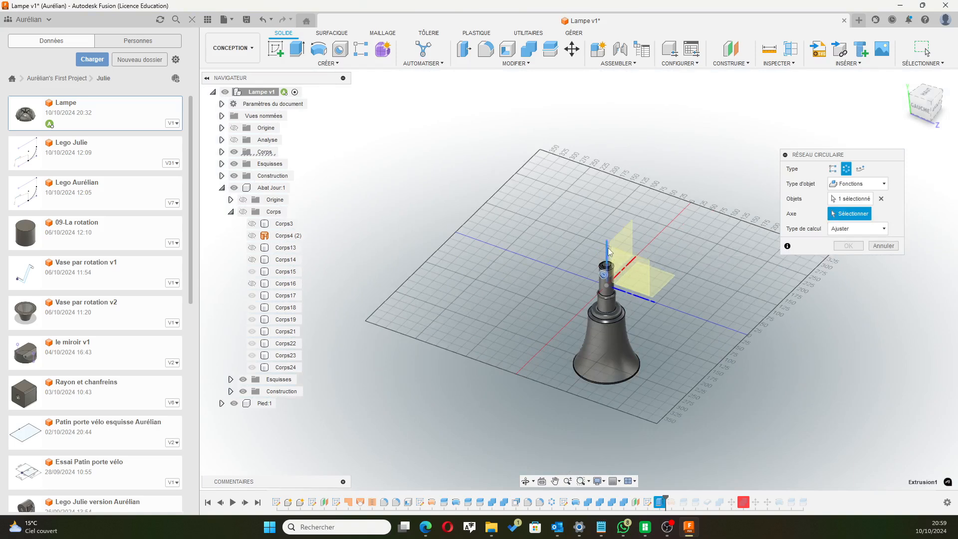
click(607, 251)
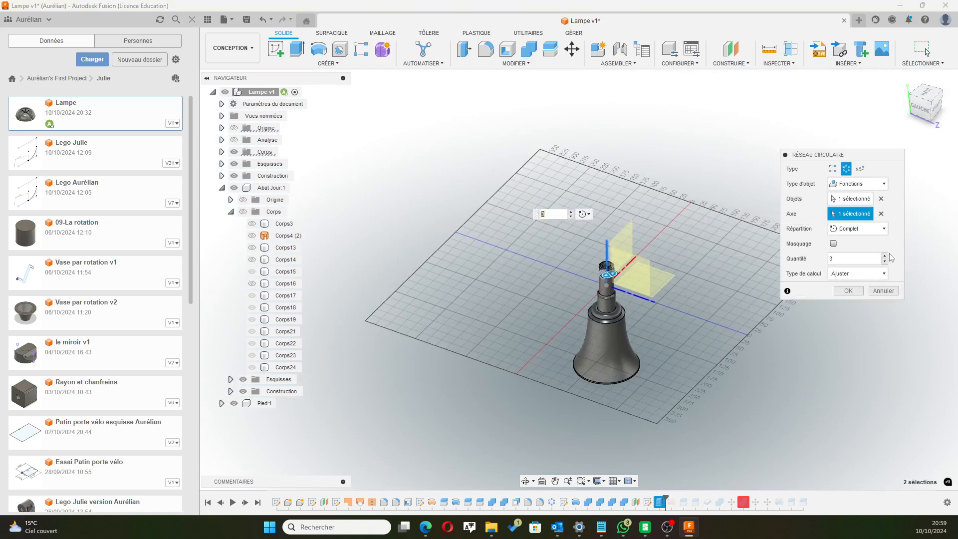
scroll(631, 325, up, 5)
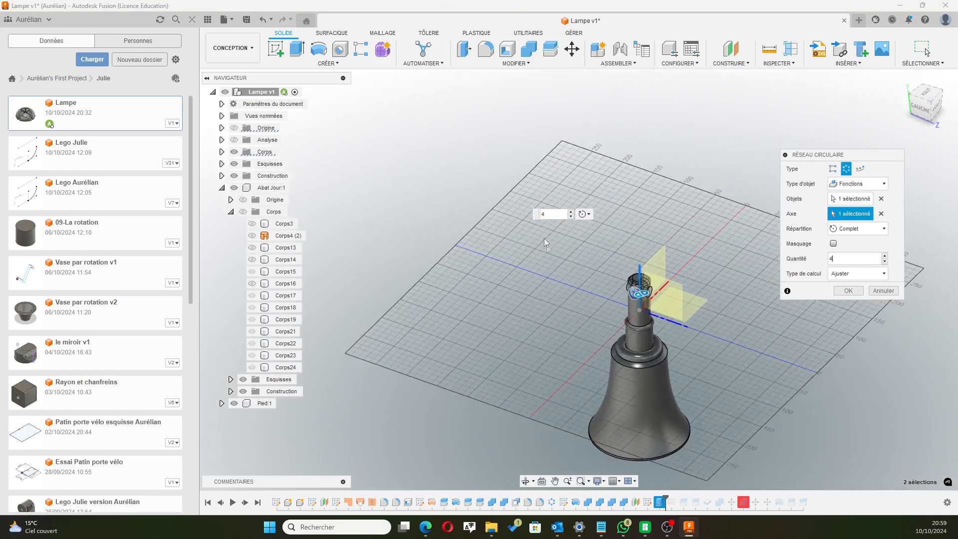
click(848, 291)
middle_drag(772, 301, 729, 234)
scroll(623, 199, up, 4)
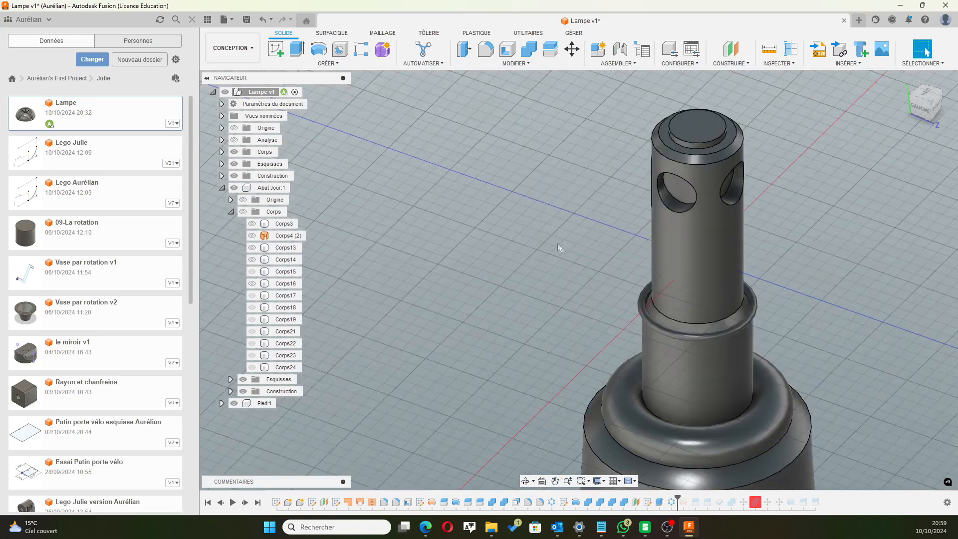
middle_drag(556, 240, 544, 201)
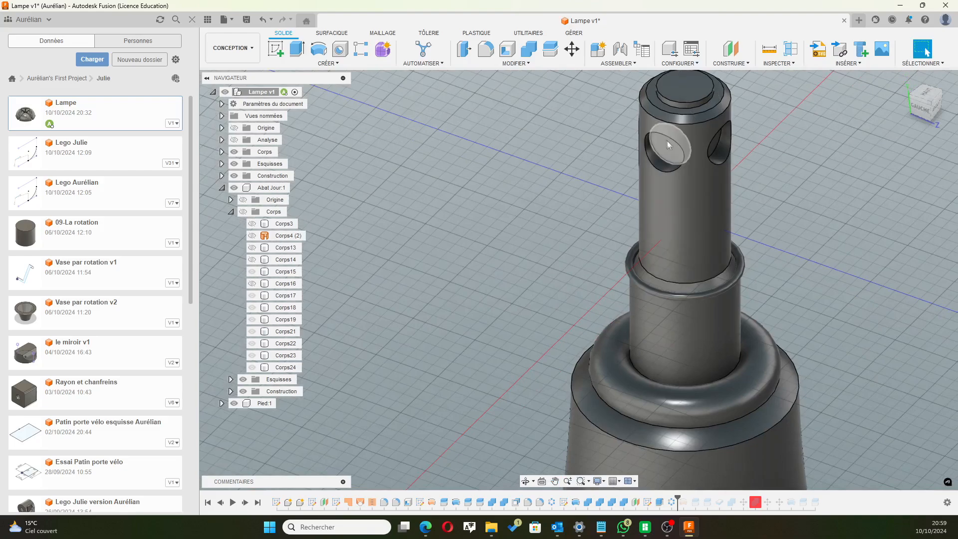
Sketch a 14 mm diameter circle on the foot's flat underside, centred on the origin, and finish the sketch.
scroll(560, 205, down, 5)
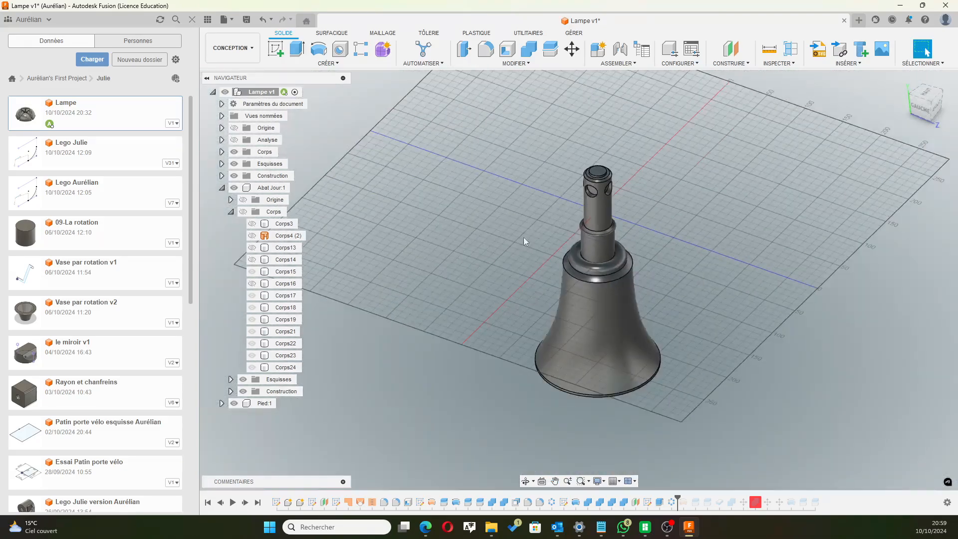
shift+middle_drag(523, 237, 513, 219)
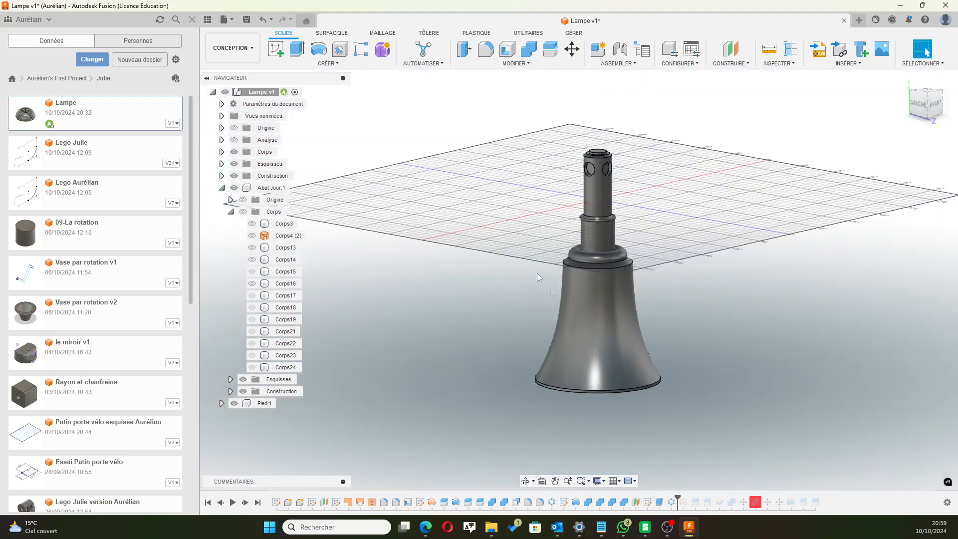
shift+middle_drag(524, 348, 578, 306)
click(599, 302)
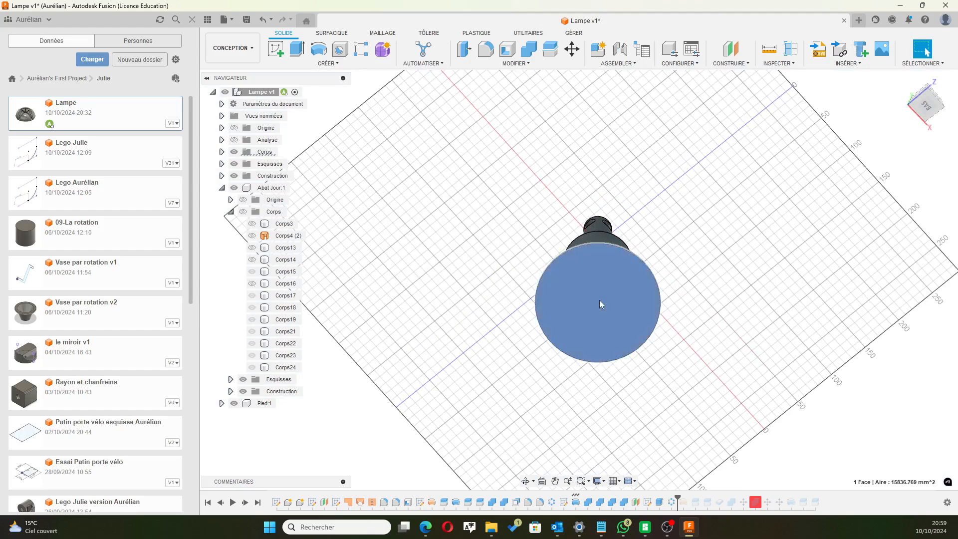
click(276, 48)
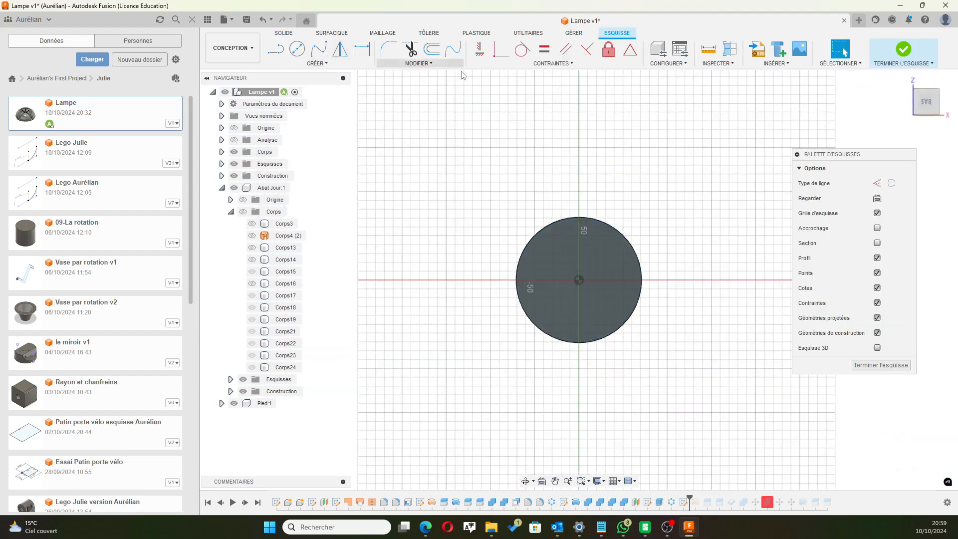
click(297, 49)
click(580, 280)
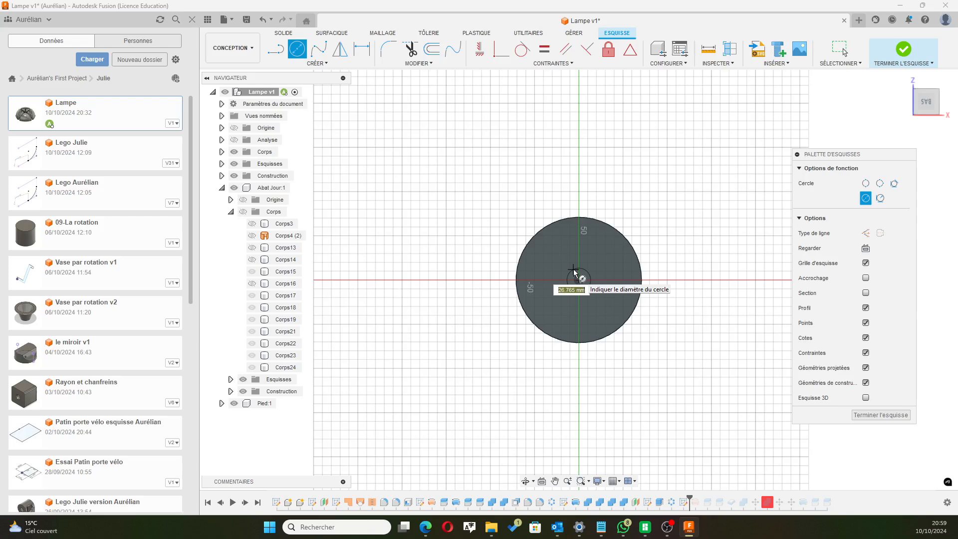
text(14)
key(Return)
key(Escape)
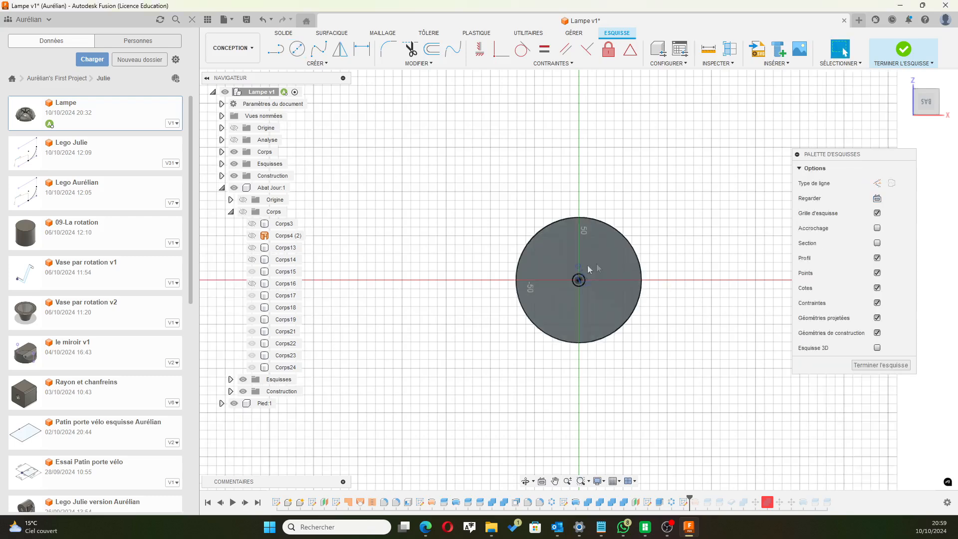
scroll(594, 262, up, 5)
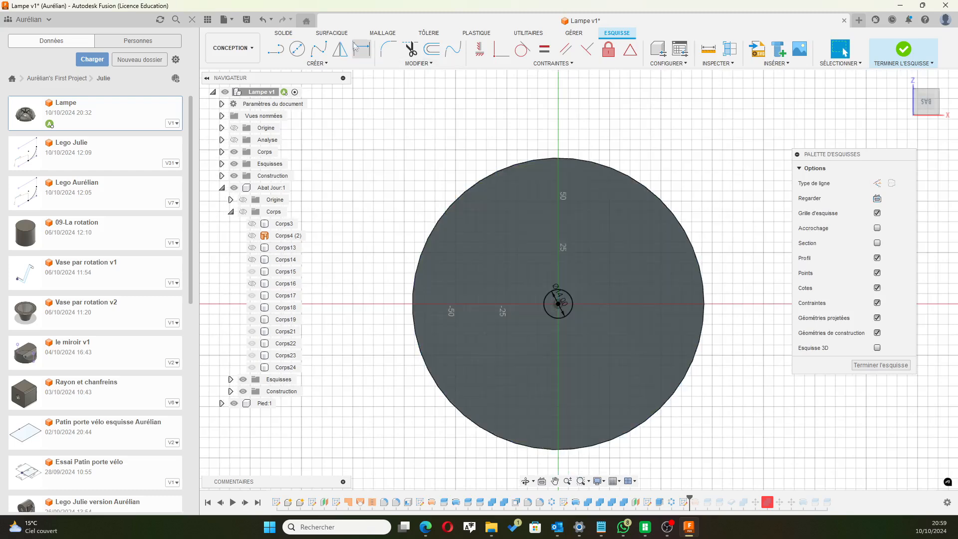
click(902, 49)
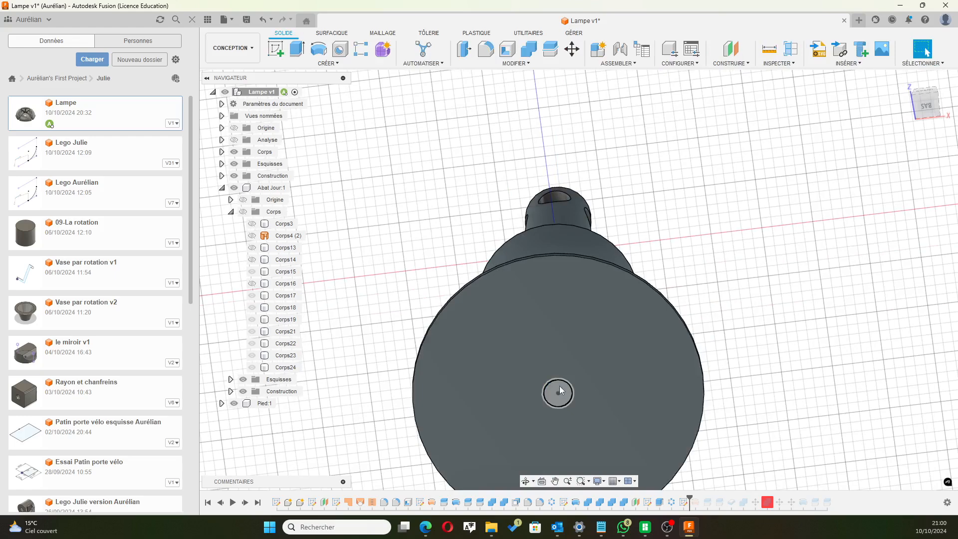
Extrude the 14 mm circle on the foot's underside as a 250 mm deep cut up to the shaft's round recesses.
click(557, 392)
click(297, 50)
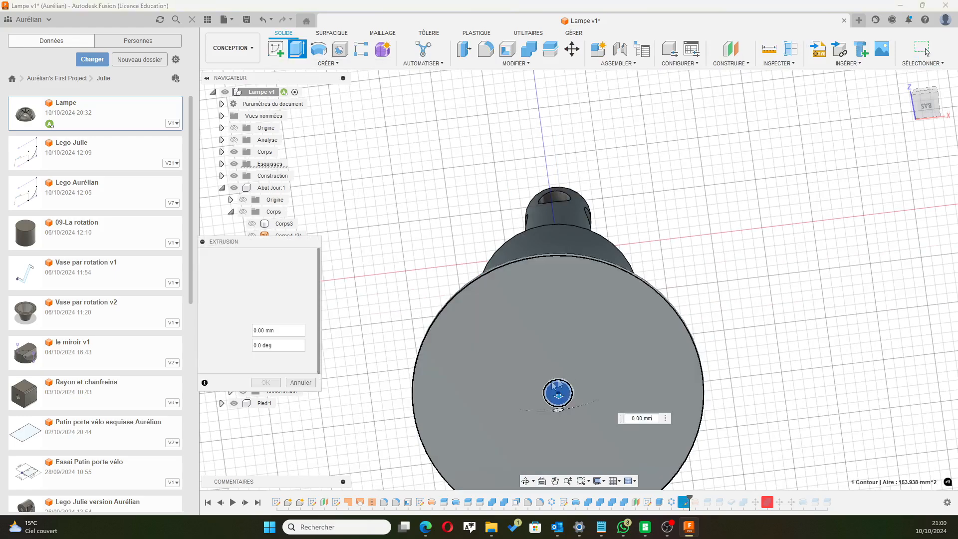
drag(558, 309, 558, 288)
shift+middle_drag(708, 255, 708, 339)
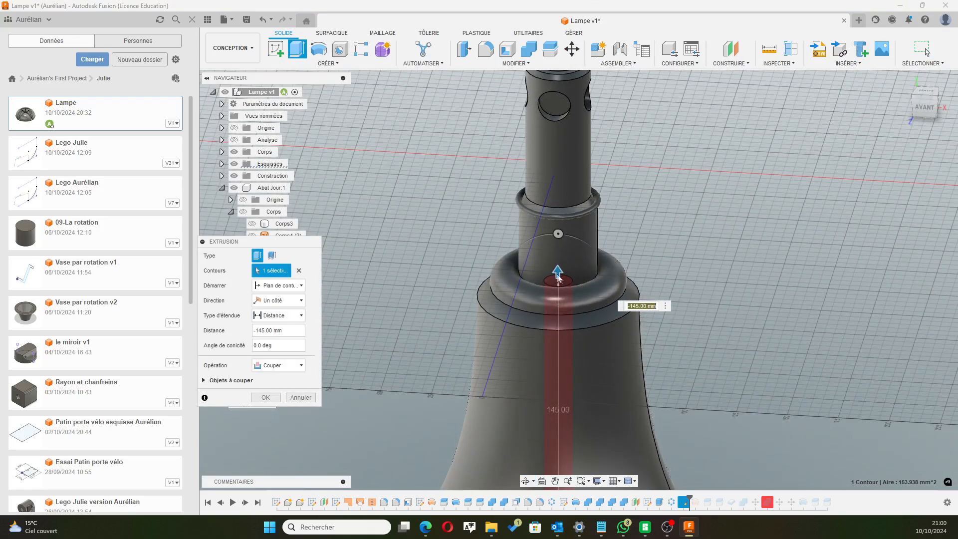
drag(557, 271, 551, 85)
shift+middle_drag(658, 180, 657, 165)
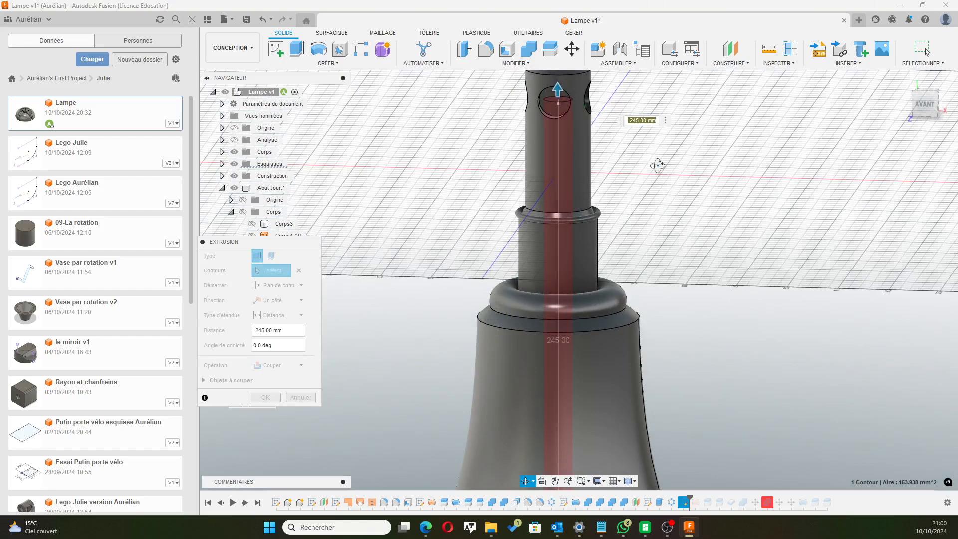
drag(557, 91, 557, 81)
scroll(574, 84, down, 2)
scroll(583, 86, up, 3)
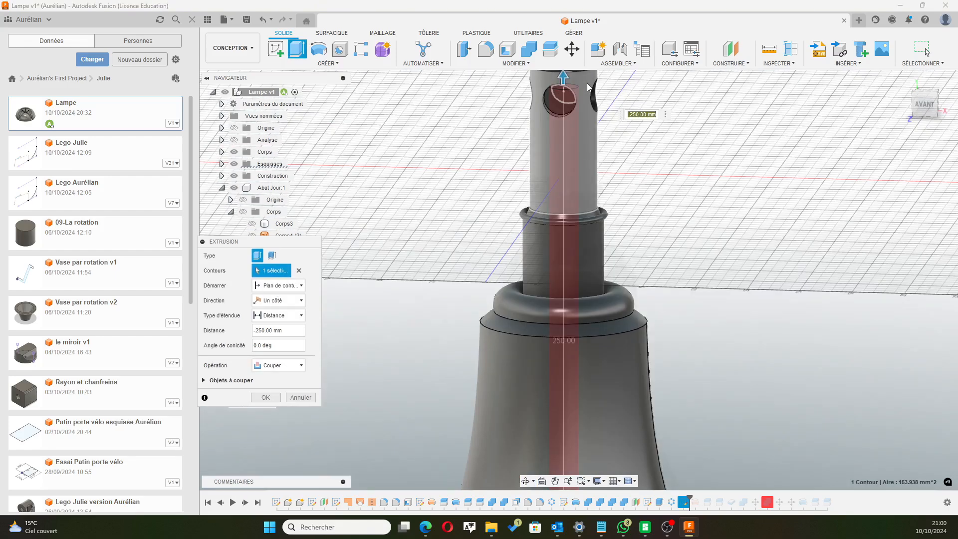
scroll(587, 86, up, 2)
shift+middle_drag(685, 204, 691, 195)
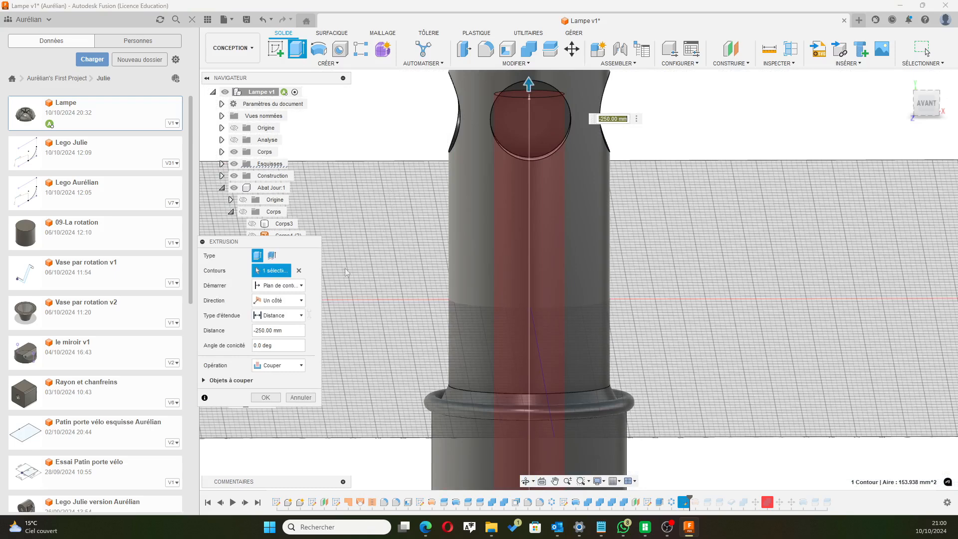
click(263, 399)
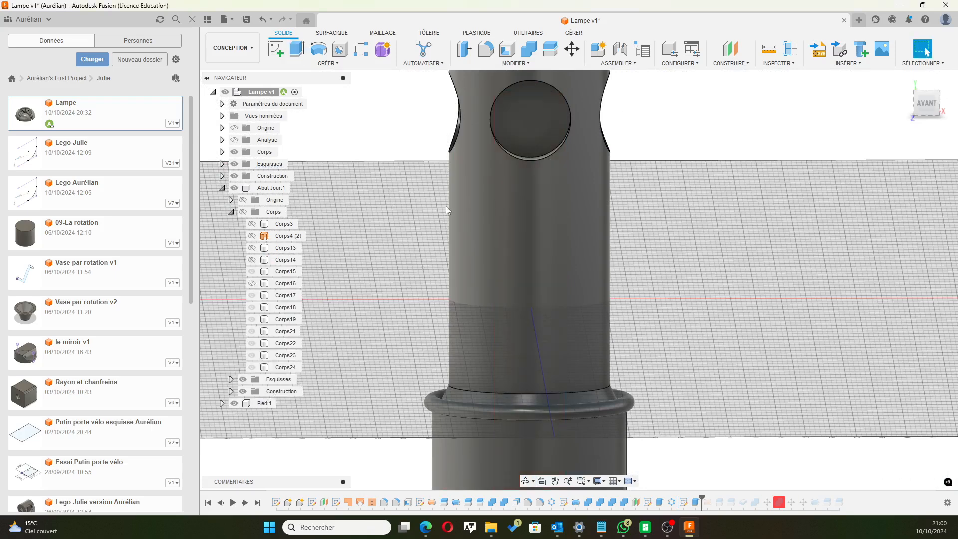
Sketch a 9 mm diameter circle centred on the front recess's flat end face and finish the sketch.
scroll(444, 206, down, 5)
middle_drag(651, 206, 718, 216)
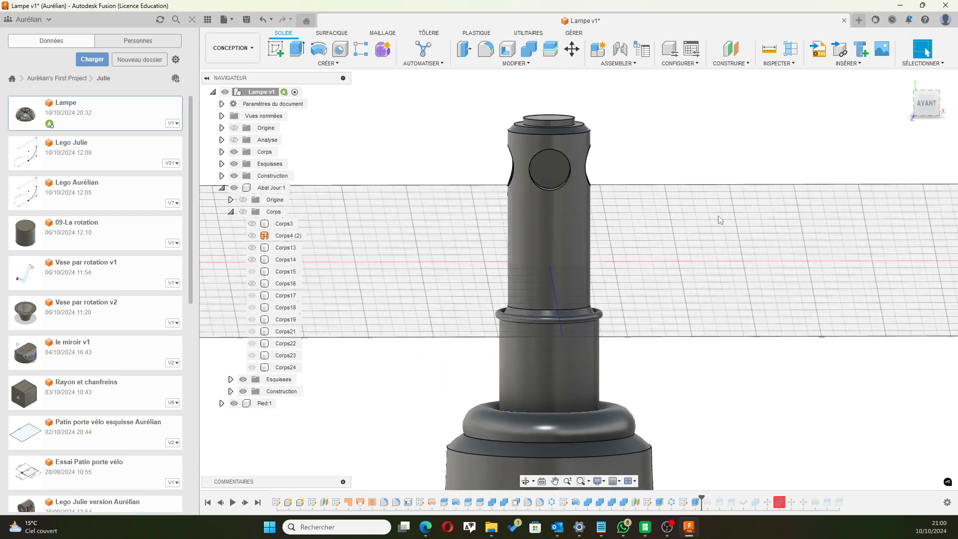
click(550, 173)
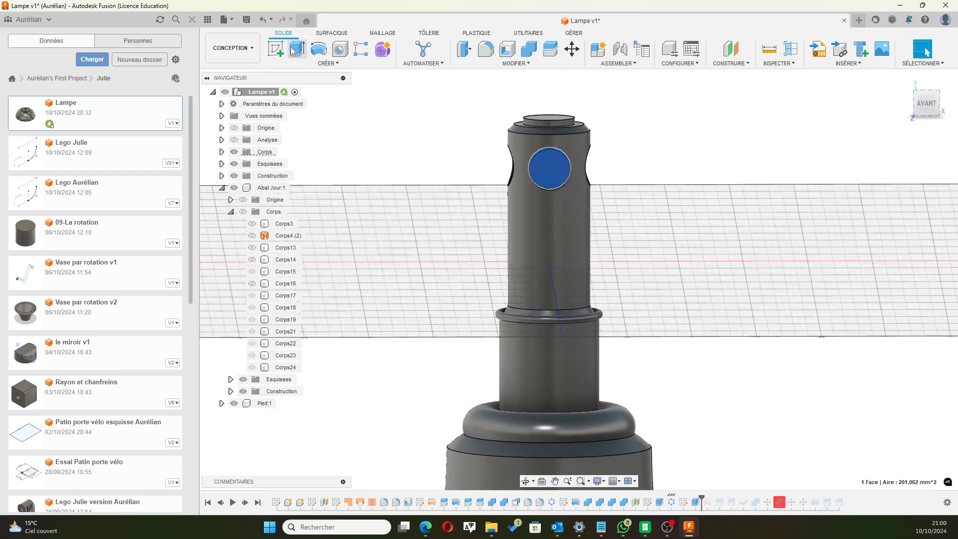
click(276, 48)
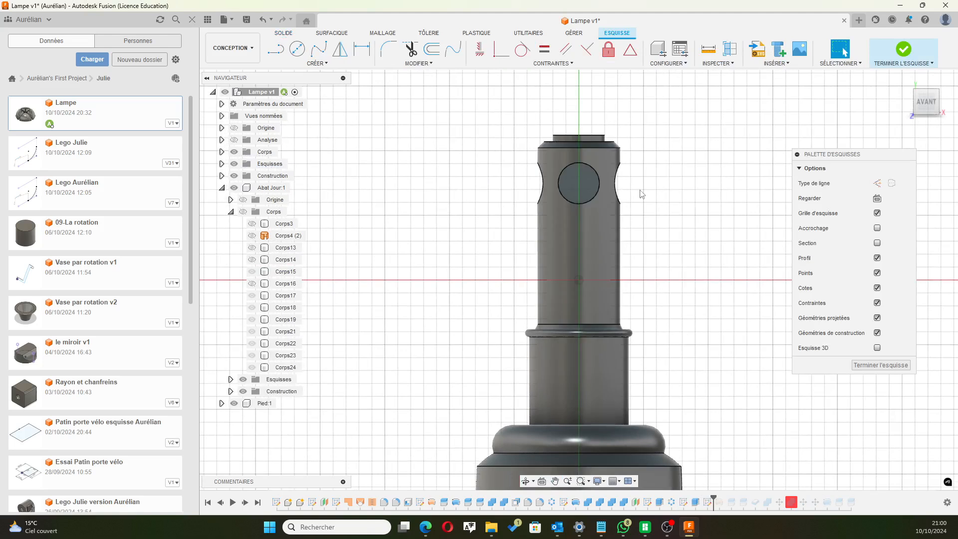
click(297, 49)
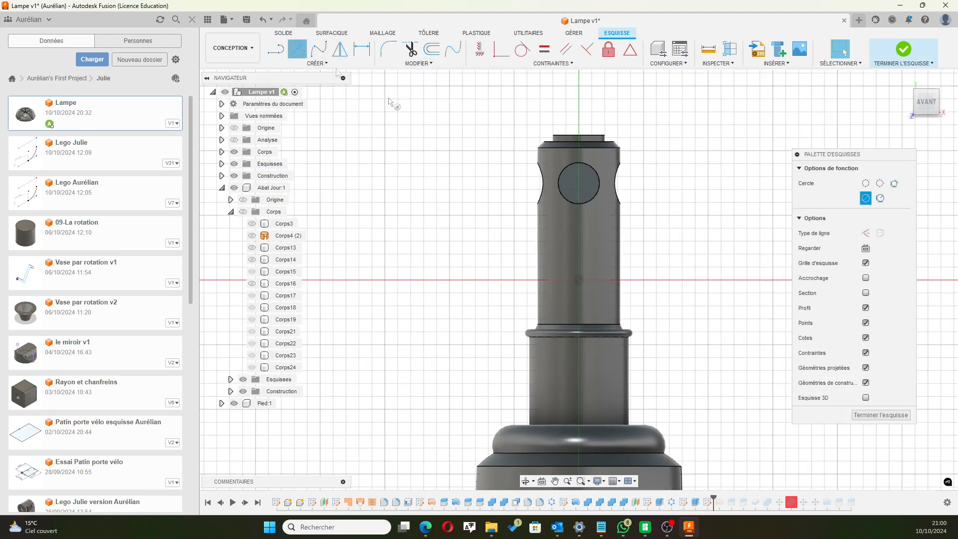
click(578, 183)
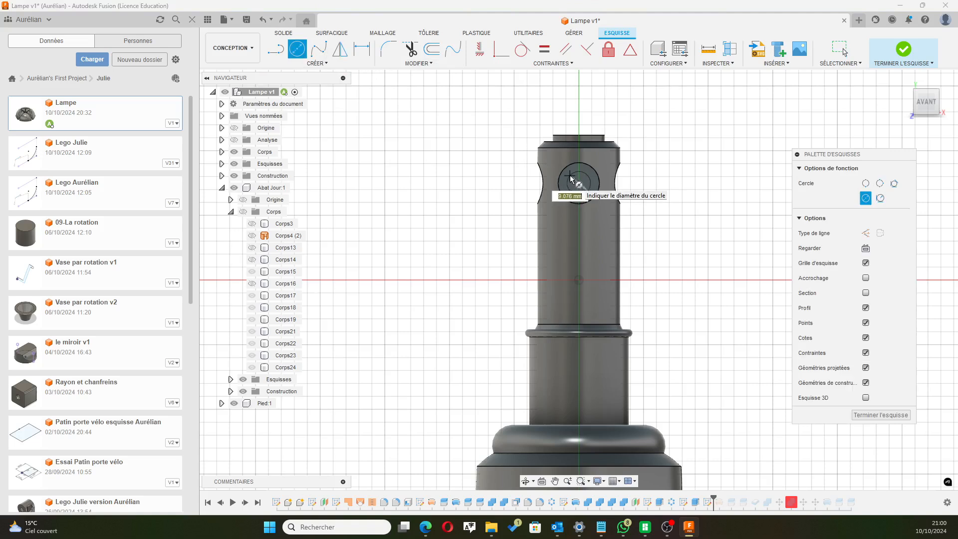
key(Return)
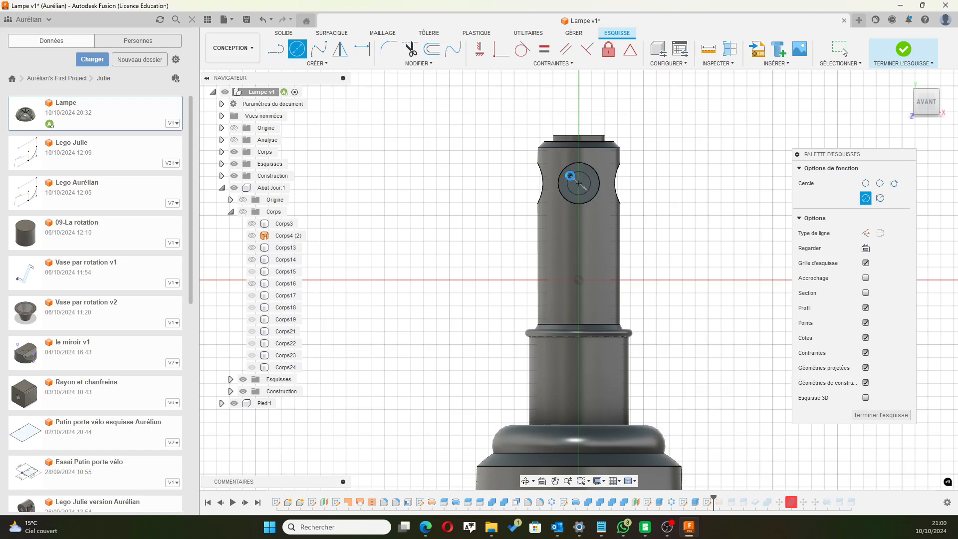
key(Escape)
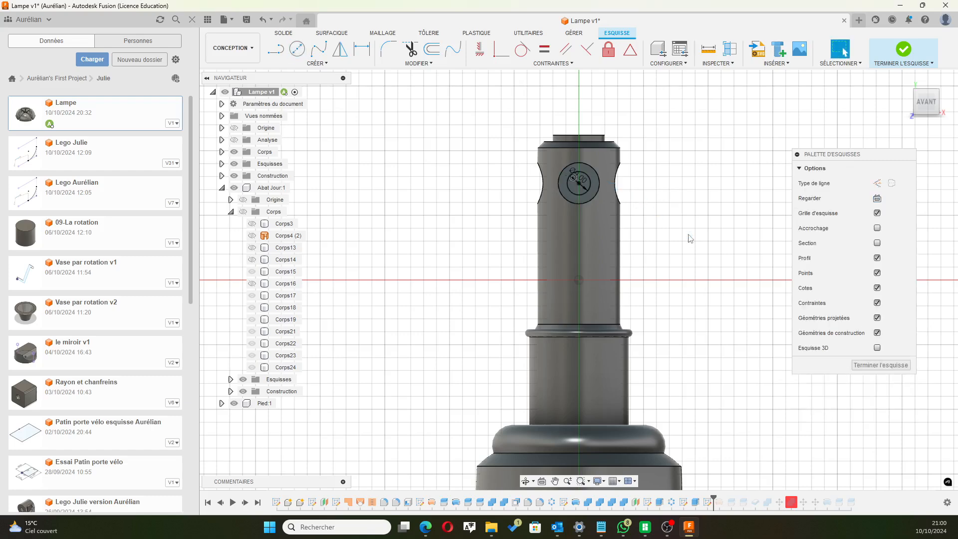
click(858, 366)
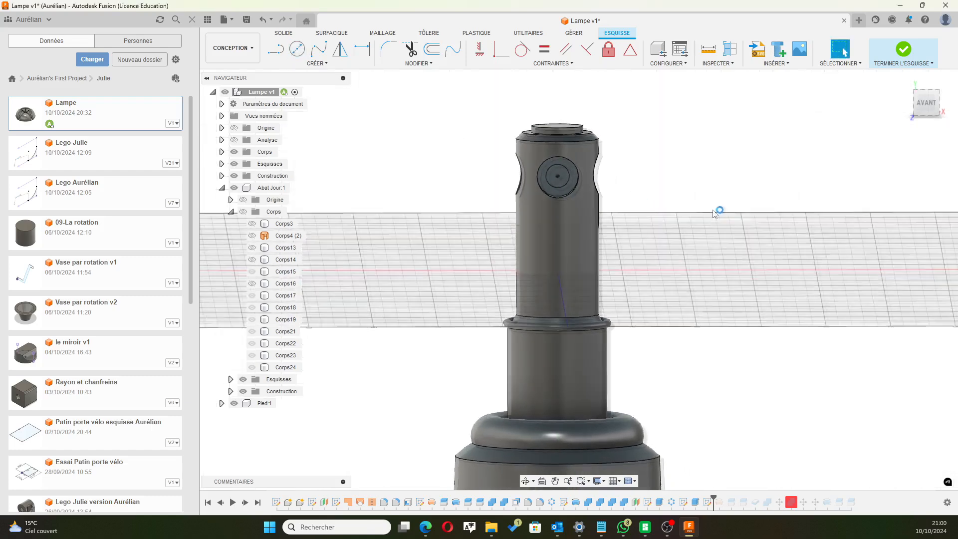
Extrude the 9 mm circle inward as a cut through the shaft with the extent set to All.
click(549, 168)
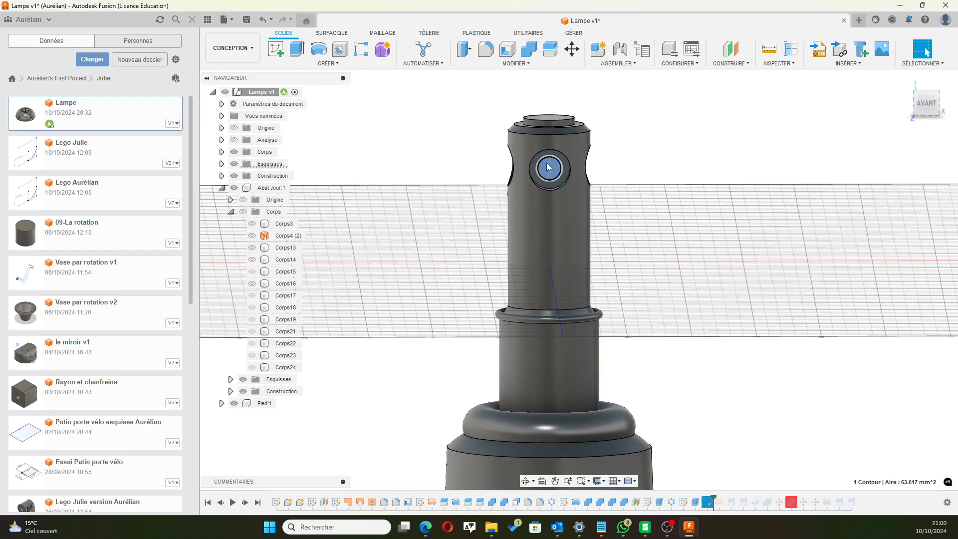
click(296, 49)
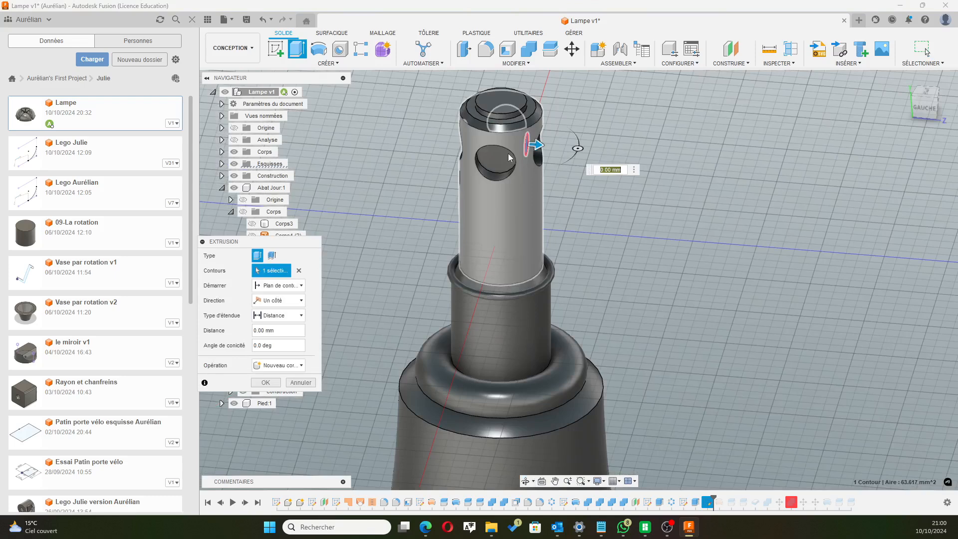
drag(539, 145, 441, 138)
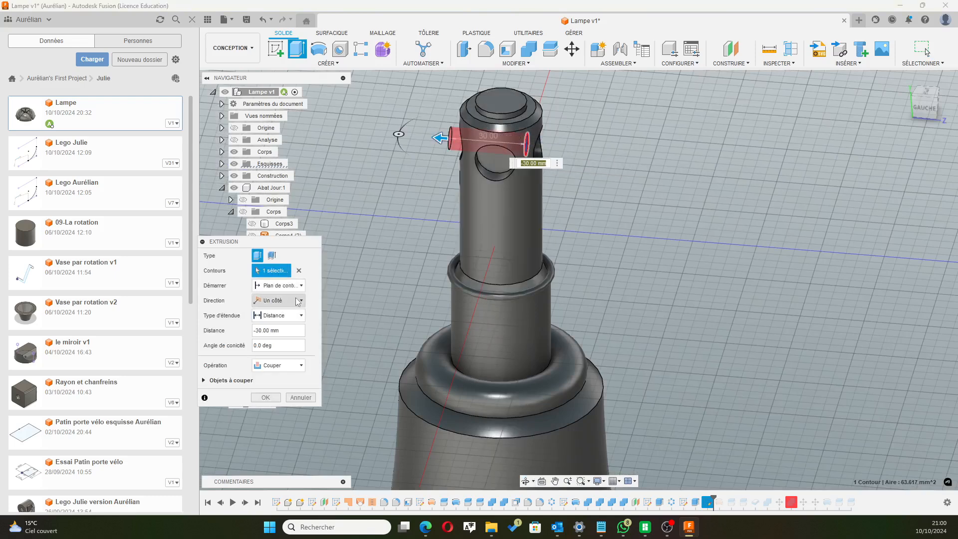
click(295, 316)
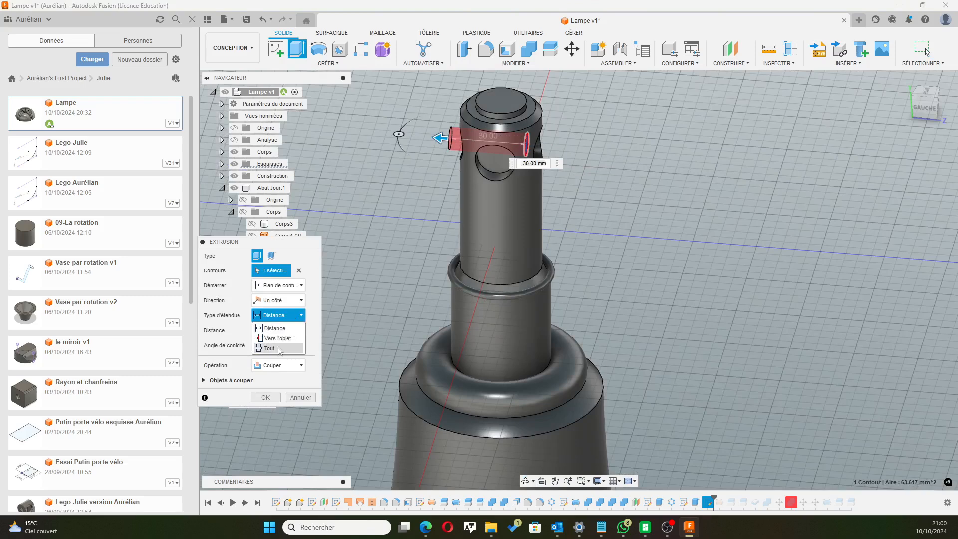
click(269, 348)
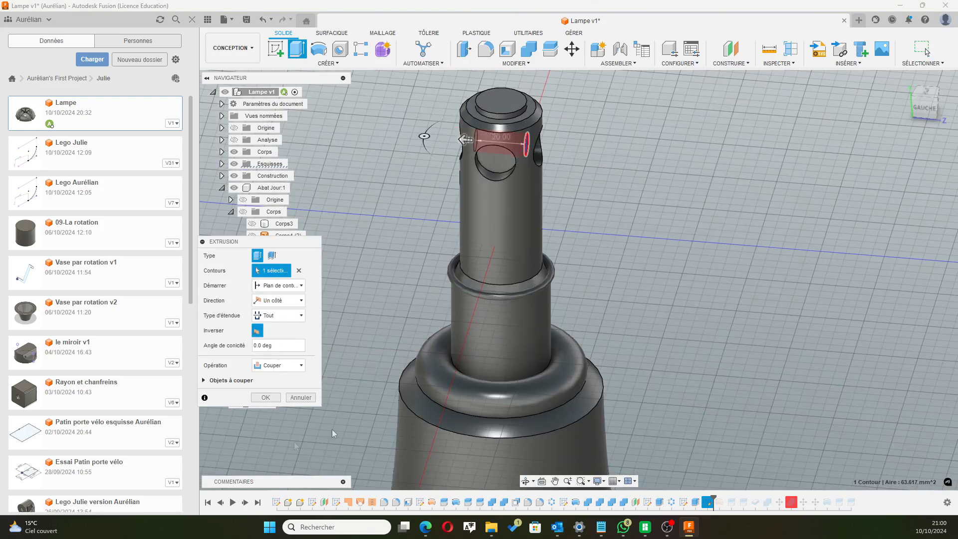
click(204, 381)
click(264, 430)
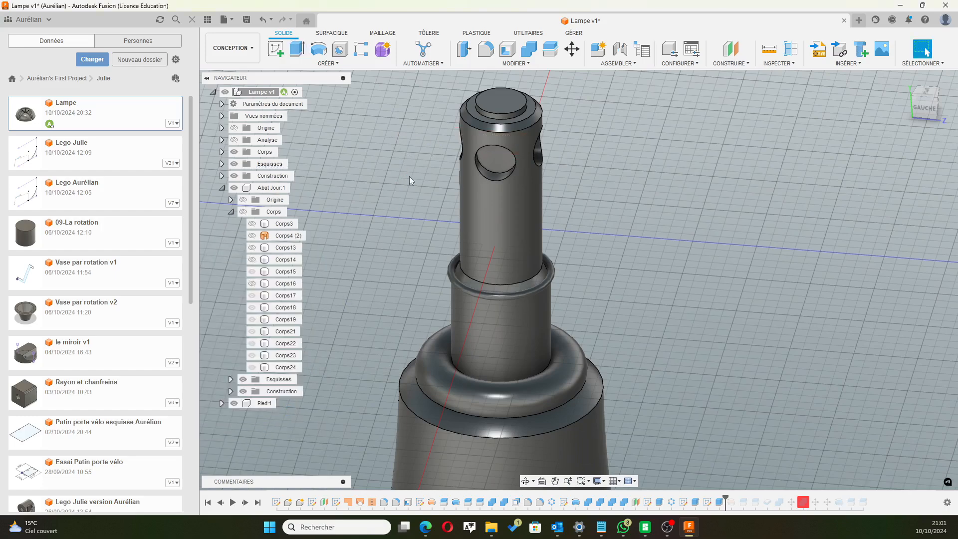
Pattern the 9 mm hole's extrude cut as a feature in a full circle around the vertical Y axis with quantity 4.
middle_drag(610, 191, 656, 168)
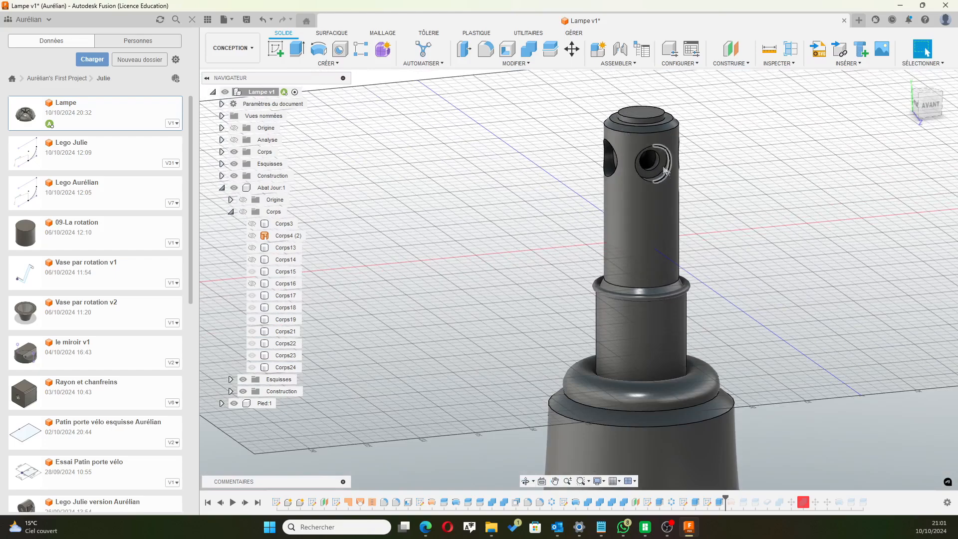
scroll(654, 166, up, 5)
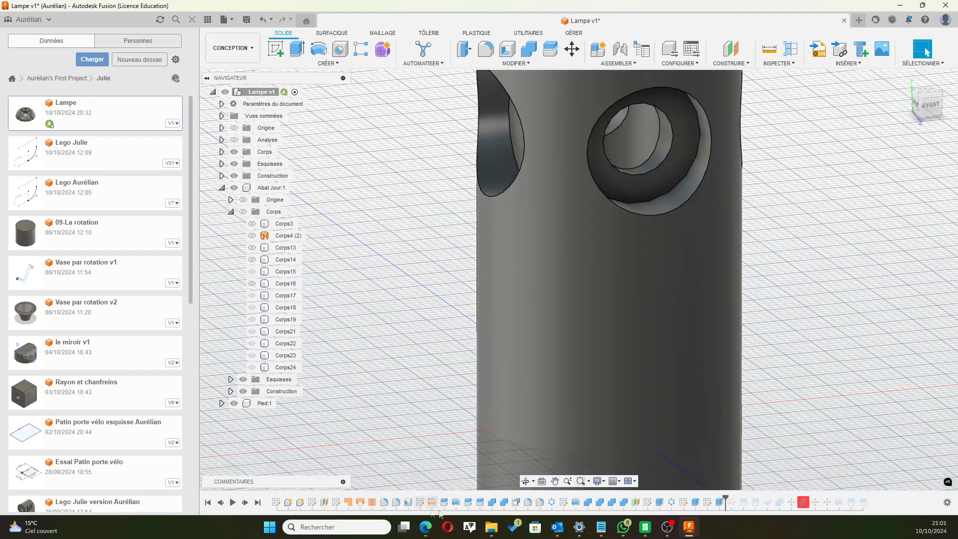
click(719, 502)
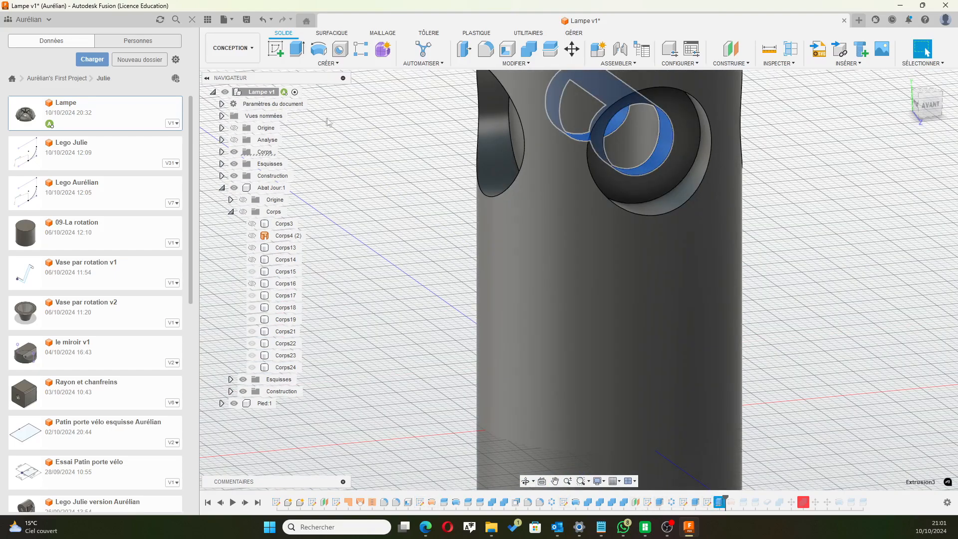
click(328, 64)
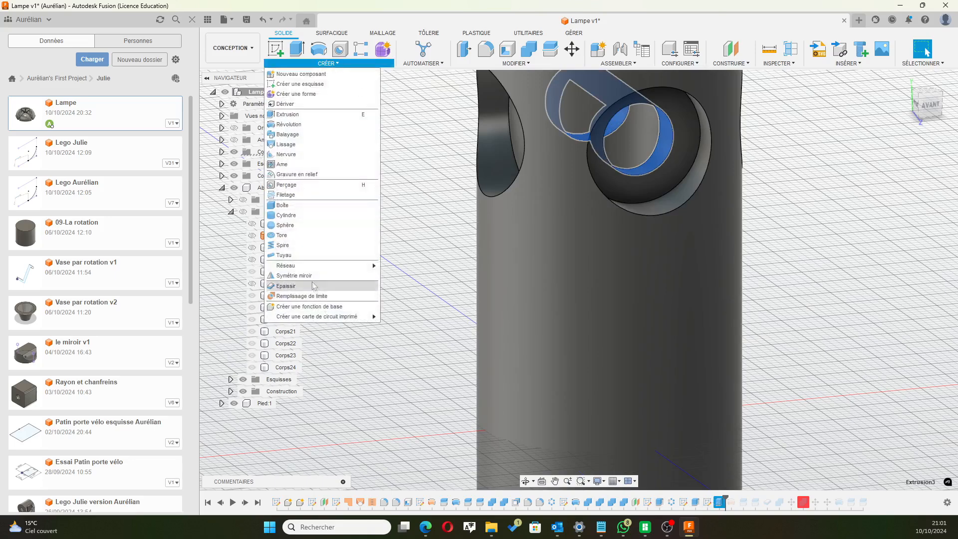
mouse_move(317, 266)
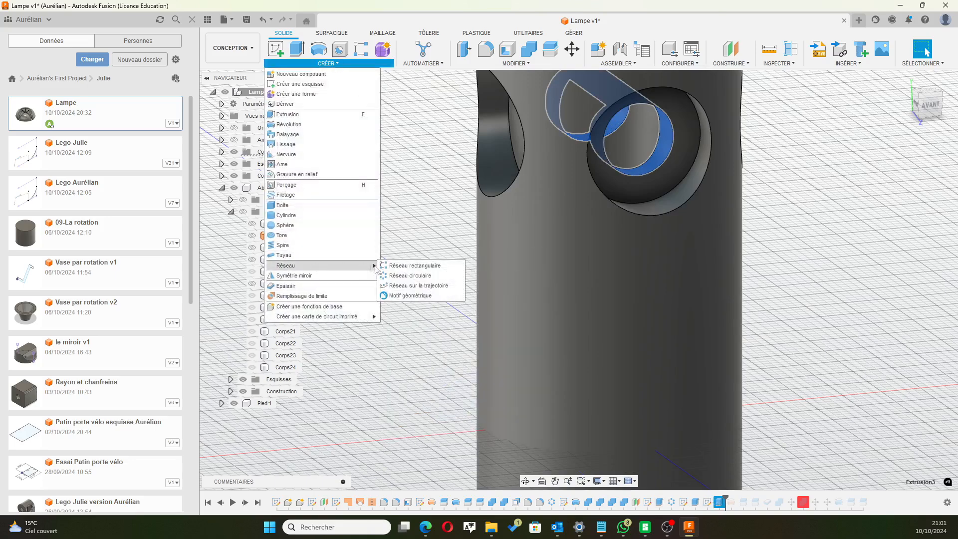
click(400, 277)
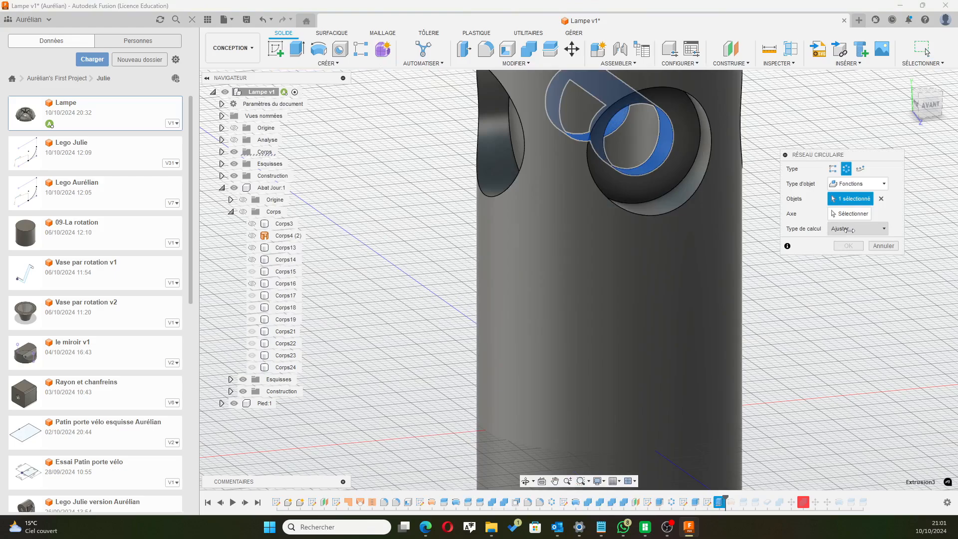
click(842, 214)
scroll(618, 300, down, 10)
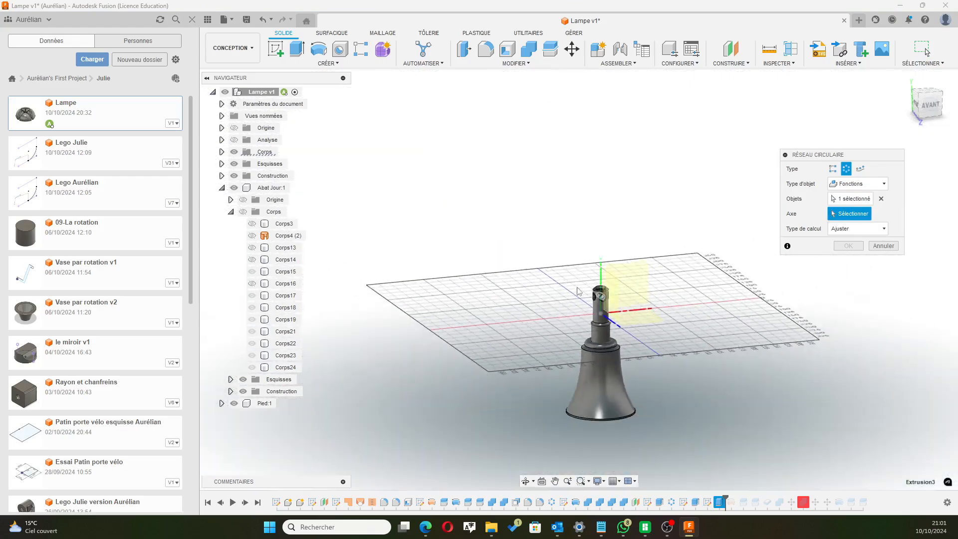
click(601, 268)
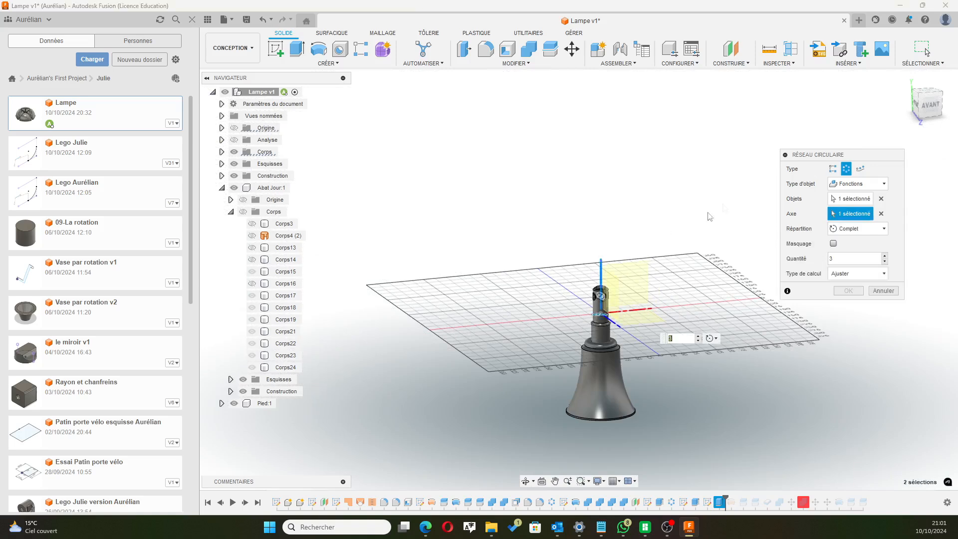
click(886, 256)
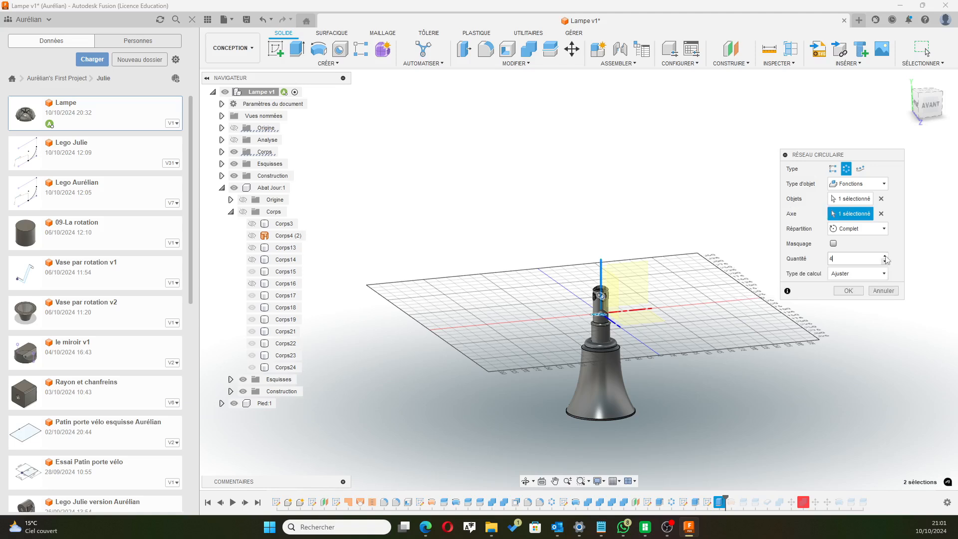
click(847, 291)
Start a sketch on the vertical YZ plane through the lamp foot's central axis.
scroll(585, 303, up, 6)
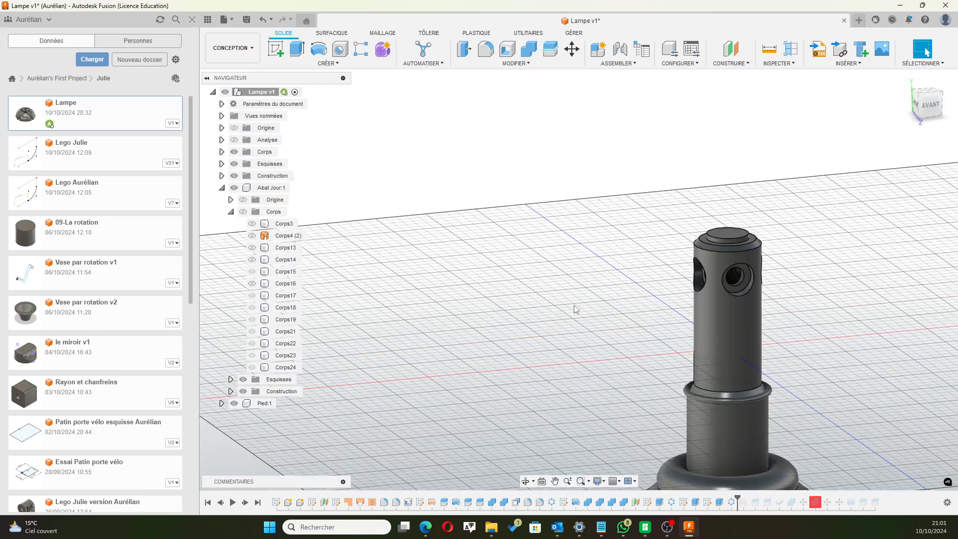
shift+middle_drag(585, 303, 589, 389)
scroll(683, 325, down, 10)
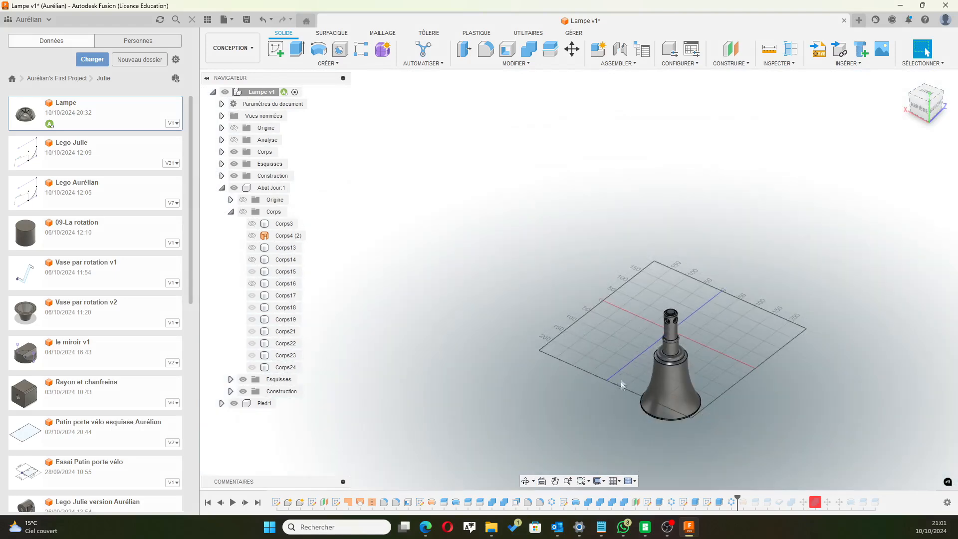
shift+middle_drag(620, 384, 619, 294)
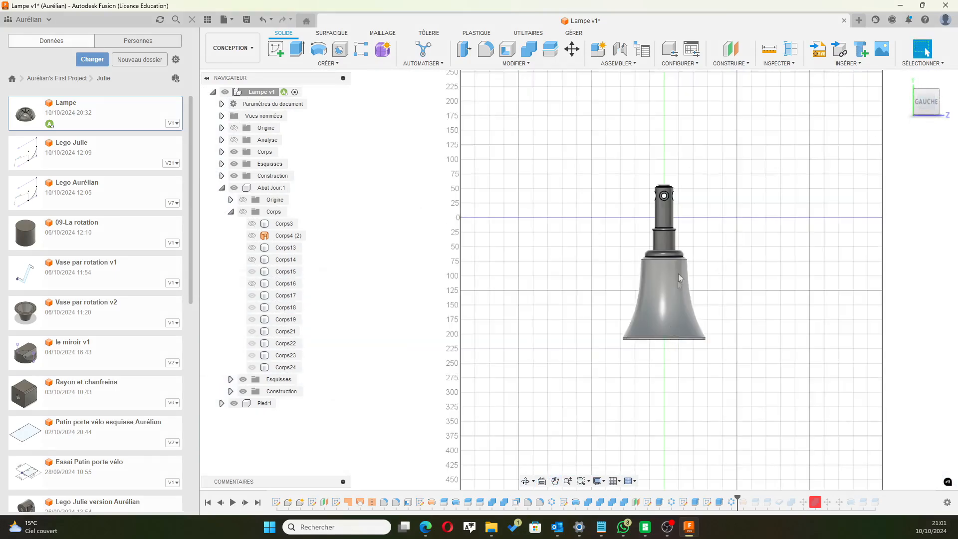
click(275, 49)
click(687, 189)
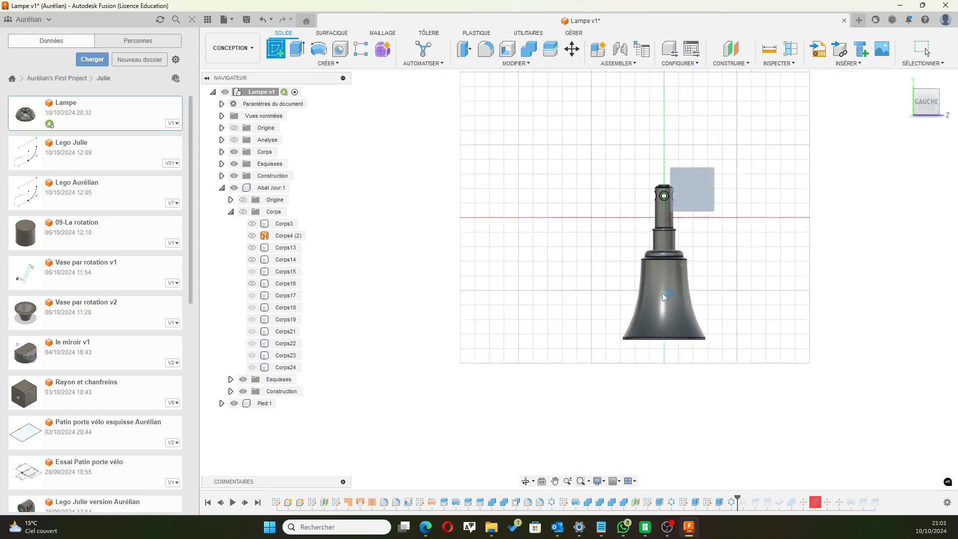
scroll(572, 406, up, 5)
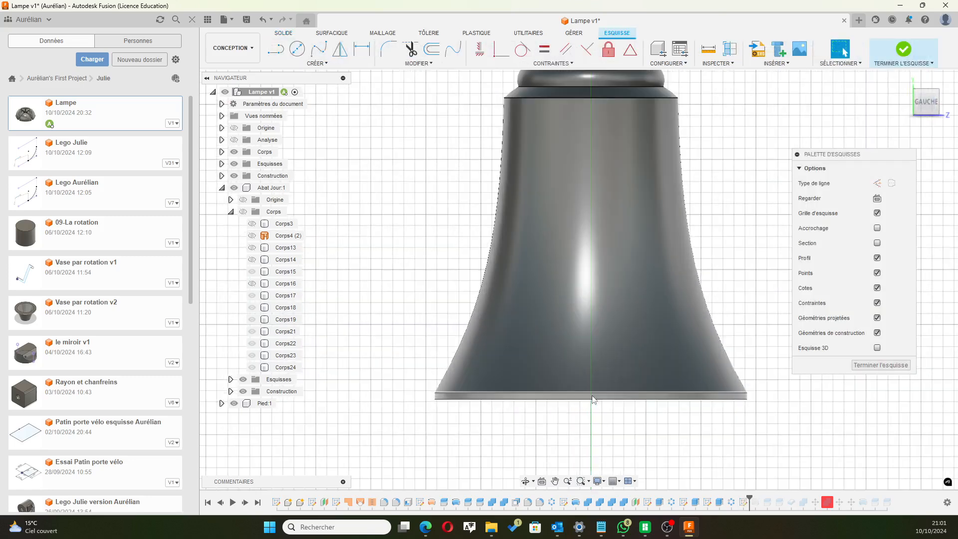
Project the centre point of the foot's bottom edge into the sketch.
click(298, 49)
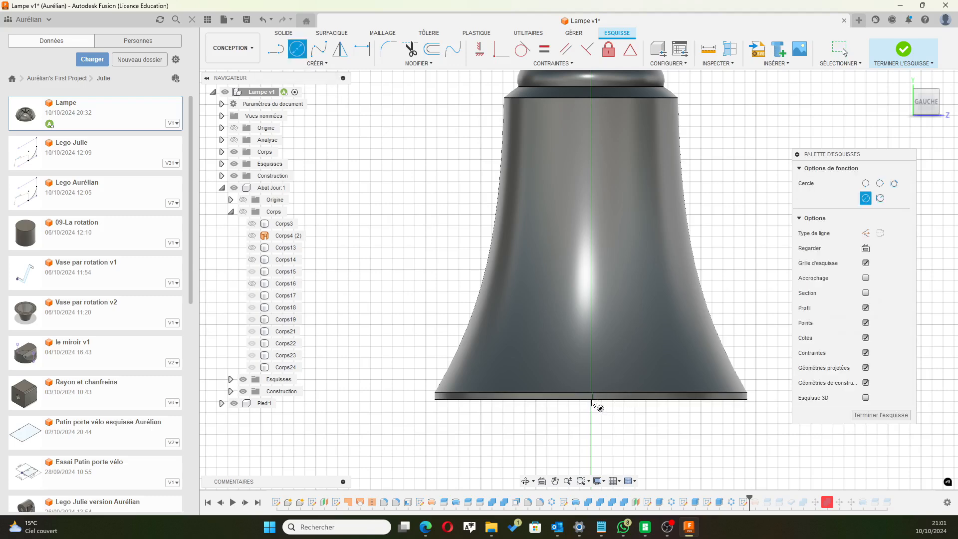
scroll(590, 399, up, 5)
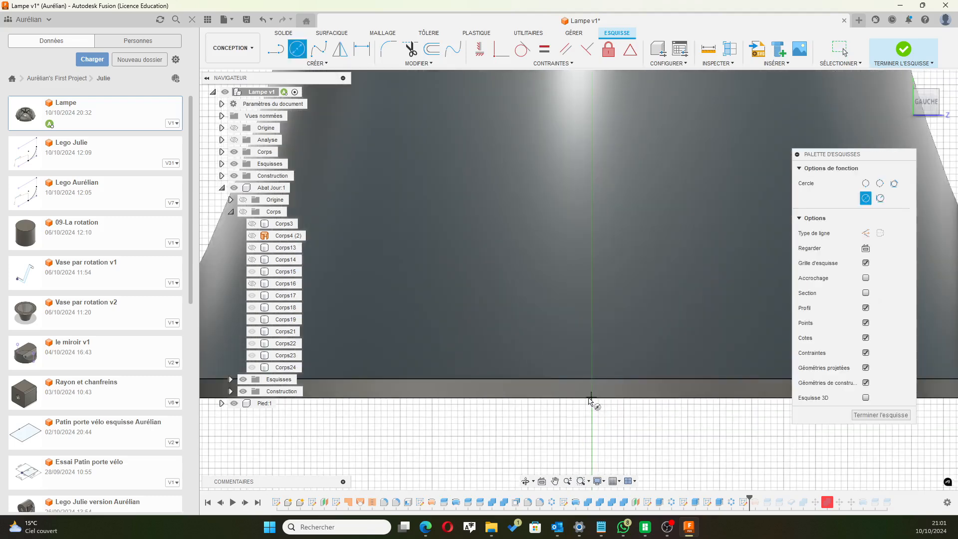
click(317, 64)
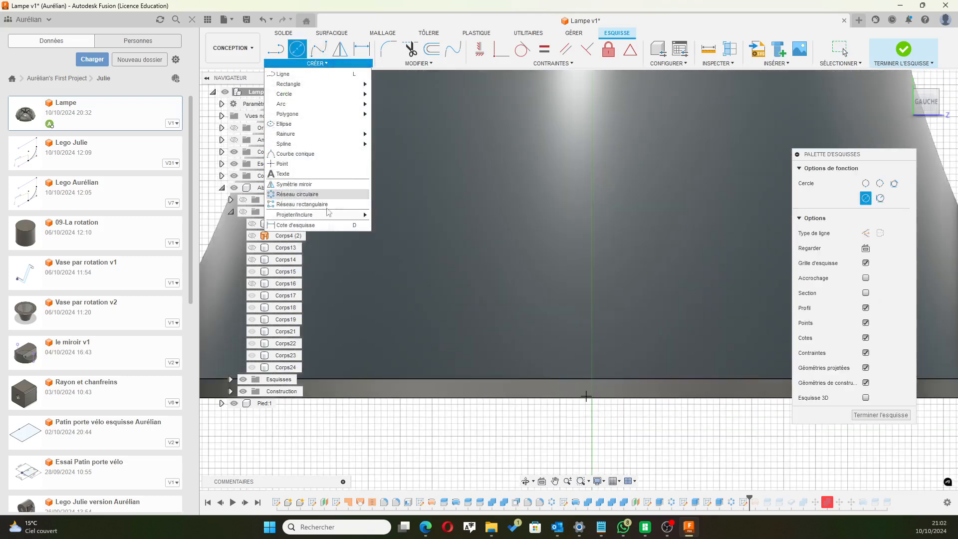
mouse_move(315, 216)
click(387, 215)
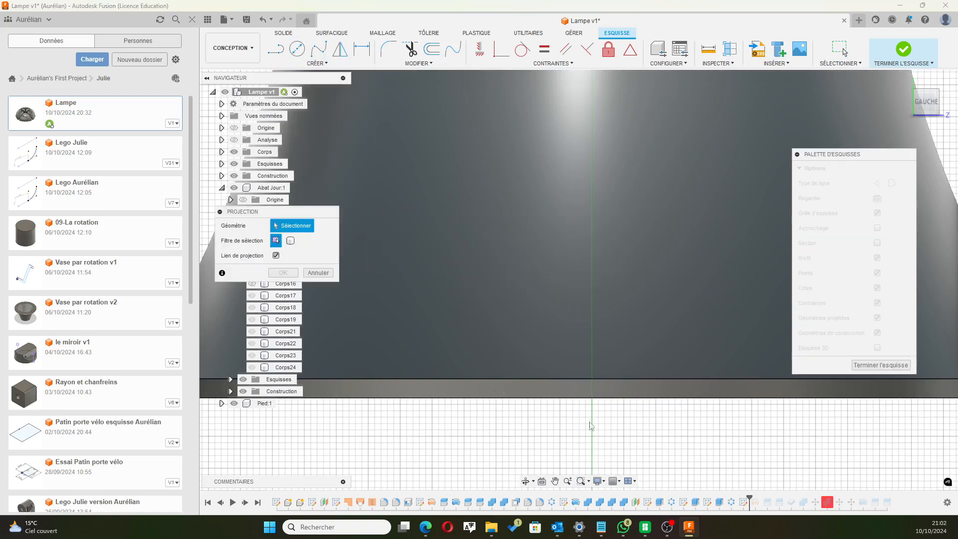
click(592, 398)
key(Return)
Sketch a 16 mm diameter circle centred on the projected point at the foot's base and finish the sketch.
key(c)
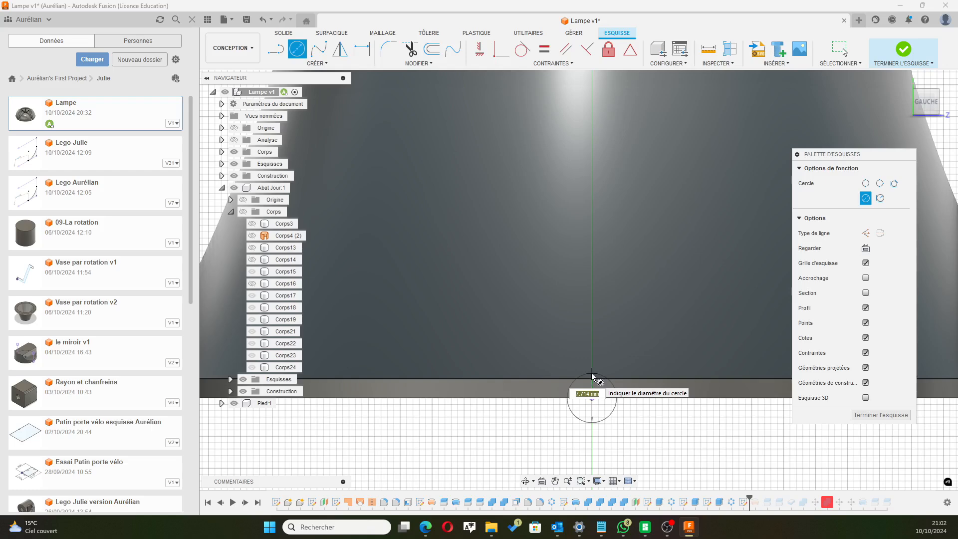
key(Return)
key(Escape)
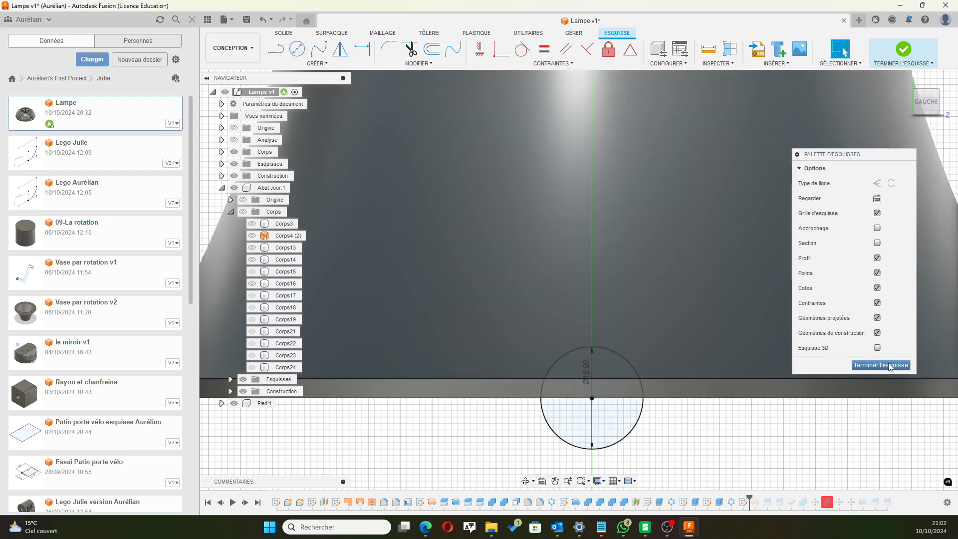
click(880, 365)
Extrude the 16 mm circle to one side as a cut through the foot's base with the extent set to All.
scroll(660, 343, down, 3)
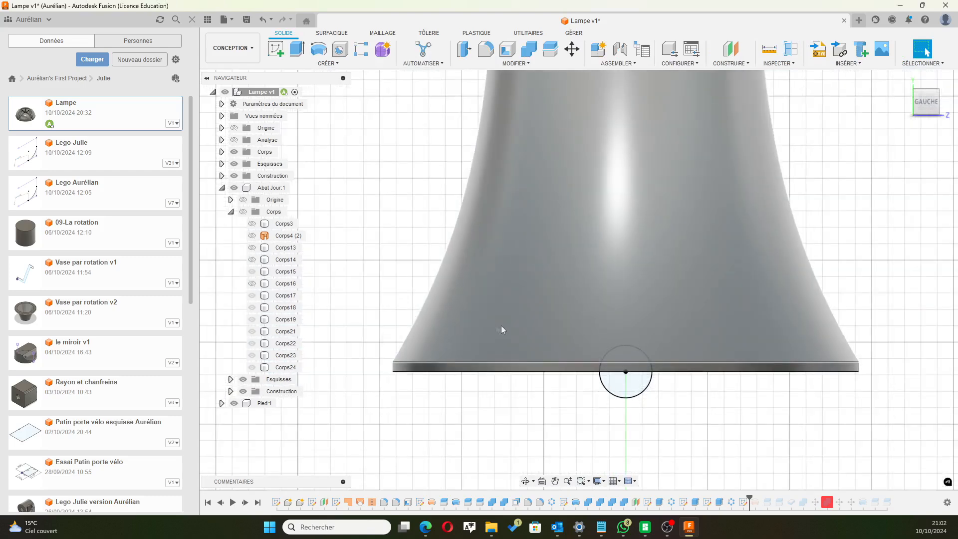
shift+middle_drag(684, 384, 650, 385)
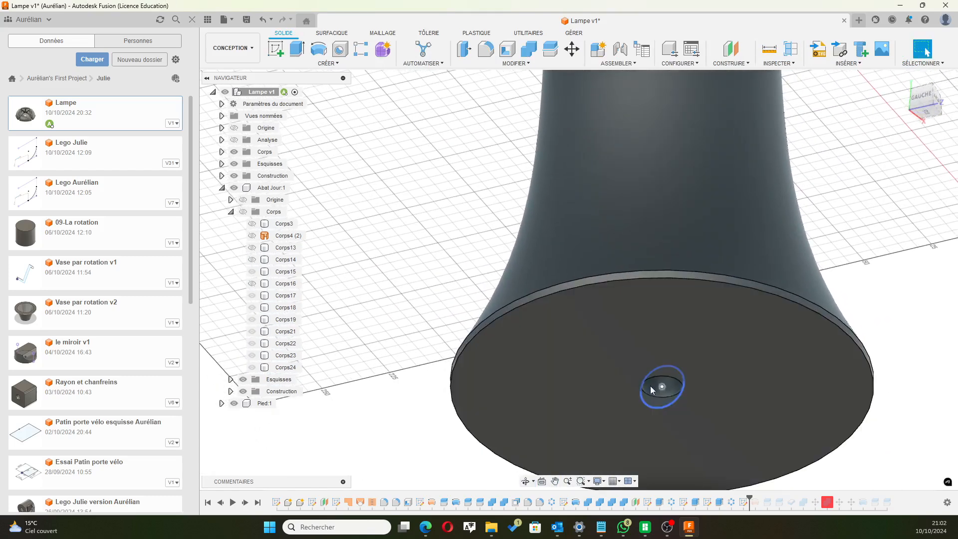
click(654, 406)
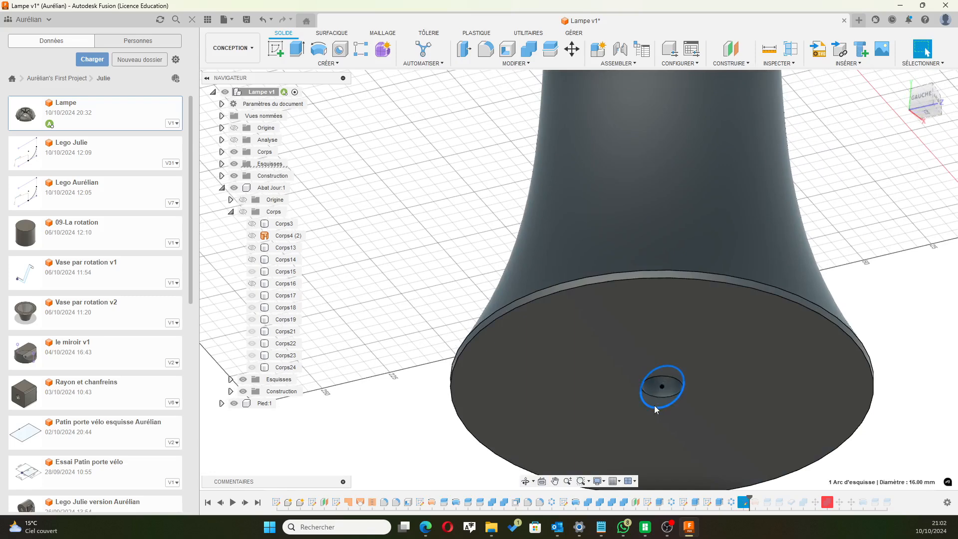
click(661, 401)
click(297, 49)
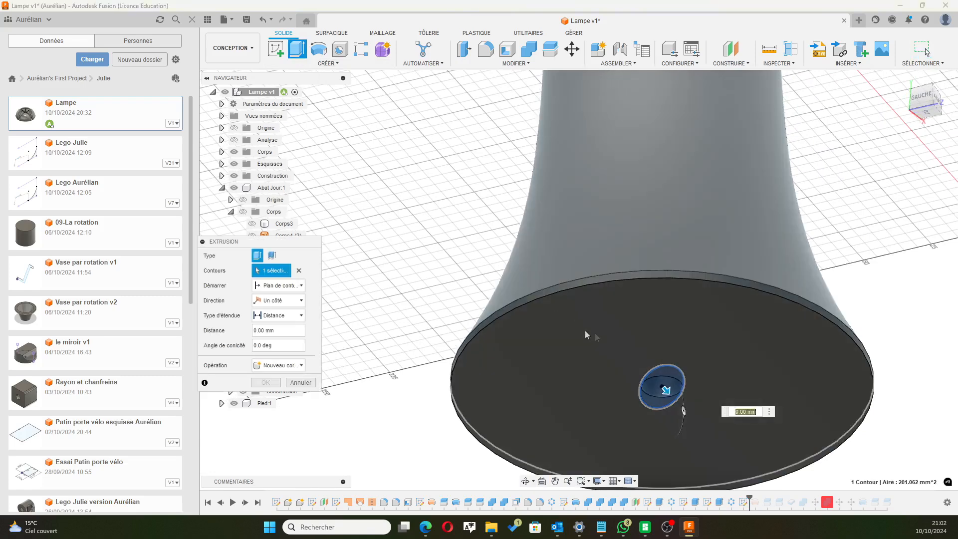
drag(666, 389, 513, 222)
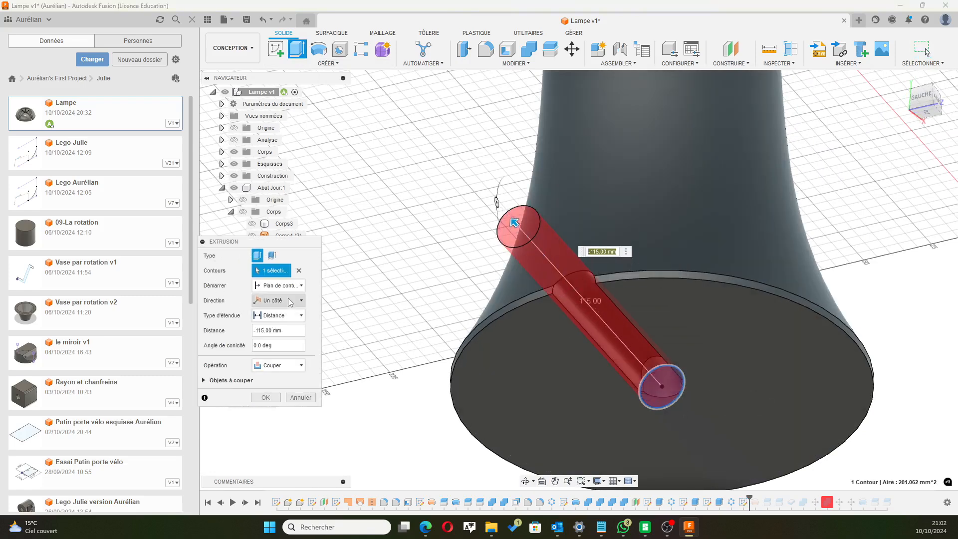
click(293, 302)
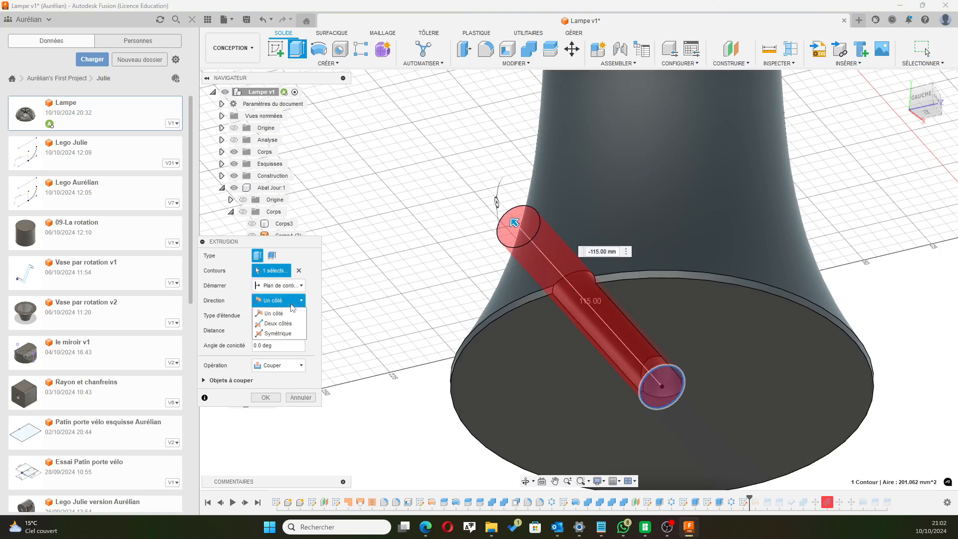
click(288, 301)
click(289, 315)
click(289, 321)
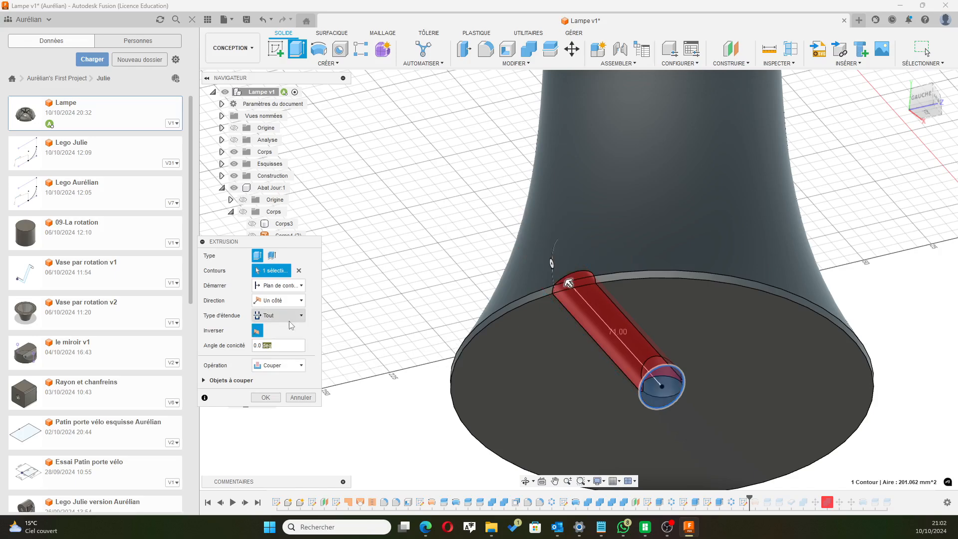
click(266, 397)
Sketch a 60 mm diameter circle centred on the channel opening on the foot's underside and finish the sketch.
shift+middle_drag(452, 237, 500, 320)
click(520, 314)
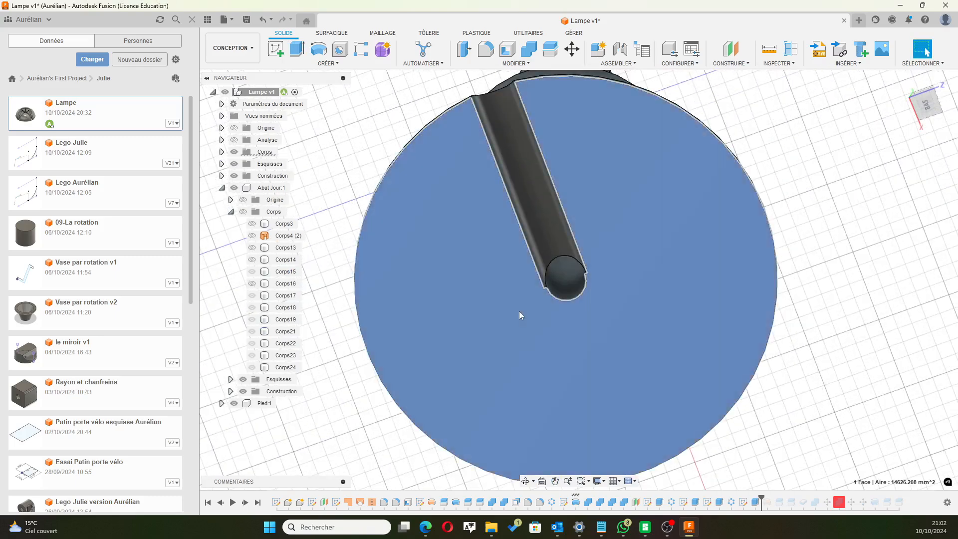
click(275, 49)
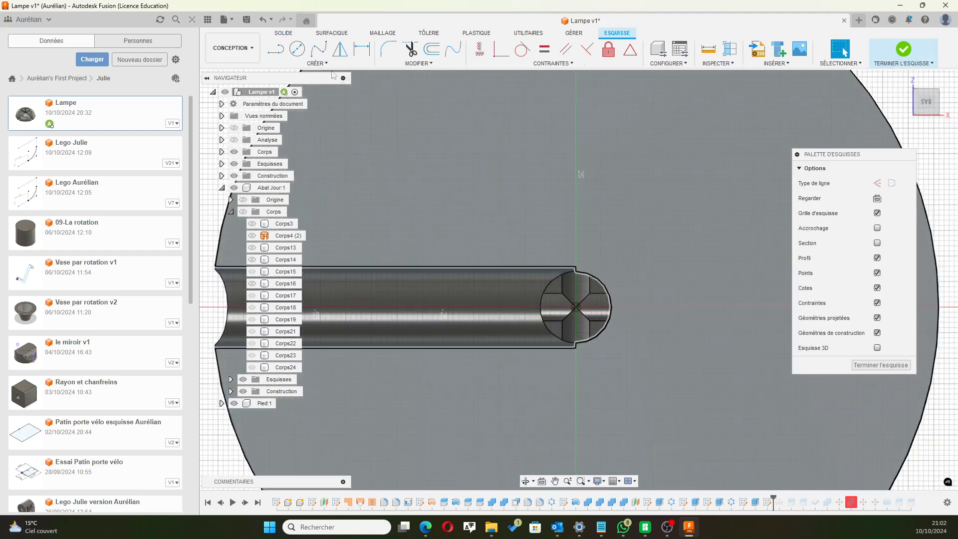
key(c)
click(576, 307)
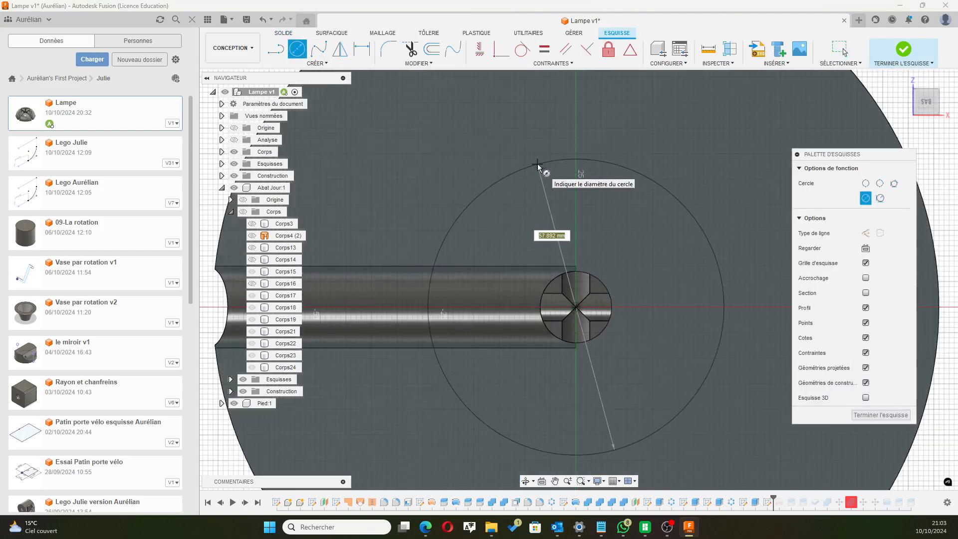
text(60)
key(Return)
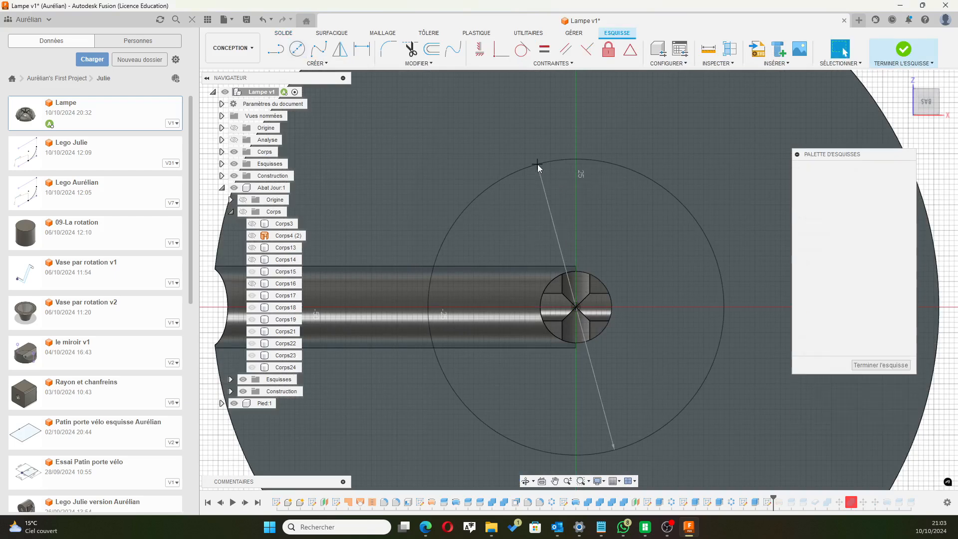
key(Escape)
click(897, 365)
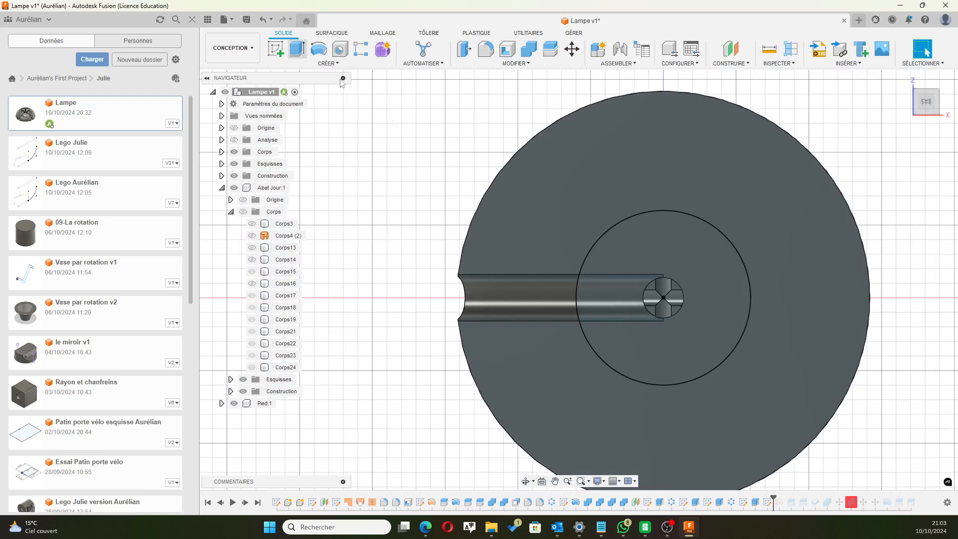
Extrude the region of the 60 mm circle around the groove 16 mm into the foot as a cut.
key(e)
shift+middle_drag(598, 253, 580, 329)
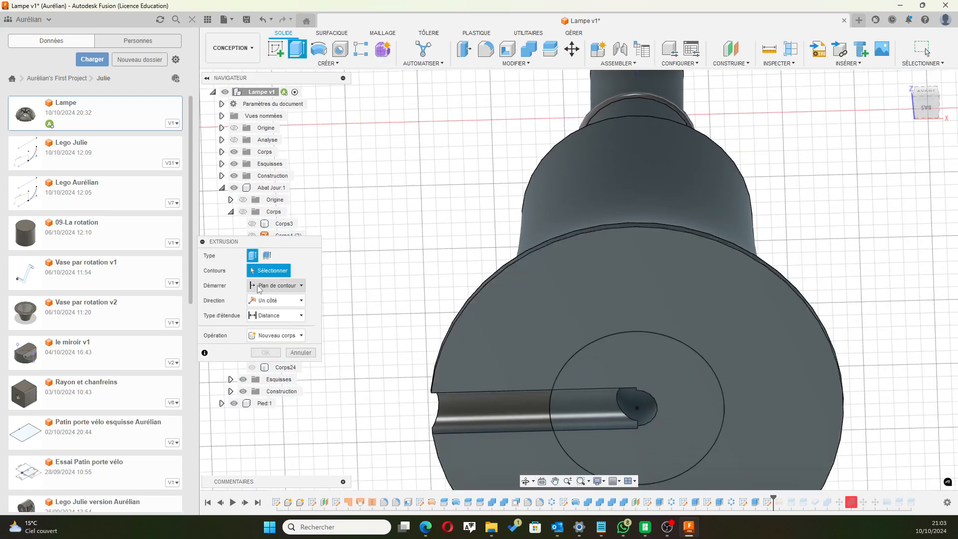
scroll(564, 388, up, 3)
click(703, 415)
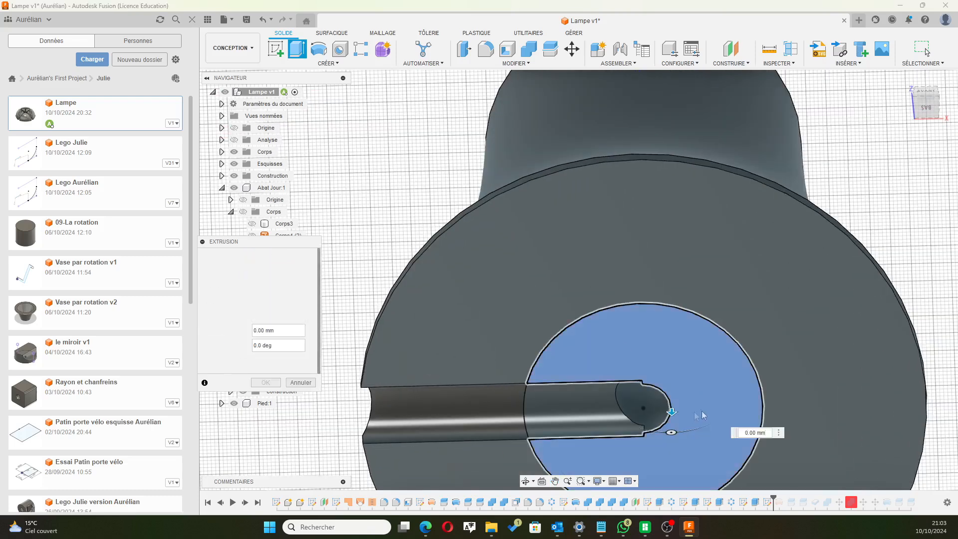
click(673, 412)
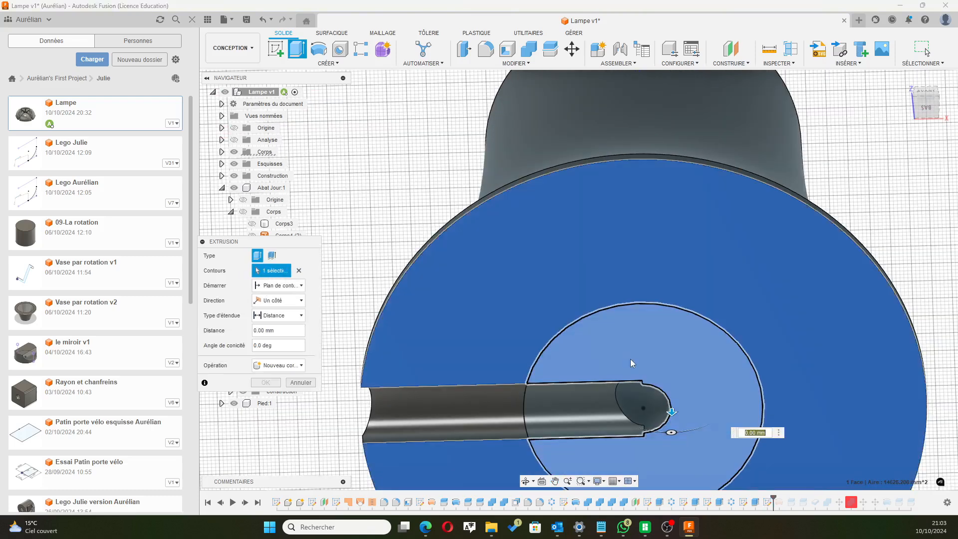
click(685, 423)
click(298, 270)
click(669, 394)
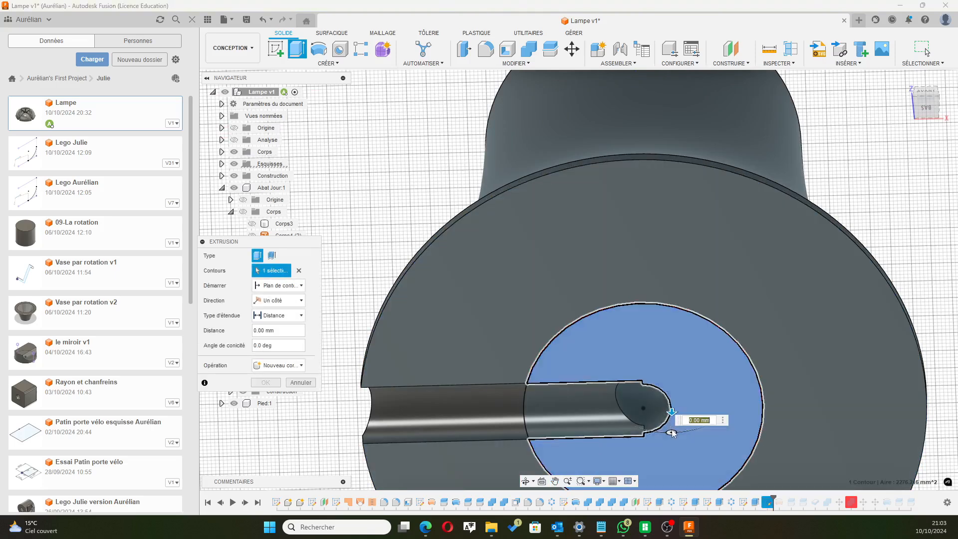
drag(666, 388, 664, 380)
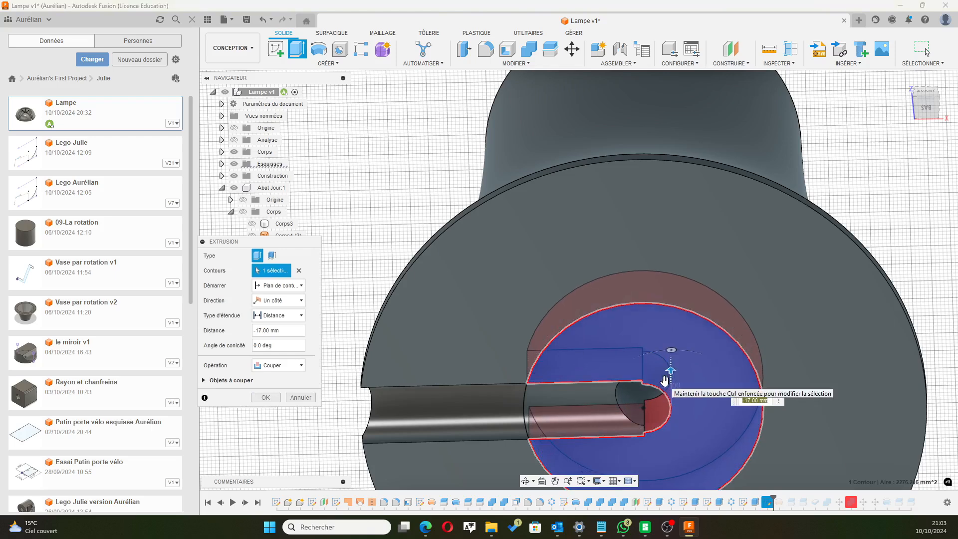
text(16)
key(Return)
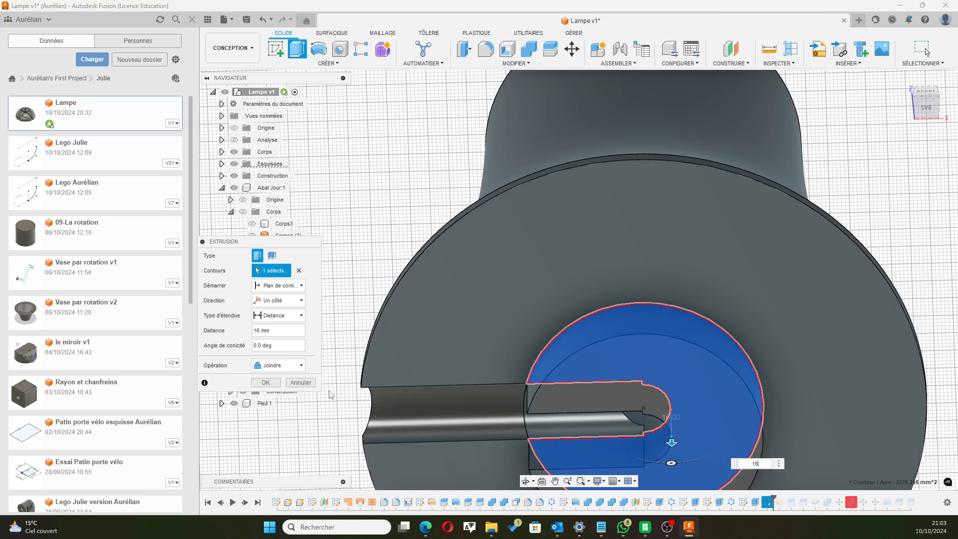
key(Return)
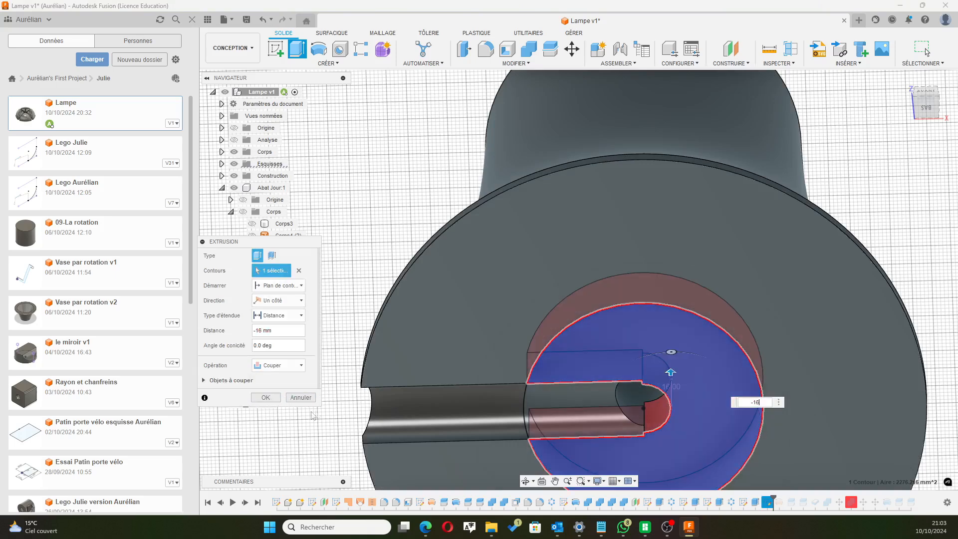
click(266, 398)
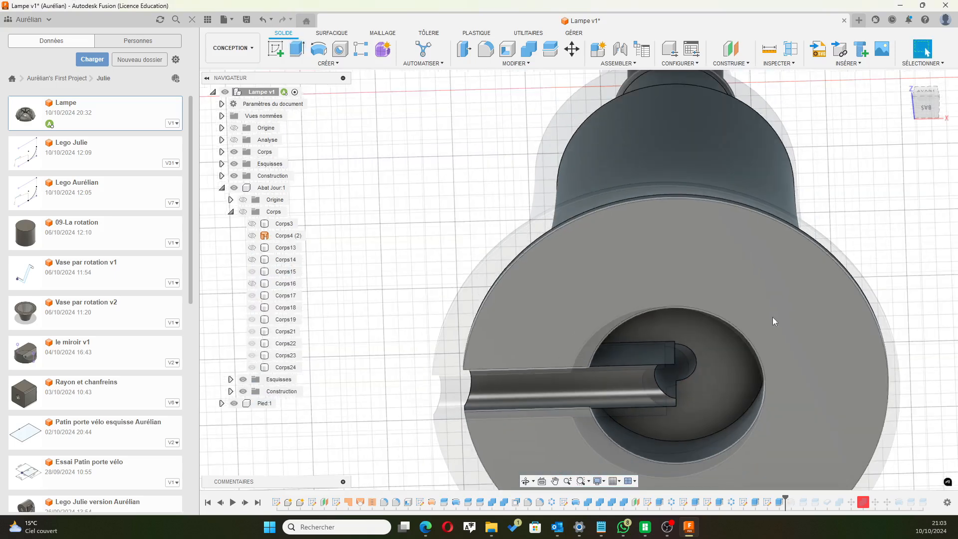
Examine the round recess and how the radial groove meets the central channel on the foot's underside.
shift+middle_drag(882, 349, 826, 284)
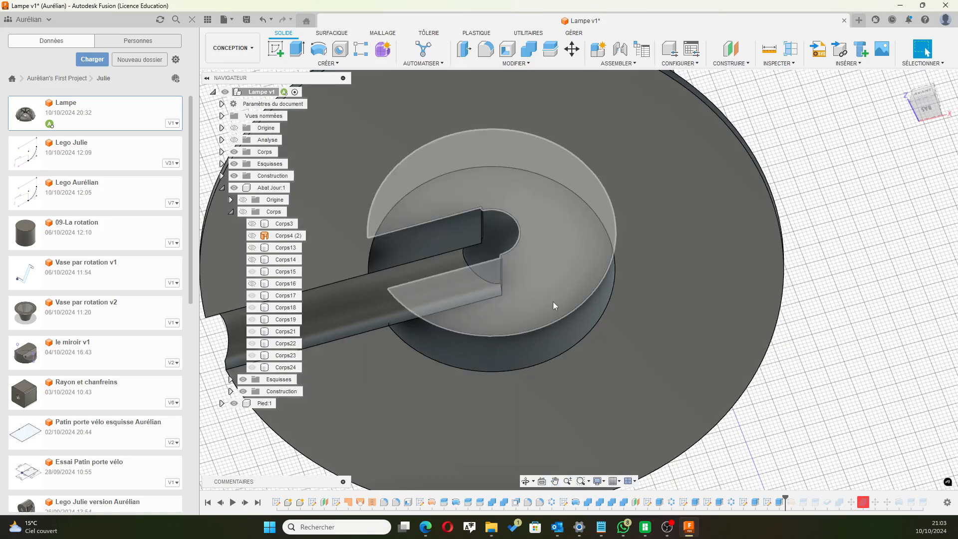
shift+middle_drag(866, 310, 507, 404)
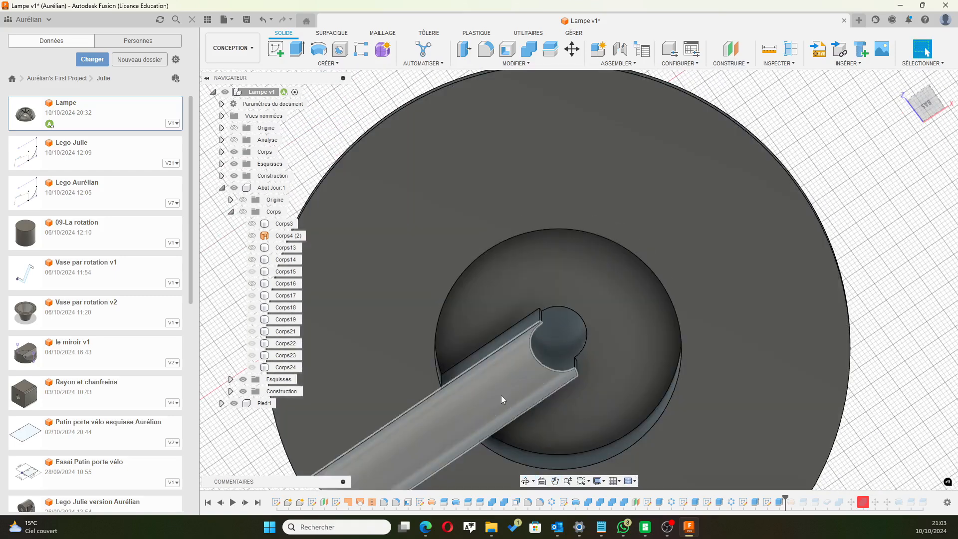
scroll(501, 395, down, 2)
click(465, 402)
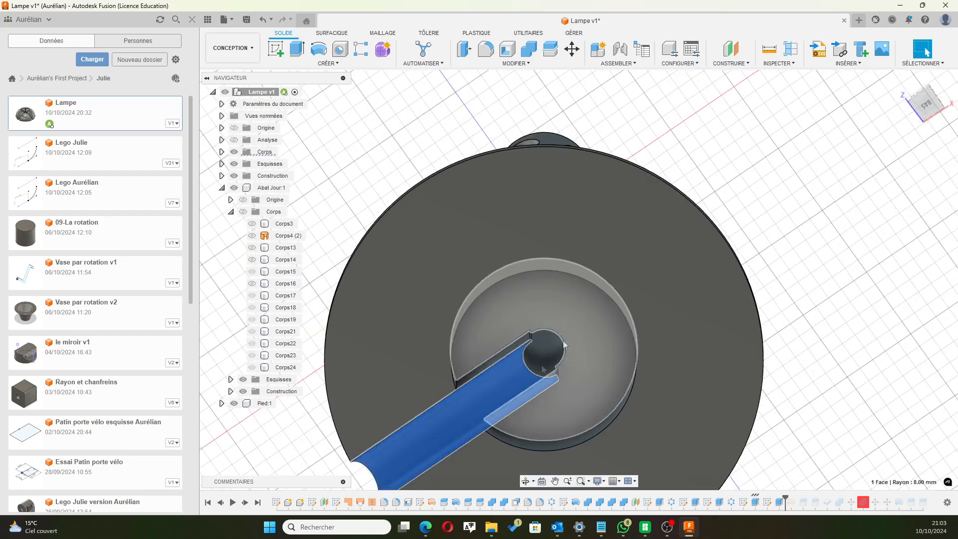
scroll(628, 366, up, 2)
middle_drag(831, 303, 926, 221)
shift+middle_drag(881, 292, 850, 319)
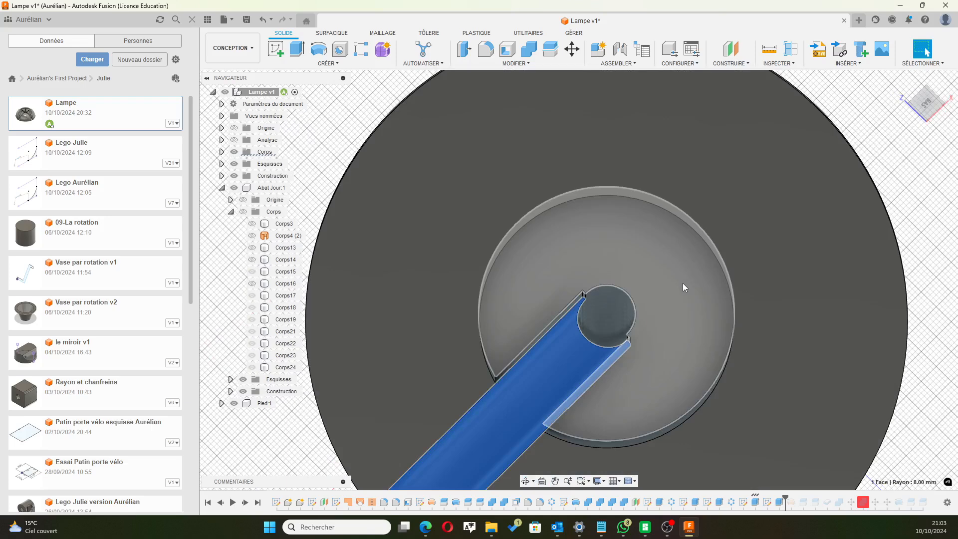
Examine the groove's exit at the foot's rim and the whole foot from above and below.
scroll(688, 289, down, 4)
shift+middle_drag(804, 177, 890, 222)
scroll(719, 170, up, 1)
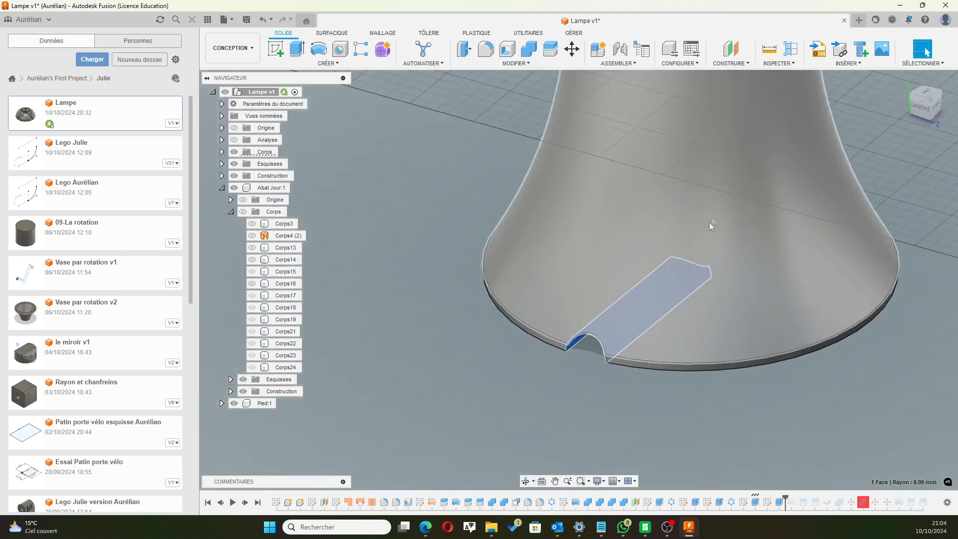
scroll(698, 202, down, 3)
scroll(698, 203, down, 4)
shift+middle_drag(698, 202, 711, 281)
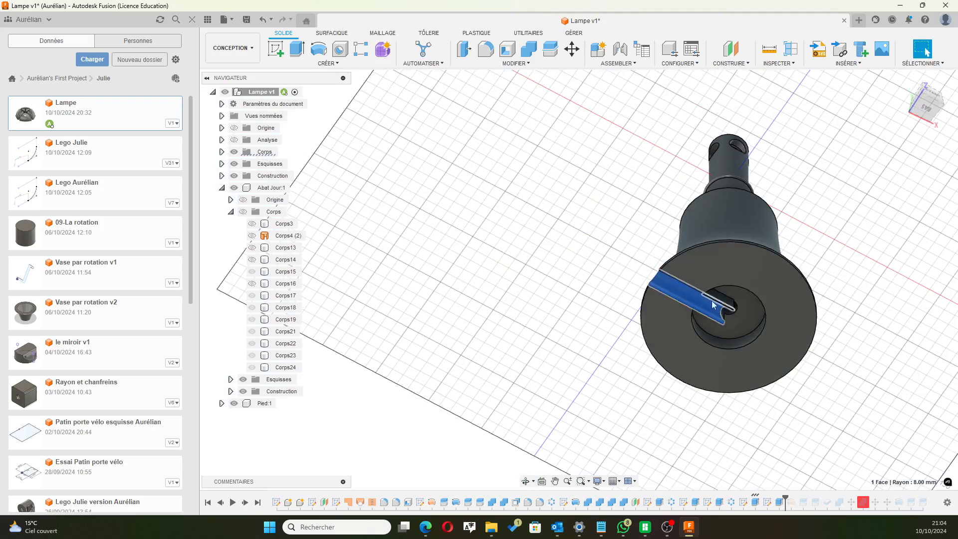
scroll(724, 236, down, 4)
shift+middle_drag(766, 219, 669, 282)
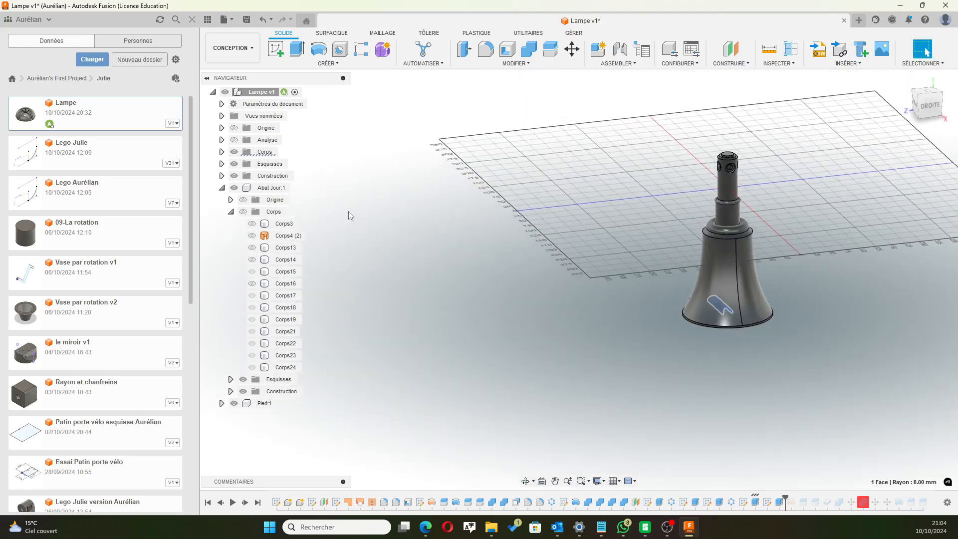
Show the bodies of the Abat Jour component above the foot.
click(243, 212)
shift+middle_drag(642, 224, 490, 164)
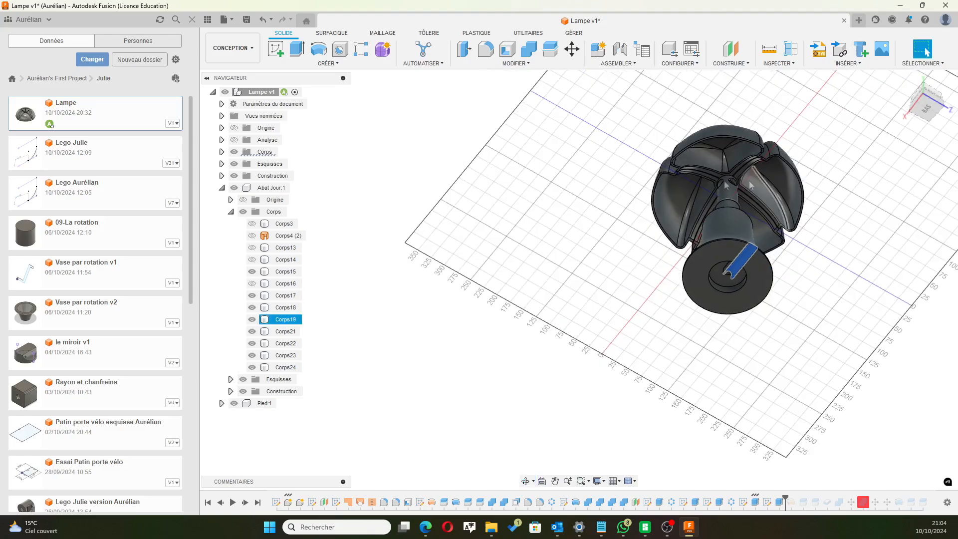
Examine from underneath how the shaft's holes line up with the channels between the lampshade segments.
scroll(705, 176, up, 7)
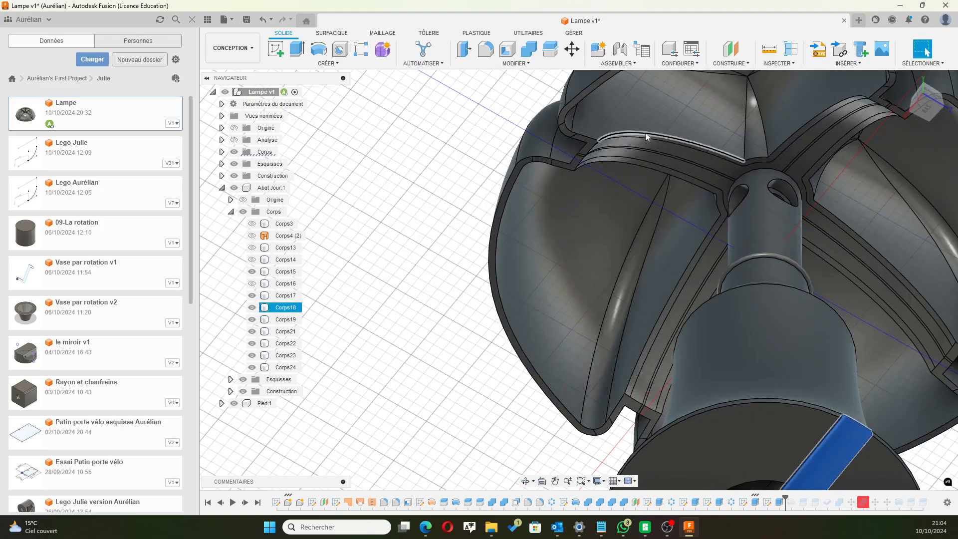
scroll(736, 159, down, 5)
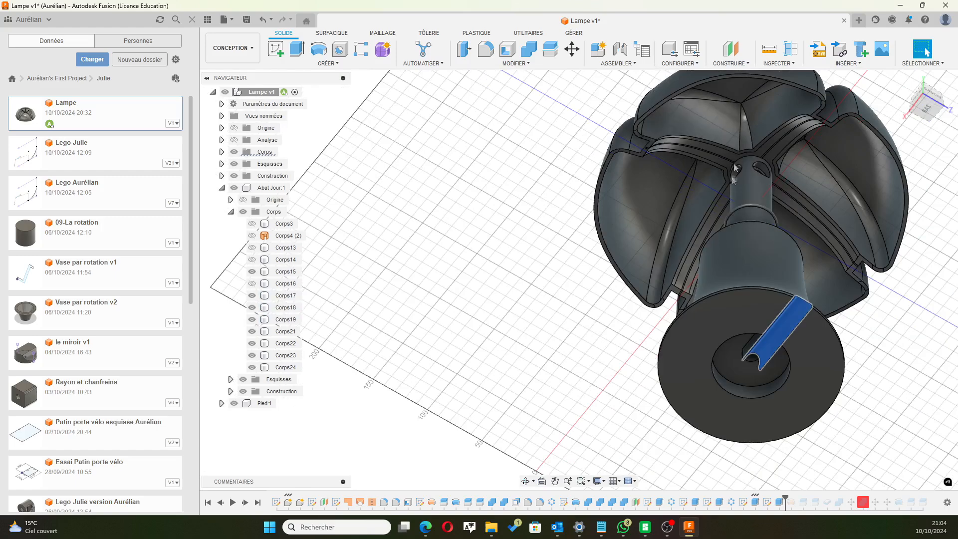
scroll(703, 157, down, 2)
scroll(703, 157, down, 2)
shift+middle_drag(729, 137, 724, 208)
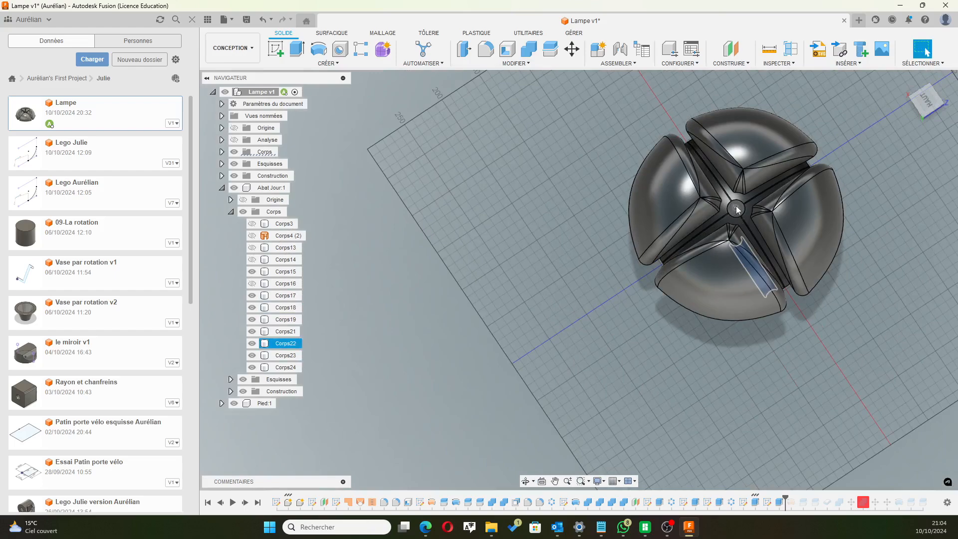
shift+middle_drag(746, 238, 734, 161)
scroll(737, 162, up, 8)
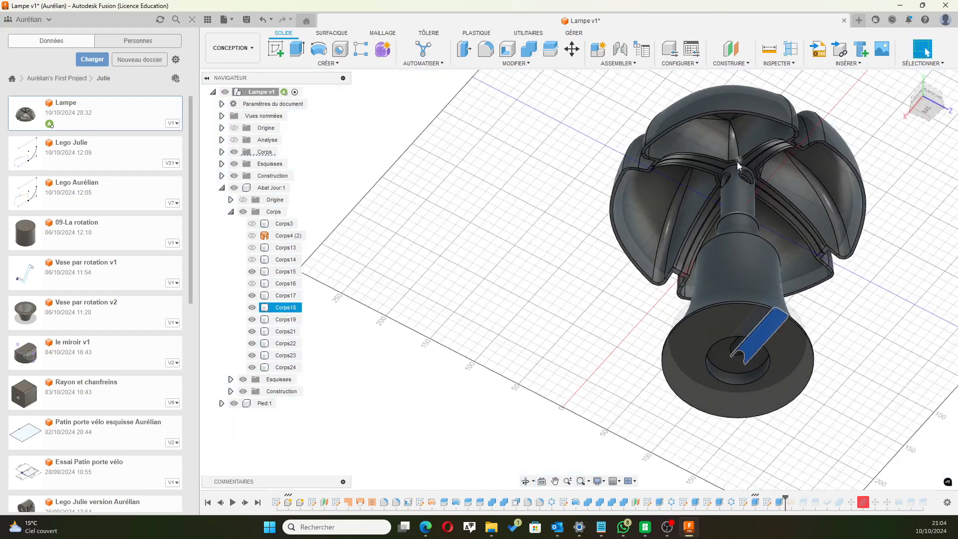
scroll(747, 175, up, 2)
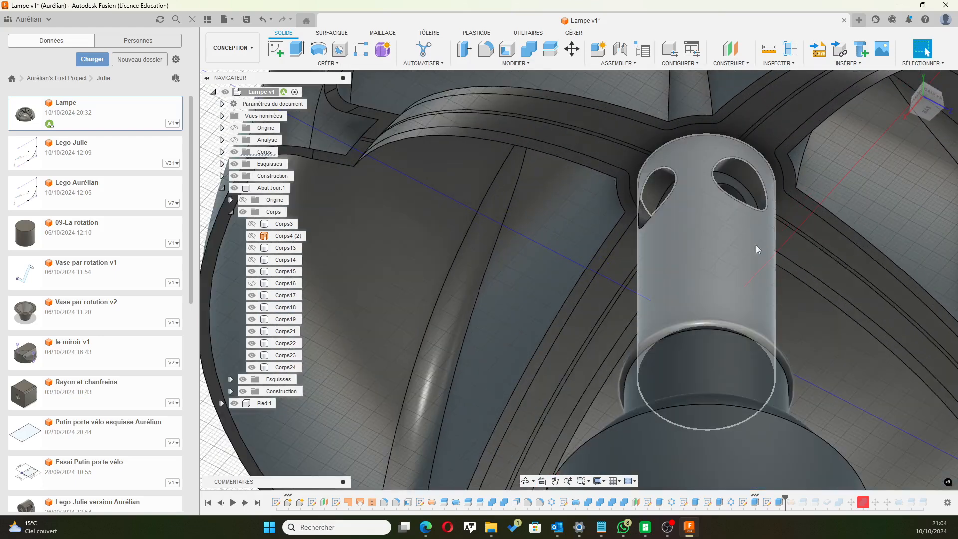
scroll(770, 194, down, 2)
scroll(770, 195, down, 3)
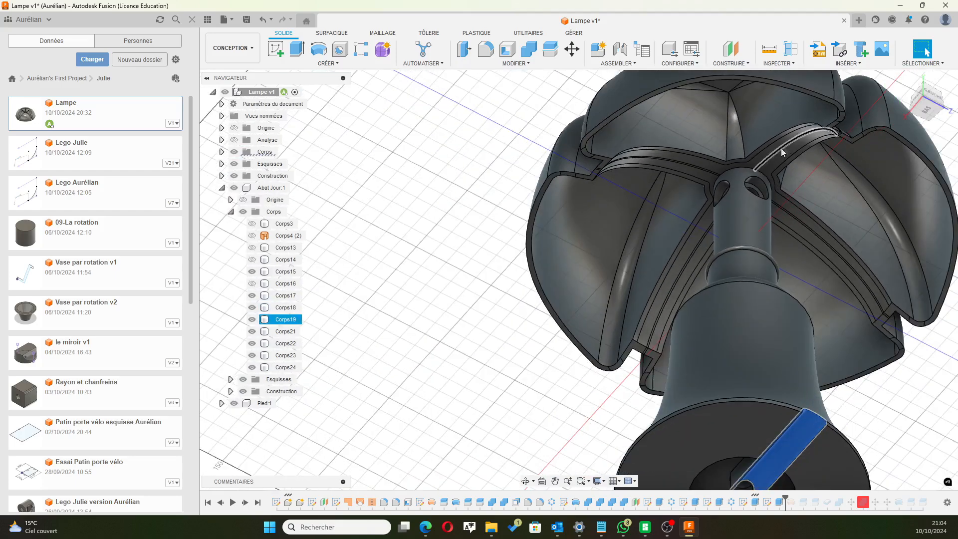
scroll(662, 202, down, 5)
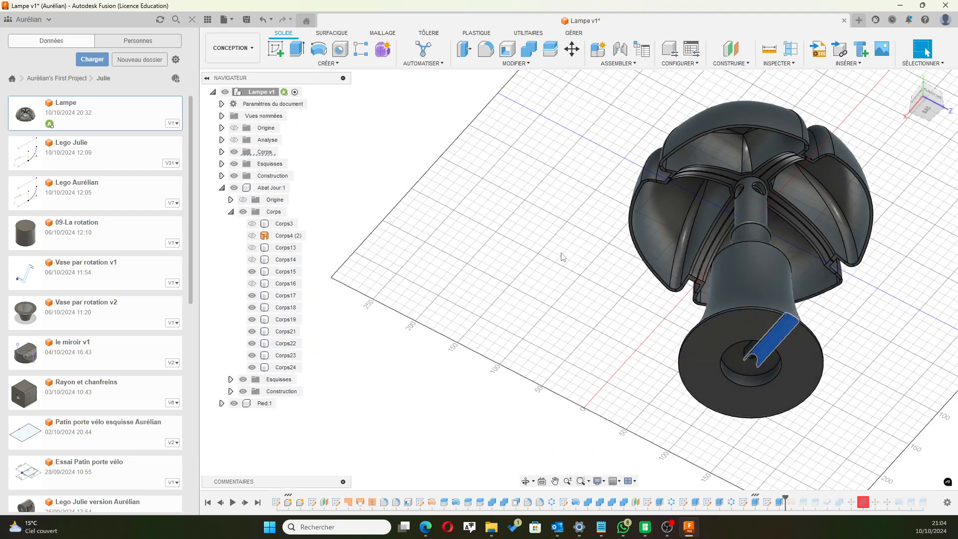
scroll(588, 226, down, 2)
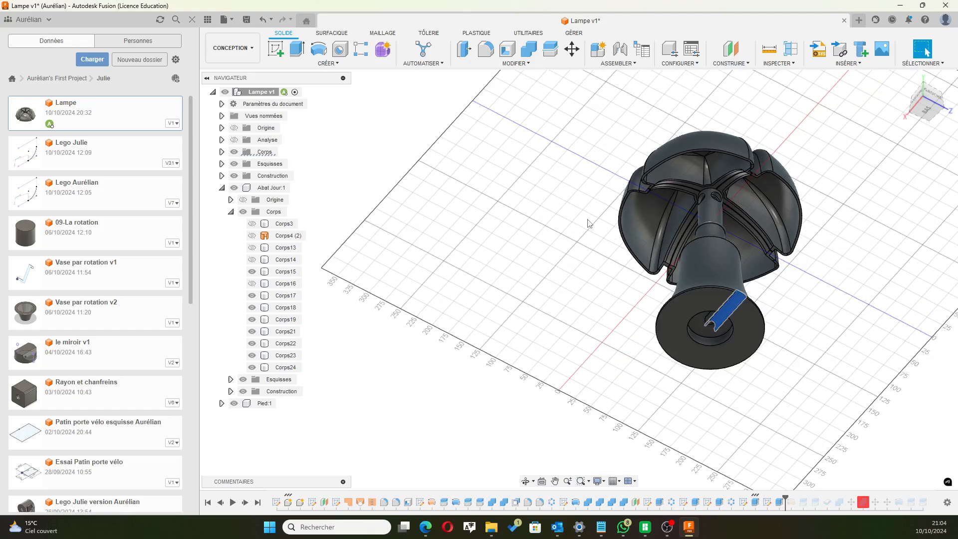
Examine the complete lamp from the side, including the collar between foot and lampshade.
shift+middle_drag(592, 197, 708, 260)
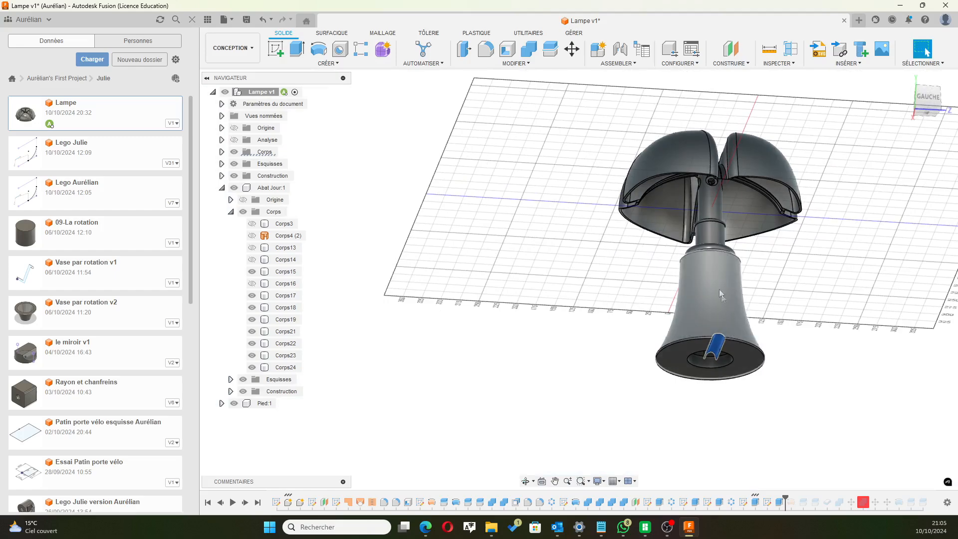
shift+middle_drag(808, 285, 723, 282)
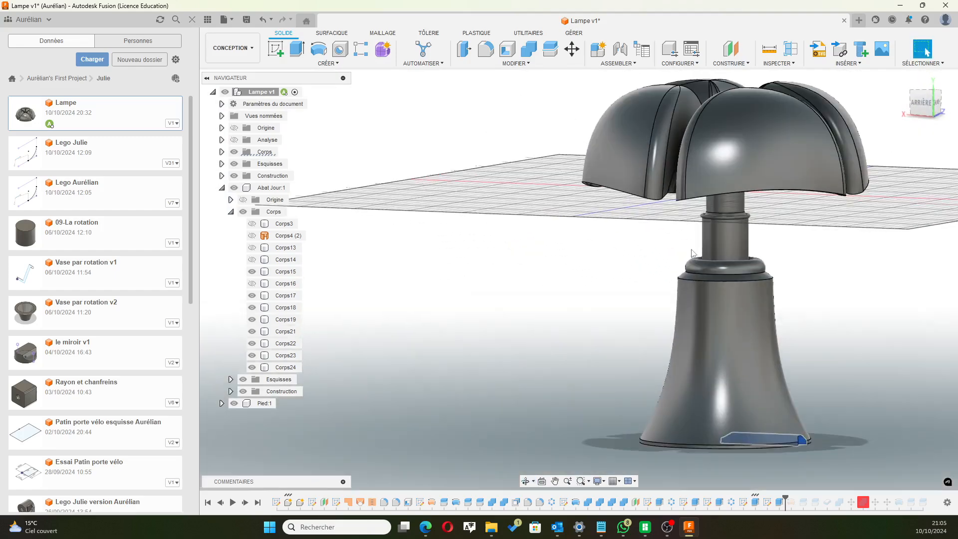
scroll(723, 282, up, 8)
mouse_move(803, 283)
shift+middle_down()
mouse_move(805, 305)
mouse_move(810, 280)
shift+middle_up()
scroll(860, 235, down, 10)
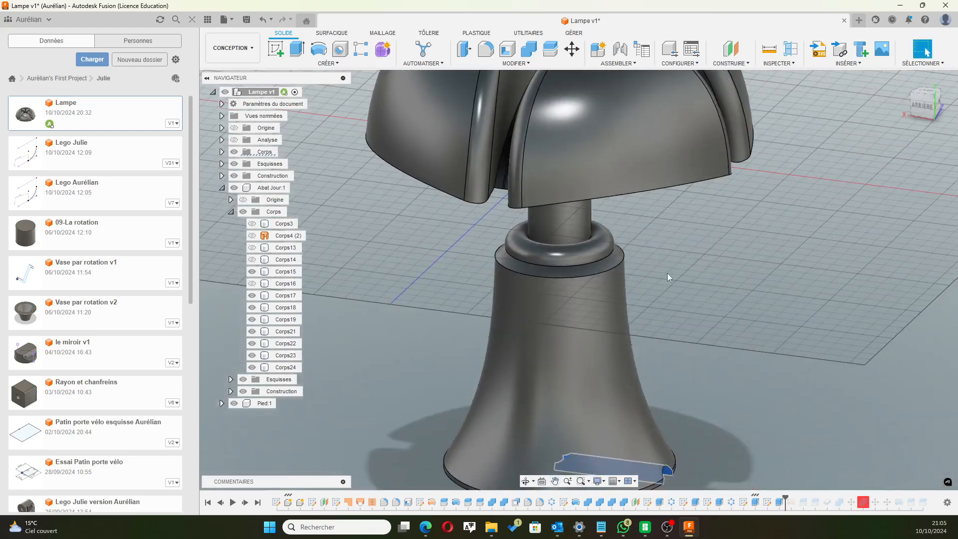
shift+middle_drag(666, 273, 707, 265)
scroll(648, 235, down, 6)
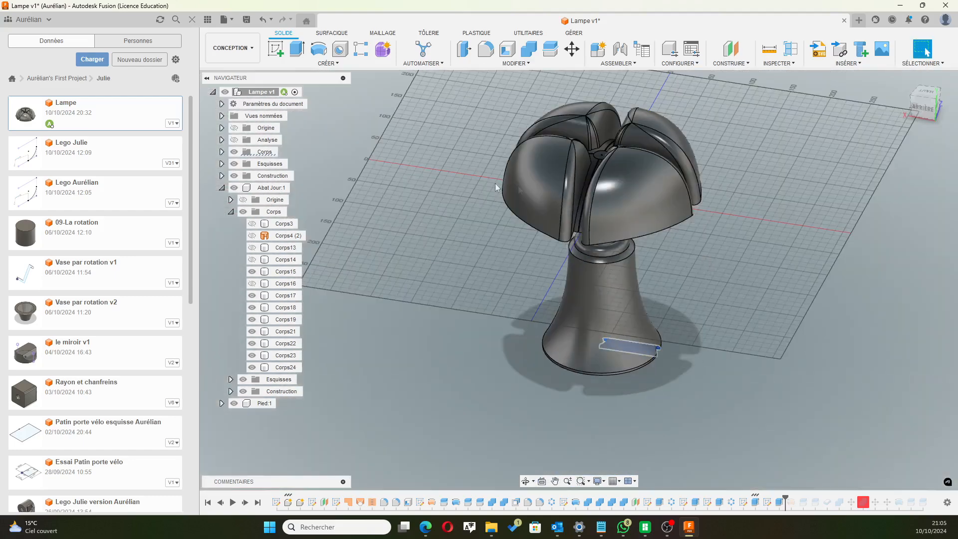
Open the physical material library for lampshade body Corps18 and expand the Plastique category.
click(577, 172)
click(321, 251)
click(282, 309)
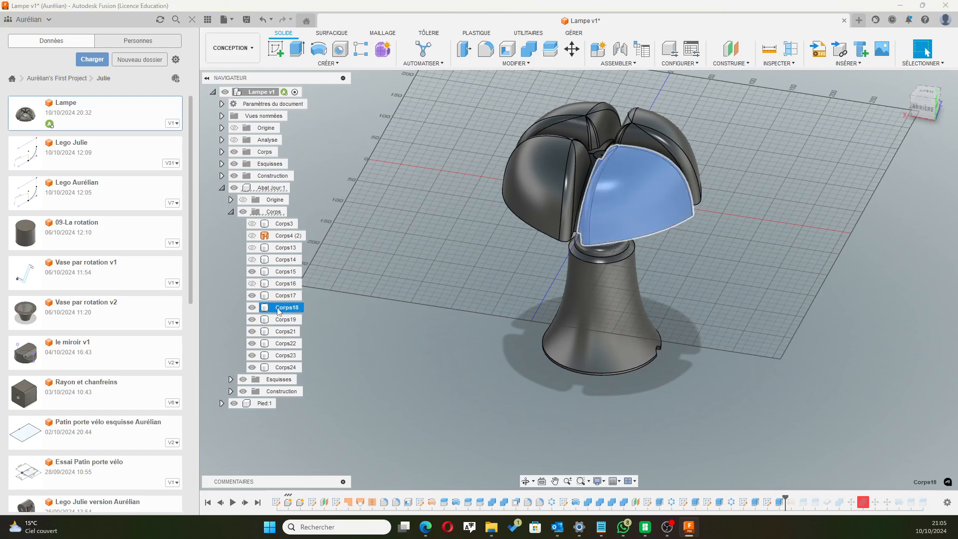
right_click(278, 310)
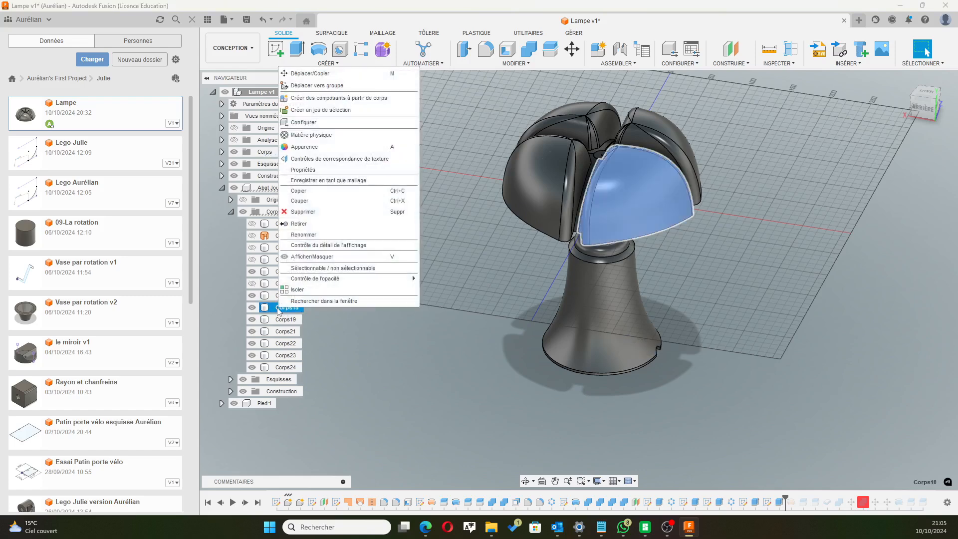
click(298, 136)
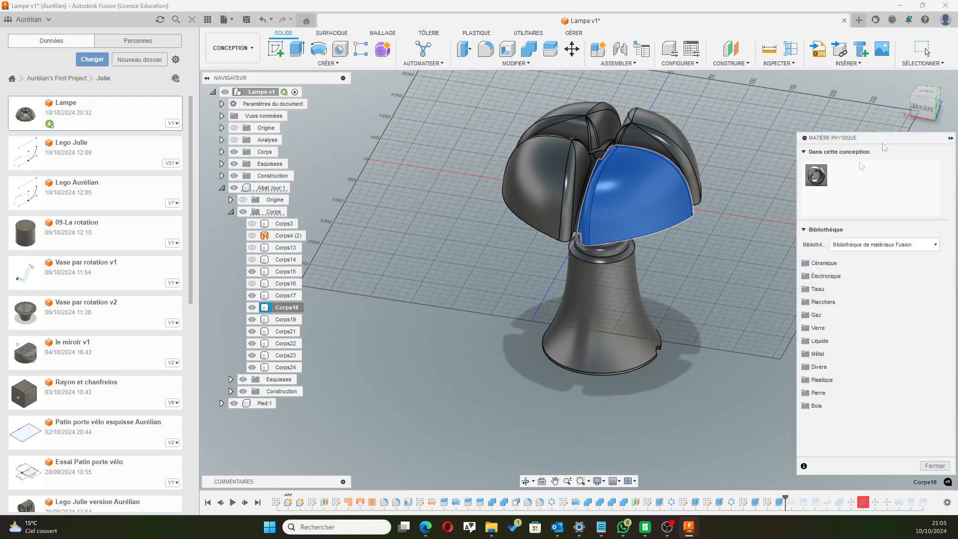
drag(874, 135, 856, 130)
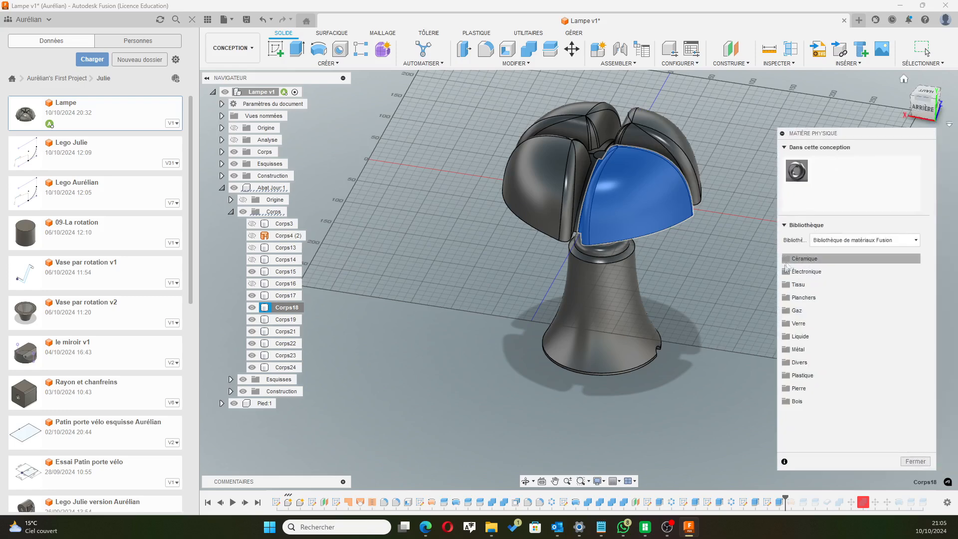
click(798, 375)
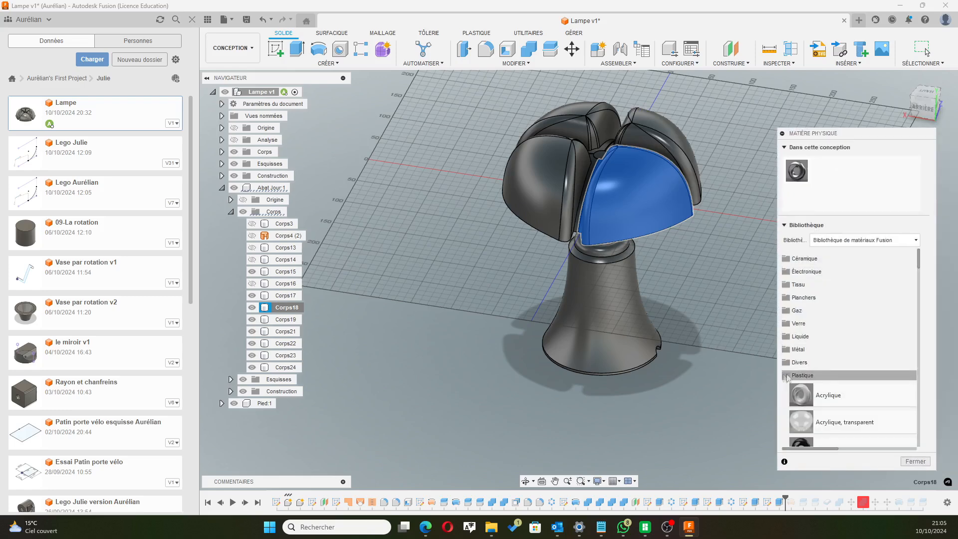
Try the Plastique PET and Plastique PMMA materials on lampshade body Corps18.
scroll(881, 356, down, 3)
scroll(881, 356, down, 5)
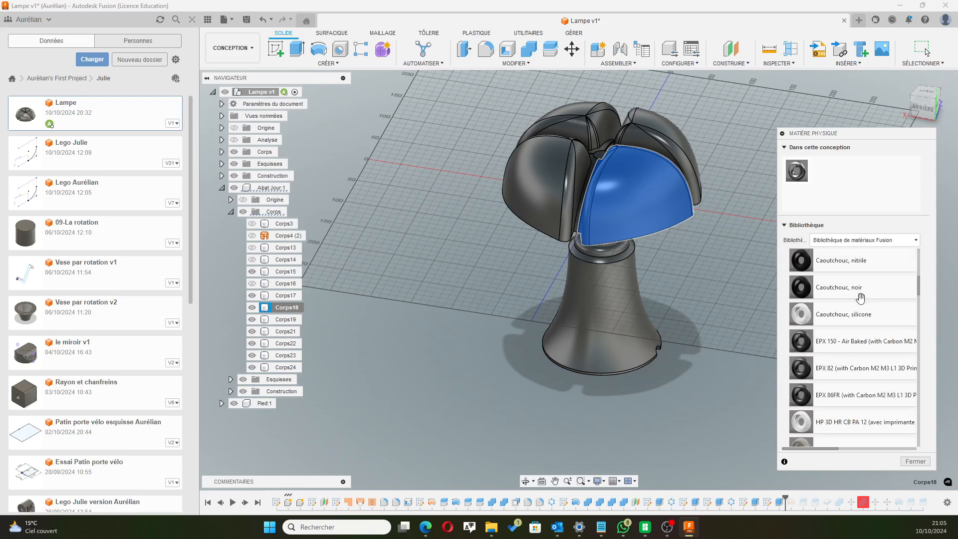
scroll(870, 307, down, 8)
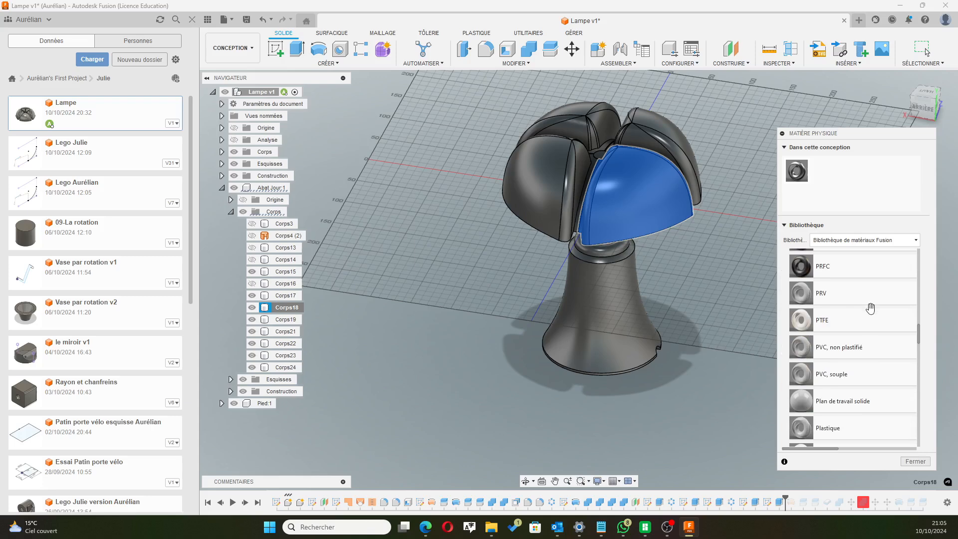
scroll(870, 308, up, 1)
scroll(870, 308, down, 7)
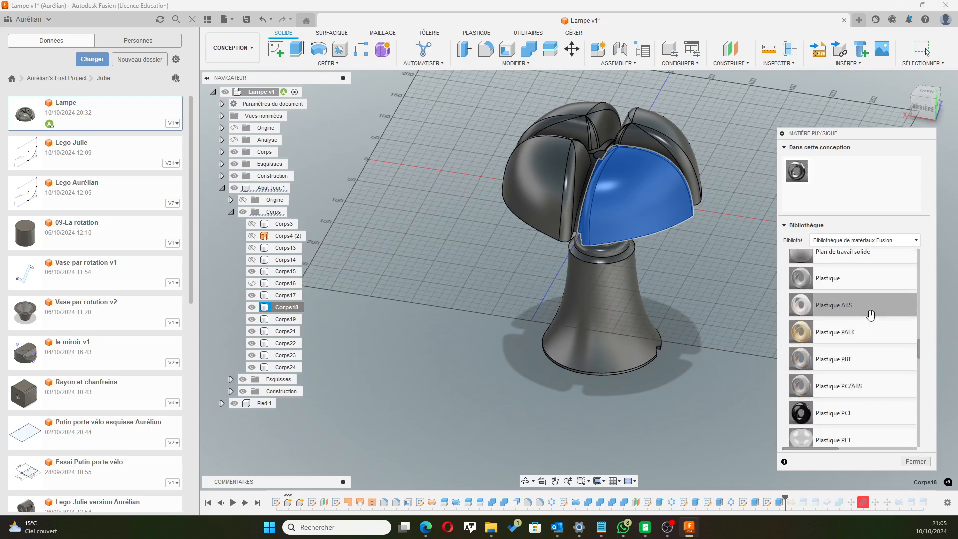
scroll(868, 314, down, 2)
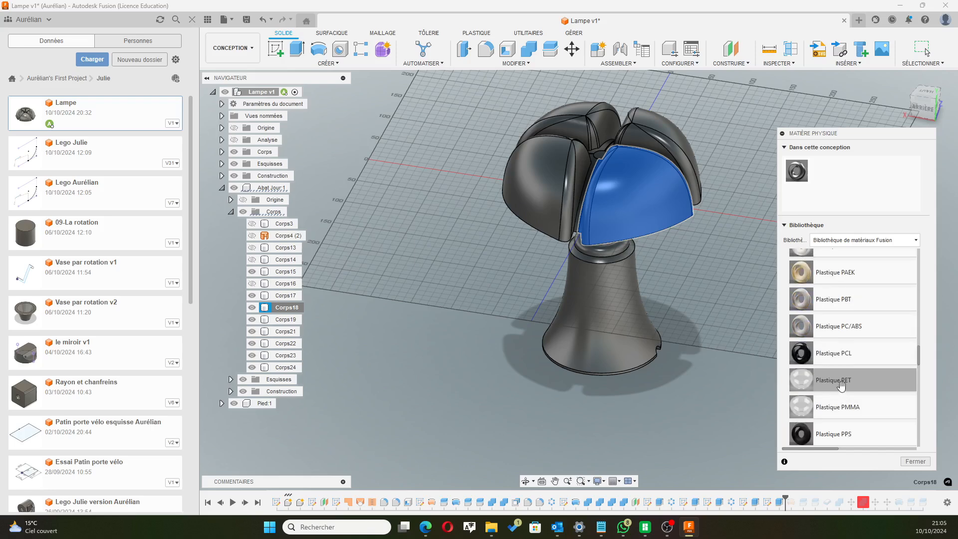
drag(837, 385, 854, 167)
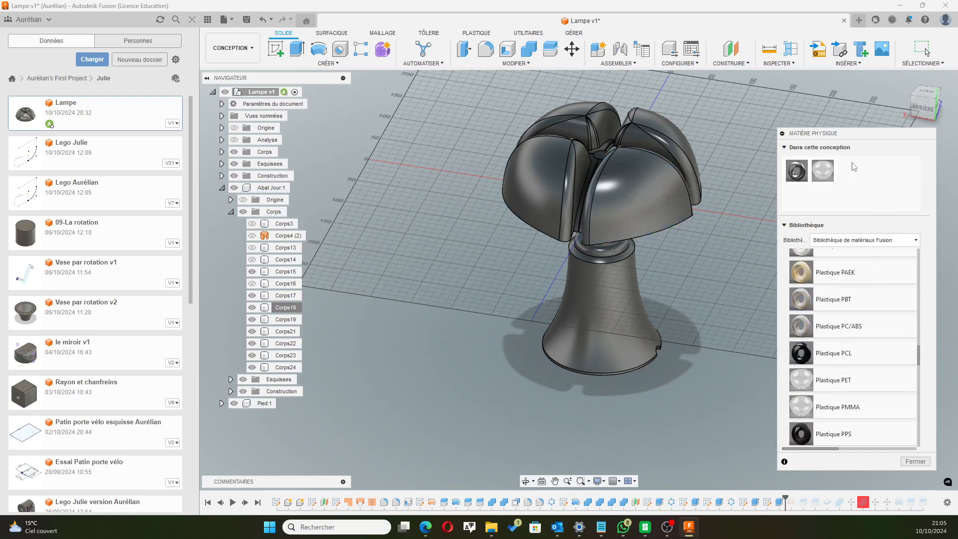
drag(825, 171, 642, 197)
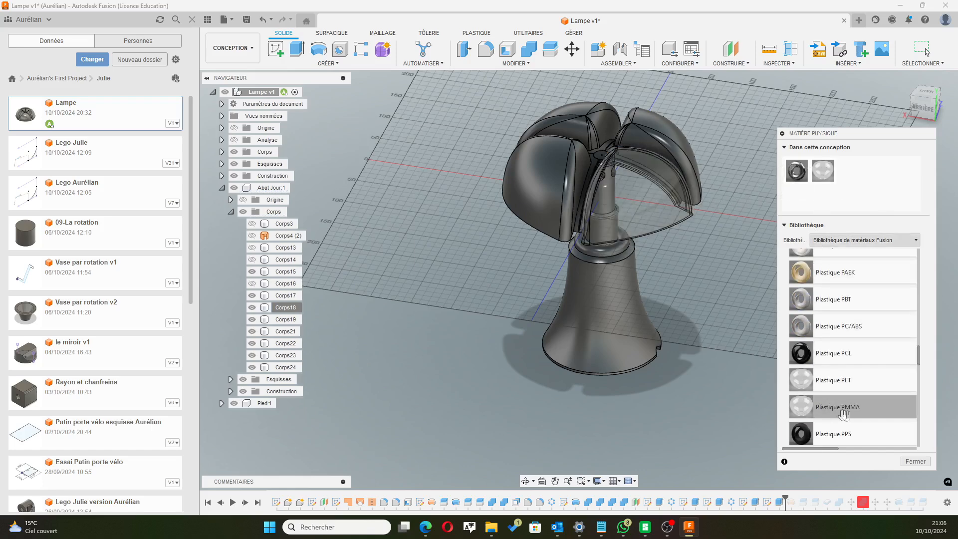
drag(846, 408, 648, 206)
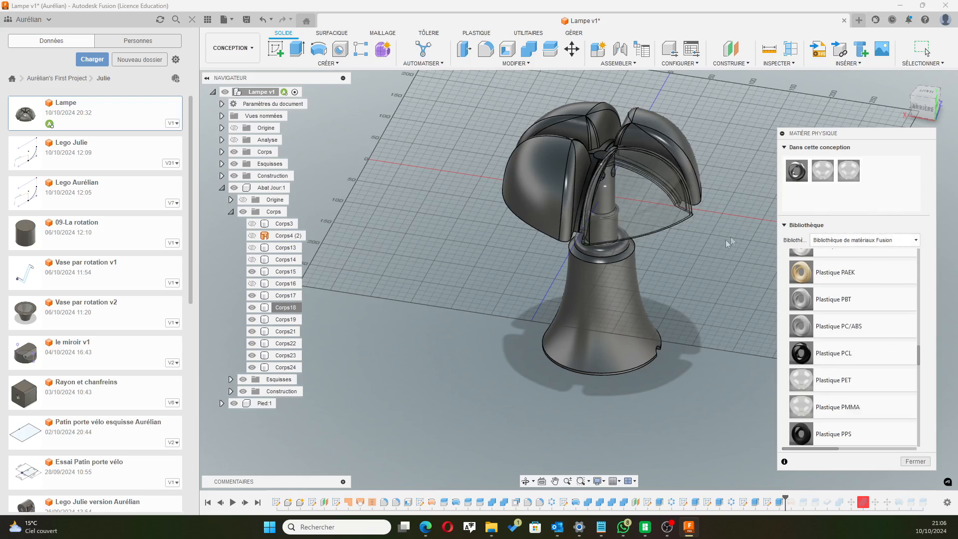
Apply the PTFE physical material to all four outer lampshade segments.
scroll(858, 323, up, 1)
scroll(857, 323, up, 5)
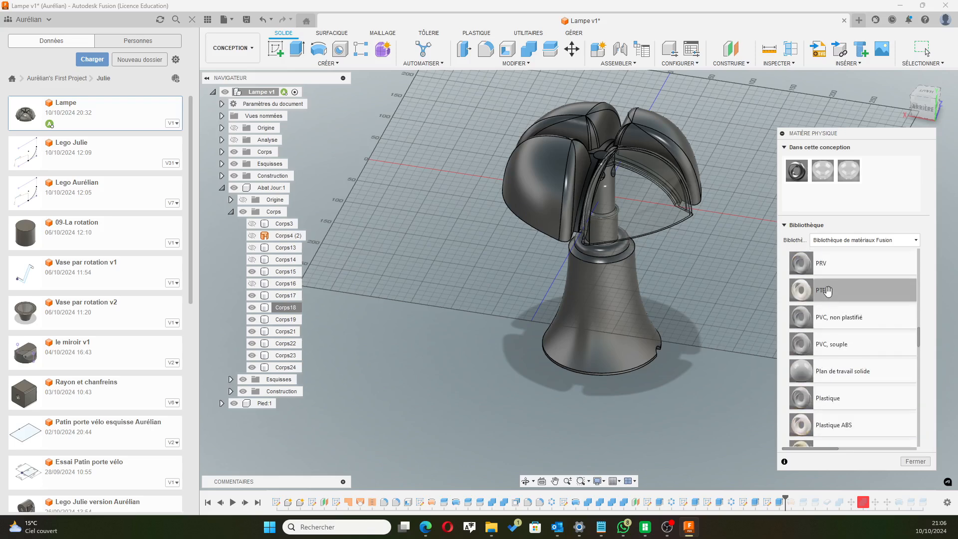
drag(816, 295, 664, 210)
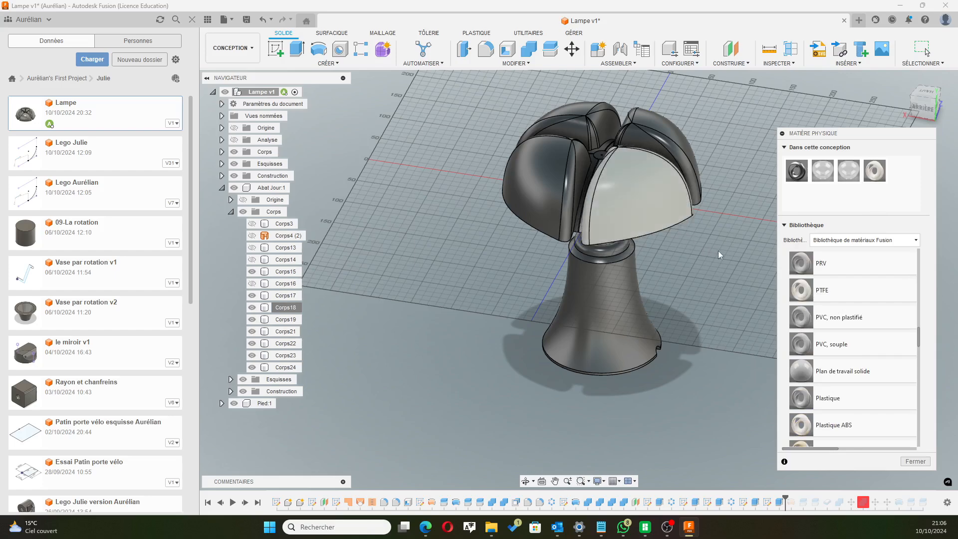
shift+middle_drag(715, 277, 594, 275)
drag(874, 173, 635, 208)
shift+middle_drag(718, 278, 611, 275)
drag(873, 172, 623, 215)
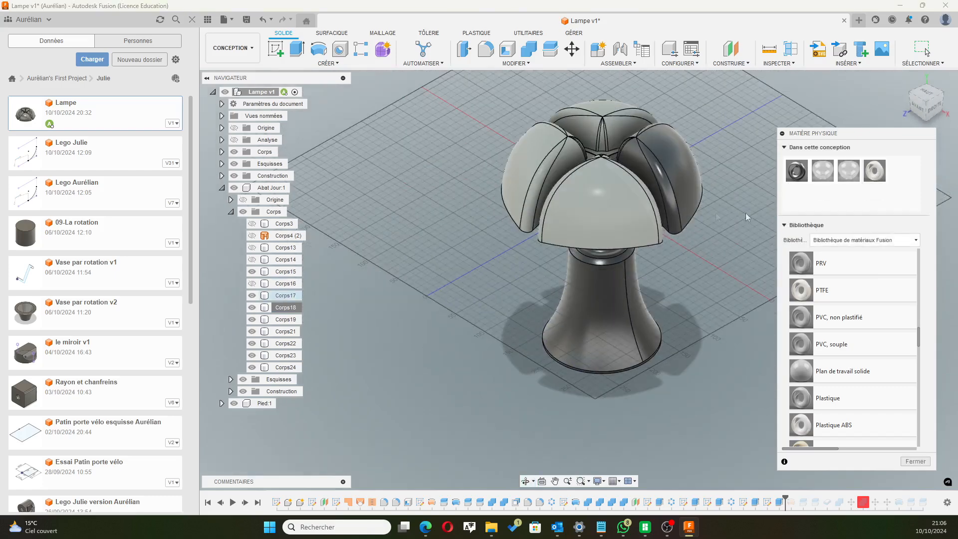
shift+middle_drag(726, 250, 624, 251)
drag(874, 170, 648, 196)
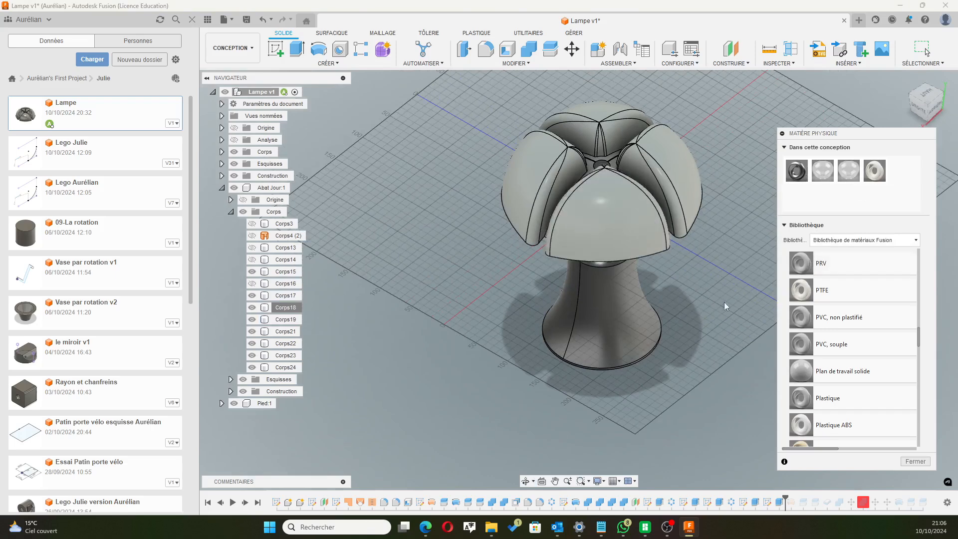
Expand the Verre category of the material library and try the low-emissivity transparent glazing glass on the front lampshade segment.
scroll(828, 320, up, 3)
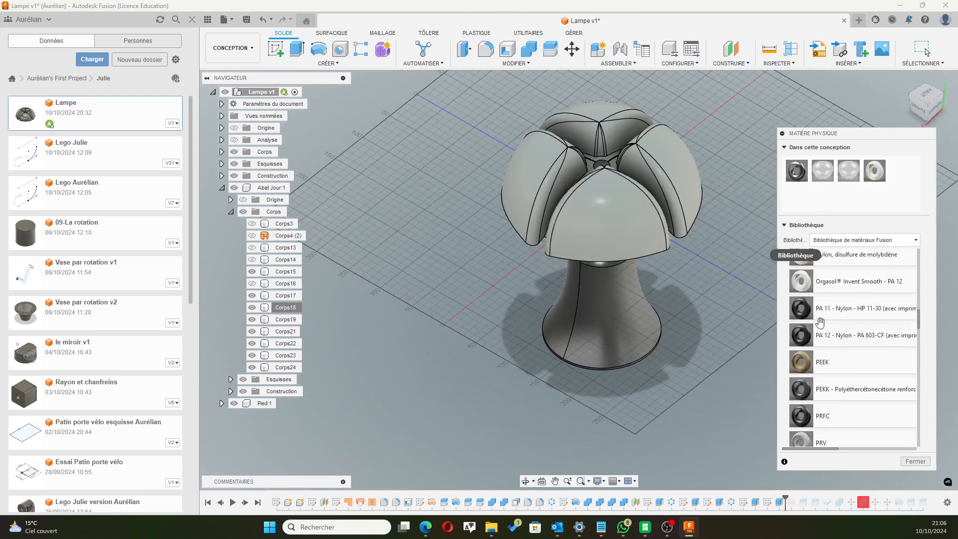
scroll(828, 359, up, 4)
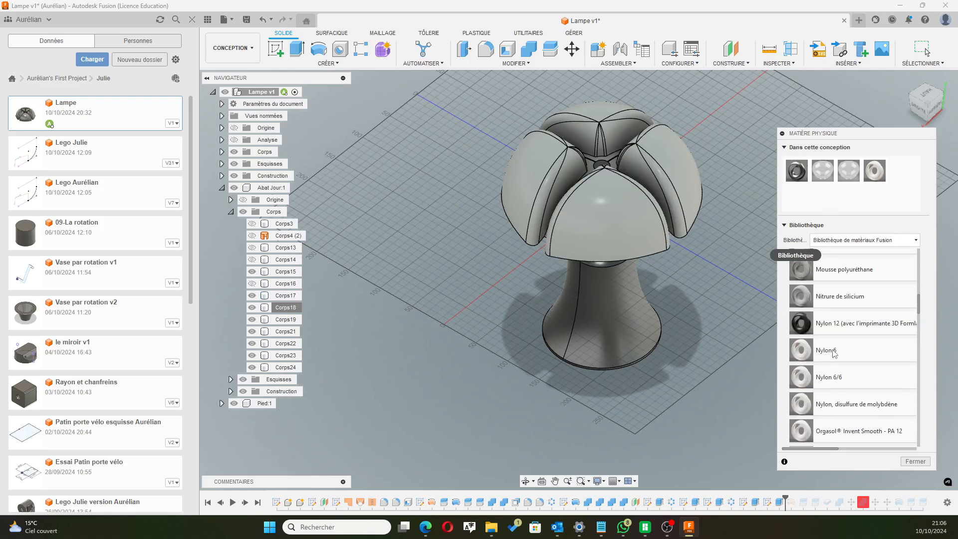
scroll(835, 349, up, 5)
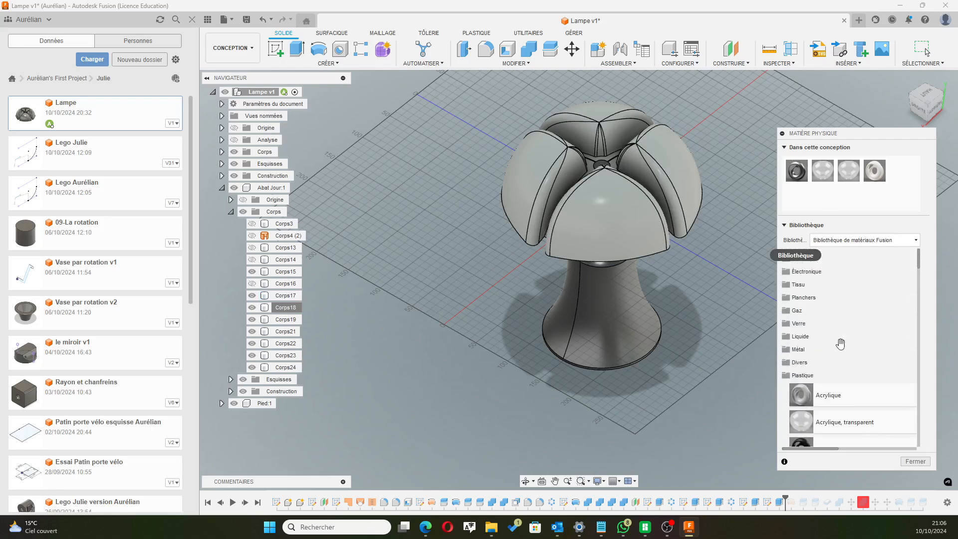
click(797, 327)
scroll(847, 324, down, 3)
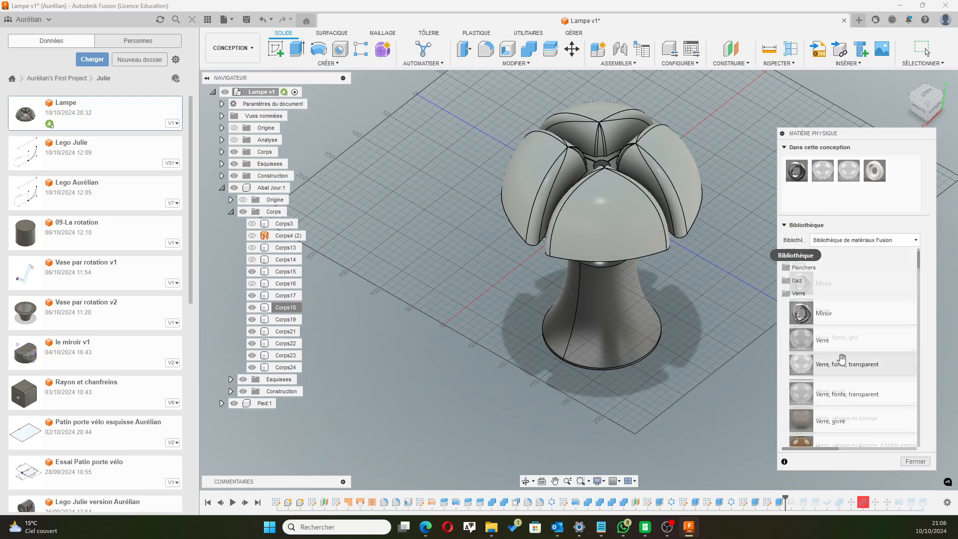
scroll(855, 303, down, 3)
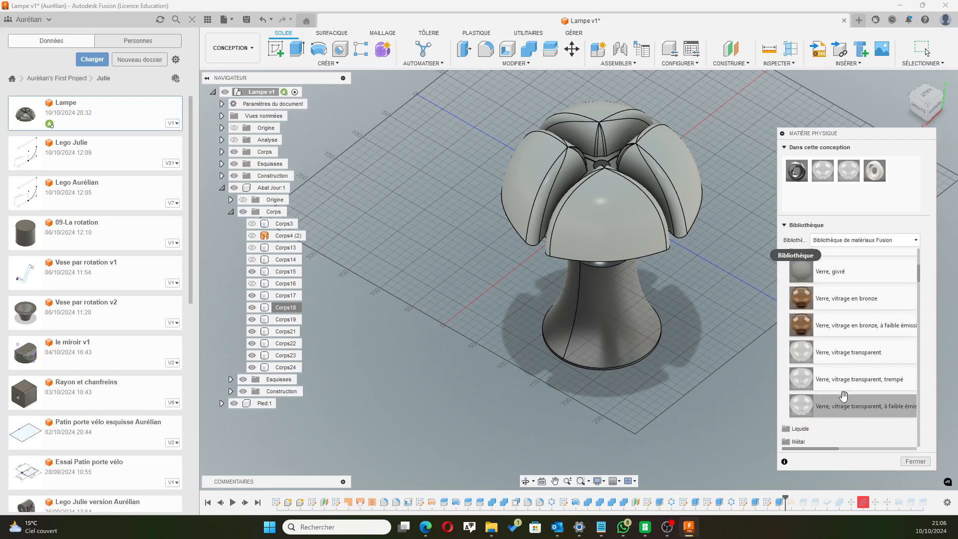
drag(842, 407, 626, 224)
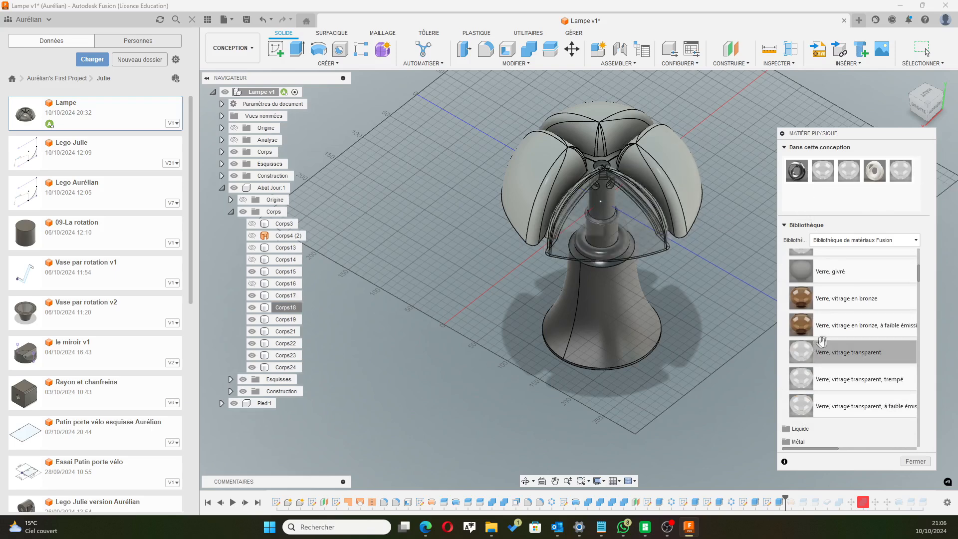
Apply the low-emissivity bronze glazing glass (Verre, vitrage en bronze, à faible émission) to all four outer lampshade segments.
drag(848, 325, 618, 216)
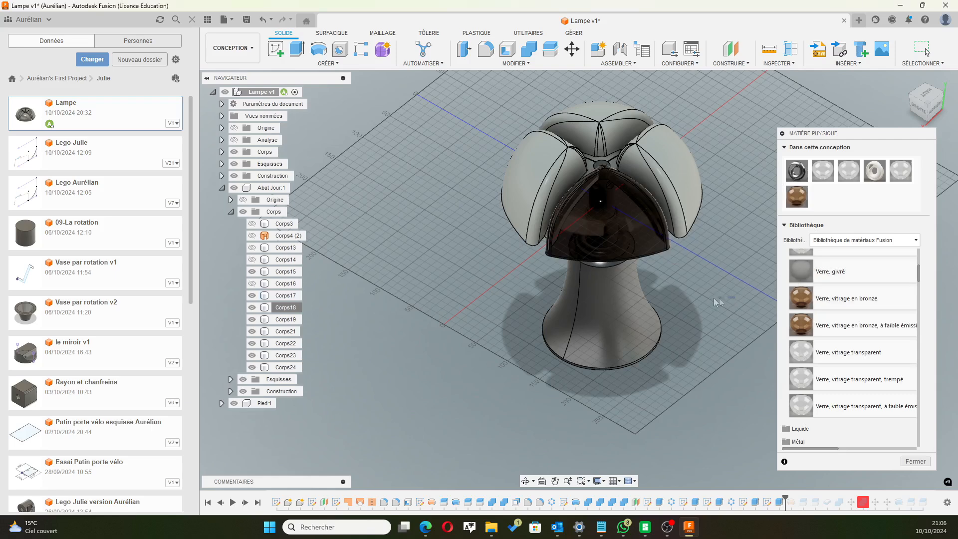
drag(796, 196, 667, 174)
drag(797, 196, 703, 174)
drag(796, 196, 536, 189)
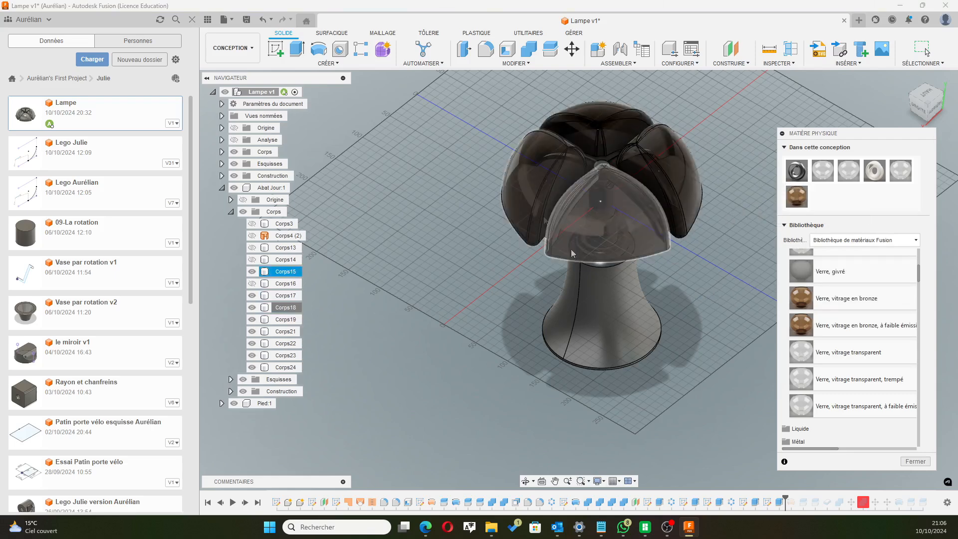
Collapse the Verre category, expand the Bois category and try the Acajou wood on the lamp foot.
scroll(796, 299, up, 4)
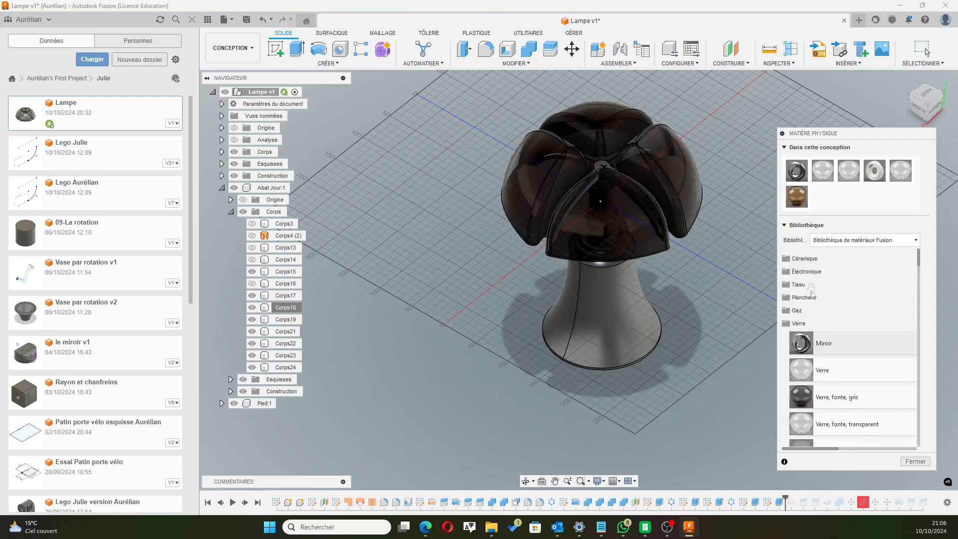
scroll(798, 327, down, 5)
scroll(803, 326, up, 5)
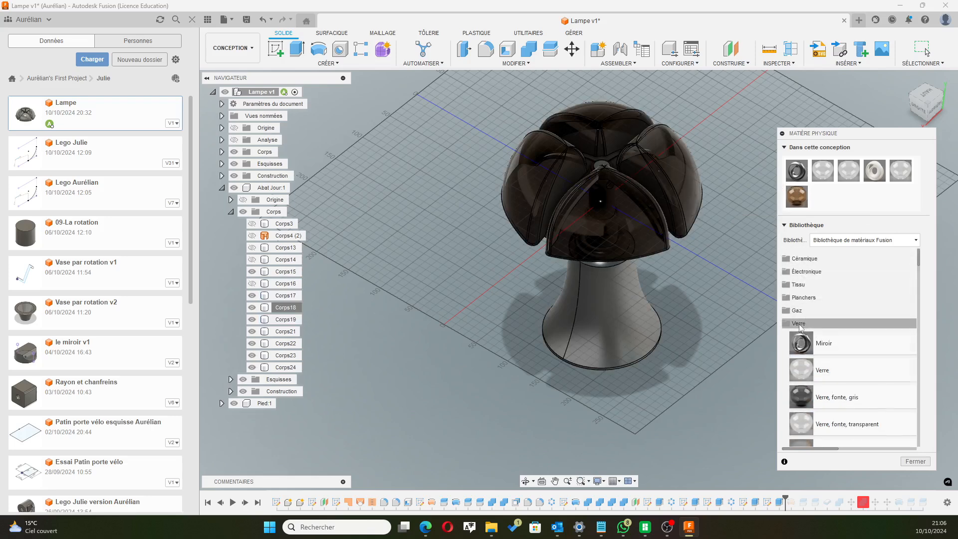
click(801, 324)
scroll(822, 356, down, 1)
click(813, 346)
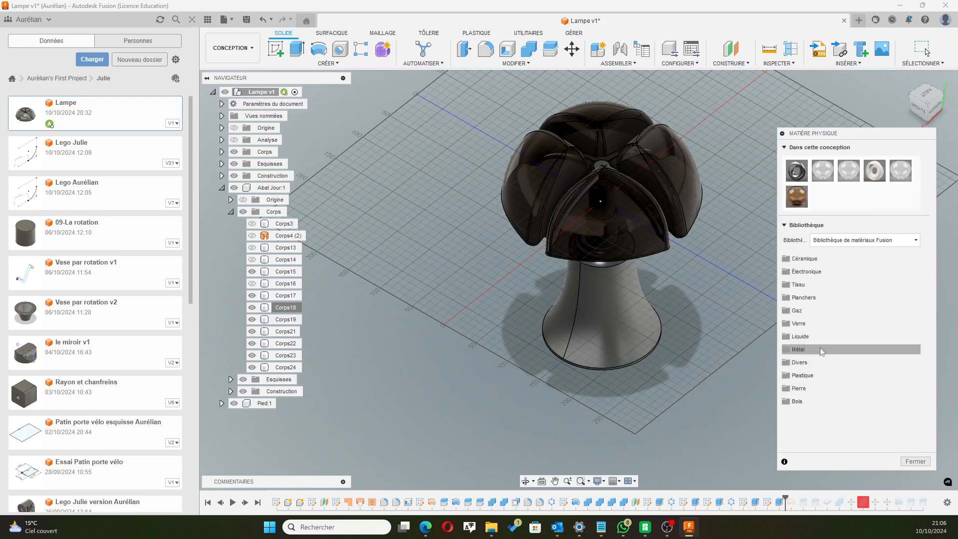
click(809, 405)
scroll(844, 312, down, 3)
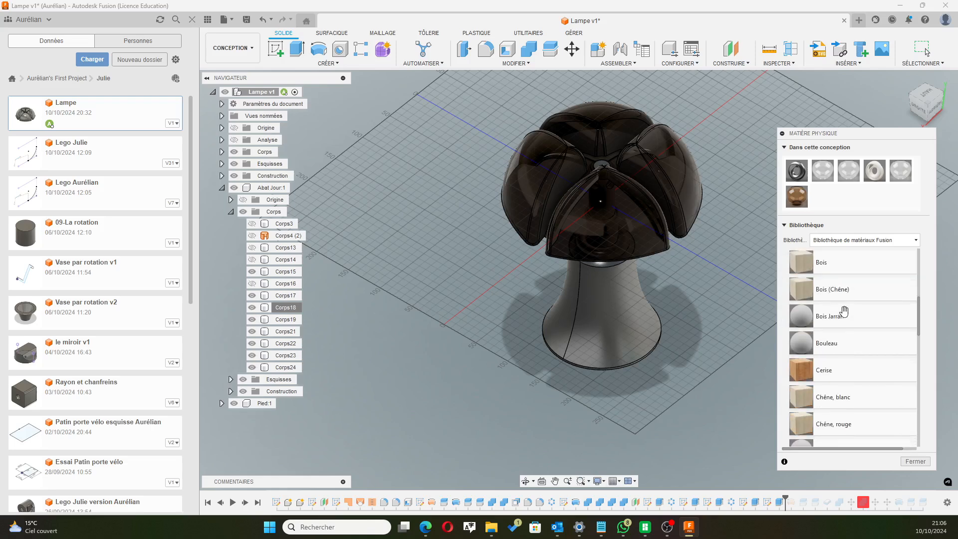
scroll(842, 311, up, 2)
drag(815, 303, 638, 337)
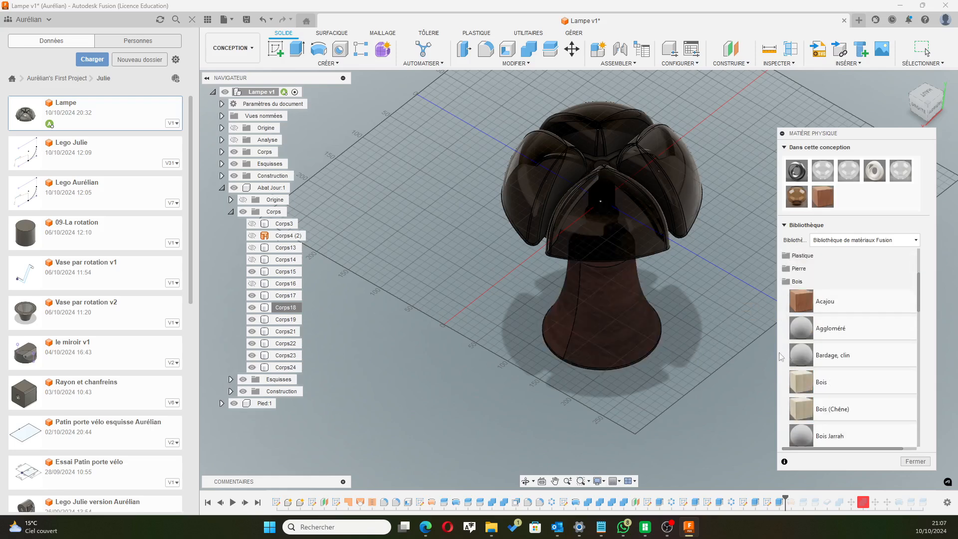
Apply the Cerise wood material to the lamp foot and check the complete lamp from the side.
scroll(803, 349, down, 3)
drag(833, 401, 647, 337)
shift+middle_drag(709, 330, 689, 300)
shift+middle_drag(330, 234, 347, 228)
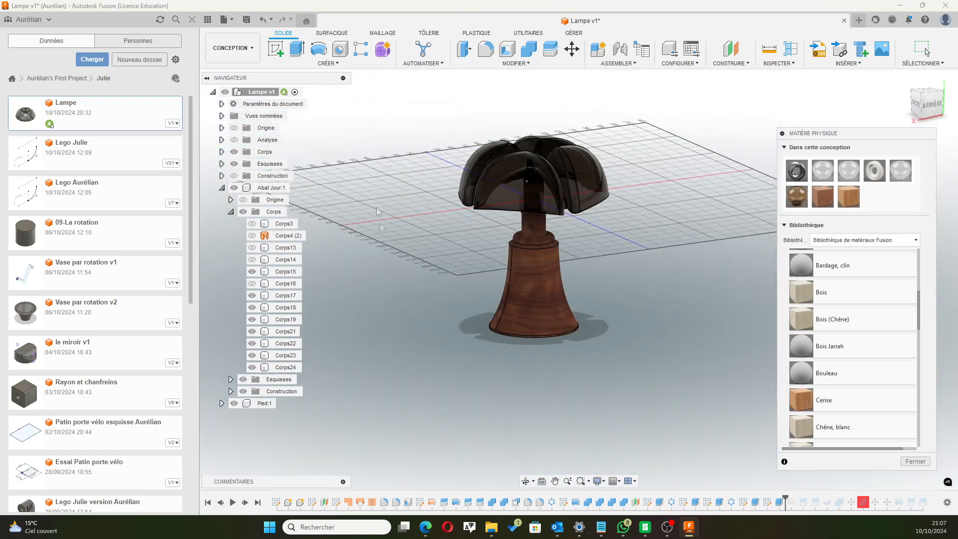
scroll(423, 208, down, 2)
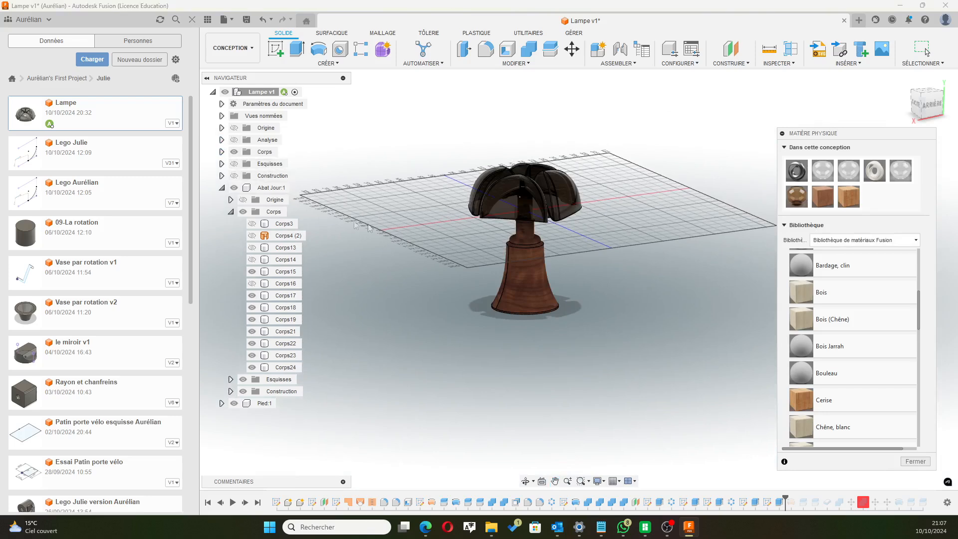
shift+middle_drag(395, 297, 503, 283)
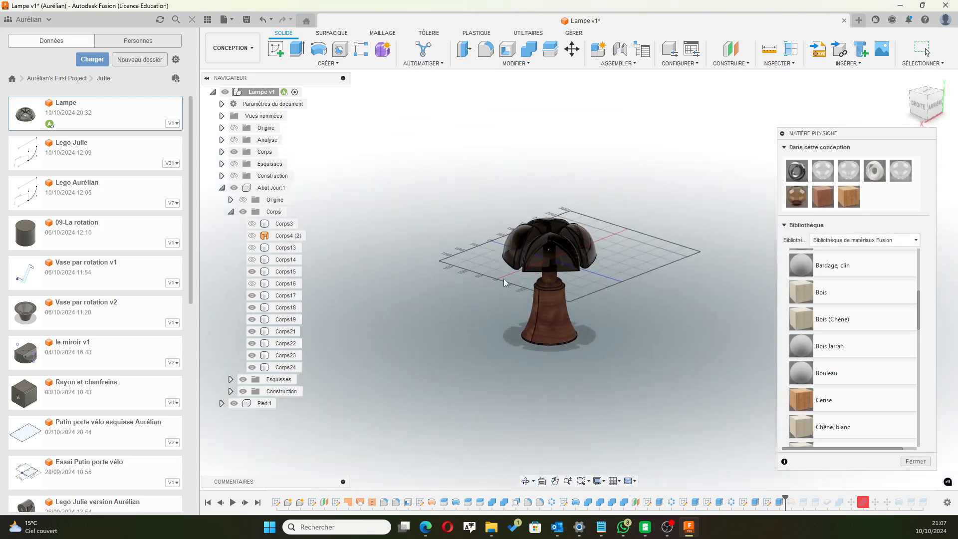
Close the physical material library and save the lamp as a new version with the default description.
click(252, 48)
key(ctrl+s)
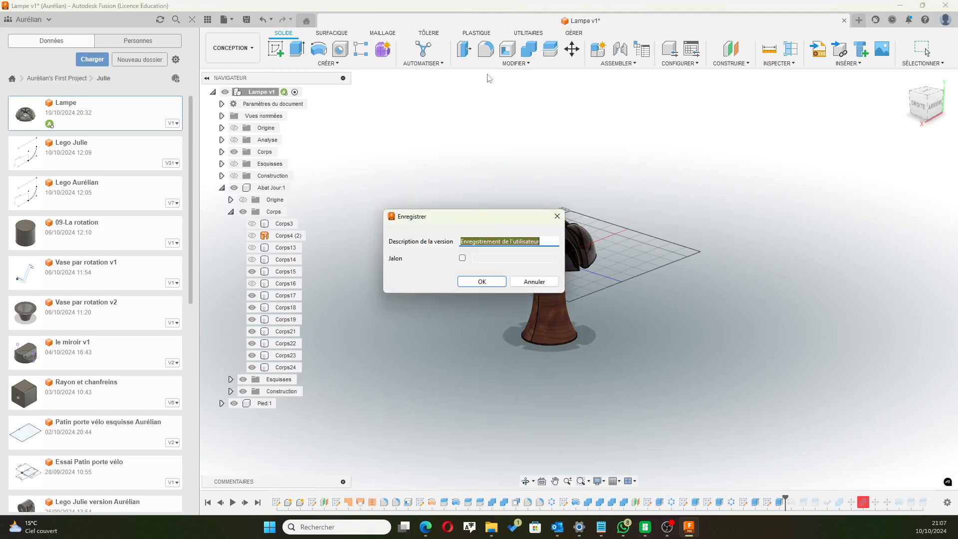
click(482, 282)
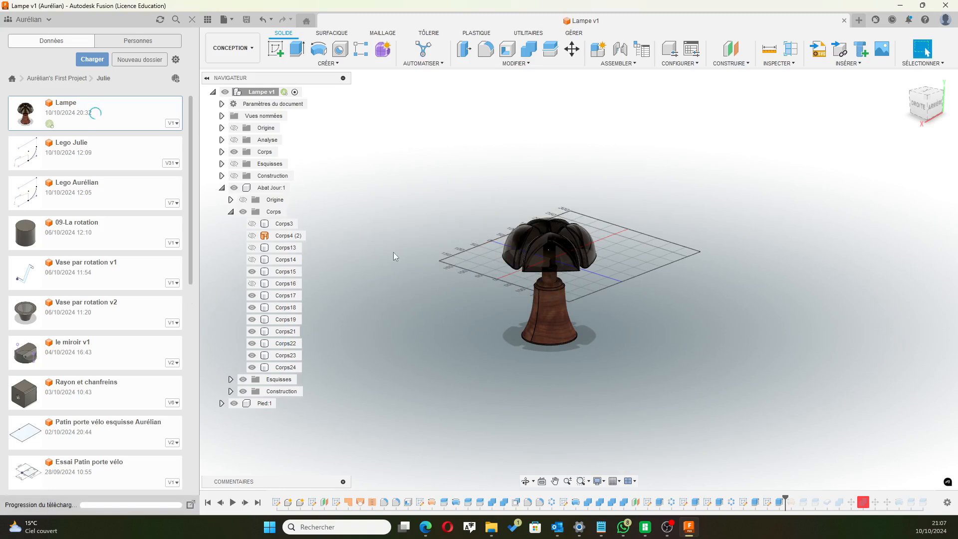
Switch to the Rendu workspace and frame the whole lamp large, seen slightly from above.
click(239, 48)
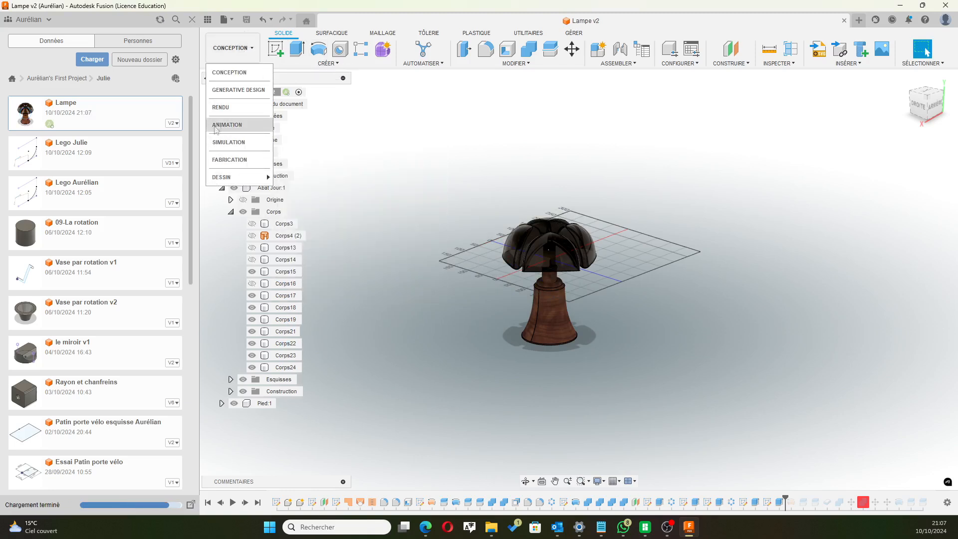
click(218, 109)
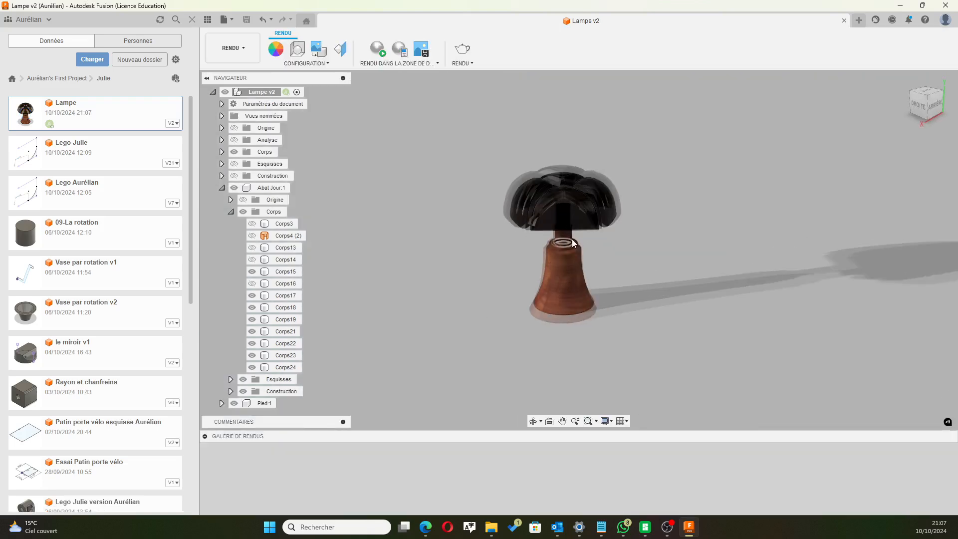
scroll(572, 239, up, 1)
scroll(664, 213, up, 3)
middle_drag(403, 261, 456, 284)
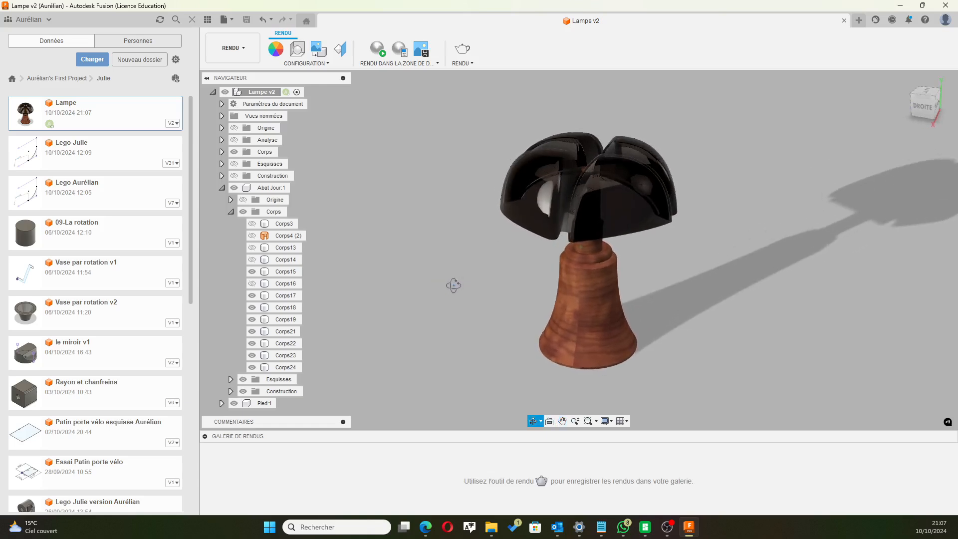
middle_drag(454, 287, 448, 256)
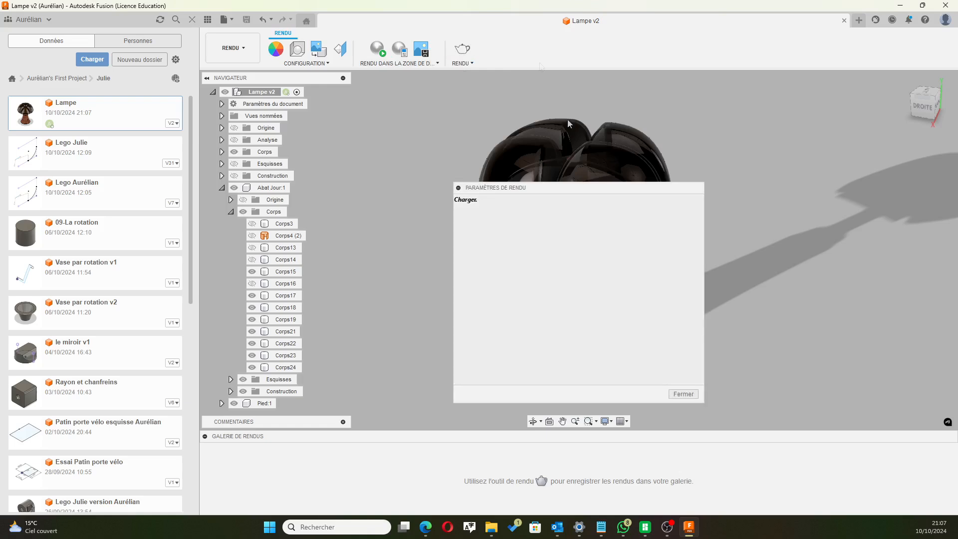
Start a final-quality cloud render of the lamp in the 8.5x11" 300PPI print format.
drag(589, 196, 307, 200)
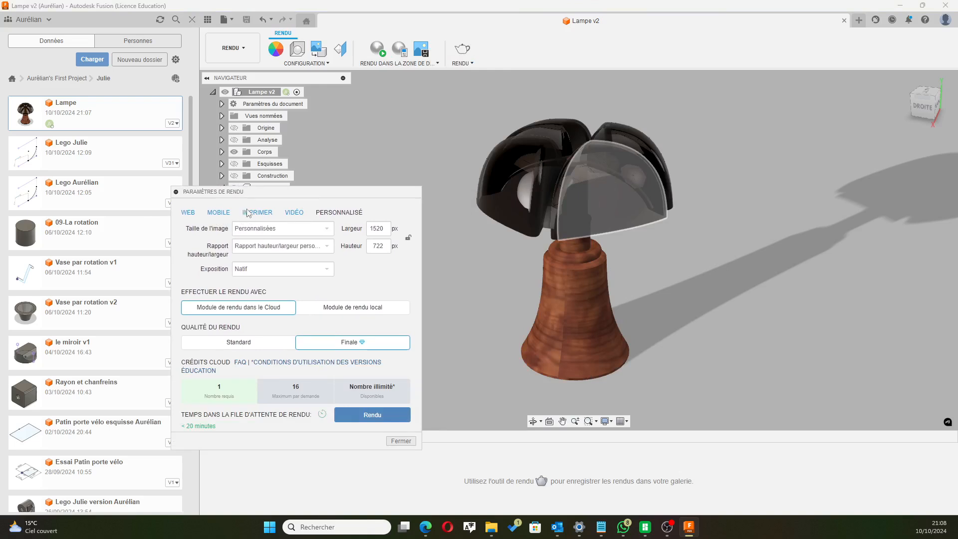
click(257, 213)
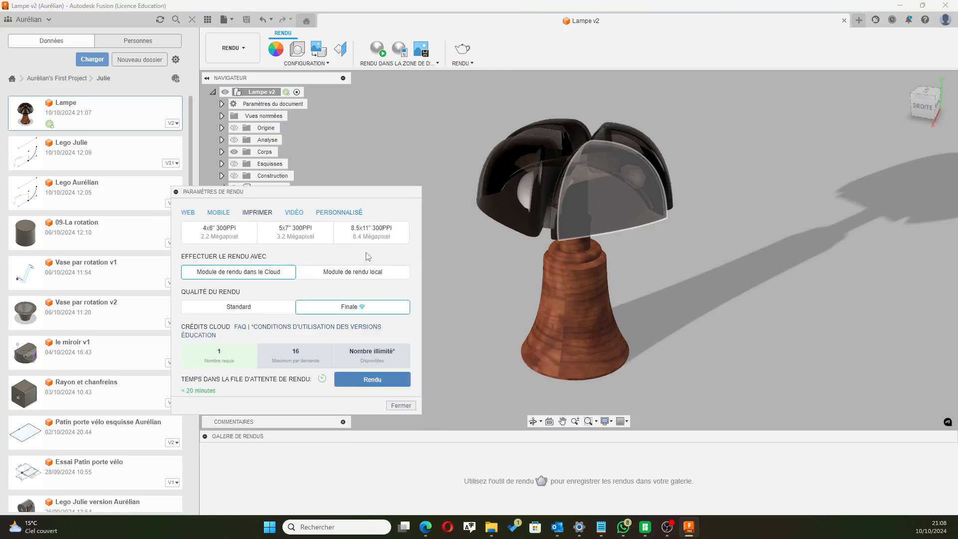
click(376, 234)
click(355, 383)
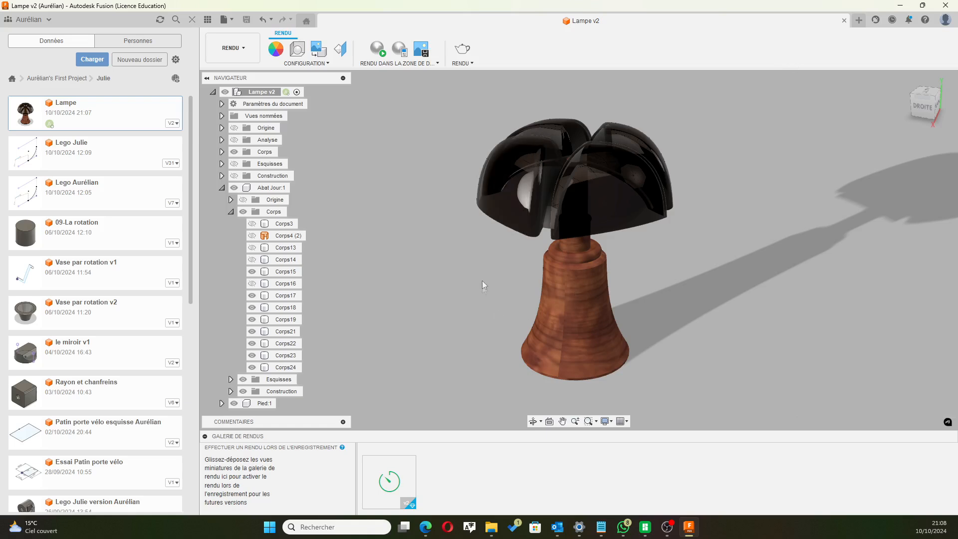
Examine the glass lampshade segments and the wooden foot of the lamp in the render view.
scroll(483, 282, up, 1)
scroll(482, 281, down, 1)
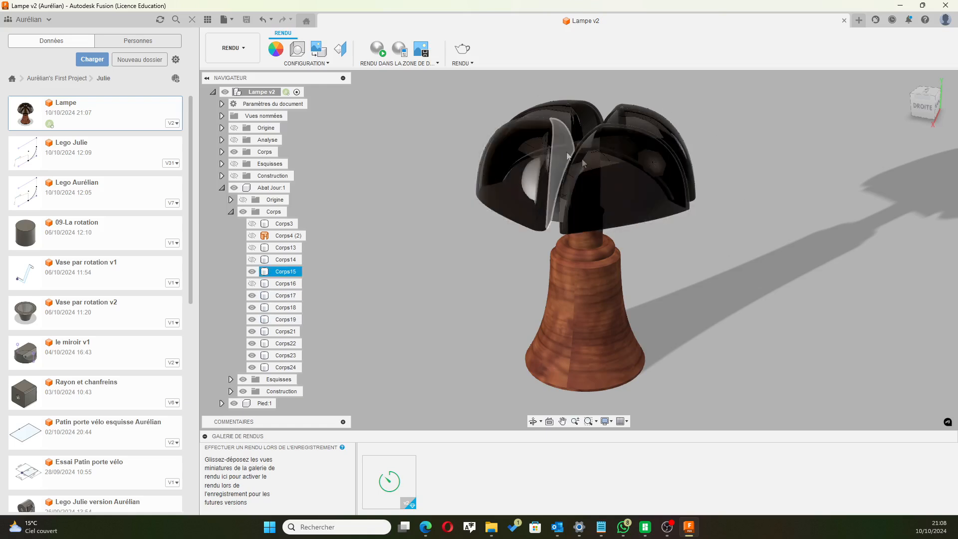
click(615, 206)
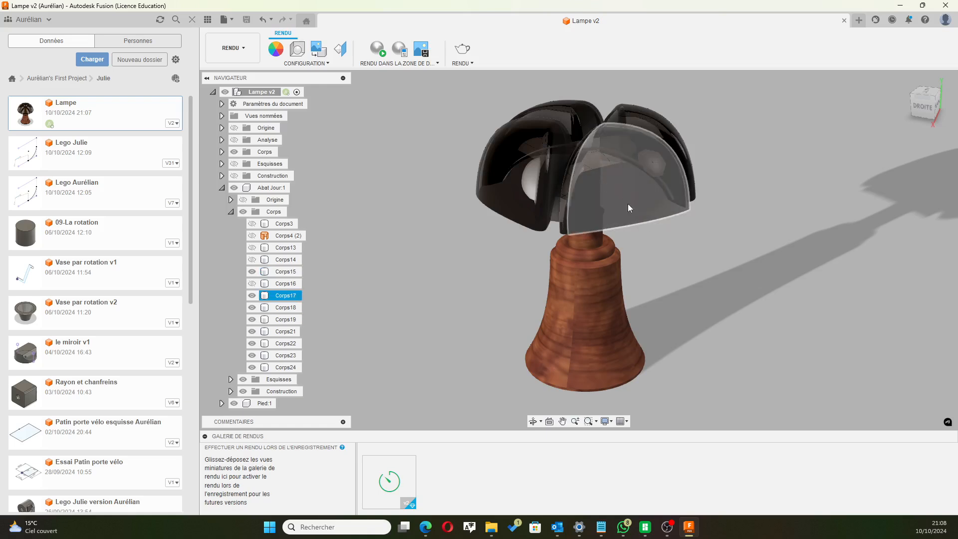
click(513, 191)
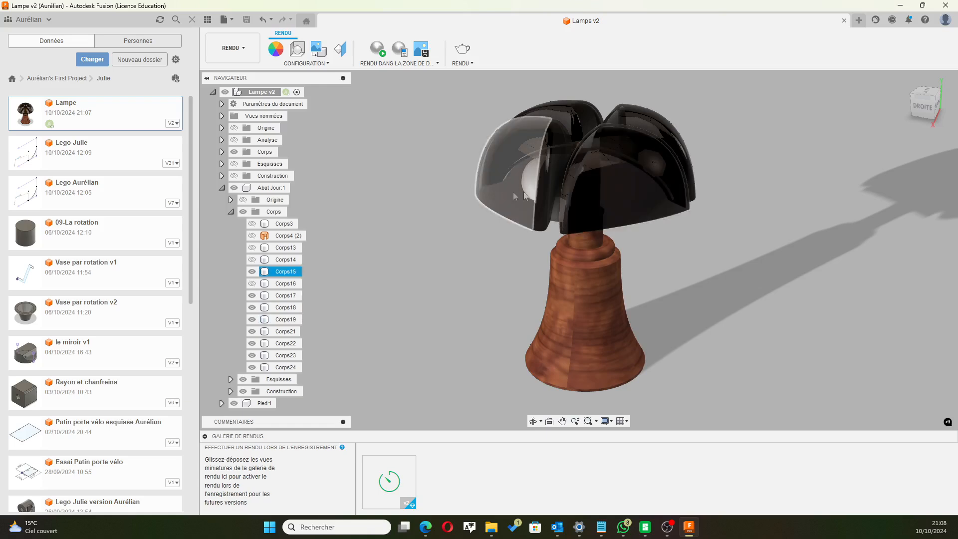
click(458, 246)
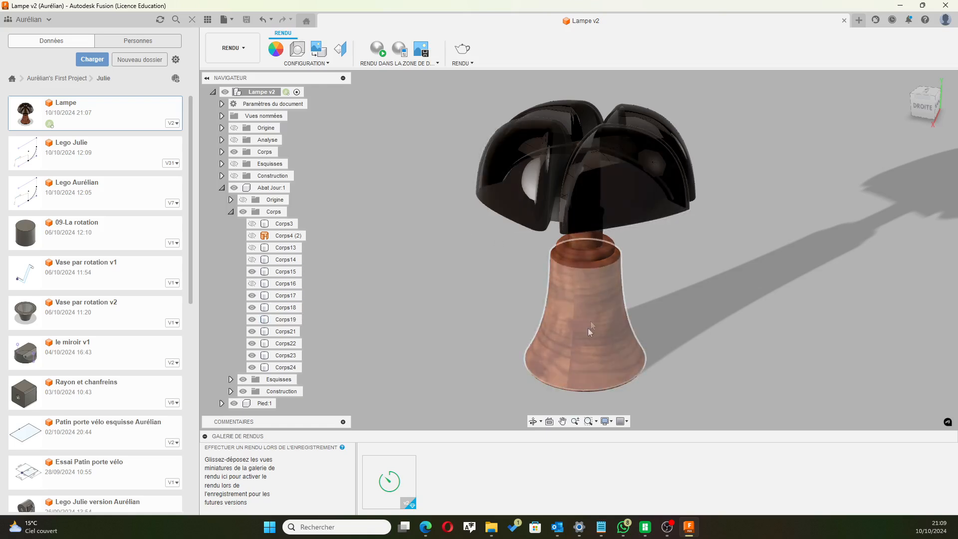
middle_drag(587, 328, 710, 270)
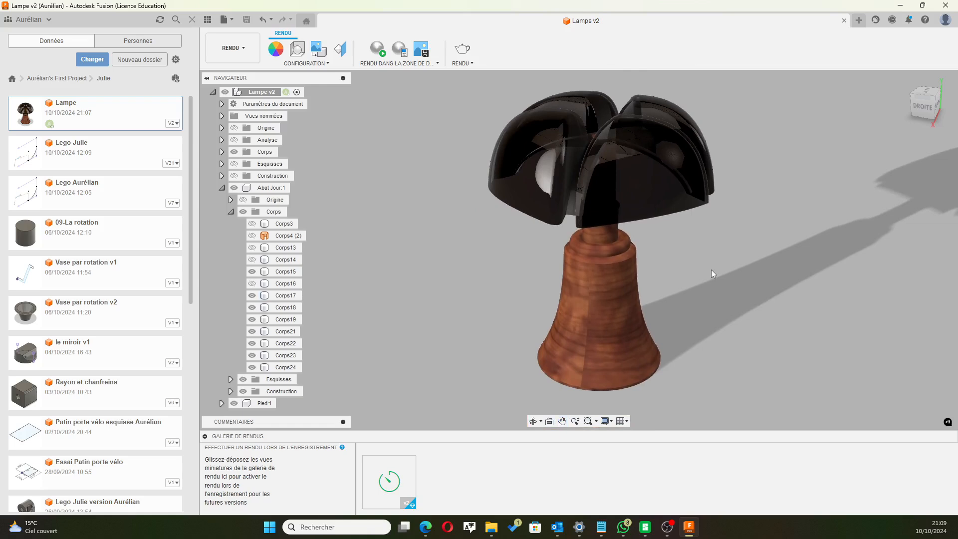
Inspect the holes at the shaft's upper end from below and the centre of the lampshade from above.
shift+middle_drag(675, 286, 642, 241)
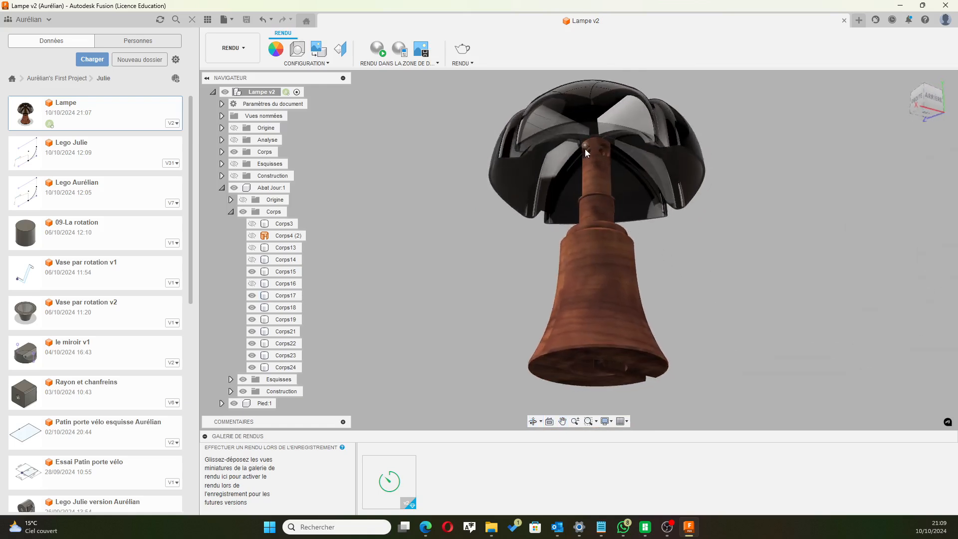
scroll(585, 151, up, 10)
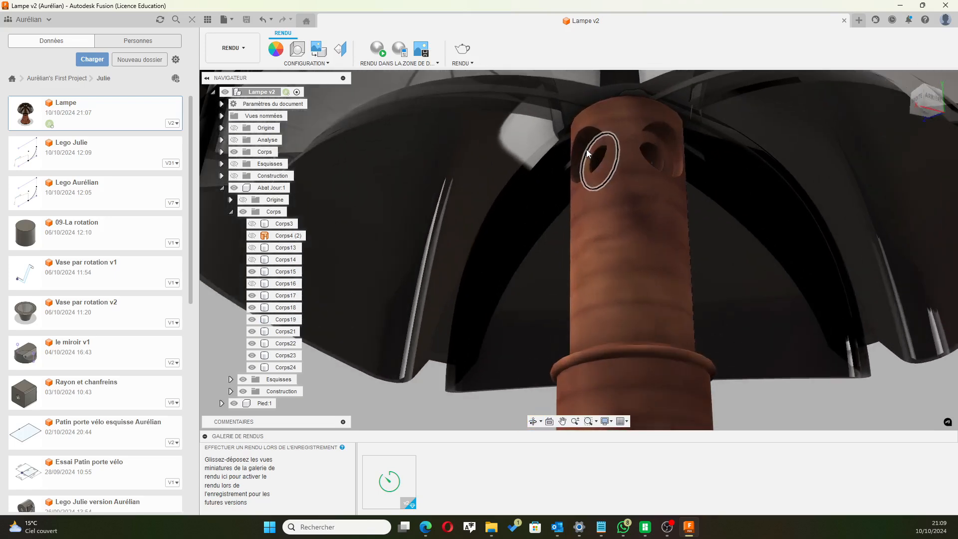
scroll(587, 153, up, 2)
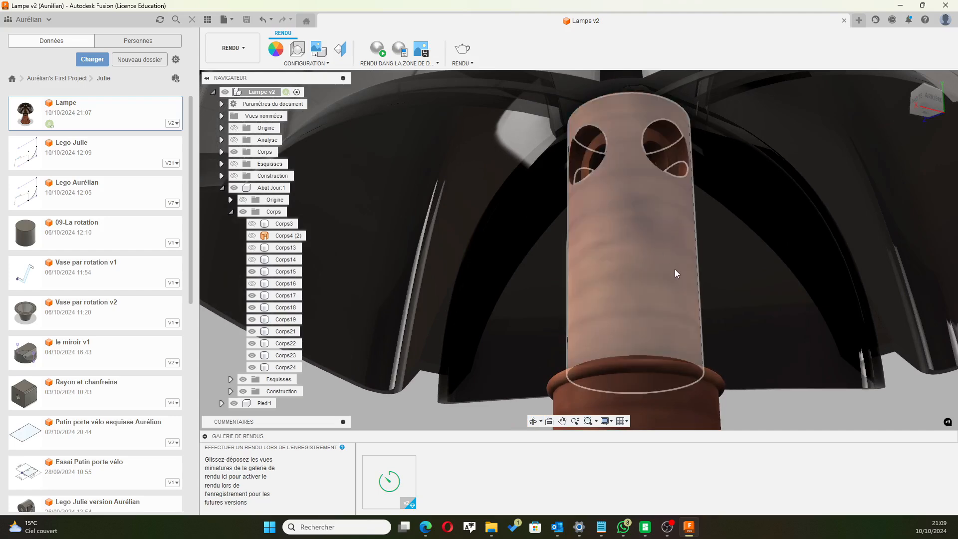
scroll(675, 269, down, 4)
scroll(675, 270, up, 2)
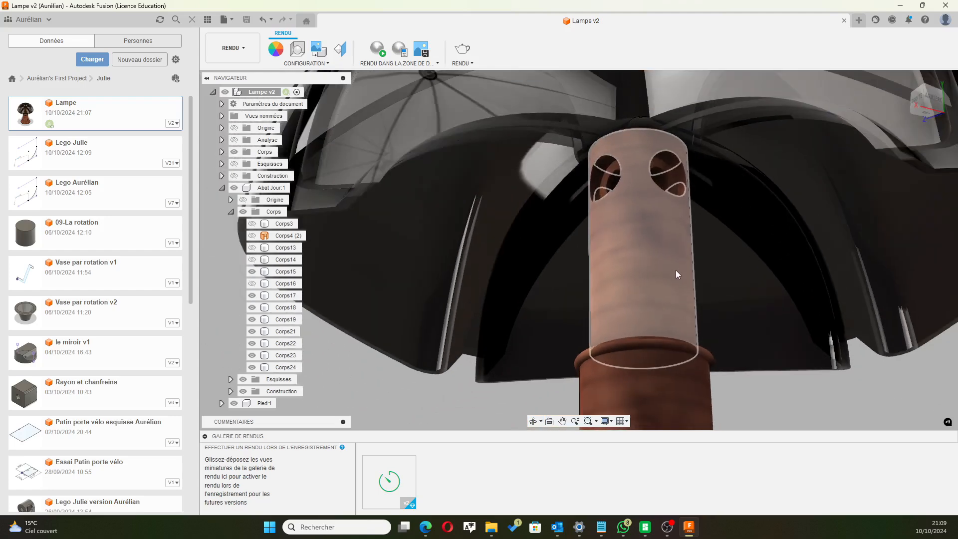
scroll(675, 270, down, 2)
shift+middle_drag(649, 221, 652, 150)
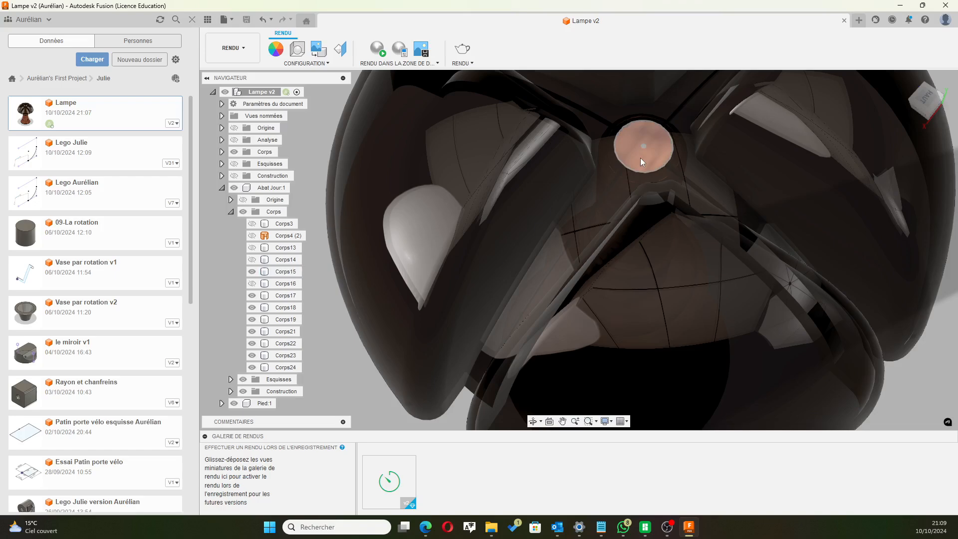
Examine the lampshade's inner side and the shaft's holes from below, close up and with the whole lamp in view.
scroll(707, 217, up, 3)
scroll(705, 217, down, 6)
shift+middle_drag(699, 220, 661, 204)
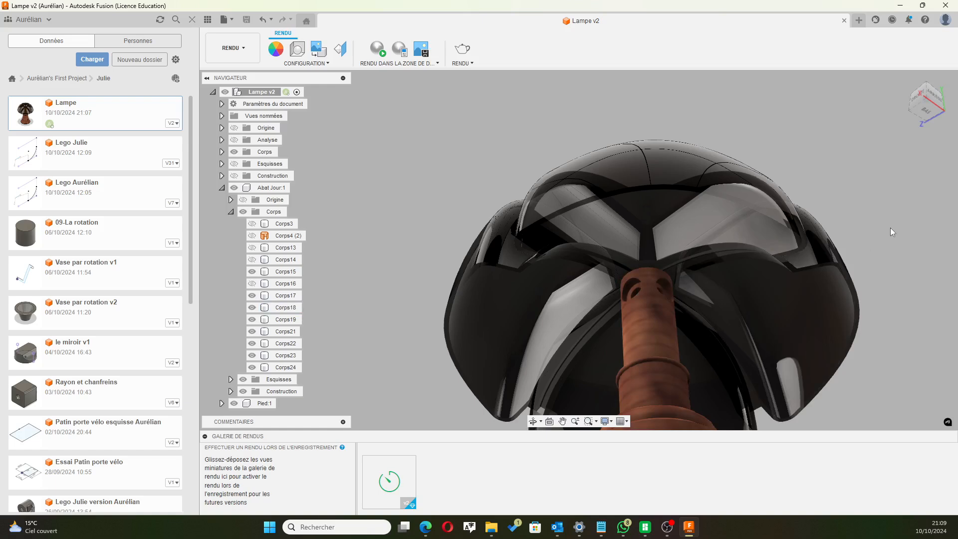
scroll(889, 228, down, 2)
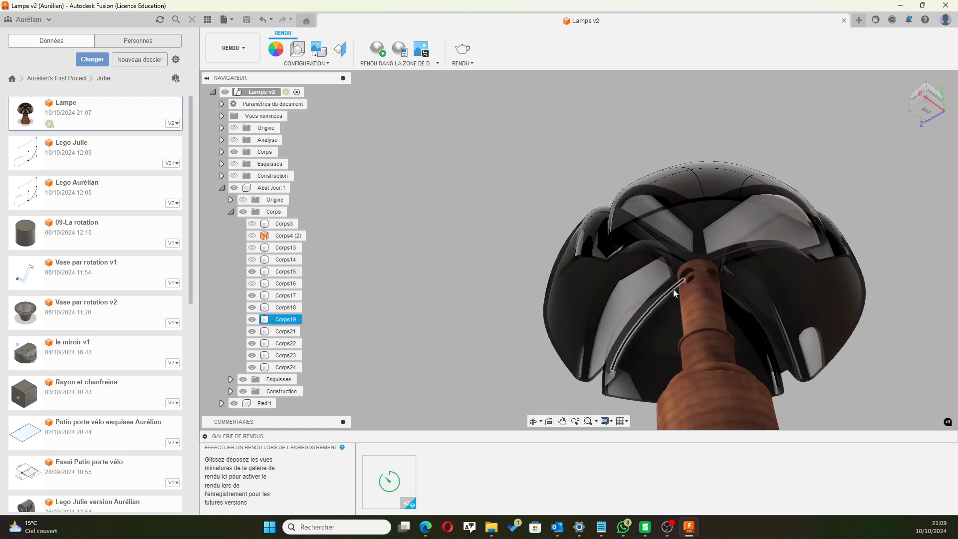
scroll(726, 355, down, 2)
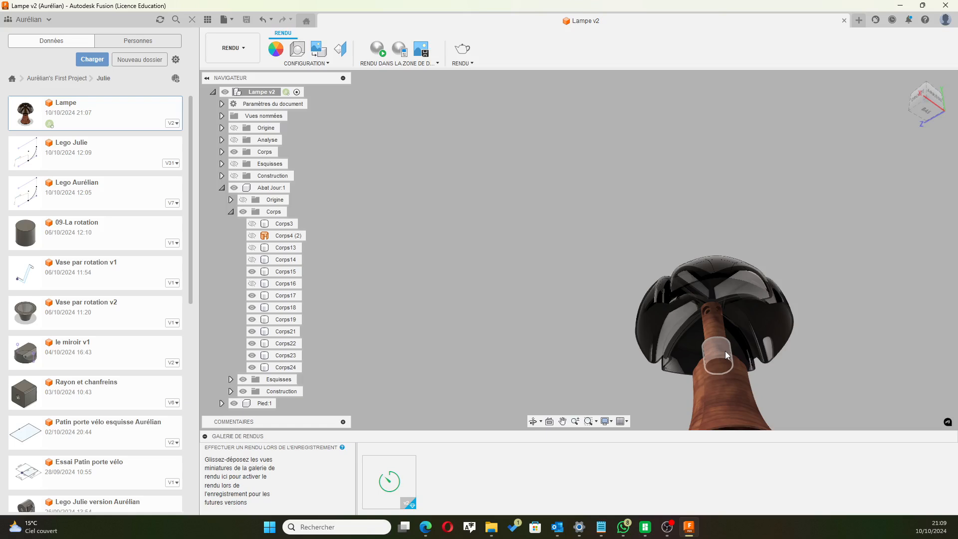
scroll(725, 351, down, 3)
click(662, 339)
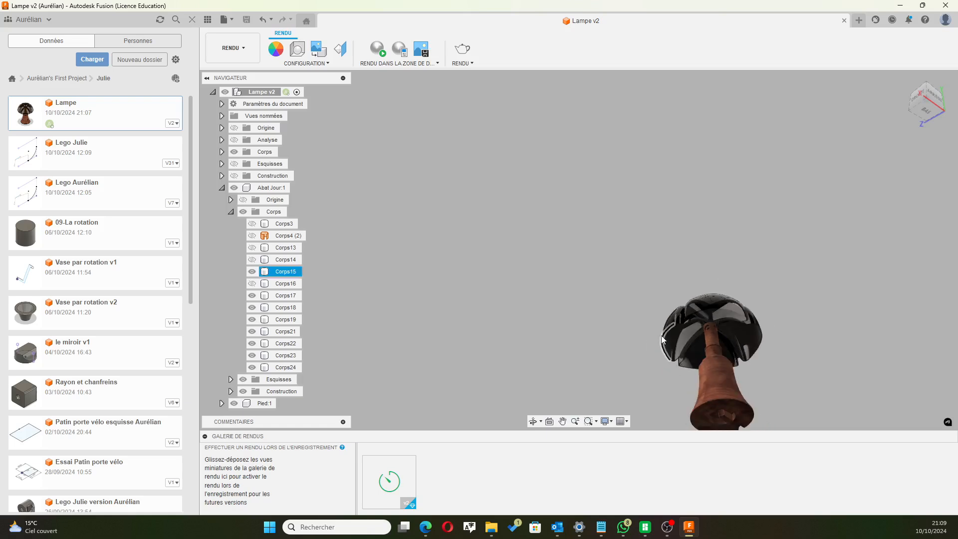
View the rendered lamp upright from the side and examine the stepped joint between the shaft and the foot.
click(623, 305)
shift+middle_drag(623, 306, 631, 364)
scroll(699, 380, up, 2)
middle_drag(782, 374, 719, 300)
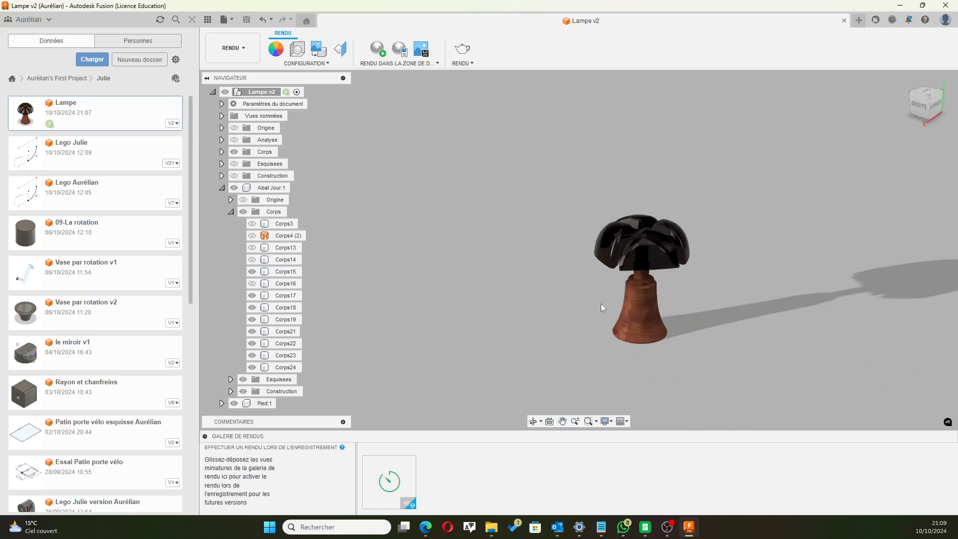
scroll(588, 294, up, 4)
middle_drag(619, 289, 516, 278)
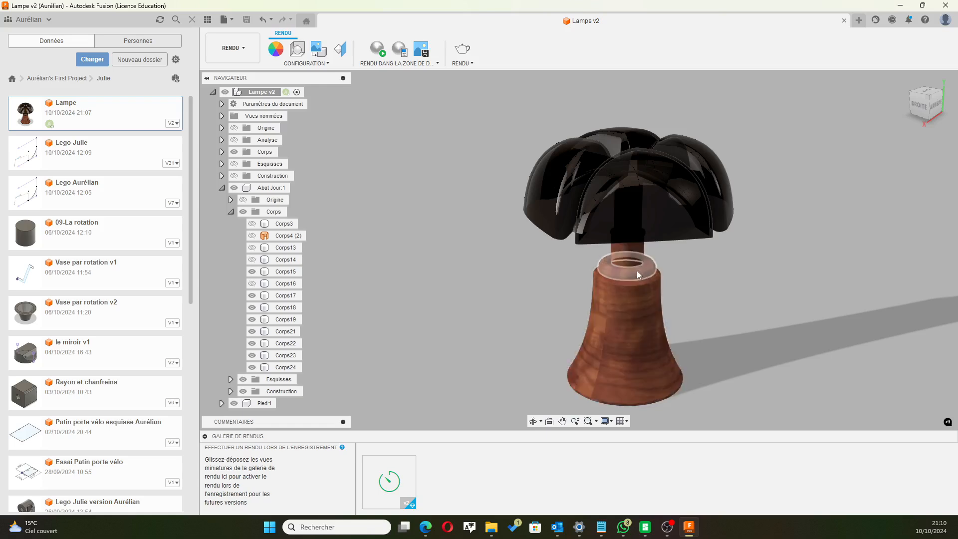
scroll(636, 270, up, 3)
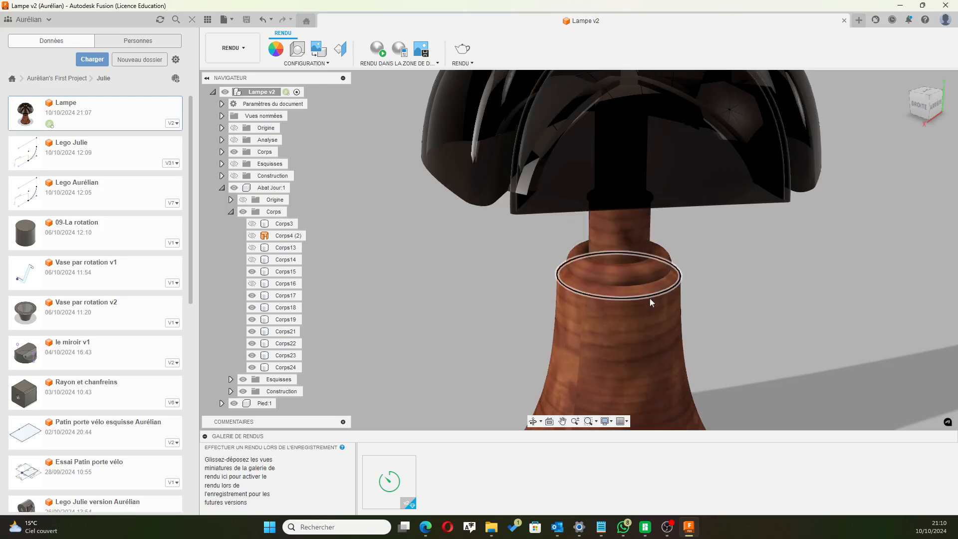
scroll(738, 327, down, 4)
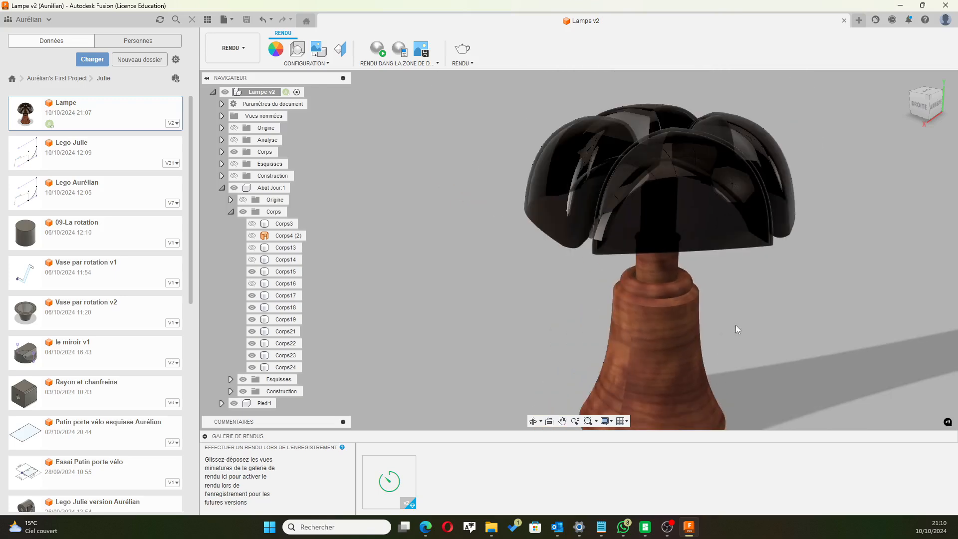
Switch back to the Conception workspace and inspect the recess and notch on the underside of the lamp's foot.
click(231, 48)
click(223, 74)
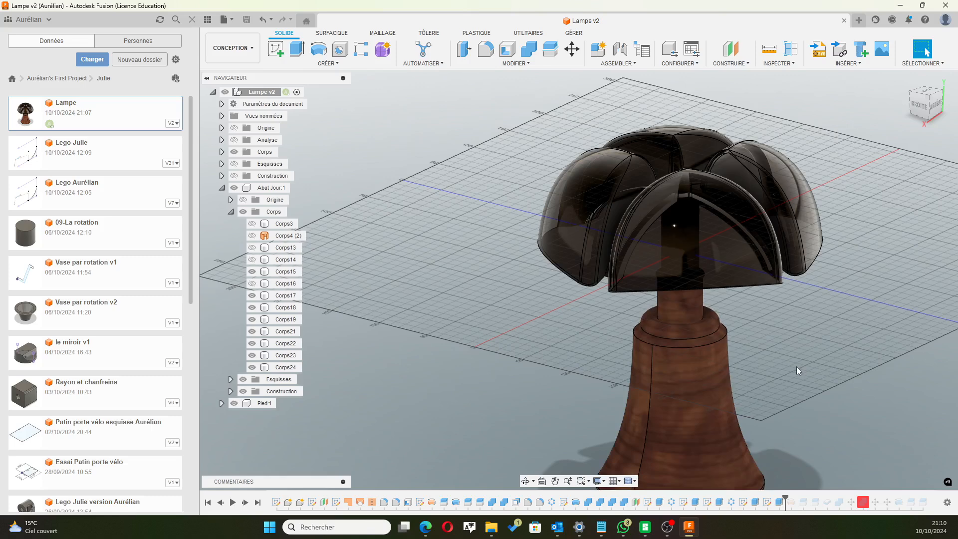
middle_drag(796, 366, 762, 348)
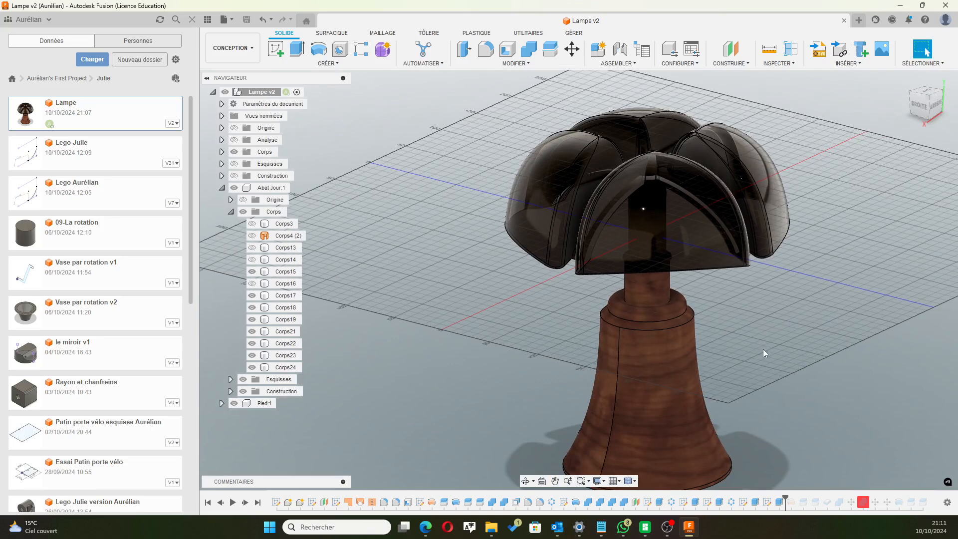
click(671, 354)
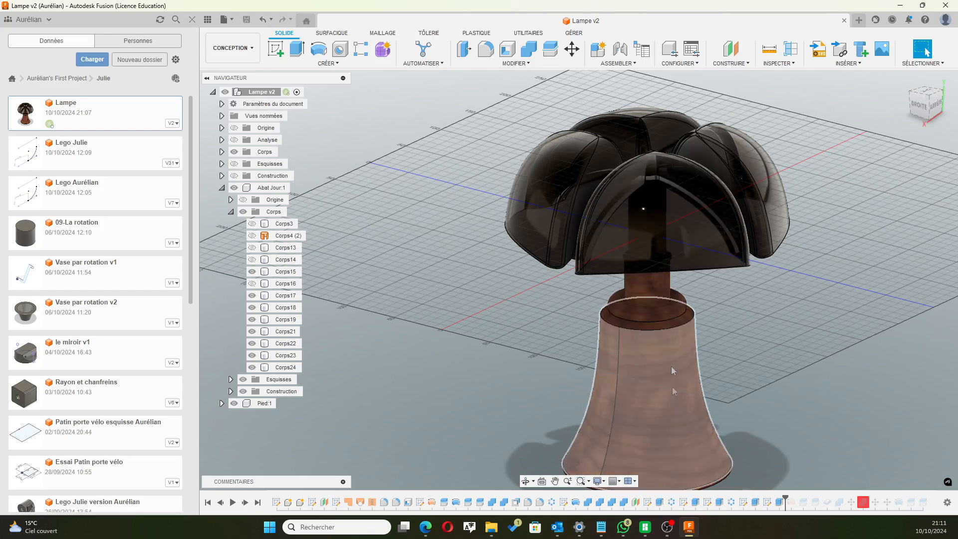
scroll(808, 439, down, 1)
middle_drag(782, 465, 750, 381)
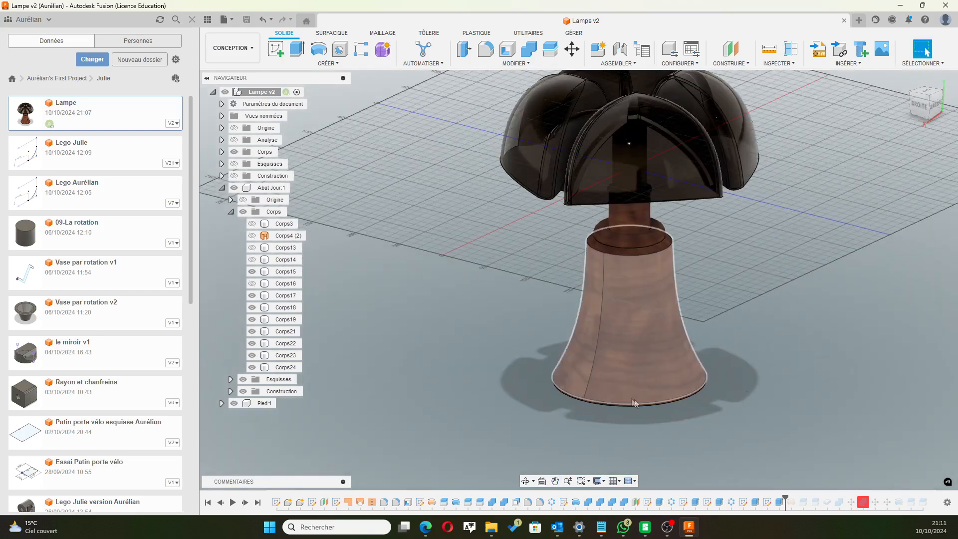
shift+middle_drag(644, 416, 655, 379)
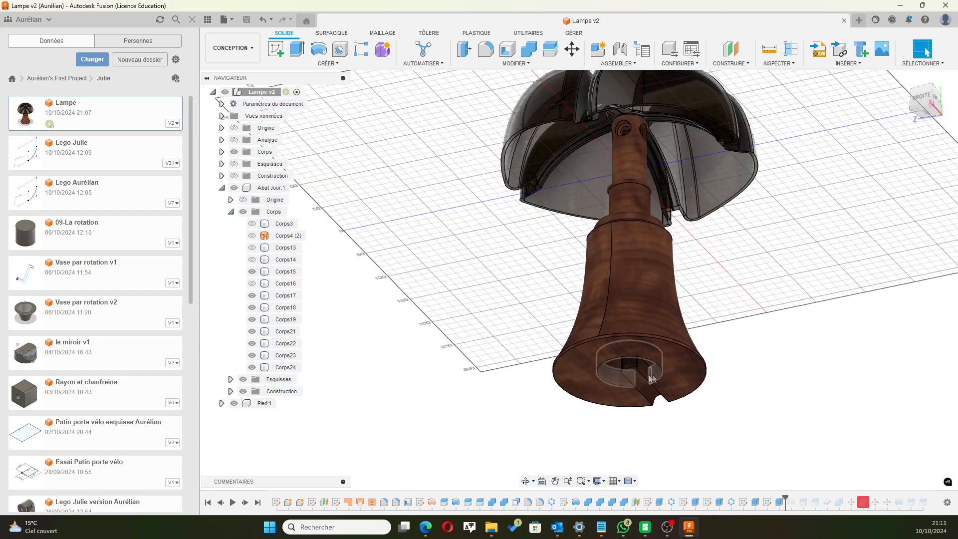